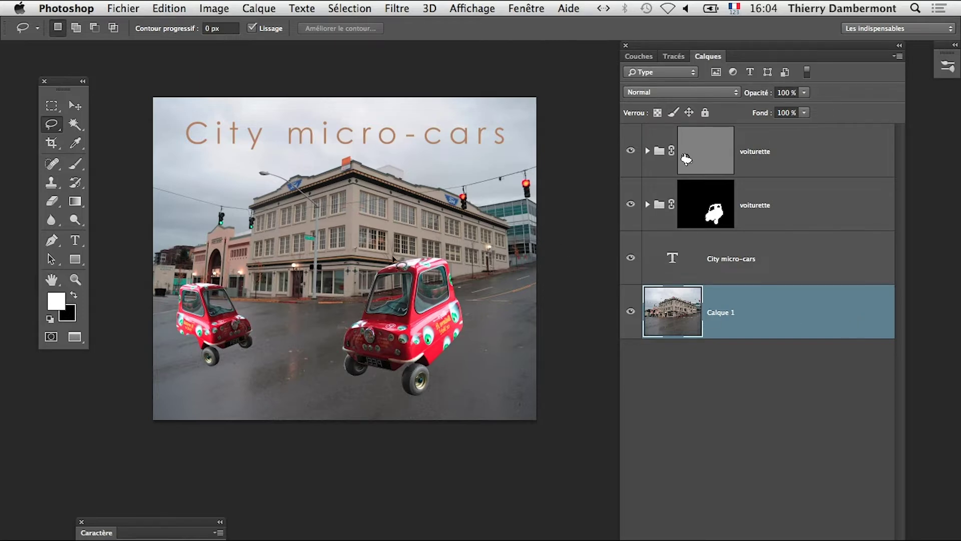
# Shrink the floating layers window and move it clear of the enlarged image
pyautogui.keyDown('super'); pyautogui.click(275, 264); pyautogui.keyUp('super')
pyautogui.keyDown('super'); pyautogui.click(275, 264); pyautogui.keyUp('super')
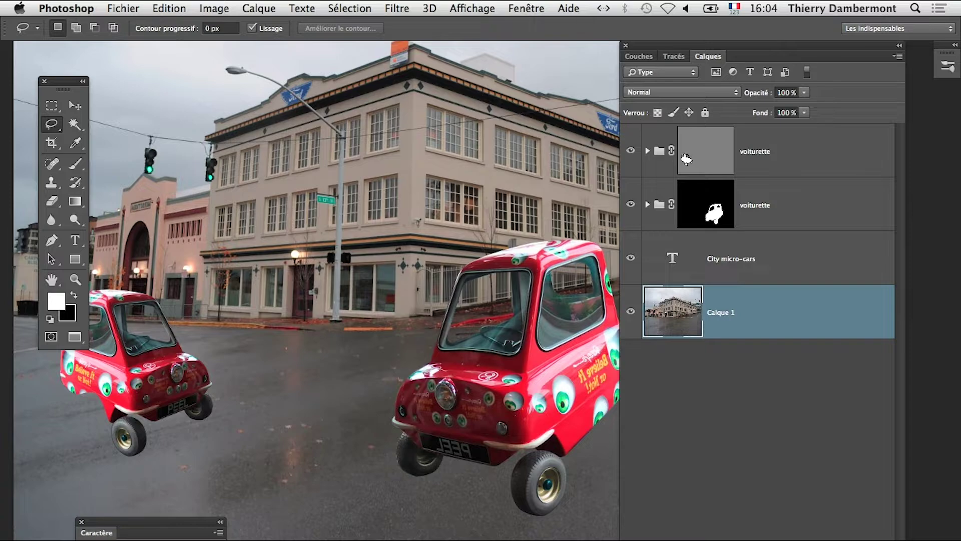
pyautogui.moveTo(901, 538); pyautogui.dragTo(848, 457)
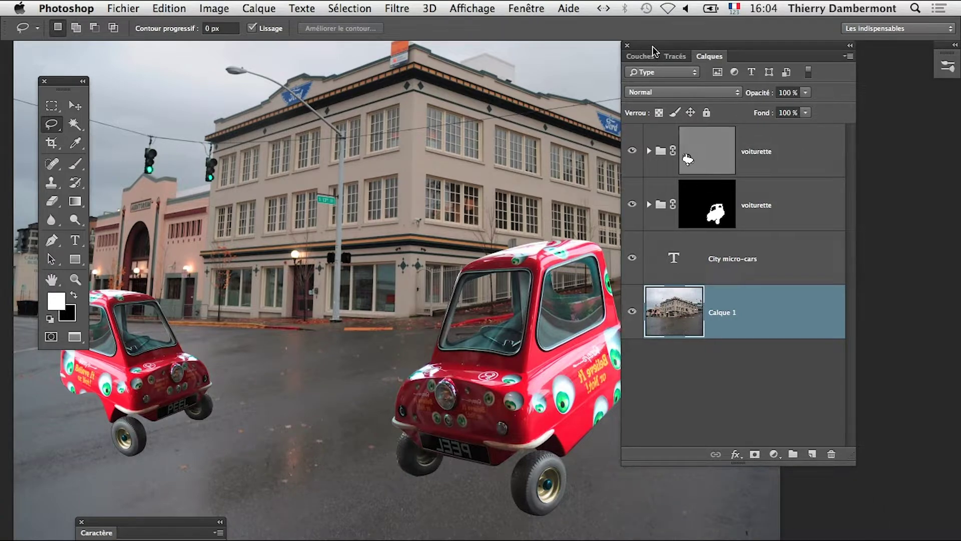
pyautogui.moveTo(653, 50); pyautogui.dragTo(748, 63)
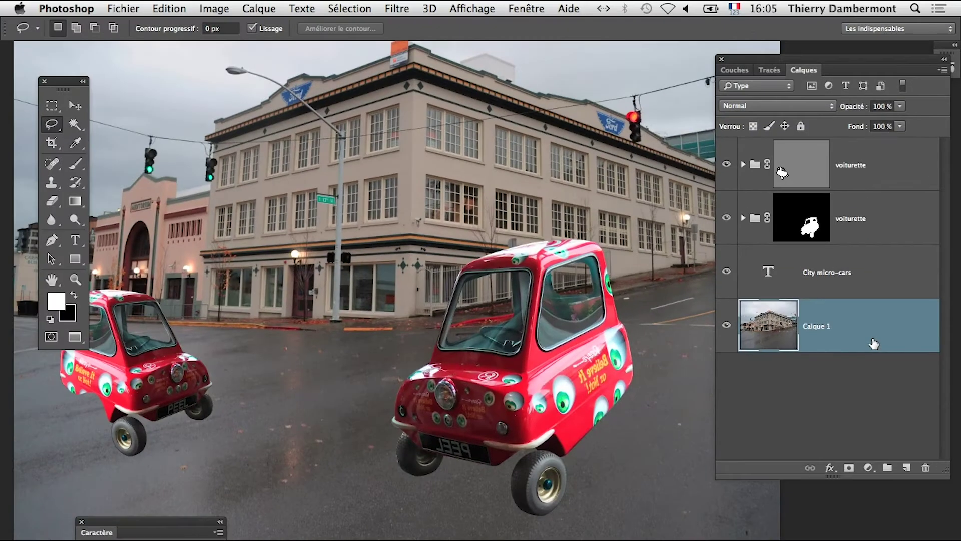
# Display the grid over the image
pyautogui.click(466, 6)
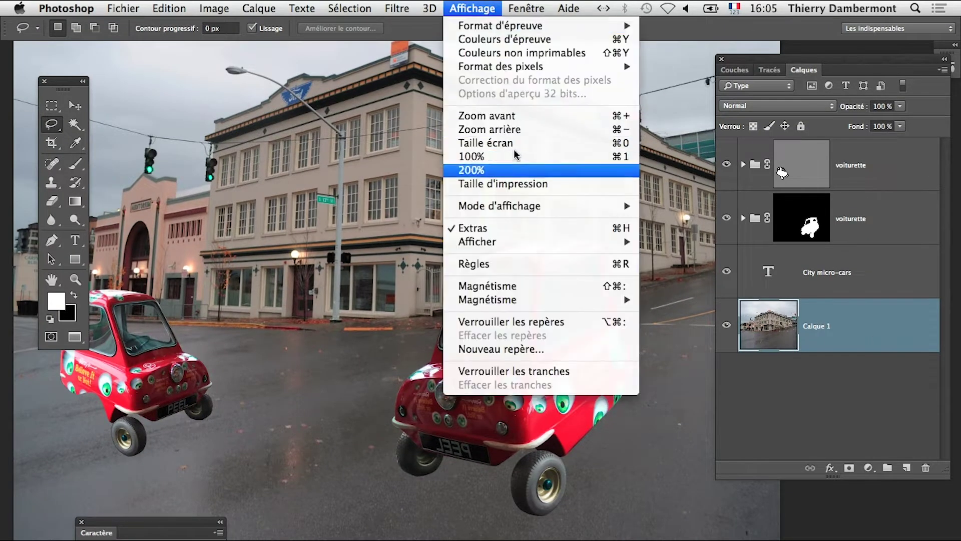
pyautogui.moveTo(526, 242)
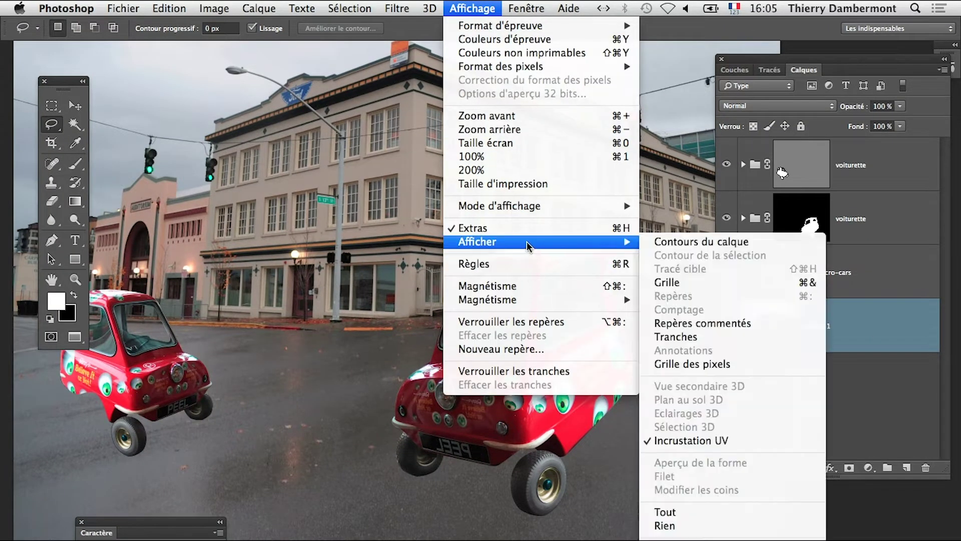
pyautogui.click(733, 285)
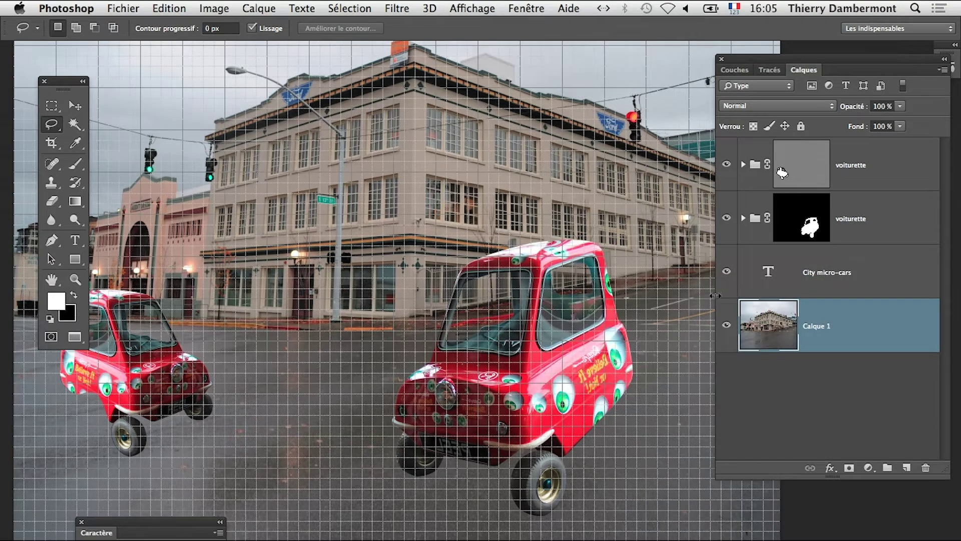
# Set the grid preferences to pixel units with a spacing of 200 pixels and 2 subdivisions
pyautogui.click(102, 7)
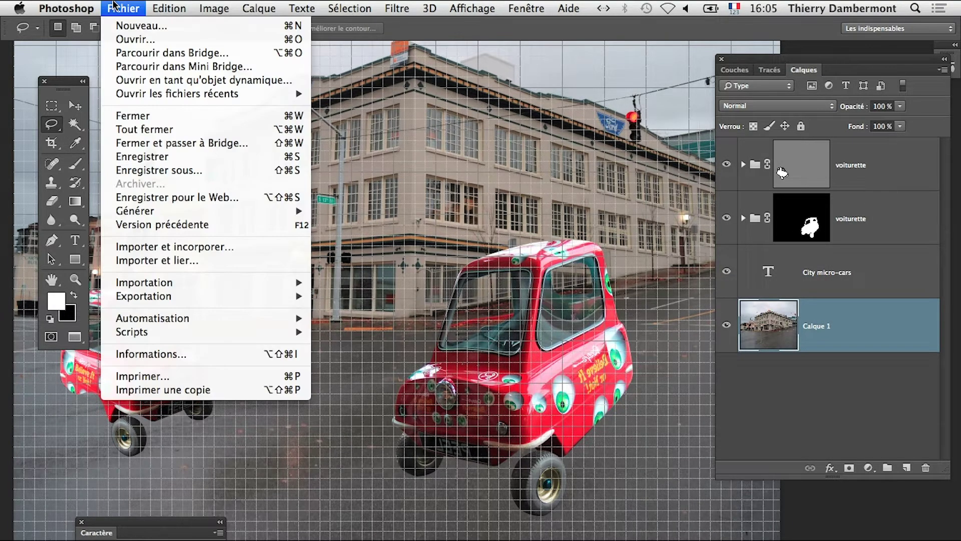
pyautogui.moveTo(91, 7)
pyautogui.moveTo(106, 59)
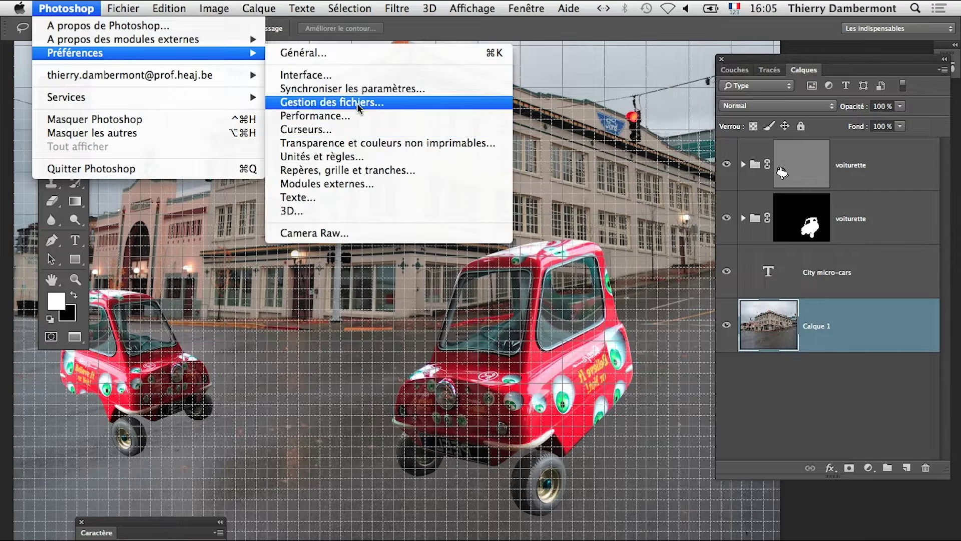
pyautogui.click(373, 171)
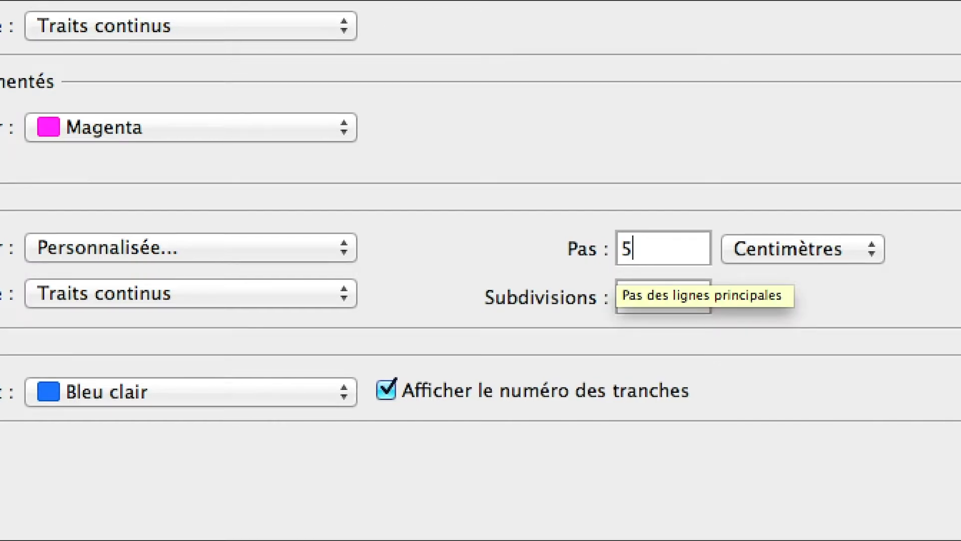
pyautogui.doubleClick(650, 297)
pyautogui.click(790, 248)
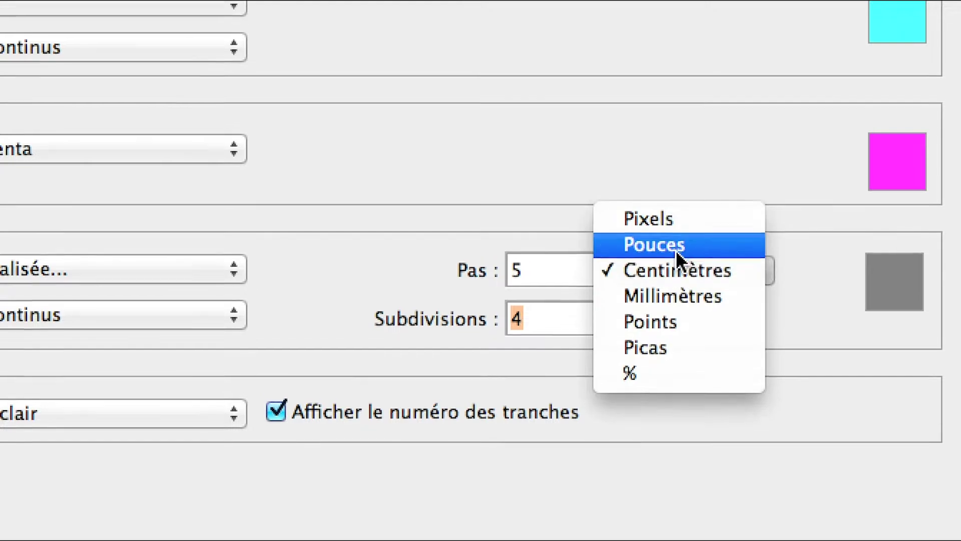
pyautogui.click(691, 218)
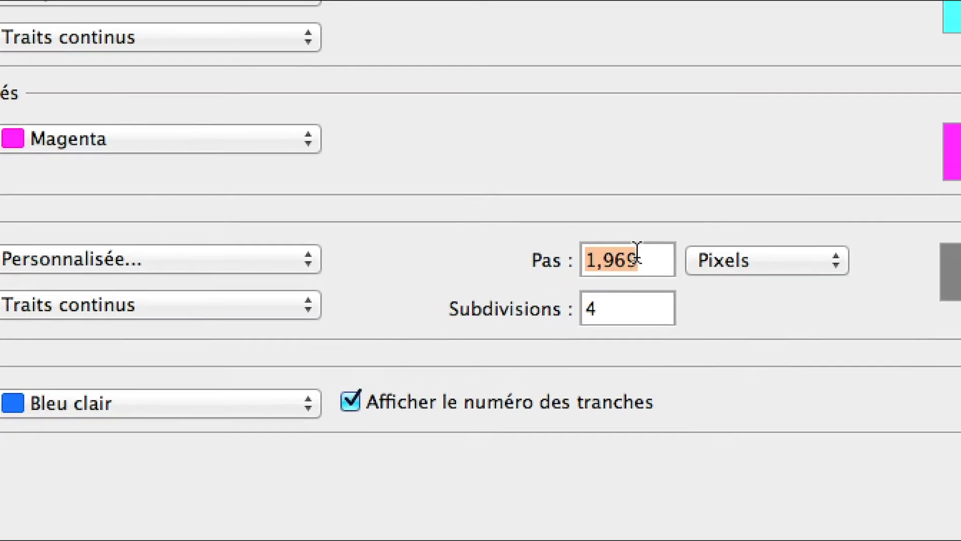
pyautogui.write('200')
pyautogui.press('Tab')
pyautogui.write('2')
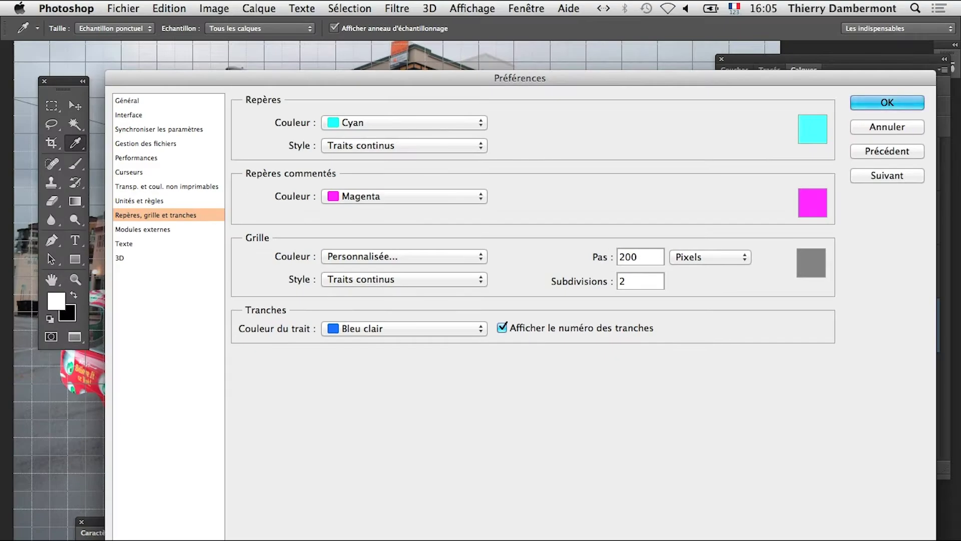
pyautogui.press('Return')
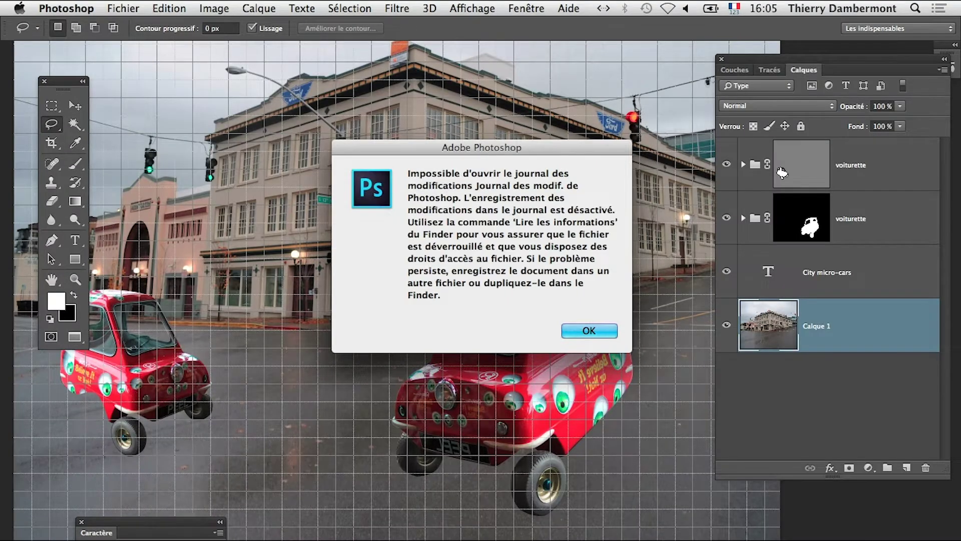
pyautogui.press('Return')
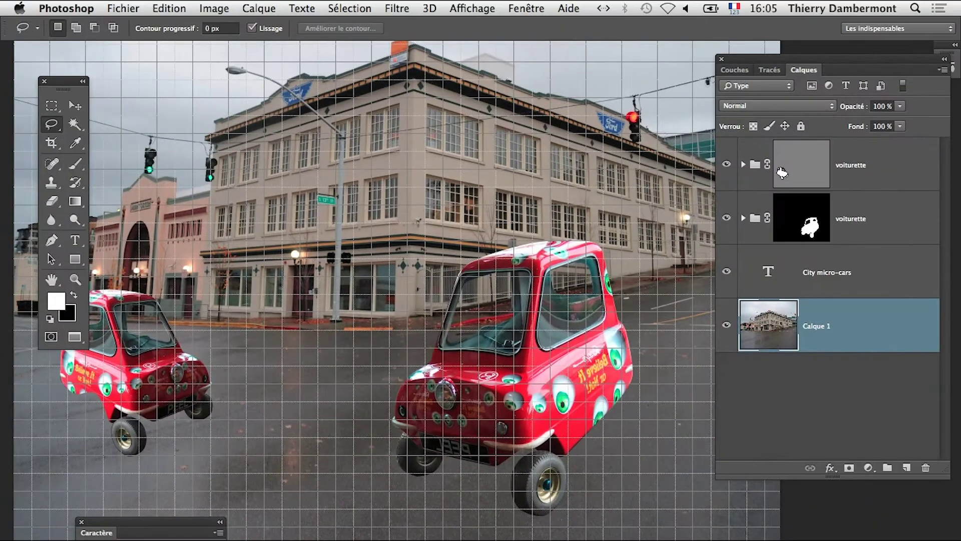
# Widen the grid spacing to 400 pixels in the preferences
pyautogui.click(70, 8)
pyautogui.moveTo(85, 54)
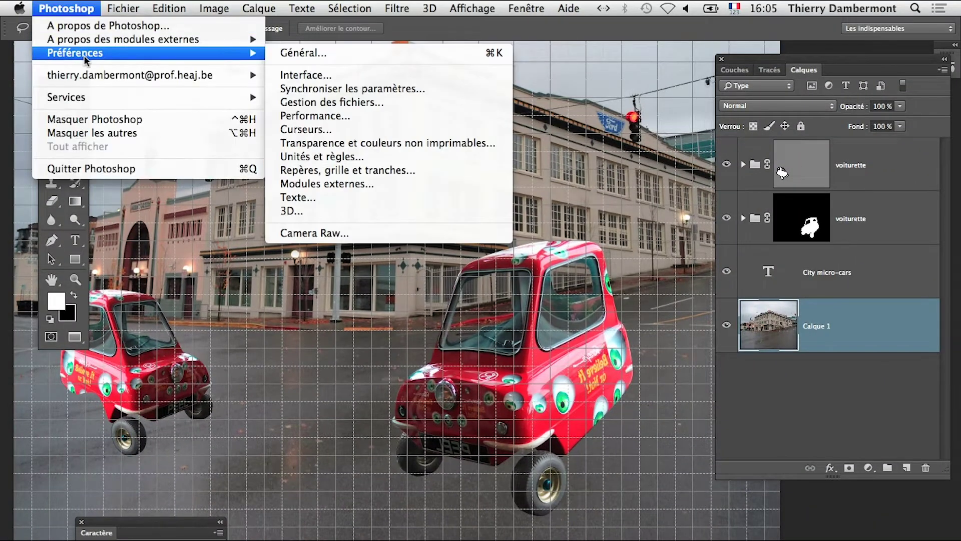
pyautogui.click(377, 170)
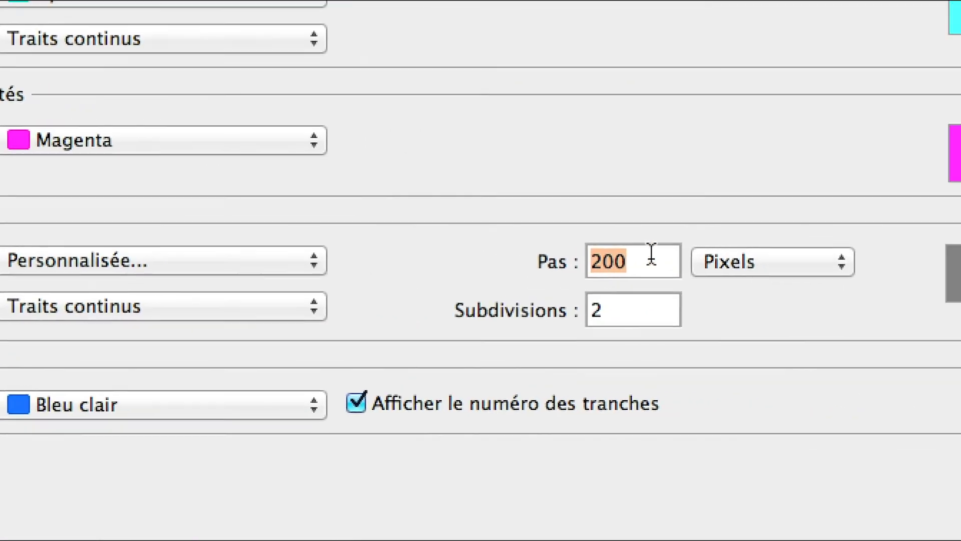
pyautogui.write('400')
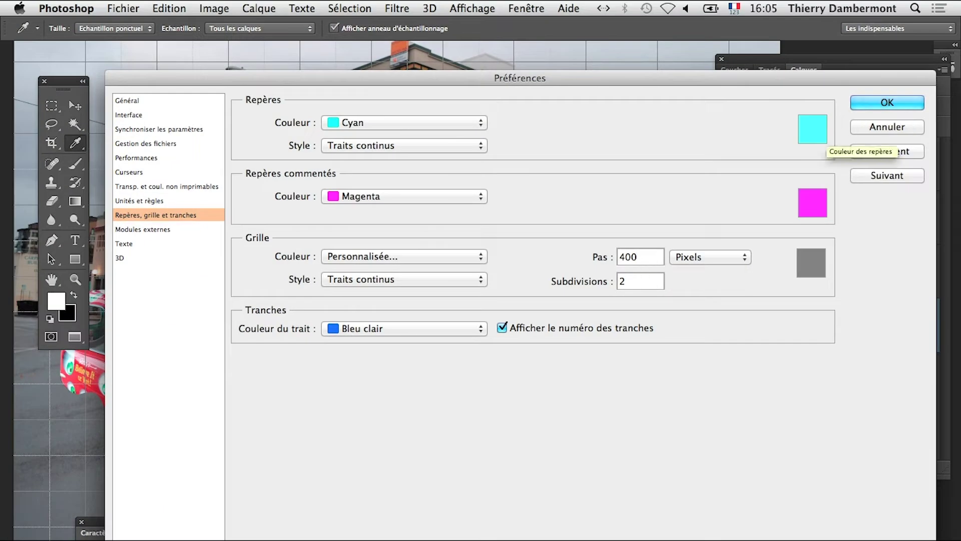
pyautogui.click(871, 101)
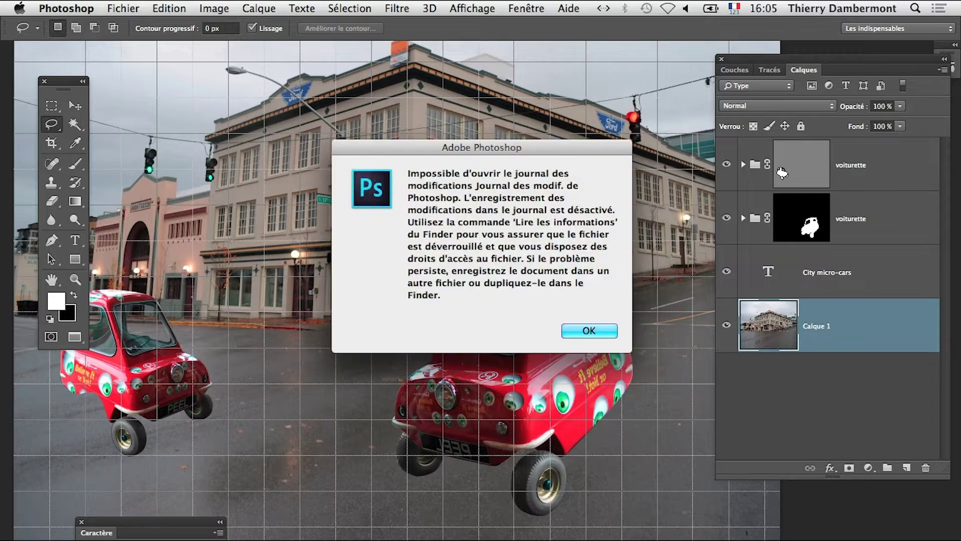
pyautogui.press('Return')
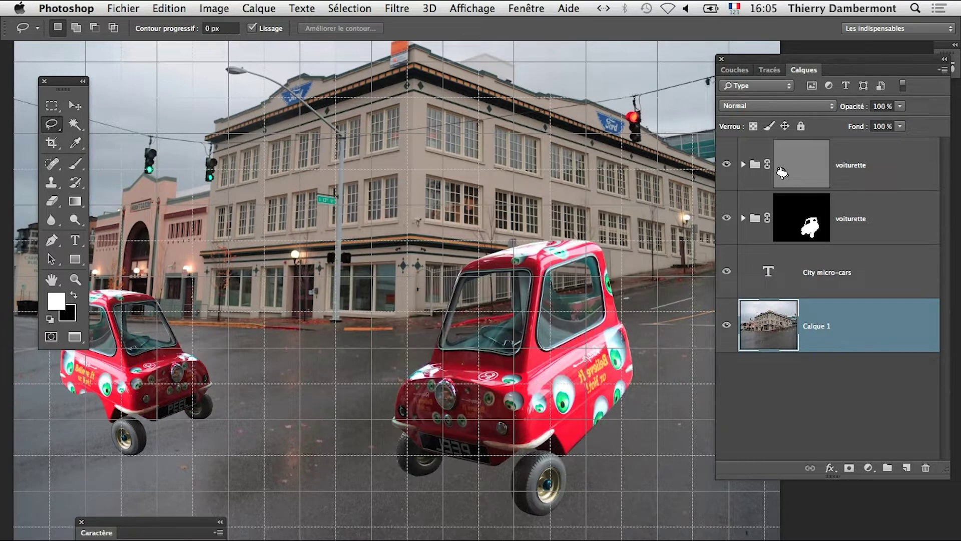
# Free-transform Calque 1, pulling both upper corners outward until the building's verticals follow the grid, and apply the transformation
pyautogui.press('super+minus')
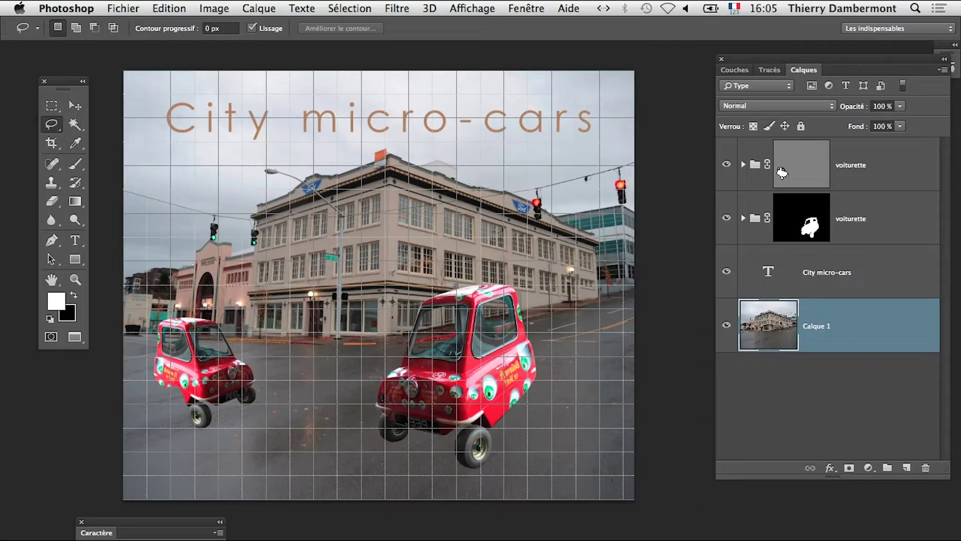
pyautogui.click(169, 8)
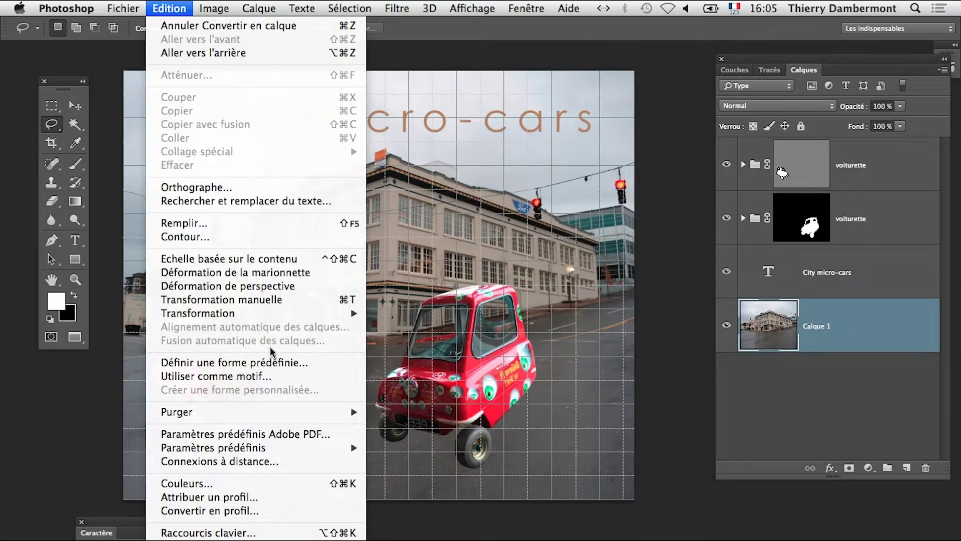
pyautogui.click(268, 300)
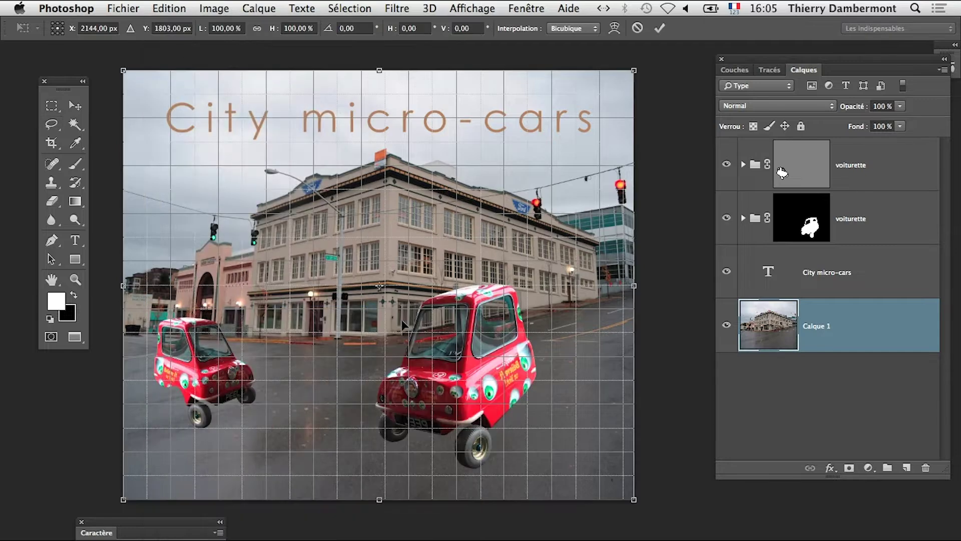
pyautogui.keyDown('alt'); pyautogui.click(504, 305); pyautogui.keyUp('alt')
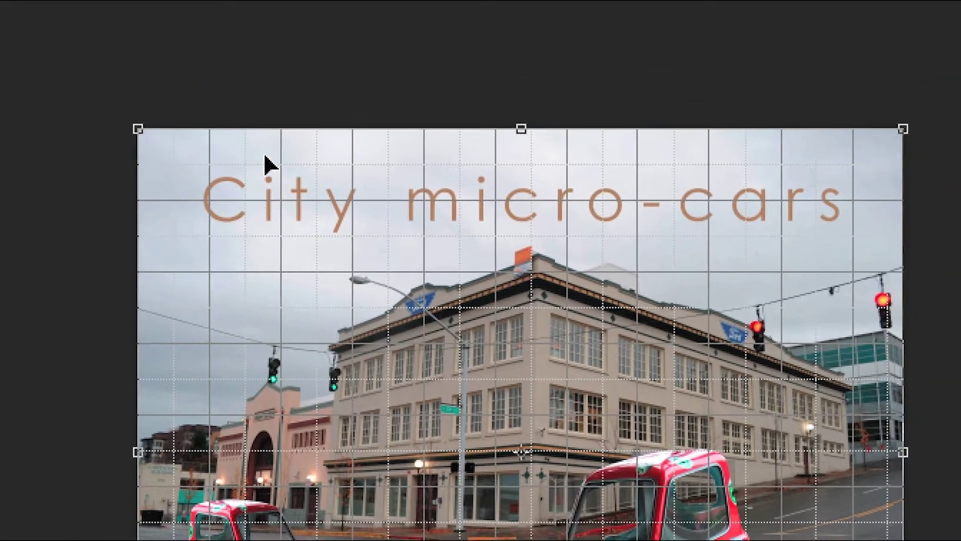
pyautogui.moveTo(138, 131); pyautogui.dragTo(111, 126)
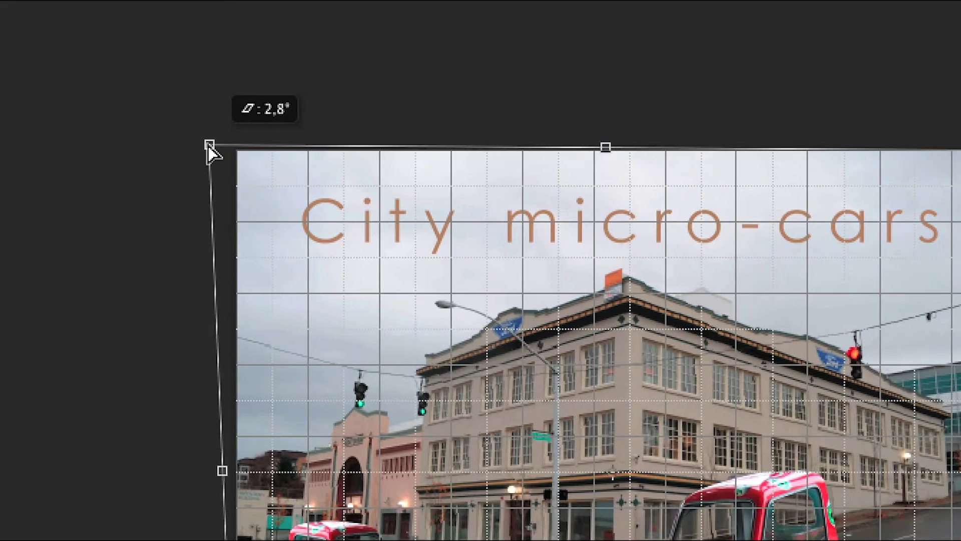
pyautogui.moveTo(211, 147); pyautogui.dragTo(183, 148)
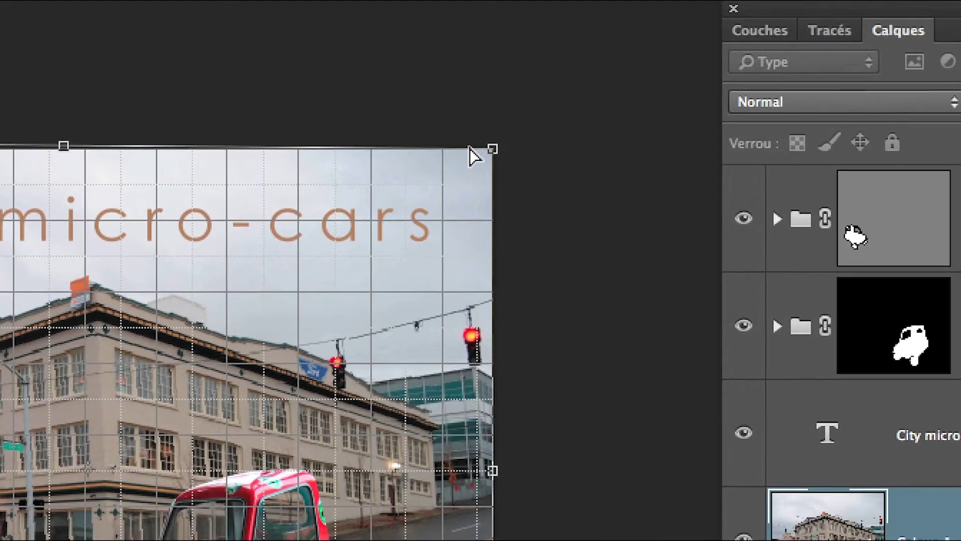
pyautogui.moveTo(493, 149)
pyautogui.mouseDown()
pyautogui.moveTo(550, 144)
pyautogui.moveTo(500, 149)
pyautogui.mouseUp()
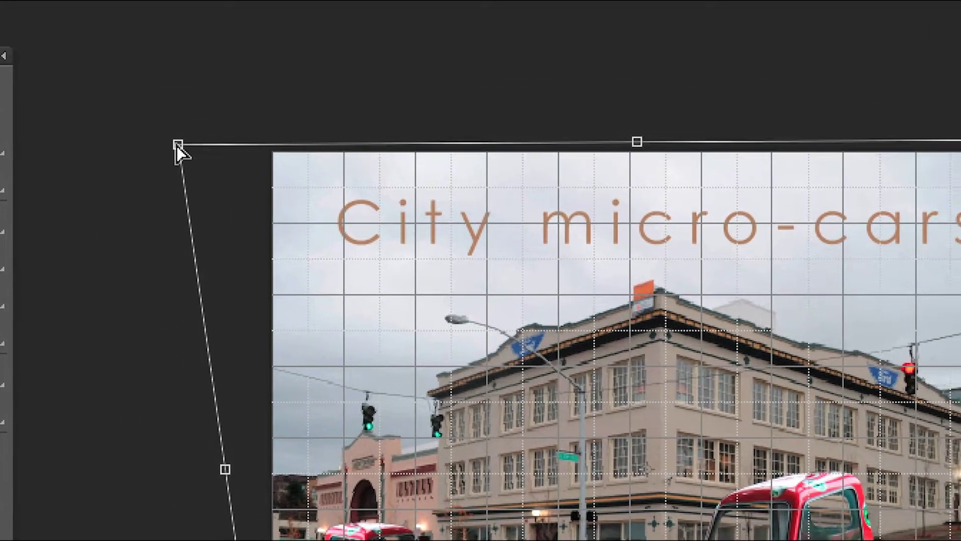
pyautogui.moveTo(177, 144)
pyautogui.mouseDown()
pyautogui.moveTo(157, 140)
pyautogui.moveTo(170, 145)
pyautogui.mouseUp()
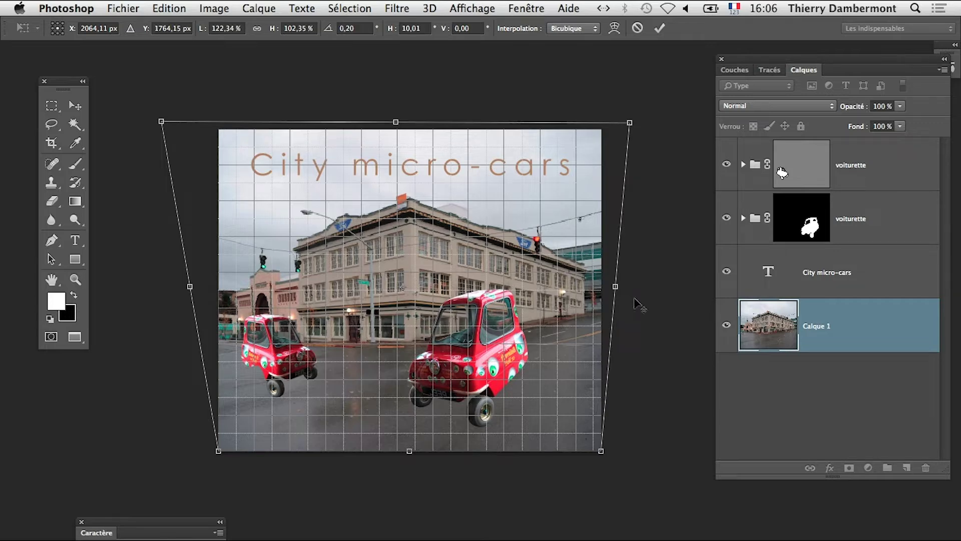
pyautogui.press('l')
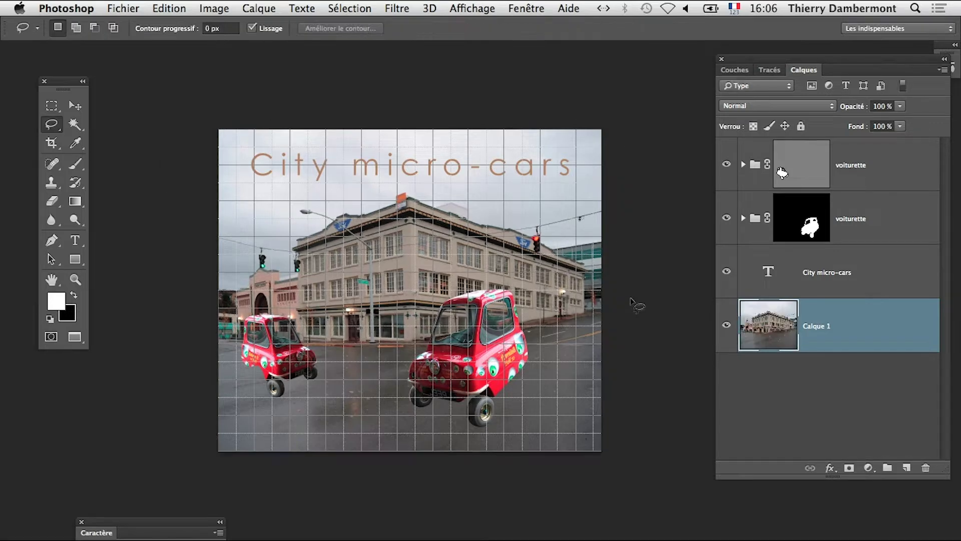
# Hide the grid over the image
pyautogui.click(473, 7)
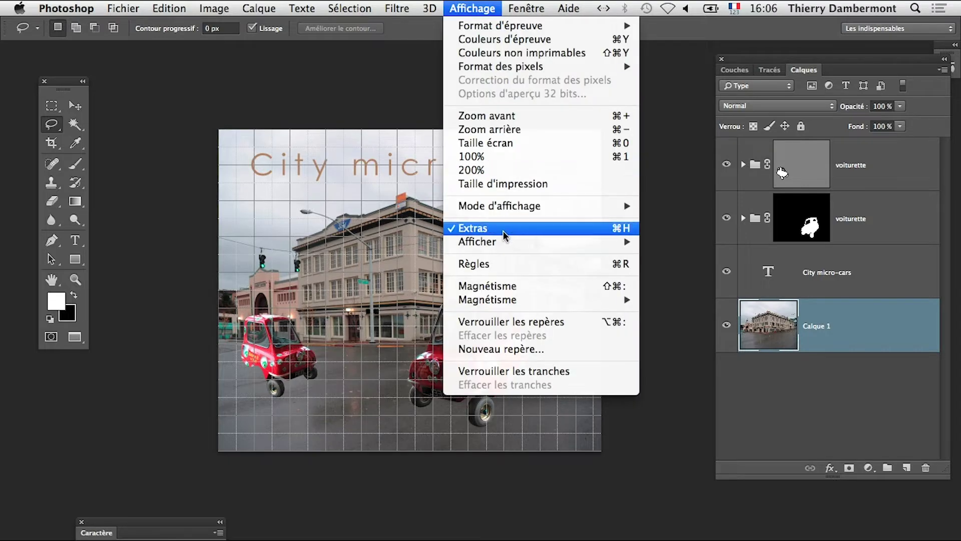
pyautogui.moveTo(503, 242)
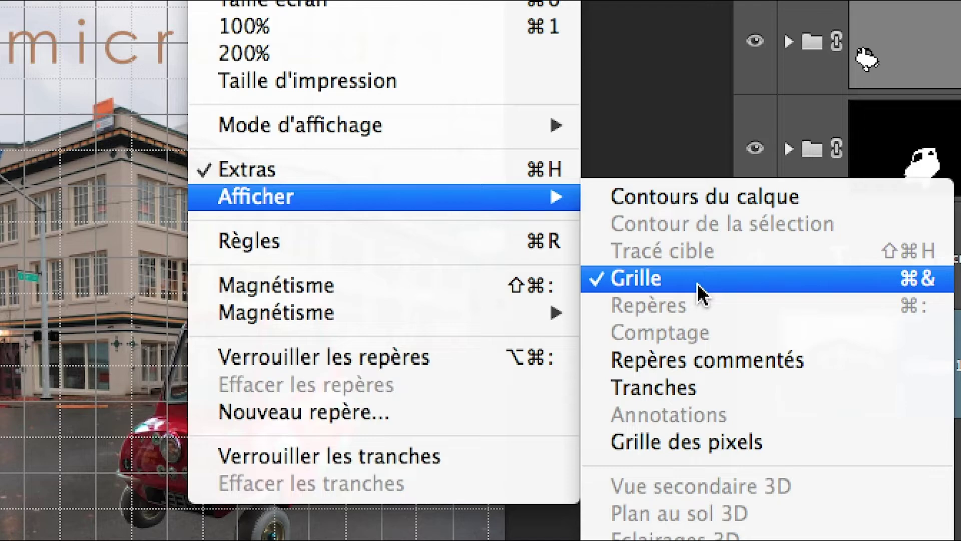
pyautogui.click(698, 284)
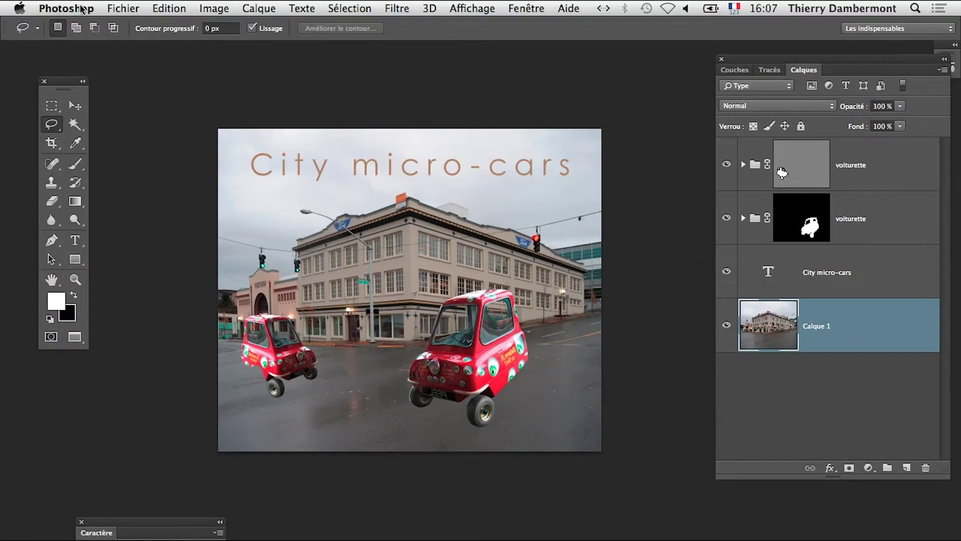
# Begin saving the composition as a new file named usine-avec-lumiere-omnidirectionnelle-05
pyautogui.click(116, 7)
pyautogui.click(198, 170)
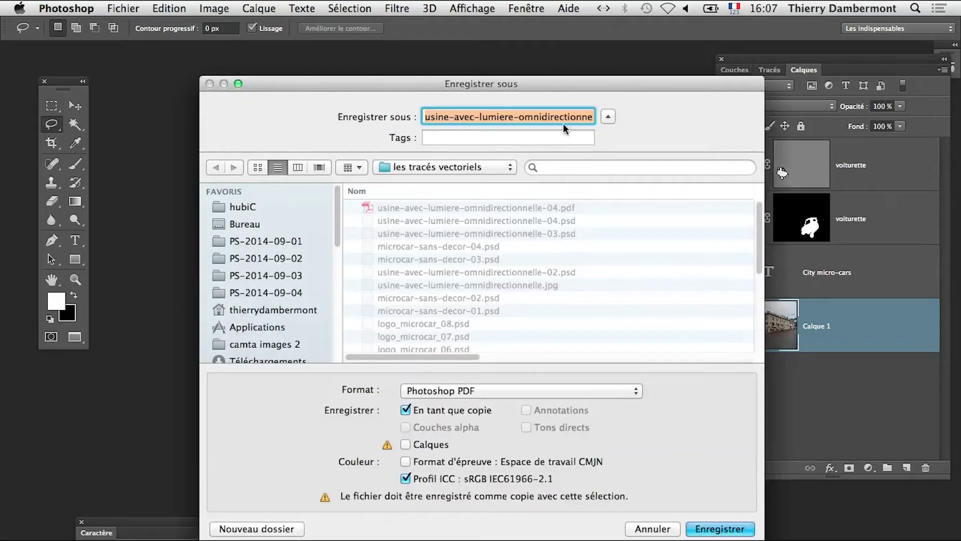
pyautogui.click(567, 119)
pyautogui.hscroll(3, 568, 119)
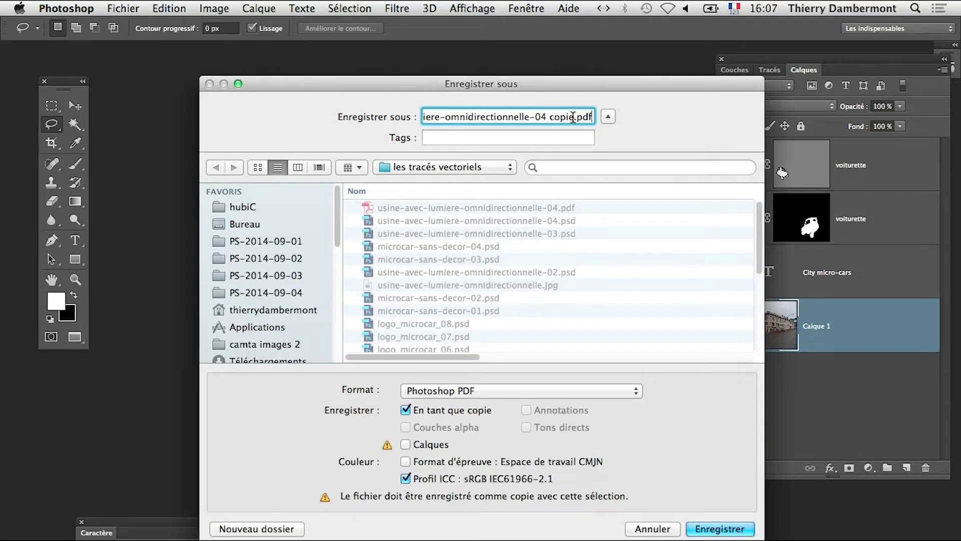
pyautogui.moveTo(574, 118); pyautogui.dragTo(540, 114)
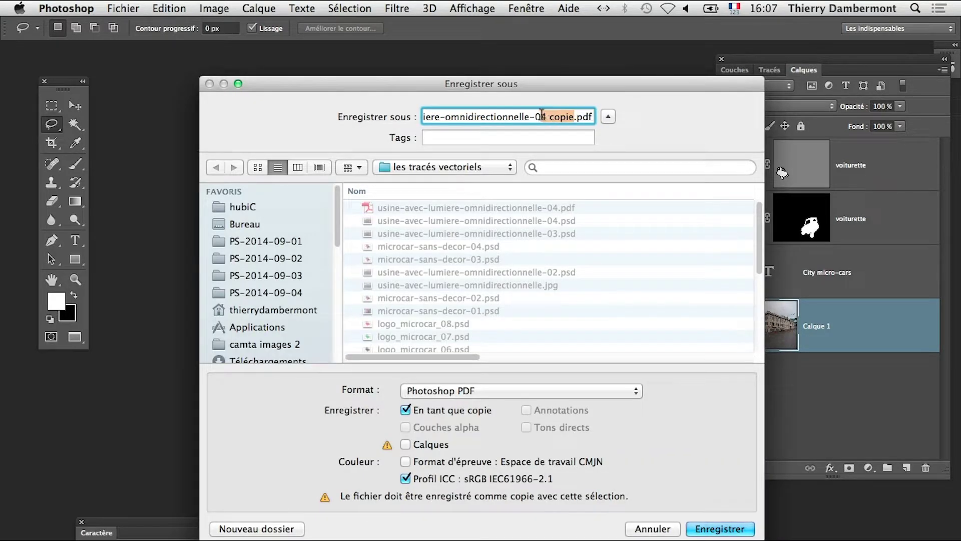
pyautogui.write('5')
# Save the new version in Photoshop format with layers included and not as a copy, accepting maximum compatibility
pyautogui.click(461, 393)
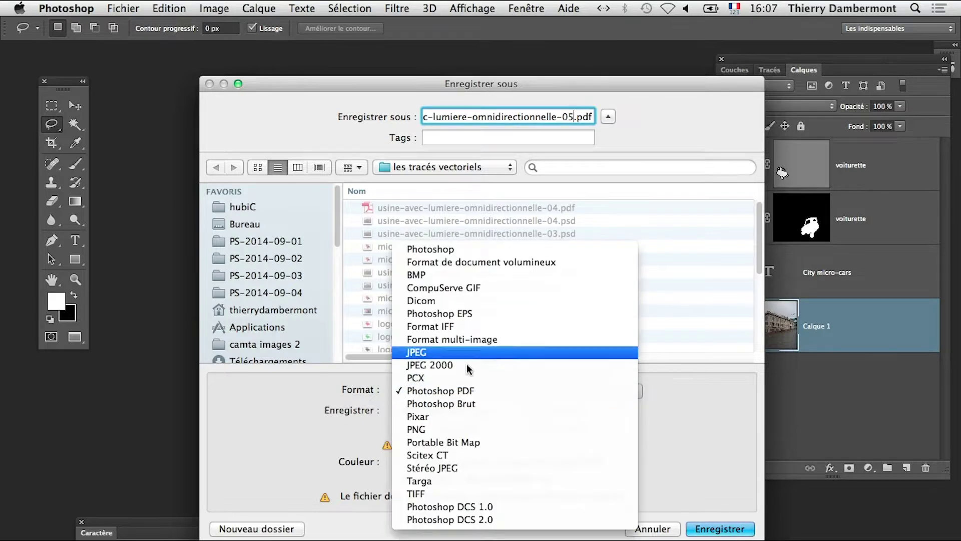
pyautogui.click(453, 249)
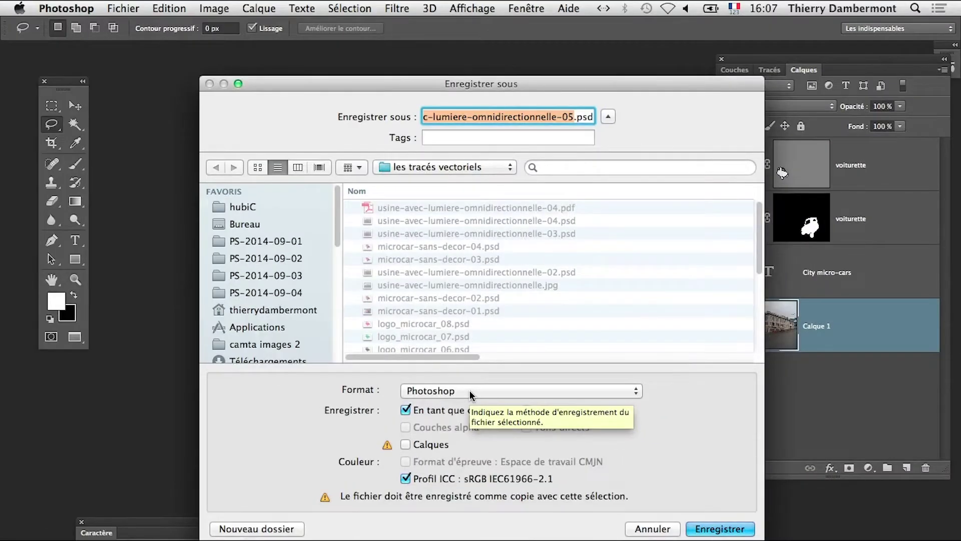
pyautogui.click(434, 444)
pyautogui.click(441, 409)
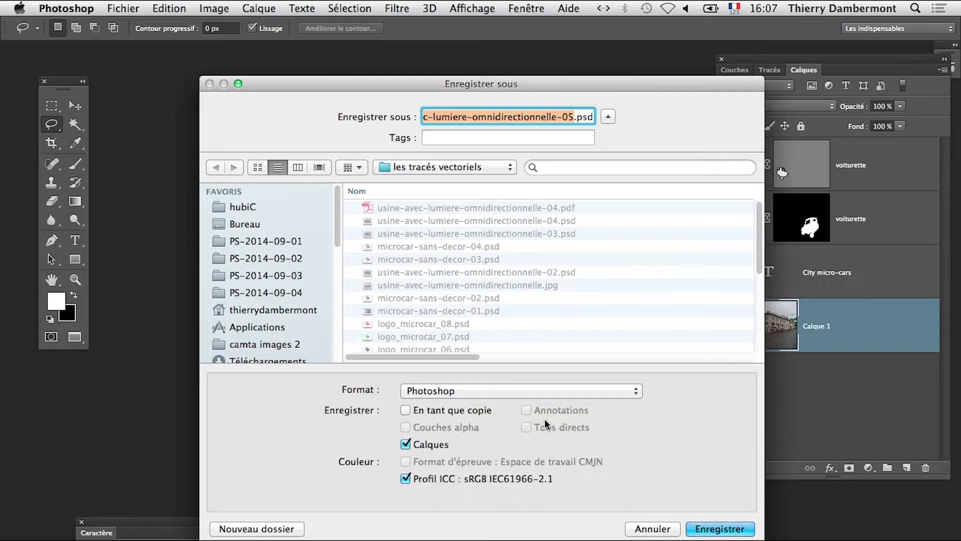
pyautogui.press('Return')
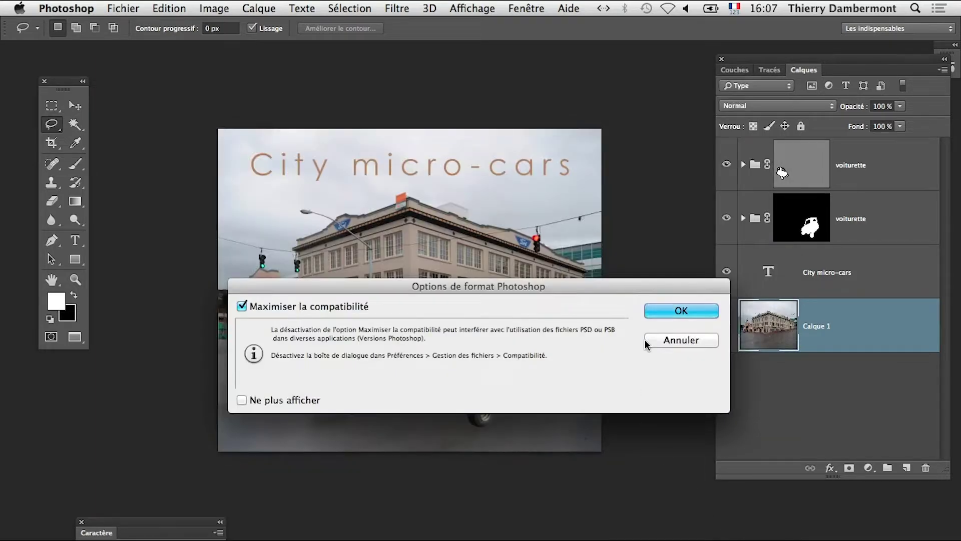
pyautogui.click(661, 315)
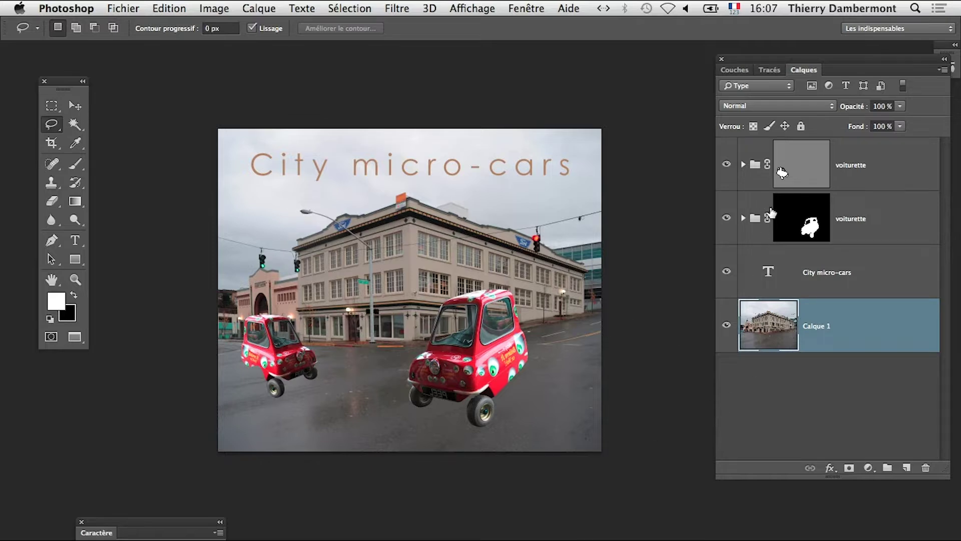
# Examine the adjustment layers and the Calque 0 car photo inside the lower voiturette group, and collapse the group
pyautogui.moveTo(741, 60); pyautogui.dragTo(636, 69)
pyautogui.click(650, 232)
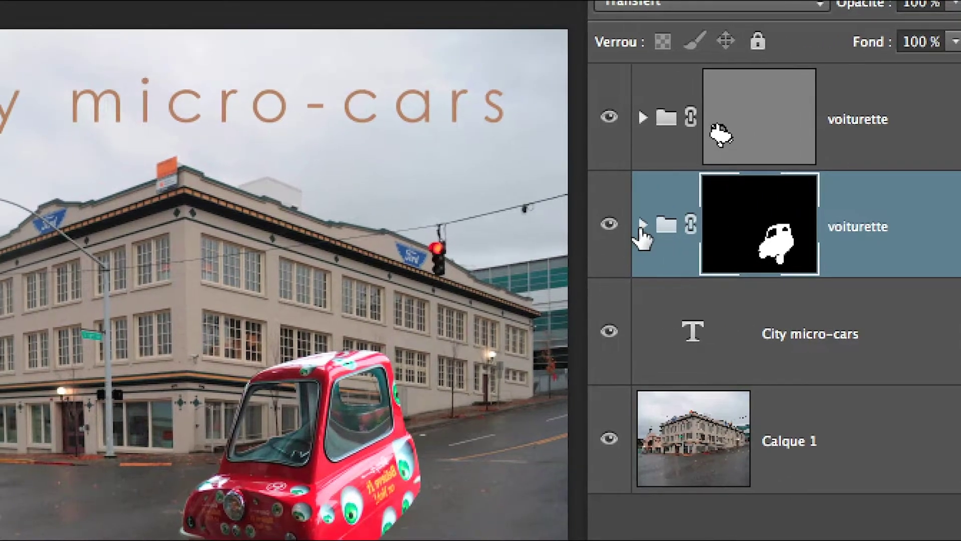
pyautogui.click(557, 228)
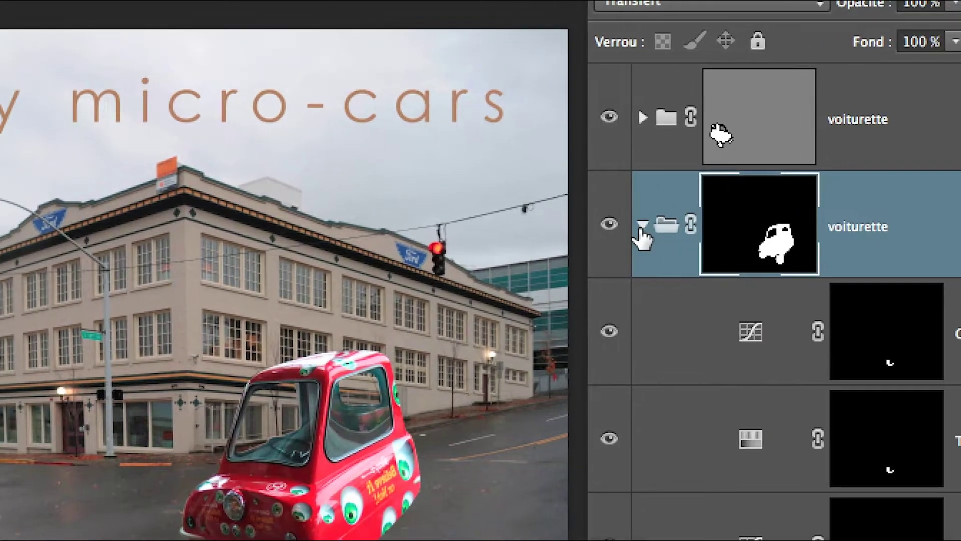
pyautogui.scroll(-8, 707, 354)
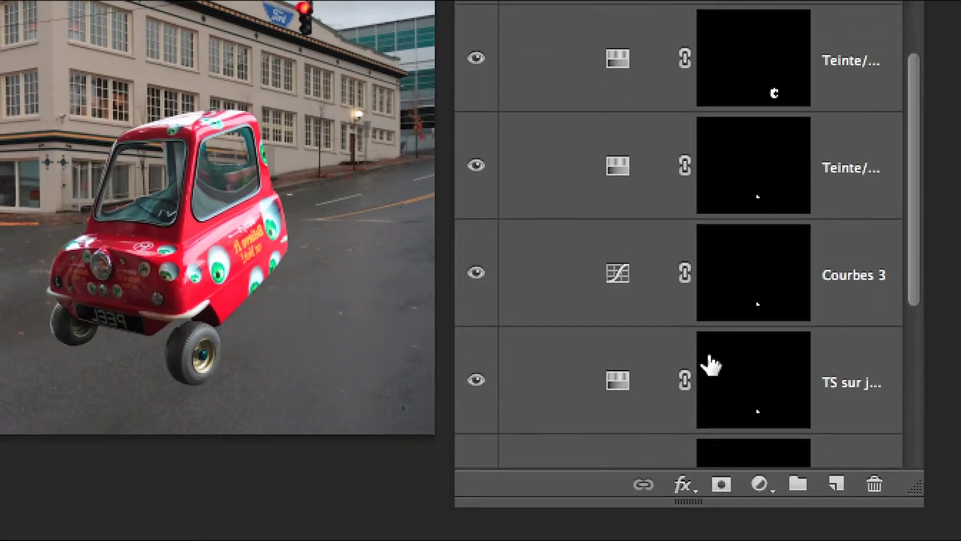
pyautogui.scroll(-5, 711, 366)
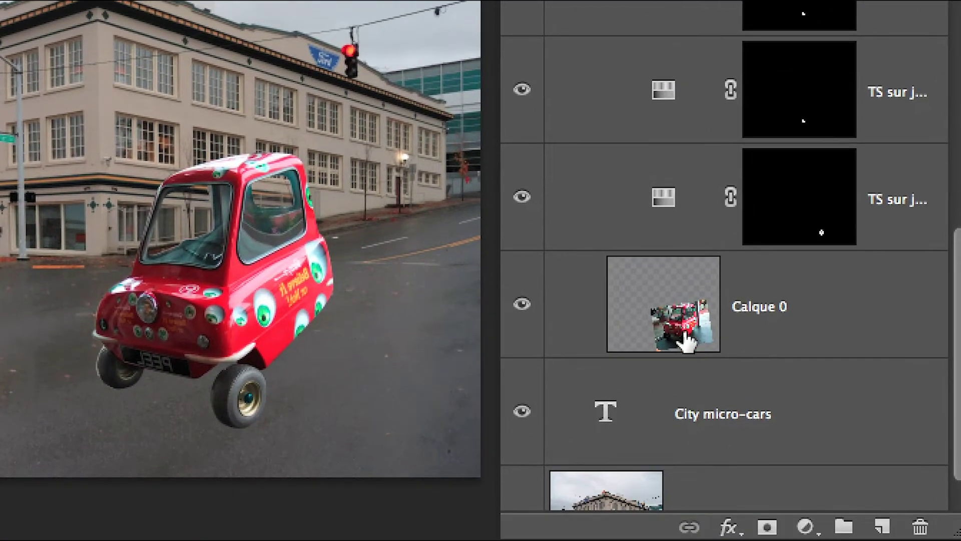
pyautogui.click(635, 296)
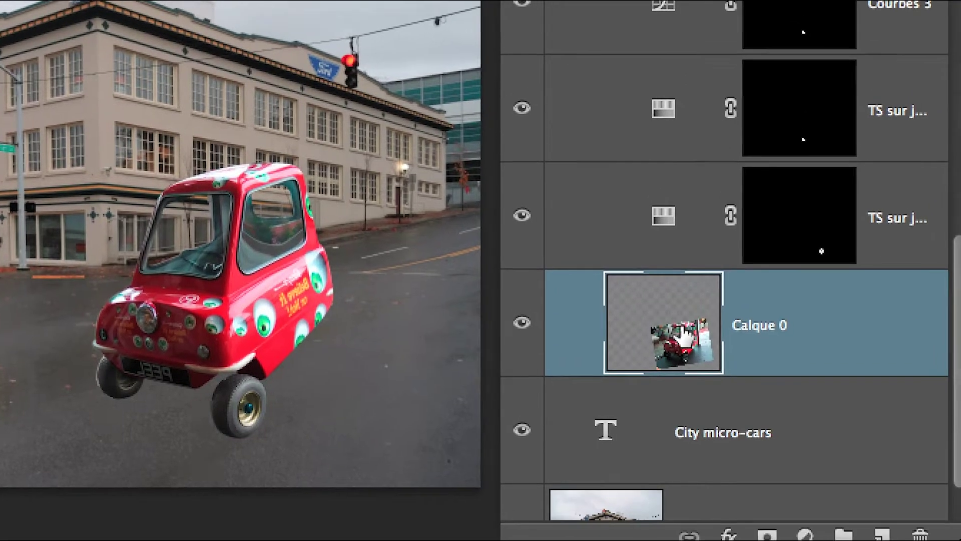
pyautogui.scroll(10, 682, 337)
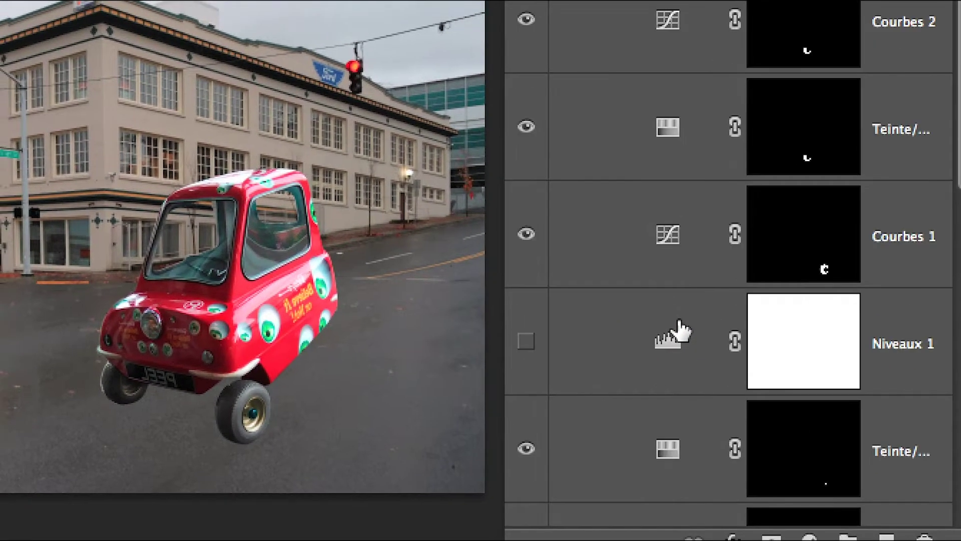
pyautogui.scroll(3, 681, 331)
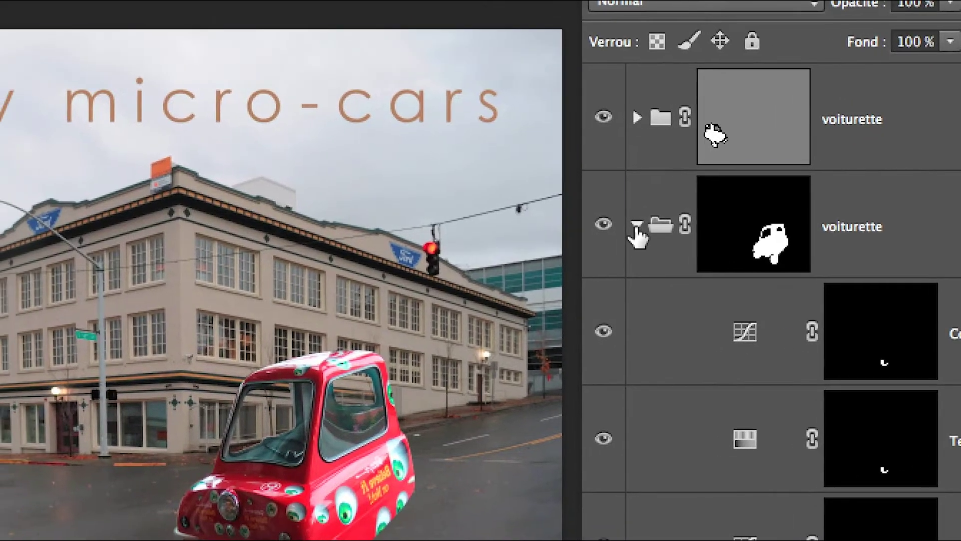
pyautogui.click(636, 225)
# Select the lower voiturette group's layer mask and show its voiturette Masque channel as an overlay on the image
pyautogui.click(753, 256)
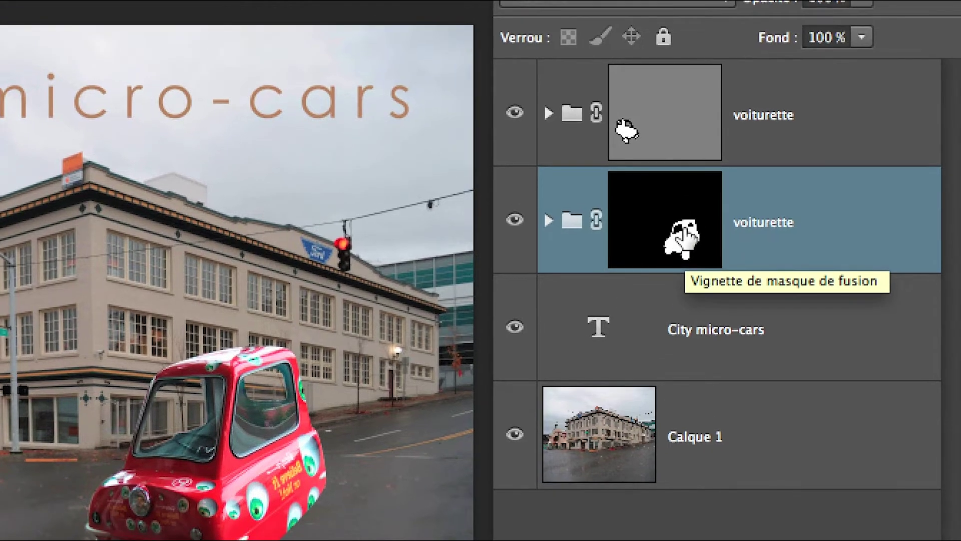
pyautogui.click(685, 234)
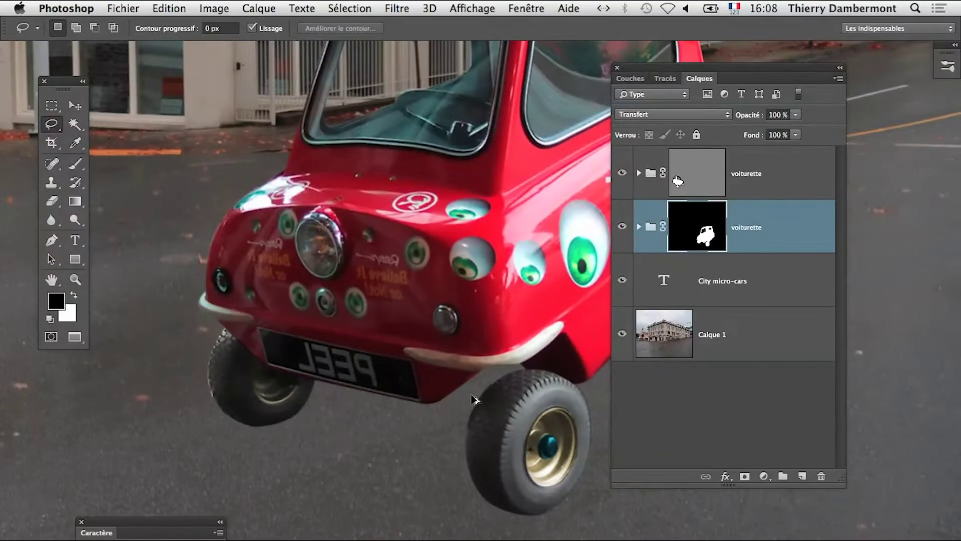
pyautogui.scroll(-5, 474, 401)
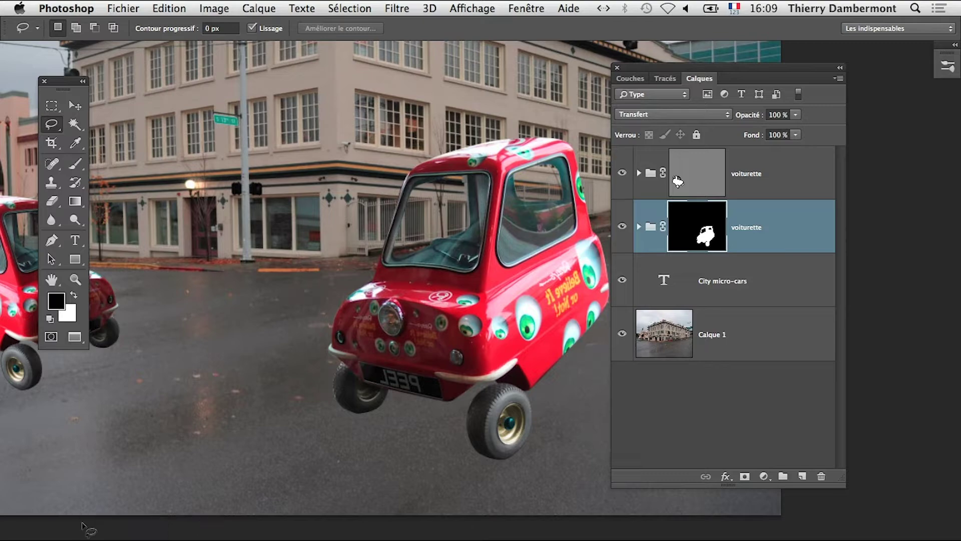
pyautogui.click(641, 80)
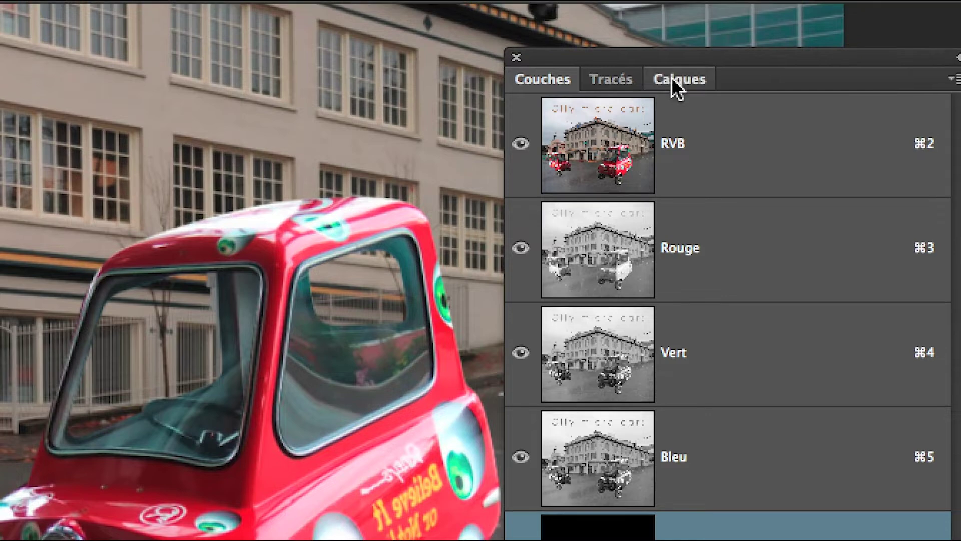
pyautogui.click(770, 76)
pyautogui.click(646, 76)
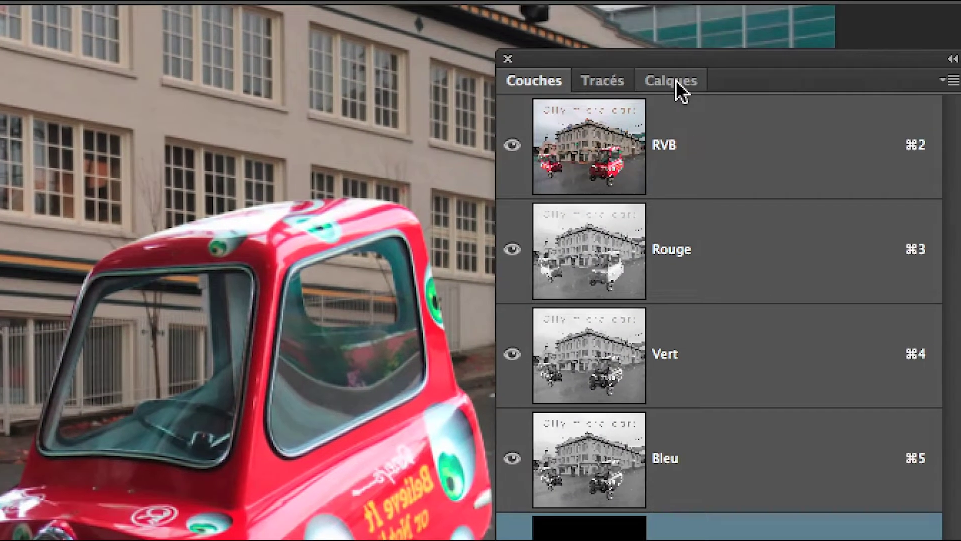
pyautogui.click(767, 82)
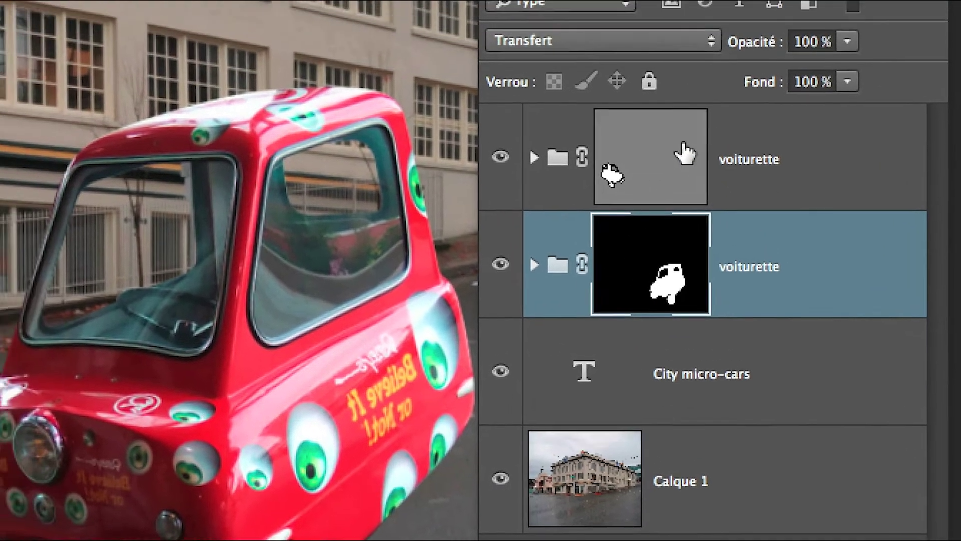
pyautogui.click(623, 80)
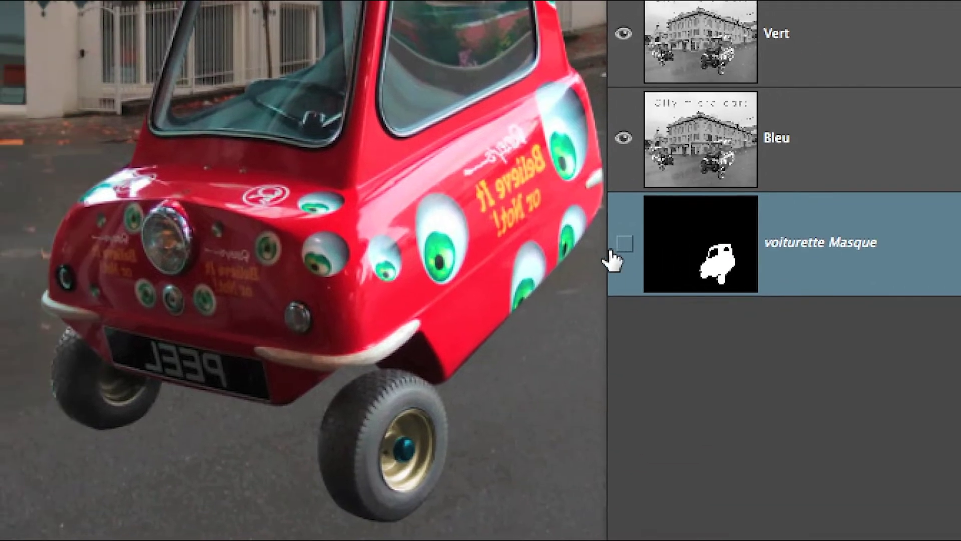
pyautogui.click(623, 245)
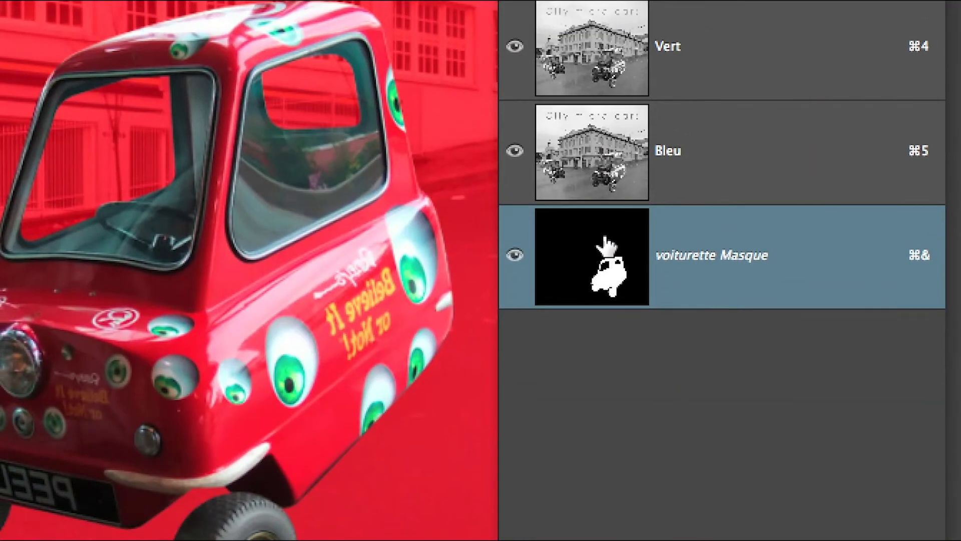
# Change the mask overlay colour to bright green (hue 138°, saturation 92%, brightness 89%), keeping the opacity at 50%
pyautogui.doubleClick(646, 525)
pyautogui.click(198, 344)
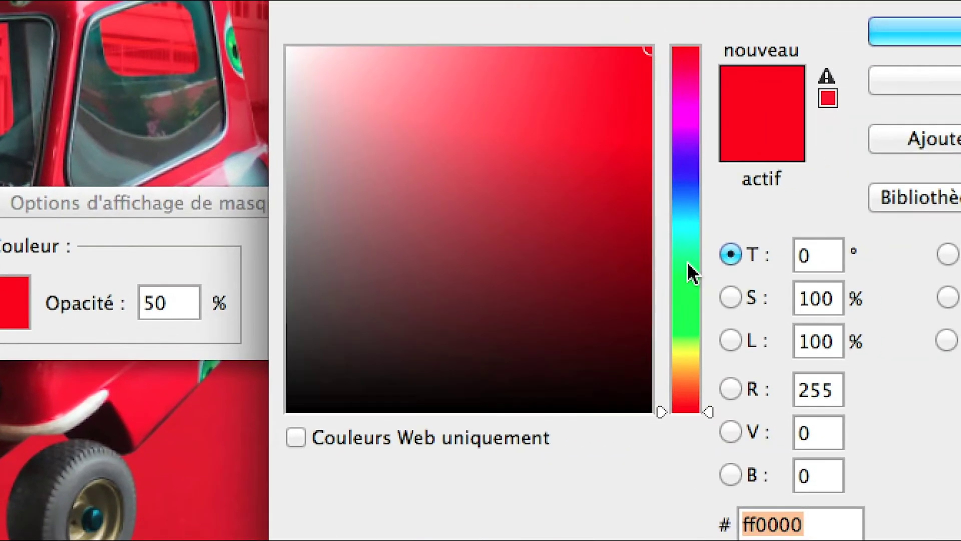
pyautogui.click(692, 271)
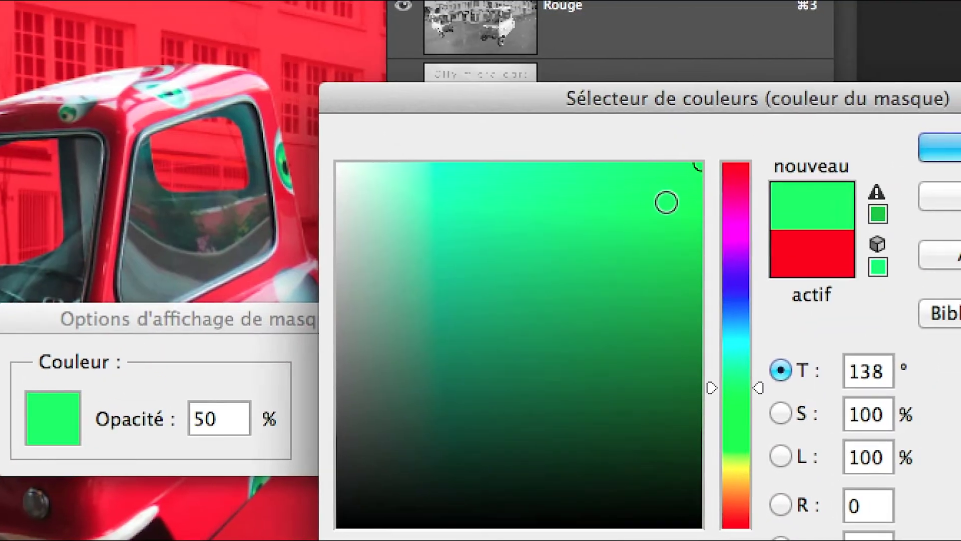
pyautogui.click(624, 85)
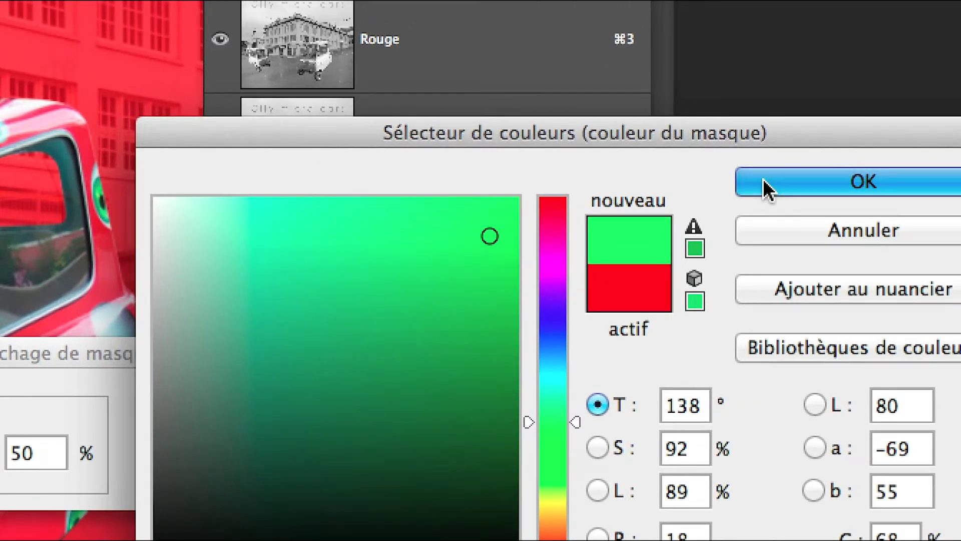
pyautogui.click(937, 155)
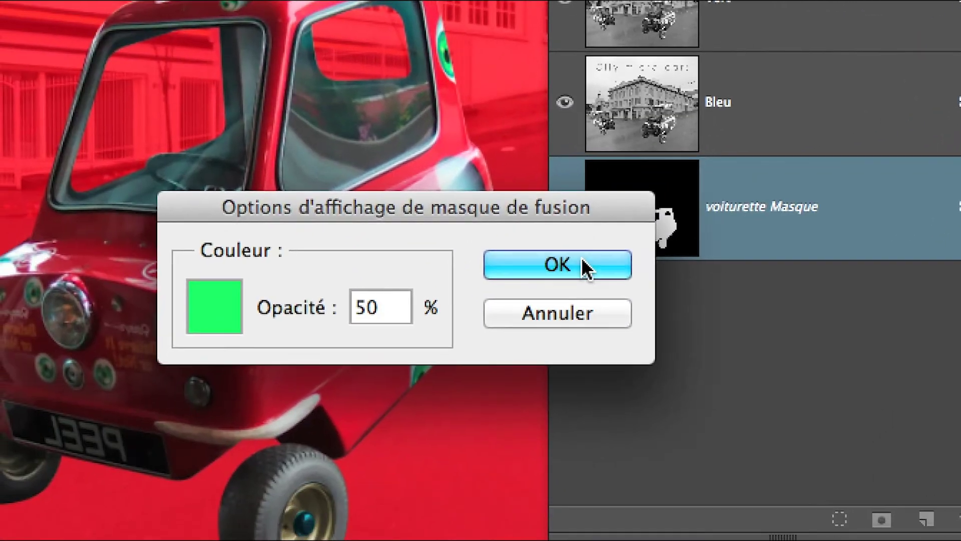
pyautogui.click(582, 259)
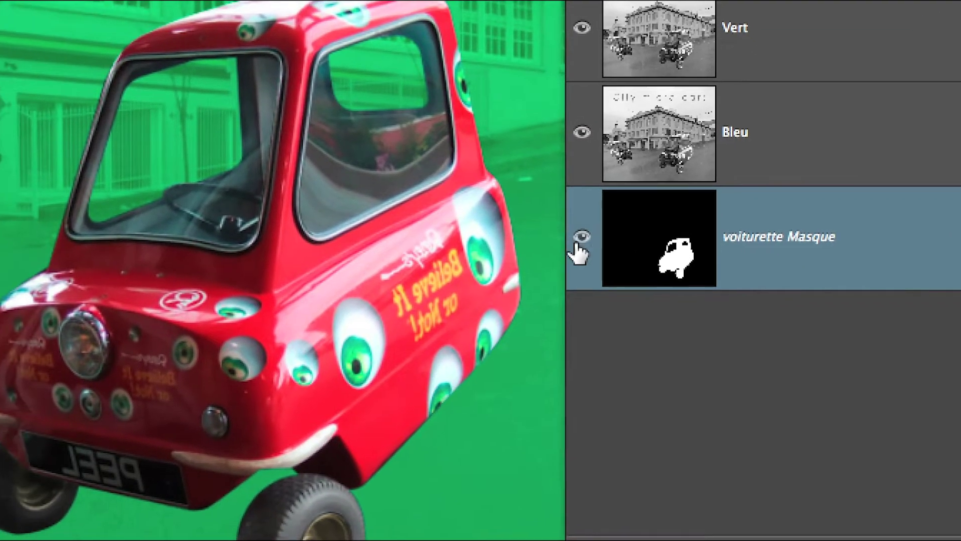
# Return from the browser to Photoshop and compare the car's cutout with the voiturette Masque overlay hidden and shown
pyautogui.click(552, 254)
pyautogui.click(580, 238)
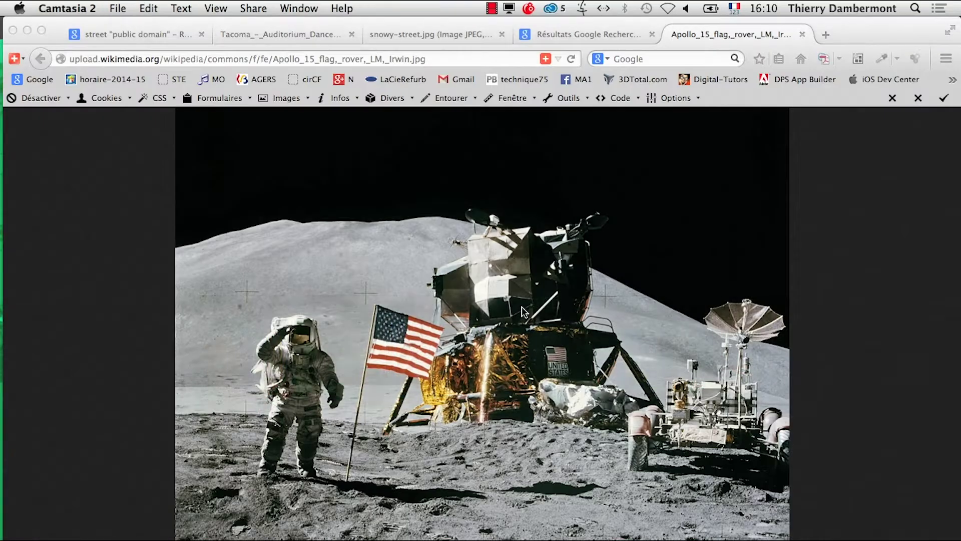
pyautogui.press('super+Tab')
pyautogui.press('super+Tab')
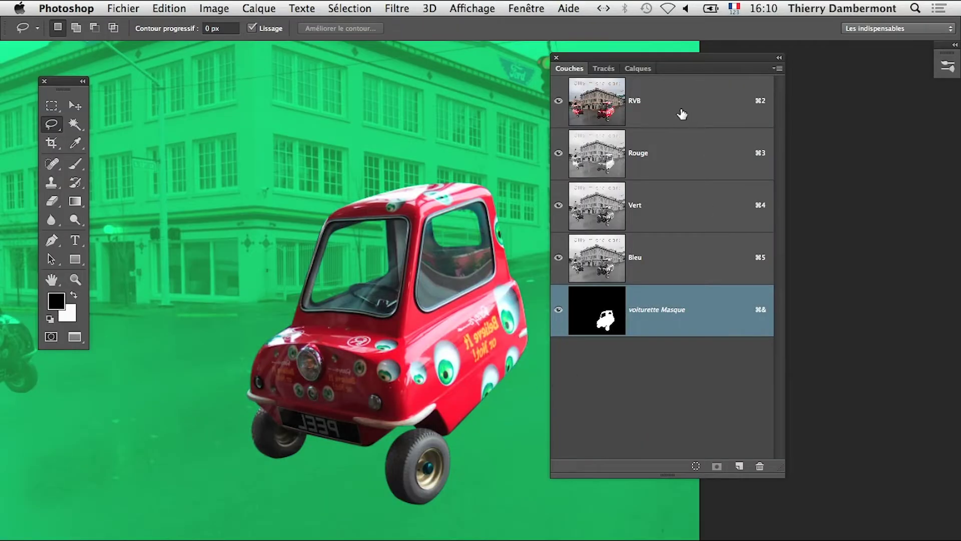
pyautogui.moveTo(641, 53); pyautogui.dragTo(734, 87)
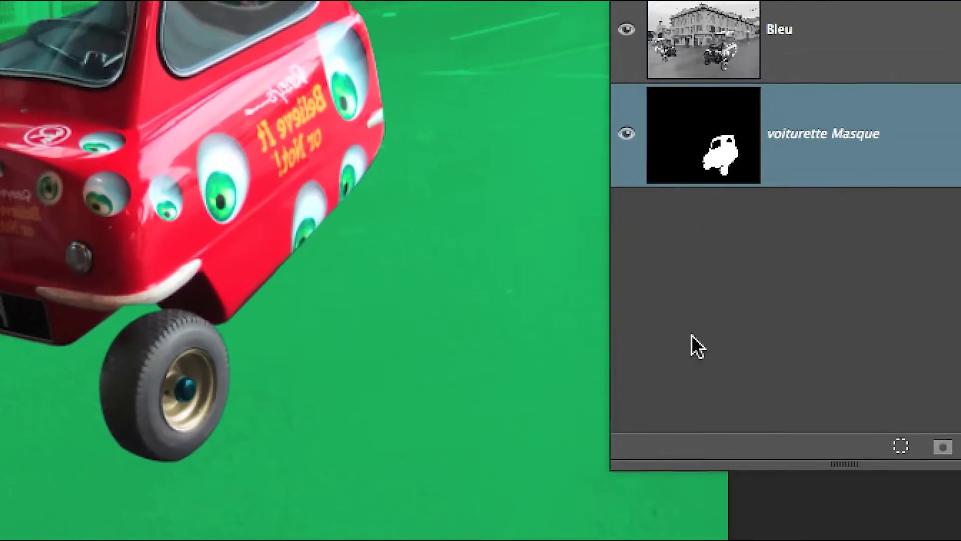
pyautogui.click(626, 133)
pyautogui.click(625, 133)
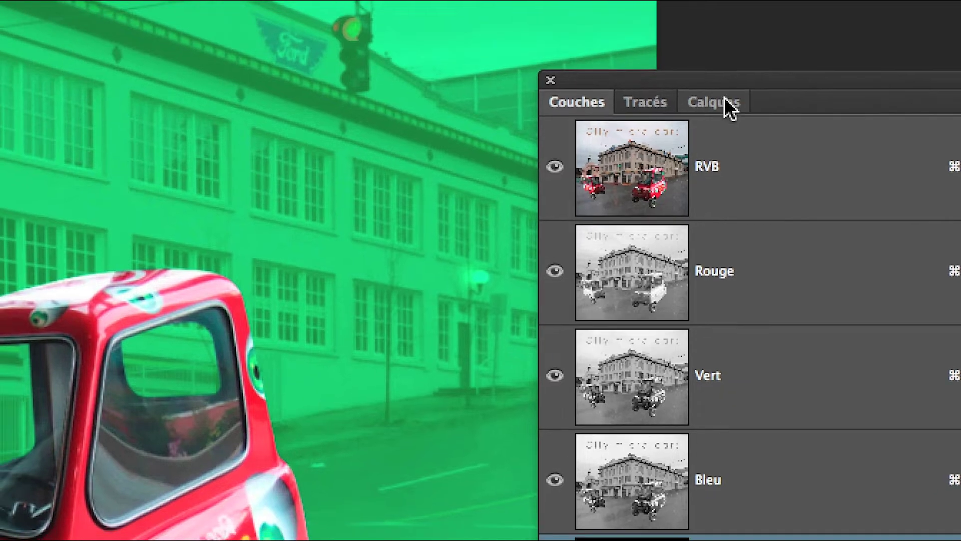
# Disable the lower voiturette group's layer mask while keeping its green channel overlay displayed
pyautogui.click(725, 102)
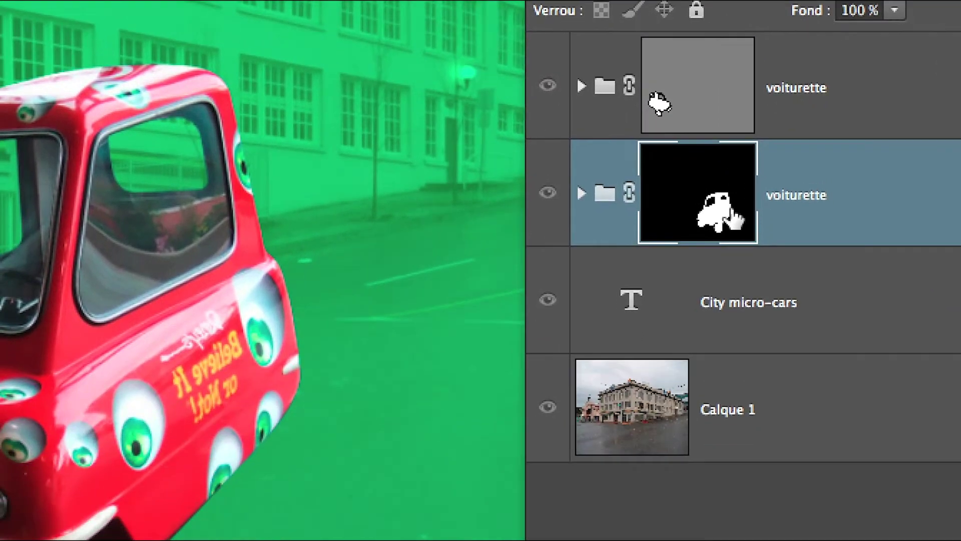
pyautogui.keyDown('shift'); pyautogui.click(734, 217); pyautogui.keyUp('shift')
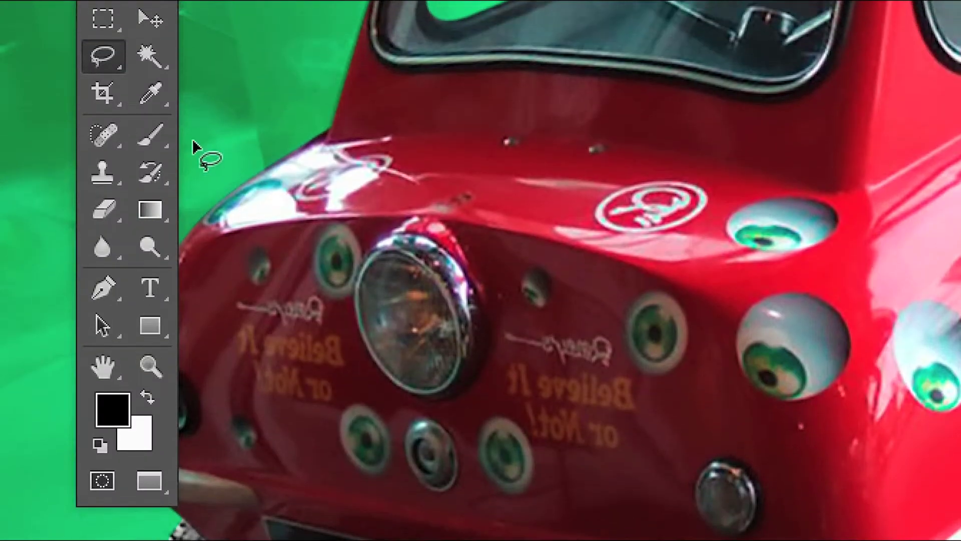
# Choose the Brush tool, adjust its size to 12 px beside the front wheel, and swap the foreground and background colours
pyautogui.click(150, 135)
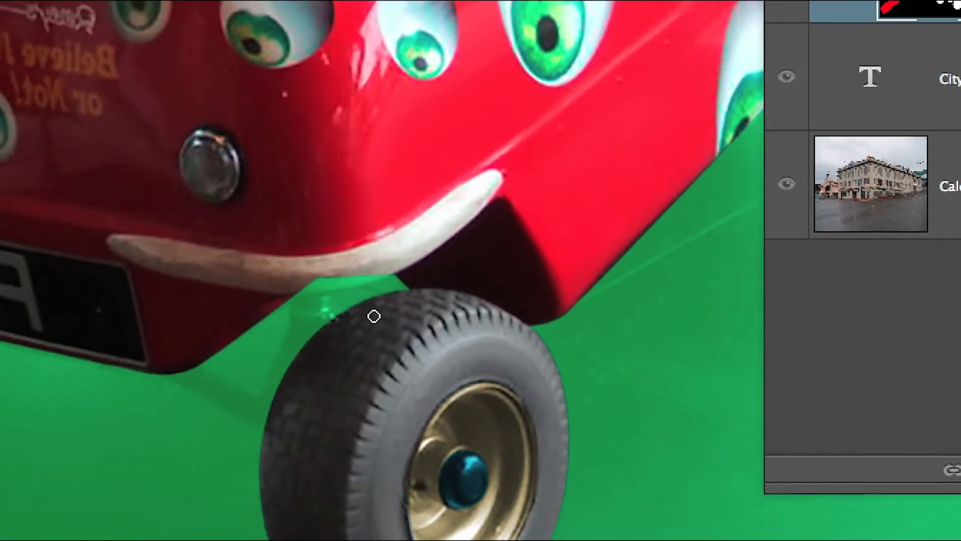
pyautogui.moveTo(220, 372)
pyautogui.mouseDown()
pyautogui.moveTo(236, 375)
pyautogui.moveTo(227, 375)
pyautogui.mouseUp()
pyautogui.scroll(2, 347, 335)
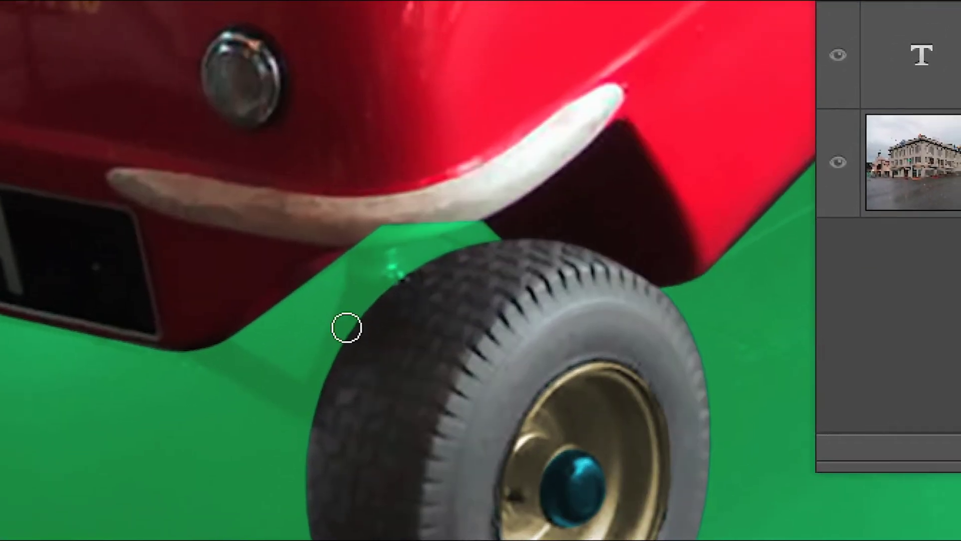
pyautogui.moveTo(345, 326); pyautogui.dragTo(349, 320)
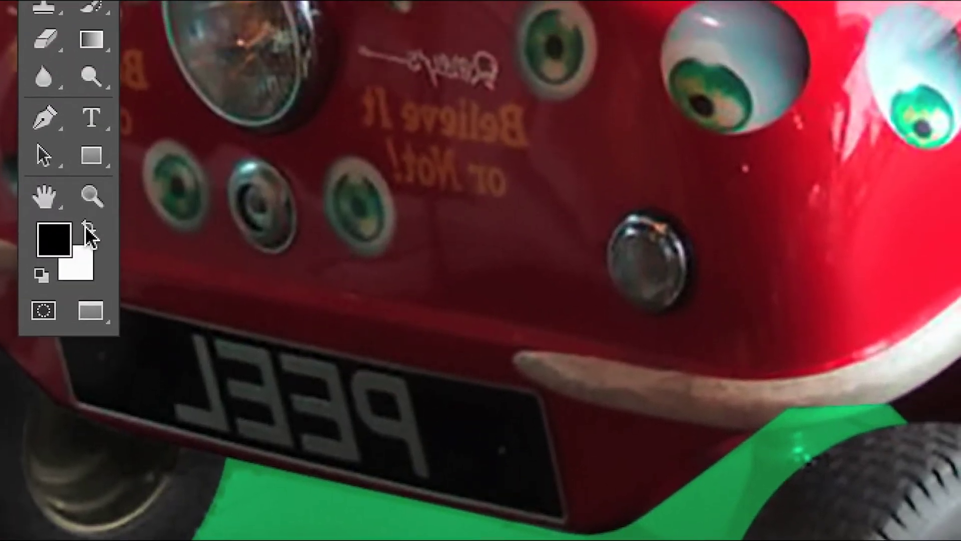
pyautogui.click(89, 235)
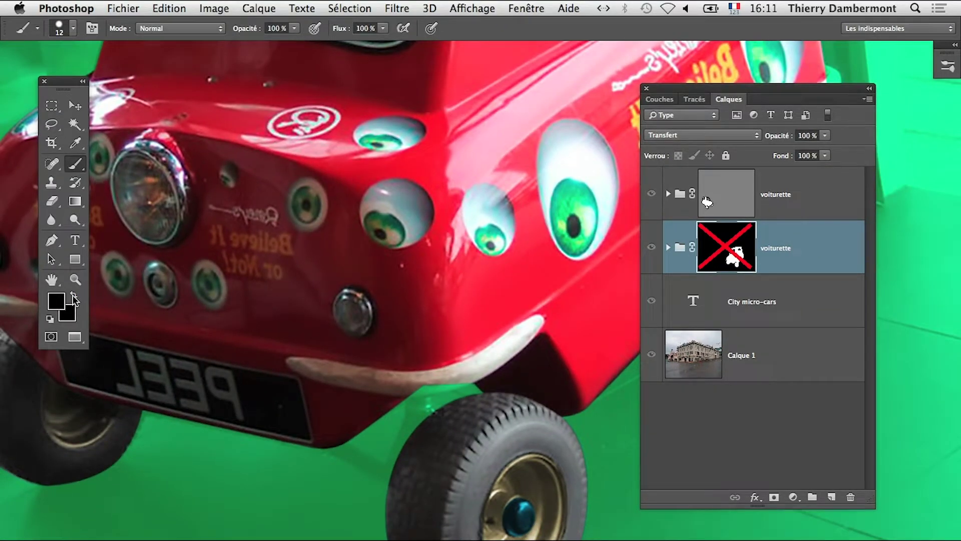
pyautogui.press('super+Tab')
pyautogui.press('super+Tab')
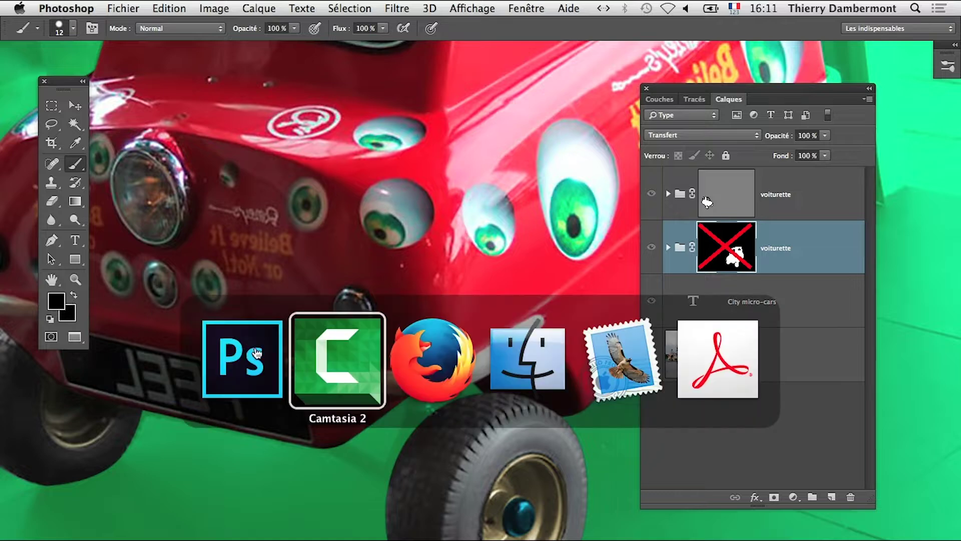
pyautogui.press('shift+super+Tab')
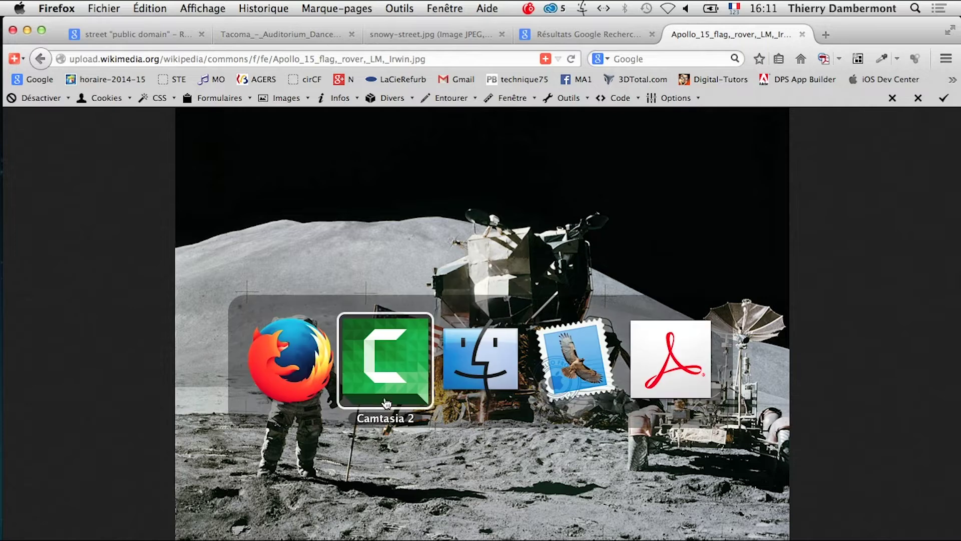
pyautogui.press('super+Tab')
pyautogui.press('super+Tab')
pyautogui.press('super+Tab')
pyautogui.click(690, 376)
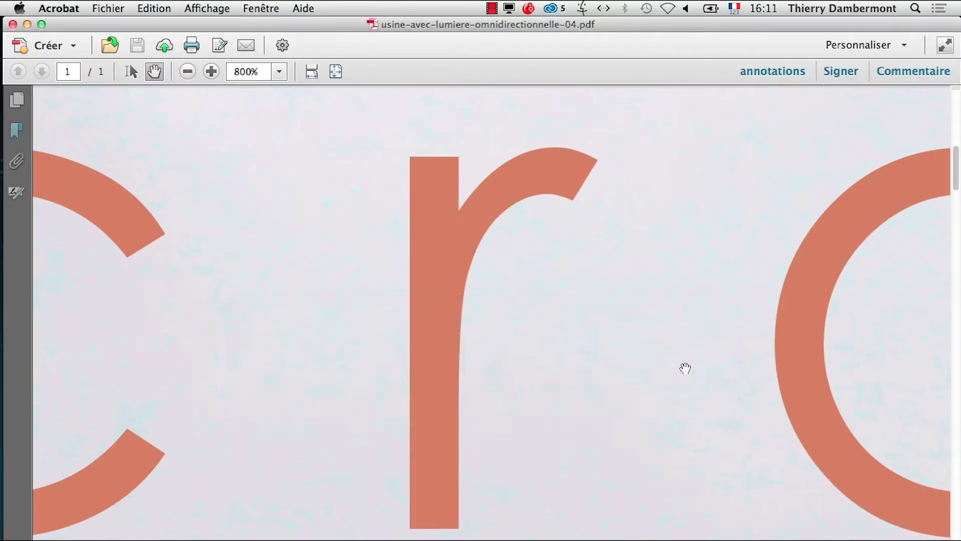
# Relaunch Adobe Photoshop CC and bring it to the foreground
pyautogui.moveTo(4, 423)
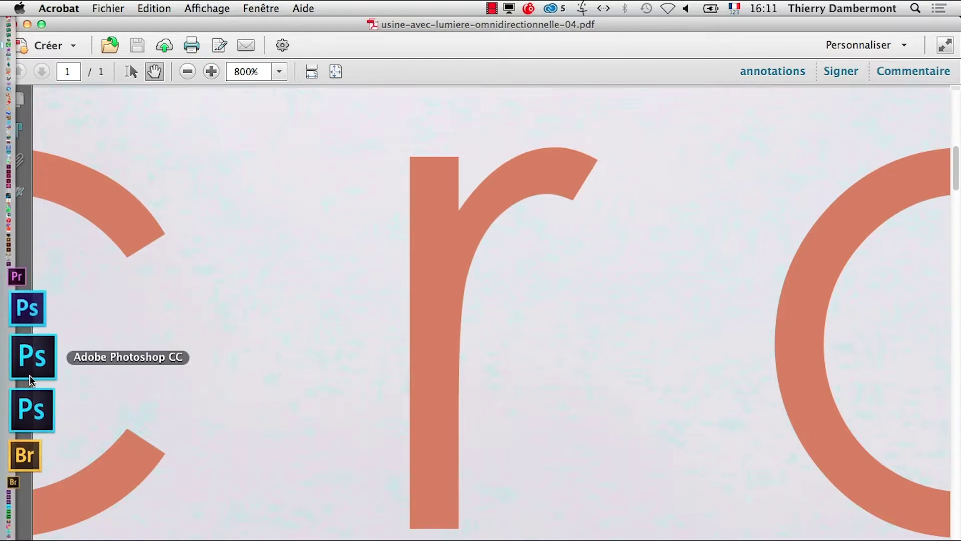
pyautogui.click(29, 375)
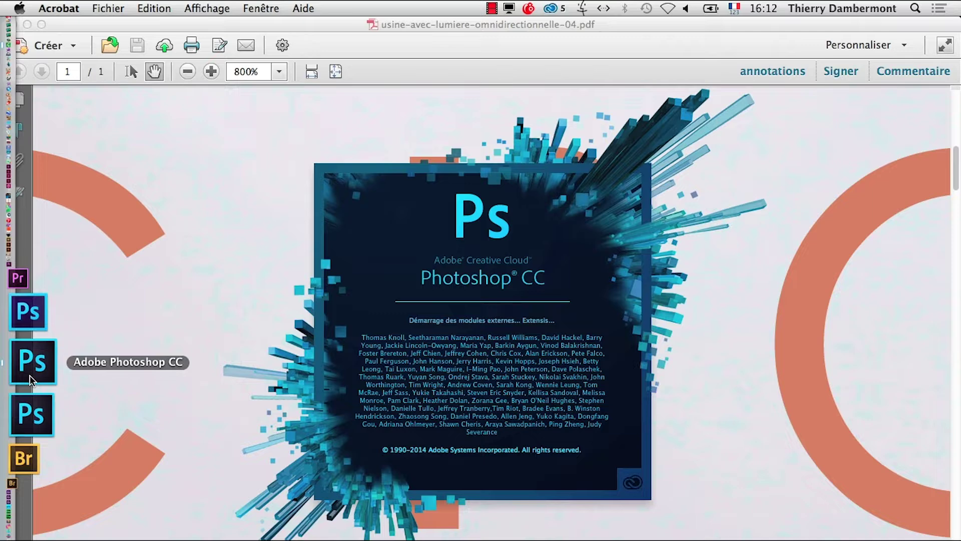
pyautogui.press('super+Tab')
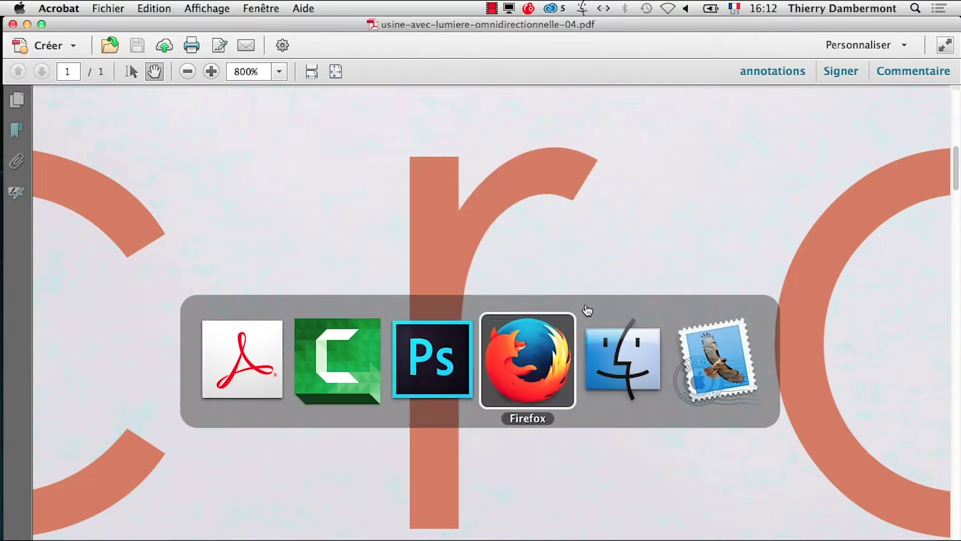
pyautogui.click(457, 373)
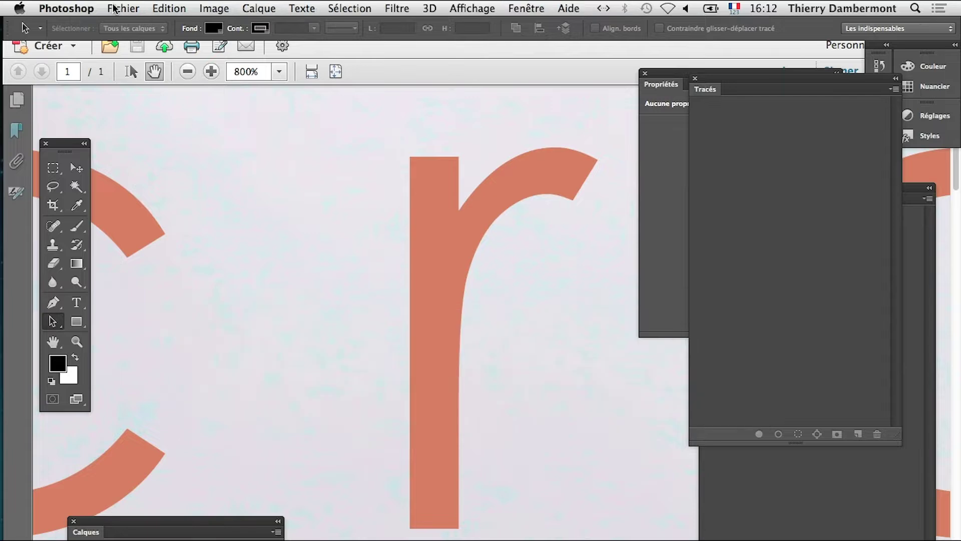
pyautogui.click(115, 8)
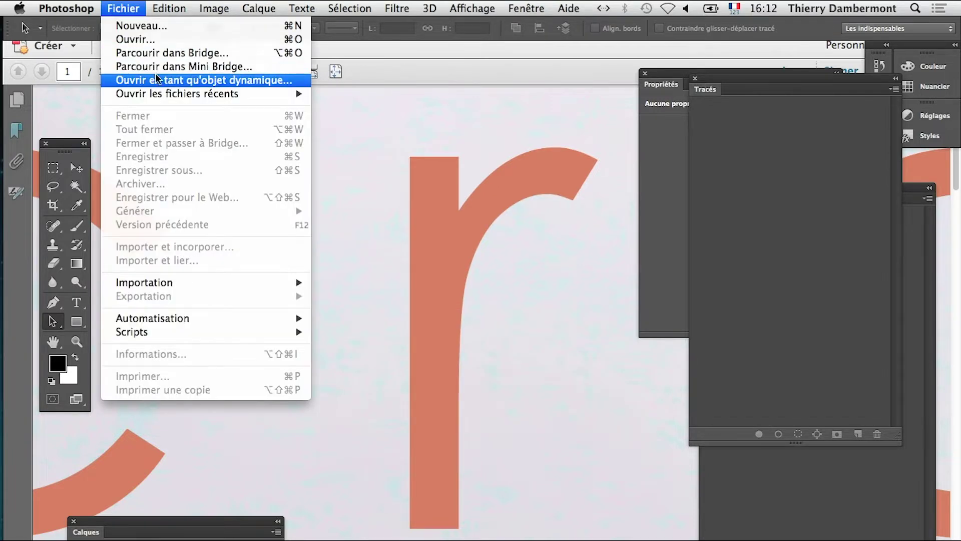
pyautogui.moveTo(161, 95)
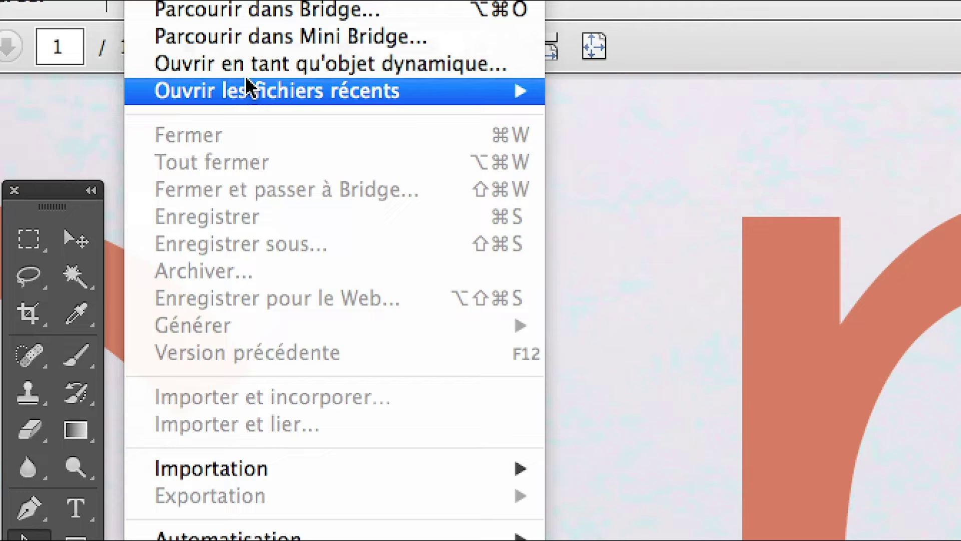
pyautogui.moveTo(464, 187)
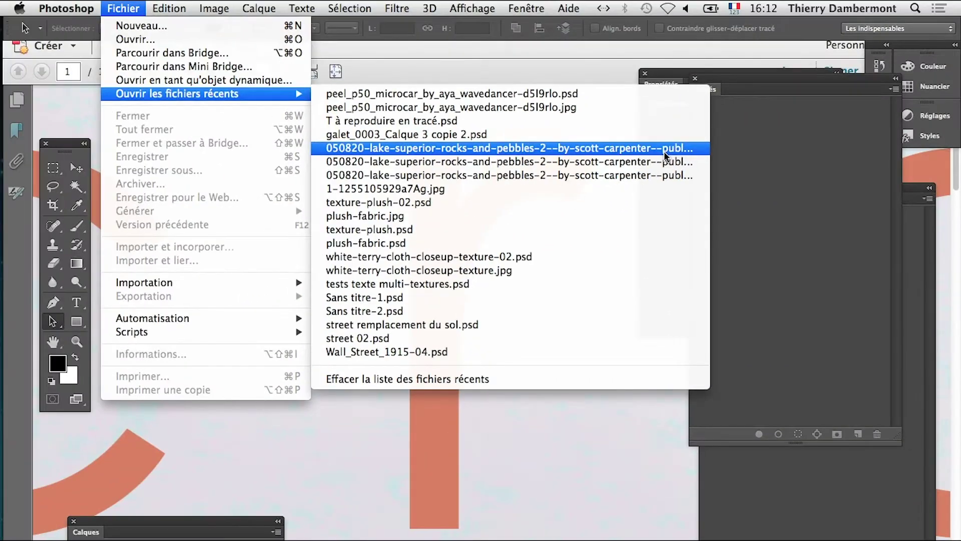
# Switch to Finder, enlarge the les tracés vectoriels folder window, and open usine-avec-lumiere-omnidirectionnelle-05.psd in Photoshop
pyautogui.press('super+Tab')
pyautogui.press('super+Tab')
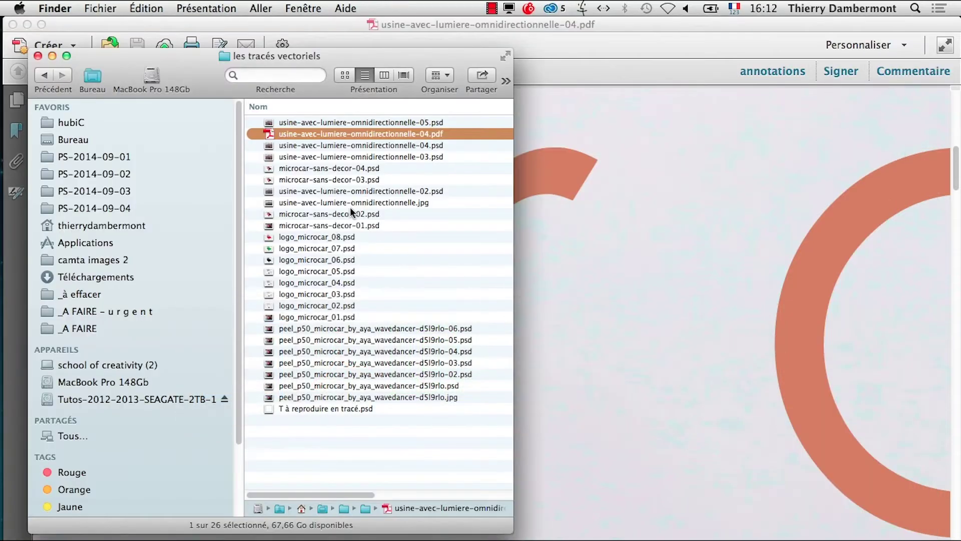
pyautogui.moveTo(503, 522); pyautogui.dragTo(704, 450)
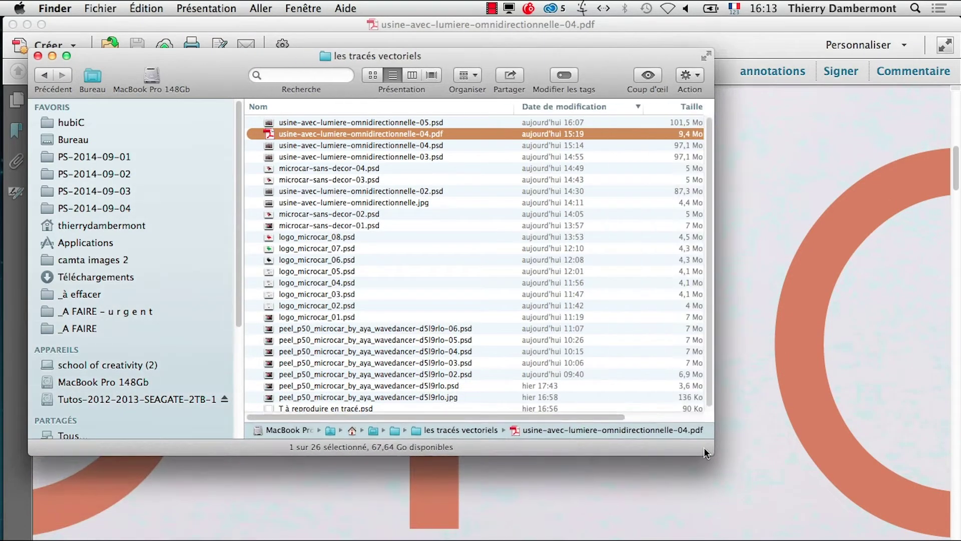
pyautogui.click(409, 123)
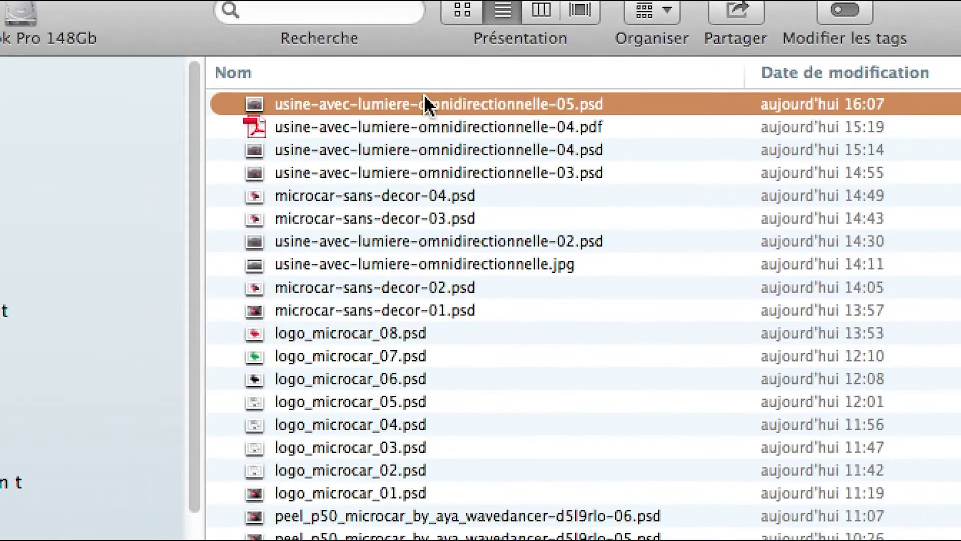
pyautogui.doubleClick(424, 100)
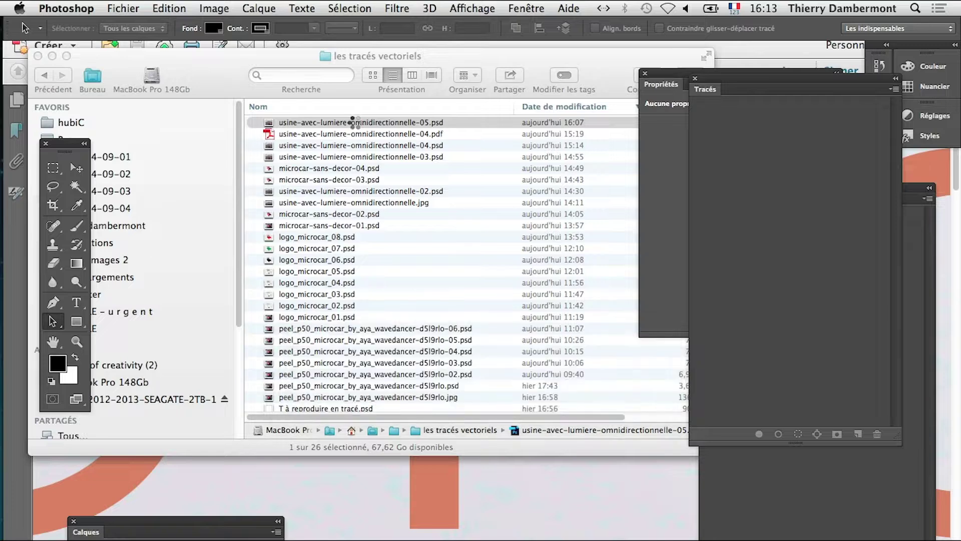
# Display the City micro-cars composition in full-screen mode, reposition and enlarge it, and close the Tracés panel
pyautogui.press('f')
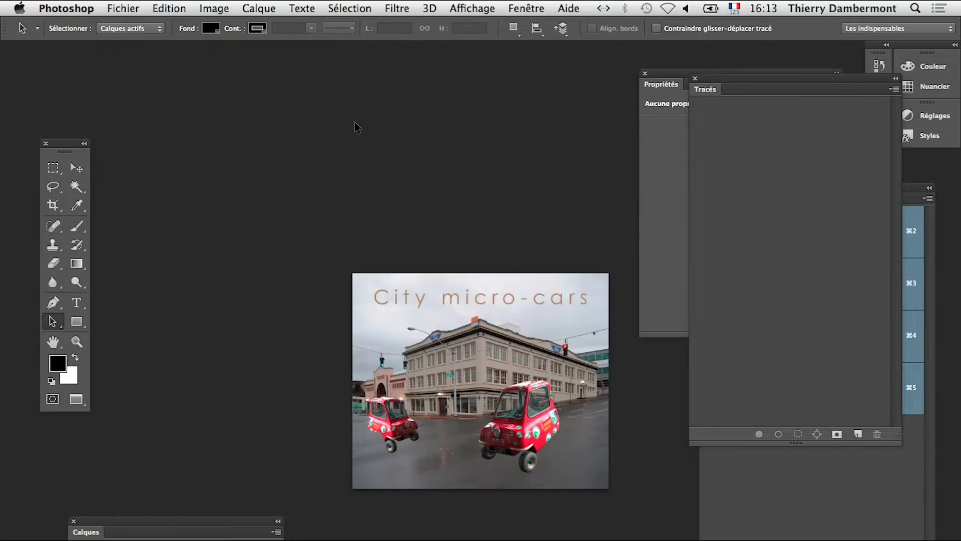
pyautogui.moveTo(486, 388); pyautogui.dragTo(395, 292)
pyautogui.keyDown('super'); pyautogui.click(458, 311); pyautogui.keyUp('super')
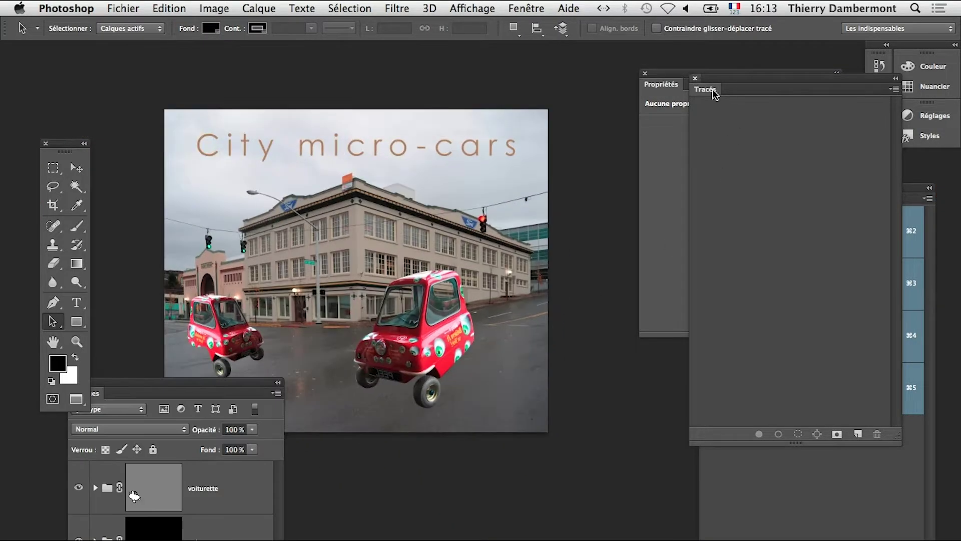
pyautogui.click(695, 79)
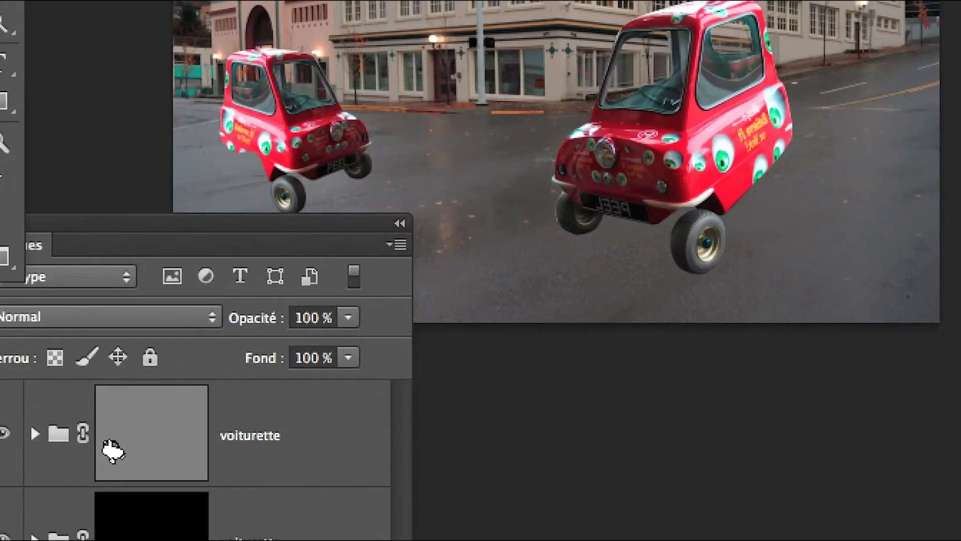
# Disable the lower voiturette group's layer mask and show its voiturette Masque channel as an overlay on the image
pyautogui.click(138, 524)
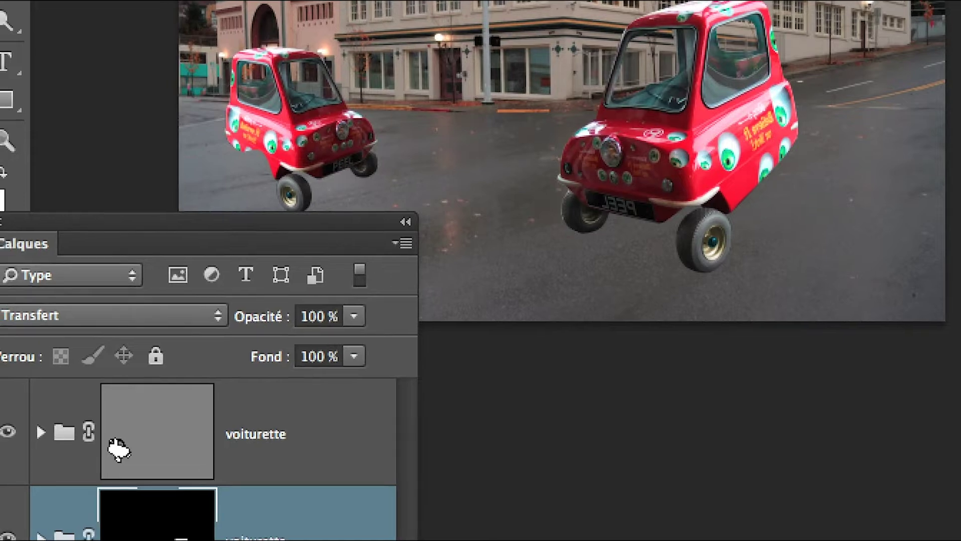
pyautogui.keyDown('shift'); pyautogui.click(150, 534); pyautogui.keyUp('shift')
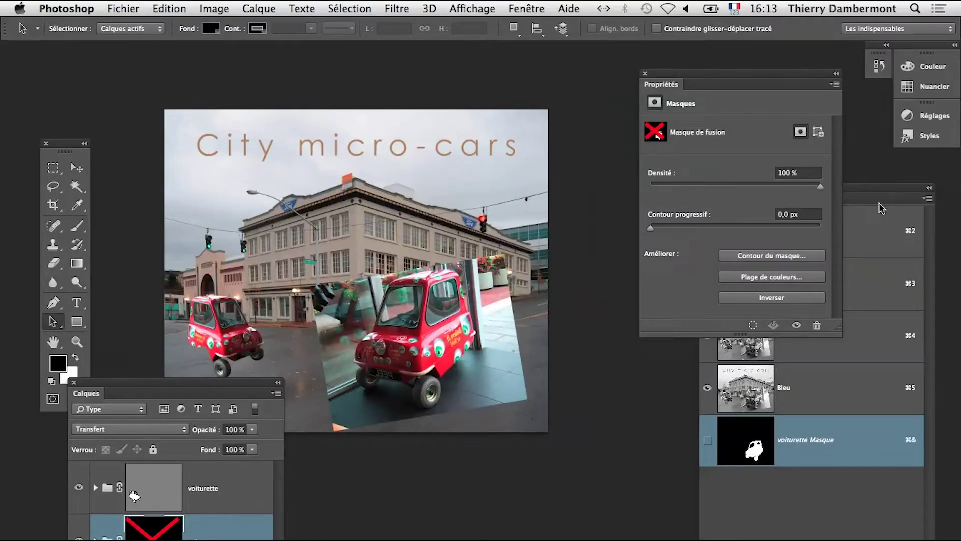
pyautogui.moveTo(882, 209); pyautogui.dragTo(747, 168)
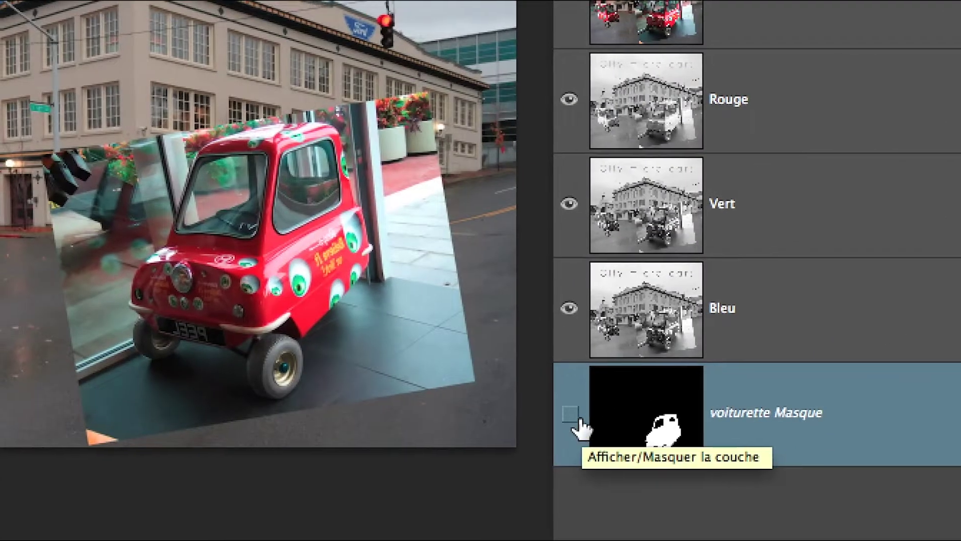
pyautogui.click(571, 413)
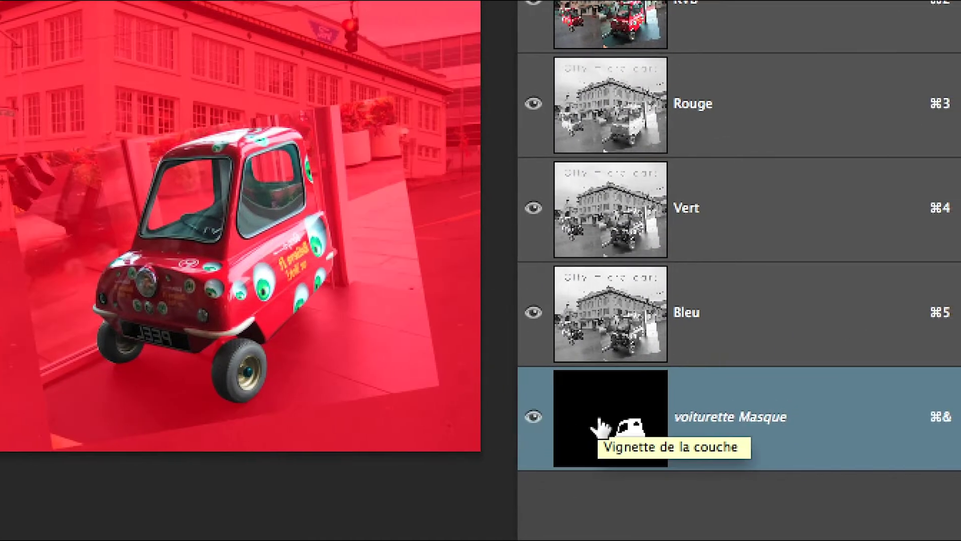
# Change the voiturette Masque overlay colour to bright green, keeping its opacity at 50%
pyautogui.doubleClick(601, 428)
pyautogui.click(146, 320)
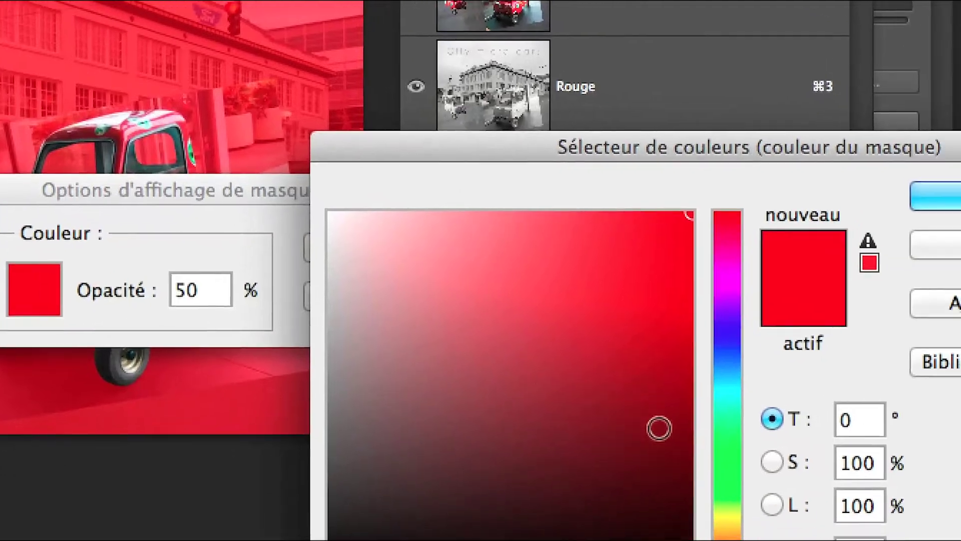
pyautogui.click(736, 446)
pyautogui.click(608, 267)
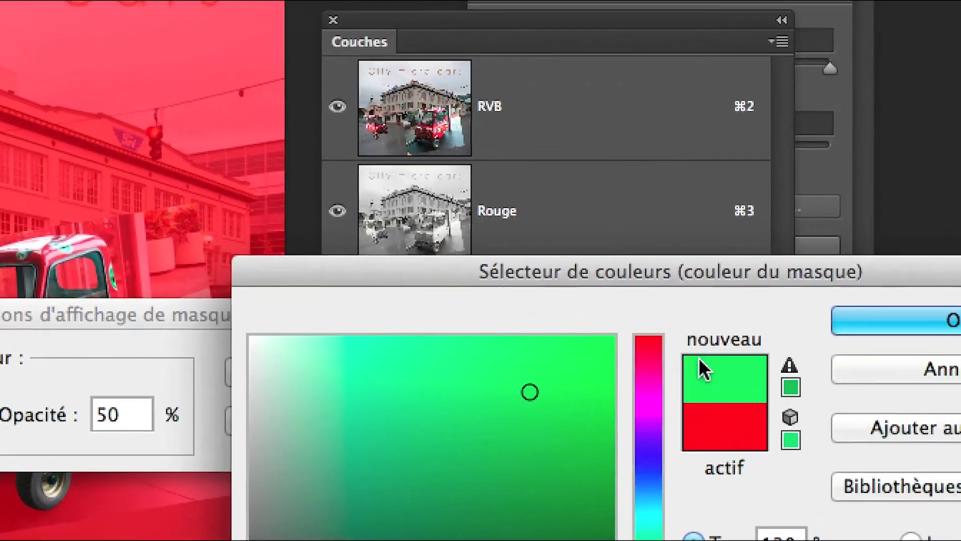
pyautogui.click(753, 354)
pyautogui.click(576, 365)
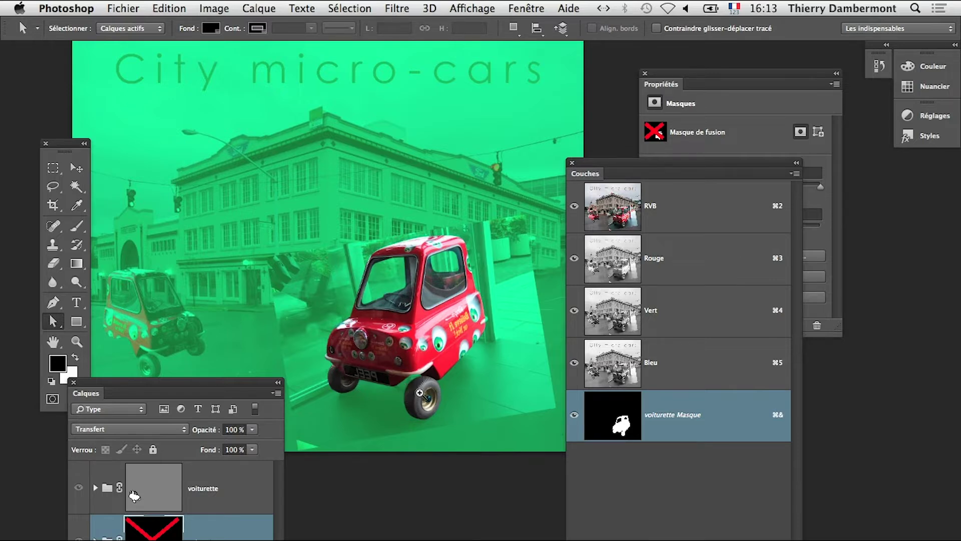
# Set the opacity of the green voiturette Masque overlay to 20%
pyautogui.moveTo(404, 383); pyautogui.dragTo(409, 387)
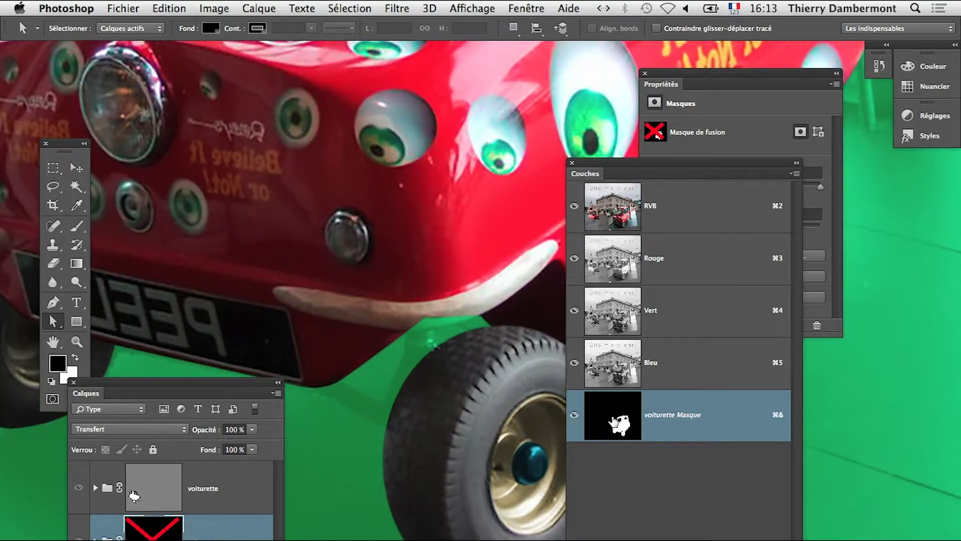
pyautogui.doubleClick(613, 422)
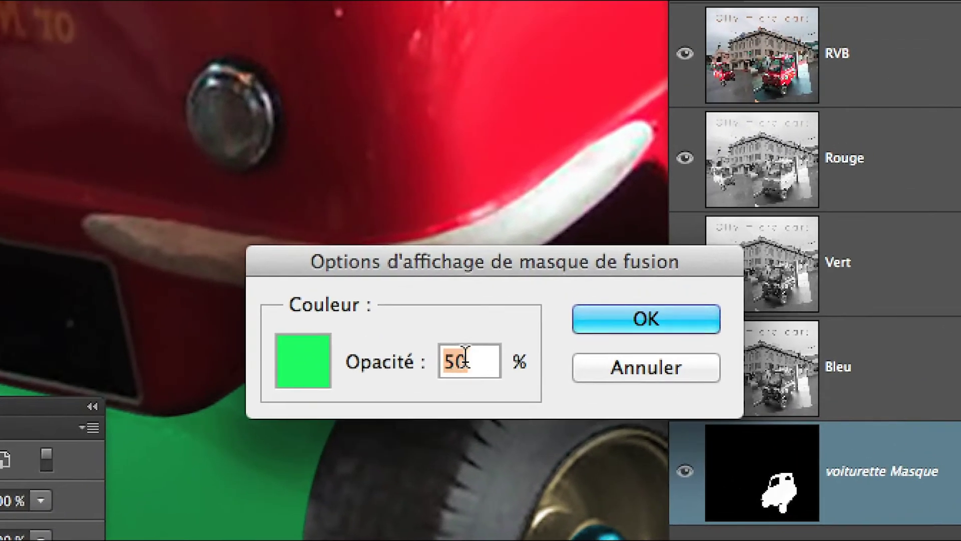
pyautogui.write('20')
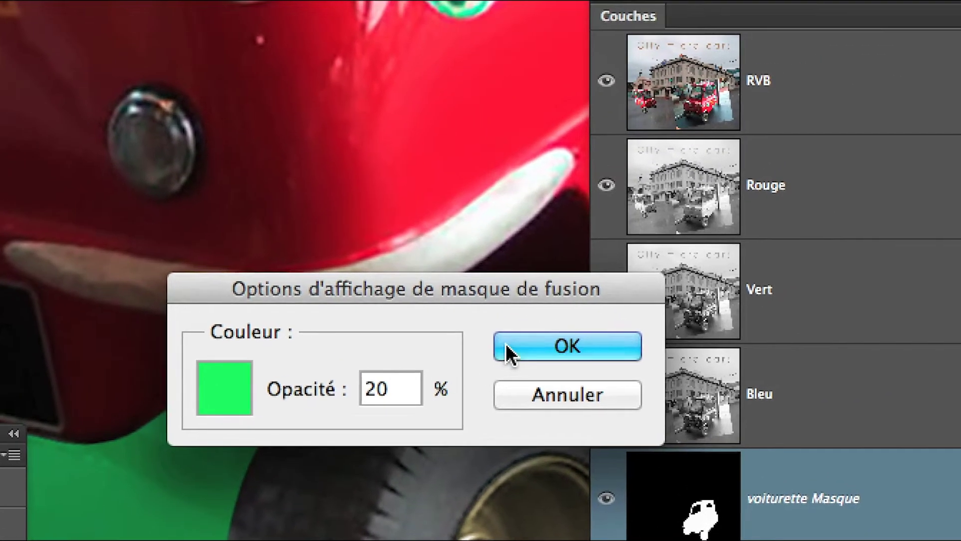
pyautogui.click(588, 325)
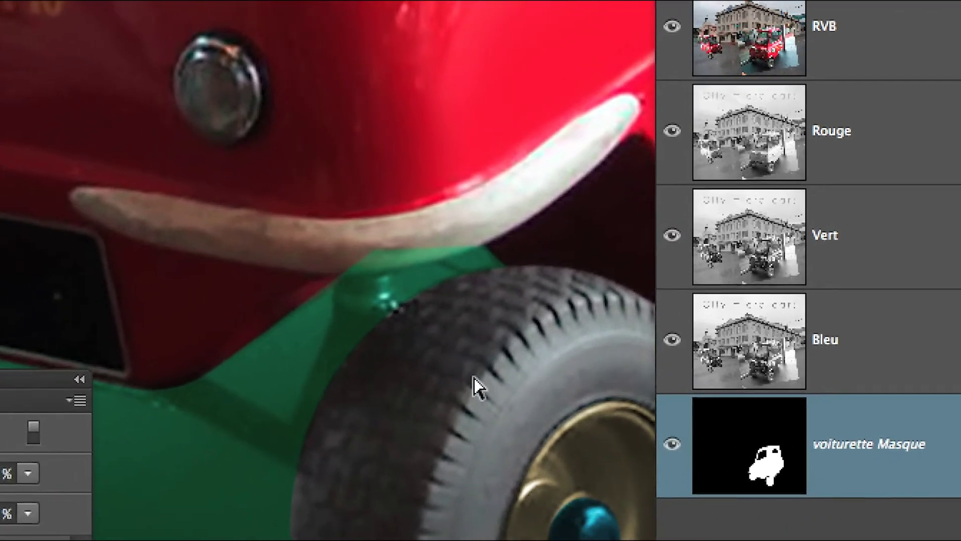
pyautogui.keyDown('alt'); pyautogui.click(400, 408); pyautogui.keyUp('alt')
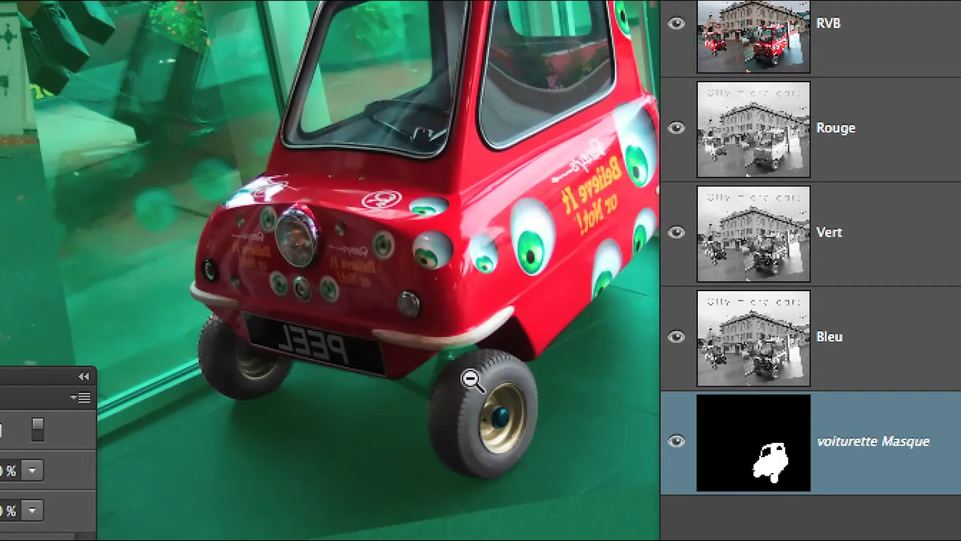
# Try the green voiturette Masque overlay at 80% opacity, and set it back to 20%
pyautogui.keyDown('alt'); pyautogui.click(470, 379); pyautogui.keyUp('alt')
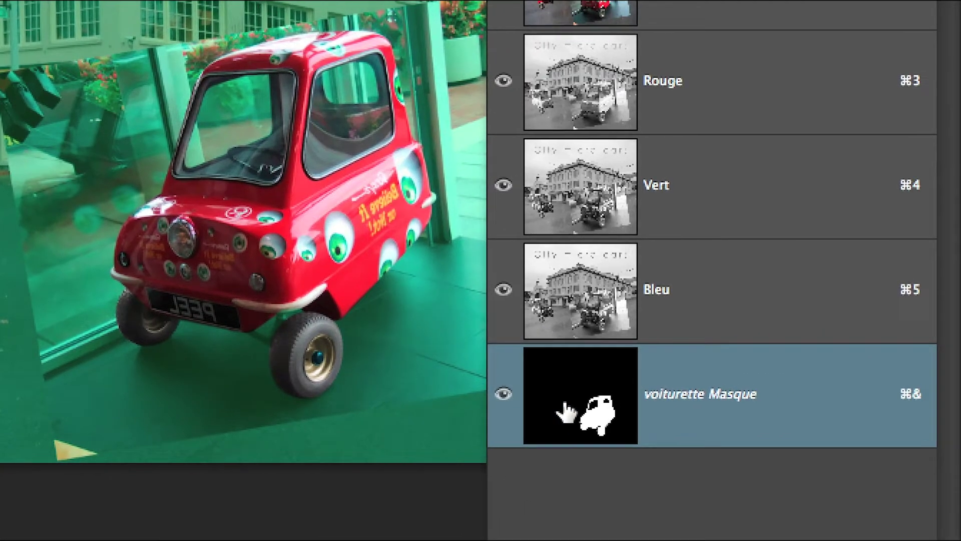
pyautogui.doubleClick(567, 413)
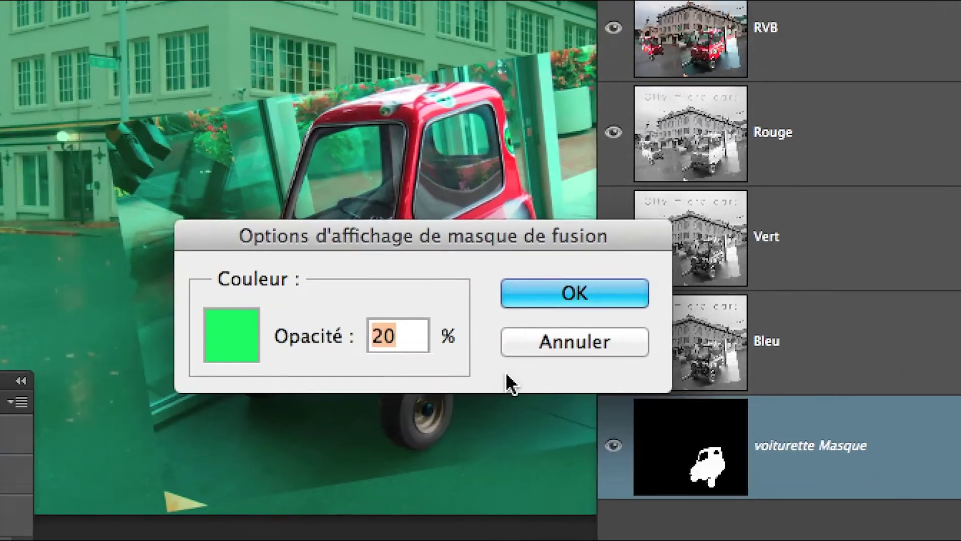
pyautogui.write('80')
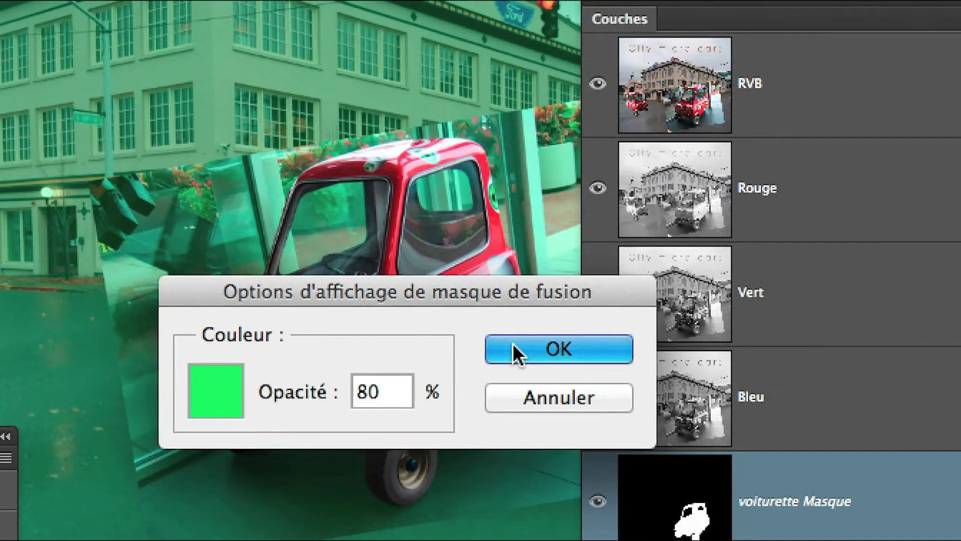
pyautogui.click(565, 305)
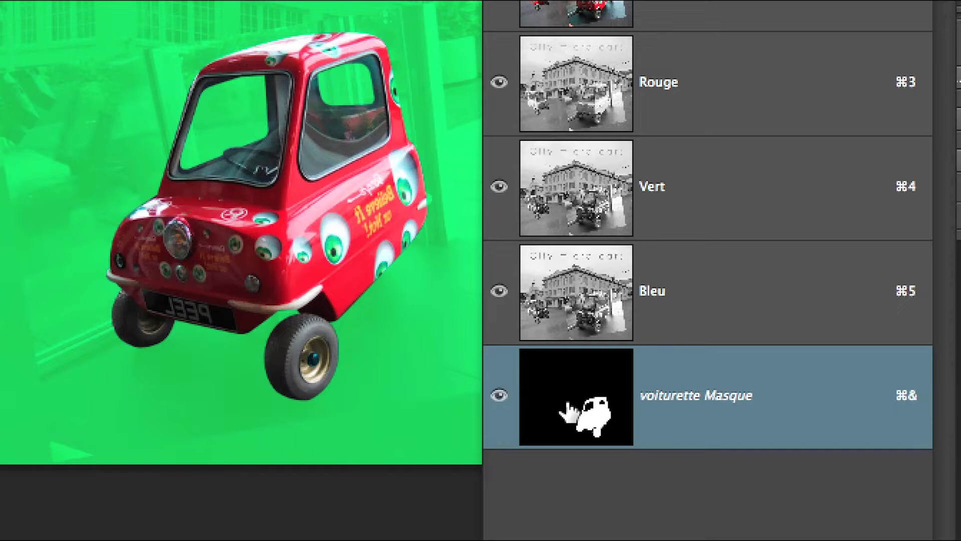
pyautogui.doubleClick(576, 396)
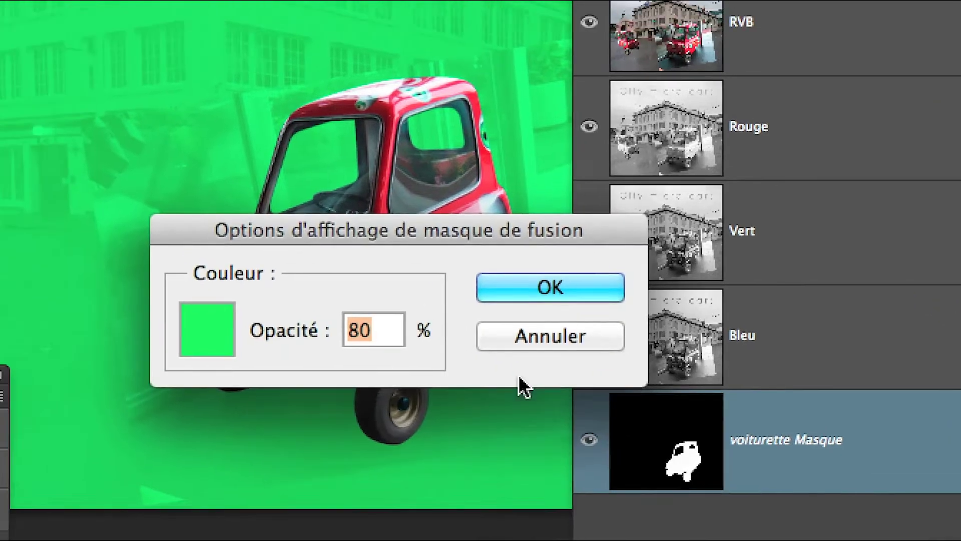
pyautogui.write('20')
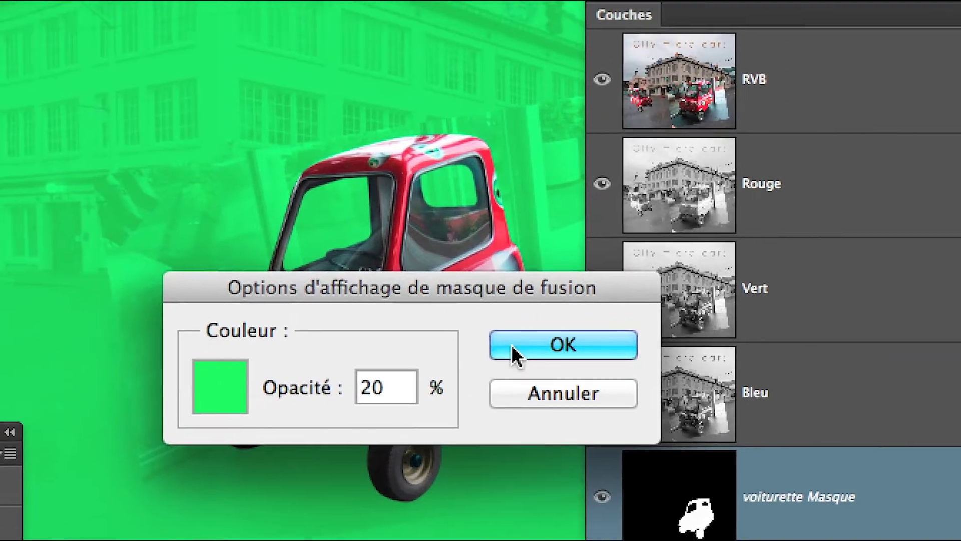
pyautogui.click(570, 306)
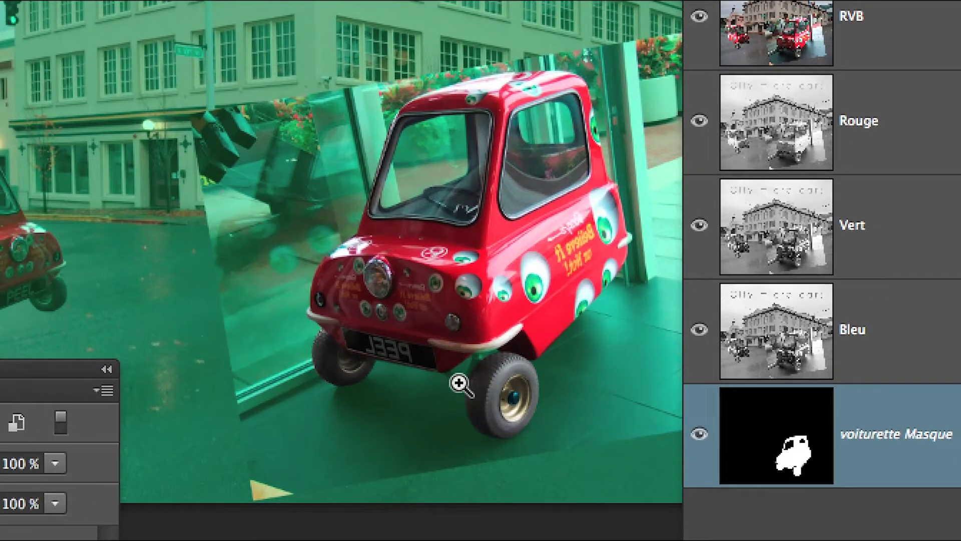
# Examine the unmasked area beside the larger car's front wheel and the adjustment layers inside the lower voiturette group, and collapse the group
pyautogui.click(459, 383)
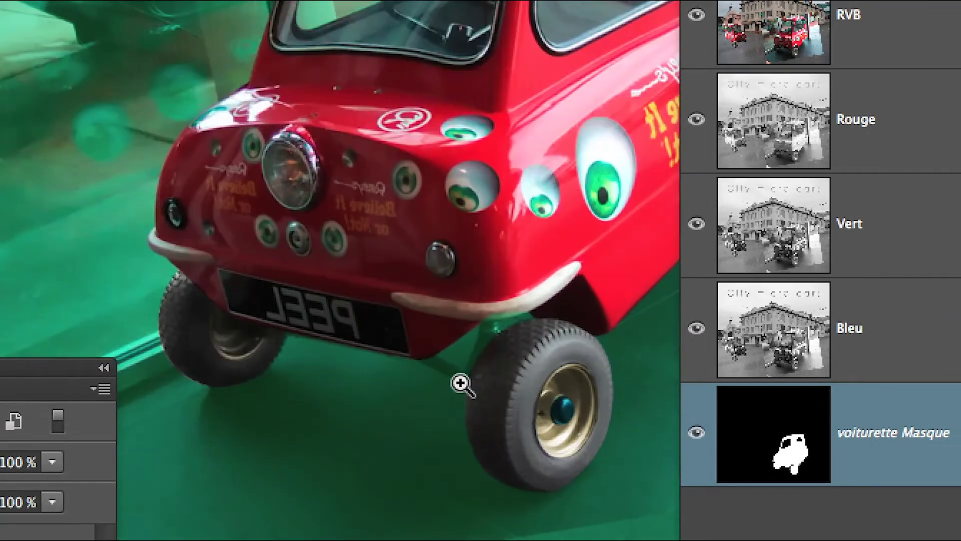
pyautogui.click(460, 382)
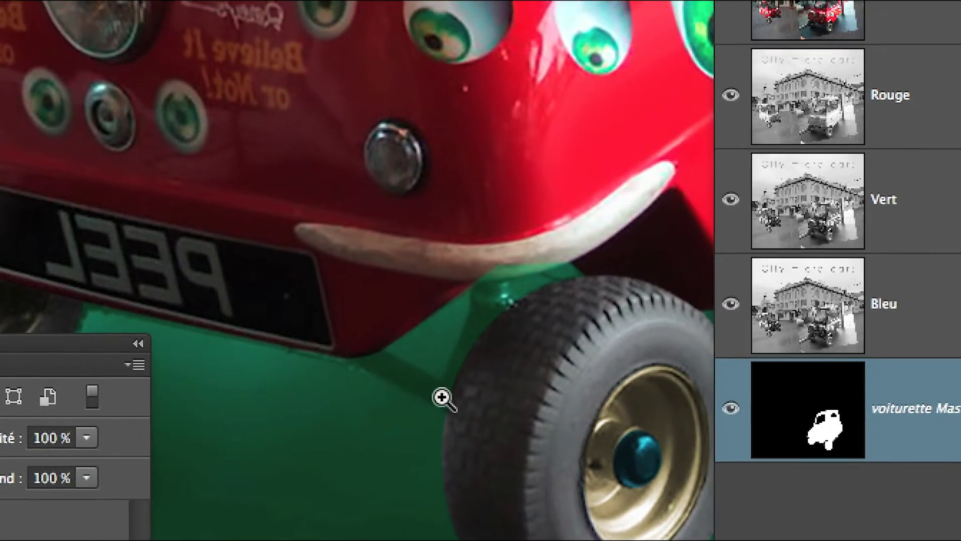
pyautogui.click(441, 391)
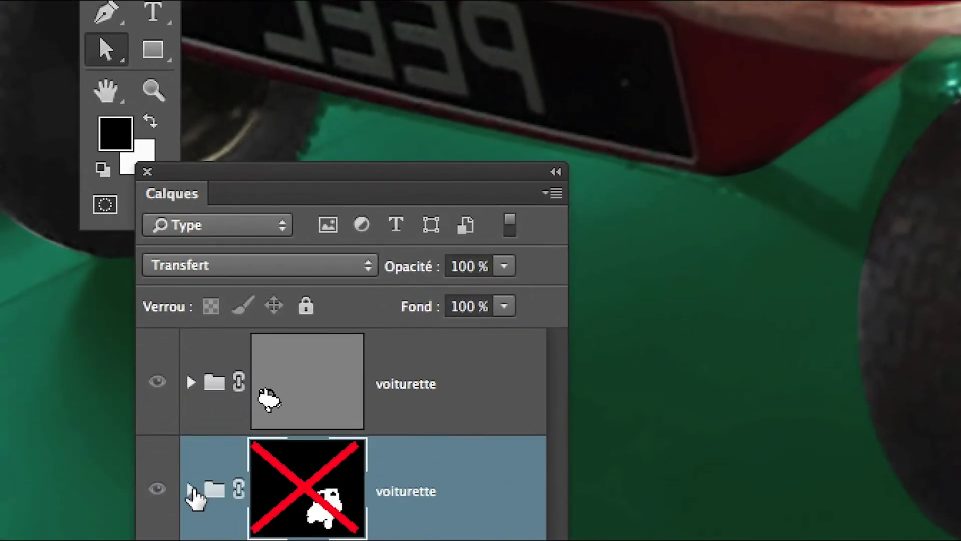
pyautogui.click(191, 489)
pyautogui.scroll(-3, 194, 497)
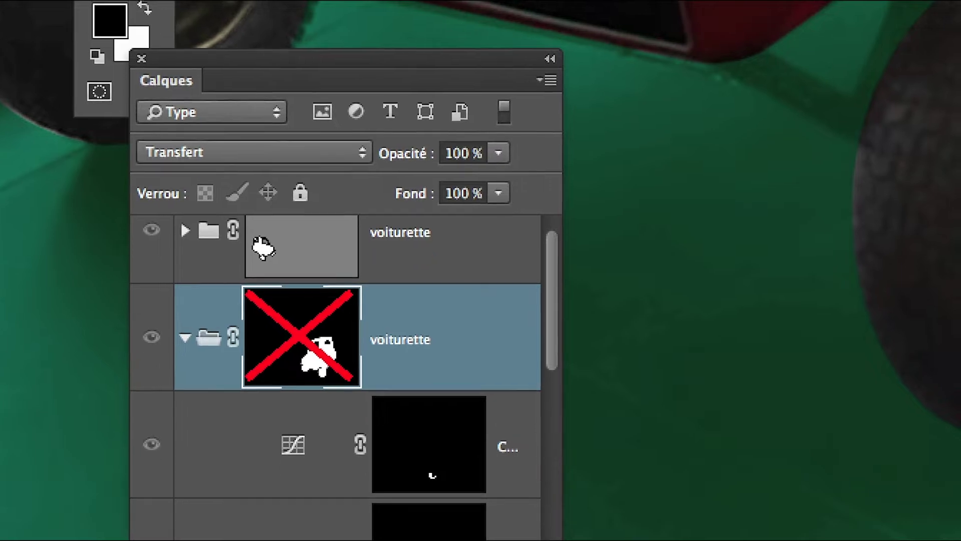
pyautogui.scroll(-2, 341, 375)
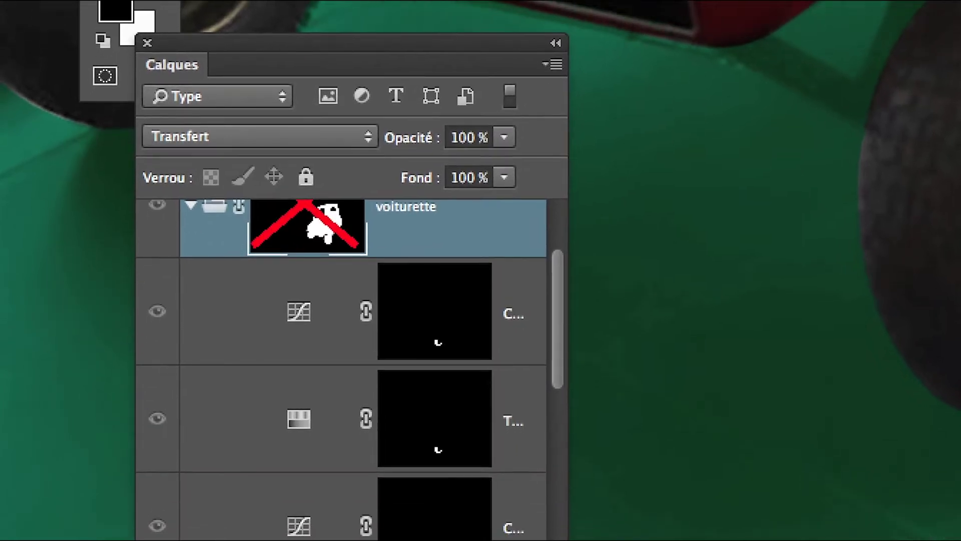
pyautogui.keyDown('shift'); pyautogui.click(308, 226); pyautogui.keyUp('shift')
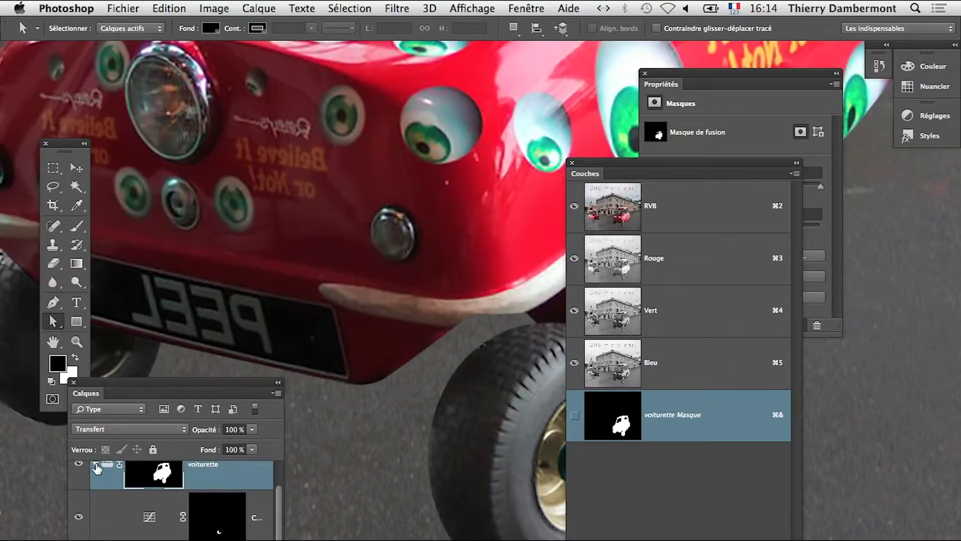
pyautogui.click(96, 468)
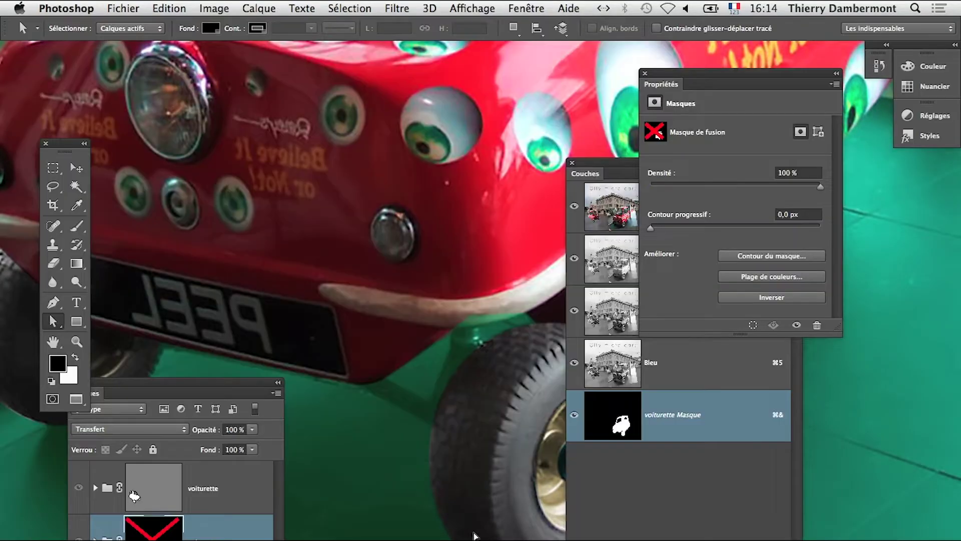
# With an 18 px white brush, paint the slanted suspension arm between the body's lower corner and the front wheel into the mask
pyautogui.click(76, 227)
pyautogui.click(75, 357)
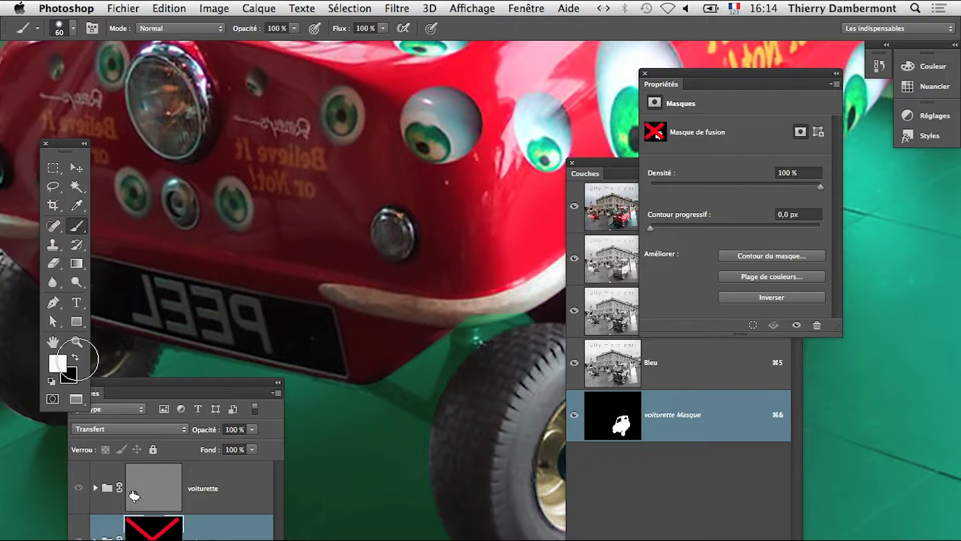
pyautogui.moveTo(436, 412)
pyautogui.mouseDown()
pyautogui.moveTo(421, 416)
pyautogui.moveTo(434, 423)
pyautogui.mouseUp()
pyautogui.scroll(5, 422, 416)
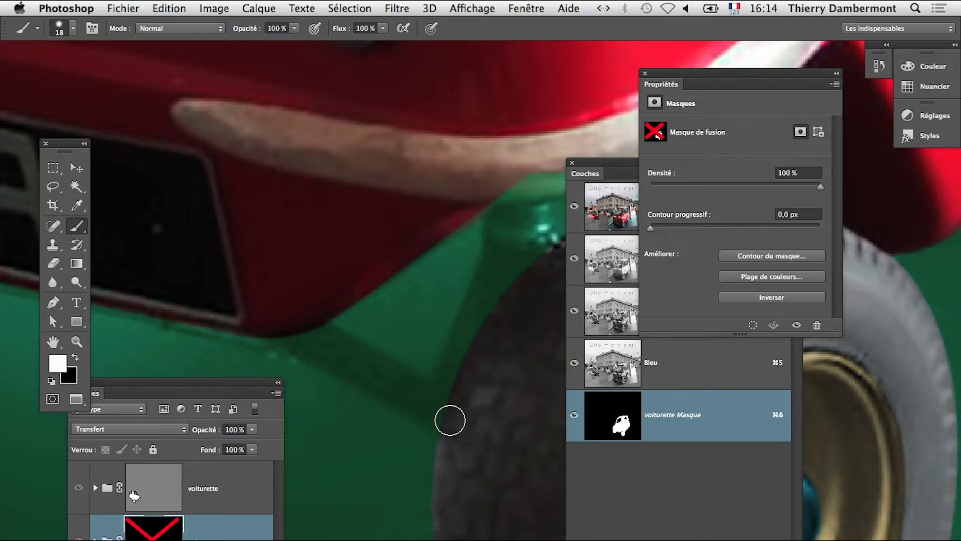
pyautogui.keyDown('shift'); pyautogui.click(276, 324); pyautogui.keyUp('shift')
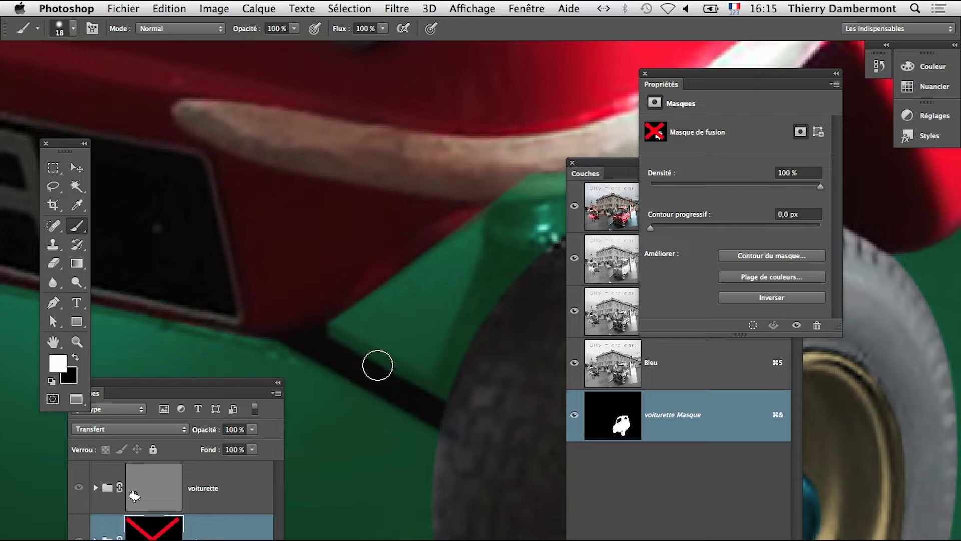
pyautogui.keyDown('shift'); pyautogui.click(434, 396); pyautogui.keyUp('shift')
# Paint the upright suspension strut and its chrome fitting beneath the bumper into the mask, including the corner where the arm meets the tyre
pyautogui.moveTo(448, 396); pyautogui.dragTo(442, 387)
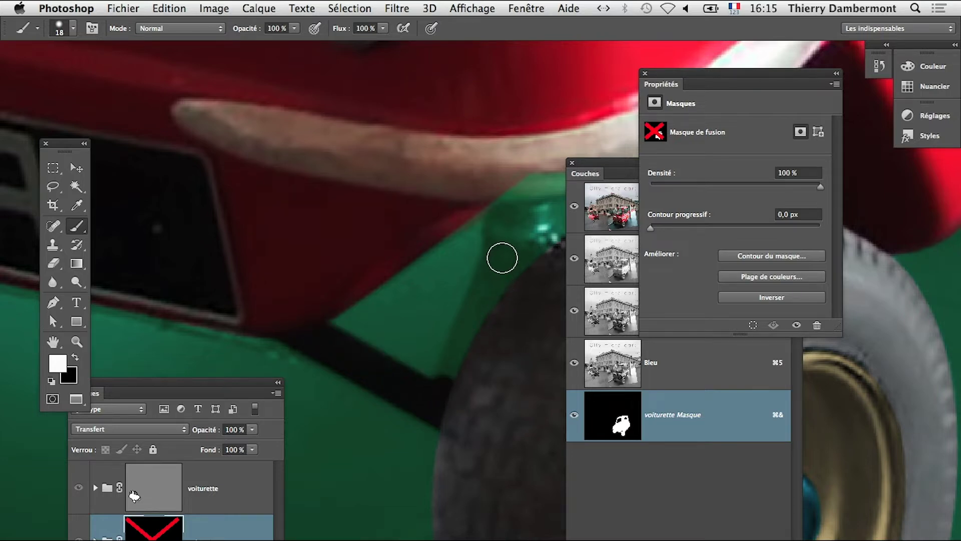
pyautogui.keyDown('shift'); pyautogui.click(502, 258); pyautogui.keyUp('shift')
pyautogui.hscroll(3, 502, 265)
pyautogui.moveTo(412, 251)
pyautogui.mouseDown()
pyautogui.moveTo(410, 272)
pyautogui.moveTo(414, 219)
pyautogui.mouseUp()
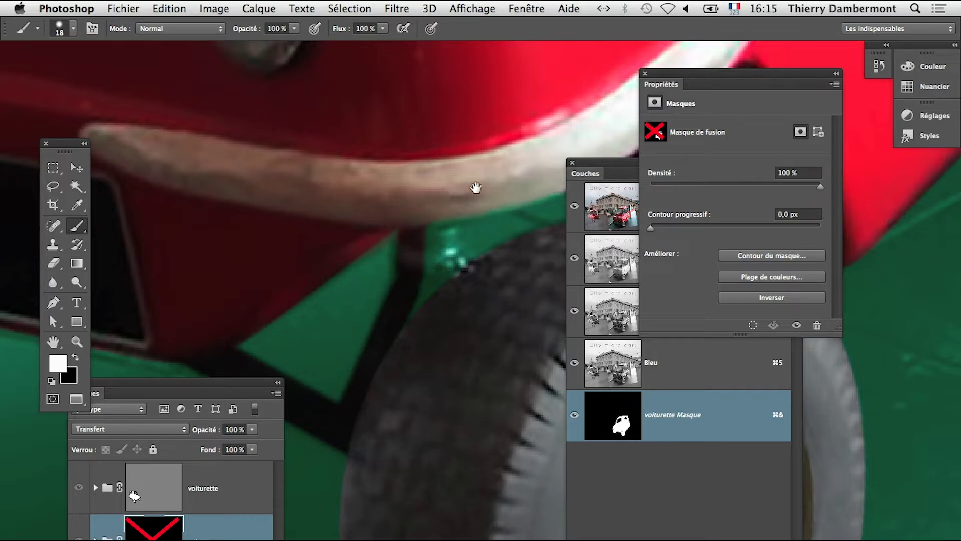
pyautogui.moveTo(475, 188); pyautogui.dragTo(389, 181)
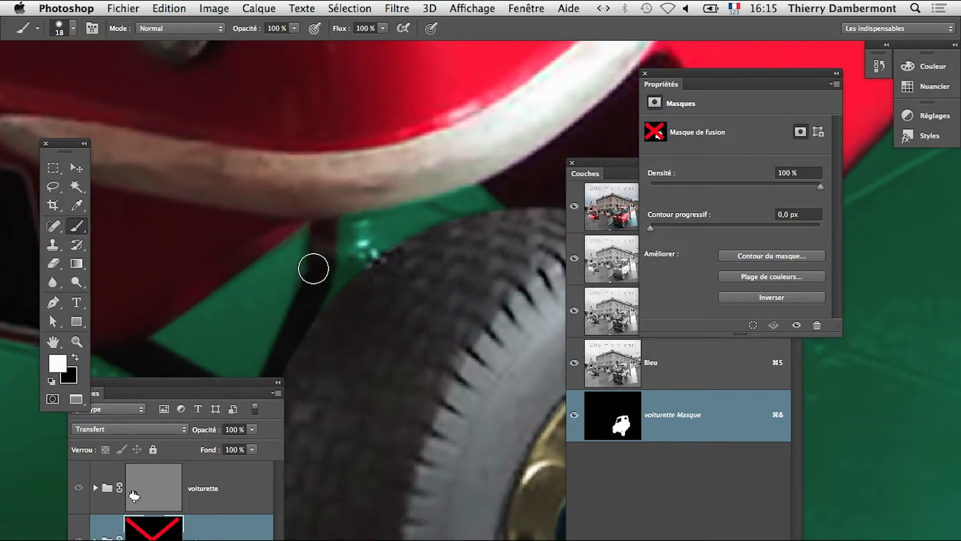
pyautogui.moveTo(314, 269)
pyautogui.mouseDown()
pyautogui.moveTo(355, 232)
pyautogui.moveTo(337, 287)
pyautogui.mouseUp()
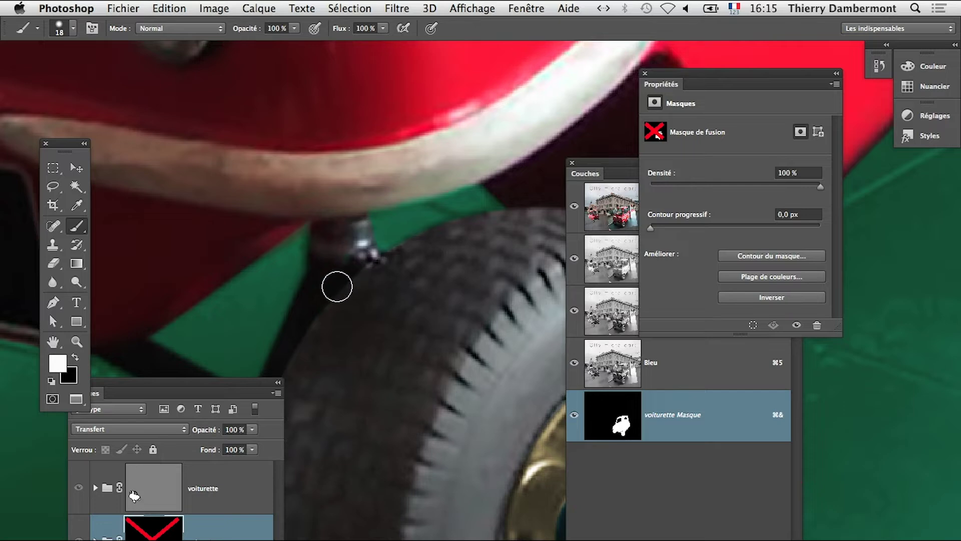
# Reactivate the lower voiturette group's layer mask and hide the green voiturette Masque overlay
pyautogui.keyDown('alt'); pyautogui.keyDown('super'); pyautogui.click(401, 343); pyautogui.keyUp('super'); pyautogui.keyUp('alt')
pyautogui.keyDown('alt'); pyautogui.keyDown('super'); pyautogui.click(410, 419); pyautogui.keyUp('super'); pyautogui.keyUp('alt')
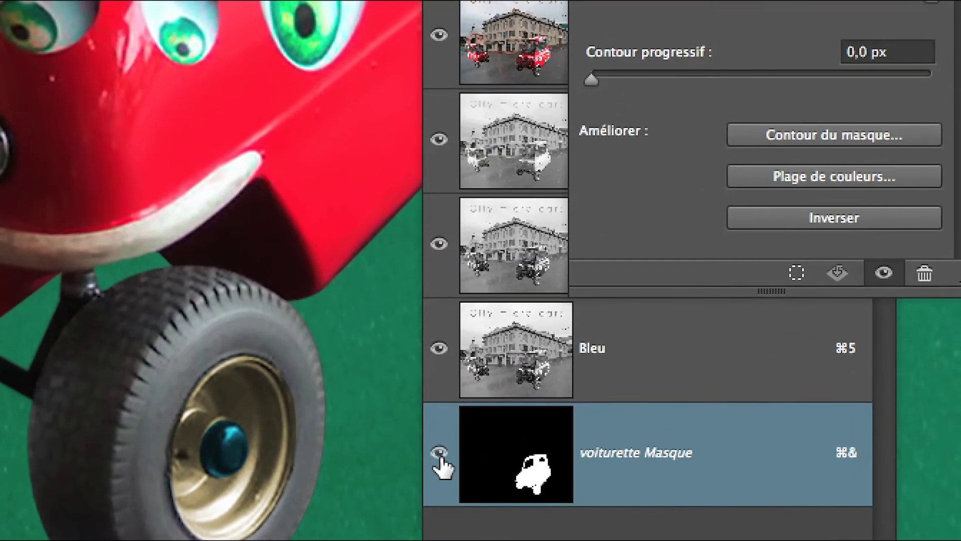
pyautogui.click(440, 450)
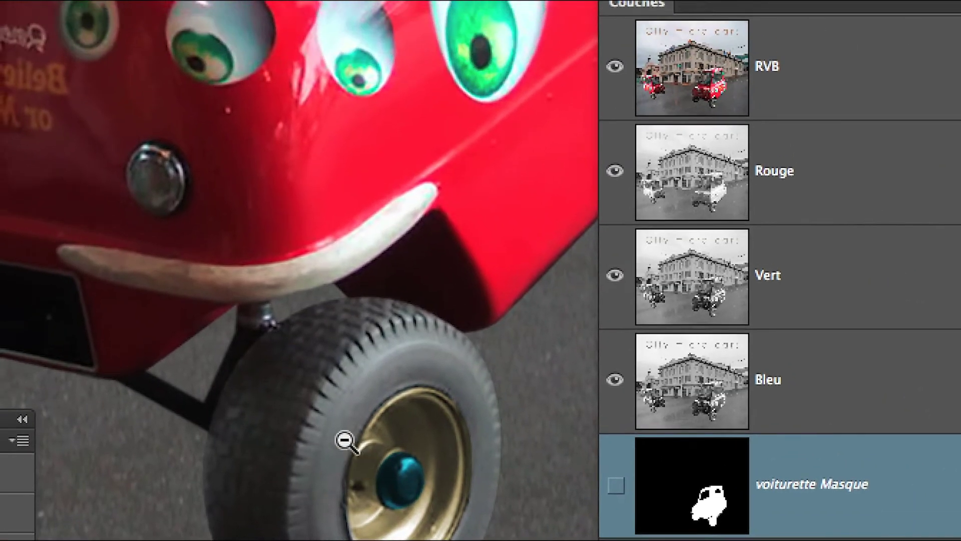
# Examine the repainted front suspension against the street, both up close and in the whole composition
pyautogui.keyDown('alt'); pyautogui.click(167, 402); pyautogui.keyUp('alt')
pyautogui.keyDown('alt'); pyautogui.click(346, 443); pyautogui.keyUp('alt')
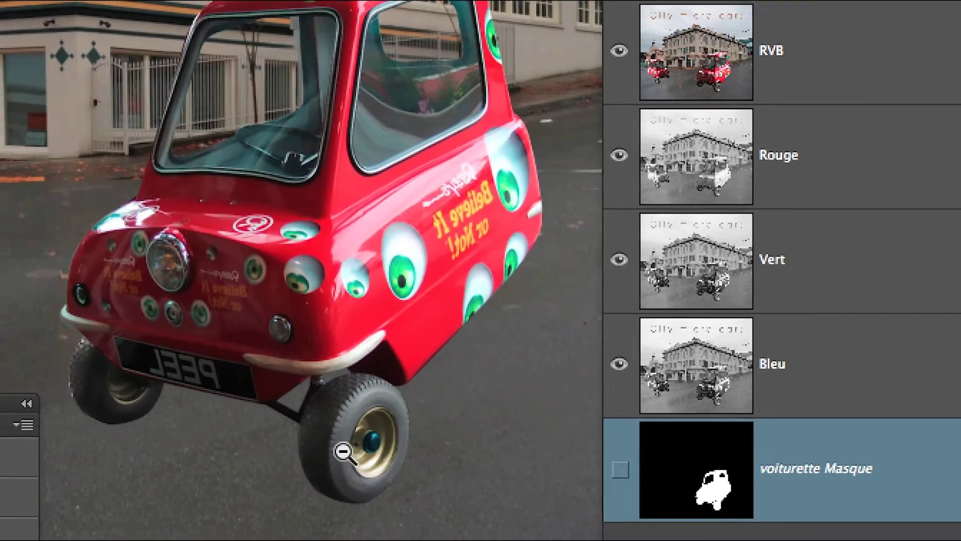
pyautogui.keyDown('alt'); pyautogui.click(343, 449); pyautogui.keyUp('alt')
pyautogui.click(342, 453)
pyautogui.click(330, 445)
pyautogui.click(334, 450)
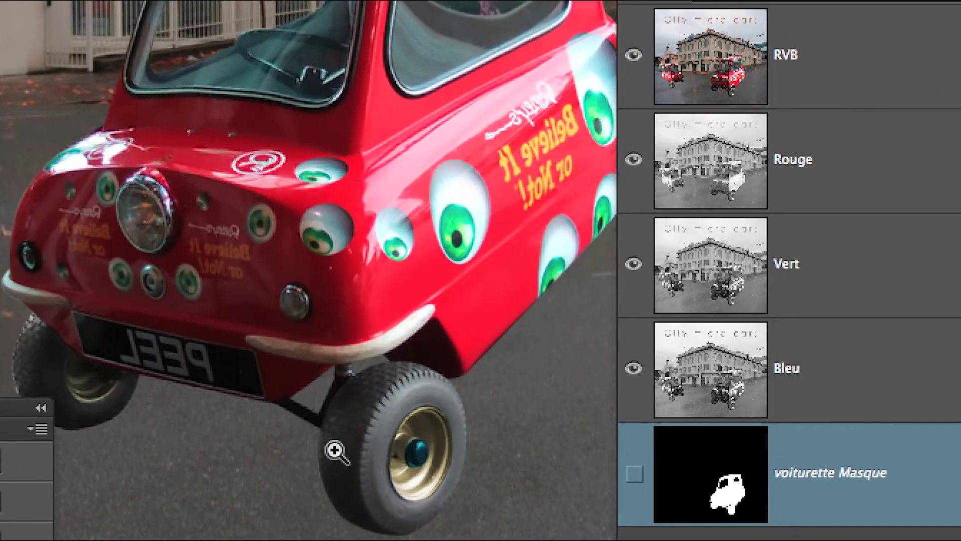
pyautogui.click(334, 450)
pyautogui.click(335, 449)
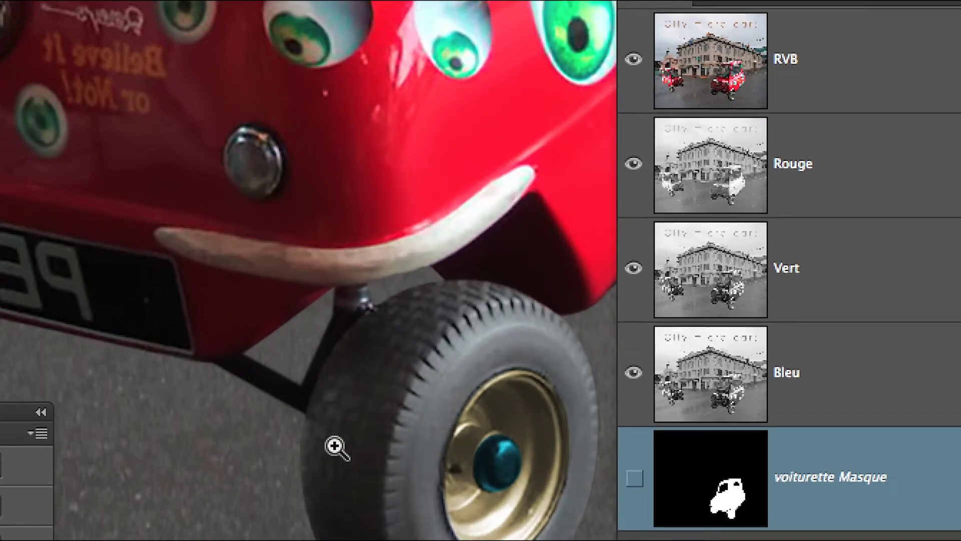
pyautogui.keyDown('alt'); pyautogui.click(335, 447); pyautogui.keyUp('alt')
pyautogui.keyDown('alt'); pyautogui.click(335, 447); pyautogui.keyUp('alt')
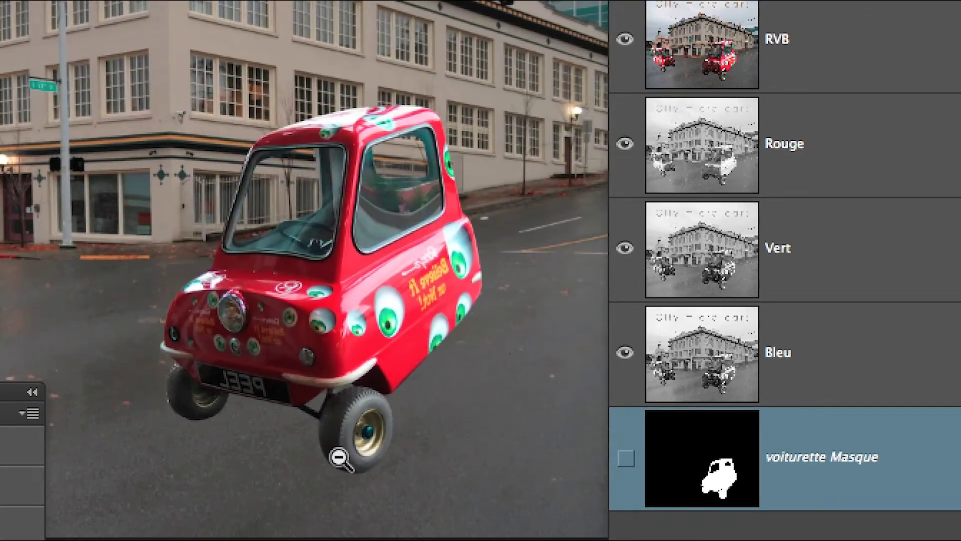
pyautogui.keyDown('alt'); pyautogui.click(336, 447); pyautogui.keyUp('alt')
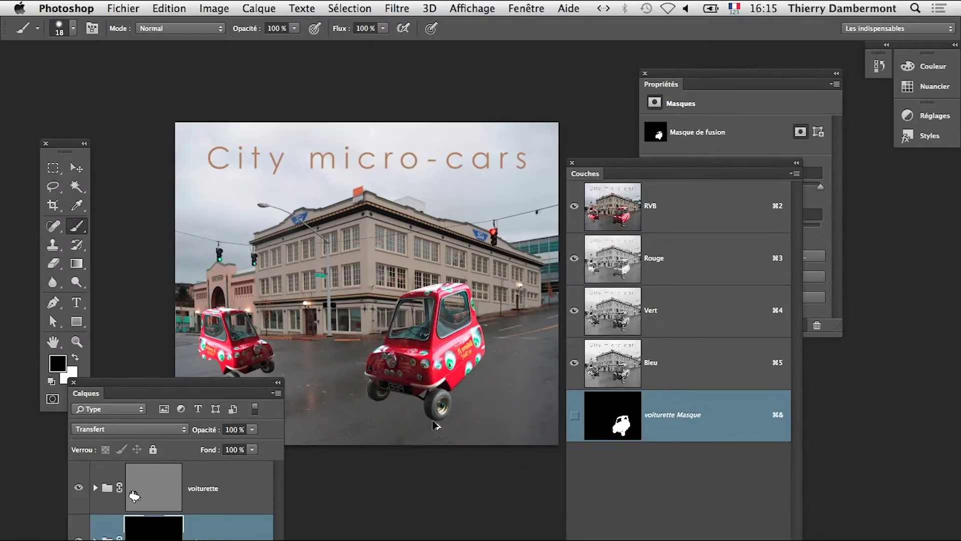
# Close the Propriétés panel and move the Couches panel clear of the composition
pyautogui.click(645, 73)
pyautogui.moveTo(598, 181); pyautogui.dragTo(687, 118)
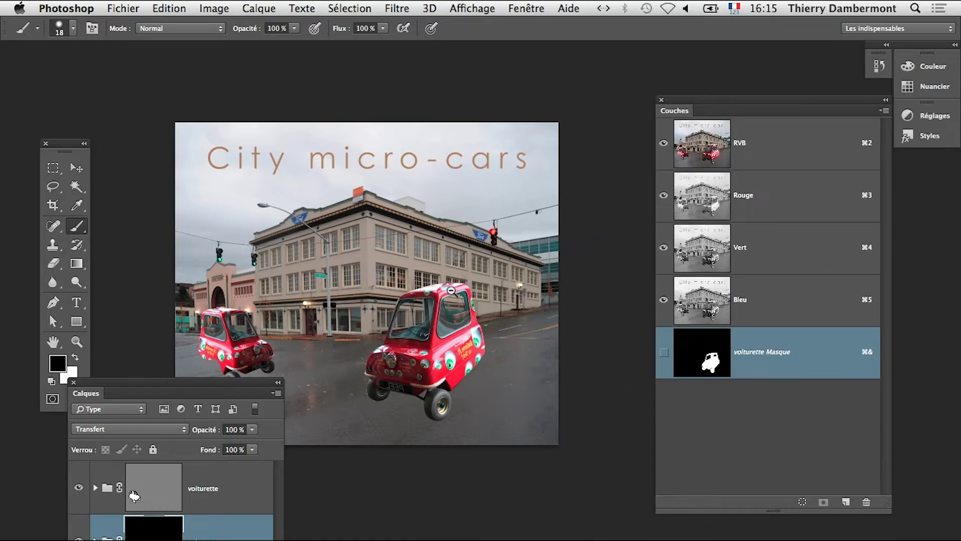
pyautogui.press('super+minus')
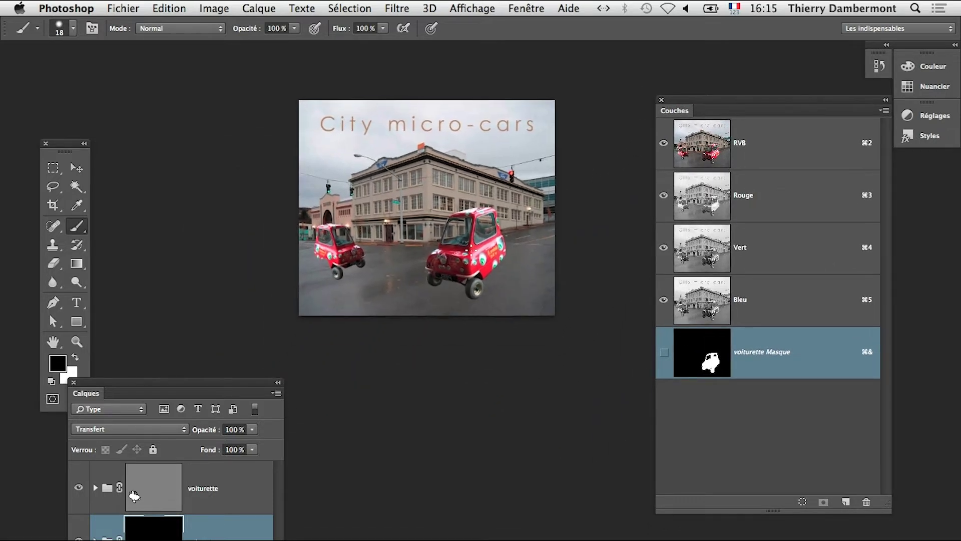
# Save the composition as usine-avec-lumiere-omnidirectionnelle-06.psd in the les tracés vectoriels folder, with maximised compatibility
pyautogui.click(124, 8)
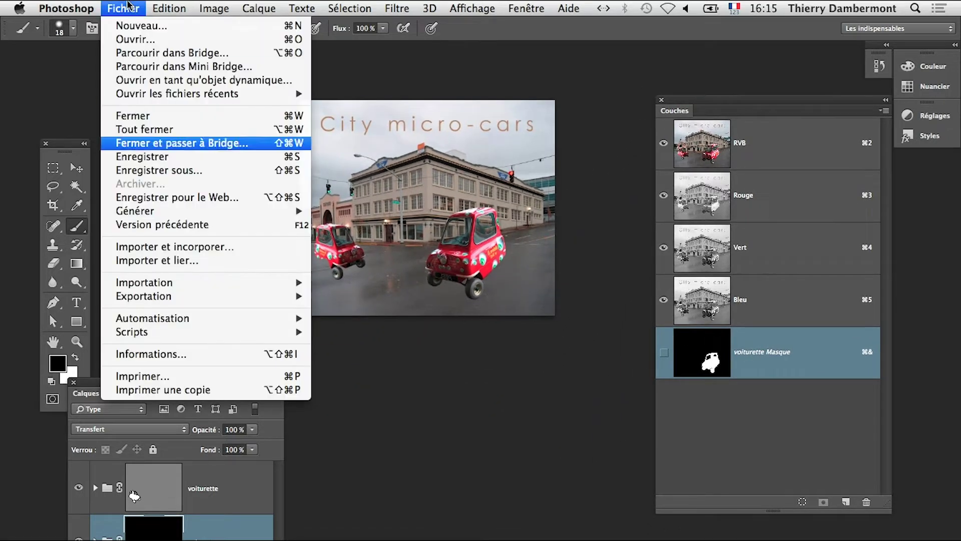
pyautogui.click(163, 165)
pyautogui.click(530, 117)
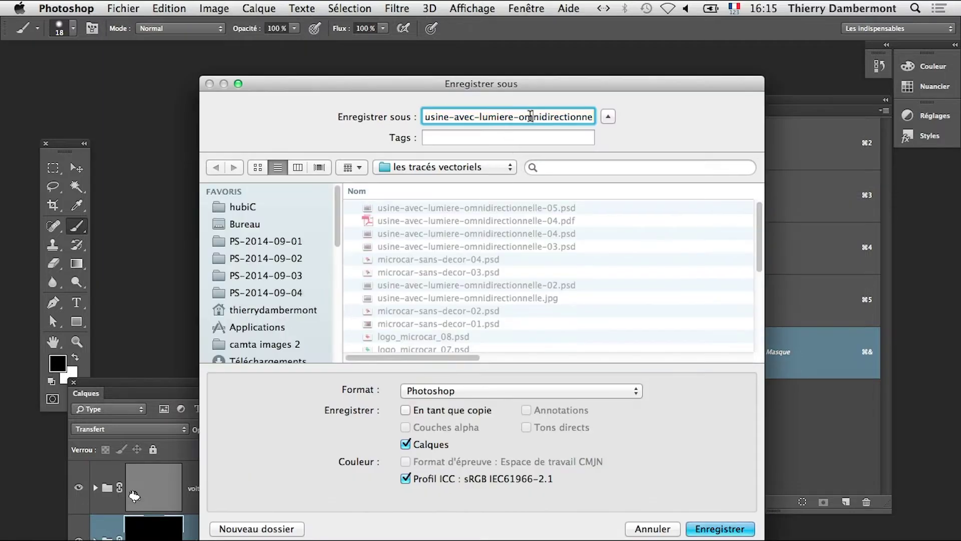
pyautogui.press('Down')
pyautogui.press('Left')
pyautogui.press('Left')
pyautogui.press('Left')
pyautogui.press('Left')
pyautogui.press('BackSpace')
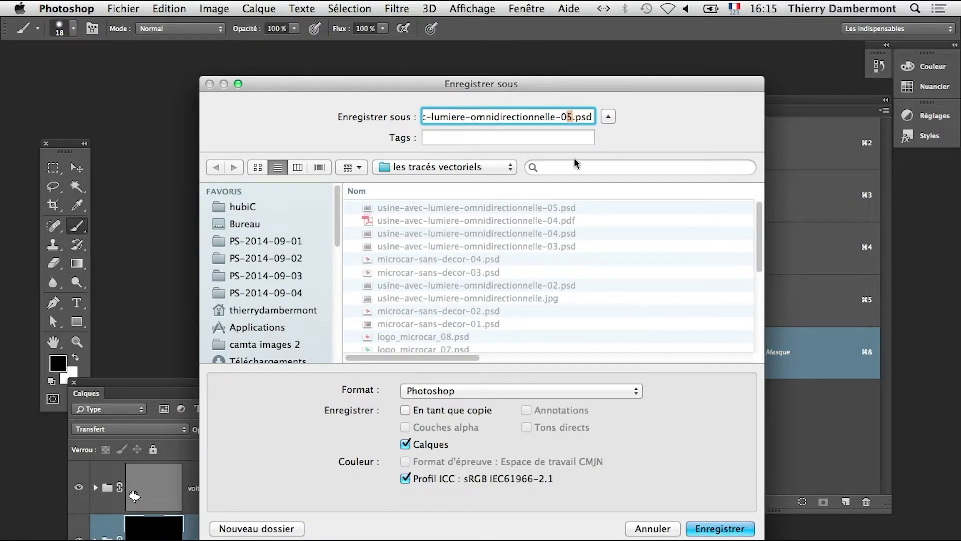
pyautogui.write('6')
pyautogui.click(697, 525)
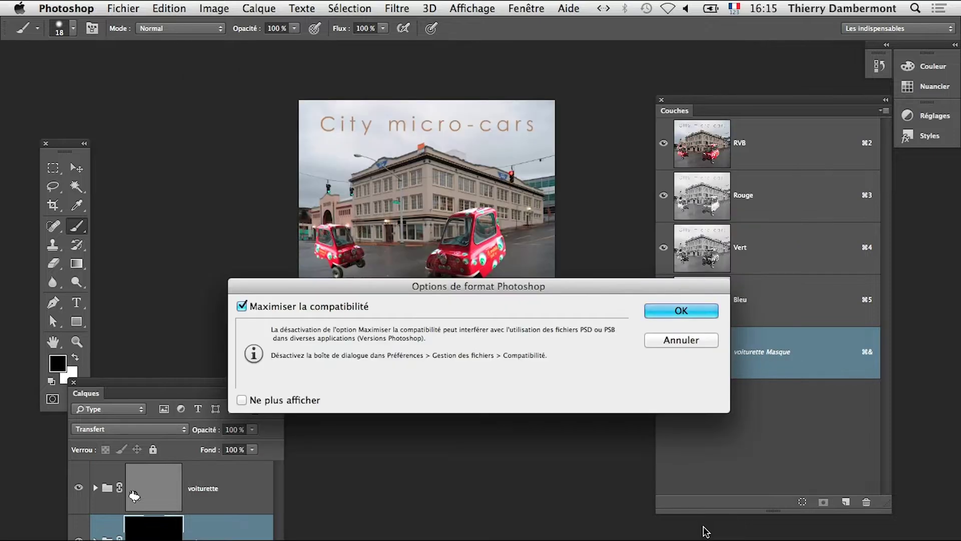
pyautogui.click(681, 313)
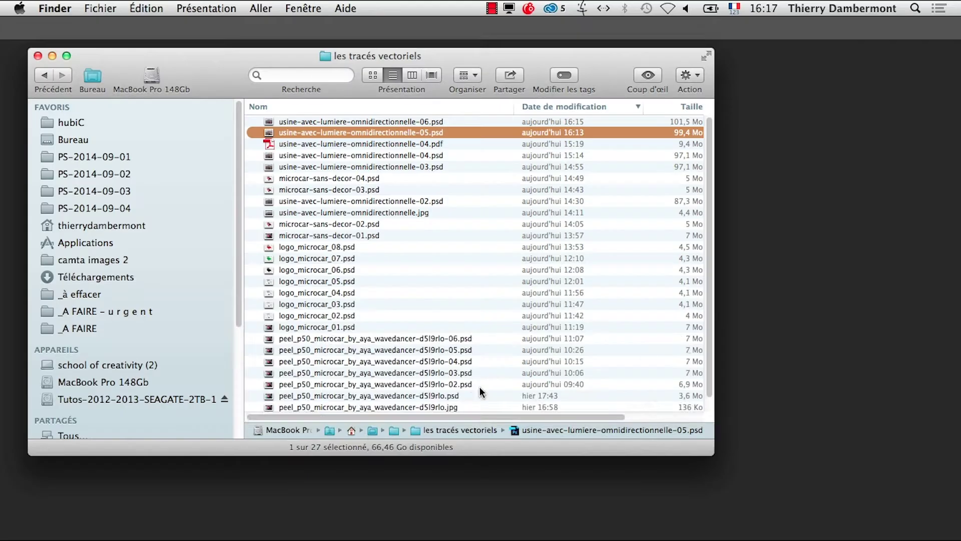
# Switch to Photoshop, move the Calques panel over the composition, and inspect the larger car up close
pyautogui.press('super+Tab')
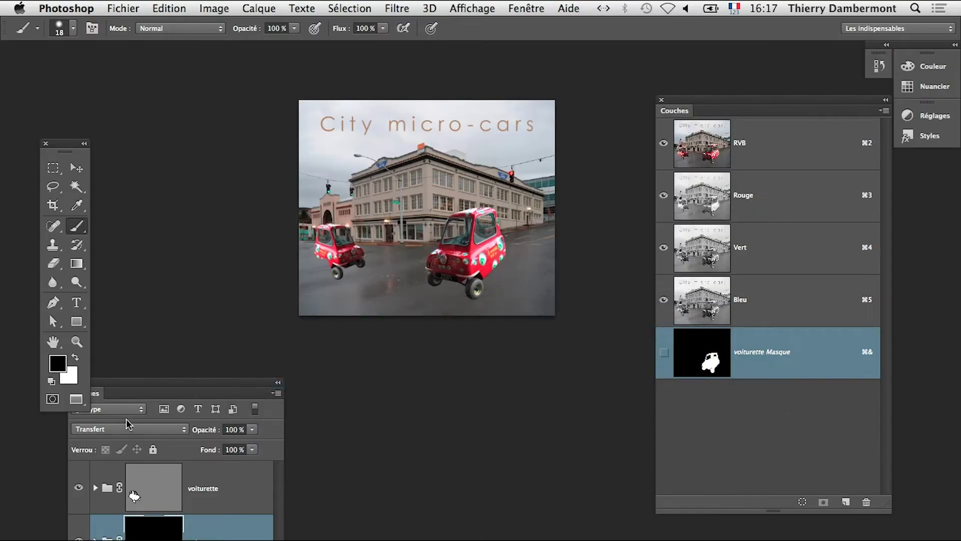
pyautogui.moveTo(146, 386); pyautogui.dragTo(274, 100)
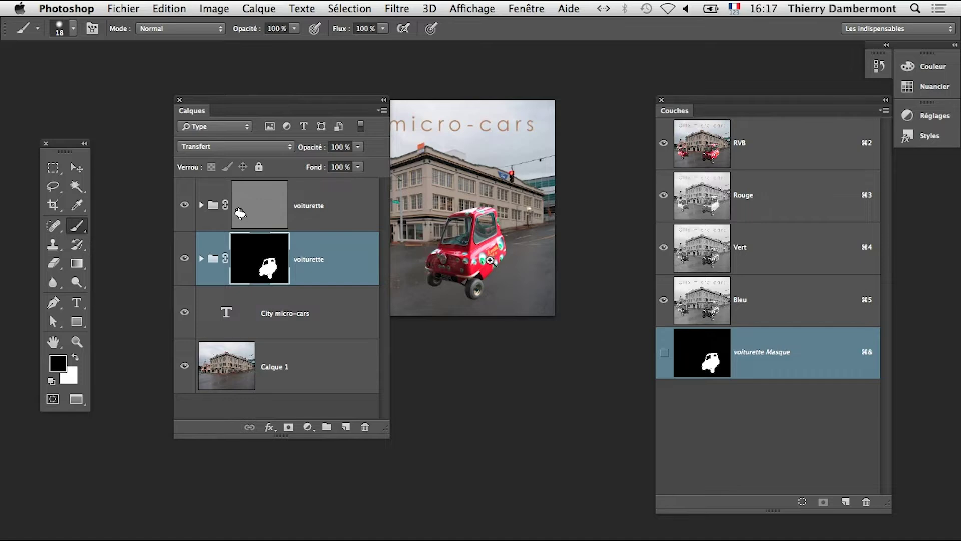
pyautogui.click(489, 260)
pyautogui.click(486, 261)
pyautogui.click(484, 261)
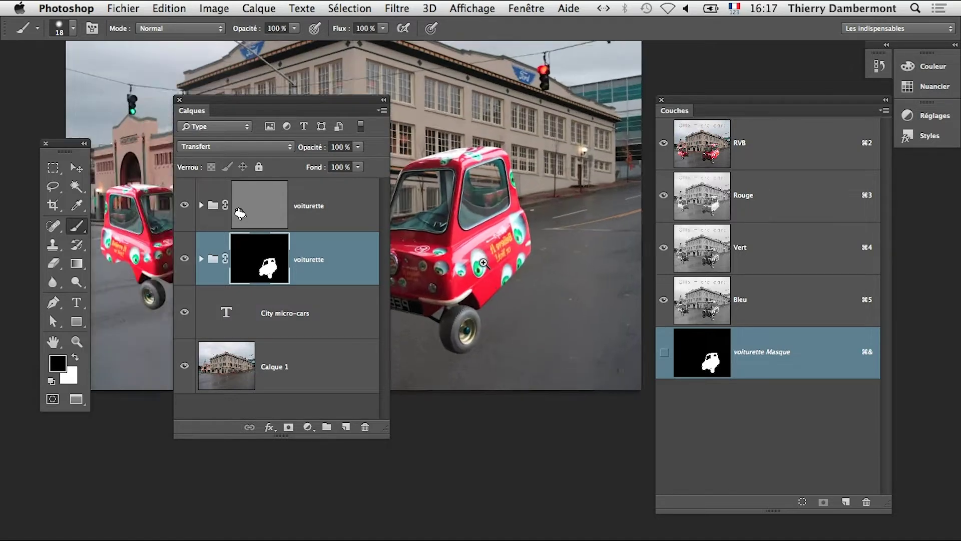
pyautogui.click(484, 261)
pyautogui.moveTo(271, 110); pyautogui.dragTo(421, 236)
pyautogui.press('super+minus')
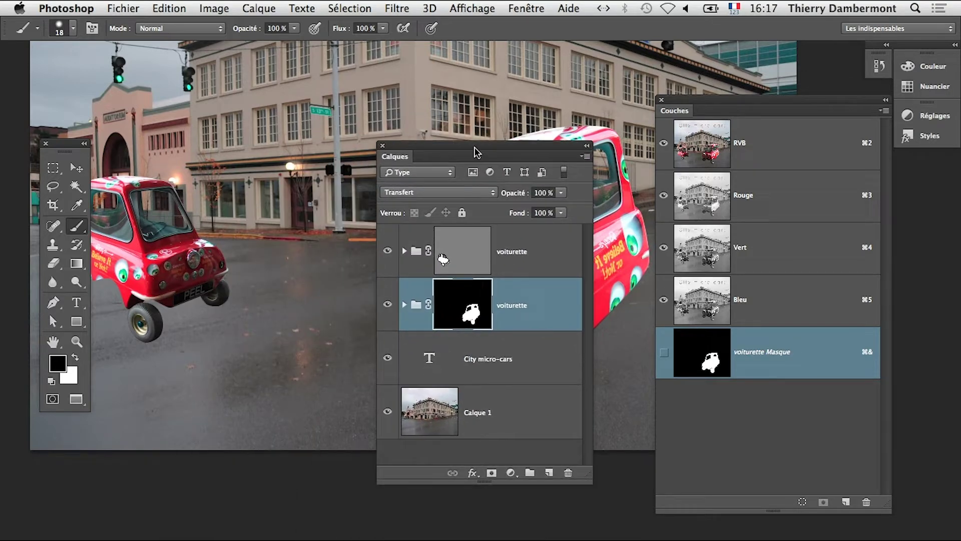
# Move the Calques panel clear of the smaller car and examine its front wheels and bumper up close
pyautogui.click(173, 295)
pyautogui.click(173, 295)
pyautogui.click(174, 296)
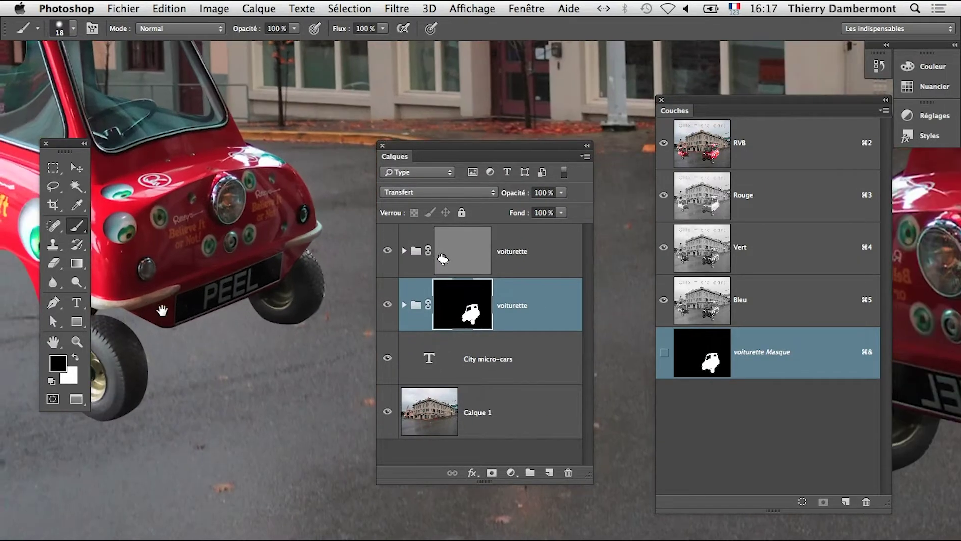
pyautogui.moveTo(161, 310); pyautogui.dragTo(309, 244)
pyautogui.moveTo(444, 148); pyautogui.dragTo(564, 70)
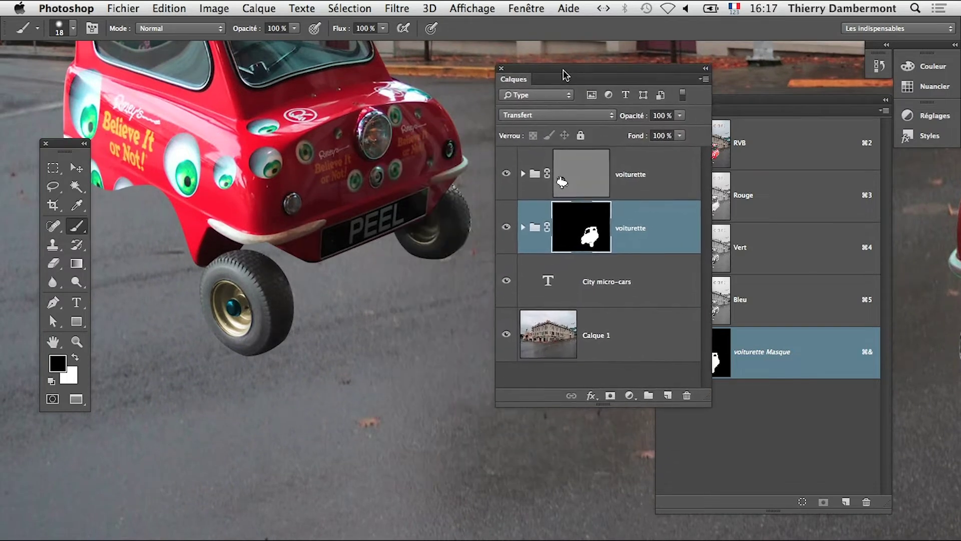
pyautogui.moveTo(348, 241); pyautogui.dragTo(375, 294)
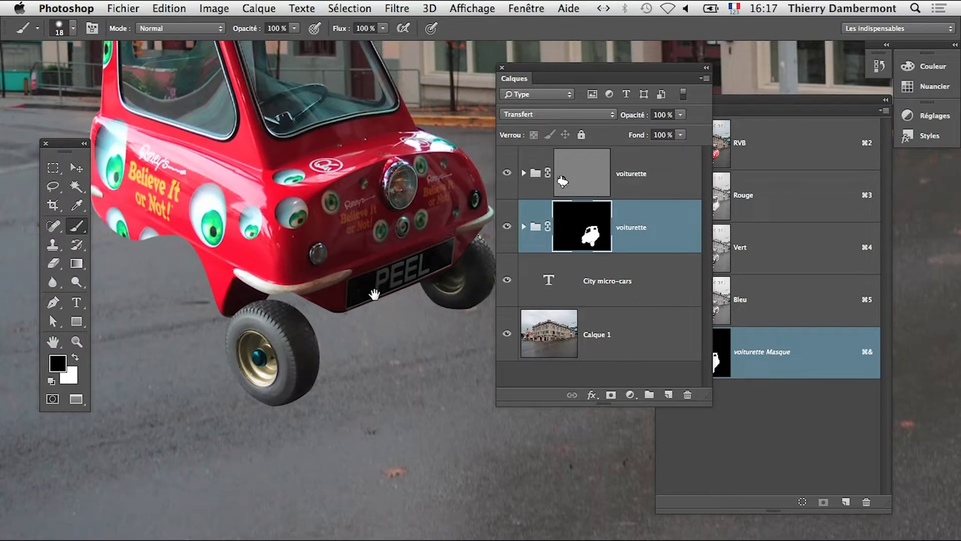
pyautogui.click(311, 316)
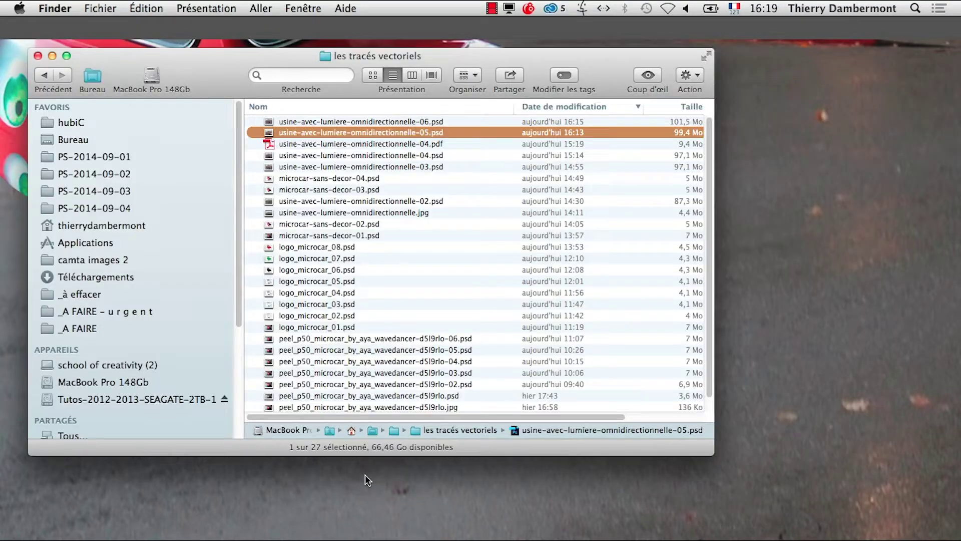
# Return to Photoshop and disable the vector mask of the upper voiturette group
pyautogui.press('super+Tab')
pyautogui.press('super+Tab')
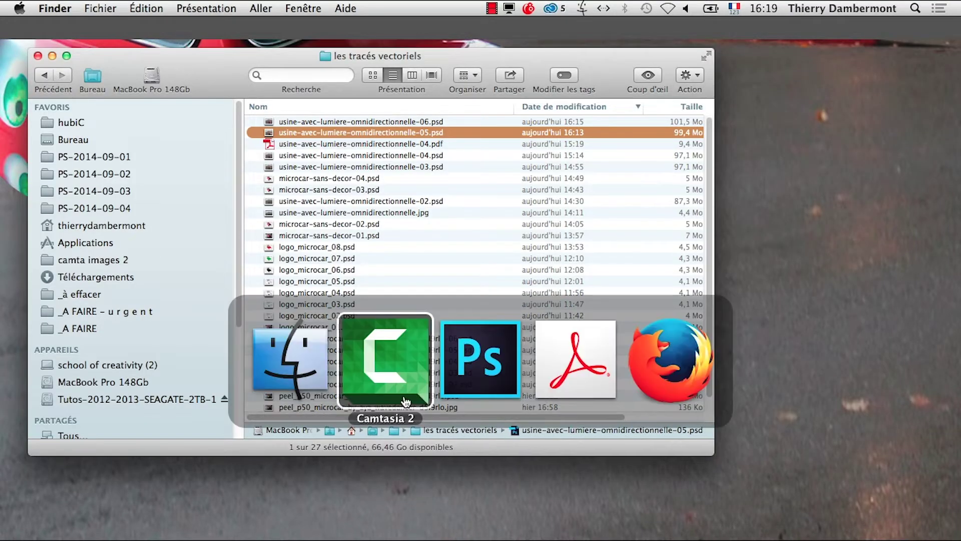
pyautogui.keyDown('super'); pyautogui.click(287, 334); pyautogui.keyUp('super')
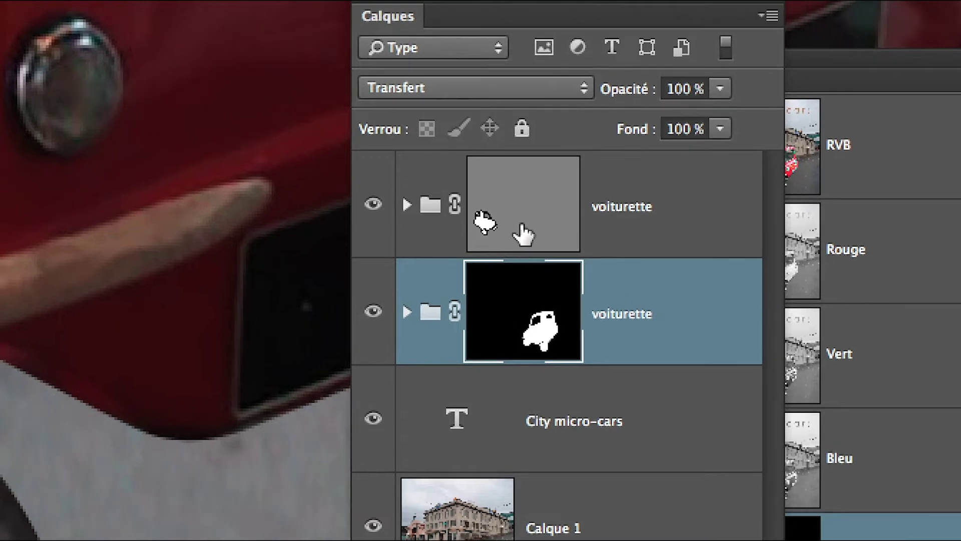
pyautogui.keyDown('shift'); pyautogui.click(523, 231); pyautogui.keyUp('shift')
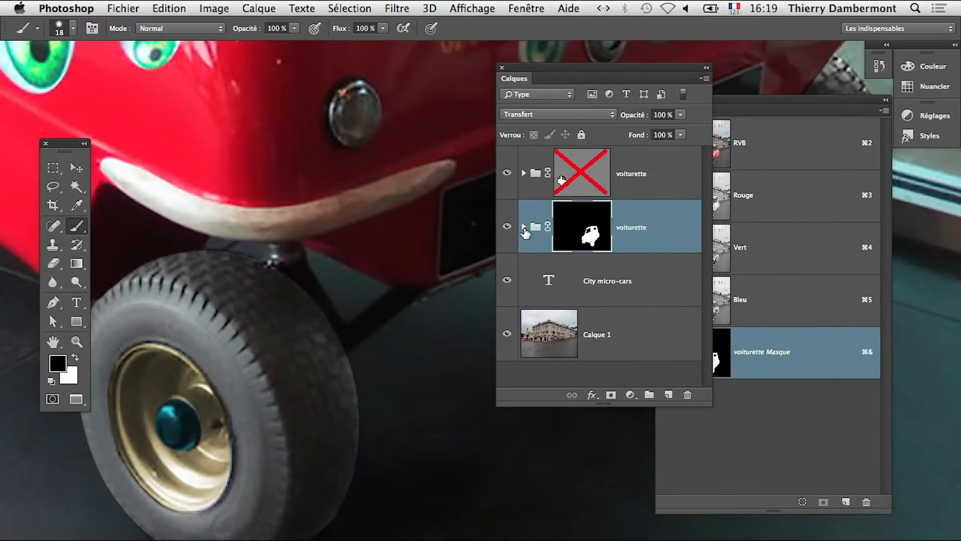
# Move the Calques panel below the smaller car and examine its unmasked photo, both whole and around the front suspension
pyautogui.moveTo(551, 71); pyautogui.dragTo(498, 251)
pyautogui.keyDown('alt'); pyautogui.keyDown('super'); pyautogui.click(406, 167); pyautogui.keyUp('super'); pyautogui.keyUp('alt')
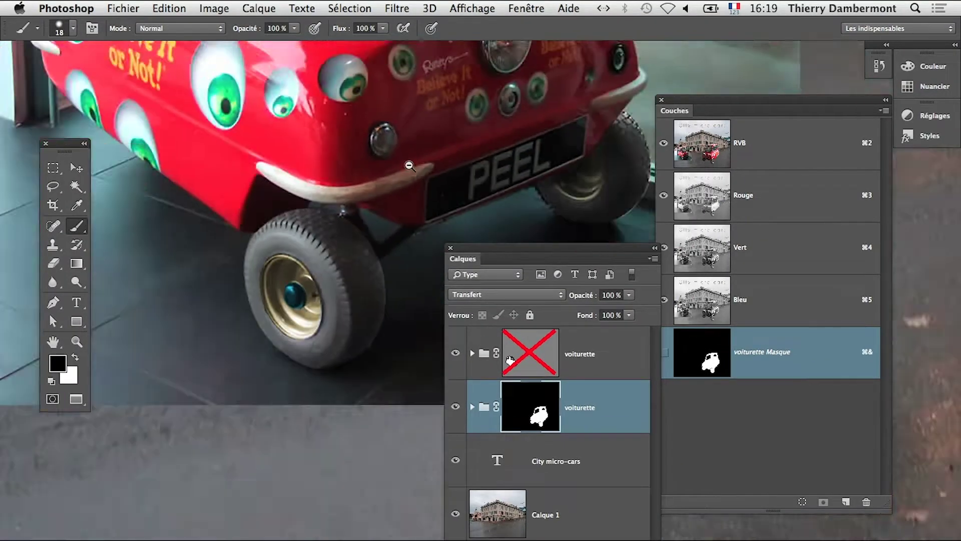
pyautogui.keyDown('alt'); pyautogui.keyDown('super'); pyautogui.click(406, 167); pyautogui.keyUp('super'); pyautogui.keyUp('alt')
pyautogui.keyDown('alt'); pyautogui.keyDown('super'); pyautogui.click(405, 166); pyautogui.keyUp('super'); pyautogui.keyUp('alt')
pyautogui.keyDown('alt'); pyautogui.keyDown('super'); pyautogui.click(411, 167); pyautogui.keyUp('super'); pyautogui.keyUp('alt')
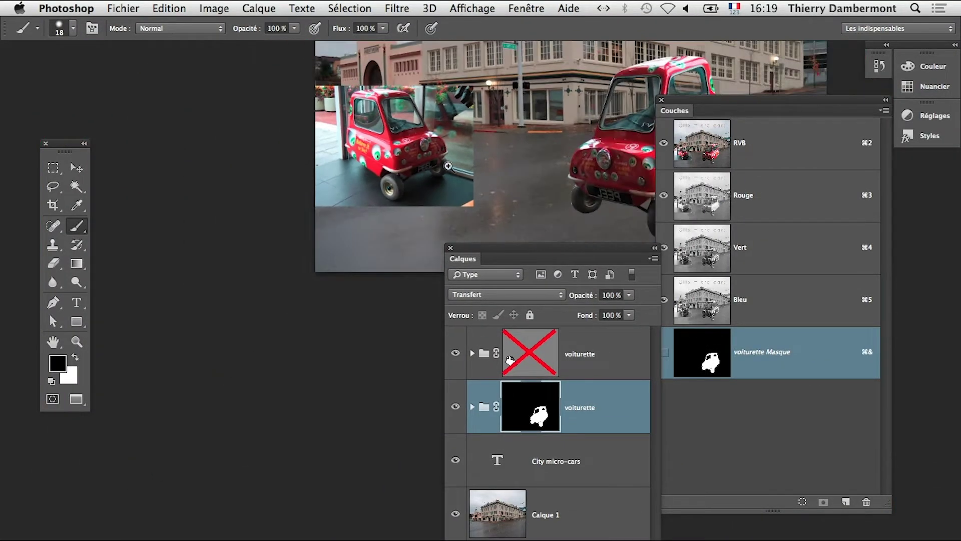
pyautogui.moveTo(448, 166); pyautogui.dragTo(376, 271)
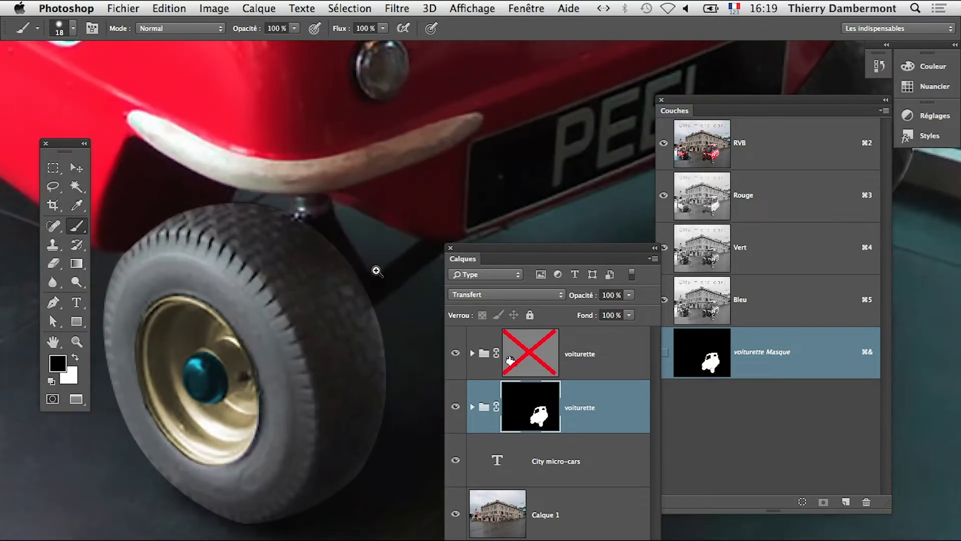
pyautogui.hscroll(3, 373, 261)
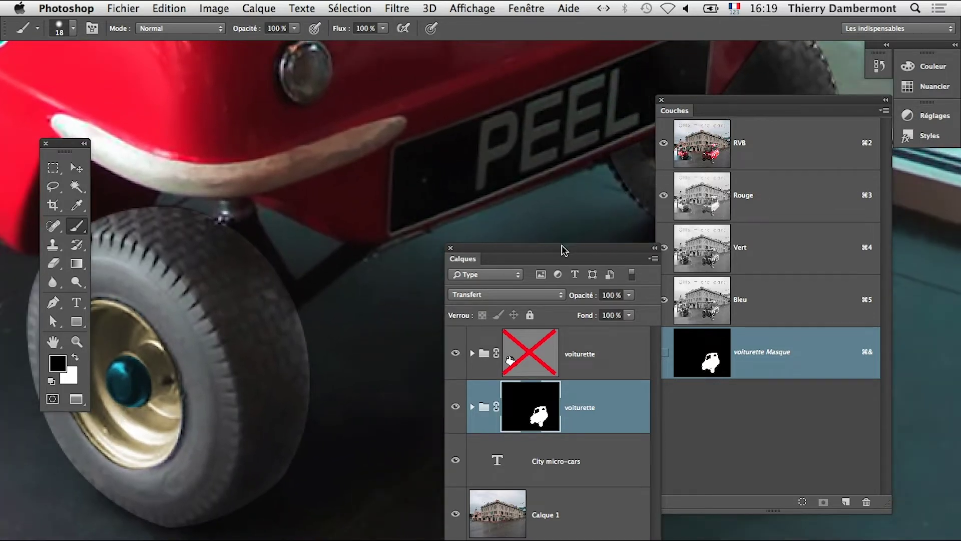
# Arrange the Calques and Couches panels clear of the car's number plate, briefly showing and closing the Tracés panel
pyautogui.moveTo(564, 250); pyautogui.dragTo(521, 259)
pyautogui.moveTo(699, 101); pyautogui.dragTo(798, 279)
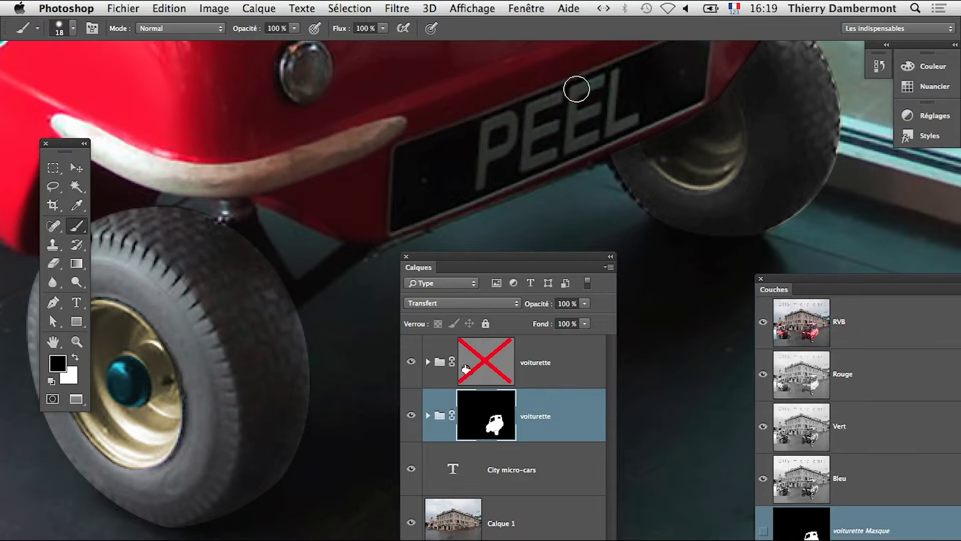
pyautogui.click(526, 8)
pyautogui.click(603, 422)
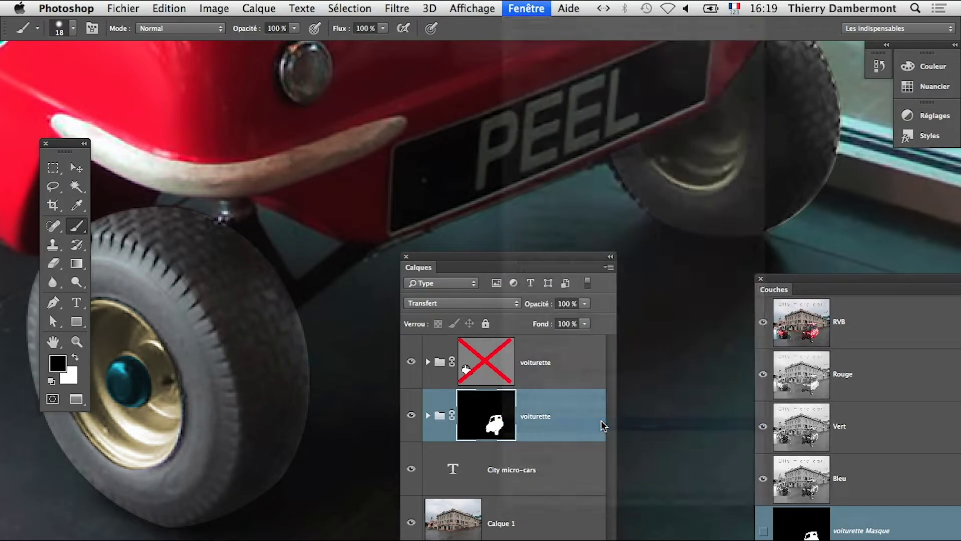
pyautogui.moveTo(516, 273); pyautogui.dragTo(557, 225)
pyautogui.click(695, 79)
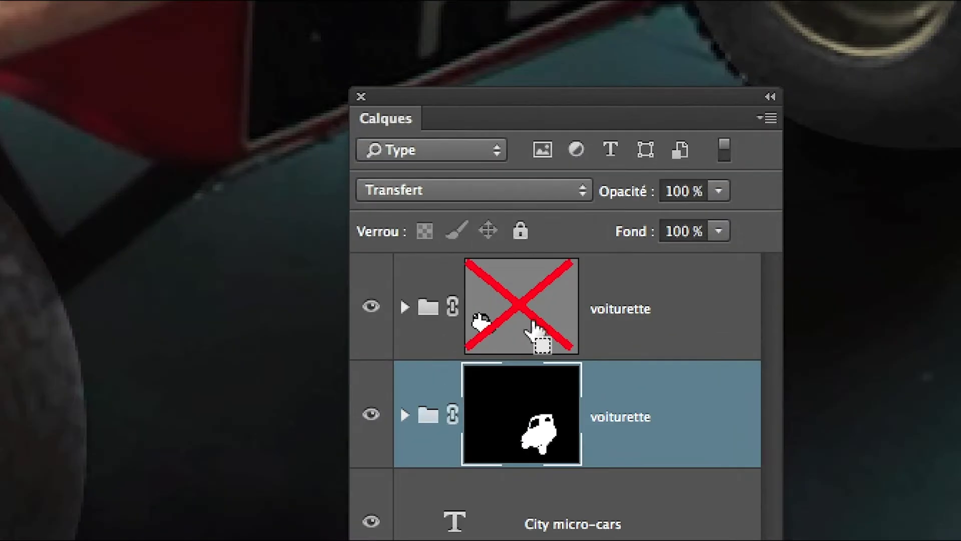
# Select the upper voiturette group, reactivate its vector mask, and show the Tracés panel
pyautogui.click(531, 326)
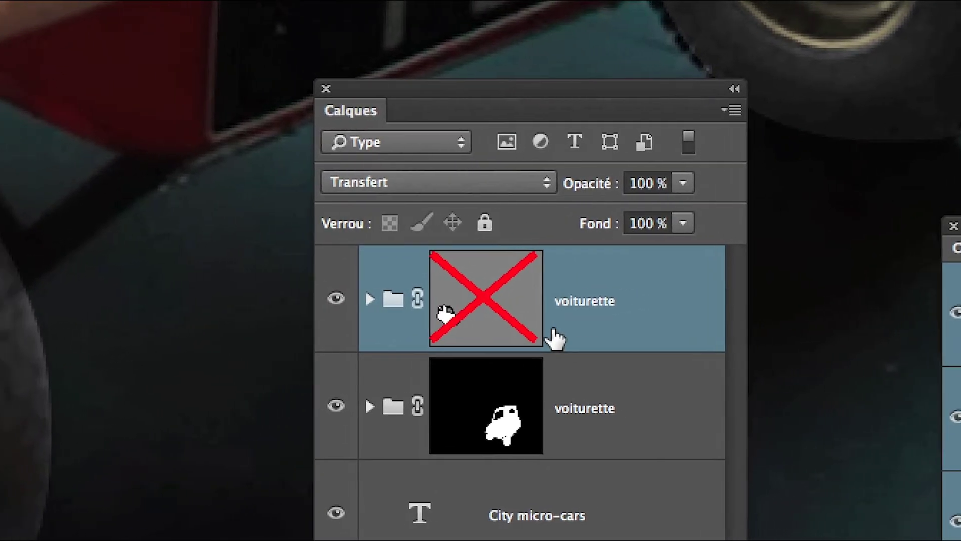
pyautogui.keyDown('shift'); pyautogui.click(526, 324); pyautogui.keyUp('shift')
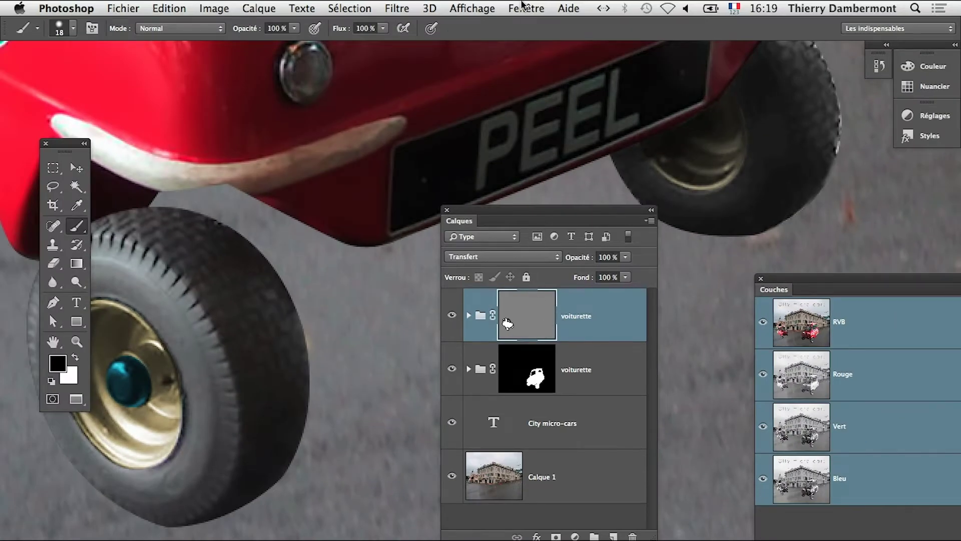
pyautogui.click(523, 7)
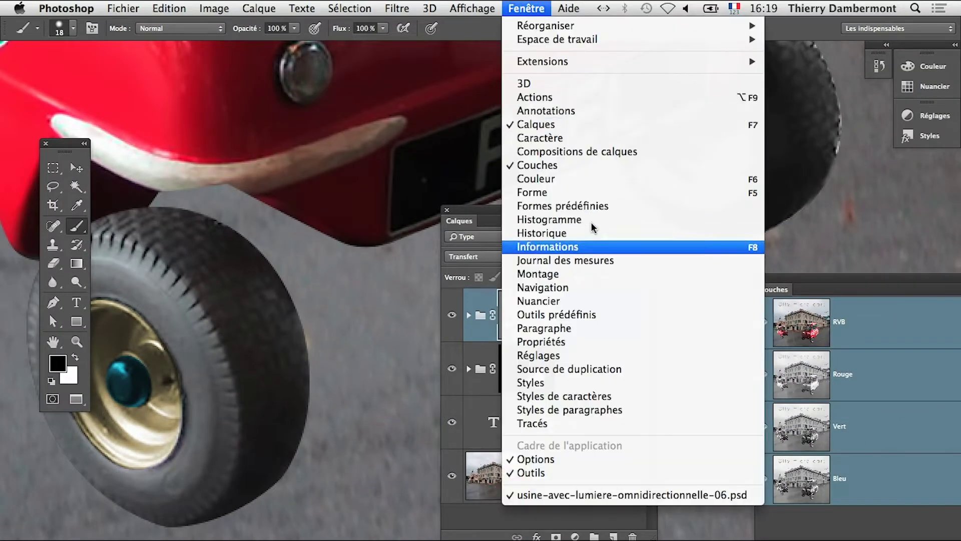
pyautogui.click(611, 420)
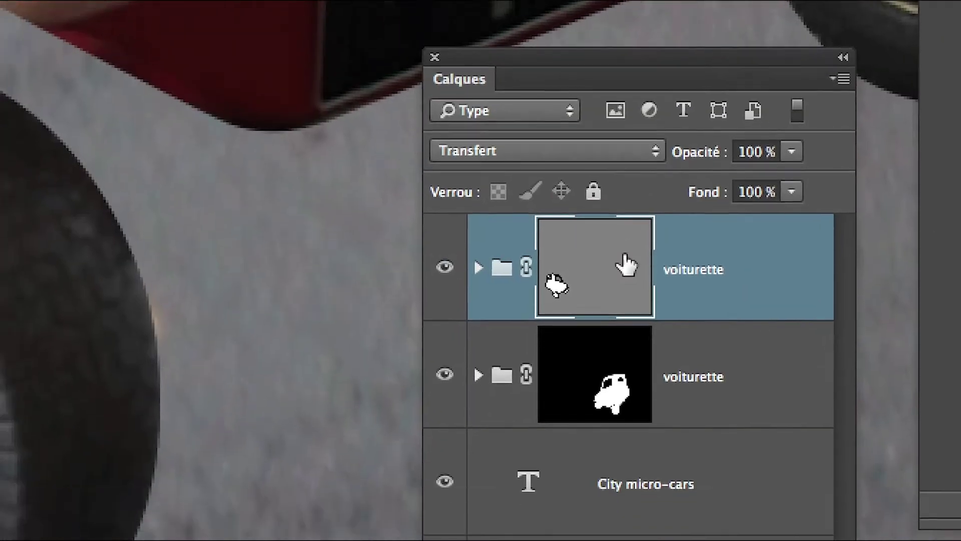
# Compare the smaller car with its vector mask on and off, leaving the mask disabled and its path outline hidden
pyautogui.keyDown('shift'); pyautogui.click(283, 503); pyautogui.keyUp('shift')
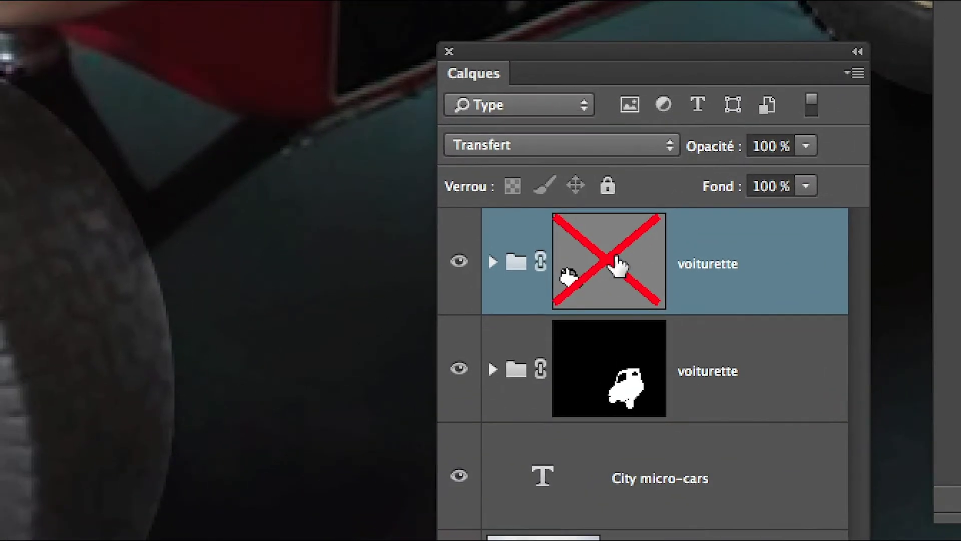
pyautogui.keyDown('shift'); pyautogui.click(263, 511); pyautogui.keyUp('shift')
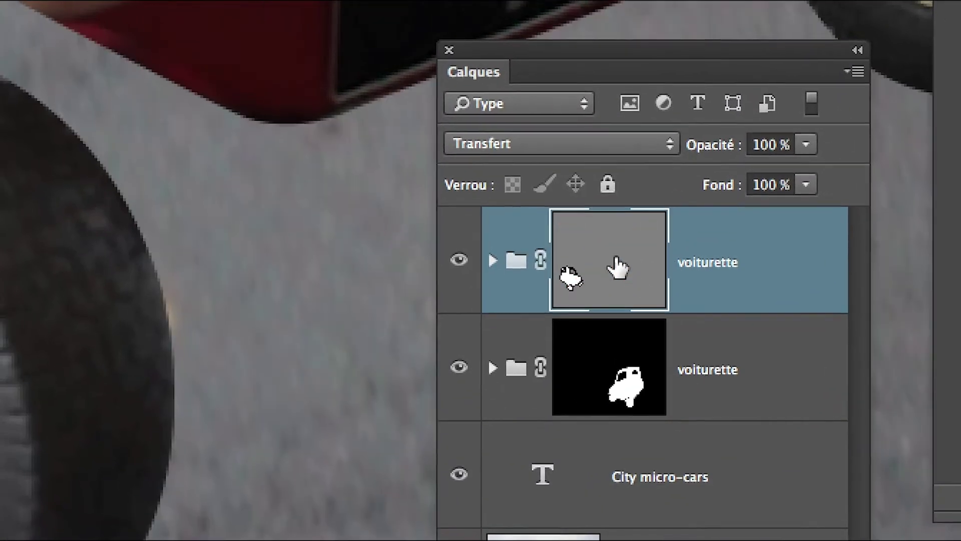
pyautogui.keyDown('shift'); pyautogui.click(623, 269); pyautogui.keyUp('shift')
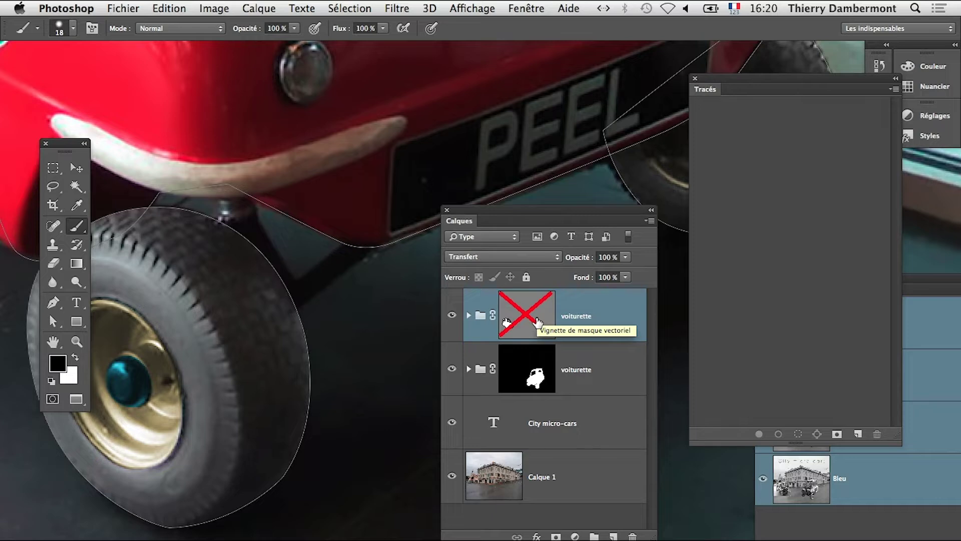
pyautogui.click(538, 323)
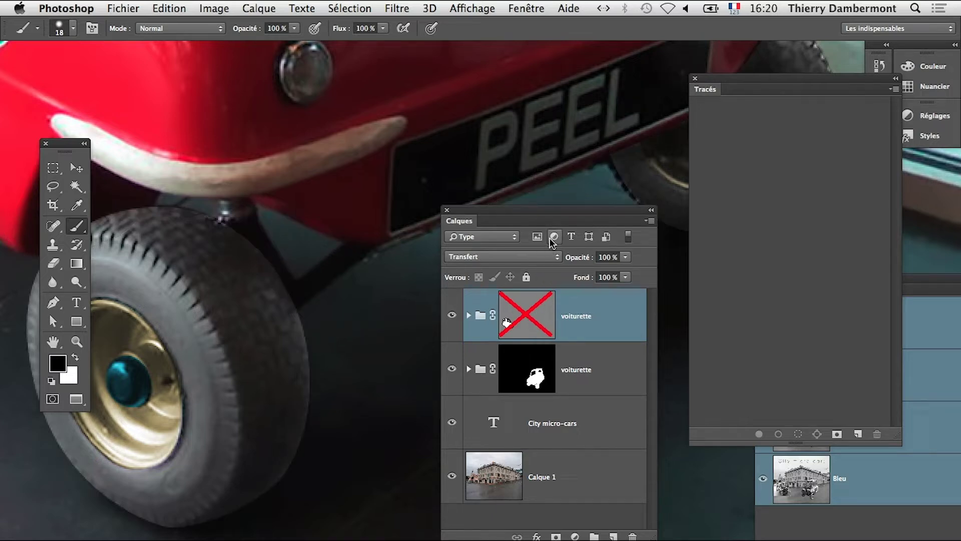
# Move the Calques panel lower and widen it, and toggle the upper group's vector mask on and off beside the Tracés panel
pyautogui.moveTo(557, 210); pyautogui.dragTo(520, 315)
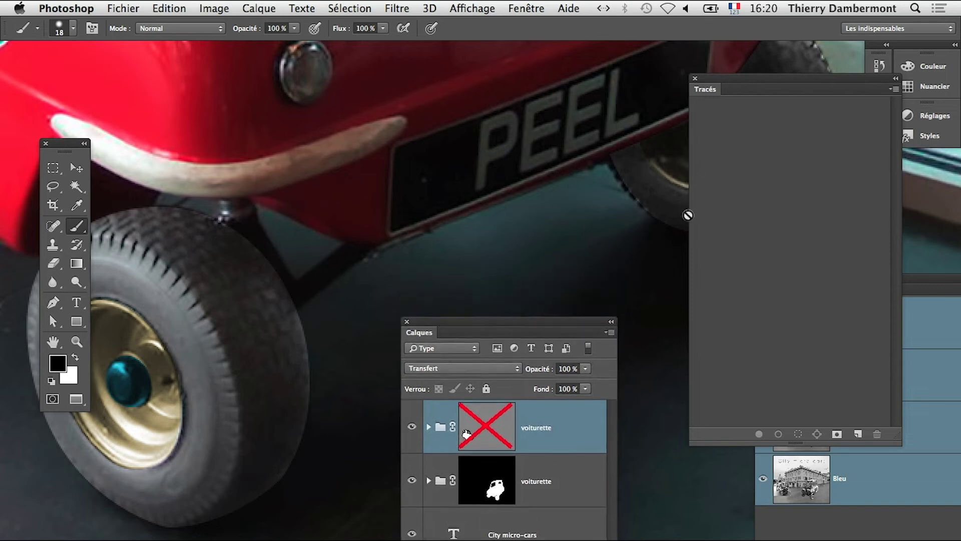
pyautogui.moveTo(617, 441); pyautogui.dragTo(668, 440)
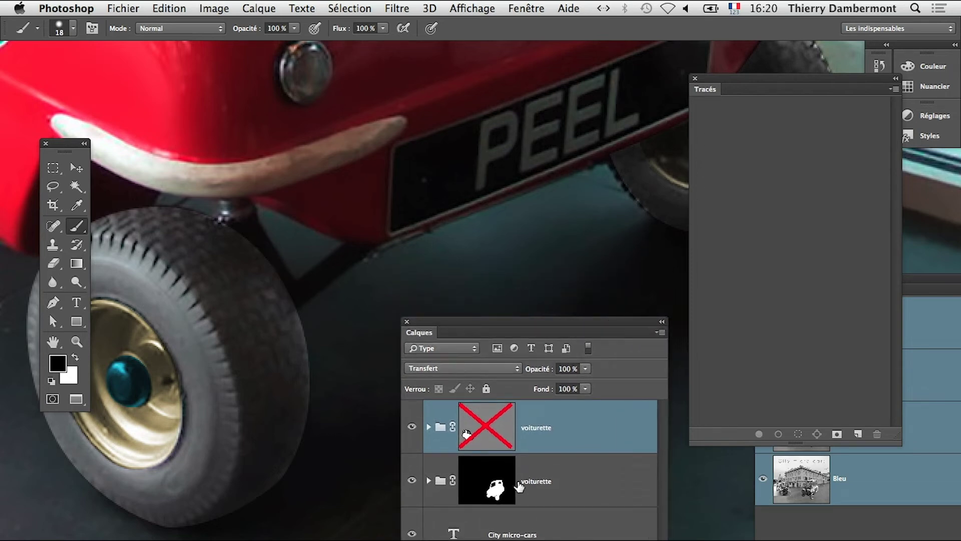
pyautogui.keyDown('shift'); pyautogui.click(476, 443); pyautogui.keyUp('shift')
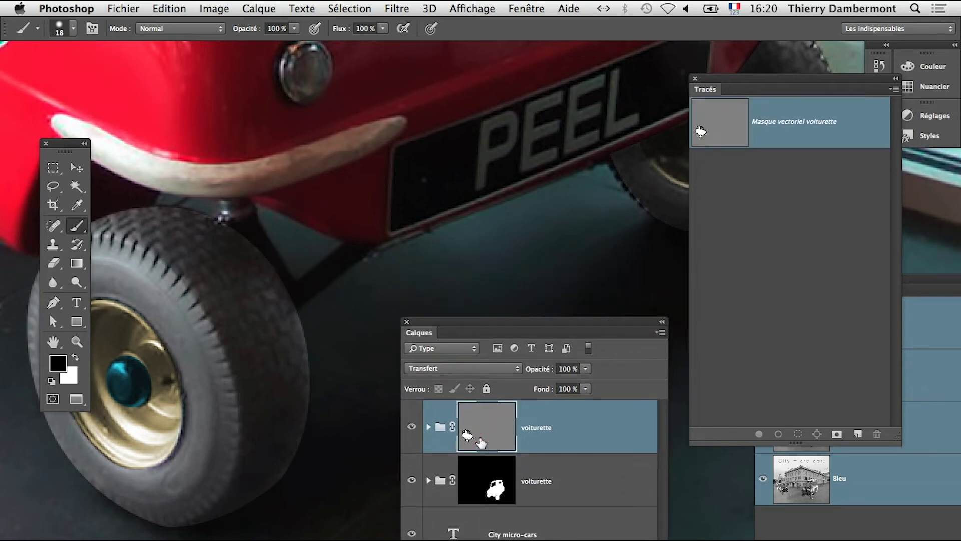
pyautogui.keyDown('shift'); pyautogui.click(478, 439); pyautogui.keyUp('shift')
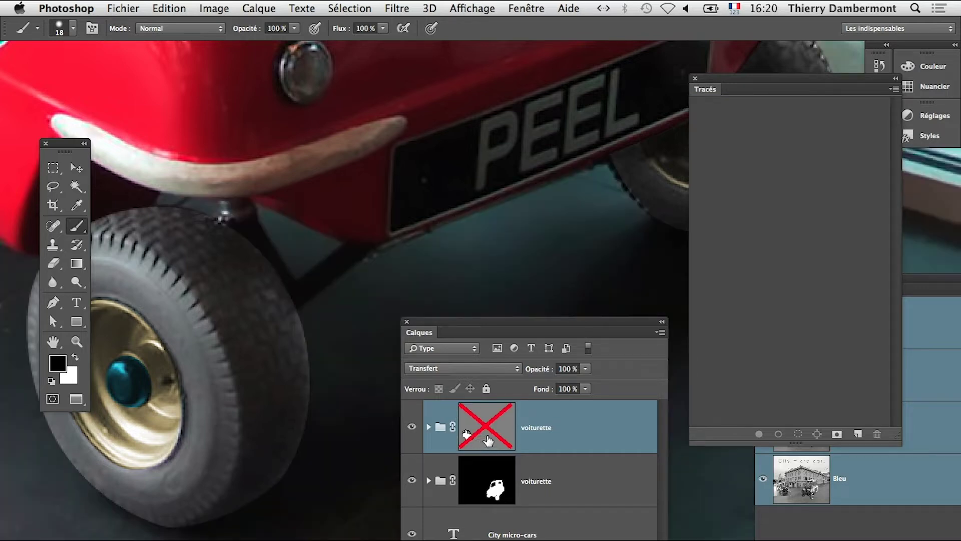
# Choose the Path Selection tool and leave the upper voiturette group's vector mask active with its path displayed
pyautogui.click(53, 302)
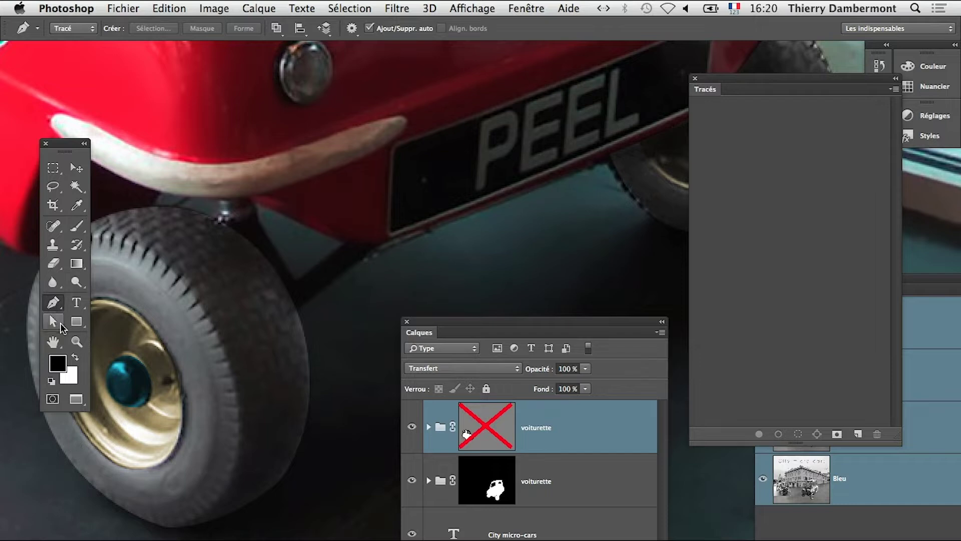
pyautogui.click(60, 325)
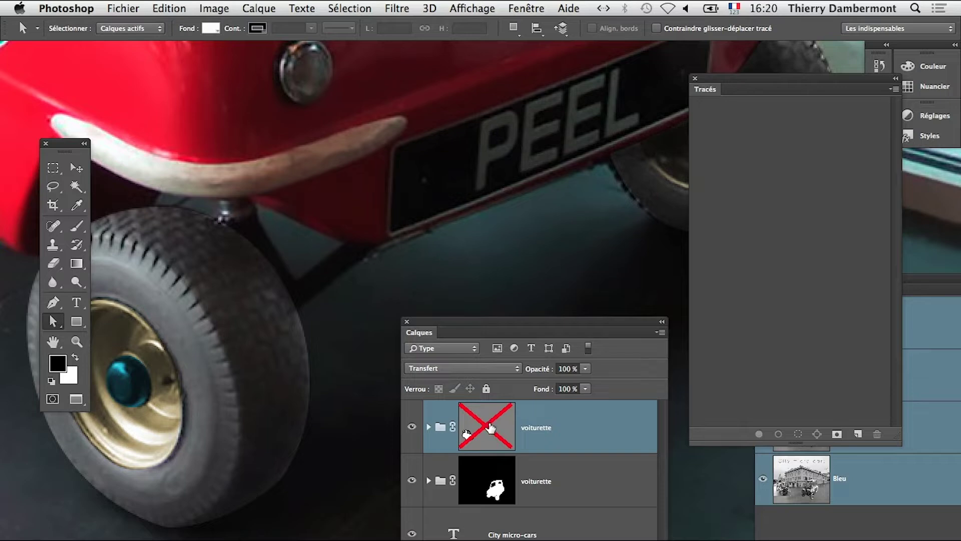
pyautogui.click(491, 432)
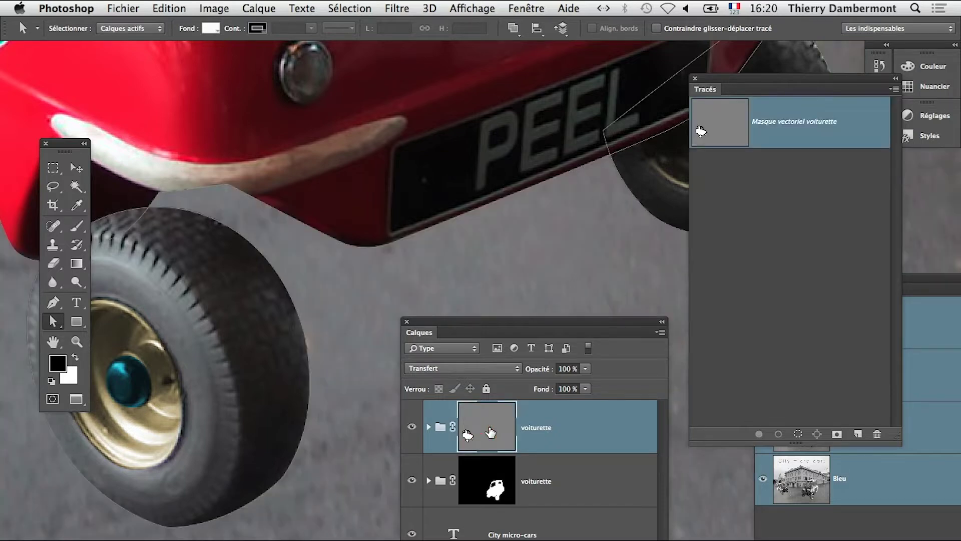
pyautogui.keyDown('shift'); pyautogui.click(490, 431); pyautogui.keyUp('shift')
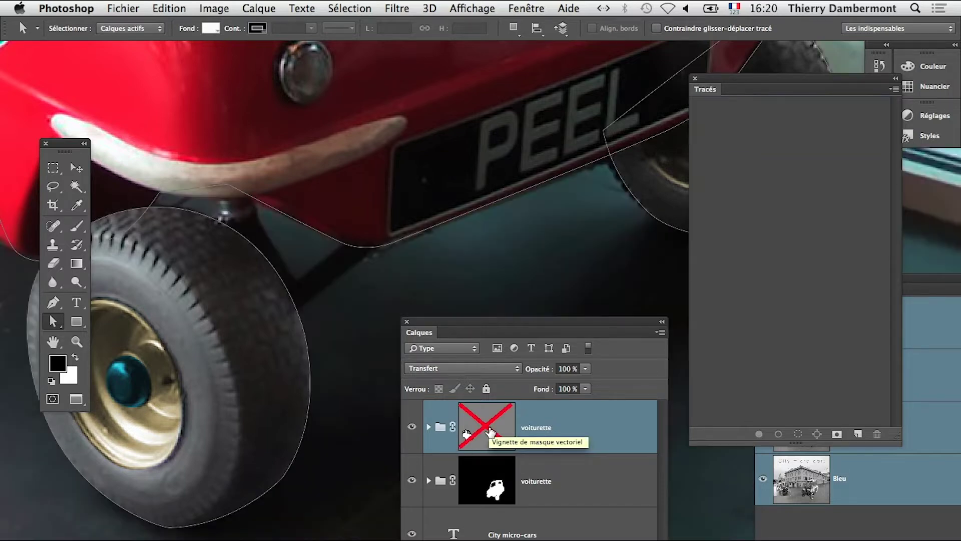
pyautogui.keyDown('shift'); pyautogui.click(491, 431); pyautogui.keyUp('shift')
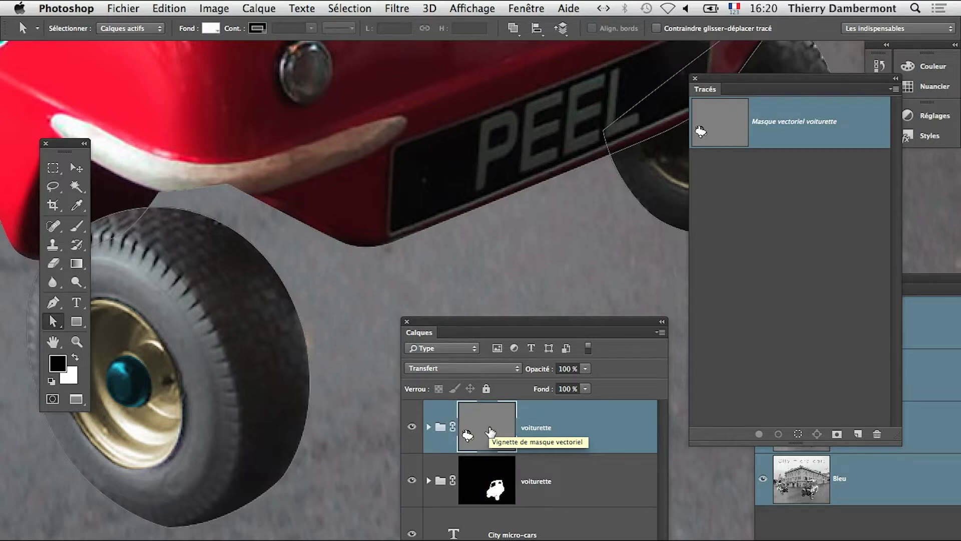
# Toggle the upper voiturette group's vector mask, leaving it disabled to expose the front suspension, and shift the Calques panel slightly
pyautogui.keyDown('shift'); pyautogui.click(490, 431); pyautogui.keyUp('shift')
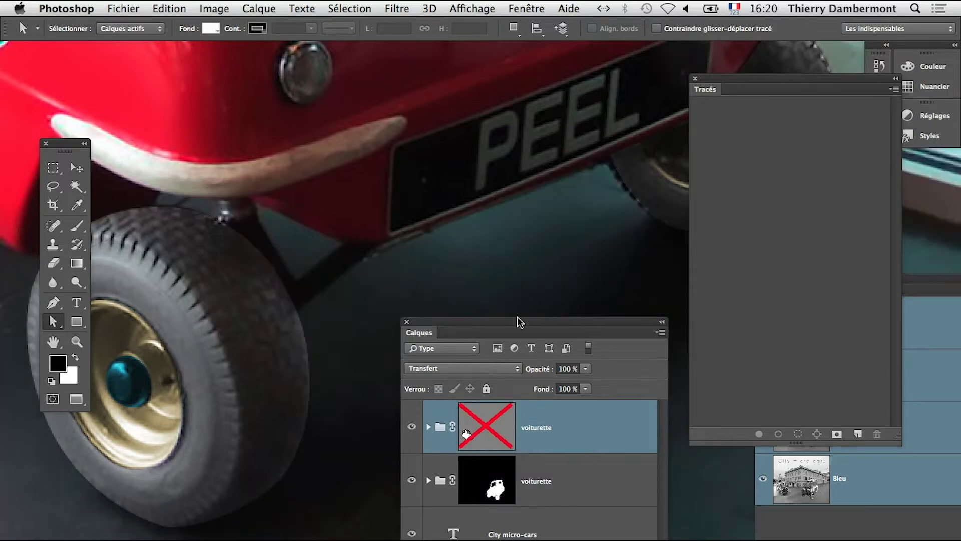
pyautogui.keyDown('shift'); pyautogui.click(507, 404); pyautogui.keyUp('shift')
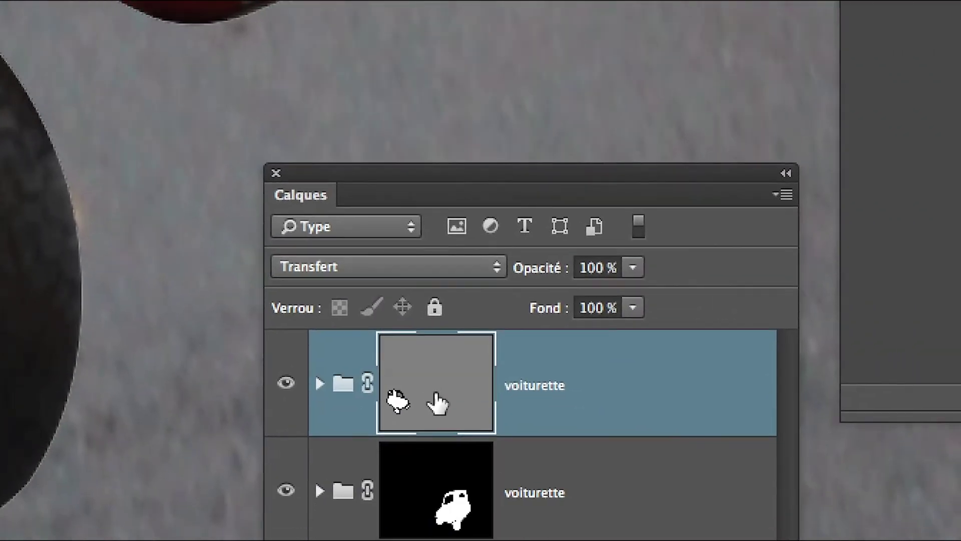
pyautogui.keyDown('shift'); pyautogui.click(435, 395); pyautogui.keyUp('shift')
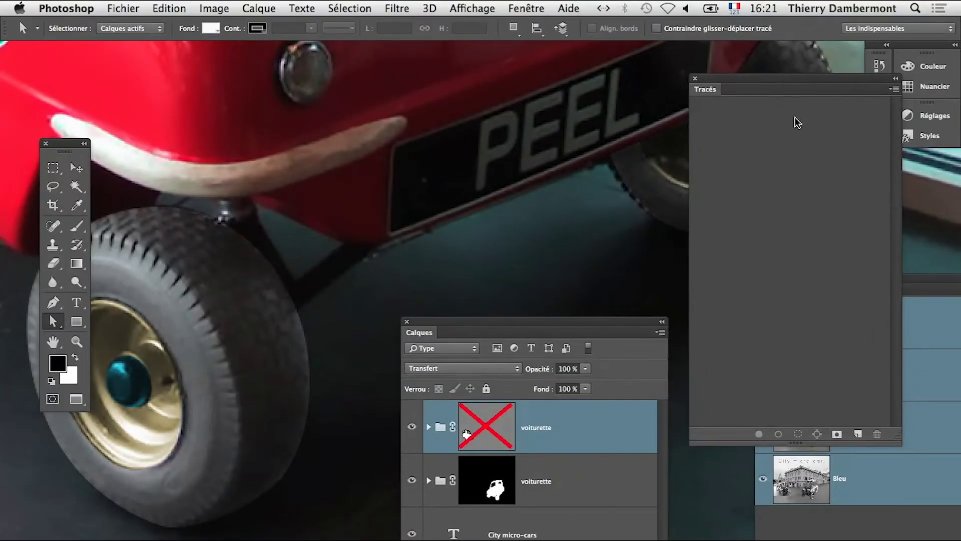
pyautogui.moveTo(565, 321); pyautogui.dragTo(580, 327)
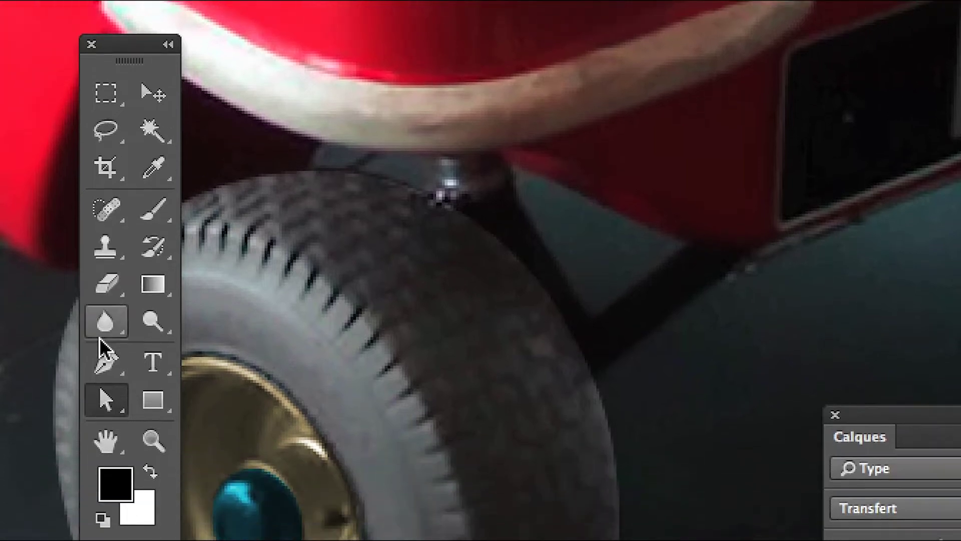
# With the Pen tool, trace the lower suspension arm from the tyre to the number plate's corner and back to the arms' junction
pyautogui.click(105, 360)
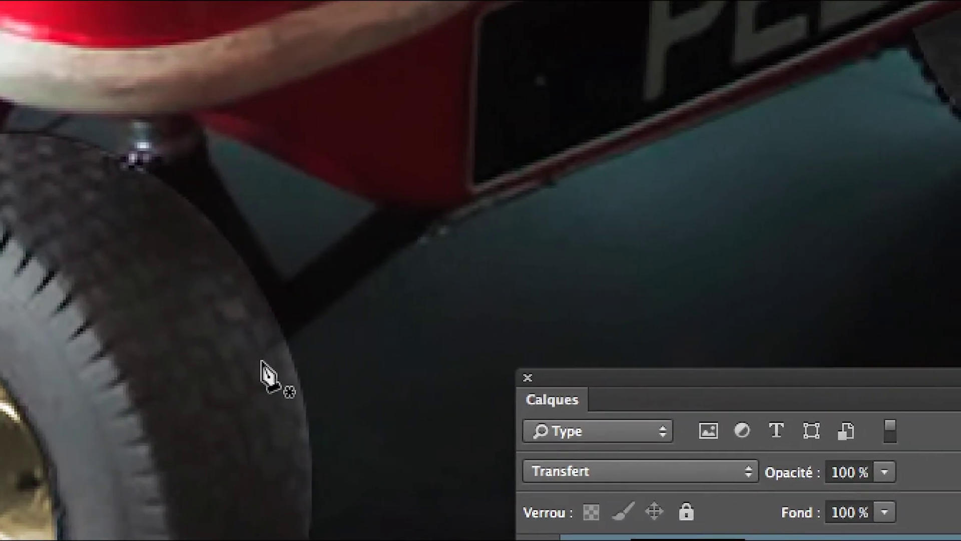
pyautogui.click(269, 360)
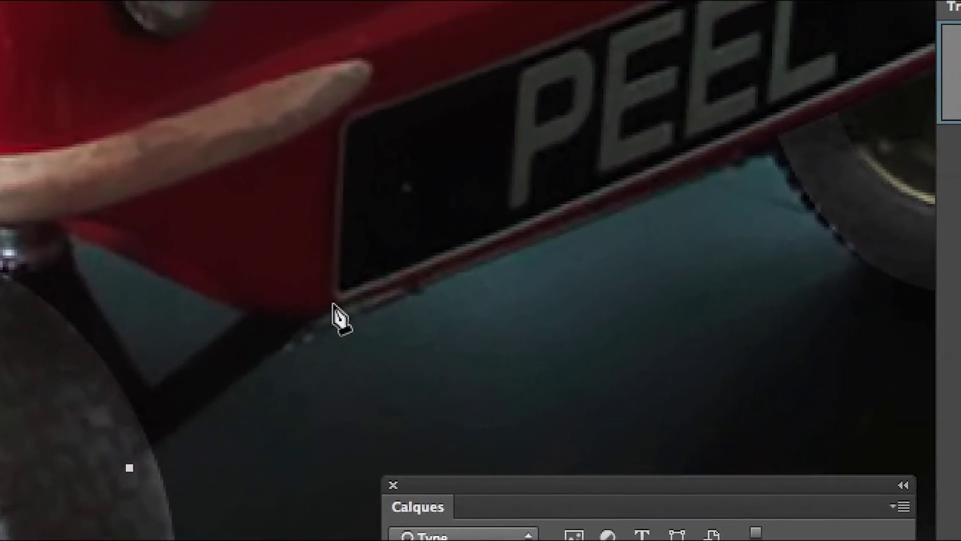
pyautogui.click(358, 282)
pyautogui.moveTo(358, 282); pyautogui.dragTo(342, 245)
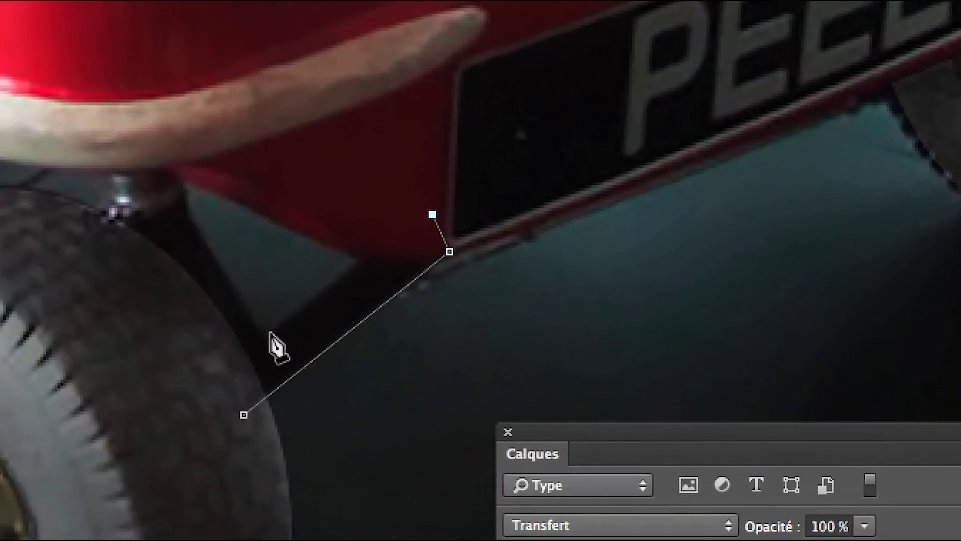
pyautogui.click(249, 354)
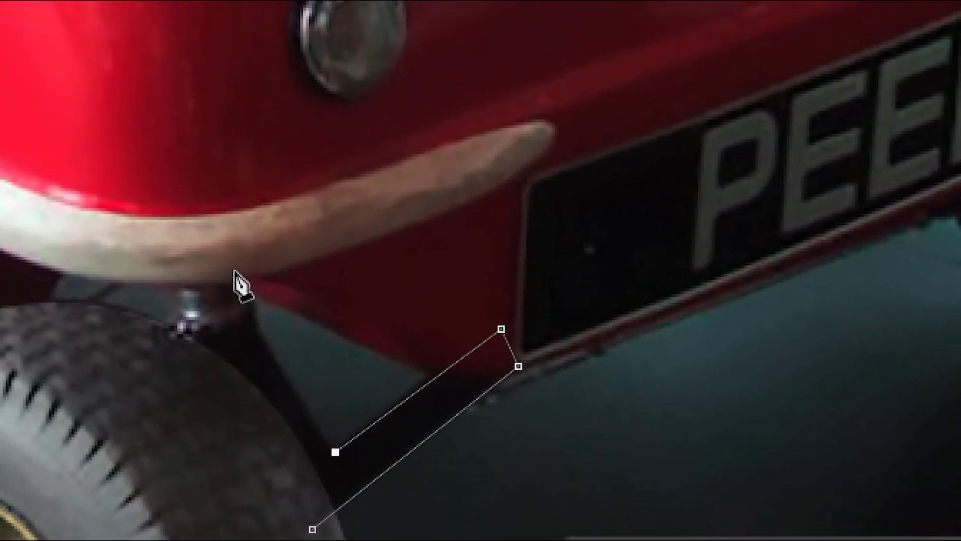
pyautogui.click(221, 252)
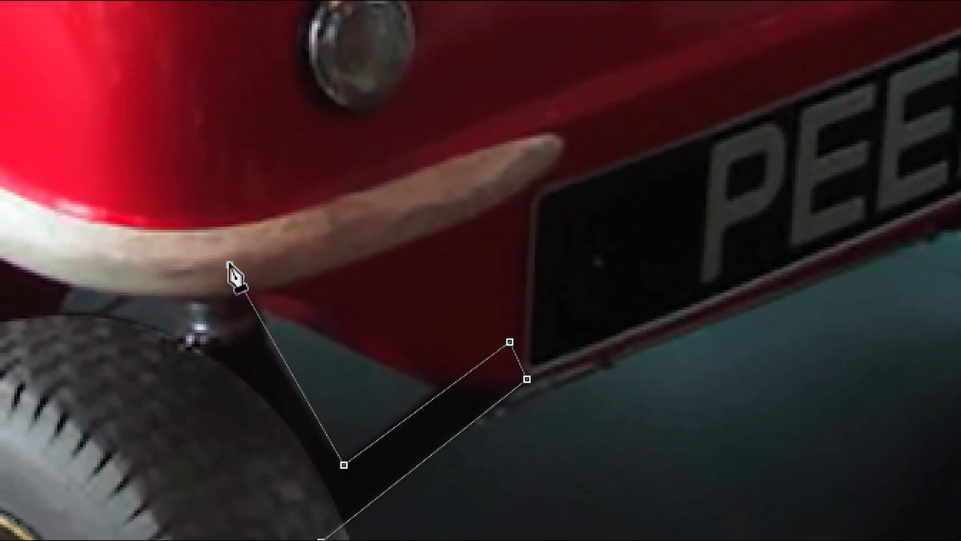
pyautogui.hotkey('ctrl', 'z')
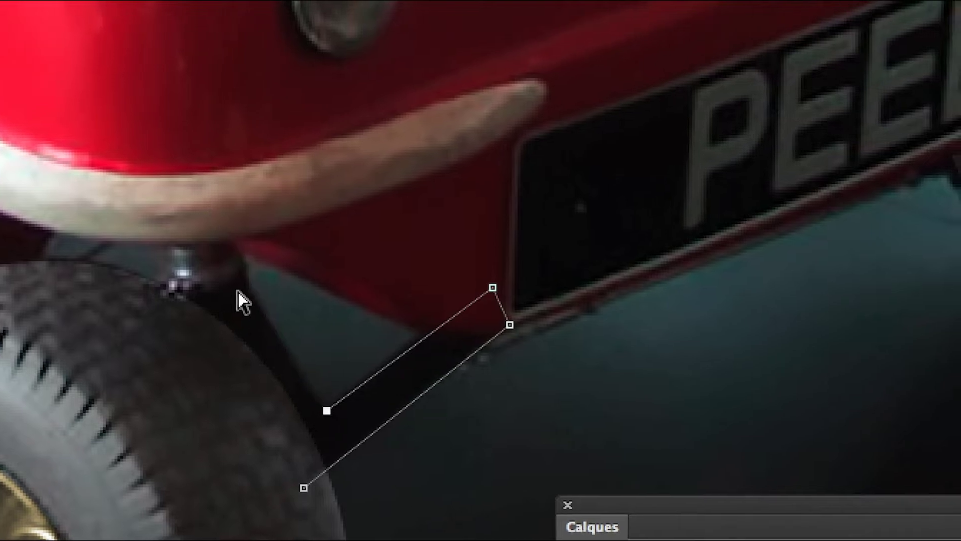
# Continue the path up the upper arm, around the shock absorber under the bumper and down into the tyre, then close it
pyautogui.click(257, 285)
pyautogui.moveTo(237, 273); pyautogui.dragTo(210, 275)
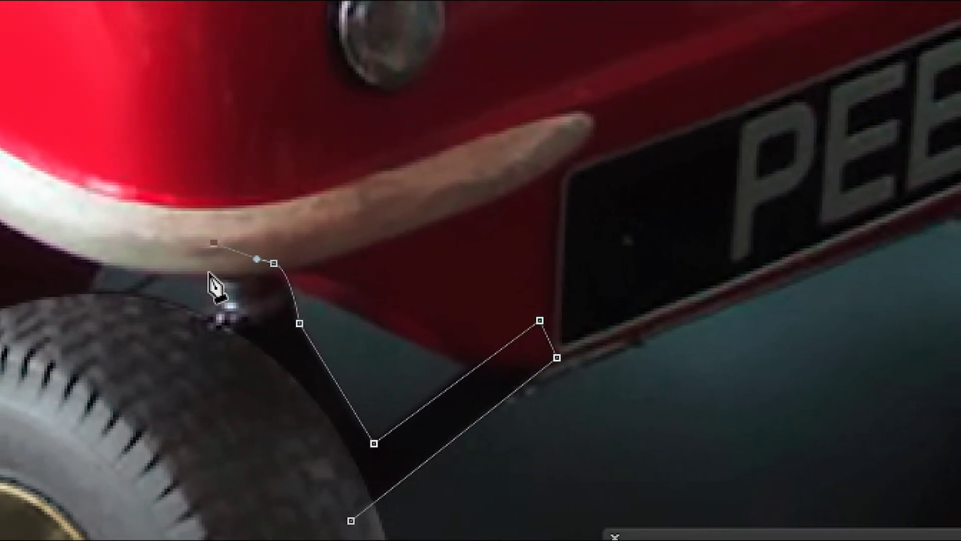
pyautogui.click(215, 274)
pyautogui.moveTo(224, 349); pyautogui.dragTo(231, 360)
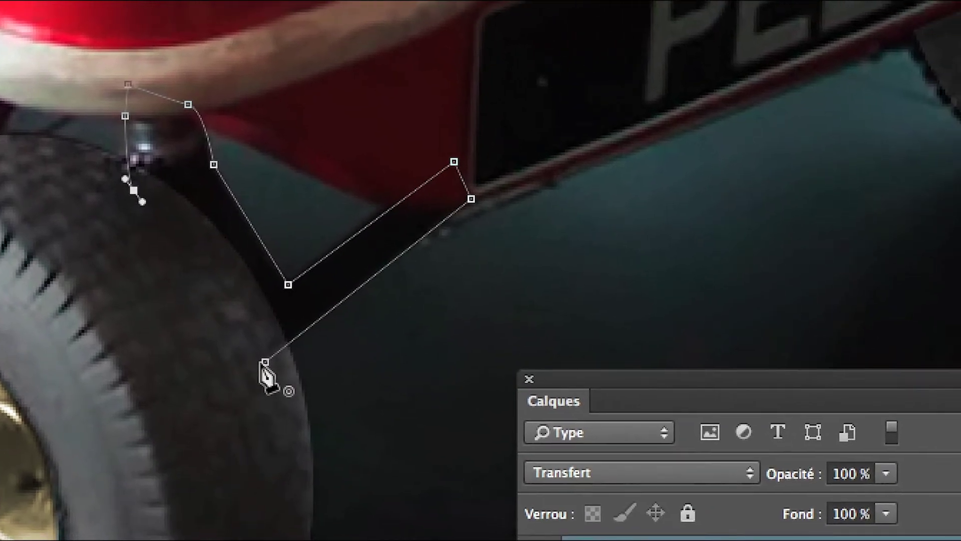
pyautogui.click(341, 467)
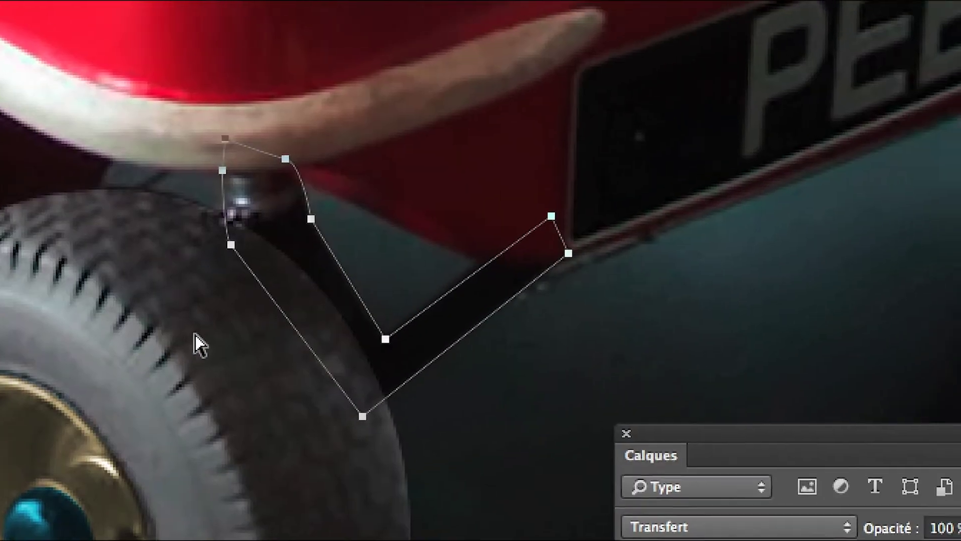
# Adjust the suspension path's anchor points around the shock absorber so the outline follows its edge, and deselect the path
pyautogui.click(194, 335)
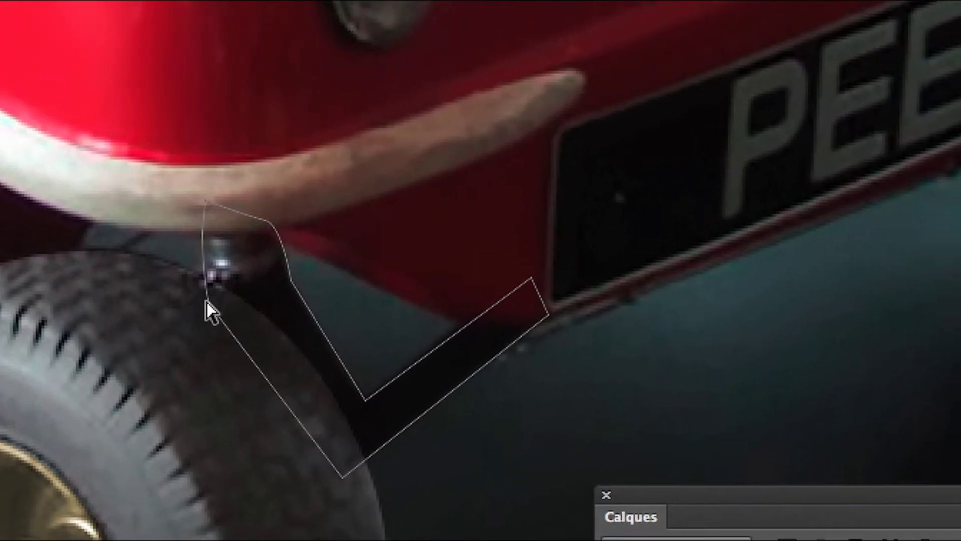
pyautogui.click(228, 235)
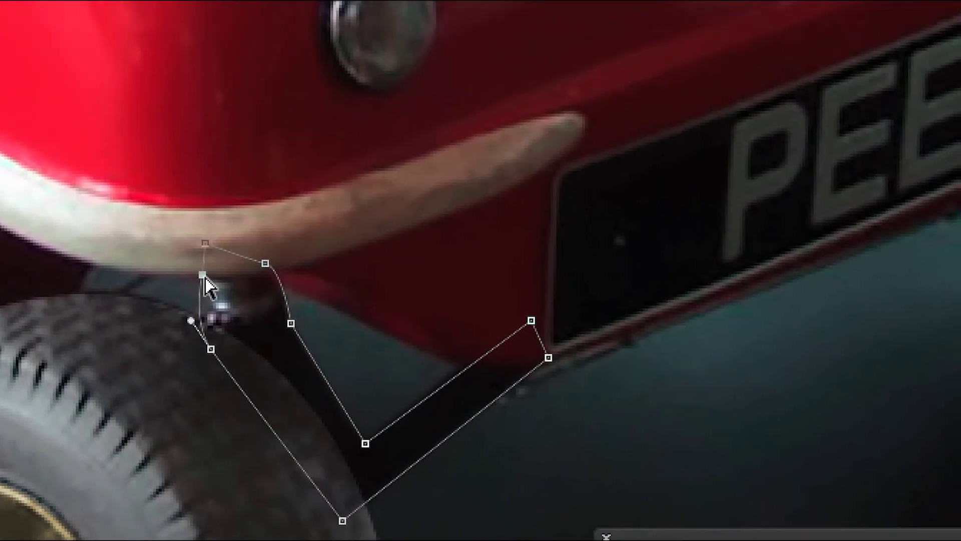
pyautogui.click(215, 265)
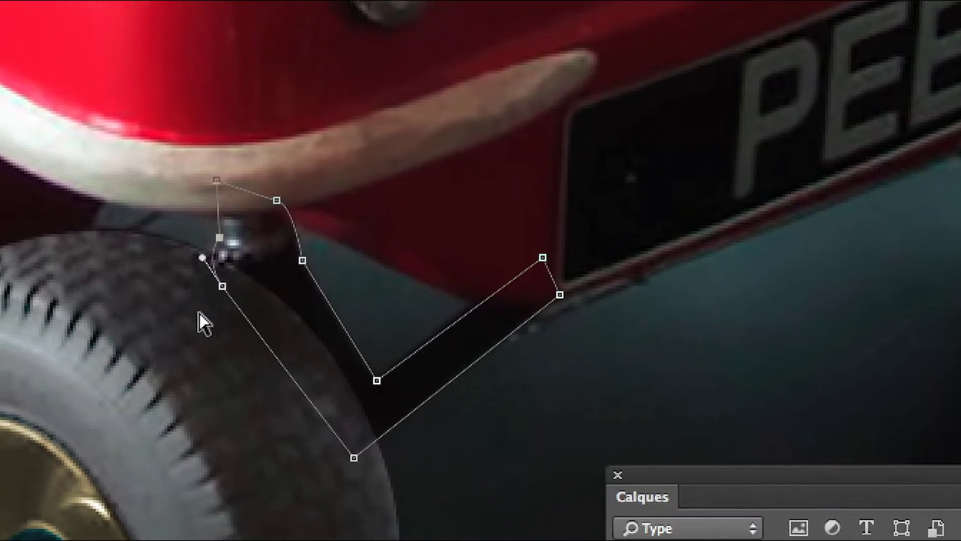
pyautogui.click(174, 272)
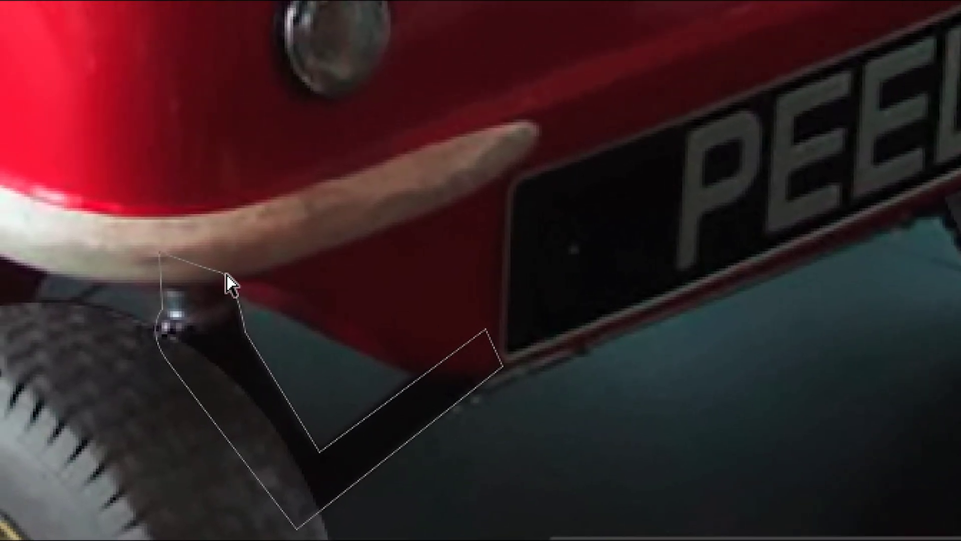
pyautogui.click(285, 188)
pyautogui.click(143, 444)
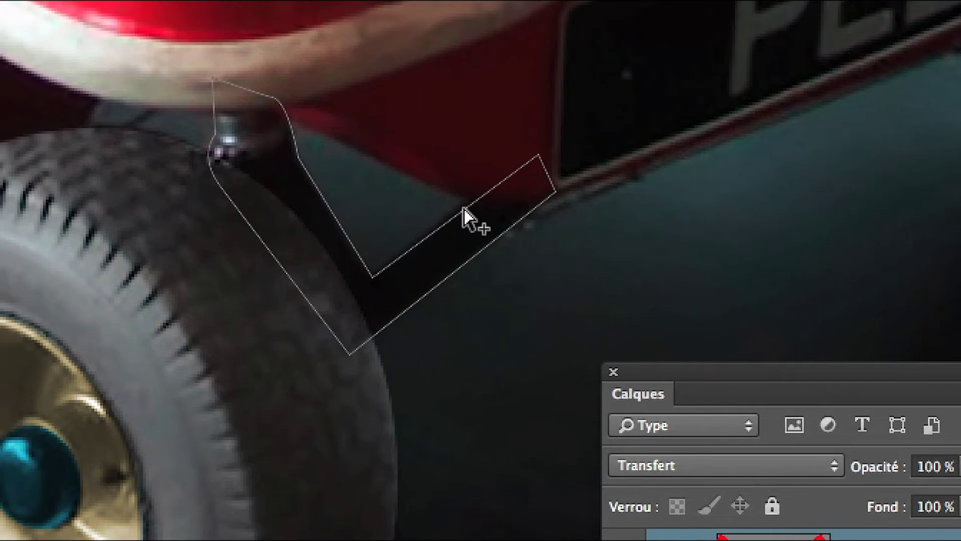
# Select the whole suspension path and transfer it into the upper voiturette group's reactivated vector mask
pyautogui.click(463, 208)
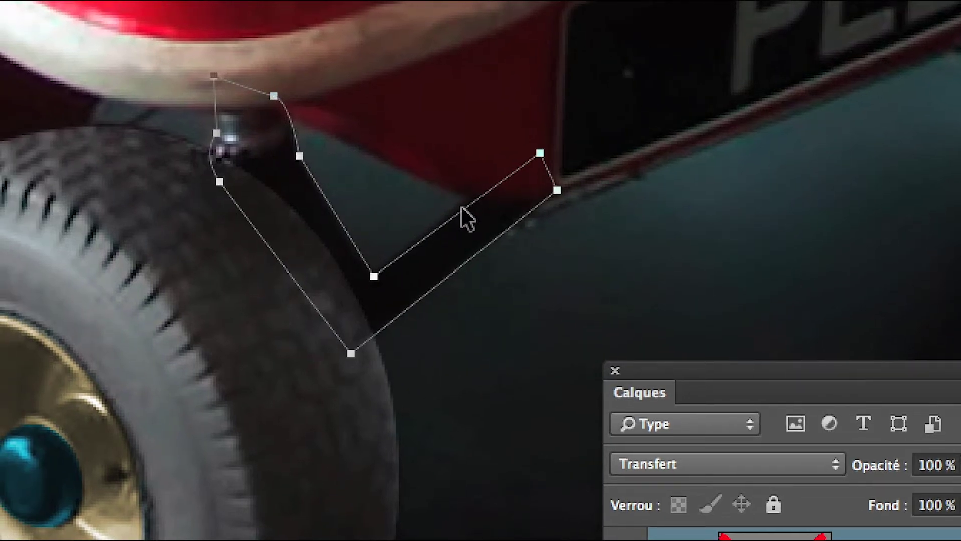
pyautogui.press('Return')
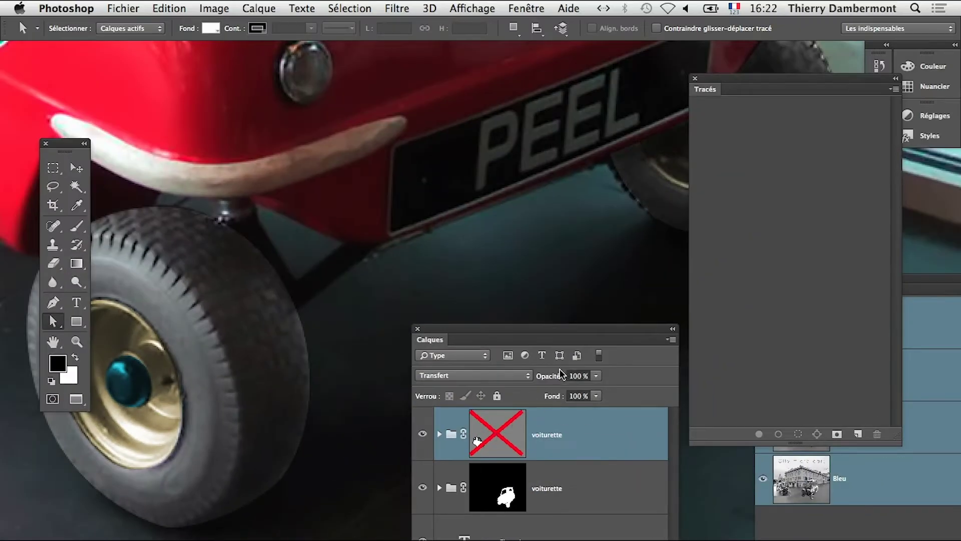
pyautogui.doubleClick(502, 442)
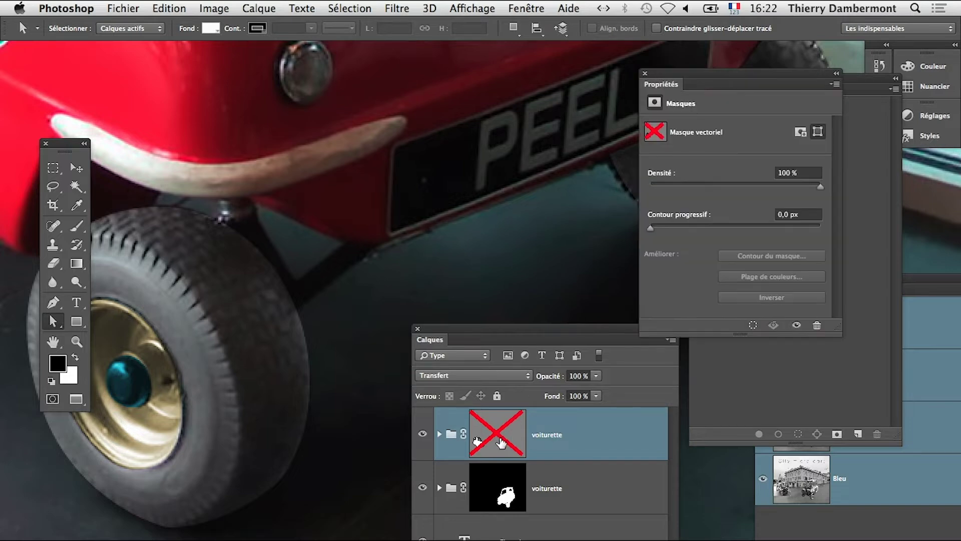
pyautogui.keyDown('shift'); pyautogui.click(502, 441); pyautogui.keyUp('shift')
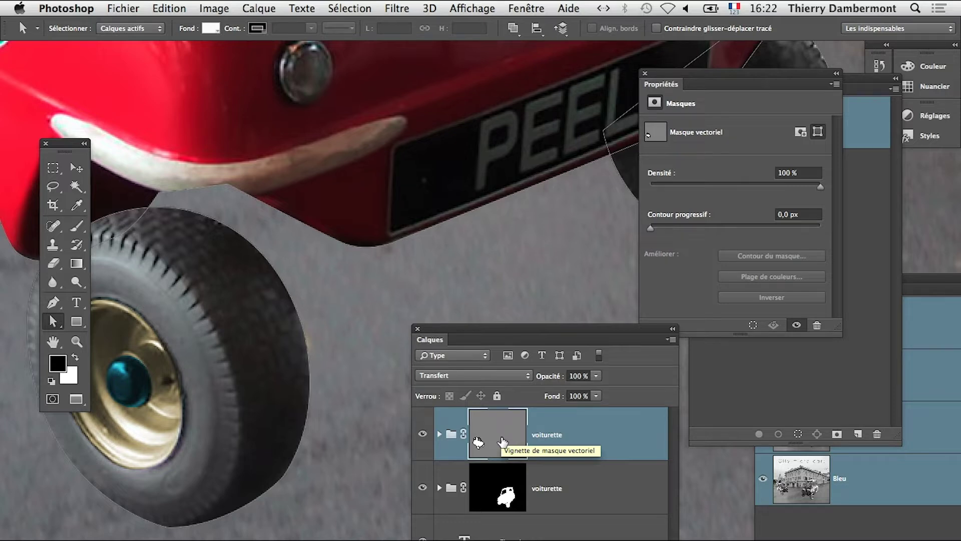
pyautogui.click(503, 440)
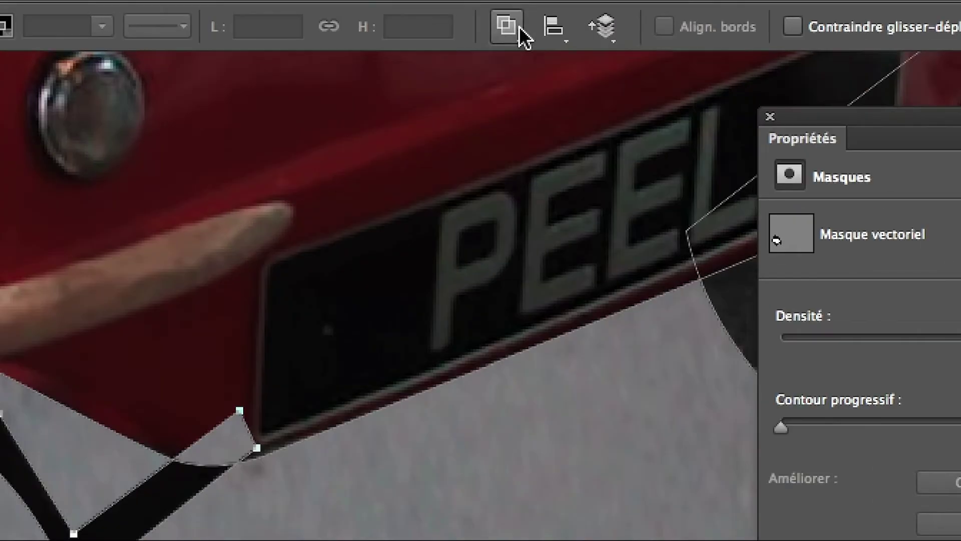
# Set the suspension path's operation to Associer des formes, and check the mask with its outline hidden and shown
pyautogui.click(519, 28)
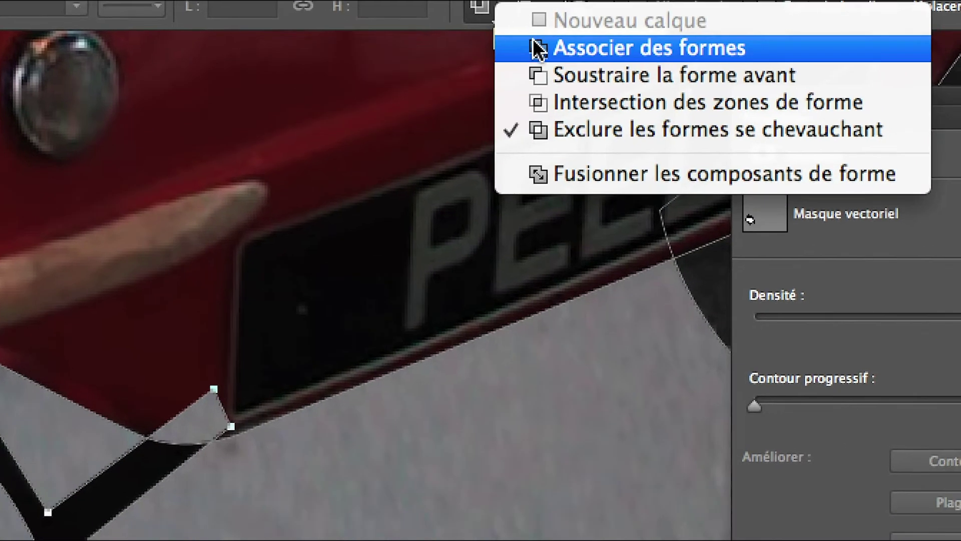
pyautogui.click(566, 69)
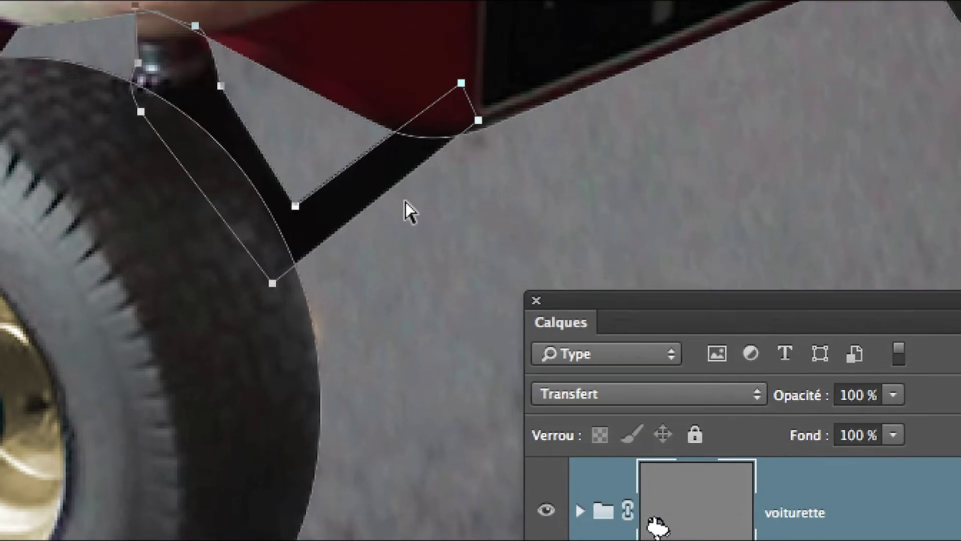
pyautogui.press('Return')
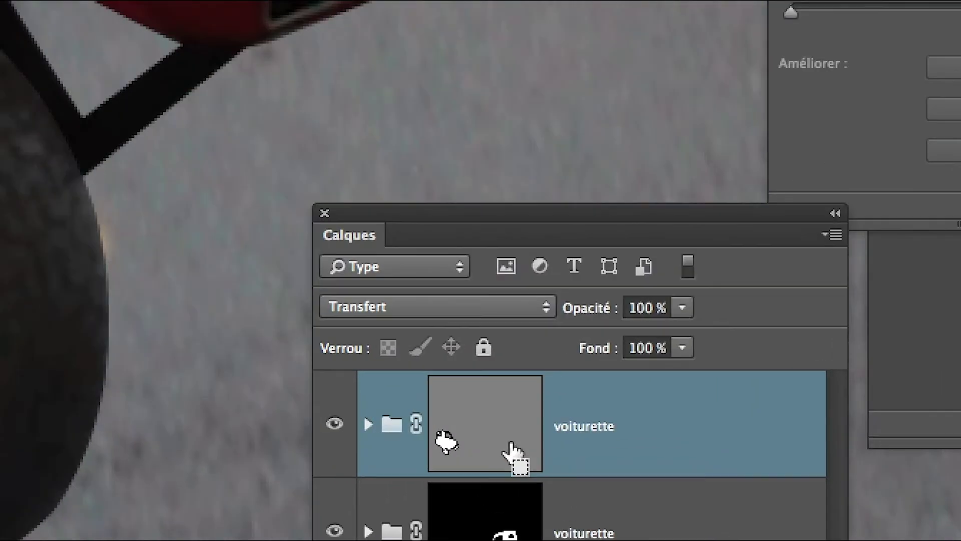
pyautogui.click(507, 445)
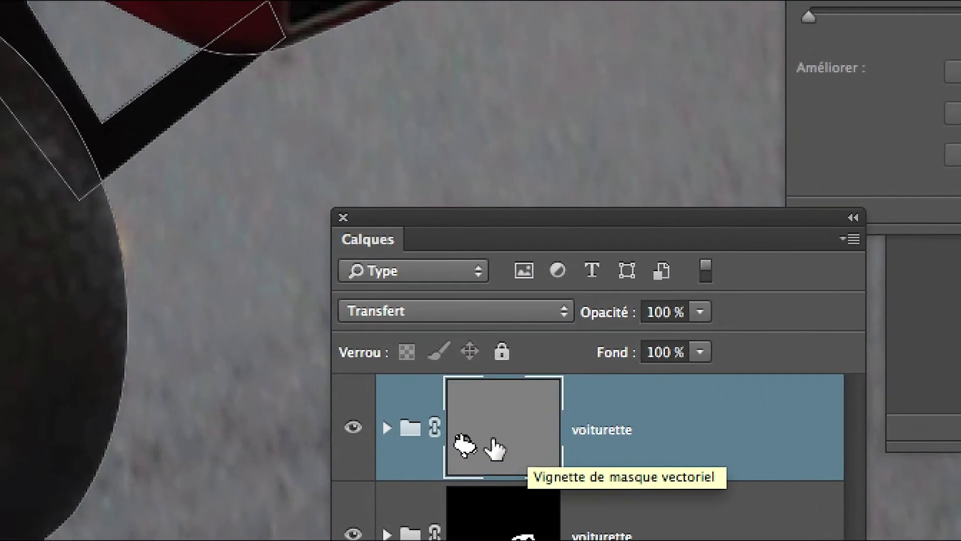
pyautogui.moveTo(493, 439); pyautogui.dragTo(386, 389)
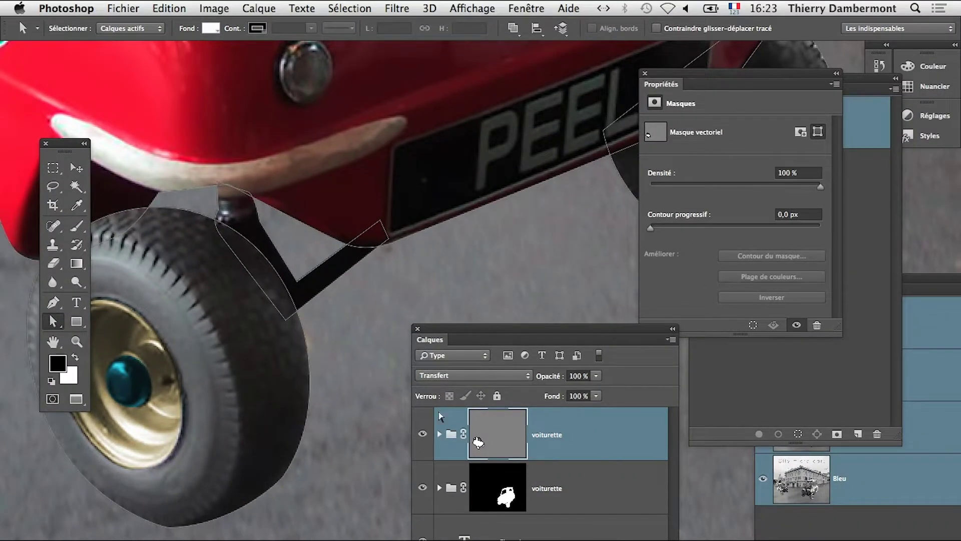
pyautogui.click(331, 309)
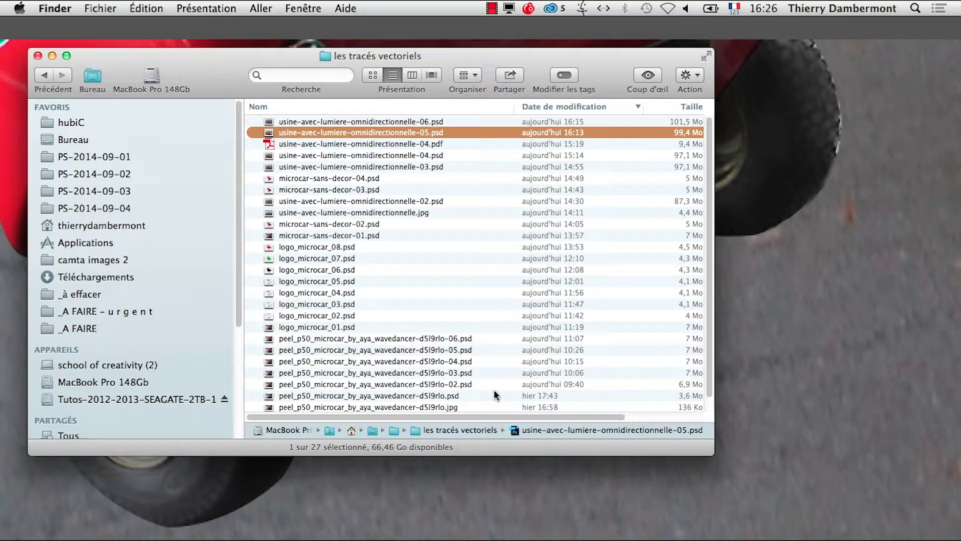
# Switch back to Photoshop and compare the smaller car with its vector mask off and on, moving the Calques panel clear of the wheels
pyautogui.press('super+Tab')
pyautogui.press('super+Tab')
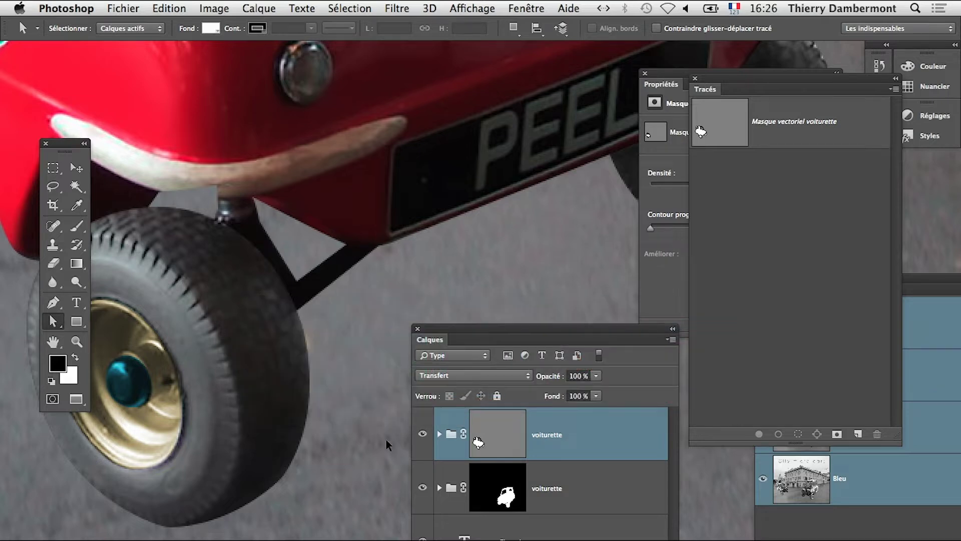
pyautogui.scroll(-3, 341, 409)
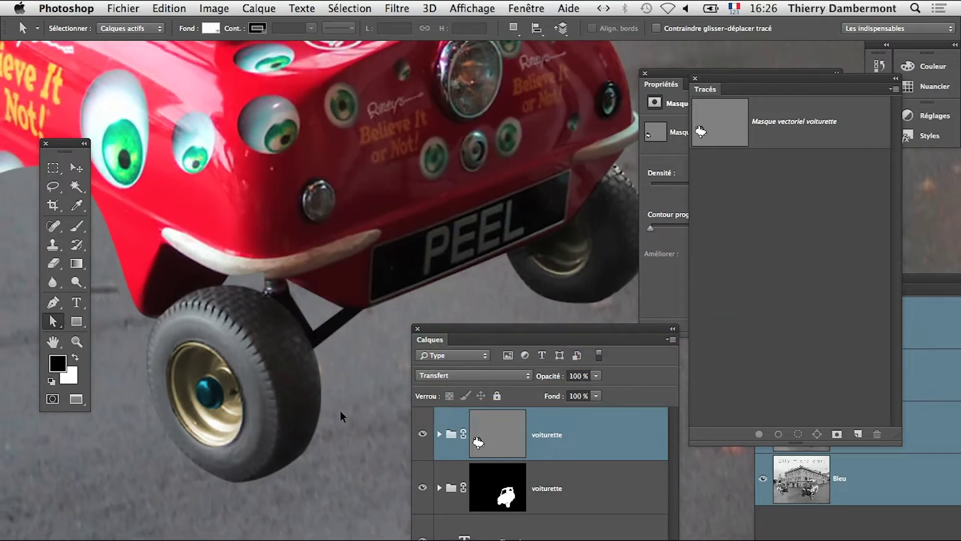
pyautogui.keyDown('shift'); pyautogui.click(493, 447); pyautogui.keyUp('shift')
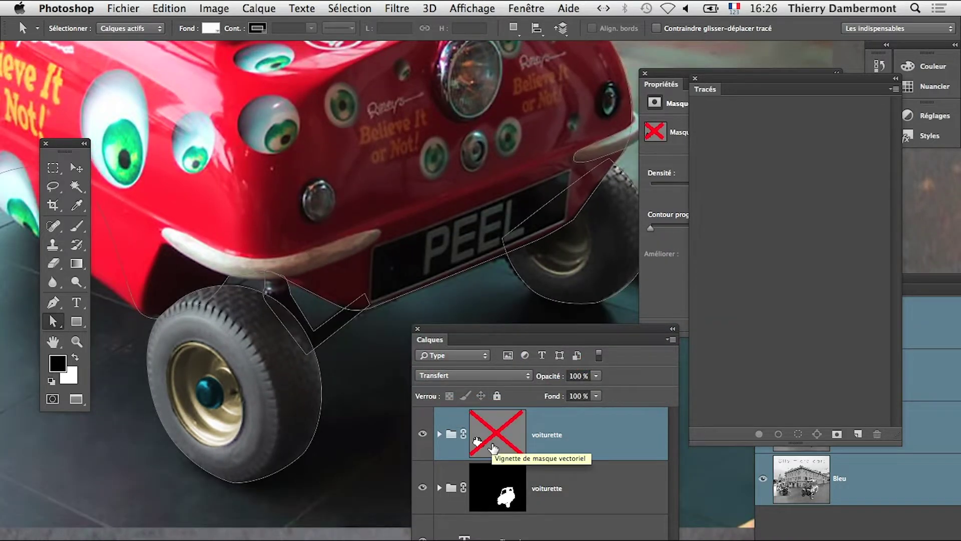
pyautogui.keyDown('shift'); pyautogui.click(493, 447); pyautogui.keyUp('shift')
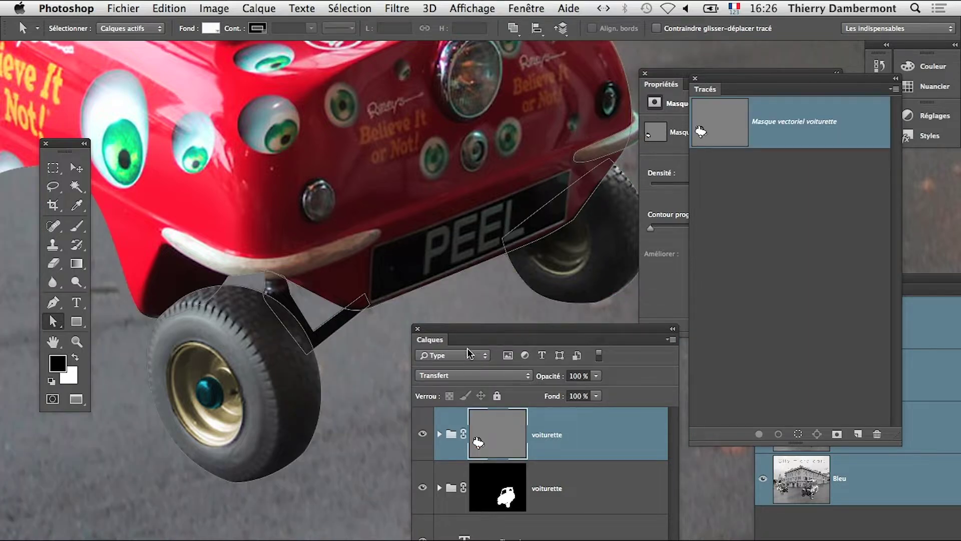
pyautogui.scroll(-3, 386, 358)
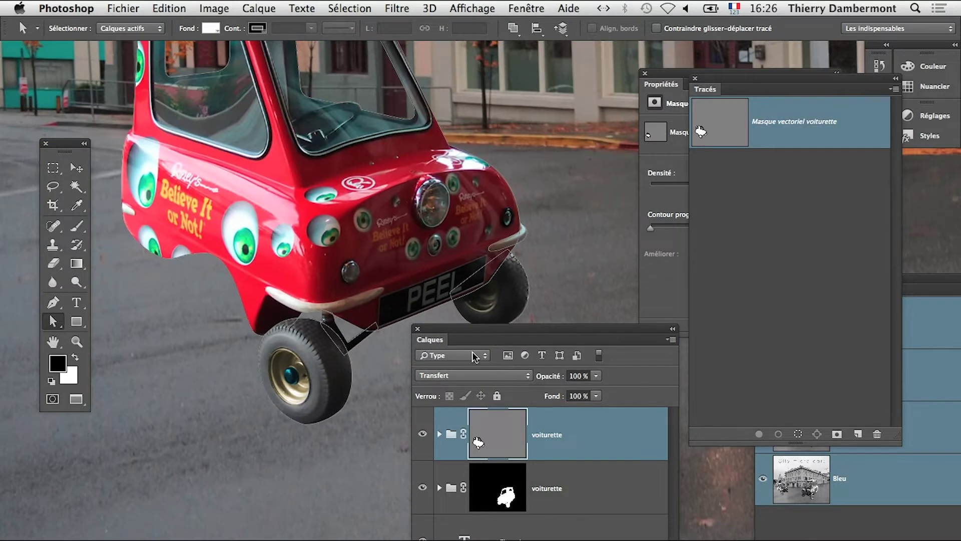
pyautogui.moveTo(496, 335); pyautogui.dragTo(551, 401)
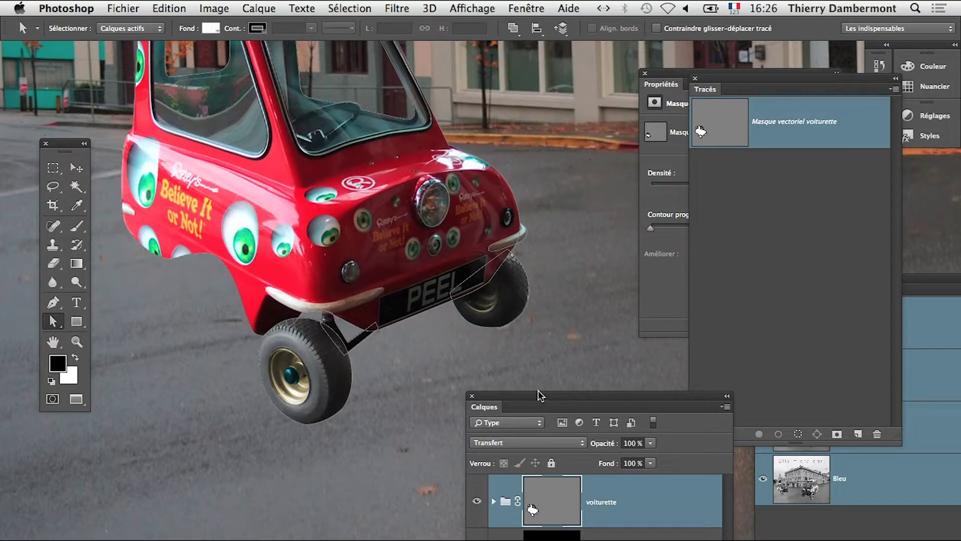
# Review both cars in the whole composition and hide the outline of the smaller car's vector mask
pyautogui.scroll(-3, 458, 382)
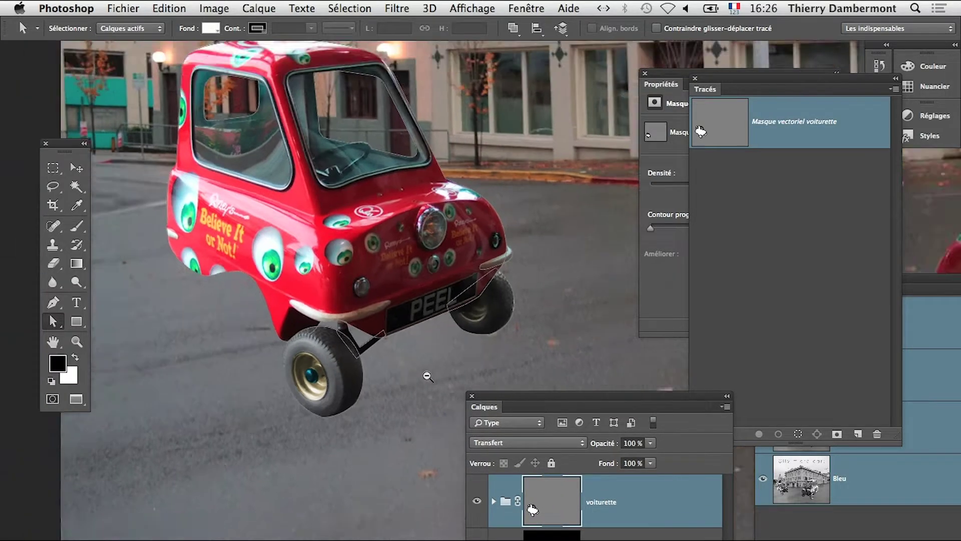
pyautogui.scroll(-2, 430, 376)
pyautogui.moveTo(513, 356); pyautogui.dragTo(390, 315)
pyautogui.scroll(-2, 369, 343)
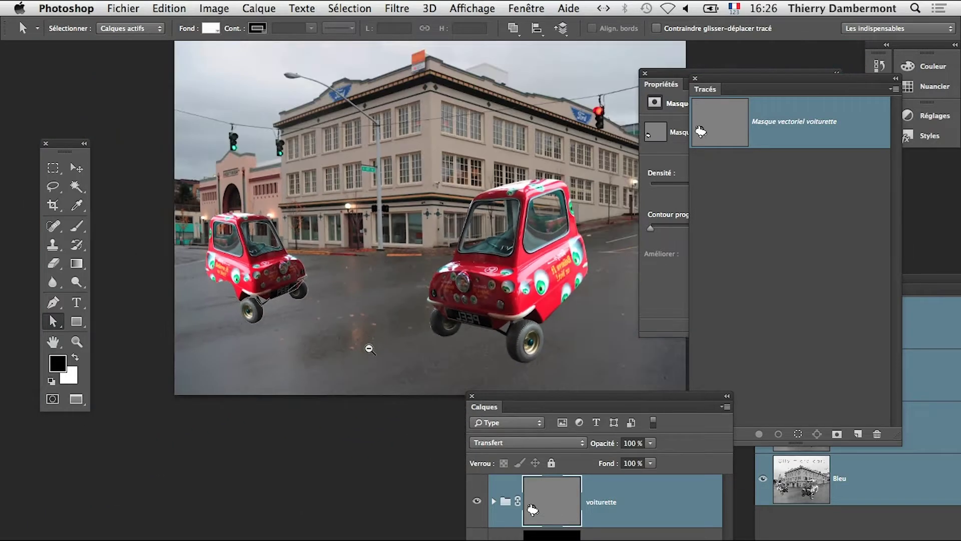
pyautogui.click(311, 445)
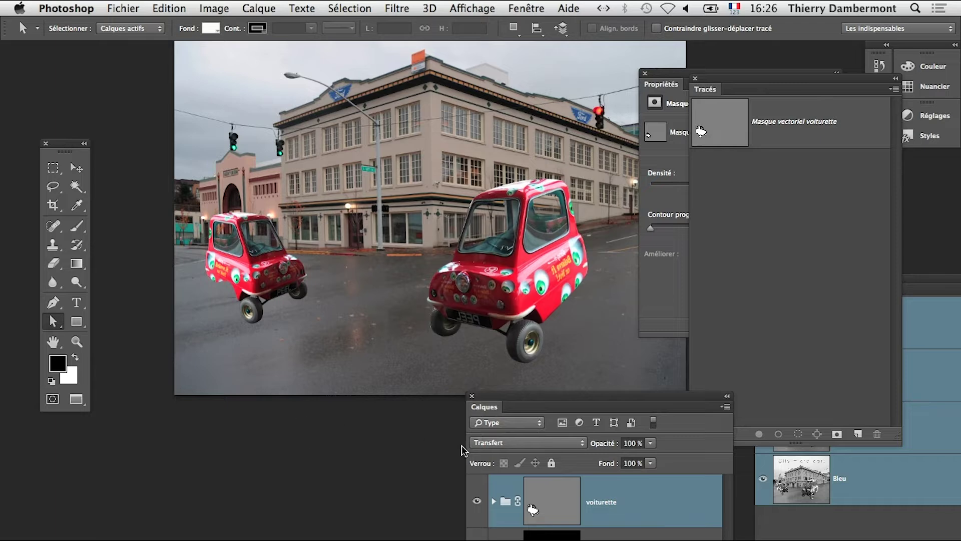
# Reshape the smaller car's vector mask along the body's lower edge by lowering an anchor point and extending the neighbouring handle, and hide its outline
pyautogui.click(563, 491)
pyautogui.scroll(4, 225, 290)
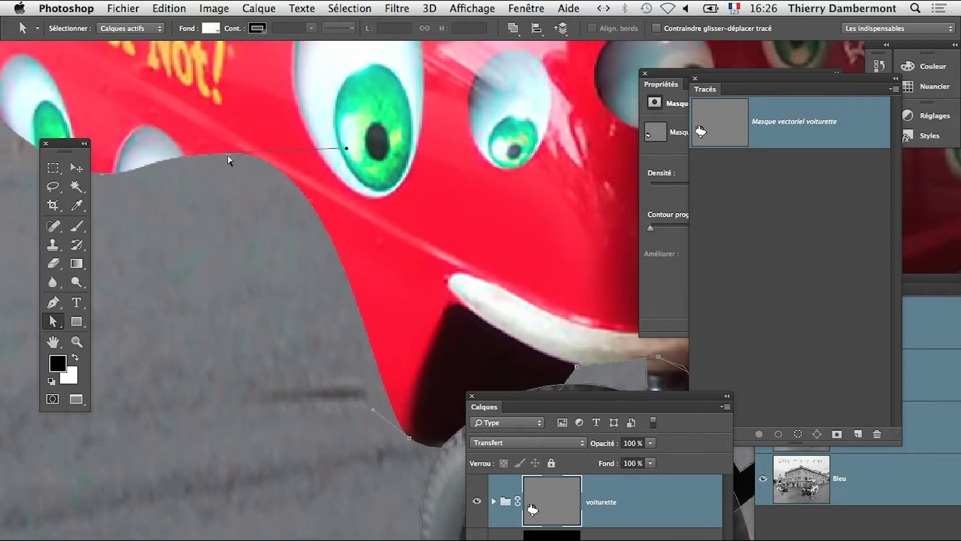
pyautogui.moveTo(227, 159); pyautogui.dragTo(246, 228)
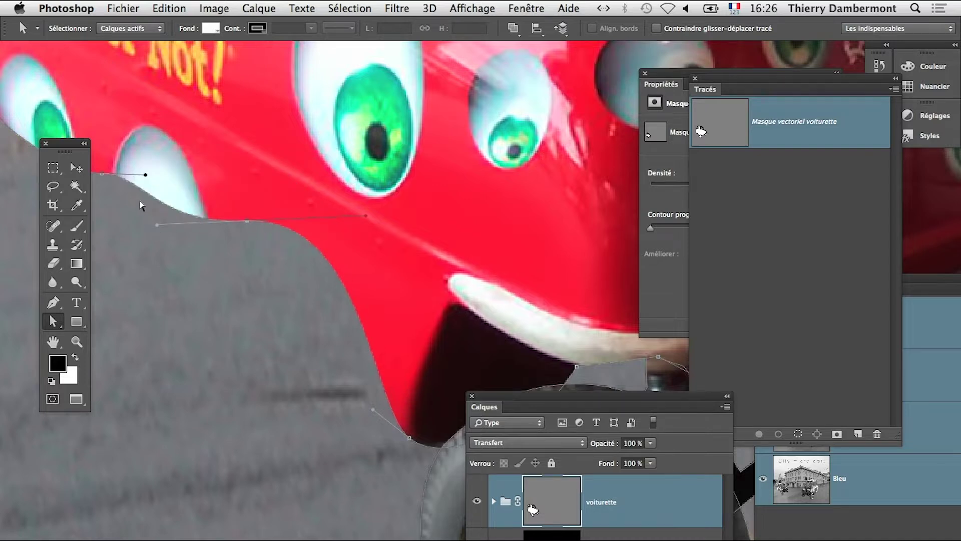
pyautogui.moveTo(145, 179); pyautogui.dragTo(201, 167)
pyautogui.press('Return')
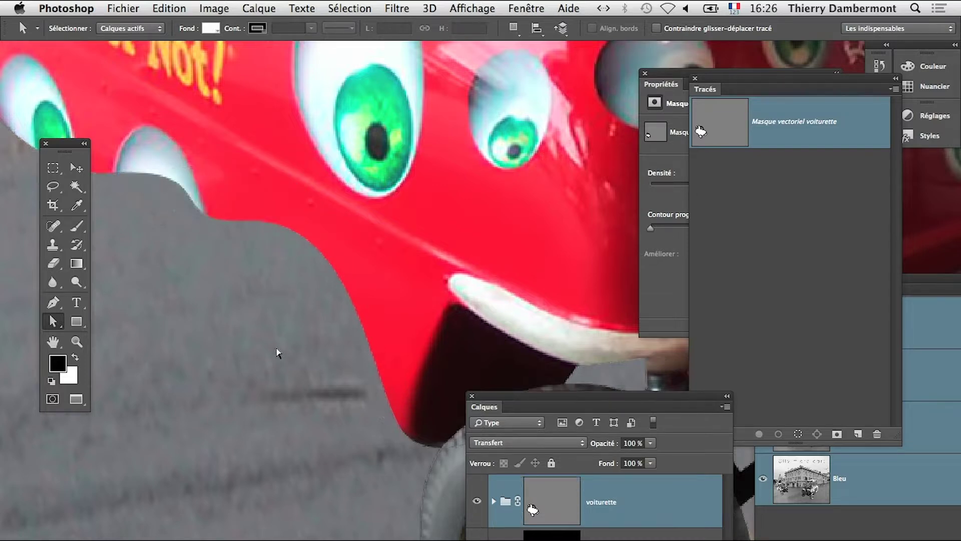
# Examine the smaller car's reworked lower contour at reduced magnification and compare both cars within the street scene
pyautogui.keyDown('alt'); pyautogui.keyDown('super'); pyautogui.click(265, 320); pyautogui.keyUp('super'); pyautogui.keyUp('alt')
pyautogui.keyDown('alt'); pyautogui.keyDown('super'); pyautogui.click(262, 325); pyautogui.keyUp('super'); pyautogui.keyUp('alt')
pyautogui.keyDown('alt'); pyautogui.keyDown('super'); pyautogui.click(271, 396); pyautogui.keyUp('super'); pyautogui.keyUp('alt')
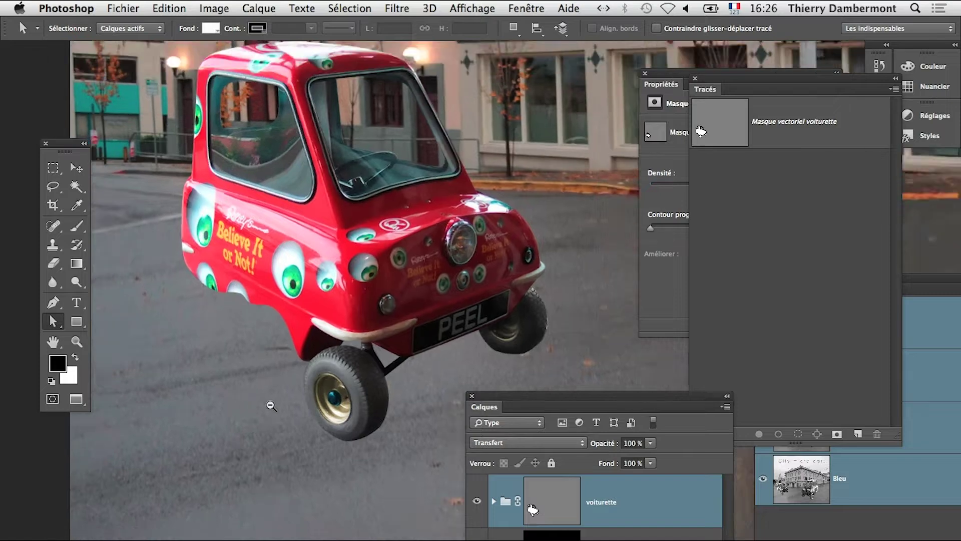
pyautogui.keyDown('alt'); pyautogui.keyDown('super'); pyautogui.click(278, 450); pyautogui.keyUp('super'); pyautogui.keyUp('alt')
pyautogui.keyDown('alt'); pyautogui.keyDown('super'); pyautogui.click(332, 470); pyautogui.keyUp('super'); pyautogui.keyUp('alt')
pyautogui.keyDown('alt'); pyautogui.keyDown('super'); pyautogui.click(367, 356); pyautogui.keyUp('super'); pyautogui.keyUp('alt')
pyautogui.keyDown('alt'); pyautogui.keyDown('super'); pyautogui.click(369, 356); pyautogui.keyUp('super'); pyautogui.keyUp('alt')
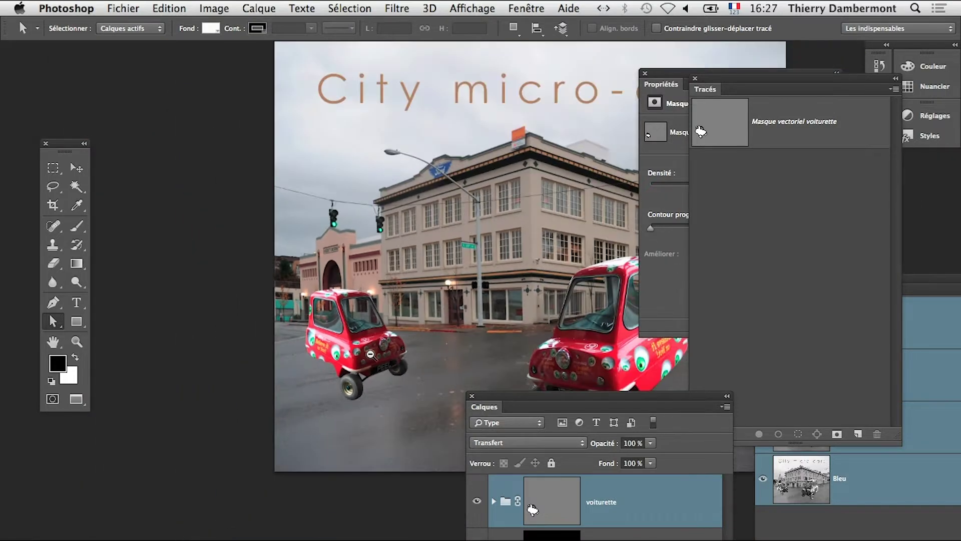
pyautogui.moveTo(450, 356); pyautogui.dragTo(301, 307)
# Save the composition as a new Photoshop file named usine-avec-lumiere-omnidirectionnelle-07.psd, accepting the format options
pyautogui.click(123, 8)
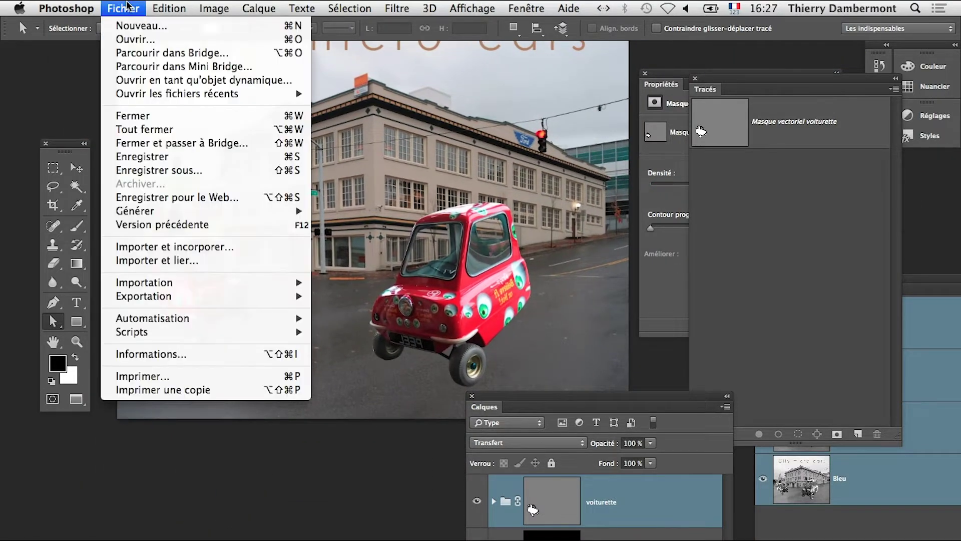
pyautogui.click(180, 170)
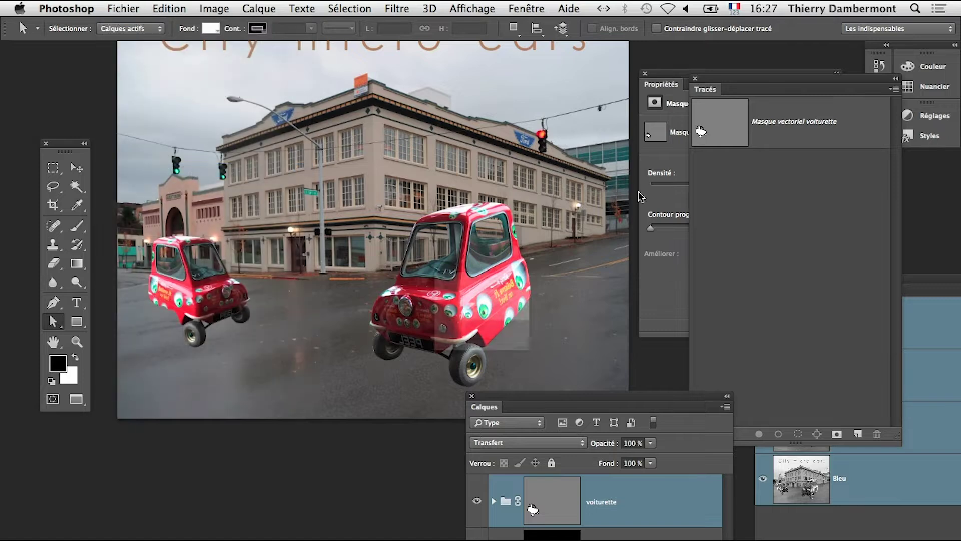
pyautogui.click(580, 116)
pyautogui.press('Down')
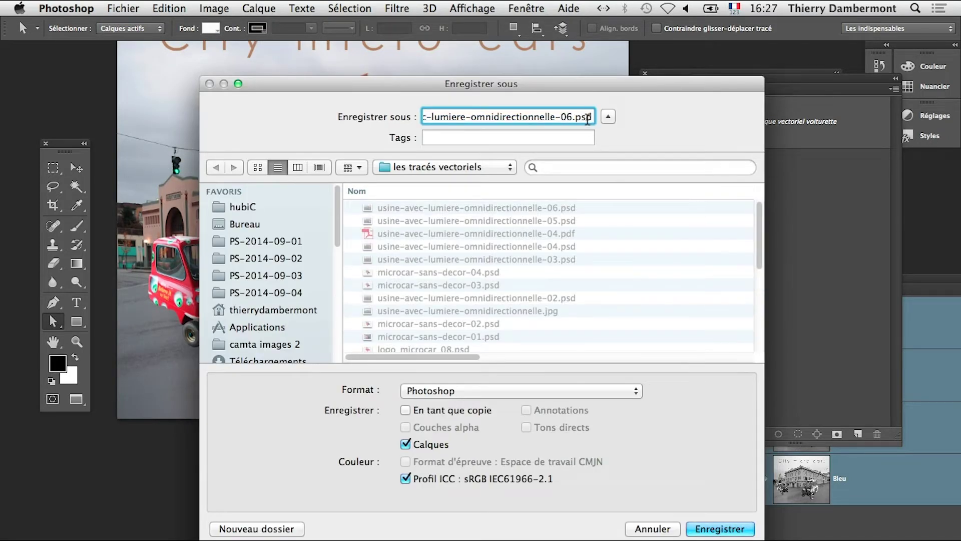
pyautogui.press('BackSpace')
pyautogui.write('7')
pyautogui.press('Return')
pyautogui.click(704, 313)
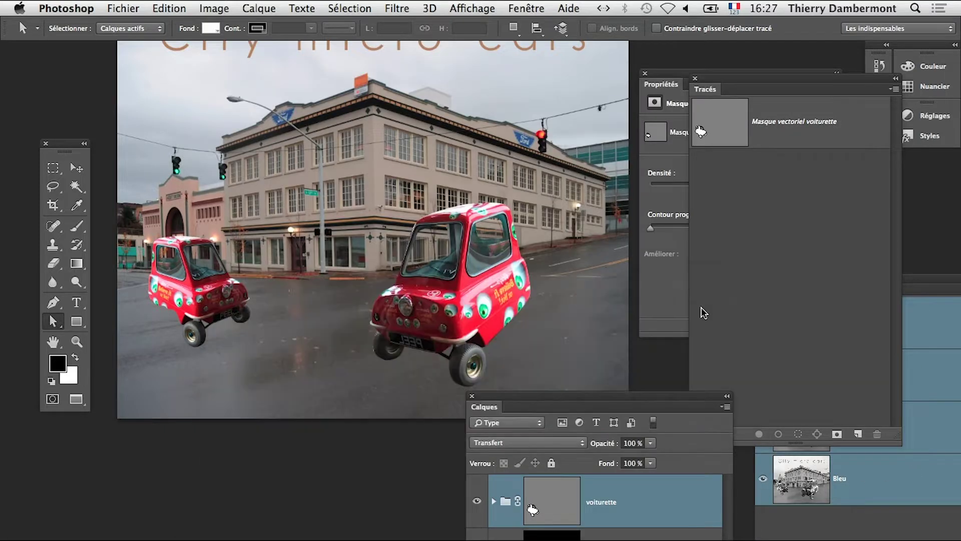
# Move the Calques panel so all its layers are accessible, and duplicate the larger car's voiturette group
pyautogui.keyDown('alt'); pyautogui.keyDown('super'); pyautogui.click(488, 248); pyautogui.keyUp('super'); pyautogui.keyUp('alt')
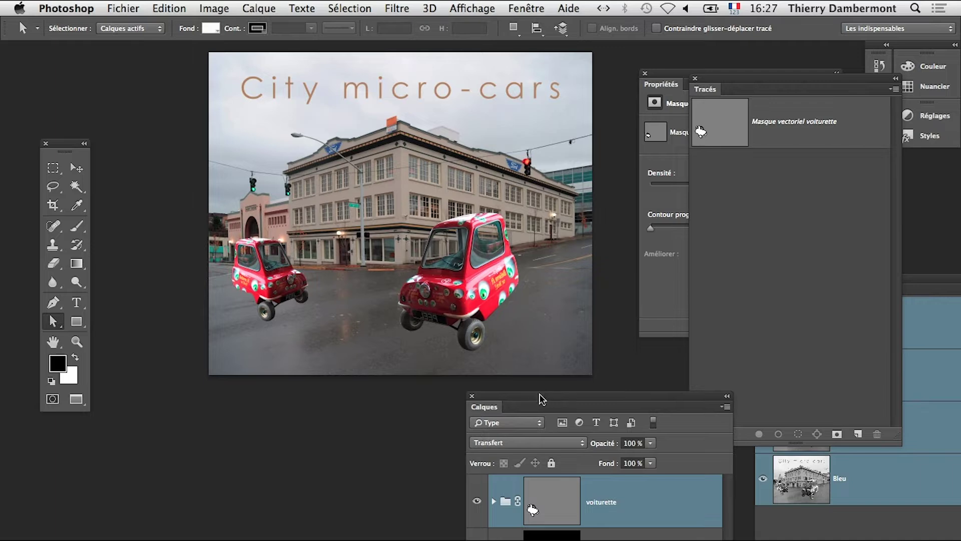
pyautogui.hscroll(5, 339, 265)
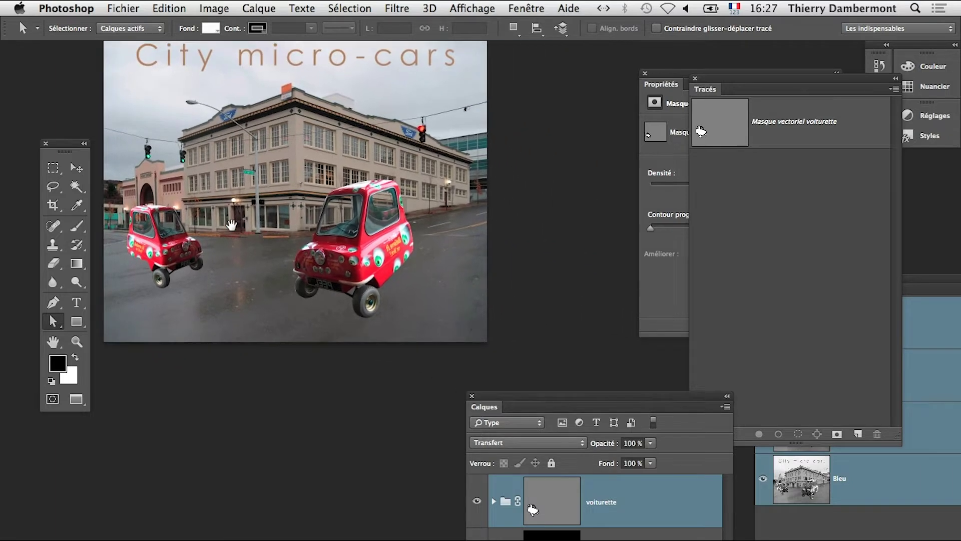
pyautogui.moveTo(526, 404); pyautogui.dragTo(528, 82)
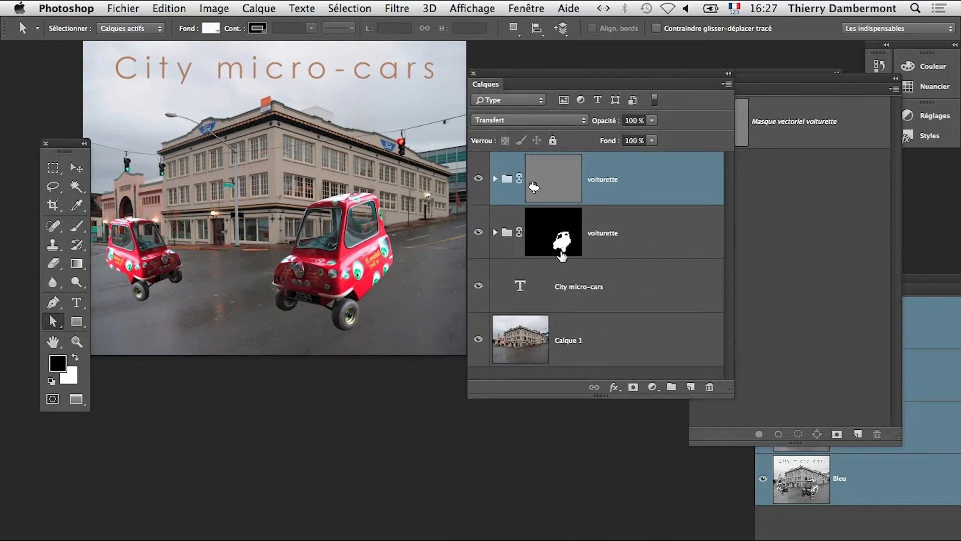
pyautogui.click(508, 236)
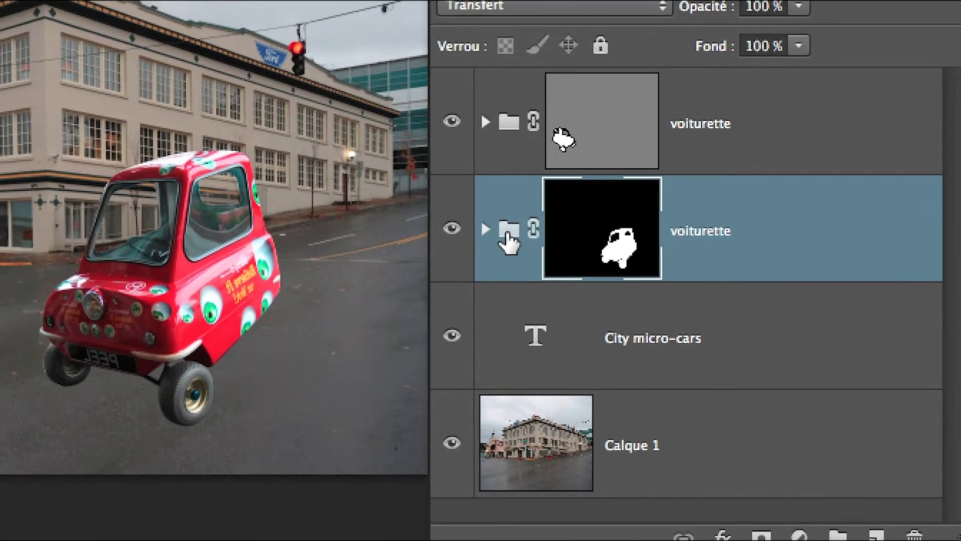
pyautogui.moveTo(508, 239); pyautogui.dragTo(880, 540)
pyautogui.moveTo(634, 339); pyautogui.dragTo(634, 340)
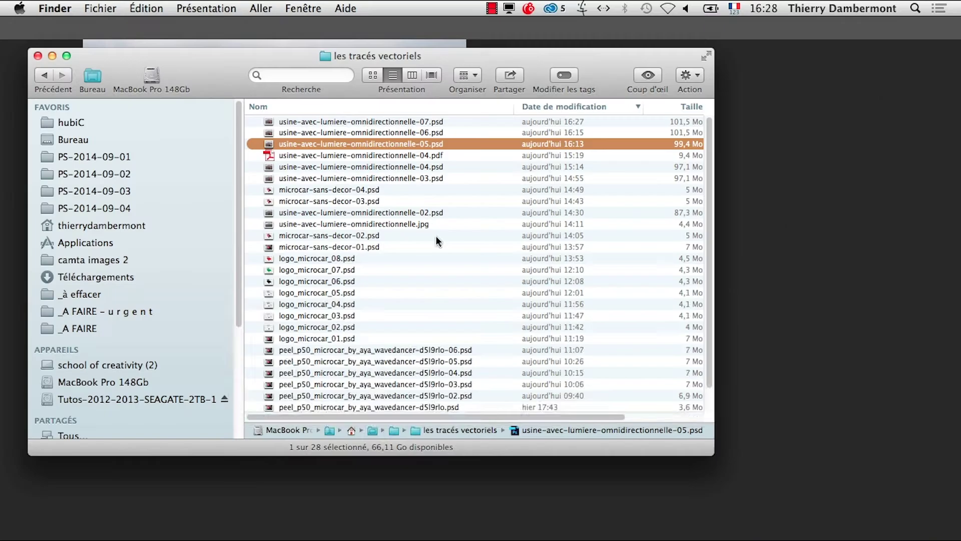
# Switch back to Photoshop and examine the contextual commands offered for the voiturette copie group
pyautogui.press('super+Tab')
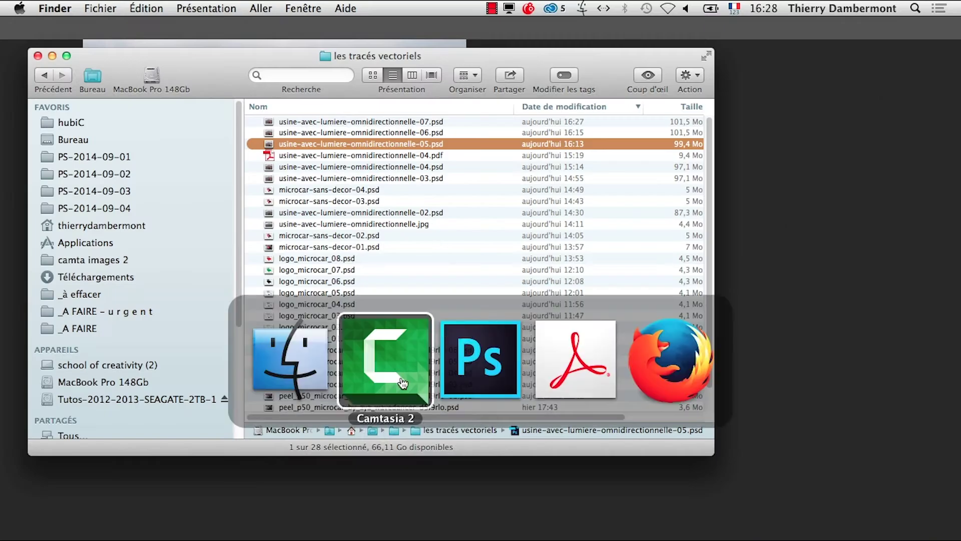
pyautogui.click(466, 384)
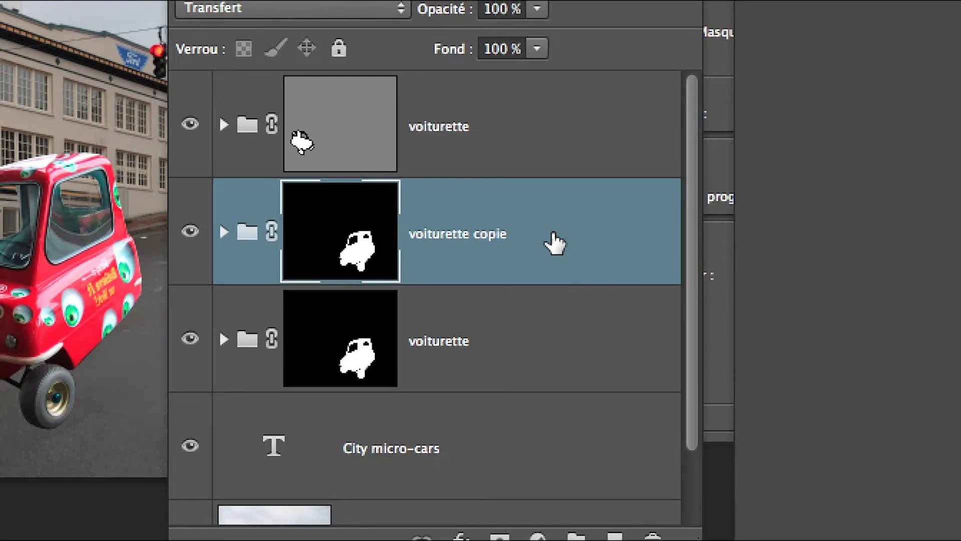
pyautogui.rightClick(534, 230)
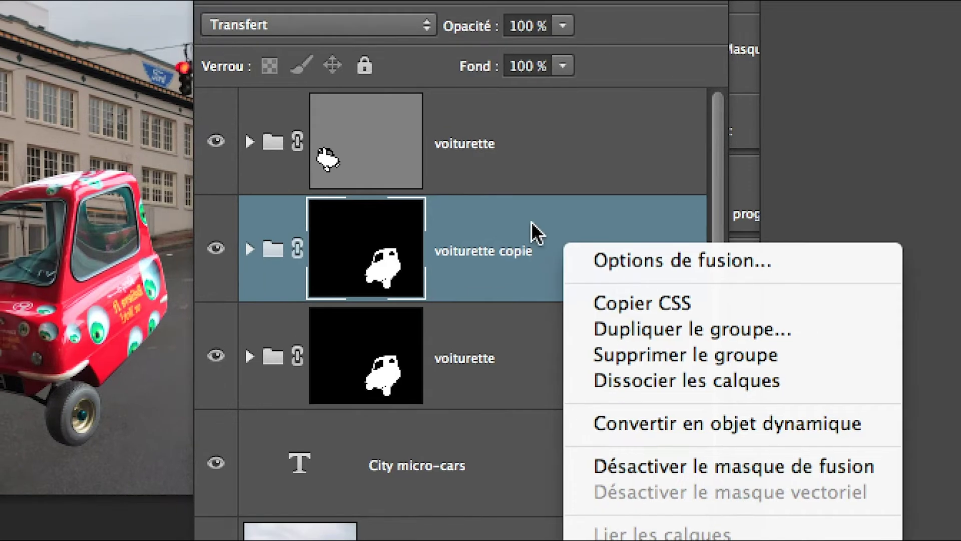
pyautogui.click(513, 220)
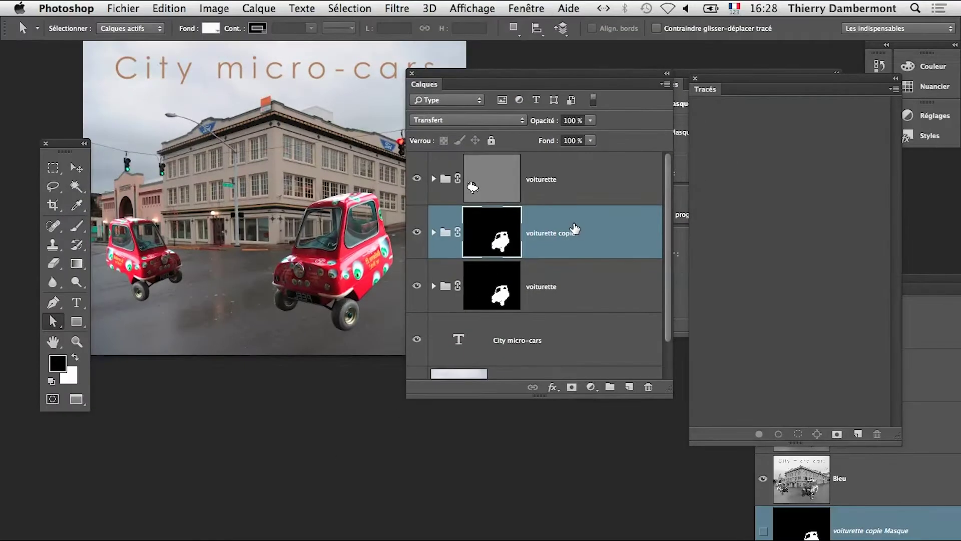
pyautogui.rightClick(444, 233)
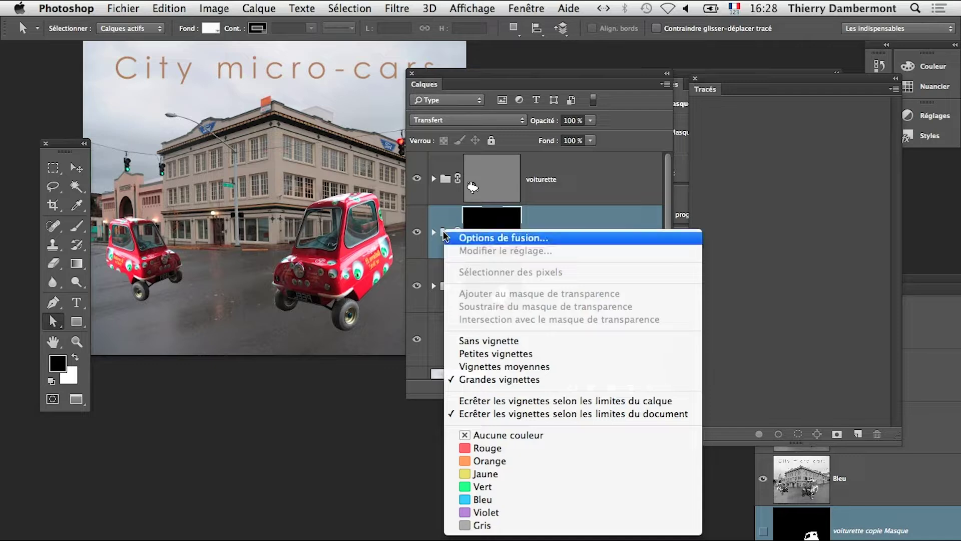
pyautogui.click(566, 229)
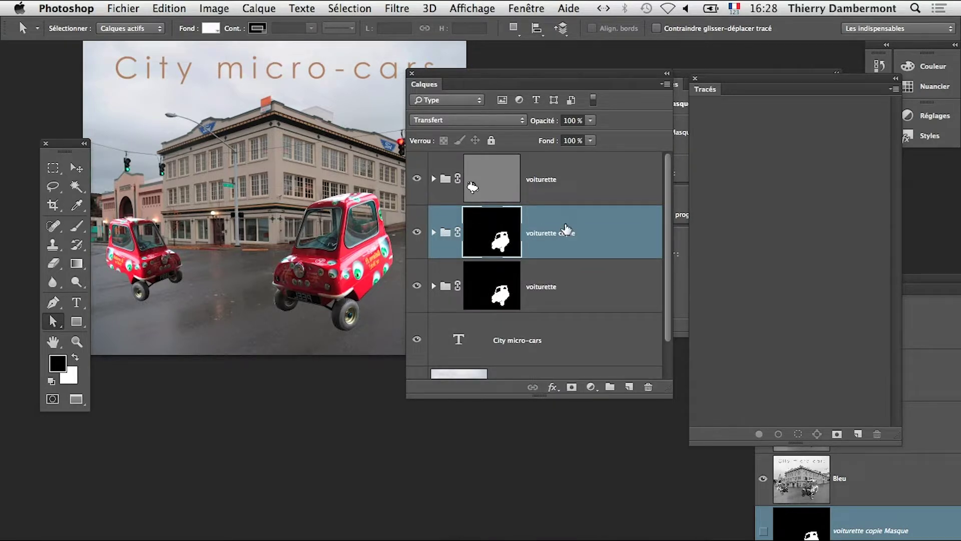
pyautogui.rightClick(589, 237)
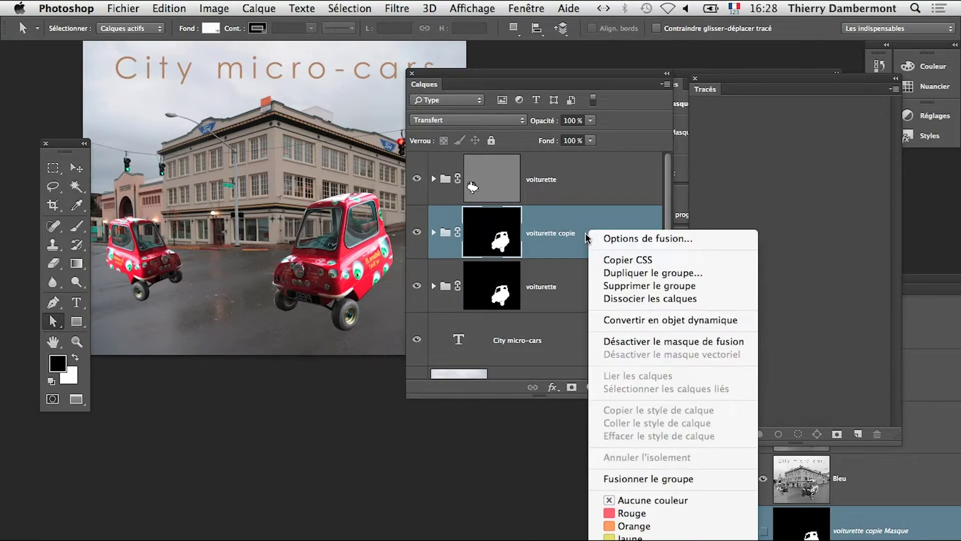
pyautogui.click(541, 246)
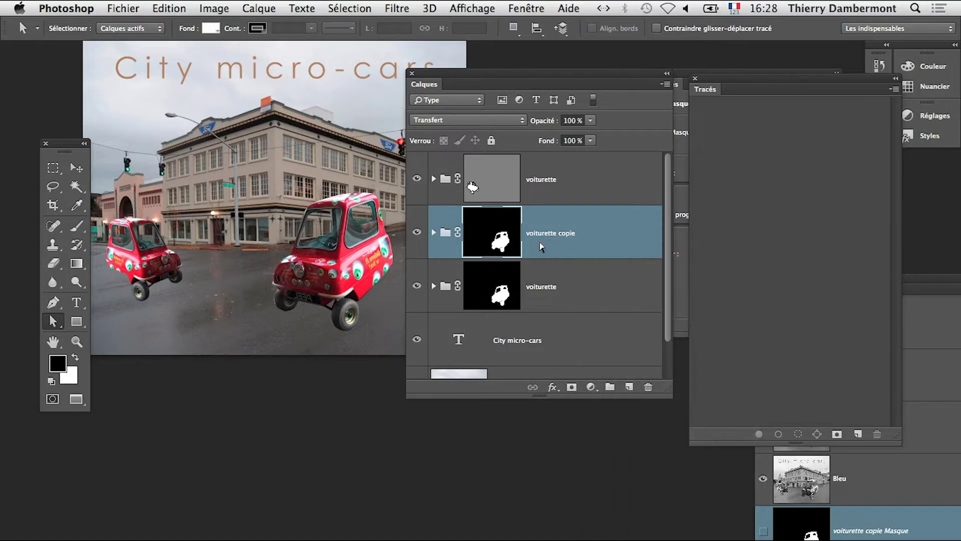
# Check which Pixellisation commands are available for the voiturette copie group
pyautogui.click(257, 7)
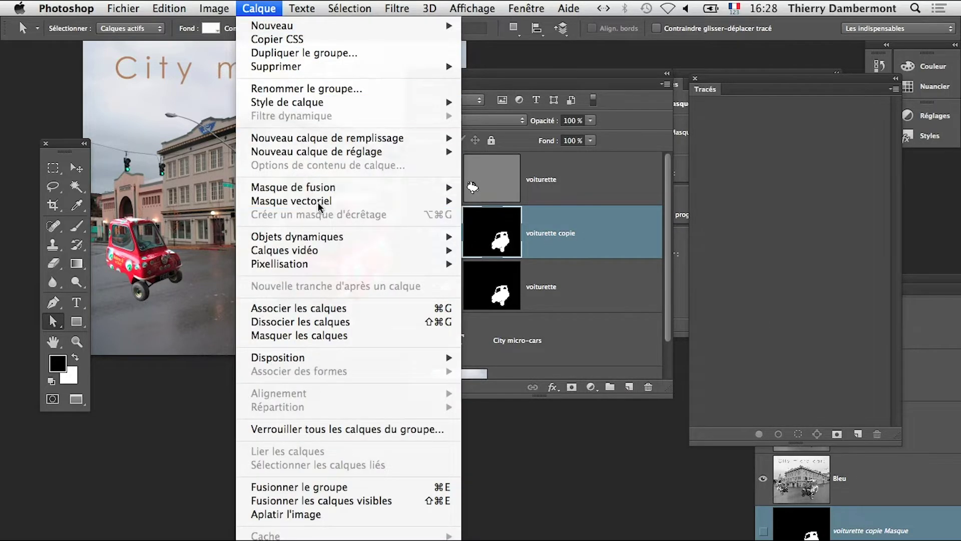
pyautogui.moveTo(321, 242)
pyautogui.moveTo(316, 265)
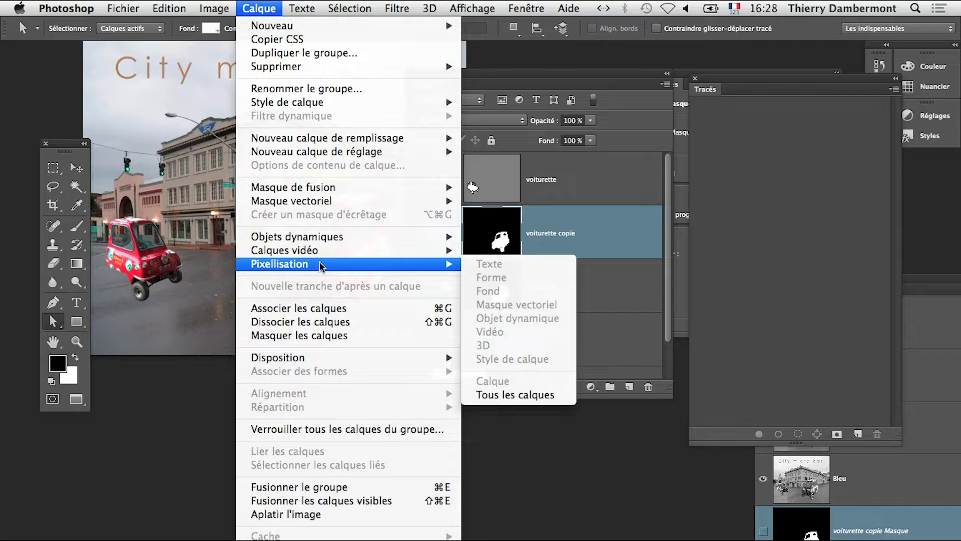
pyautogui.click(593, 234)
# Try to delete the layer mask of the voiturette copie group, and lengthen the Calques panel to show every layer
pyautogui.moveTo(499, 243); pyautogui.dragTo(649, 386)
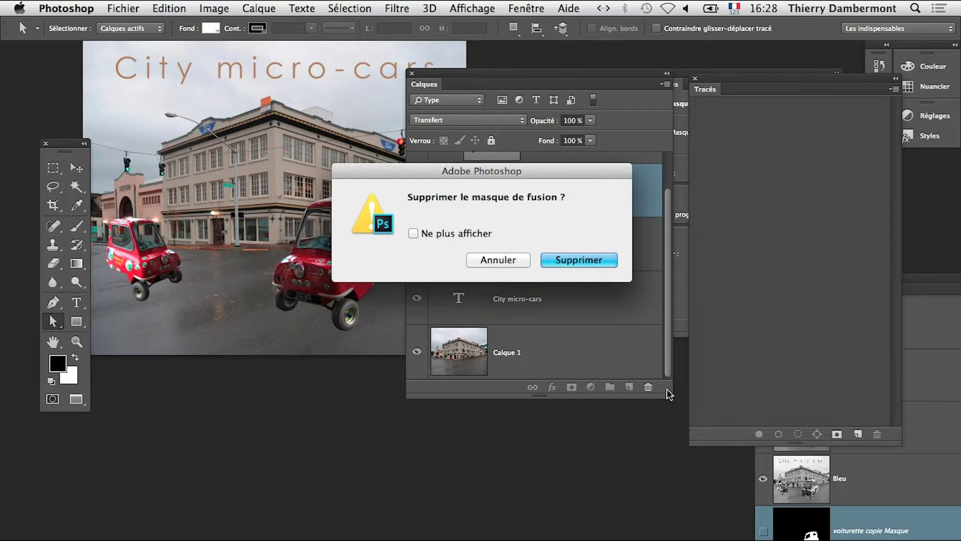
pyautogui.press('Escape')
pyautogui.moveTo(669, 386); pyautogui.dragTo(676, 504)
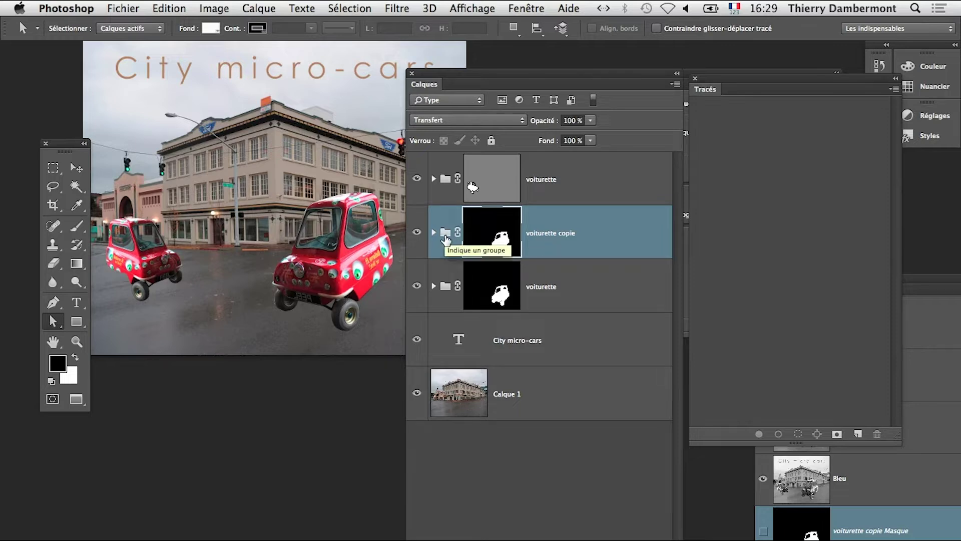
# Convert the voiturette copie group to a smart object and rasterise it into a pixel layer
pyautogui.rightClick(591, 235)
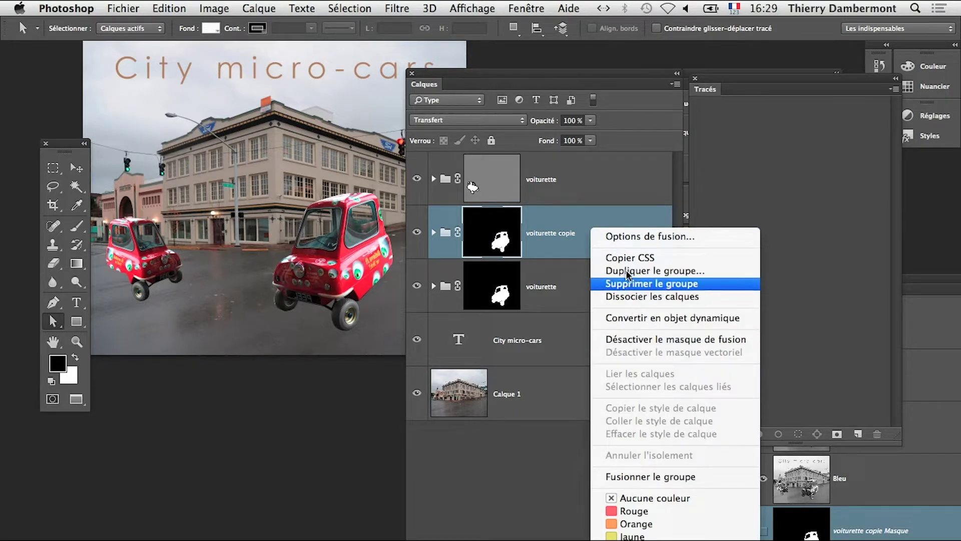
pyautogui.click(640, 321)
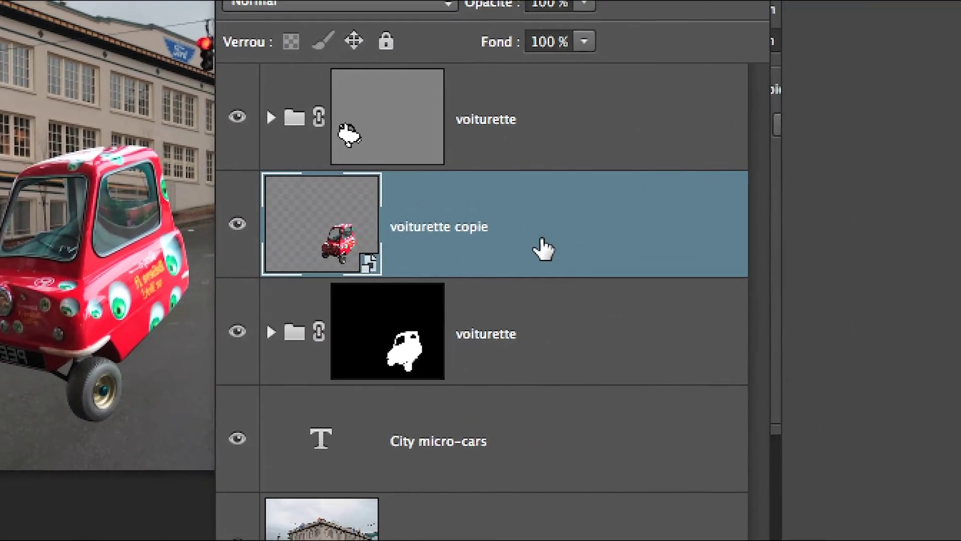
pyautogui.rightClick(543, 249)
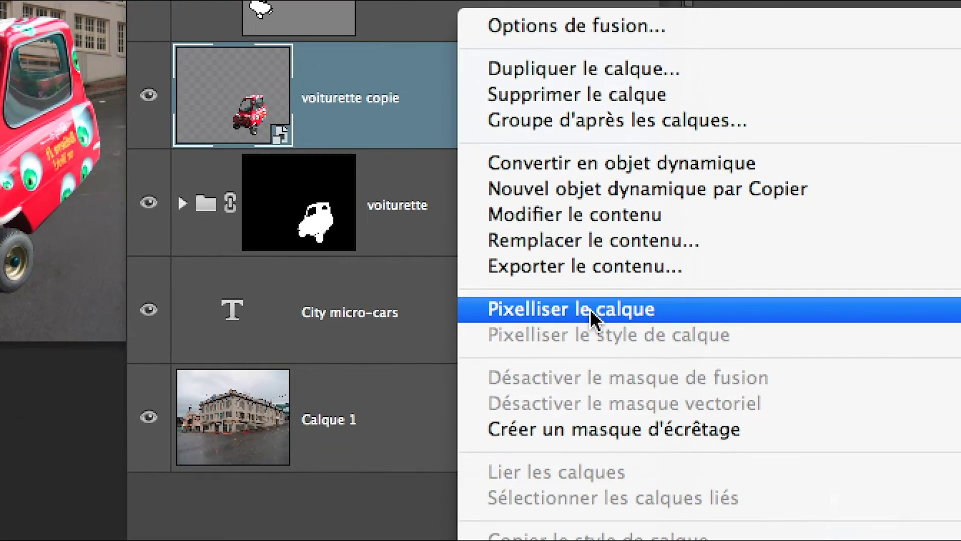
pyautogui.click(633, 407)
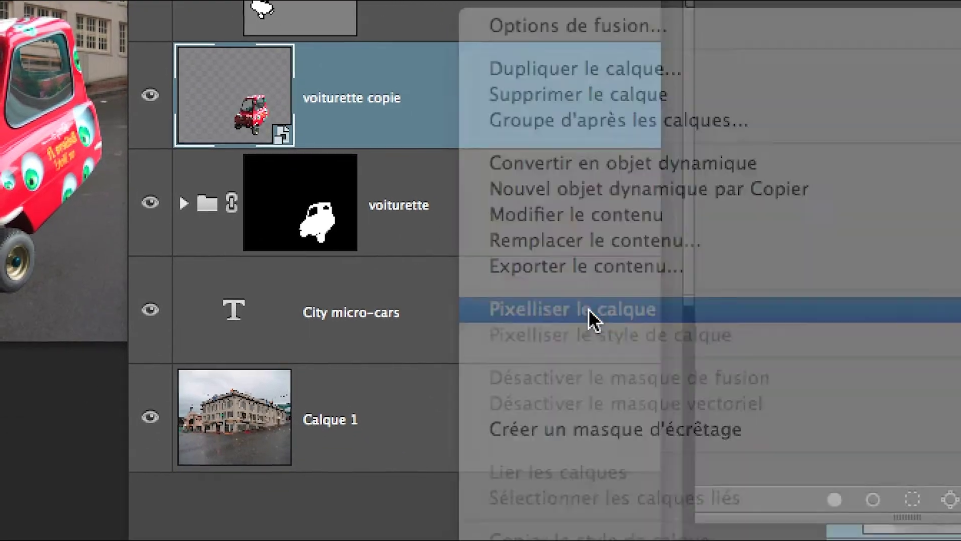
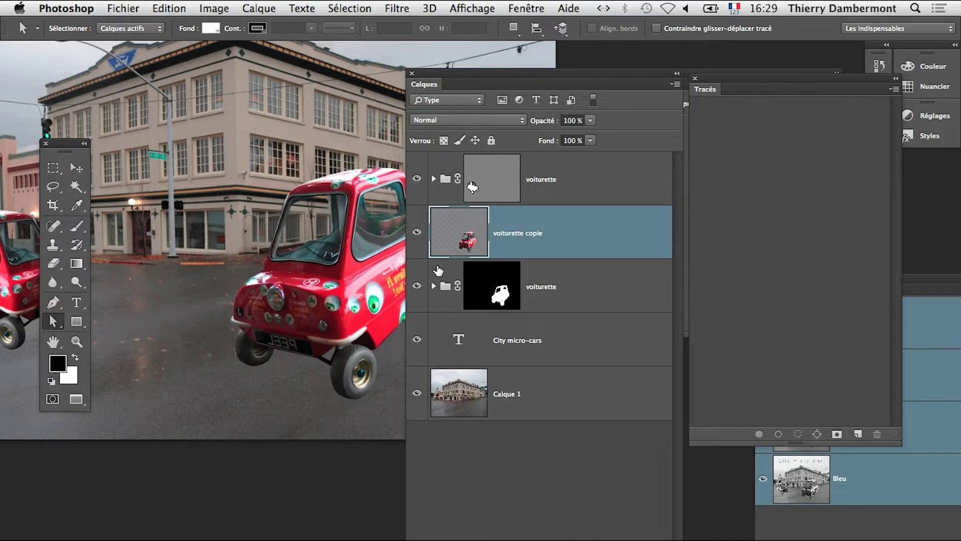
pyautogui.moveTo(302, 185); pyautogui.dragTo(192, 170)
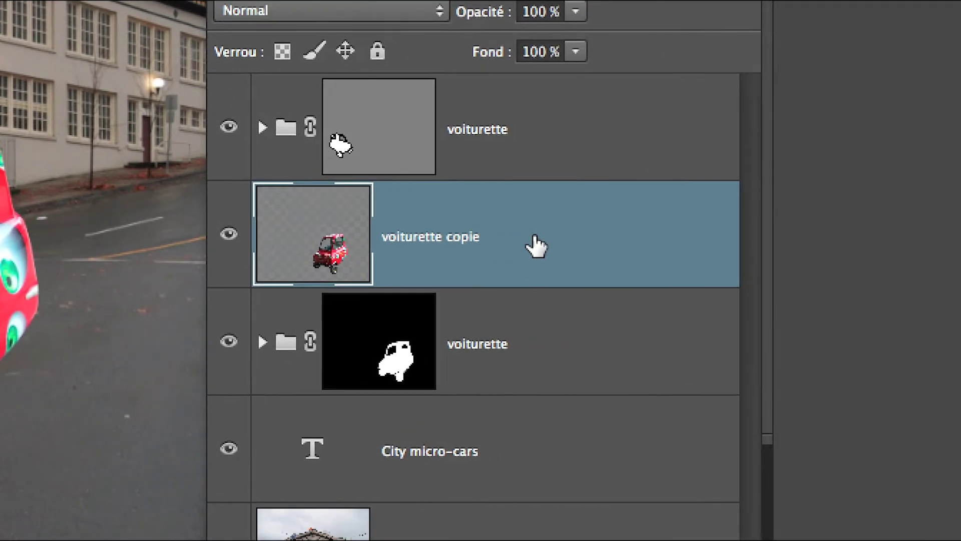
# Duplicate the rasterised voiturette copie layer and rename the duplicate "backup pour le flou"
pyautogui.moveTo(659, 234); pyautogui.dragTo(750, 454)
pyautogui.moveTo(566, 315); pyautogui.dragTo(582, 457)
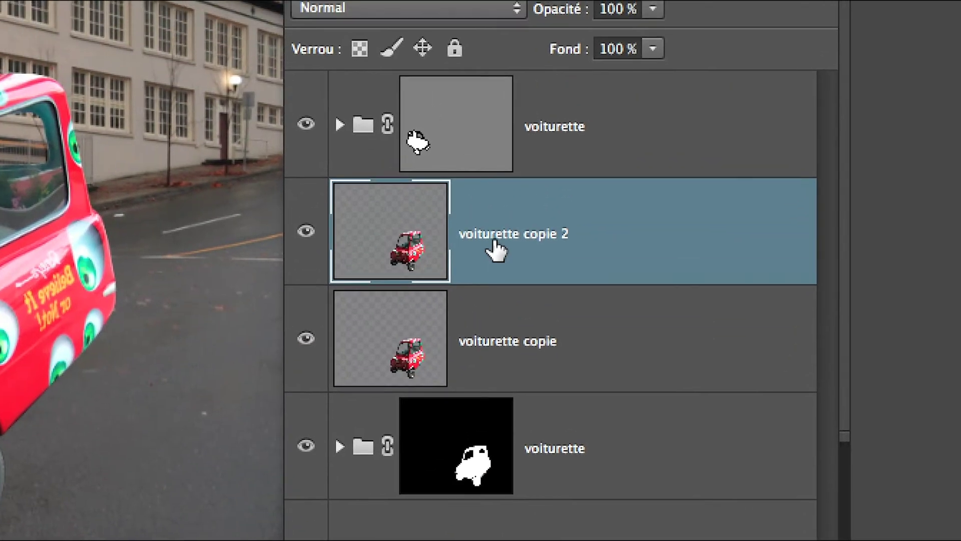
pyautogui.doubleClick(476, 72)
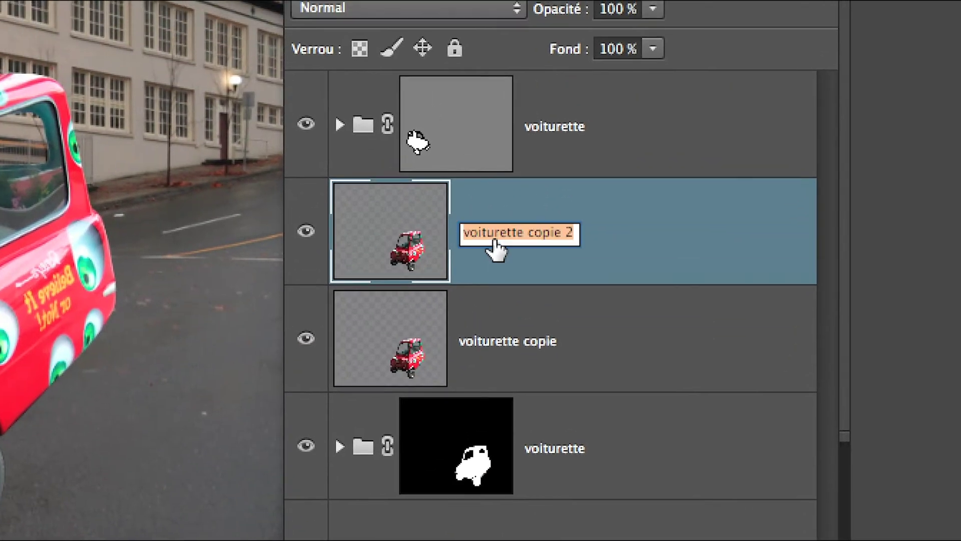
pyautogui.write('backup pour le fl')
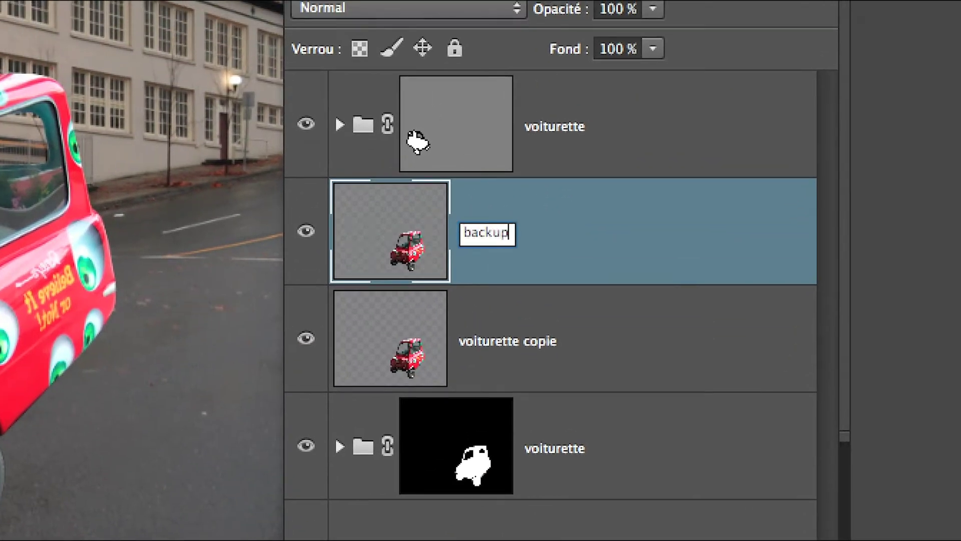
pyautogui.write('ou')
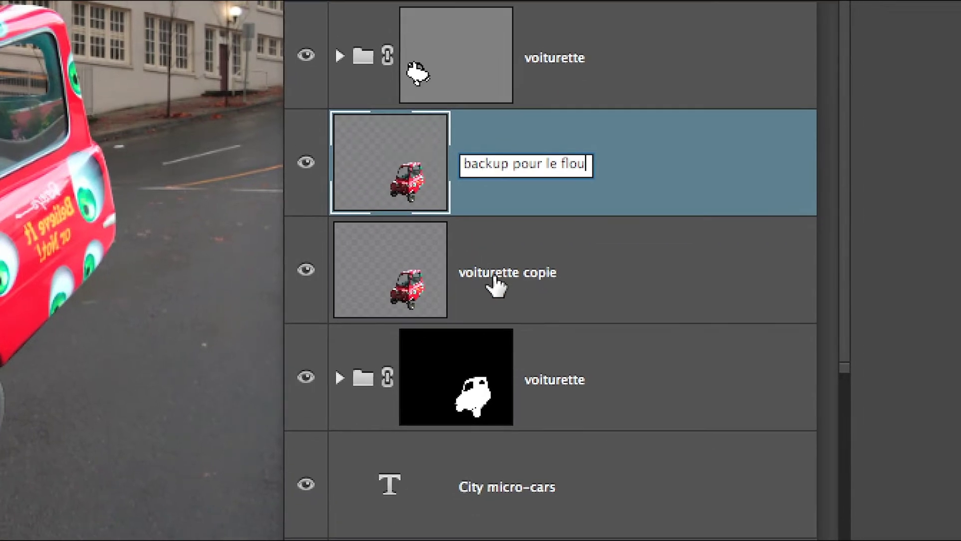
# Rename the original voiturette copie layer "pour le flou"
pyautogui.doubleClick(493, 342)
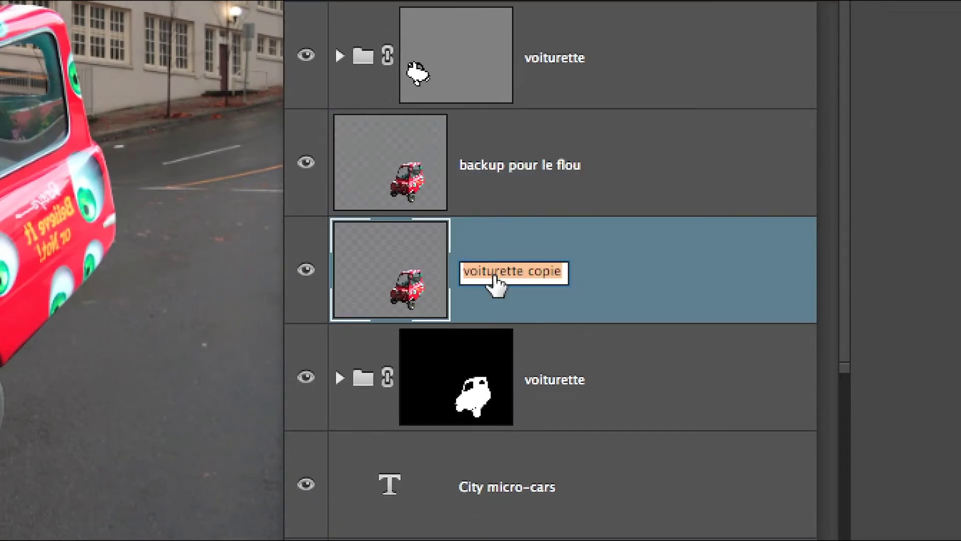
pyautogui.write('pour le flou')
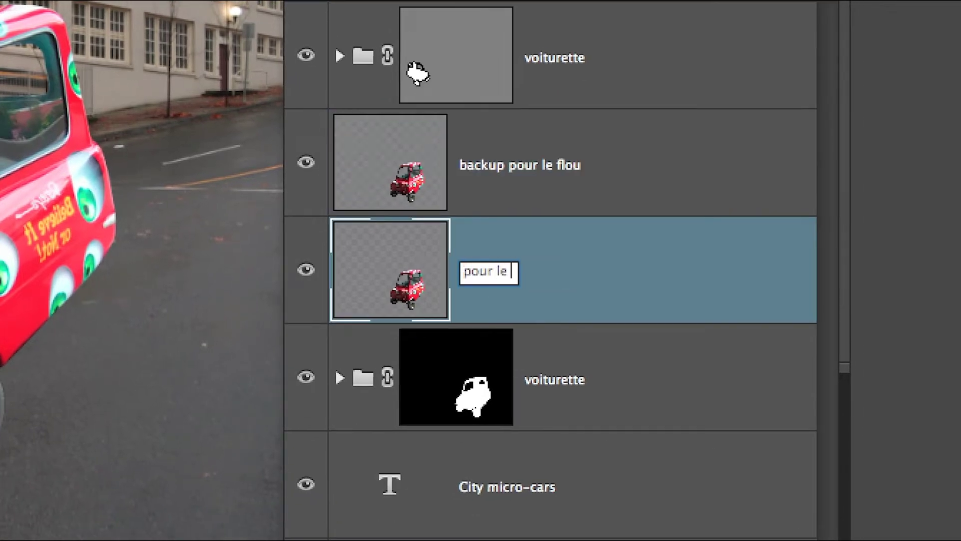
pyautogui.press('Return')
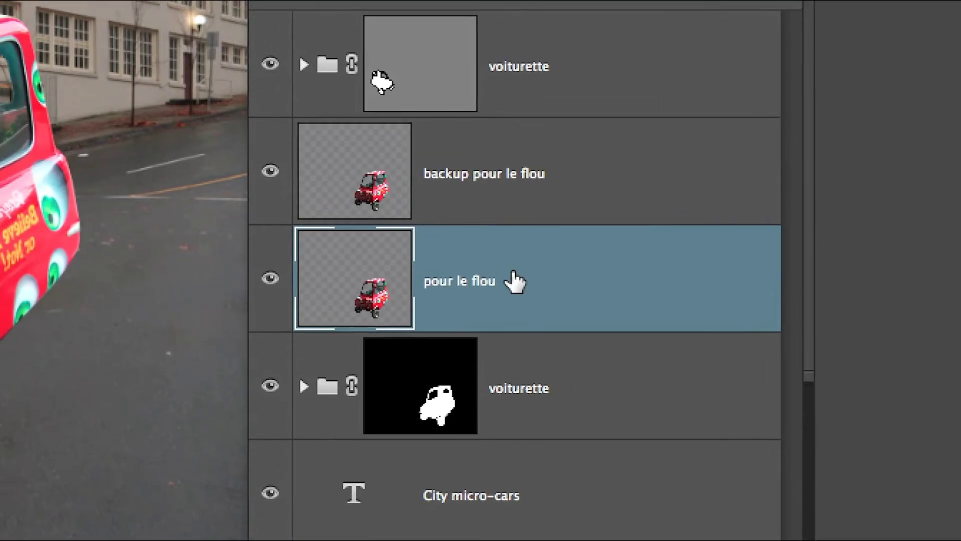
# Hide the backup pour le flou layer and make pour le flou the active layer
pyautogui.click(306, 162)
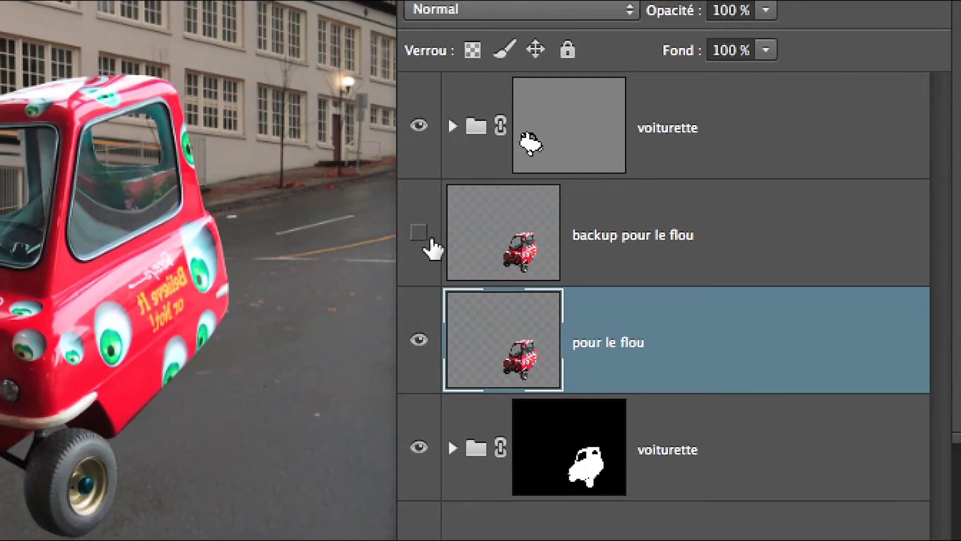
pyautogui.click(429, 240)
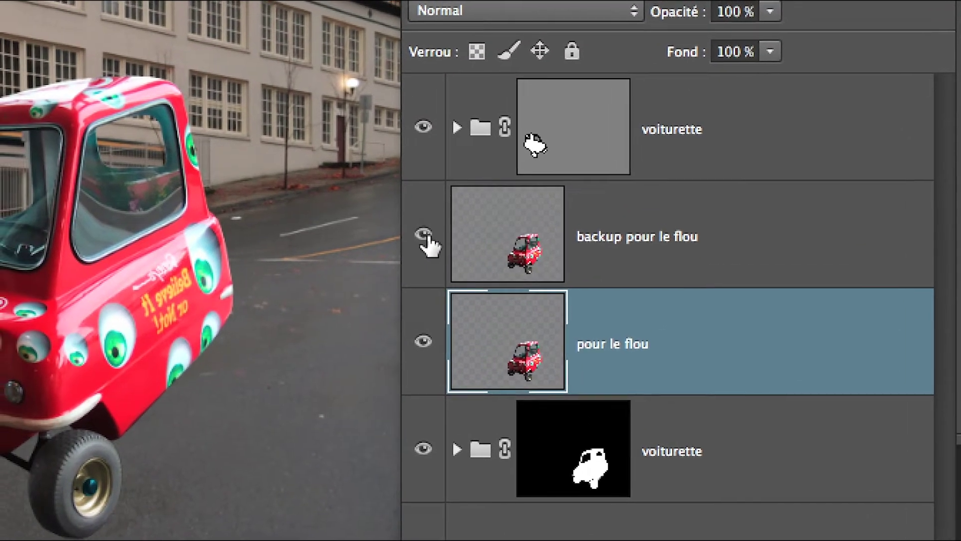
pyautogui.click(429, 239)
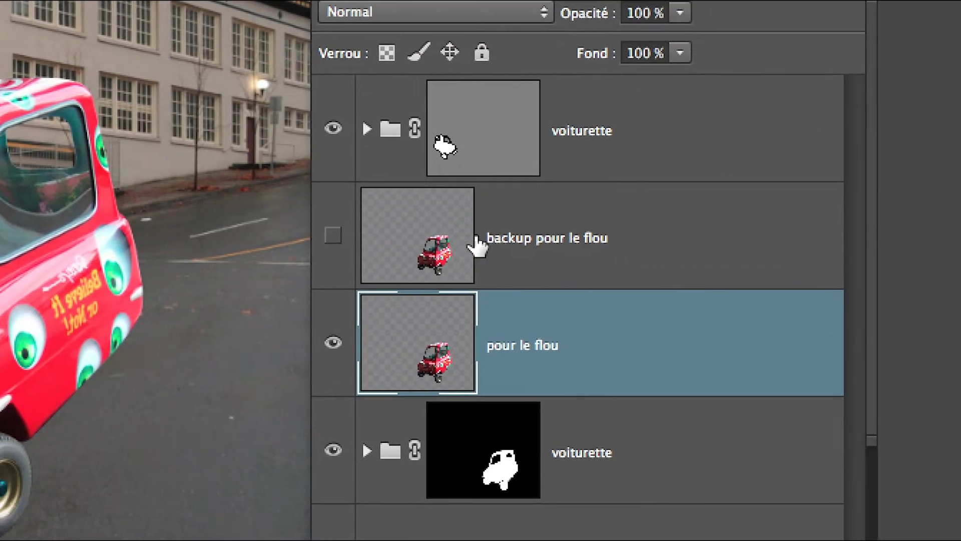
pyautogui.click(503, 250)
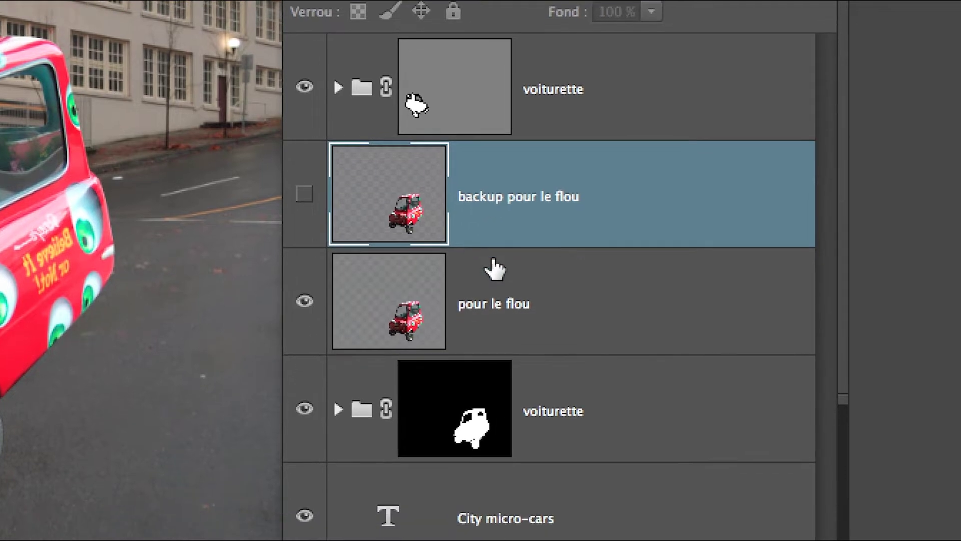
pyautogui.click(502, 329)
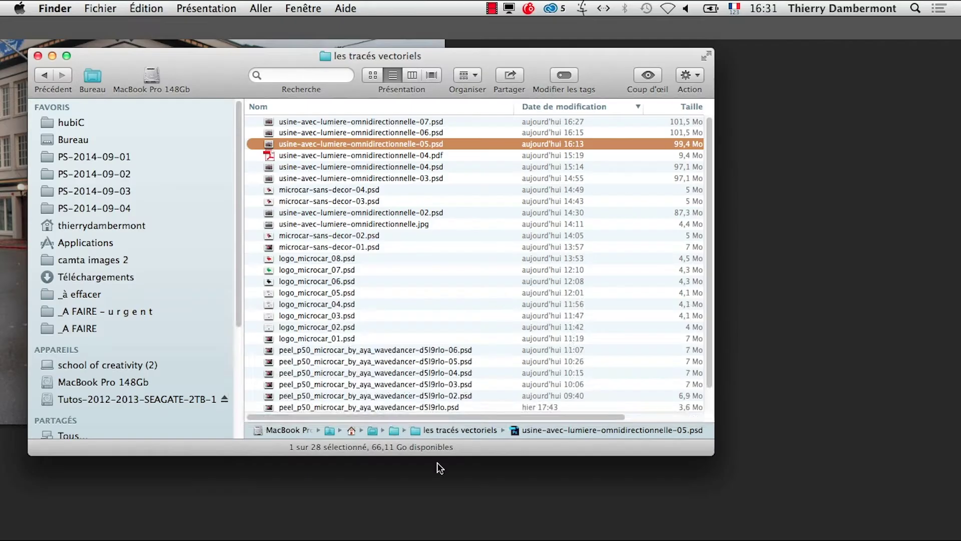
# Switch back to Photoshop and move the Calques panel clear of the image
pyautogui.press('super+Tab')
pyautogui.press('super+Tab')
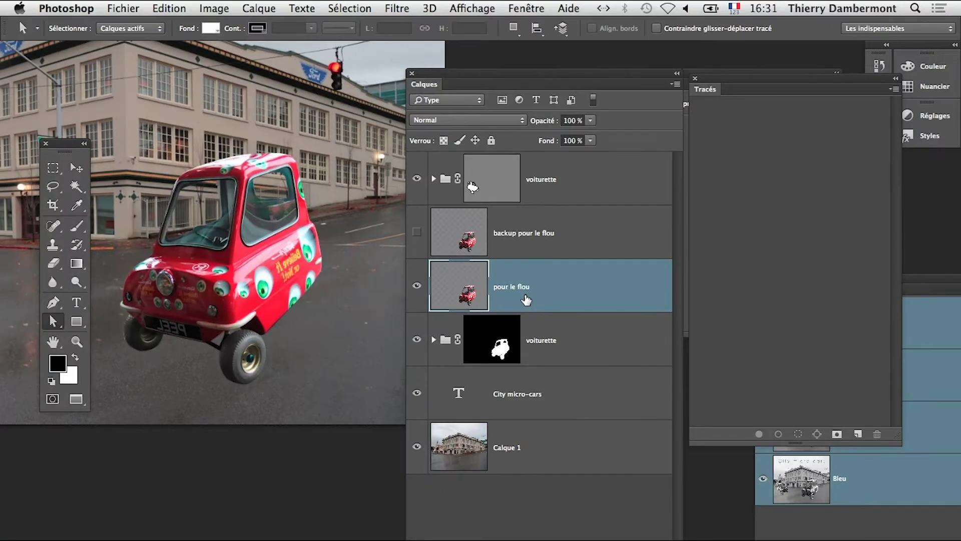
pyautogui.moveTo(528, 86); pyautogui.dragTo(599, 70)
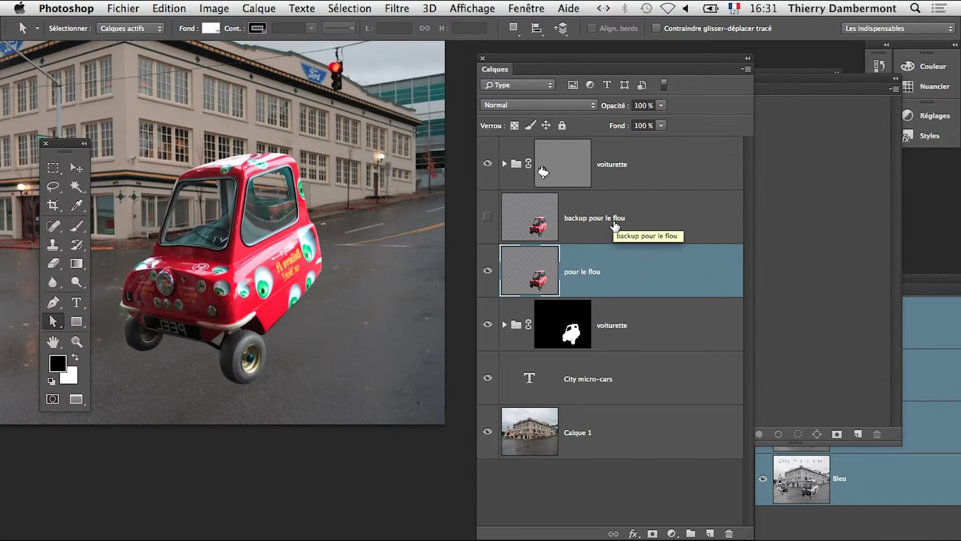
# Start a Flou directionnel filter on the pour le flou layer with a 28° angle and a distance of 688 pixels
pyautogui.click(393, 8)
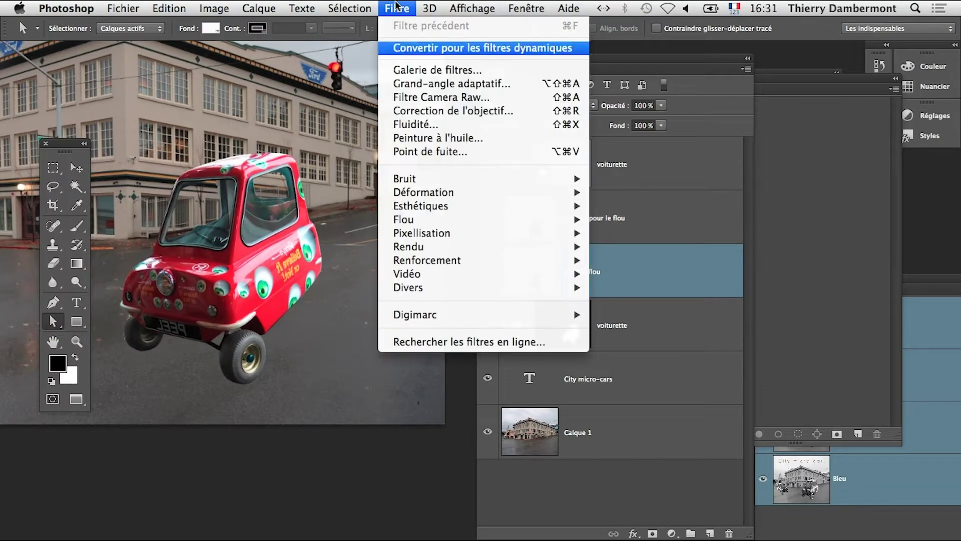
pyautogui.moveTo(440, 220)
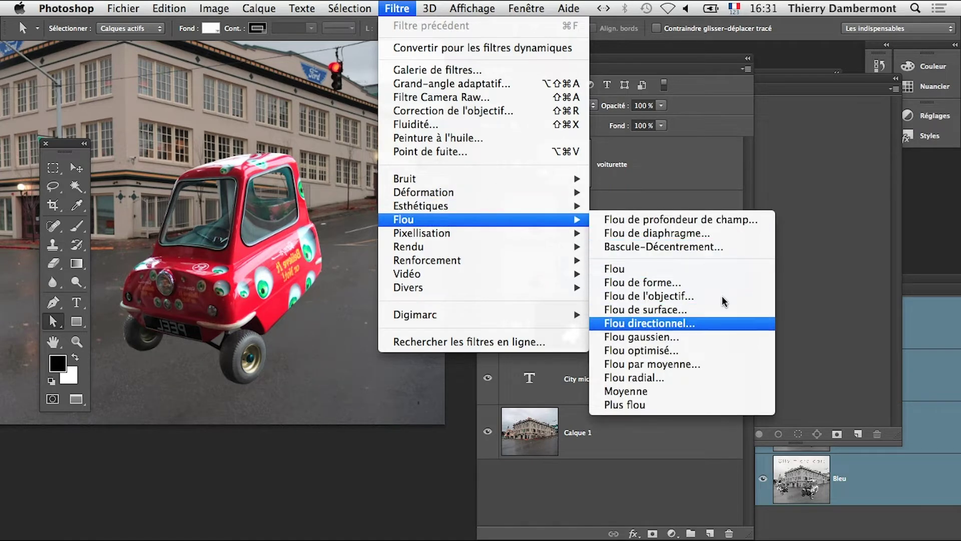
pyautogui.click(721, 323)
pyautogui.moveTo(507, 217); pyautogui.dragTo(487, 263)
pyautogui.moveTo(368, 516); pyautogui.dragTo(436, 516)
pyautogui.click(471, 461)
pyautogui.click(471, 460)
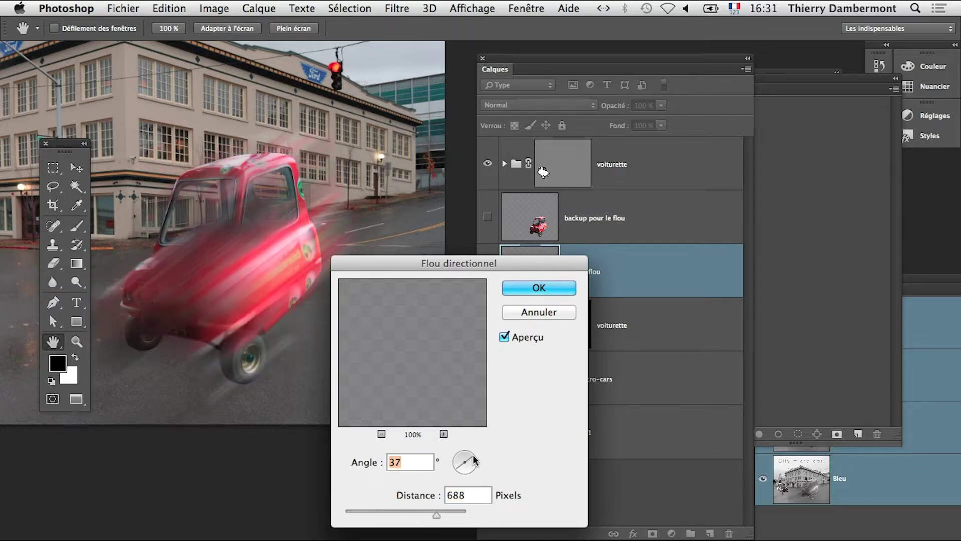
pyautogui.click(474, 461)
pyautogui.click(476, 458)
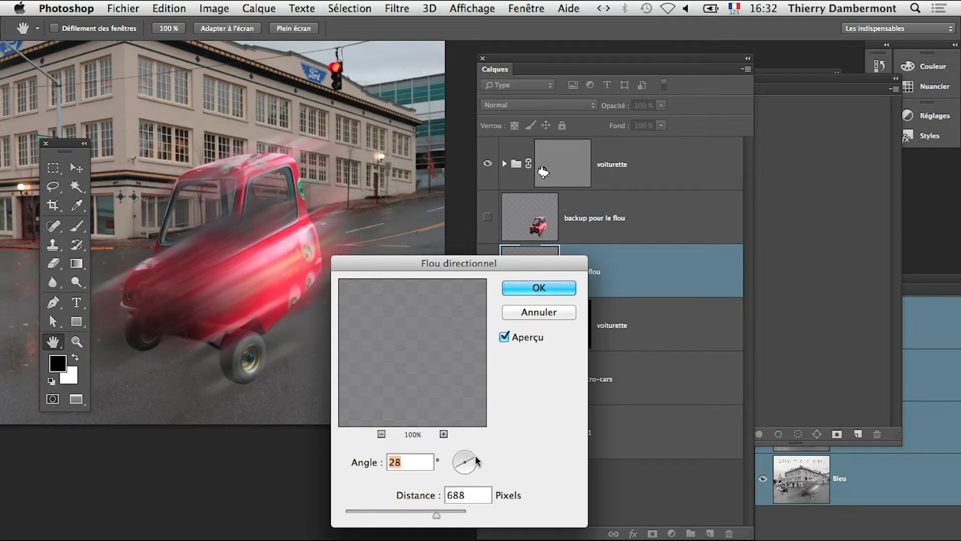
pyautogui.moveTo(388, 269); pyautogui.dragTo(465, 276)
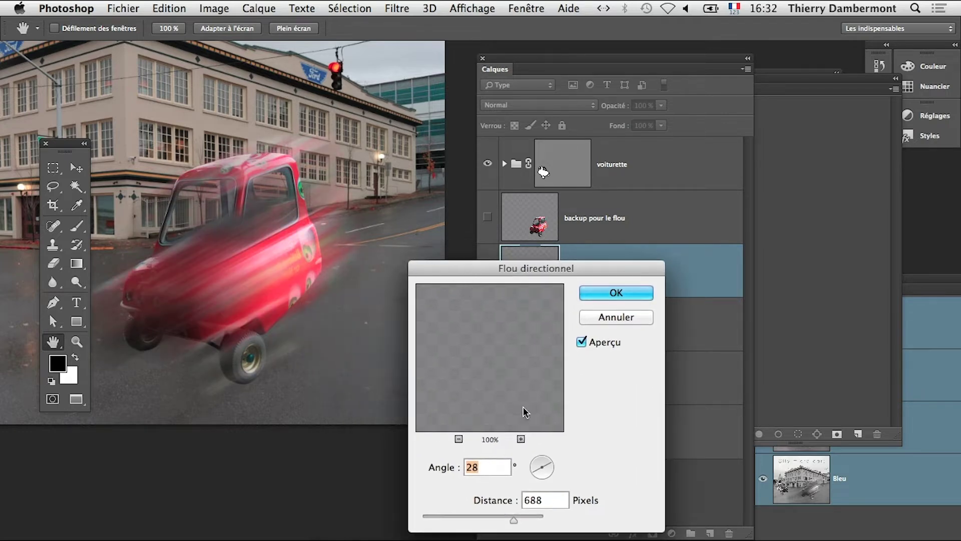
# Increase the Flou directionnel distance to 2000 pixels and check the blur preview around the larger car
pyautogui.moveTo(513, 519); pyautogui.dragTo(535, 522)
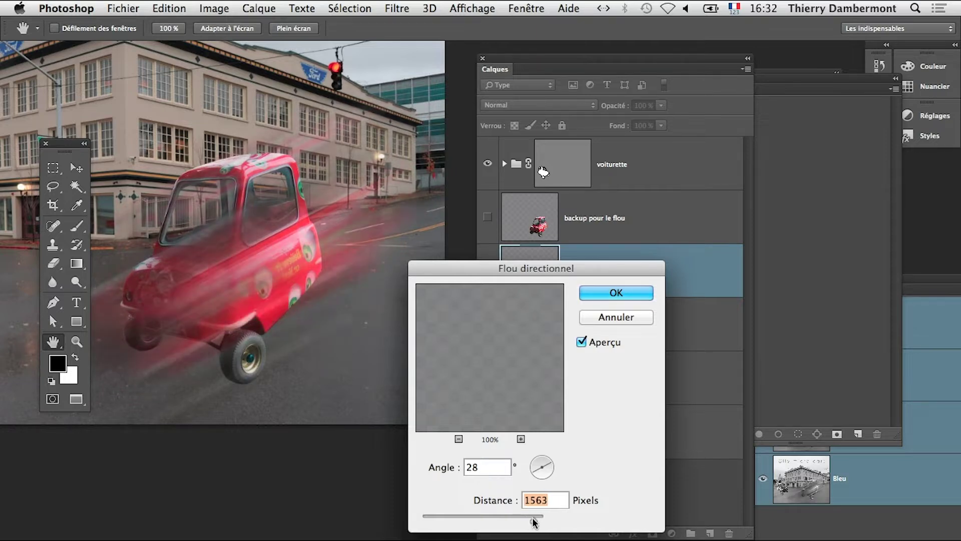
pyautogui.keyDown('alt'); pyautogui.click(248, 344); pyautogui.keyUp('alt')
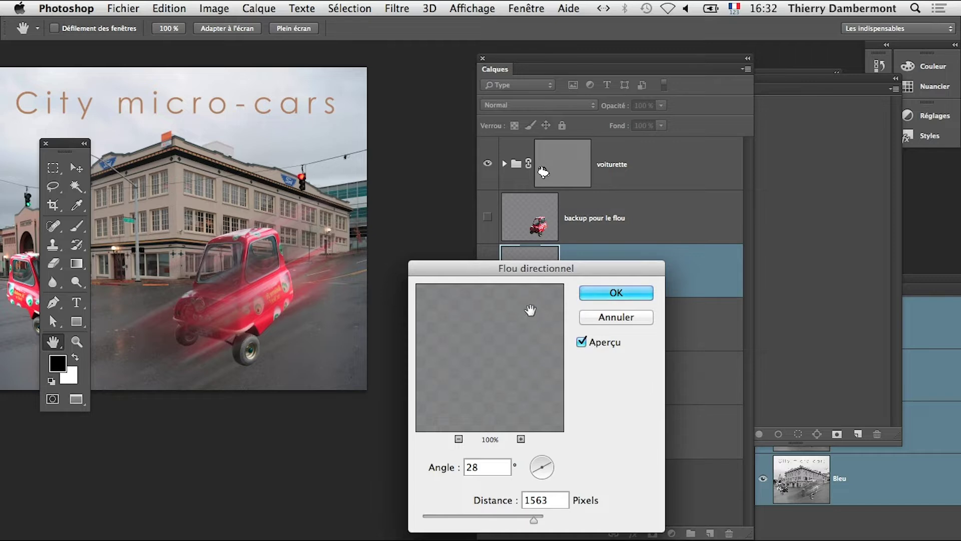
pyautogui.moveTo(538, 518); pyautogui.dragTo(553, 523)
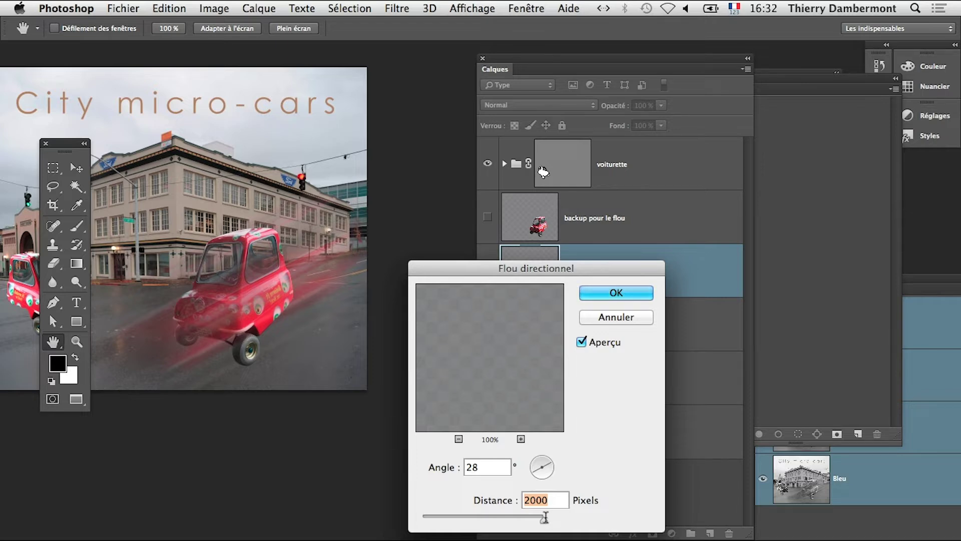
pyautogui.keyDown('super'); pyautogui.click(272, 290); pyautogui.keyUp('super')
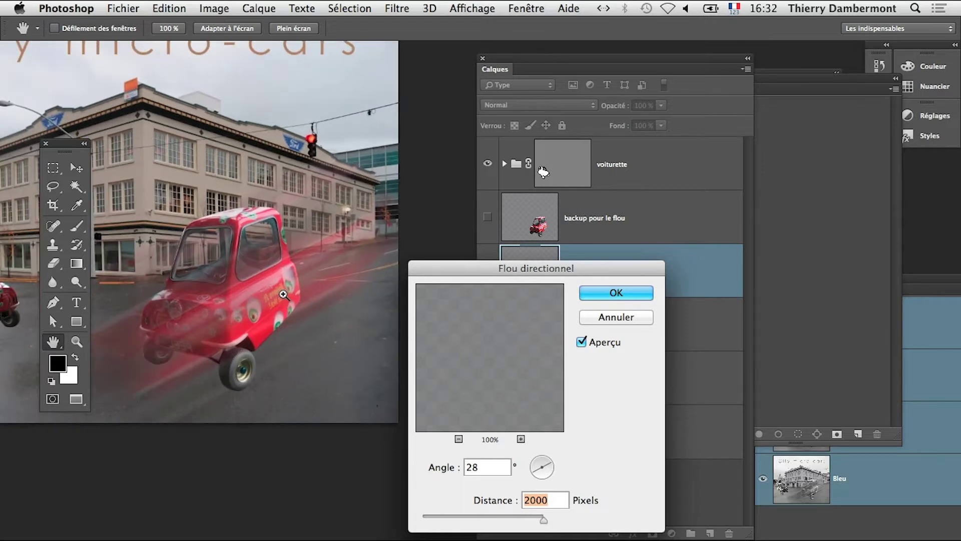
pyautogui.keyDown('super'); pyautogui.click(284, 295); pyautogui.keyUp('super')
pyautogui.keyDown('super'); pyautogui.click(278, 285); pyautogui.keyUp('super')
pyautogui.keyDown('super'); pyautogui.click(270, 275); pyautogui.keyUp('super')
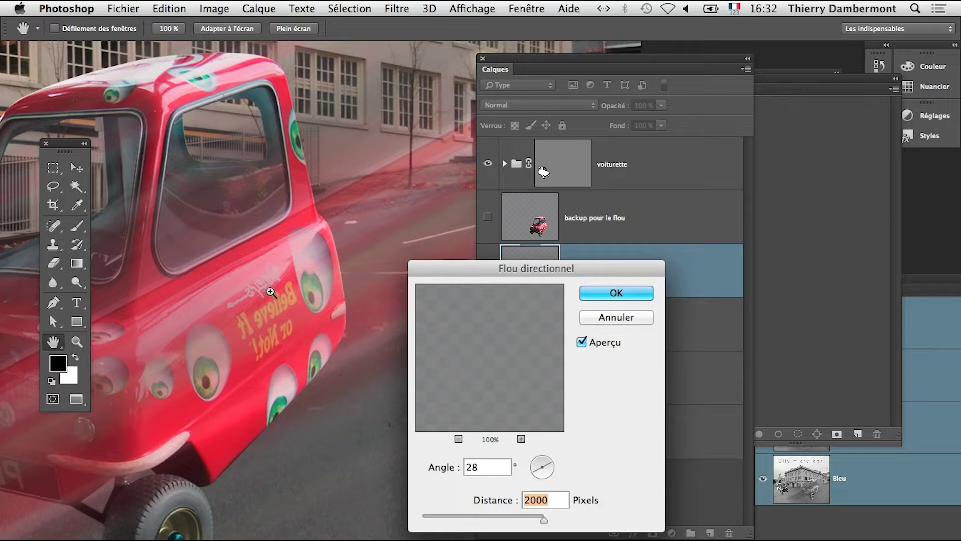
pyautogui.keyDown('alt'); pyautogui.click(266, 308); pyautogui.keyUp('alt')
pyautogui.keyDown('alt'); pyautogui.click(266, 310); pyautogui.keyUp('alt')
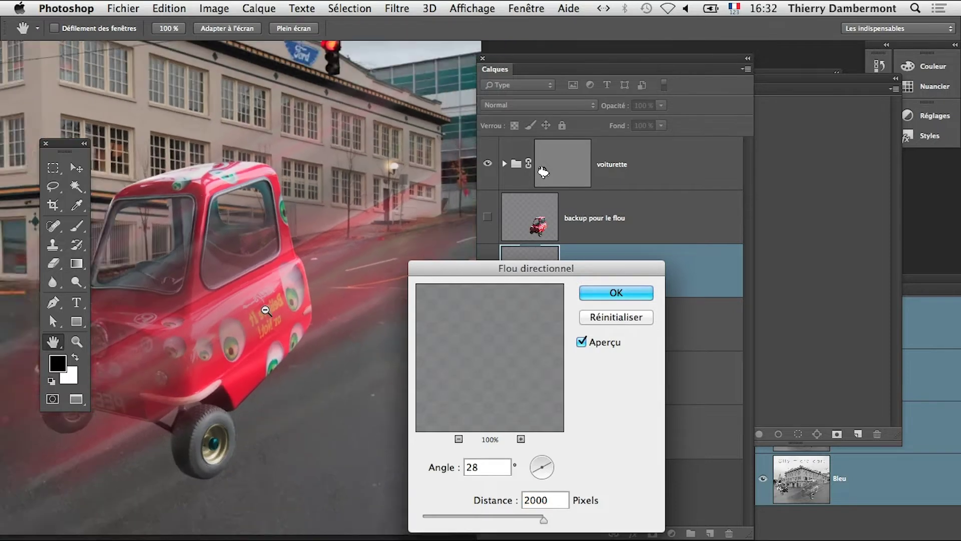
pyautogui.keyDown('alt'); pyautogui.click(267, 312); pyautogui.keyUp('alt')
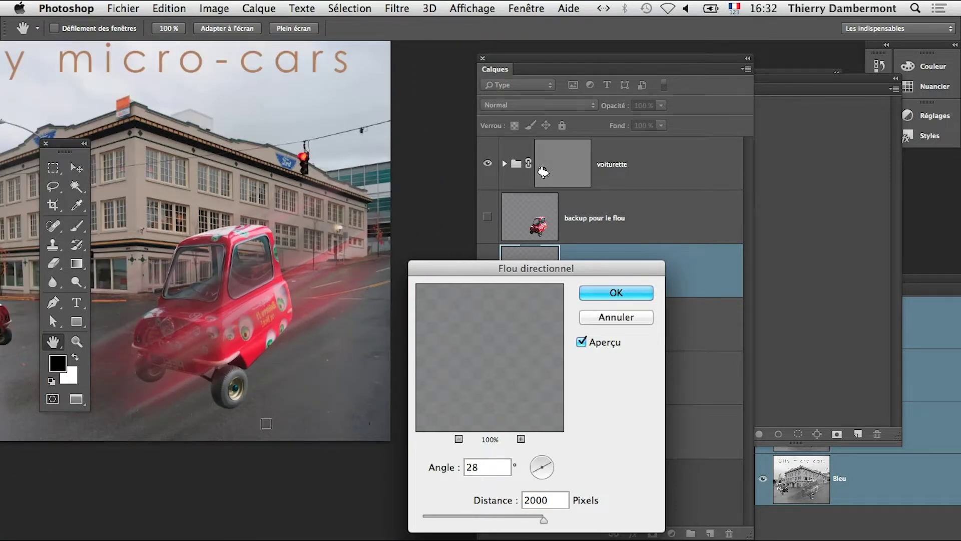
# Try Flou directionnel angles of 29°, 27° and 25° against the larger car's direction
pyautogui.doubleClick(496, 467)
pyautogui.write('29')
pyautogui.press('Tab')
pyautogui.doubleClick(478, 468)
pyautogui.write('27')
pyautogui.press('Tab')
pyautogui.doubleClick(473, 467)
pyautogui.write('25')
pyautogui.press('Tab')
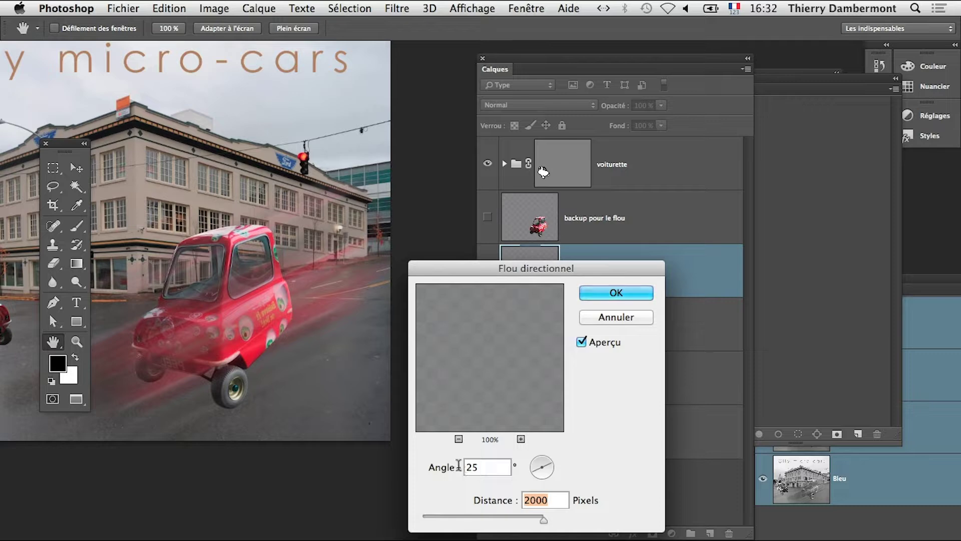
# Set the Flou directionnel angle to 24°, apply the filter and check the whole composition
pyautogui.hotkey('shift', 'Tab')
pyautogui.write('24')
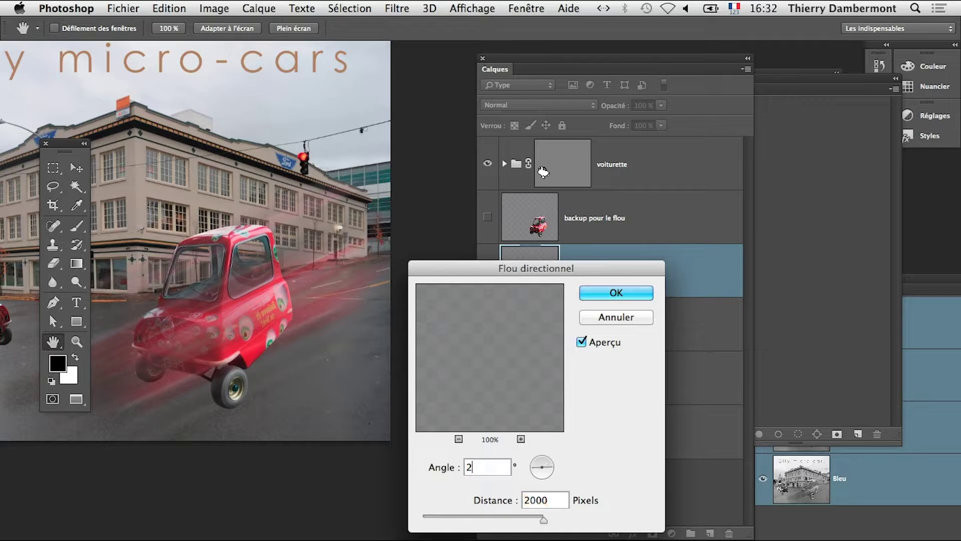
pyautogui.press('Tab')
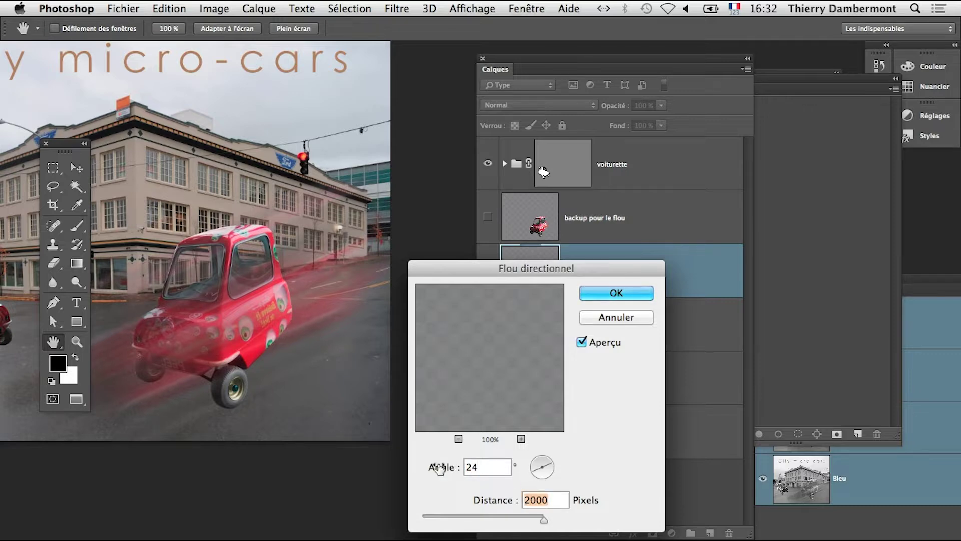
pyautogui.keyDown('super'); pyautogui.click(305, 320); pyautogui.keyUp('super')
pyautogui.keyDown('super'); pyautogui.click(298, 330); pyautogui.keyUp('super')
pyautogui.keyDown('alt'); pyautogui.keyDown('super'); pyautogui.click(297, 331); pyautogui.keyUp('super'); pyautogui.keyUp('alt')
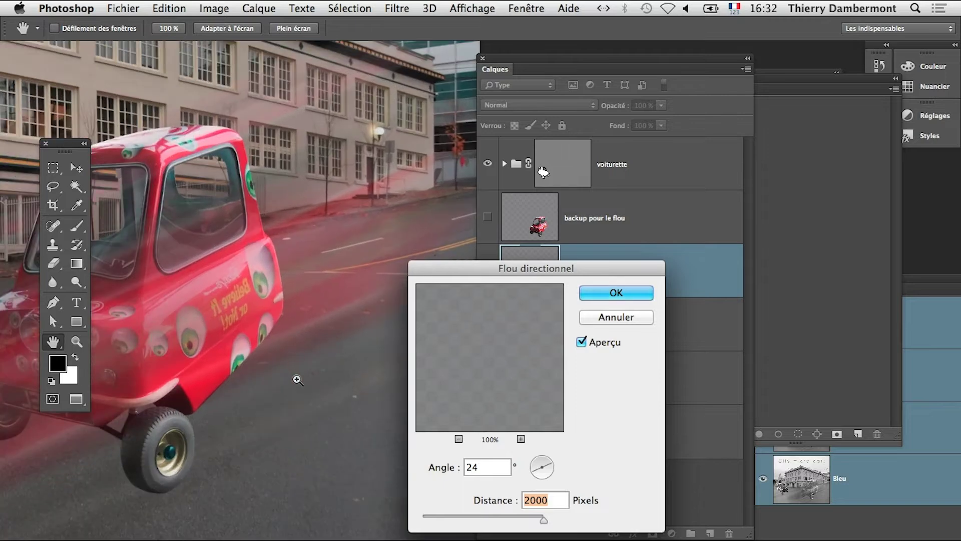
pyautogui.keyDown('alt'); pyautogui.keyDown('super'); pyautogui.click(299, 396); pyautogui.keyUp('super'); pyautogui.keyUp('alt')
pyautogui.keyDown('alt'); pyautogui.keyDown('super'); pyautogui.click(296, 398); pyautogui.keyUp('super'); pyautogui.keyUp('alt')
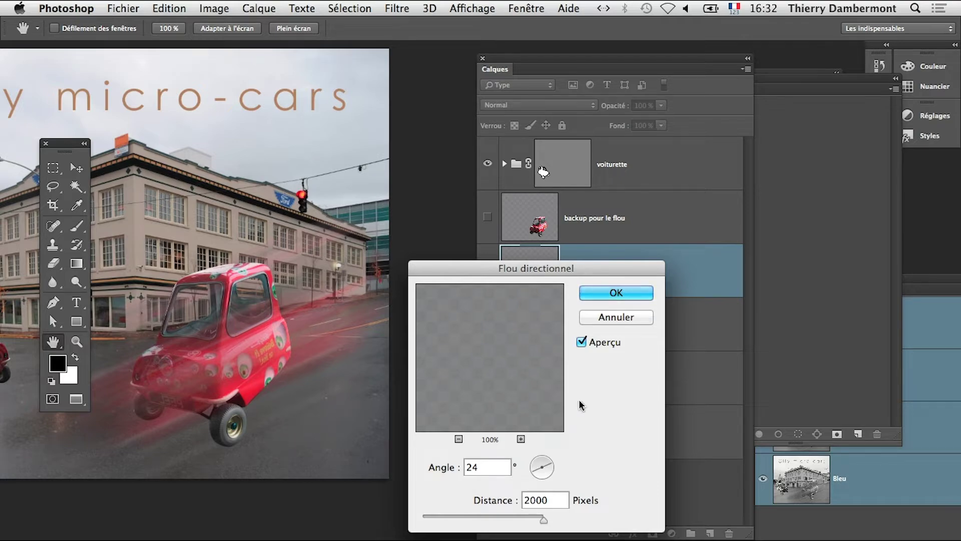
pyautogui.click(600, 295)
pyautogui.moveTo(553, 287); pyautogui.dragTo(551, 287)
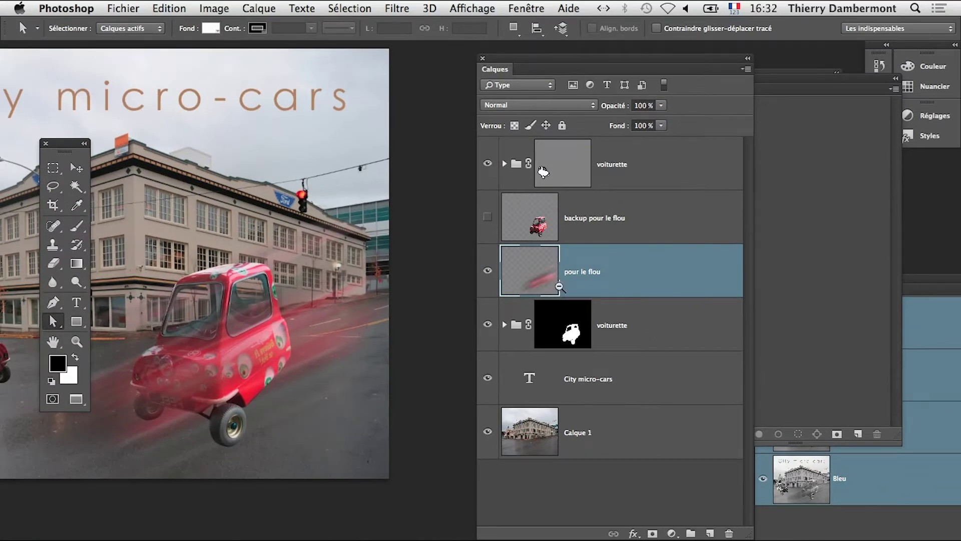
pyautogui.keyDown('alt'); pyautogui.click(352, 334); pyautogui.keyUp('alt')
pyautogui.keyDown('alt'); pyautogui.click(350, 335); pyautogui.keyUp('alt')
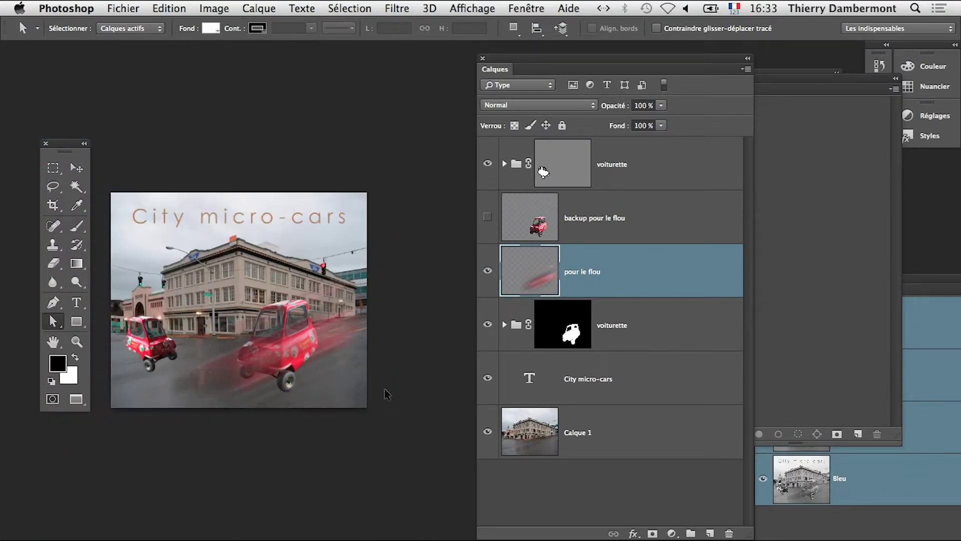
pyautogui.press('super+Tab')
pyautogui.press('super+Tab')
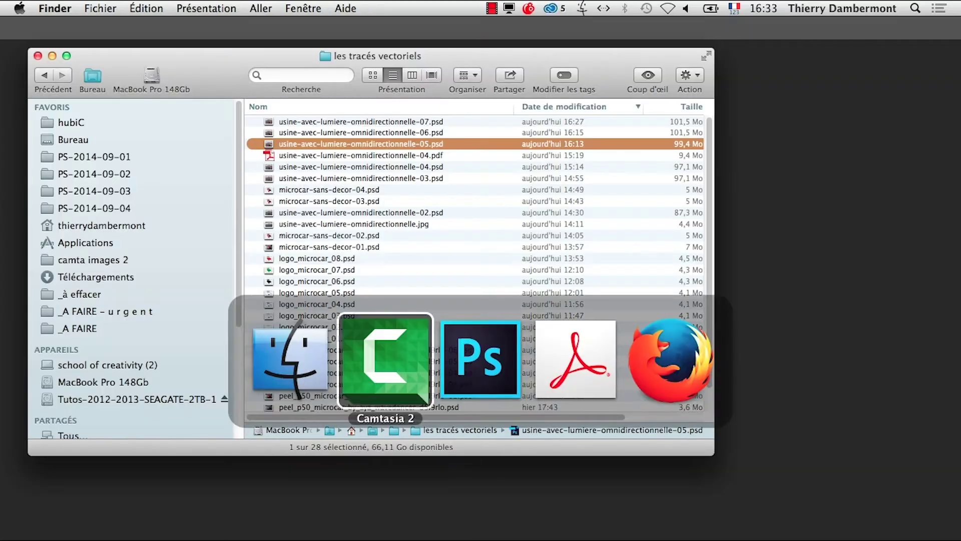
pyautogui.press('super+Tab')
pyautogui.click(401, 380)
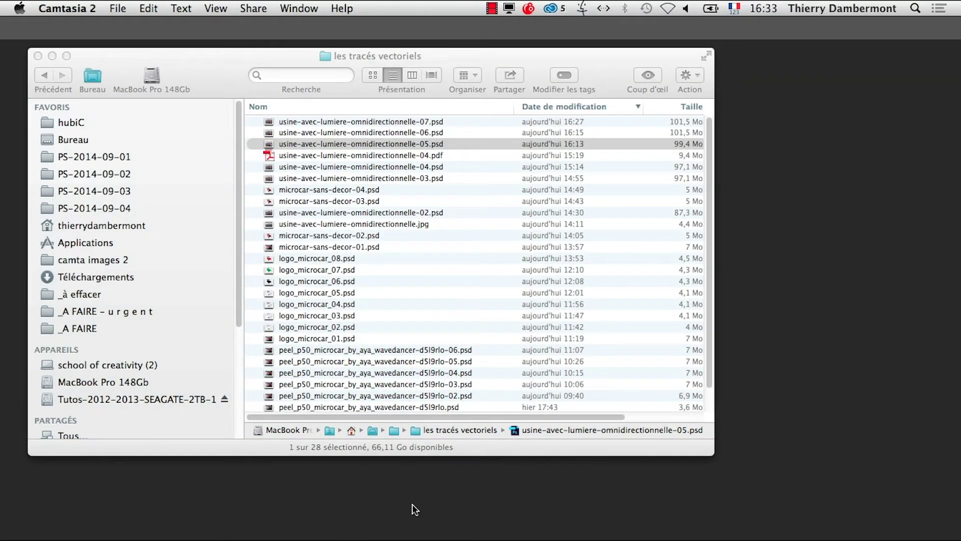
# Switch to Photoshop and examine up close the directional blur trail behind the larger car on the pour le flou layer
pyautogui.press('super+Tab')
pyautogui.press('Tab')
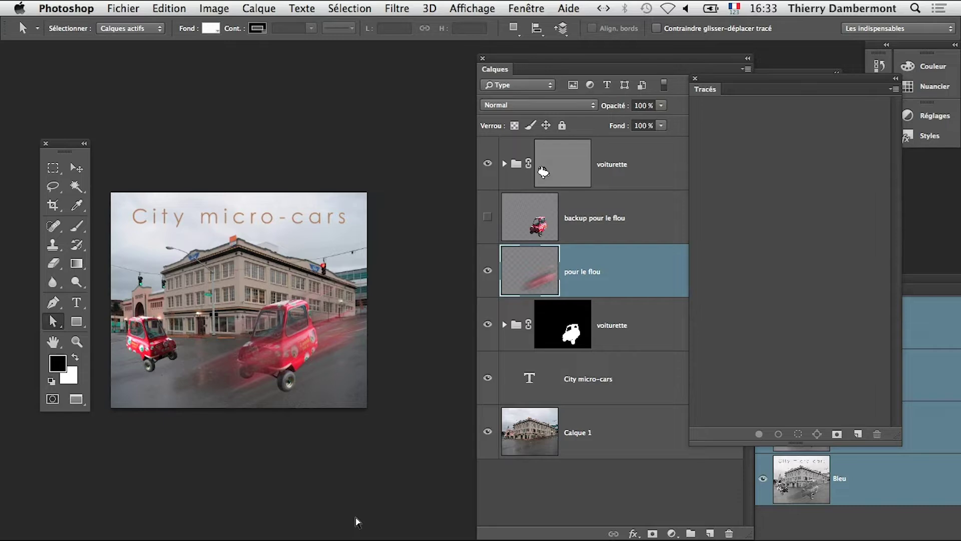
pyautogui.keyDown('ctrl'); pyautogui.click(305, 352); pyautogui.keyUp('ctrl')
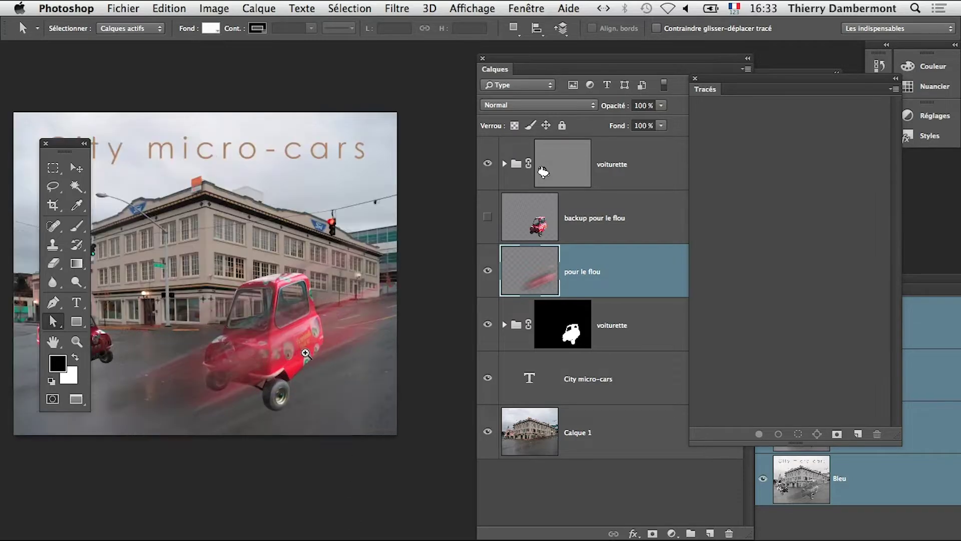
pyautogui.keyDown('ctrl'); pyautogui.click(306, 353); pyautogui.keyUp('ctrl')
pyautogui.keyDown('ctrl'); pyautogui.click(313, 348); pyautogui.keyUp('ctrl')
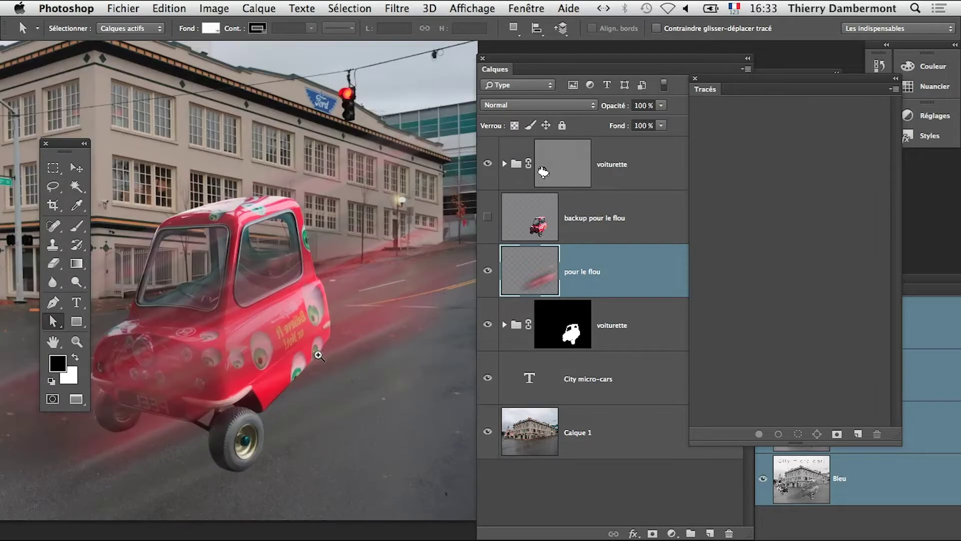
pyautogui.moveTo(329, 369); pyautogui.dragTo(284, 401)
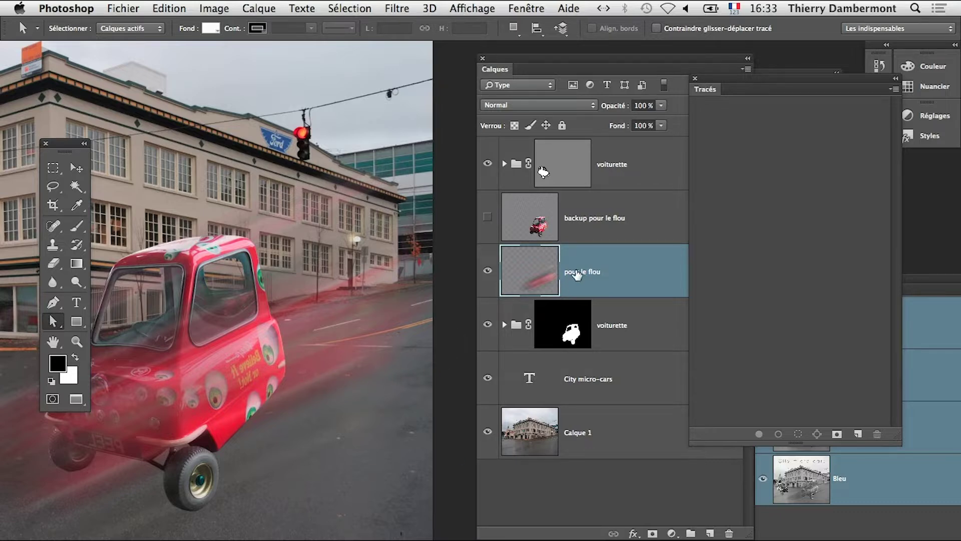
pyautogui.scroll(2, 328, 344)
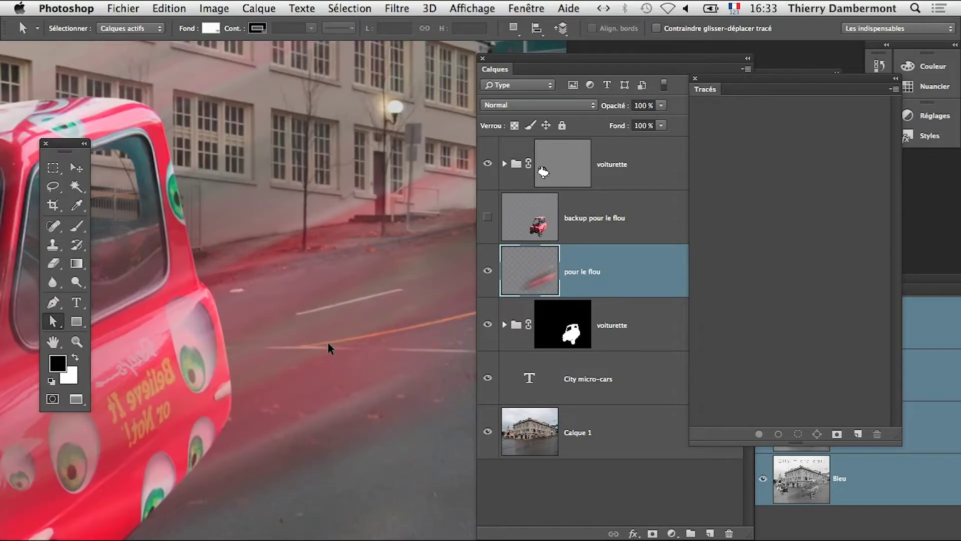
pyautogui.scroll(-3, 328, 343)
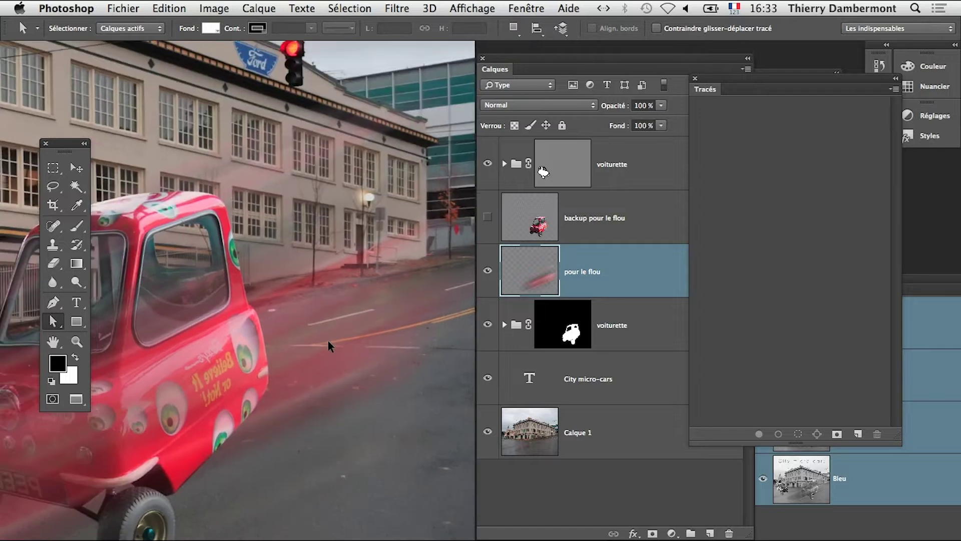
# Set the blending mode of the "pour le flou" layer to Eclaircir
pyautogui.scroll(-1, 329, 341)
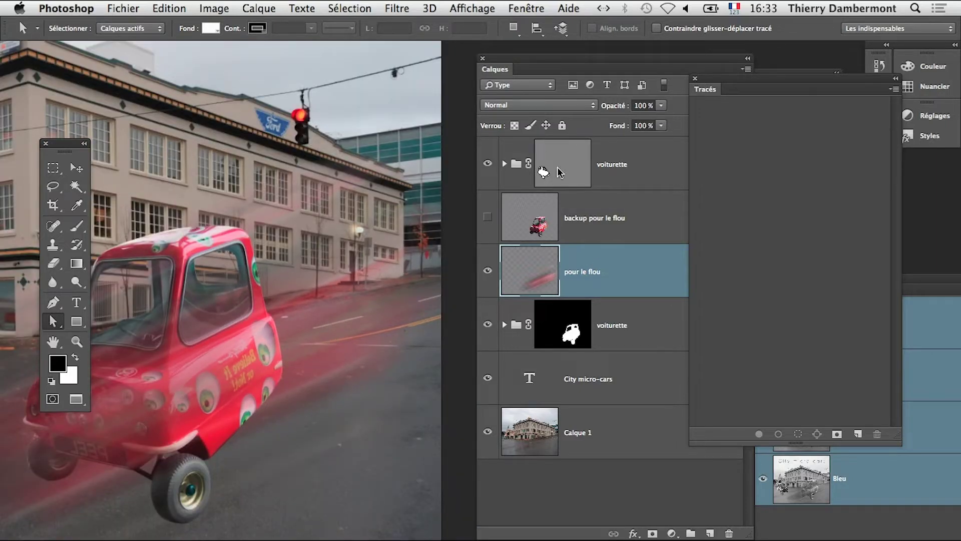
pyautogui.click(540, 66)
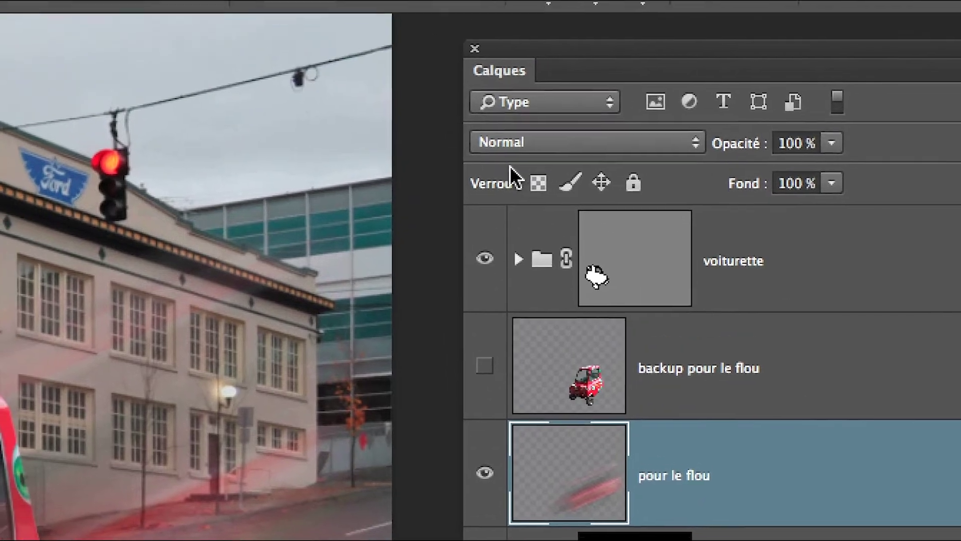
pyautogui.click(469, 153)
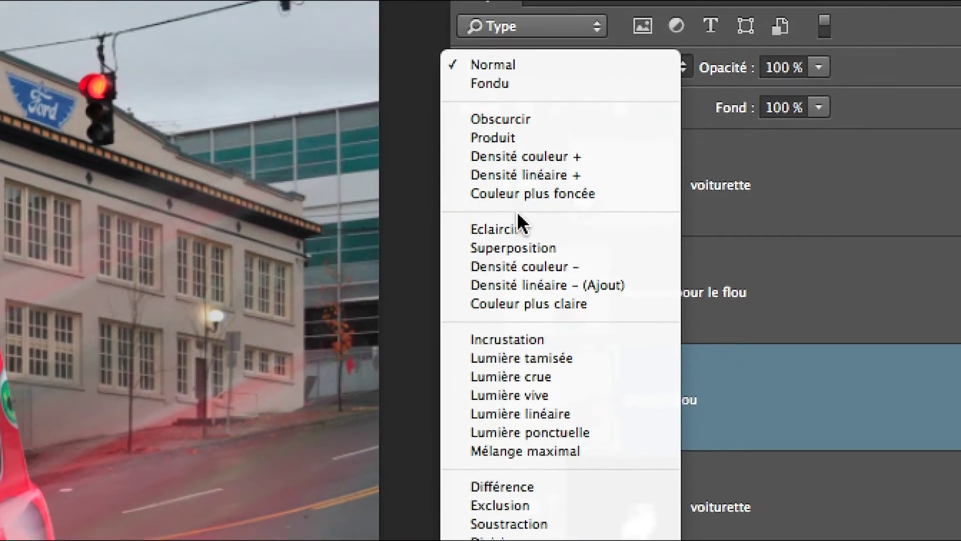
pyautogui.click(519, 227)
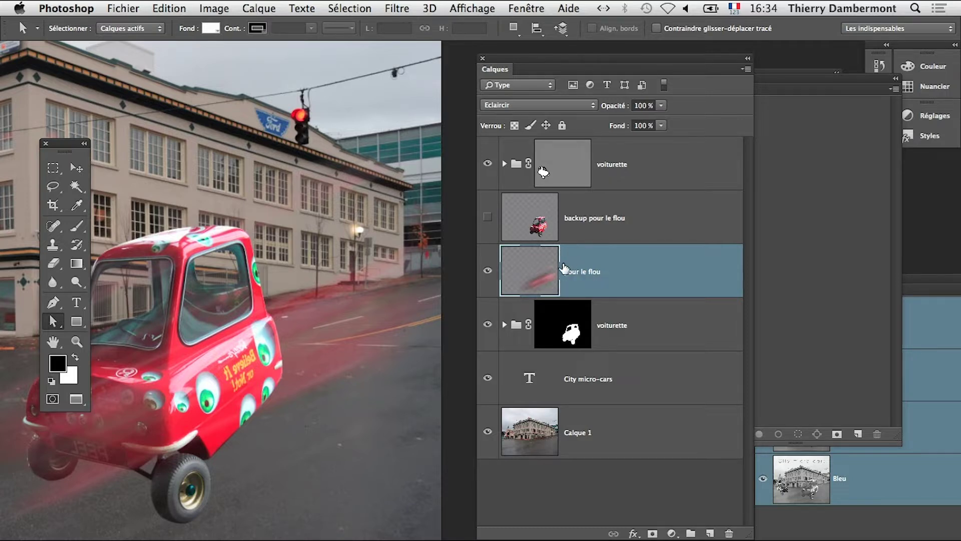
# Display the on-screen keyboard viewer clear of the layer list, examine its modifier, plus and minus keys, and close it
pyautogui.click(732, 9)
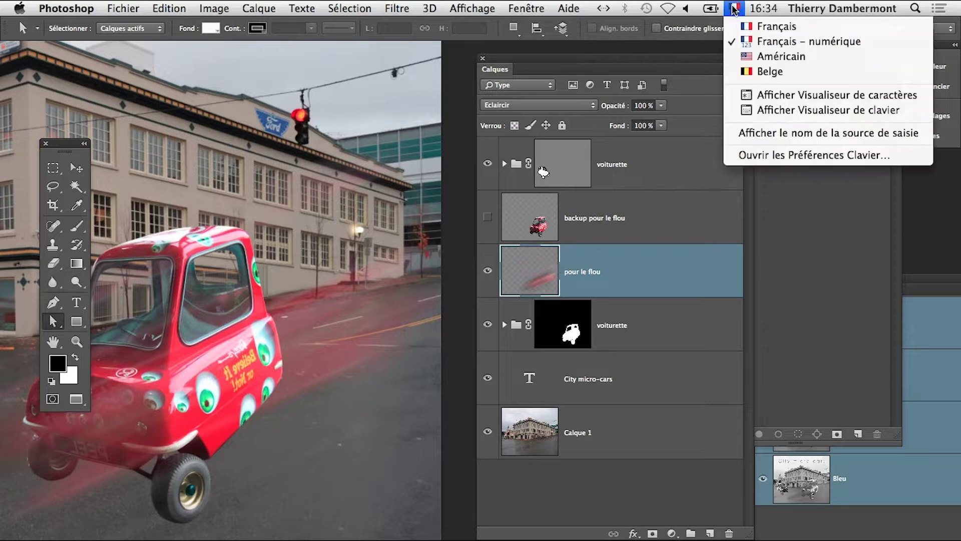
pyautogui.click(760, 108)
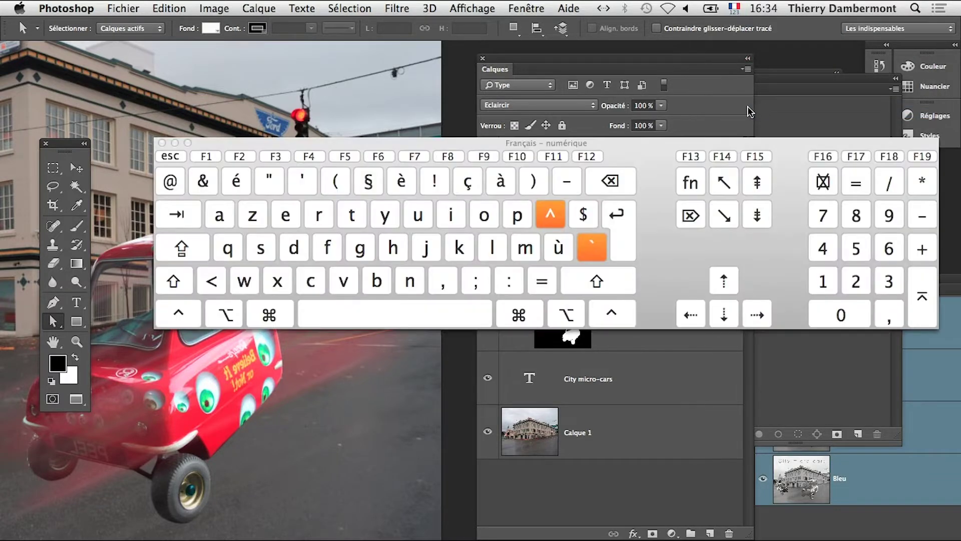
pyautogui.moveTo(400, 143); pyautogui.dragTo(324, 144)
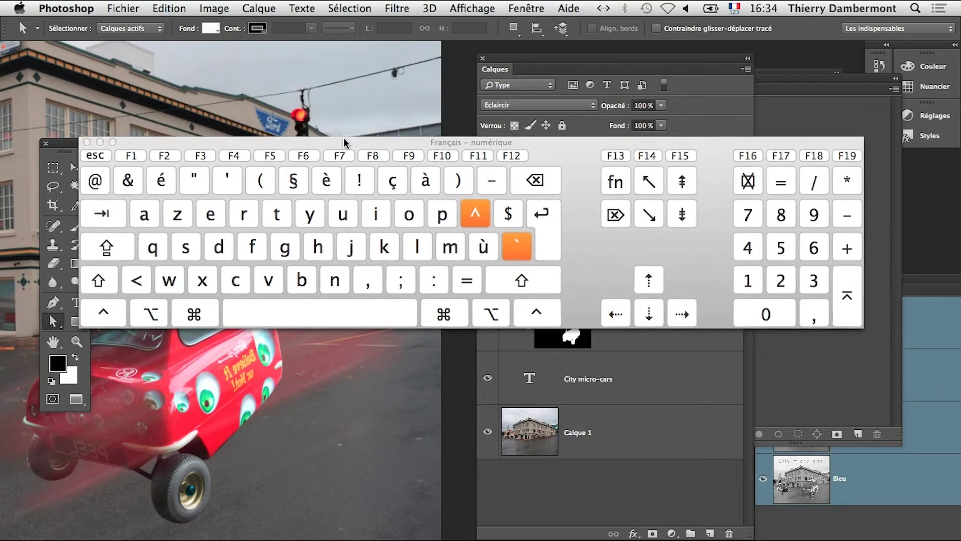
pyautogui.moveTo(189, 142); pyautogui.dragTo(233, 292)
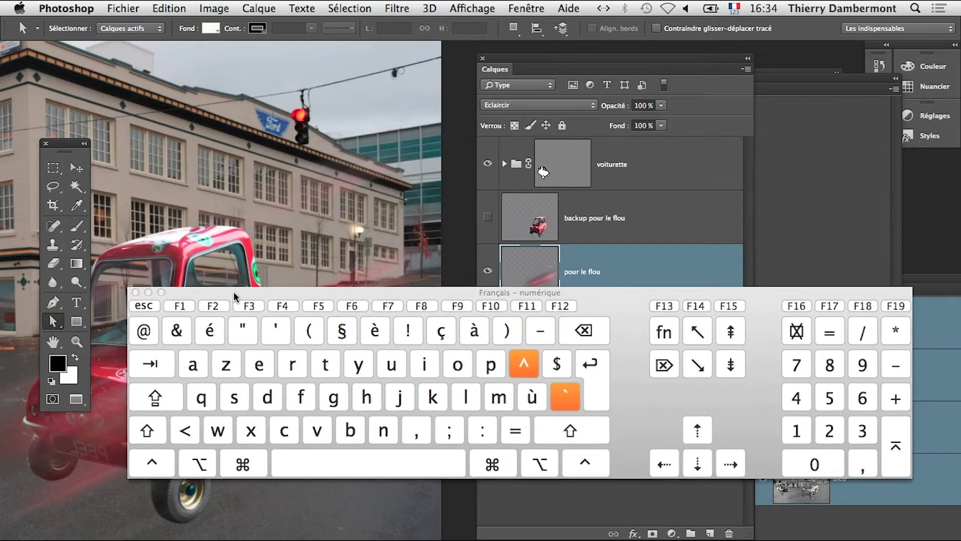
pyautogui.press('alt')
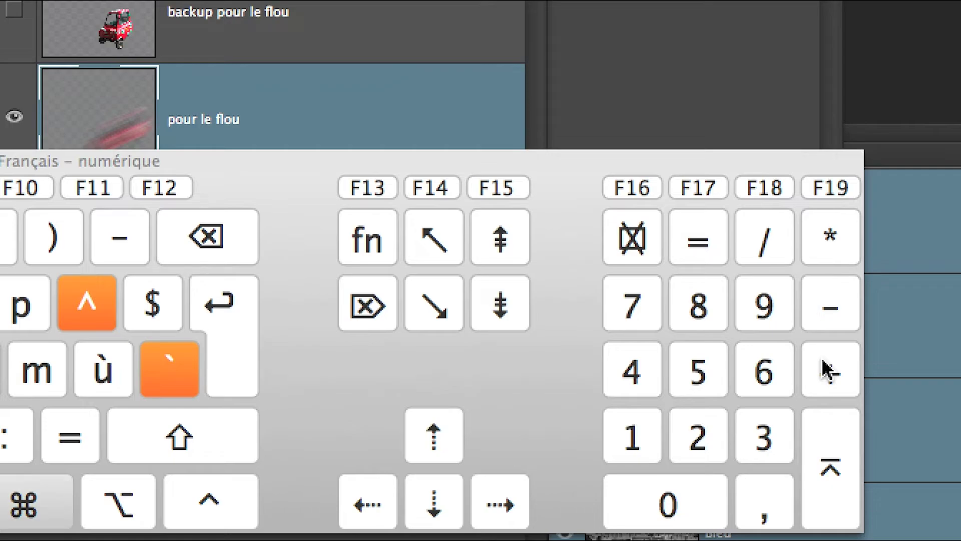
pyautogui.press('alt')
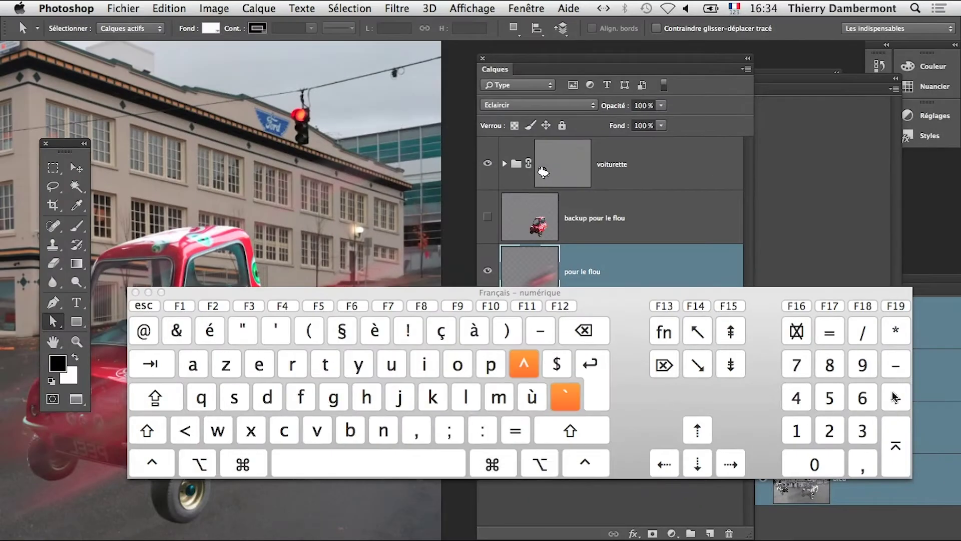
pyautogui.click(135, 292)
pyautogui.press('super+Tab')
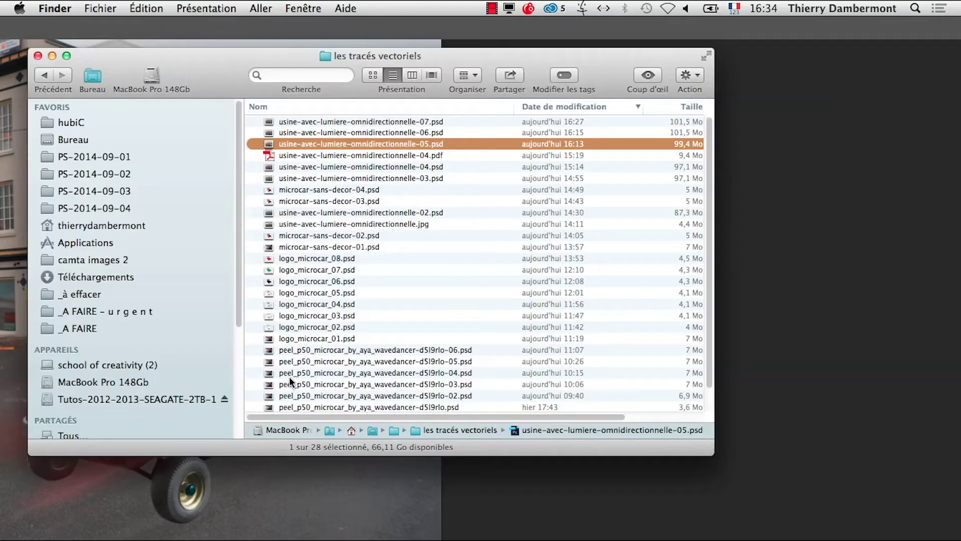
pyautogui.press('super+Tab')
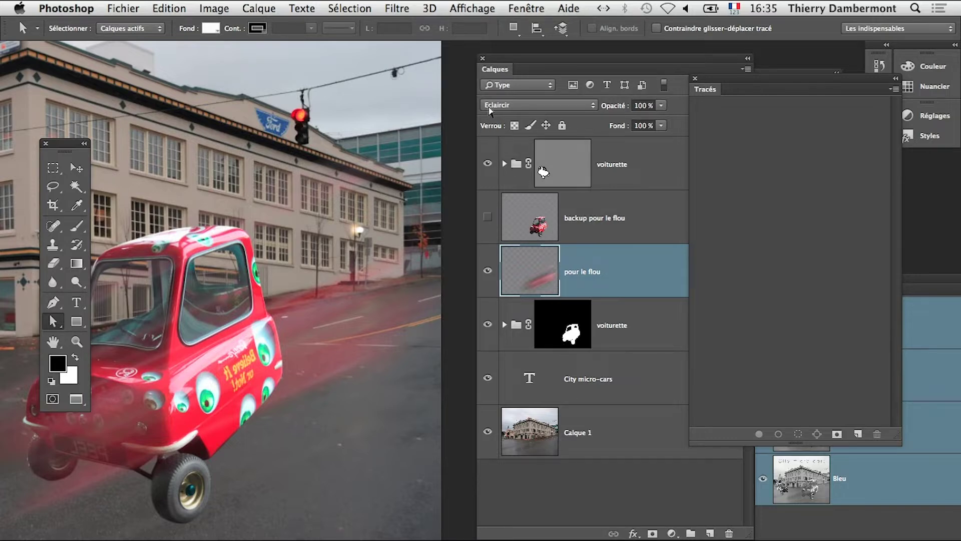
# Select the Brush tool and cycle through its painting modes, ending back on Normal
pyautogui.moveTo(62, 148); pyautogui.dragTo(40, 65)
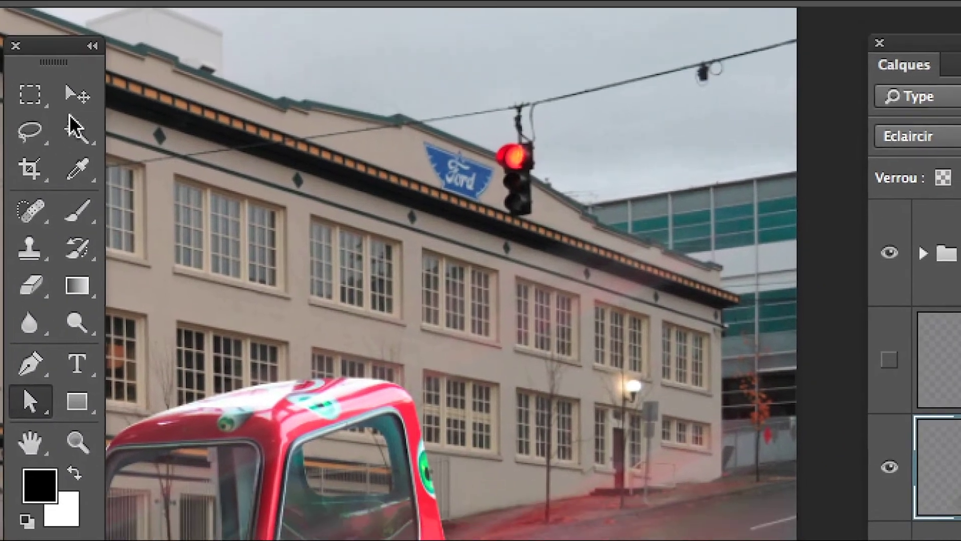
pyautogui.click(78, 211)
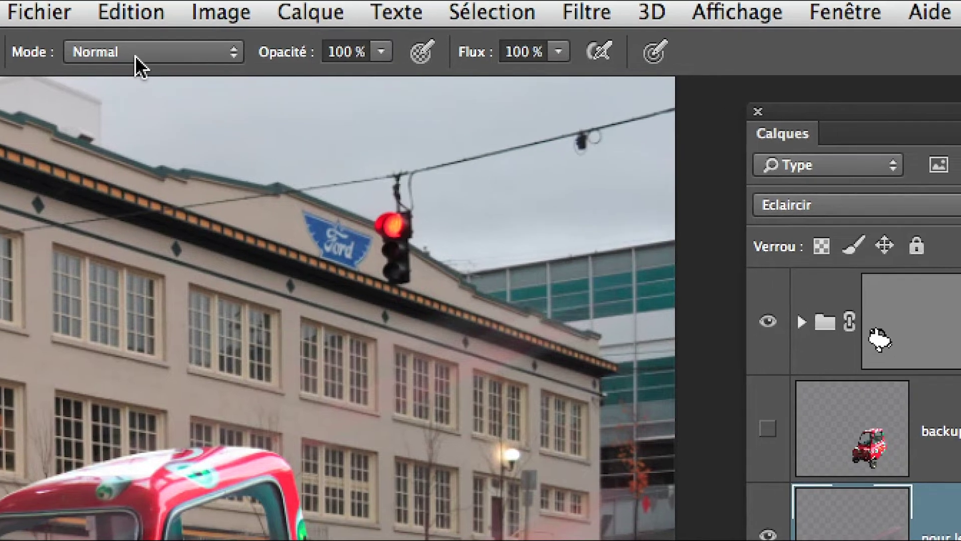
pyautogui.scroll(-8, 135, 55)
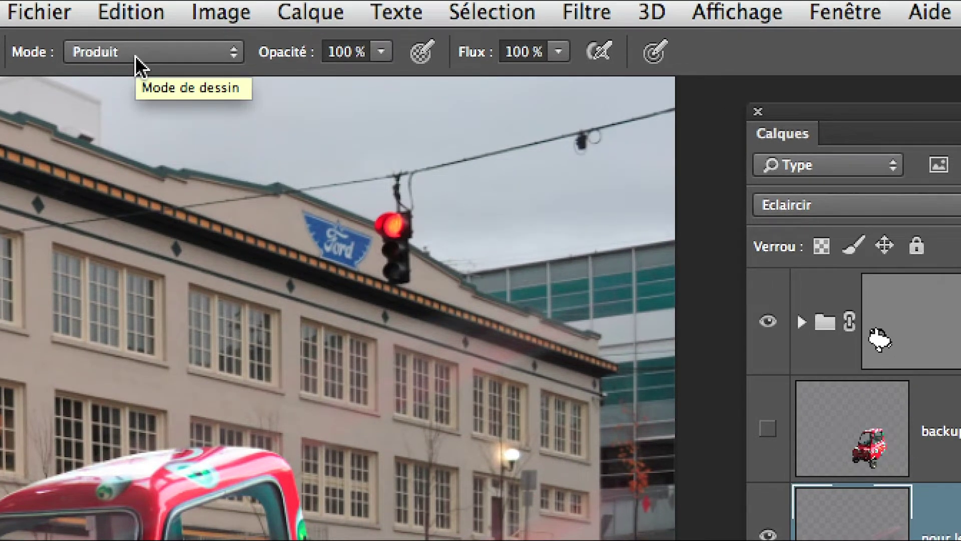
pyautogui.scroll(-9, 135, 55)
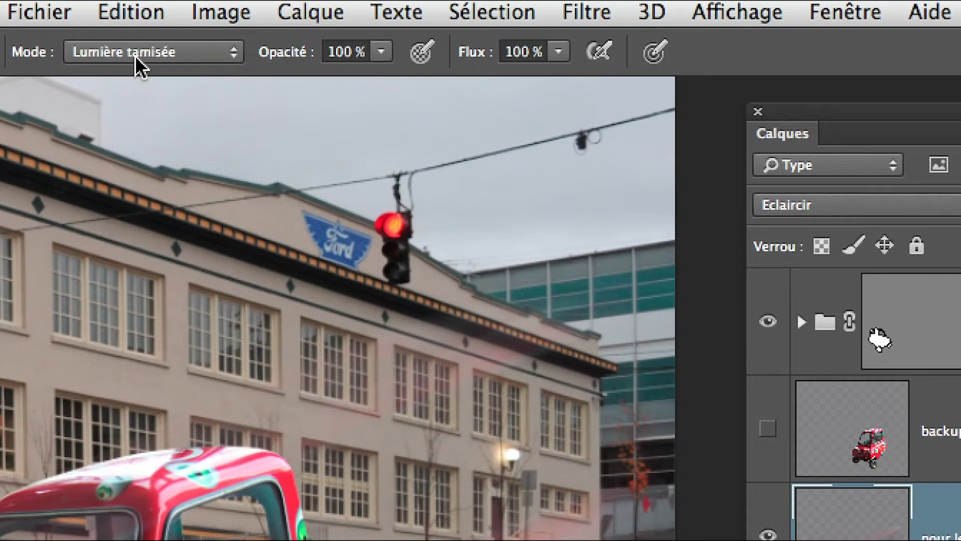
pyautogui.scroll(-7, 135, 56)
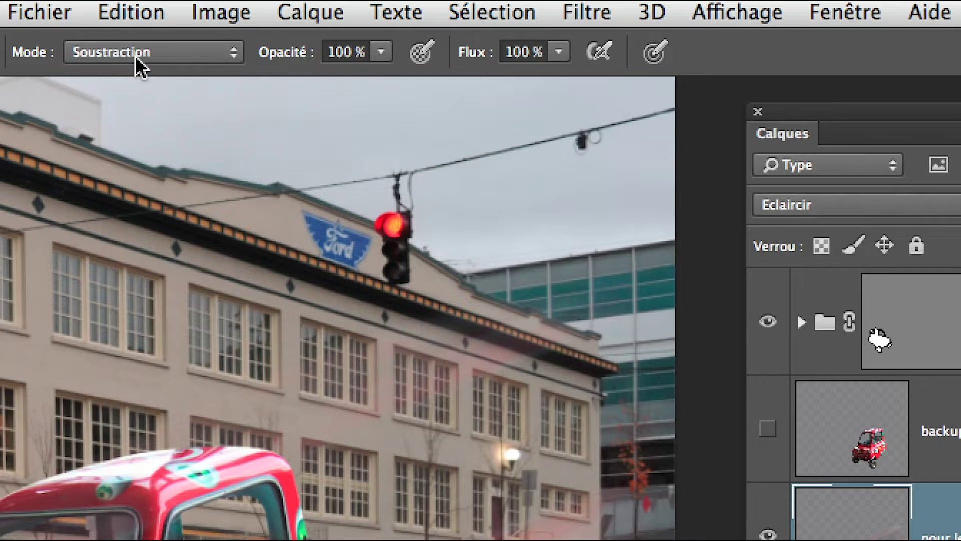
pyautogui.scroll(-4, 135, 55)
pyautogui.scroll(-2, 135, 56)
pyautogui.scroll(1, 135, 55)
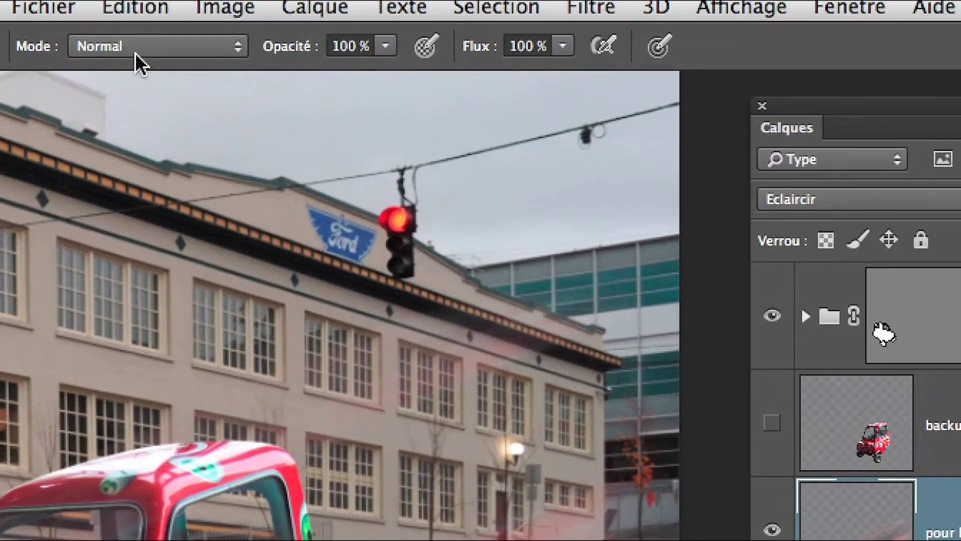
# Activate the Move tool and set the "pour le flou" layer's blending mode to Densité linéaire - (Ajout)
pyautogui.click(74, 95)
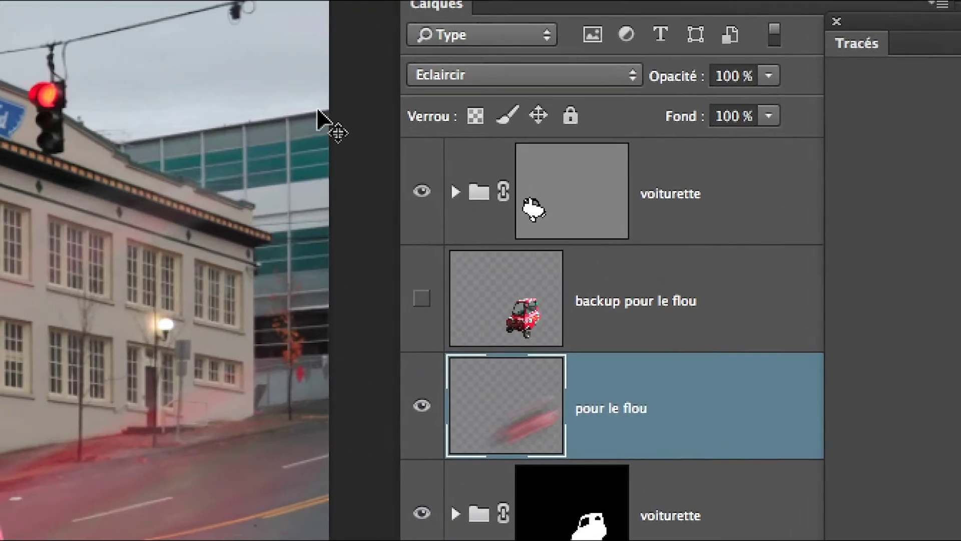
pyautogui.hotkey('alt', 'shift', 'o')
pyautogui.hotkey('alt', 'shift', 'w')
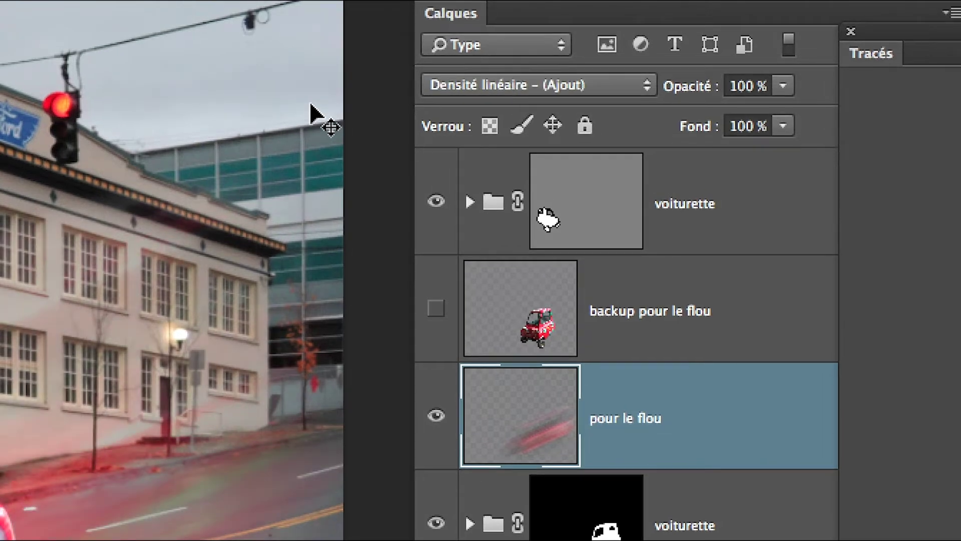
# Cycle the "pour le flou" layer through the blending modes one by one to compare their effects, ending on Normal
pyautogui.hotkey('shift', '+')
pyautogui.hotkey('shift', '+')
pyautogui.hotkey('shift', '+')
pyautogui.hotkey('shift', '+')
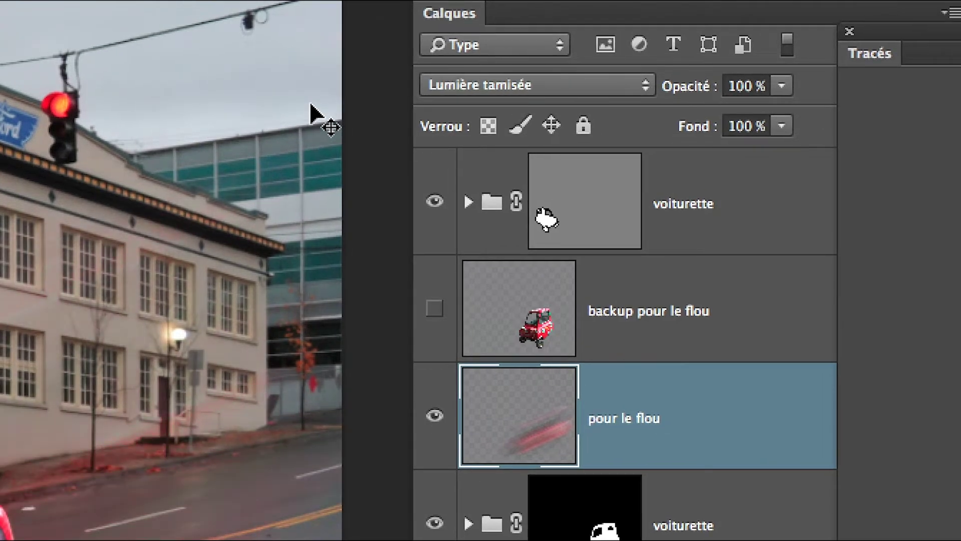
pyautogui.hotkey('shift', '+')
pyautogui.hotkey('shift', '+')
pyautogui.hotkey('shift', '+')
pyautogui.hotkey('shift', '+')
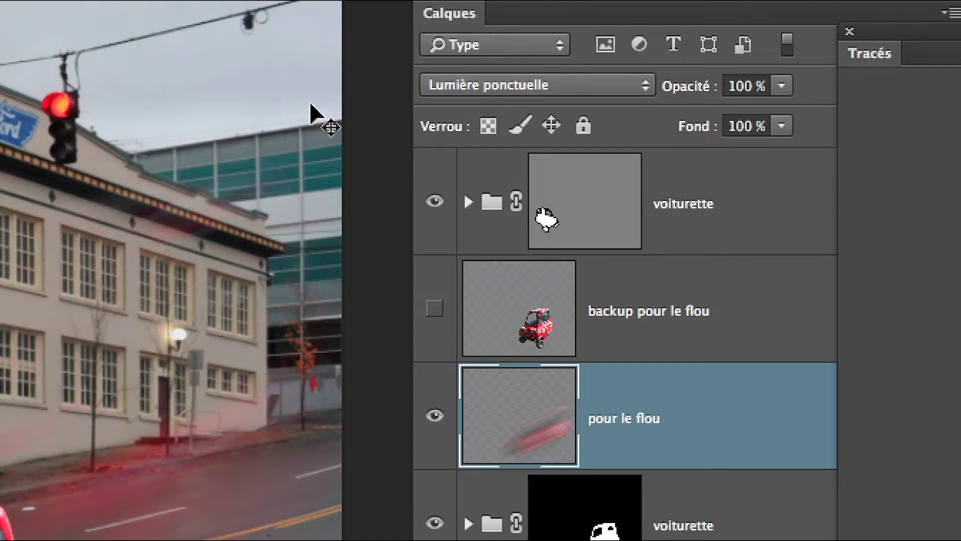
pyautogui.hotkey('shift', '+')
pyautogui.hotkey('shift', '+')
pyautogui.hotkey('shift', '+')
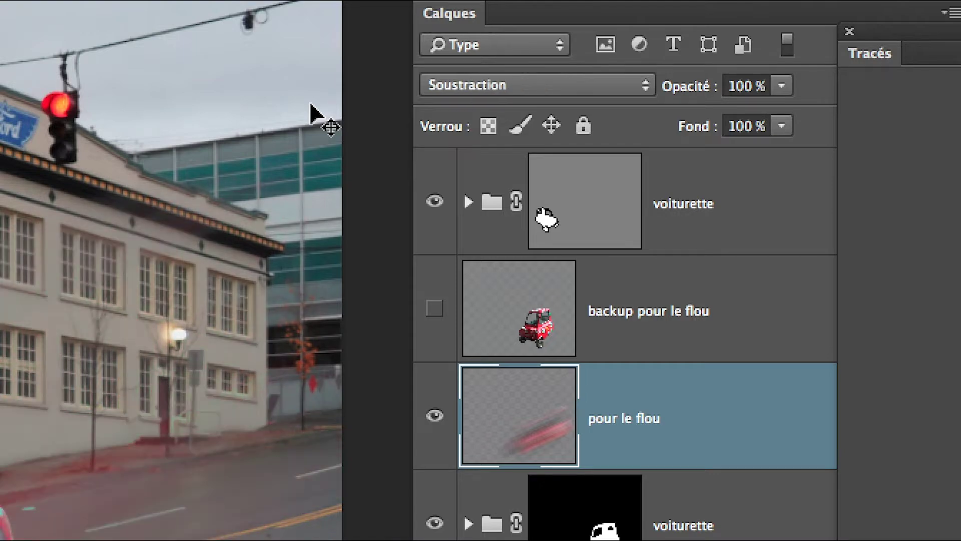
pyautogui.hotkey('shift', '+')
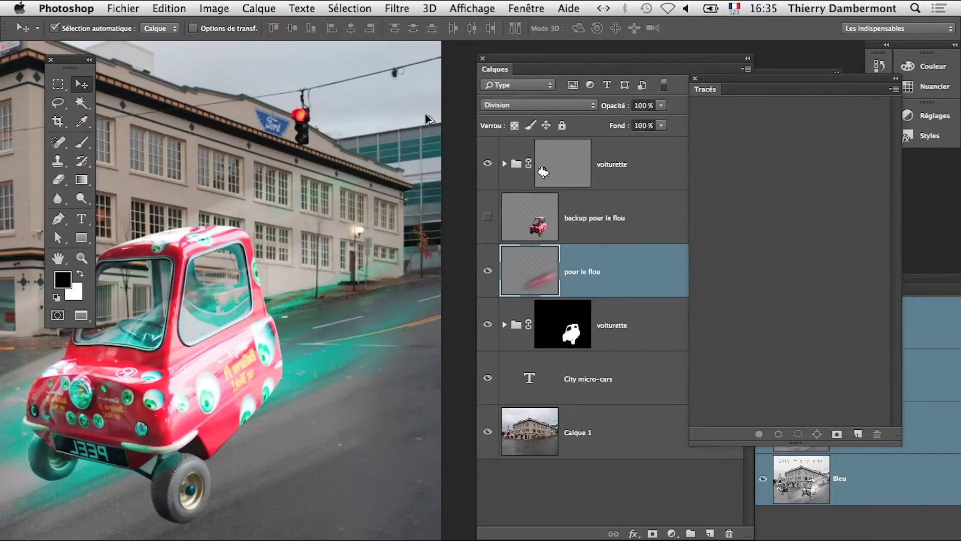
pyautogui.hotkey('shift', '+')
pyautogui.hotkey('shift', '+')
pyautogui.hotkey('shift', '+')
pyautogui.hotkey('shift', '+')
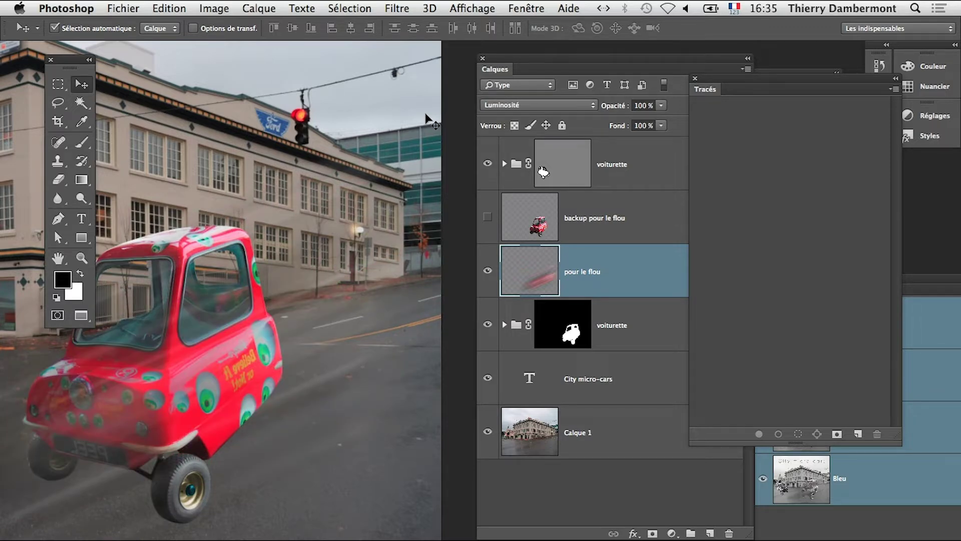
pyautogui.hotkey('shift', '+')
pyautogui.hotkey('shift', '+')
pyautogui.hotkey('shift', '+')
pyautogui.hotkey('shift', '+')
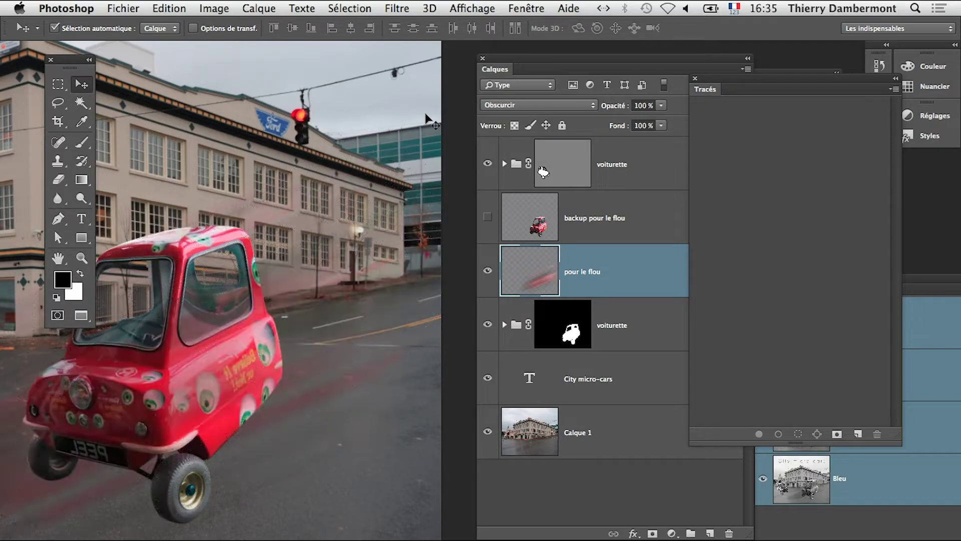
pyautogui.hotkey('shift', '+')
pyautogui.hotkey('shift', '+')
pyautogui.hotkey('shift', '+')
pyautogui.hotkey('shift', '+')
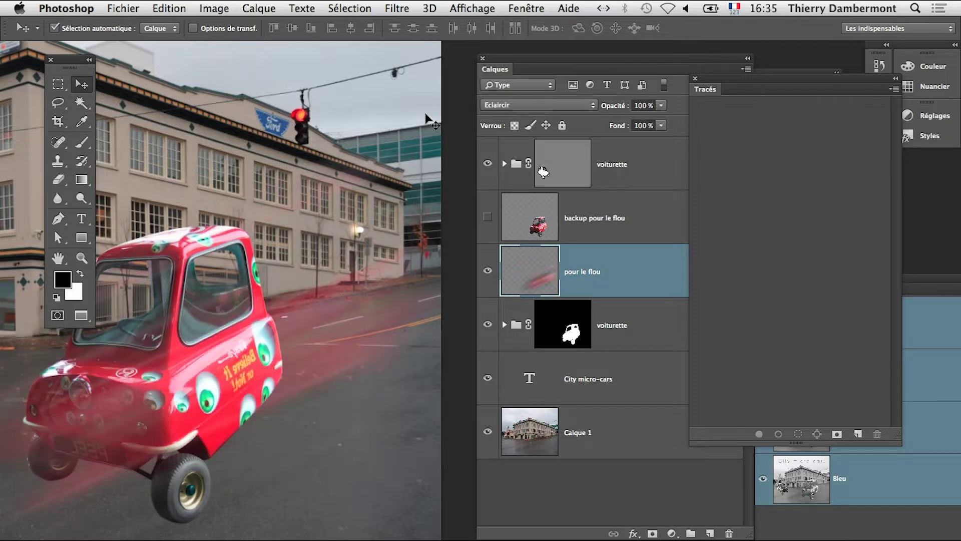
pyautogui.hotkey('shift', '+')
pyautogui.hotkey('shift', '+')
pyautogui.hotkey('shift', '+')
pyautogui.hotkey('shift', '+')
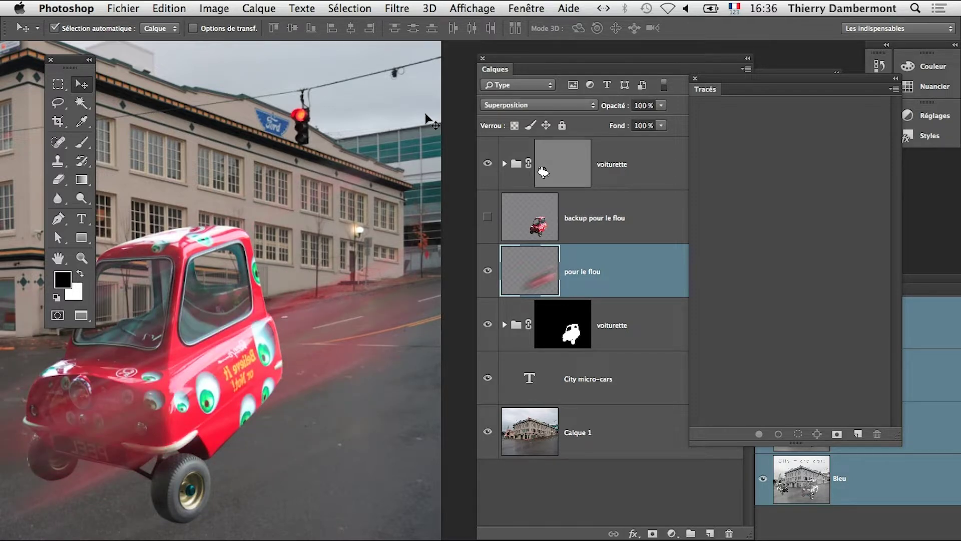
pyautogui.hotkey('shift', '+')
pyautogui.hotkey('shift', '+')
pyautogui.hotkey('shift', '+')
pyautogui.hotkey('shift', '+')
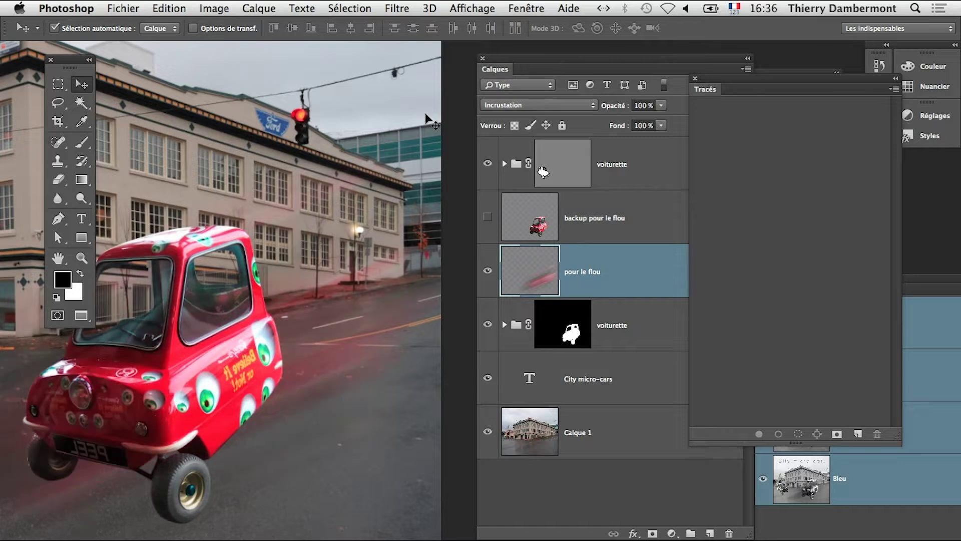
pyautogui.hotkey('shift', '+')
pyautogui.hotkey('shift', '+')
pyautogui.hotkey('shift', '+')
pyautogui.hotkey('shift', '+')
pyautogui.hotkey('shift', '+')
pyautogui.hotkey('shift', '+')
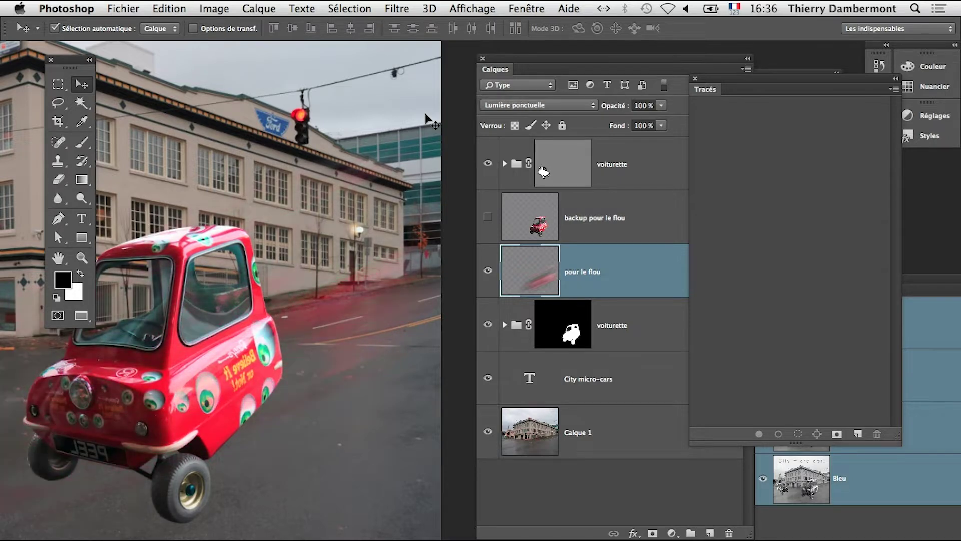
pyautogui.hotkey('shift', '+')
pyautogui.hotkey('shift', '+')
pyautogui.hotkey('shift', '+')
pyautogui.hotkey('shift', '+')
pyautogui.hotkey('shift', '+')
pyautogui.hotkey('shift', '+')
pyautogui.hotkey('shift', '+')
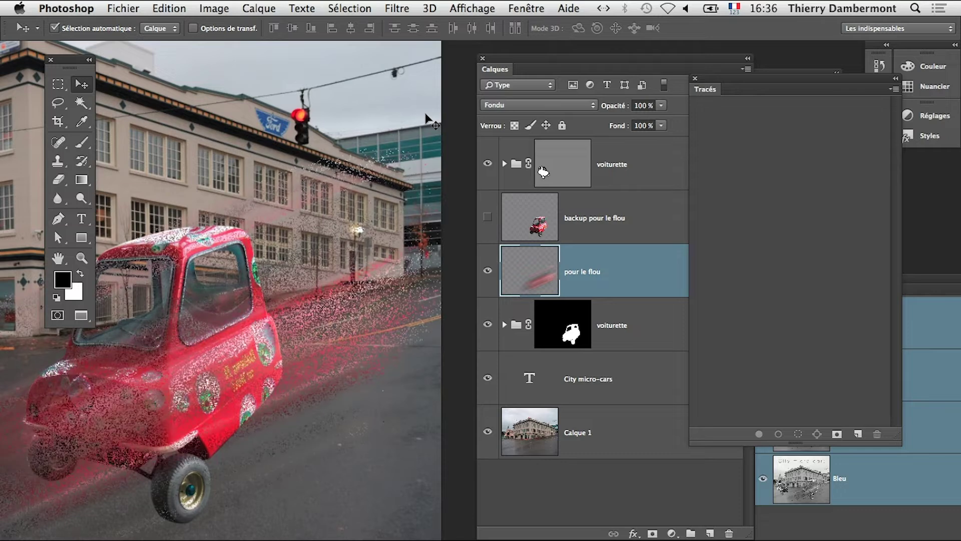
pyautogui.hotkey('shift', '-')
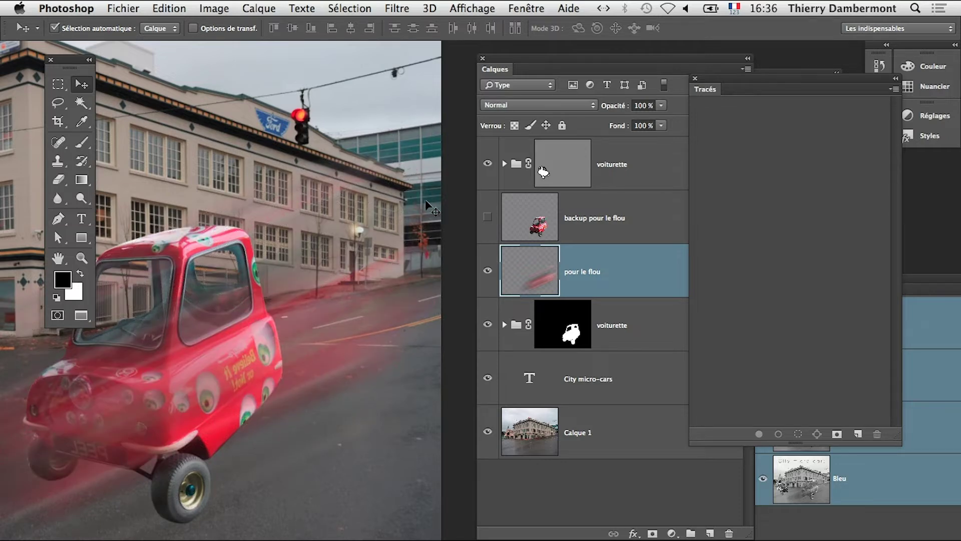
# Advance the "pour le flou" layer's blending mode through Fondu and Couleur plus foncée to Eclaircir
pyautogui.hotkey('shift', '+')
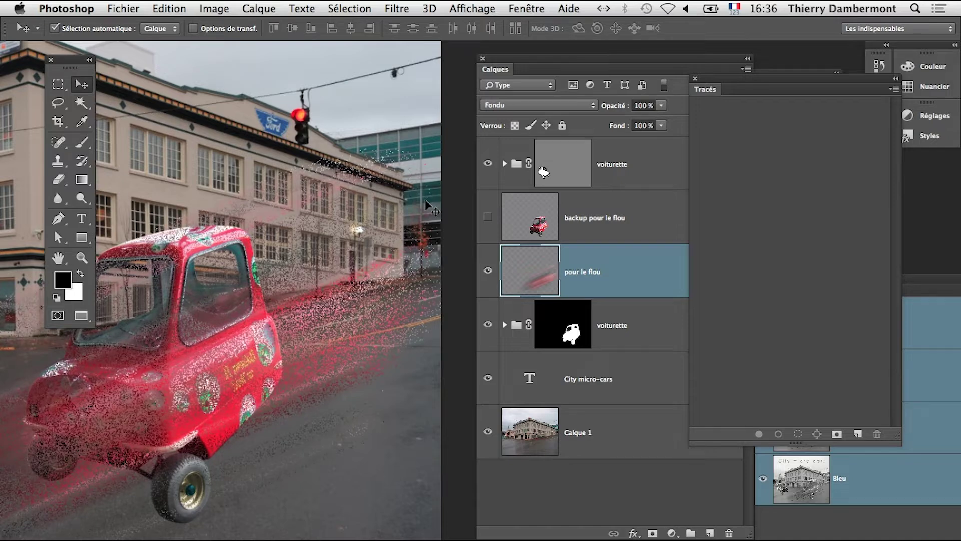
pyautogui.hotkey('shift', '+')
pyautogui.hotkey('shift', '+')
pyautogui.hotkey('shift', '+')
pyautogui.hotkey('shift', '+')
pyautogui.hotkey('shift', '+')
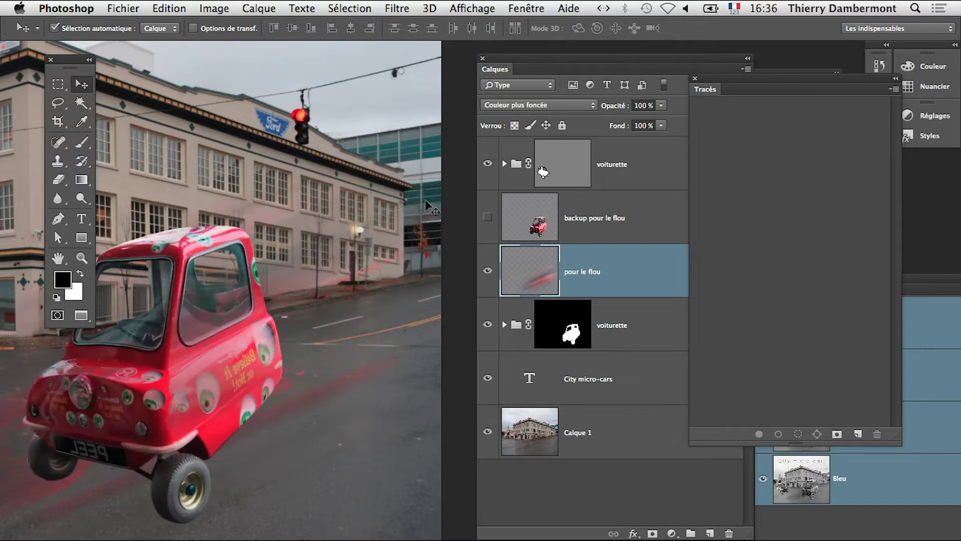
pyautogui.hotkey('shift', '+')
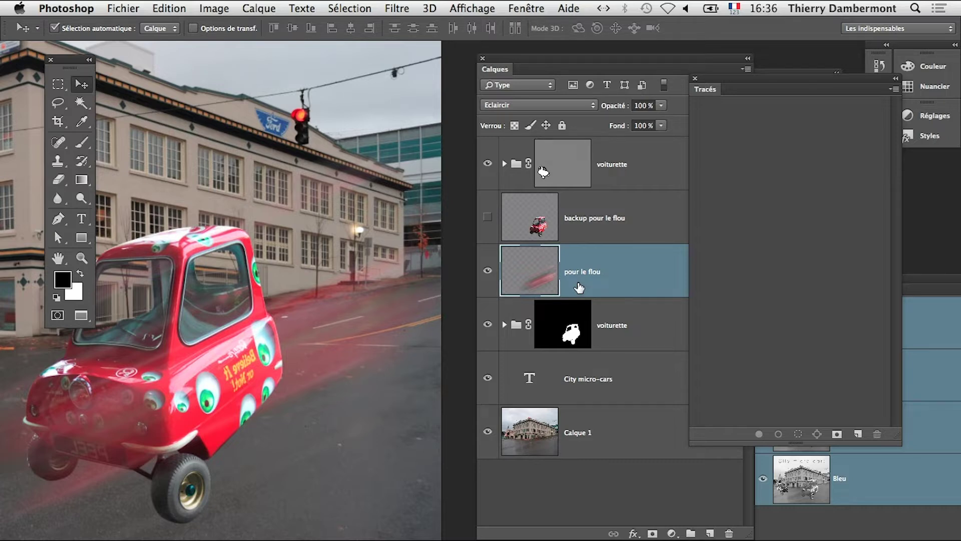
# Cycle the "pour le flou" layer onward through Superposition, Couleur plus claire, Lumière crue, Exclusion and the following blending modes to compare their effects
pyautogui.hotkey('shift', '+')
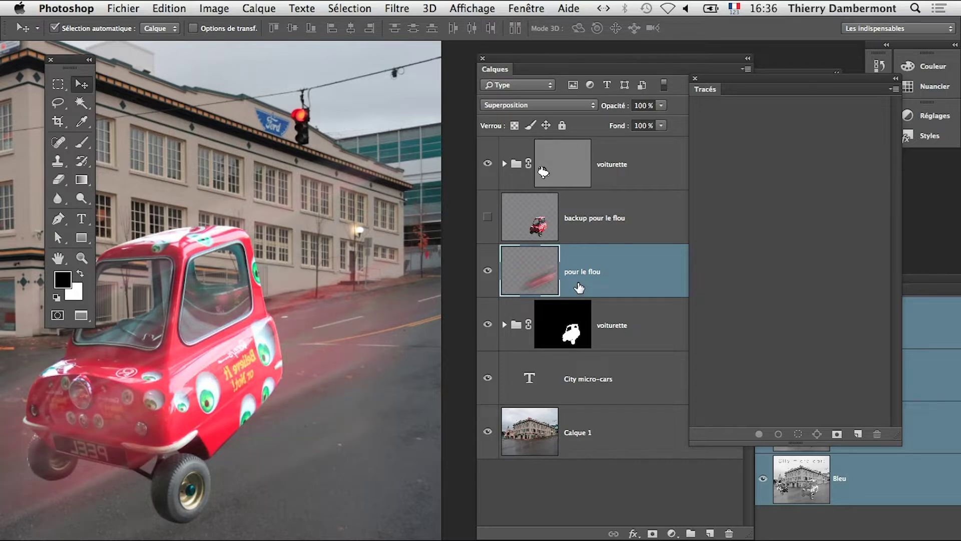
pyautogui.hotkey('shift', '+')
pyautogui.hotkey('shift', '+')
pyautogui.hotkey('shift', '+')
pyautogui.hotkey('shift', '+')
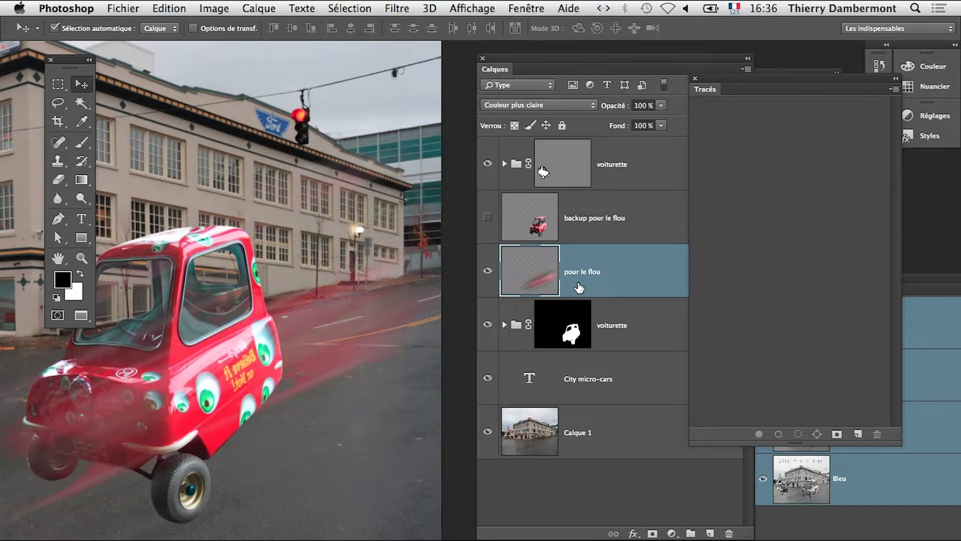
pyautogui.hotkey('shift', '+')
pyautogui.hotkey('shift', '+')
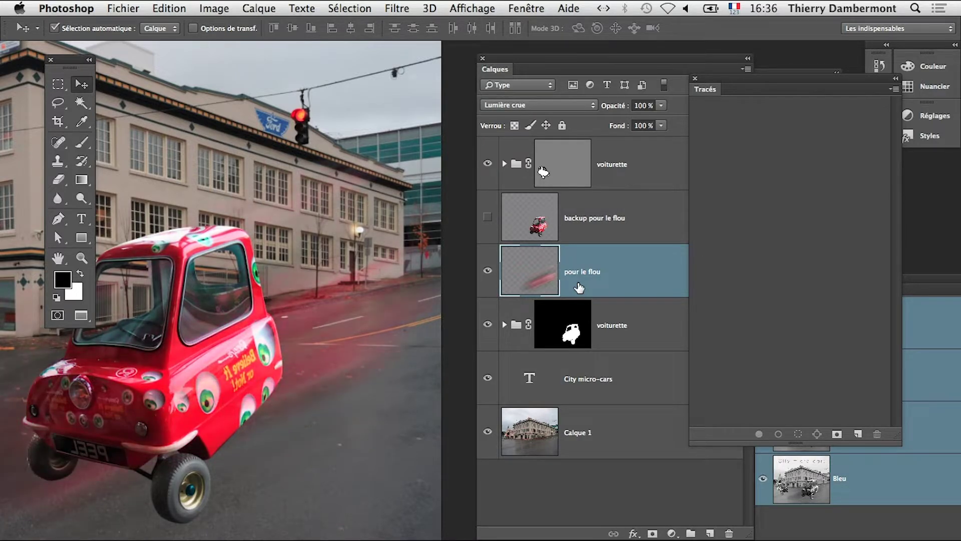
pyautogui.hotkey('shift', '+')
pyautogui.hotkey('shift', '+')
pyautogui.hotkey('shift', '+')
pyautogui.hotkey('shift', '+')
pyautogui.hotkey('shift', '+')
pyautogui.hotkey('shift', '+')
pyautogui.hotkey('shift', '+')
pyautogui.hotkey('shift', '+')
pyautogui.hotkey('shift', '+')
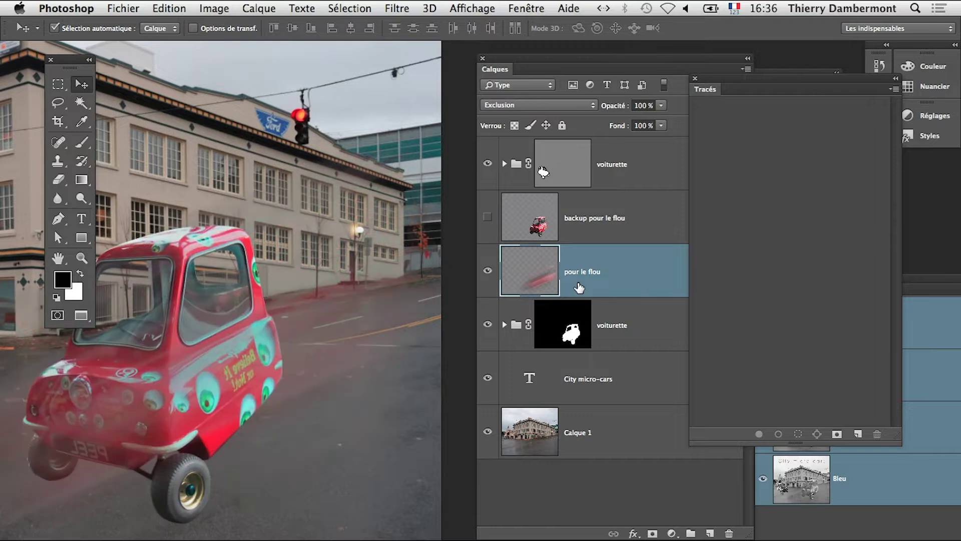
pyautogui.hotkey('shift', '+')
pyautogui.hotkey('shift', '+')
pyautogui.hotkey('shift', '+')
pyautogui.hotkey('shift', '+')
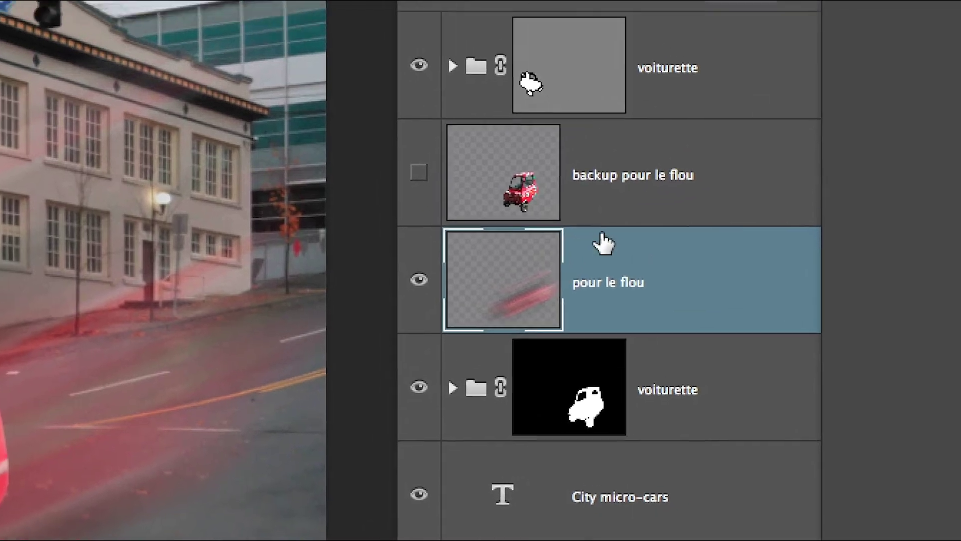
# Duplicate the "pour le flou" layer to intensify the motion blur
pyautogui.click(676, 112)
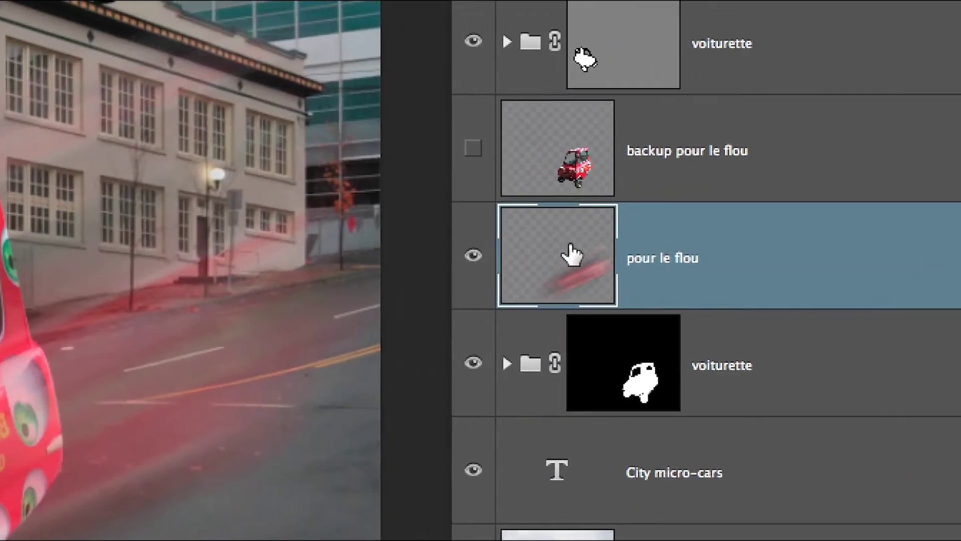
pyautogui.moveTo(570, 255); pyautogui.dragTo(921, 540)
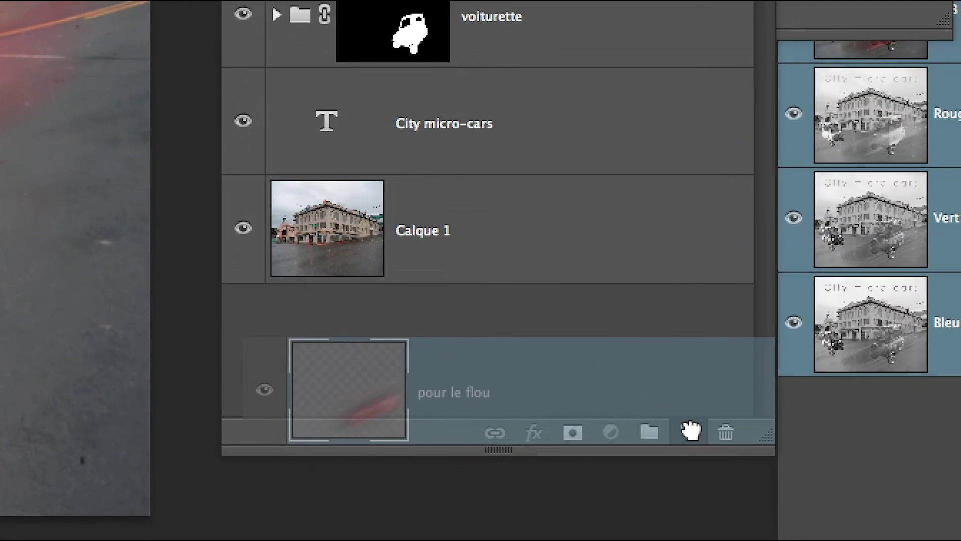
pyautogui.moveTo(691, 430); pyautogui.dragTo(691, 432)
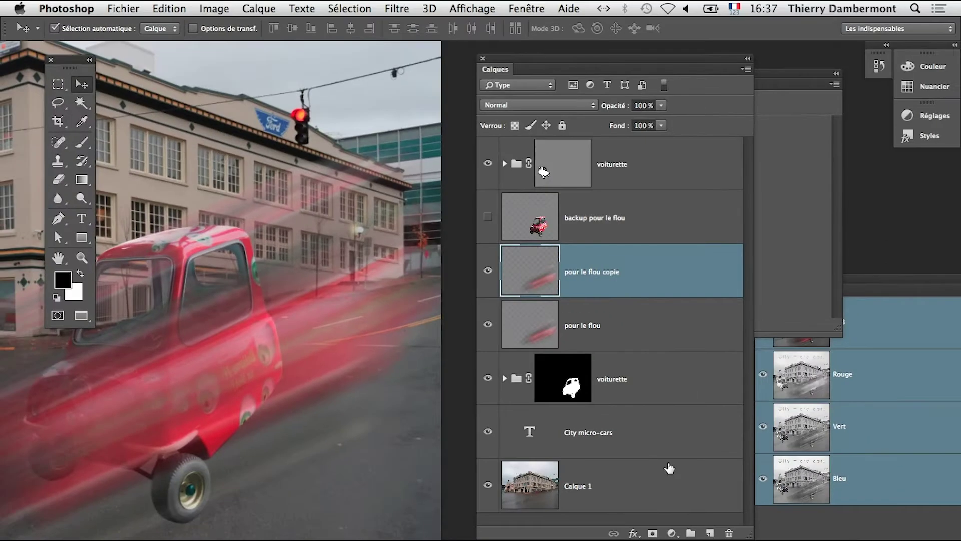
# Toggle the visibility of "pour le flou copie" to compare the single and doubled blur, leaving the layer visible
pyautogui.click(486, 272)
pyautogui.click(486, 271)
pyautogui.click(485, 272)
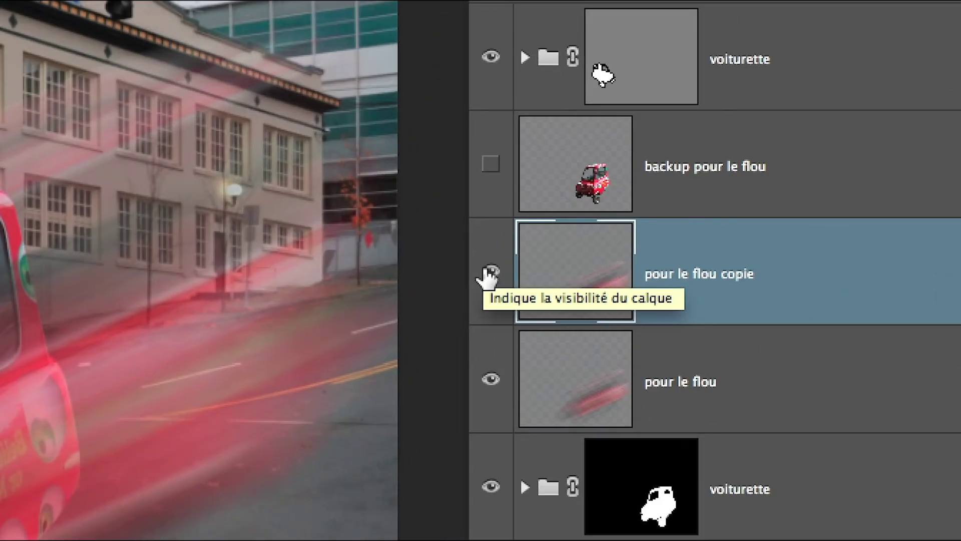
pyautogui.click(490, 271)
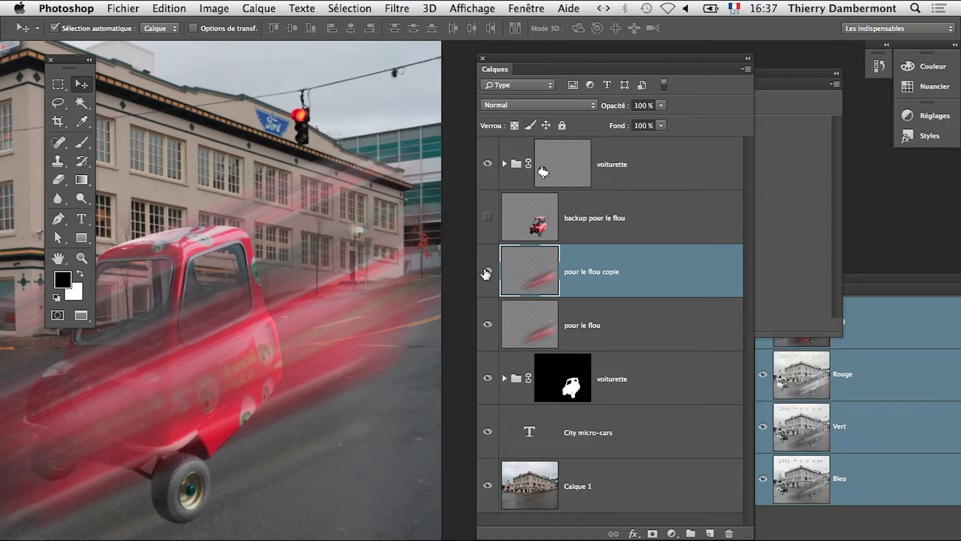
pyautogui.click(486, 273)
pyautogui.click(487, 274)
# Select both "pour le flou" layers and move the blur up and back so it trails behind the red car
pyautogui.keyDown('alt'); pyautogui.click(366, 339); pyautogui.keyUp('alt')
pyautogui.keyDown('alt'); pyautogui.click(366, 340); pyautogui.keyUp('alt')
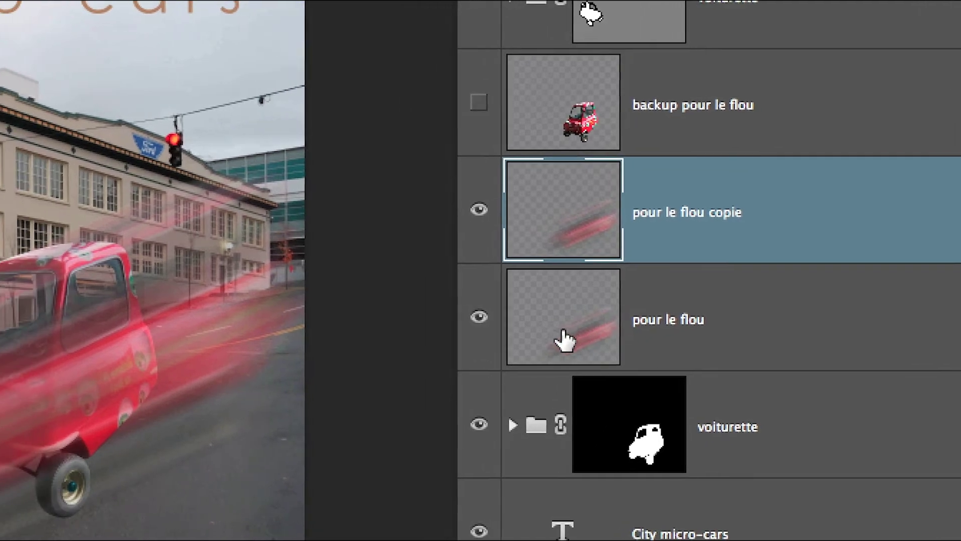
pyautogui.keyDown('shift'); pyautogui.click(412, 339); pyautogui.keyUp('shift')
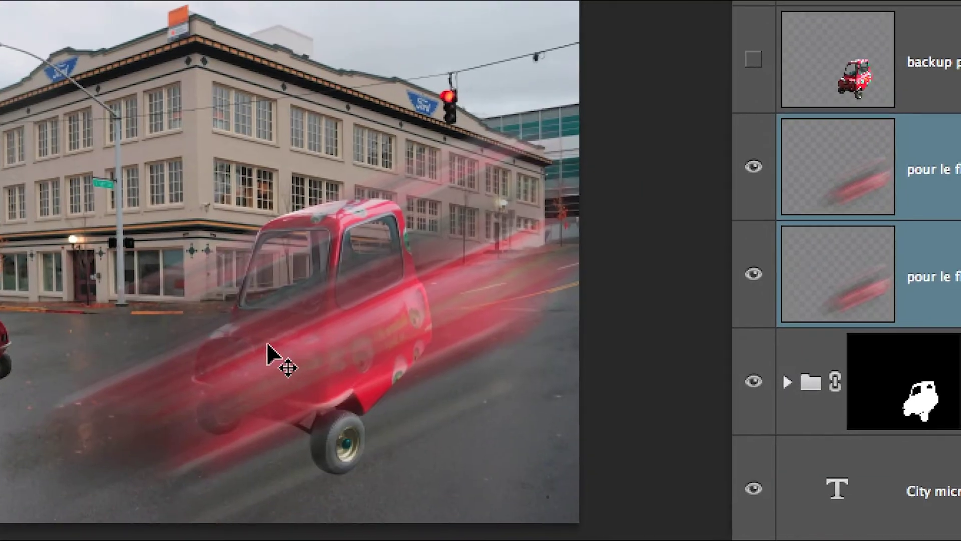
pyautogui.moveTo(291, 398); pyautogui.dragTo(425, 330)
pyautogui.moveTo(317, 324)
pyautogui.mouseDown()
pyautogui.moveTo(302, 331)
pyautogui.moveTo(311, 326)
pyautogui.mouseUp()
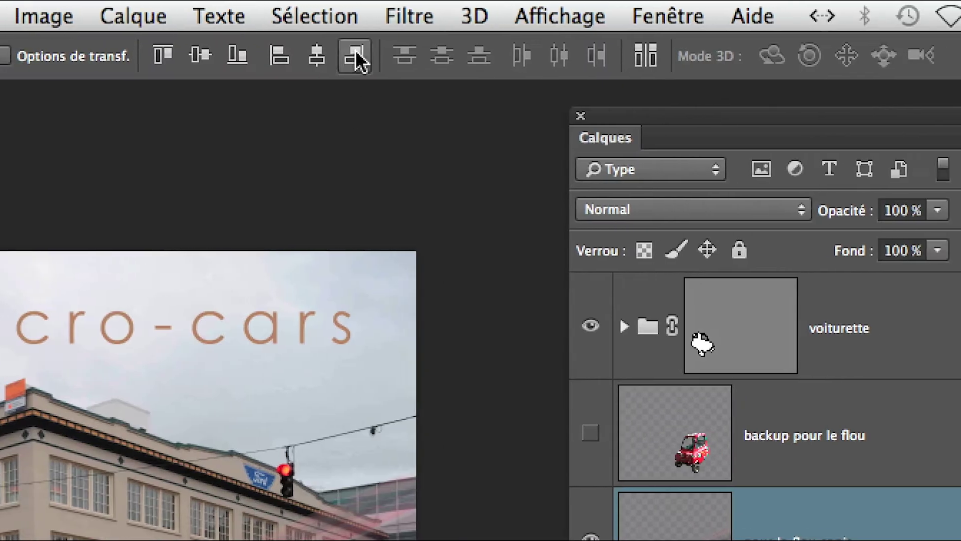
# Turn off Magnétisme snapping and fine-tune the position of the two blur layers behind the car
pyautogui.click(488, 15)
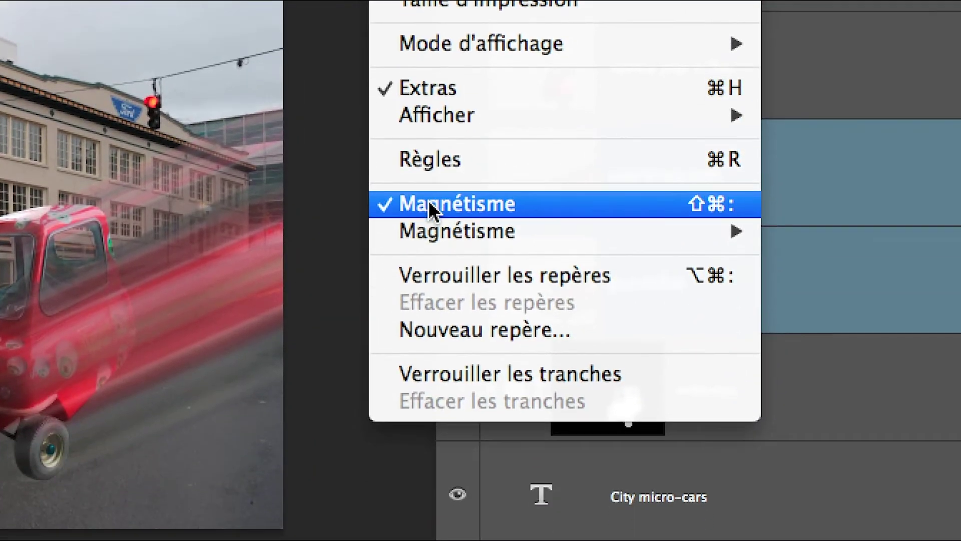
pyautogui.click(431, 205)
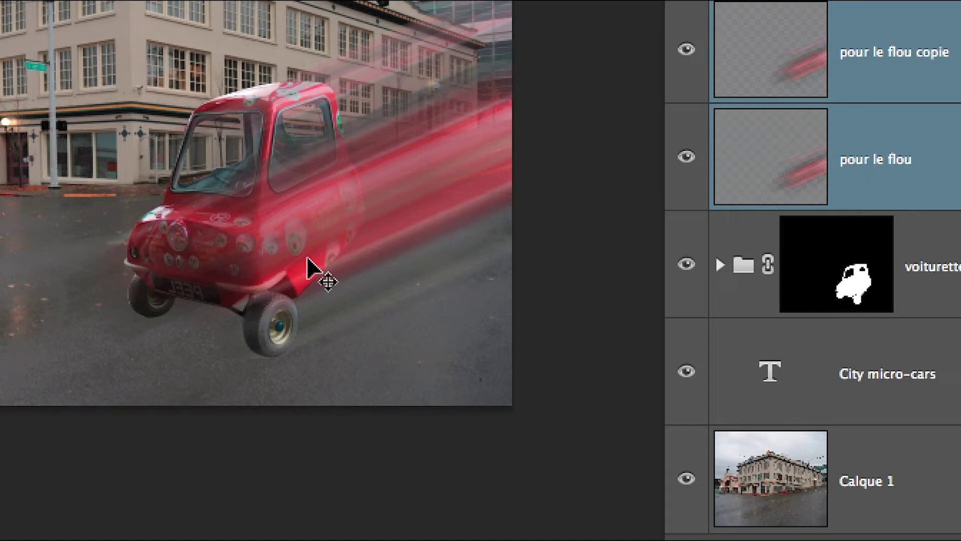
pyautogui.moveTo(224, 354); pyautogui.dragTo(226, 349)
pyautogui.moveTo(309, 252)
pyautogui.mouseDown()
pyautogui.moveTo(327, 251)
pyautogui.moveTo(311, 254)
pyautogui.moveTo(317, 266)
pyautogui.mouseUp()
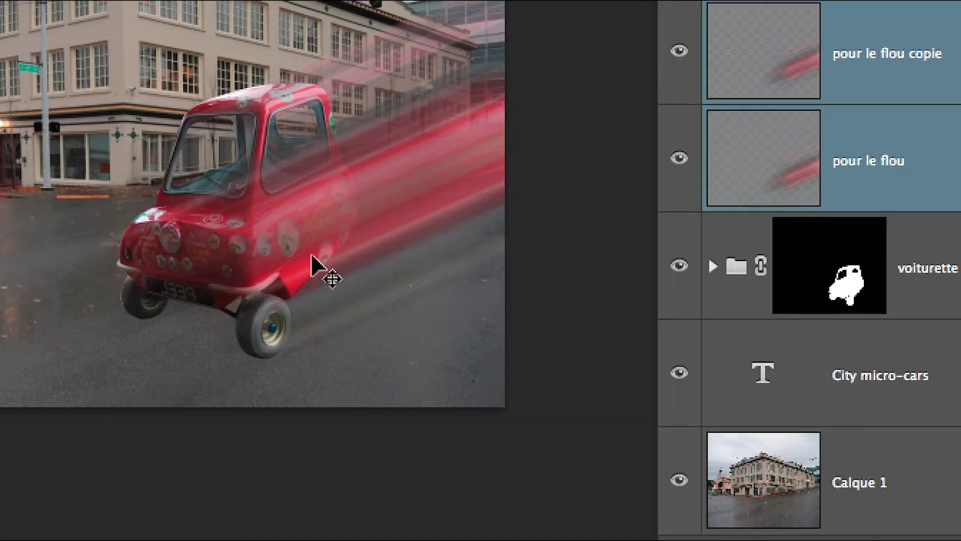
# Extend the canvas well beyond the photo's right edge with the Crop tool to uncover the hidden parts of the layers
pyautogui.keyDown('alt'); pyautogui.click(322, 268); pyautogui.keyUp('alt')
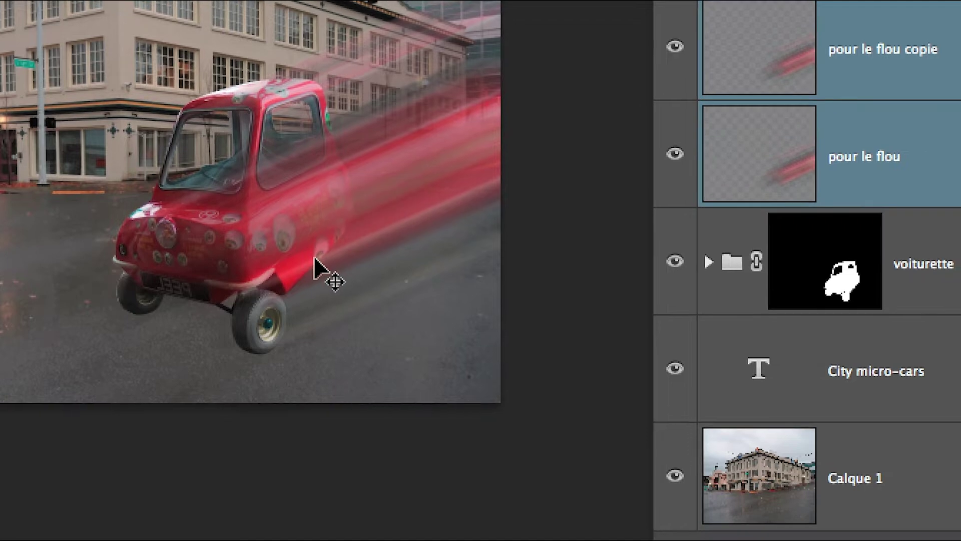
pyautogui.keyDown('alt'); pyautogui.click(313, 254); pyautogui.keyUp('alt')
pyautogui.keyDown('alt'); pyautogui.click(312, 255); pyautogui.keyUp('alt')
pyautogui.keyDown('alt'); pyautogui.click(311, 255); pyautogui.keyUp('alt')
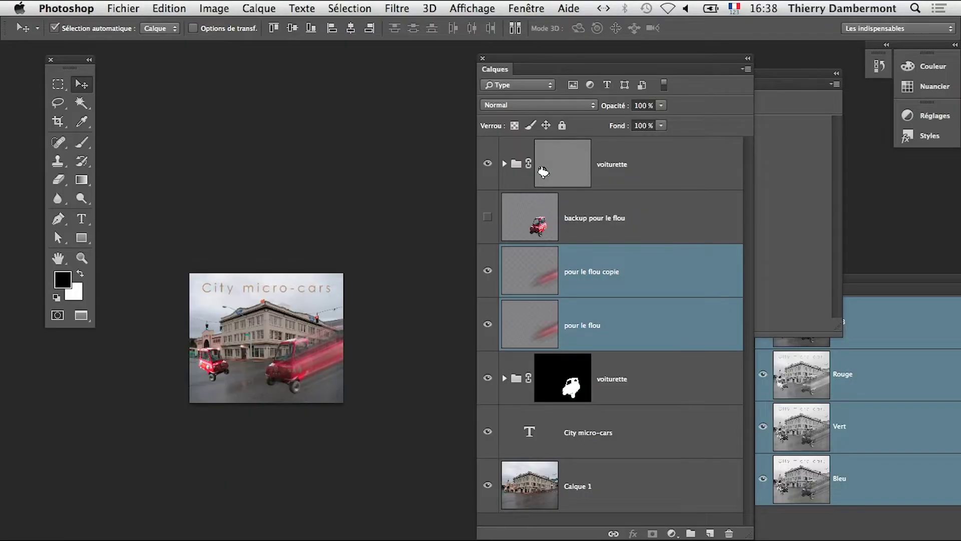
pyautogui.click(305, 374)
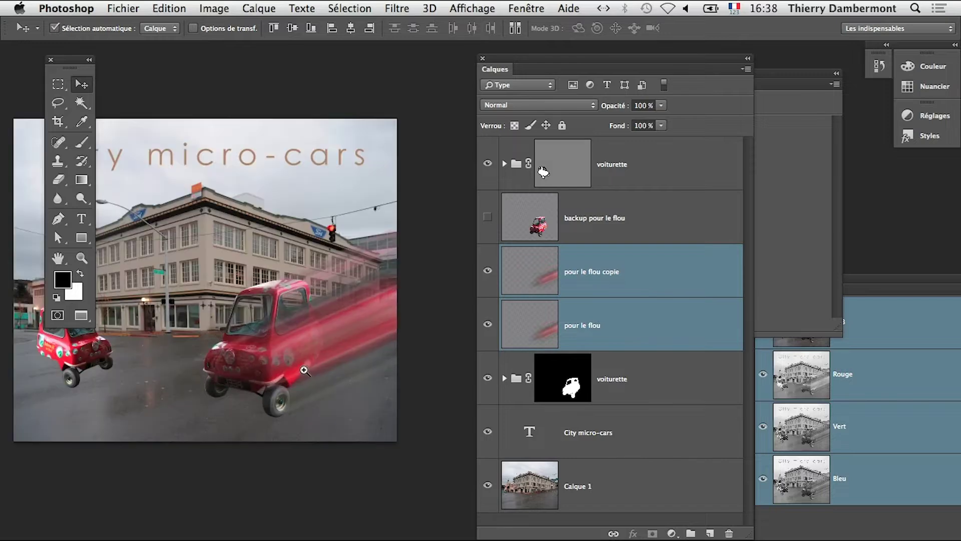
pyautogui.moveTo(336, 391); pyautogui.dragTo(181, 495)
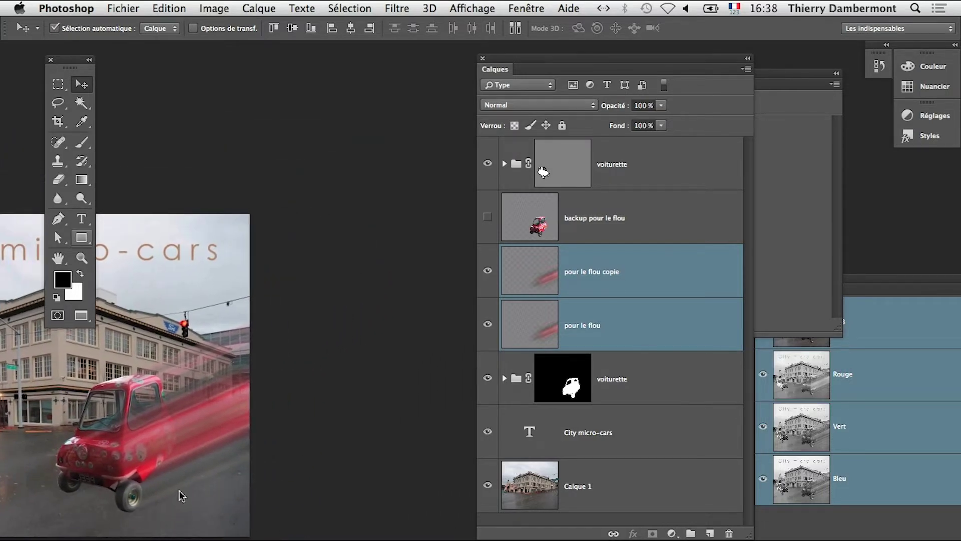
pyautogui.click(65, 123)
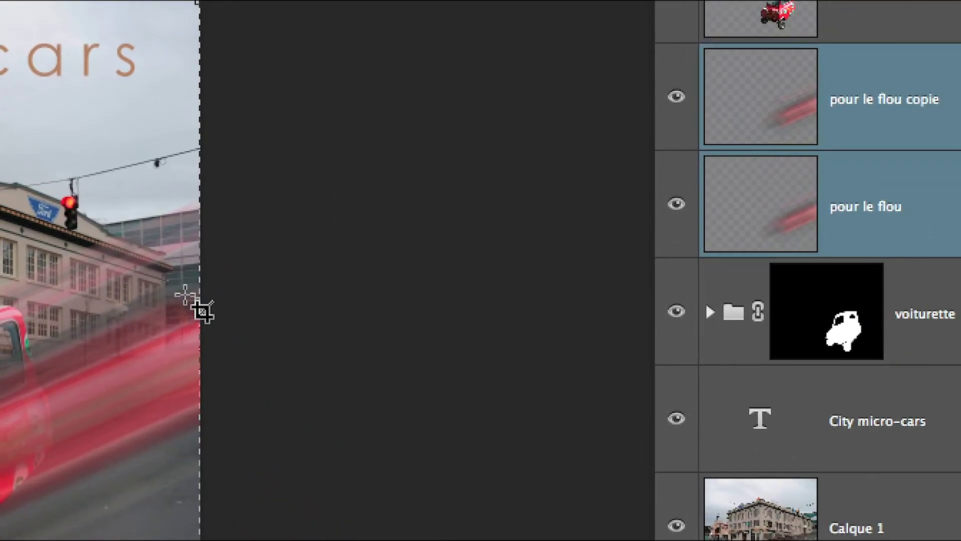
pyautogui.moveTo(415, 431); pyautogui.dragTo(531, 427)
pyautogui.moveTo(230, 297); pyautogui.dragTo(575, 300)
pyautogui.press('Return')
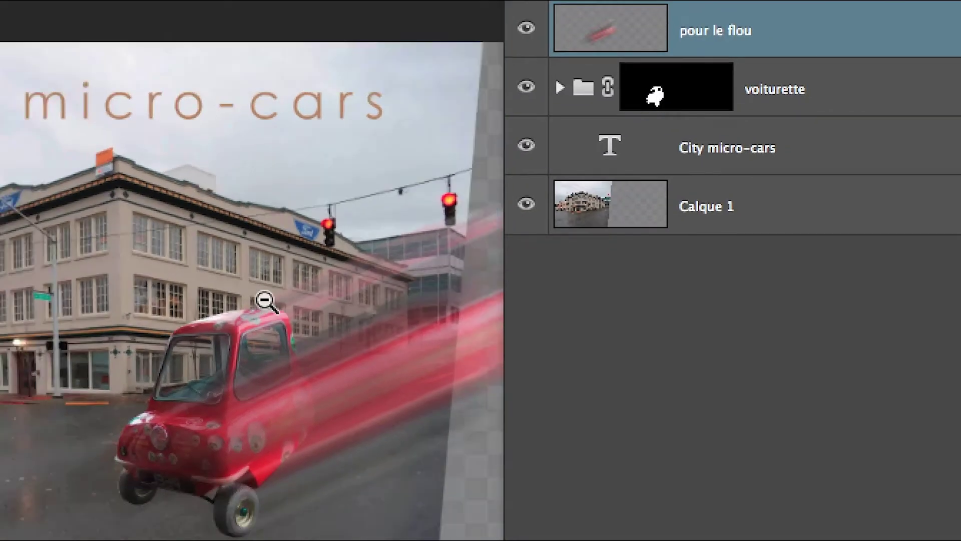
# Examine the motion-blur trail behind the car and across the extended canvas at several zoom levels
pyautogui.keyDown('alt'); pyautogui.click(265, 300); pyautogui.keyUp('alt')
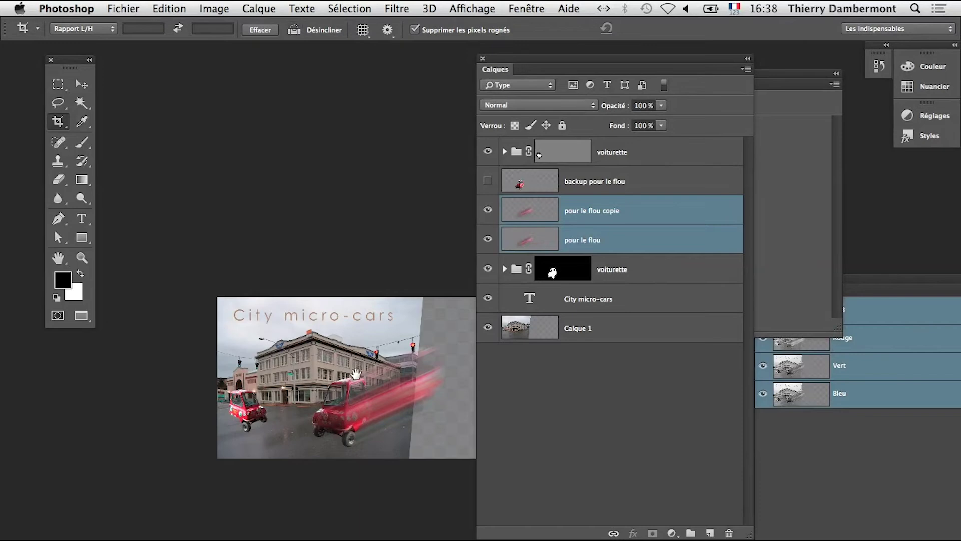
pyautogui.moveTo(429, 323); pyautogui.dragTo(169, 341)
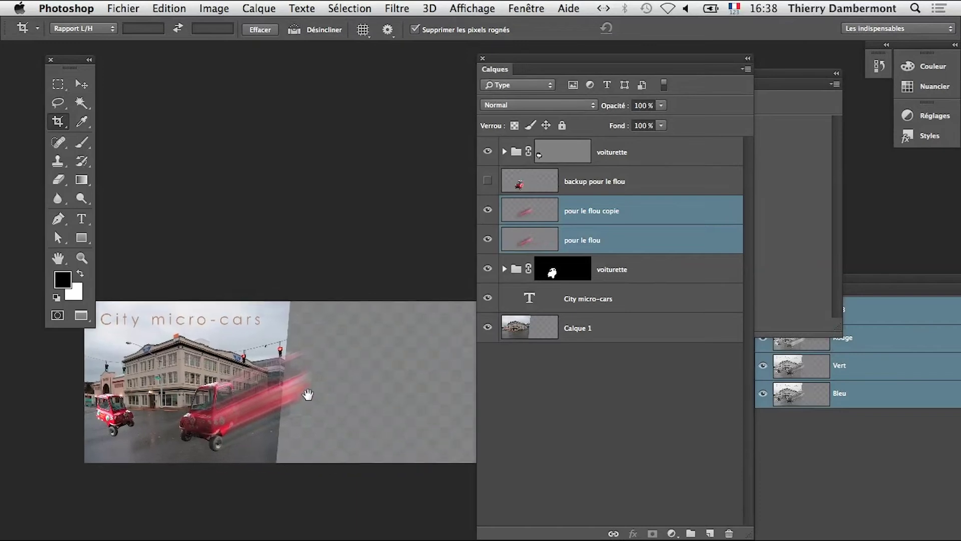
pyautogui.moveTo(307, 395); pyautogui.dragTo(266, 403)
pyautogui.keyDown('ctrl'); pyautogui.click(349, 417); pyautogui.keyUp('ctrl')
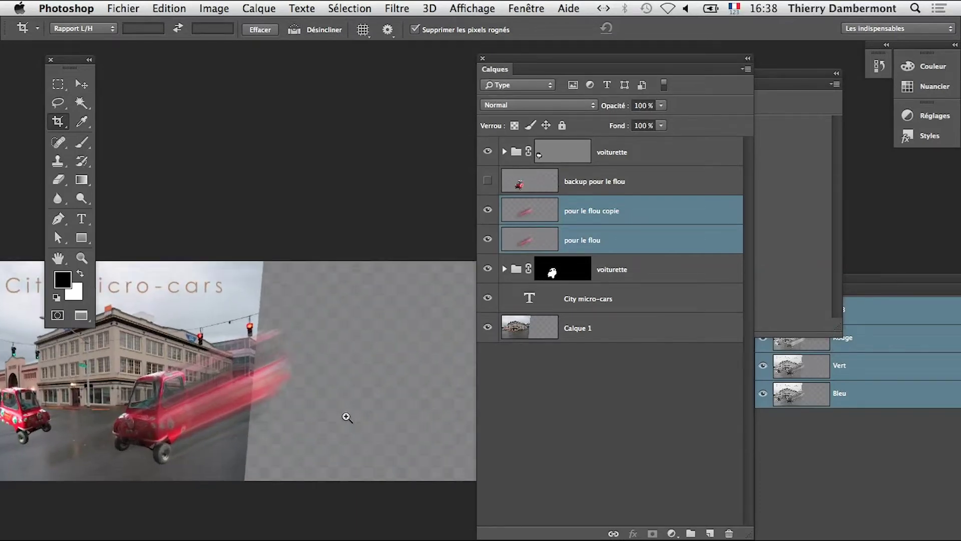
pyautogui.keyDown('ctrl'); pyautogui.click(346, 417); pyautogui.keyUp('ctrl')
pyautogui.keyDown('ctrl'); pyautogui.click(278, 393); pyautogui.keyUp('ctrl')
pyautogui.moveTo(213, 369); pyautogui.dragTo(244, 389)
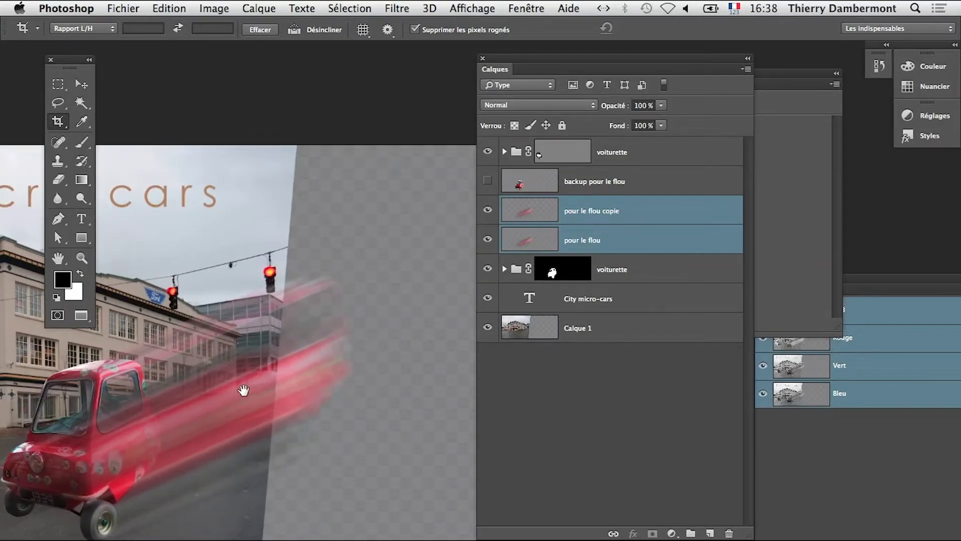
pyautogui.keyDown('ctrl'); pyautogui.keyDown('alt'); pyautogui.click(304, 423); pyautogui.keyUp('alt'); pyautogui.keyUp('ctrl')
pyautogui.keyDown('ctrl'); pyautogui.keyDown('alt'); pyautogui.click(360, 431); pyautogui.keyUp('alt'); pyautogui.keyUp('ctrl')
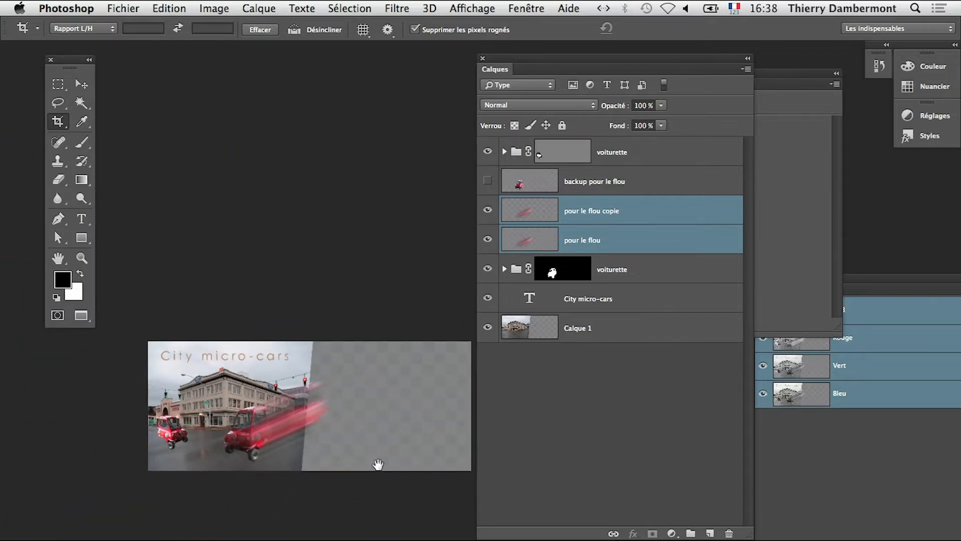
pyautogui.moveTo(378, 464); pyautogui.dragTo(359, 448)
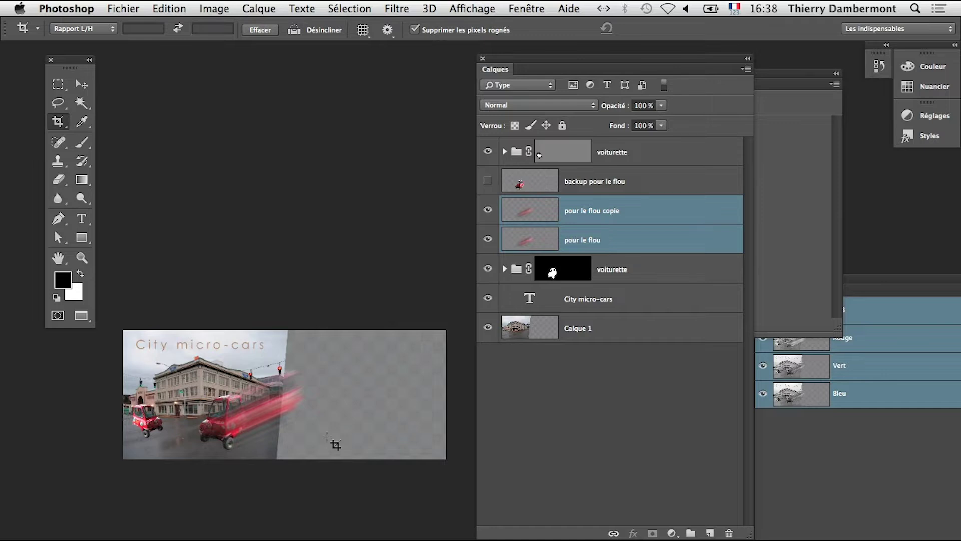
pyautogui.keyDown('ctrl'); pyautogui.click(285, 418); pyautogui.keyUp('ctrl')
pyautogui.keyDown('ctrl'); pyautogui.click(278, 416); pyautogui.keyUp('ctrl')
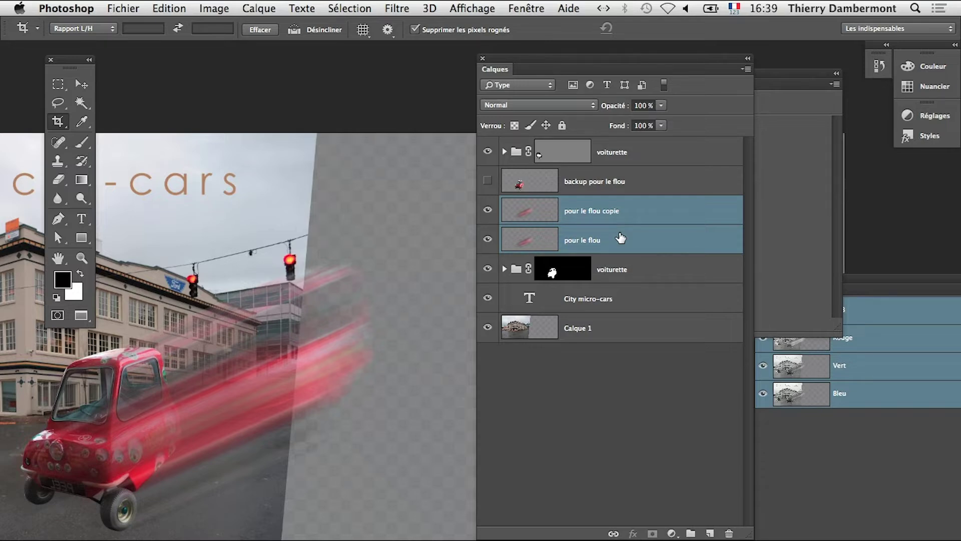
pyautogui.click(3, 510)
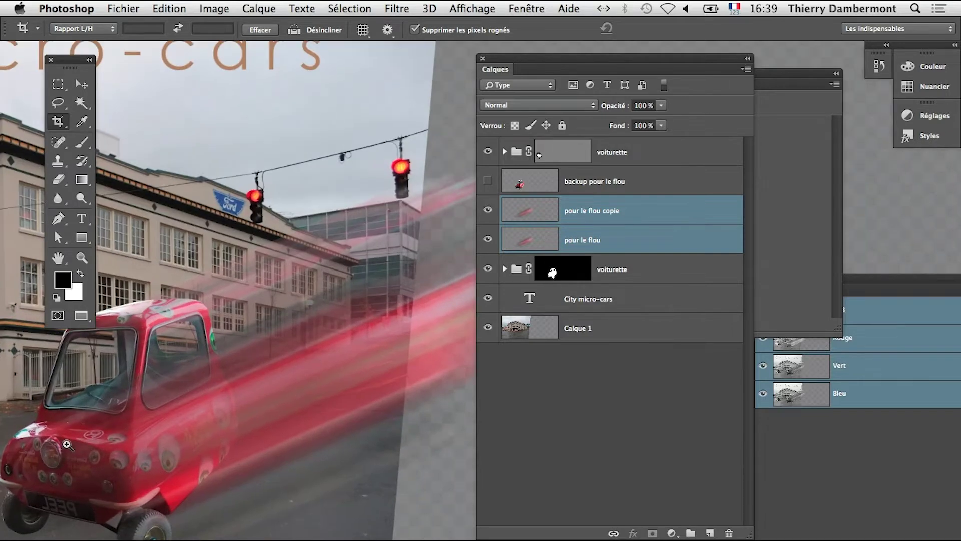
pyautogui.click(65, 448)
pyautogui.keyDown('alt'); pyautogui.click(214, 381); pyautogui.keyUp('alt')
pyautogui.keyDown('alt'); pyautogui.click(207, 383); pyautogui.keyUp('alt')
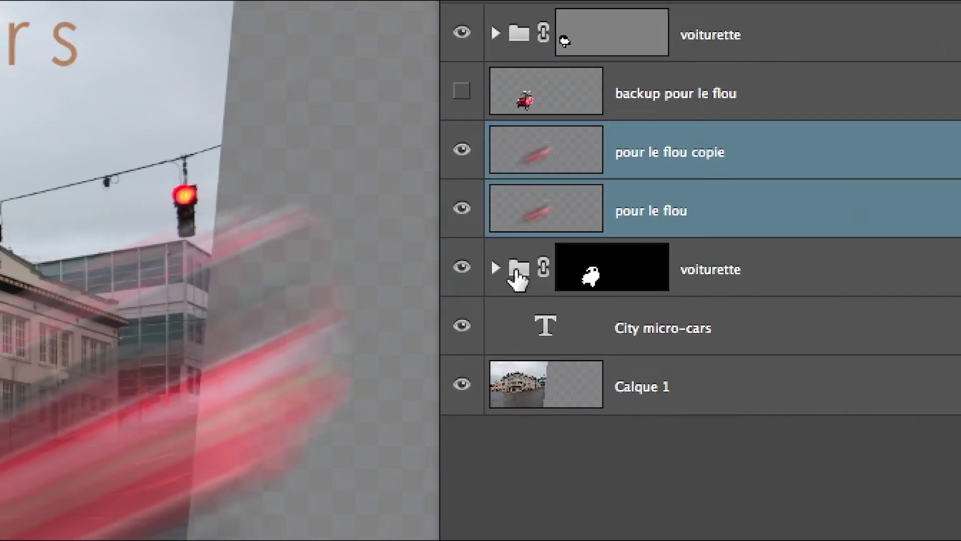
# Try the red car's "voiturette" group above the two blur layers, and return it below them
pyautogui.moveTo(518, 272); pyautogui.dragTo(519, 165)
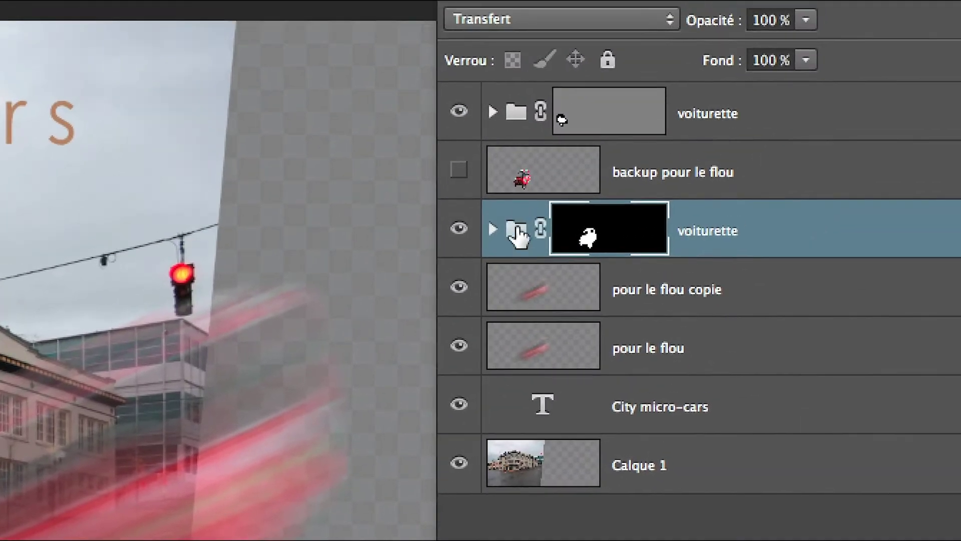
pyautogui.moveTo(521, 223); pyautogui.dragTo(516, 276)
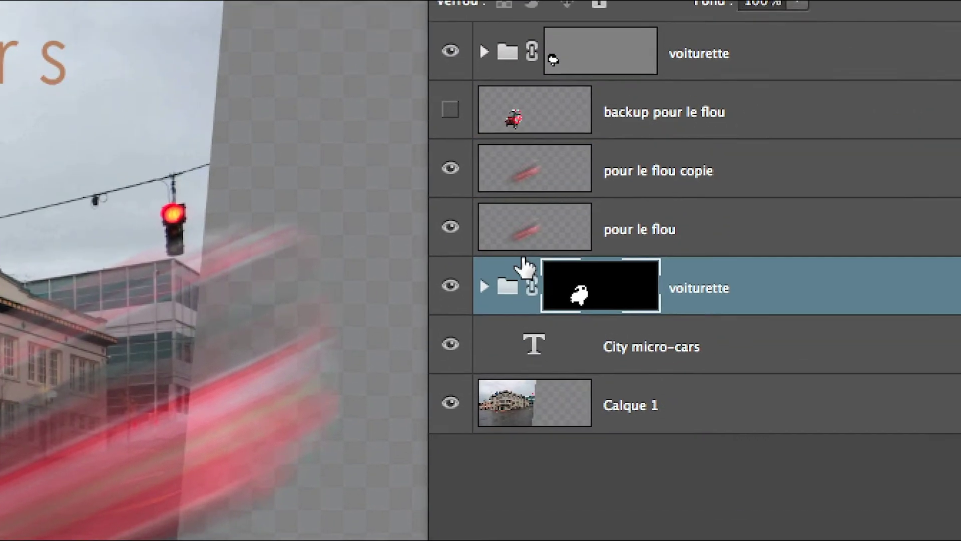
# Group the layers "pour le flou copie" and "pour le flou" into a new group named "flous"
pyautogui.click(521, 198)
pyautogui.keyDown('shift'); pyautogui.click(524, 158); pyautogui.keyUp('shift')
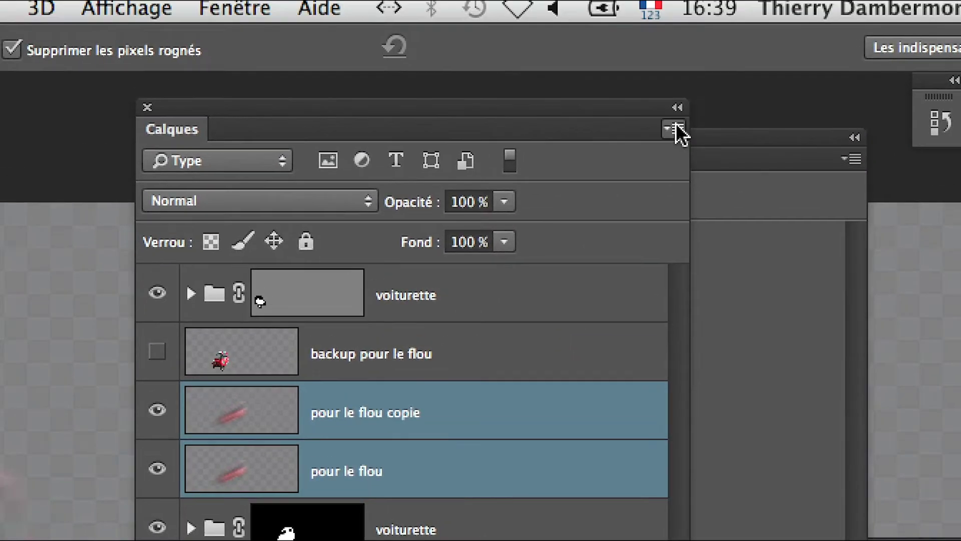
pyautogui.click(675, 125)
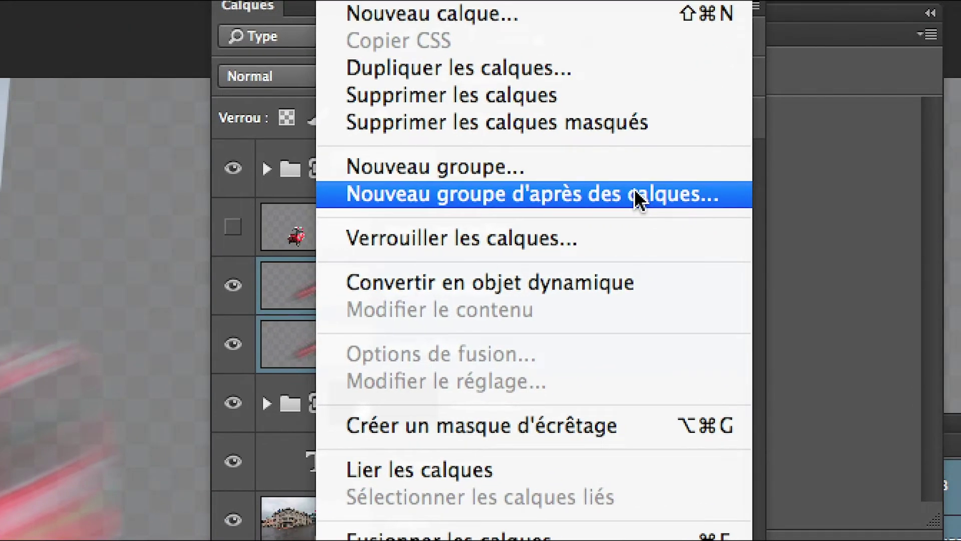
pyautogui.click(635, 193)
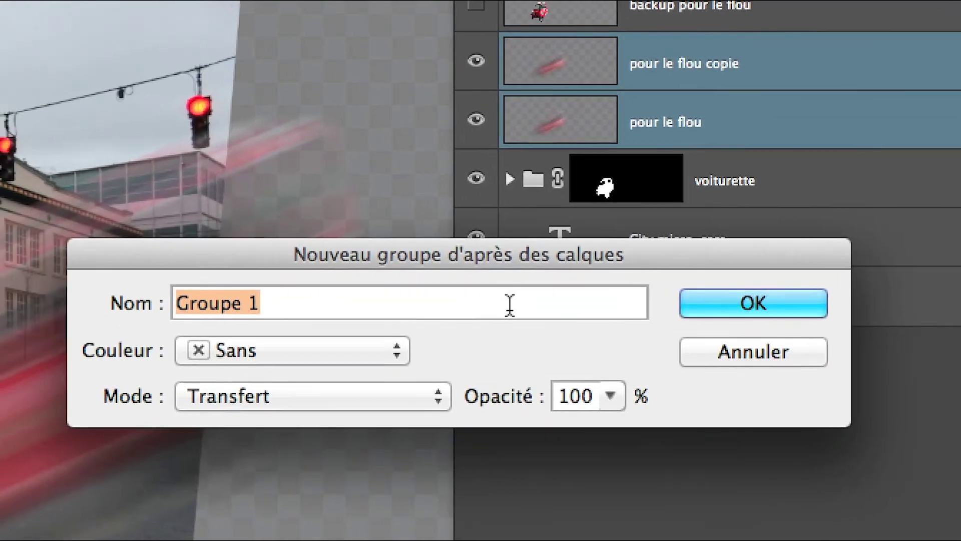
pyautogui.write('flous')
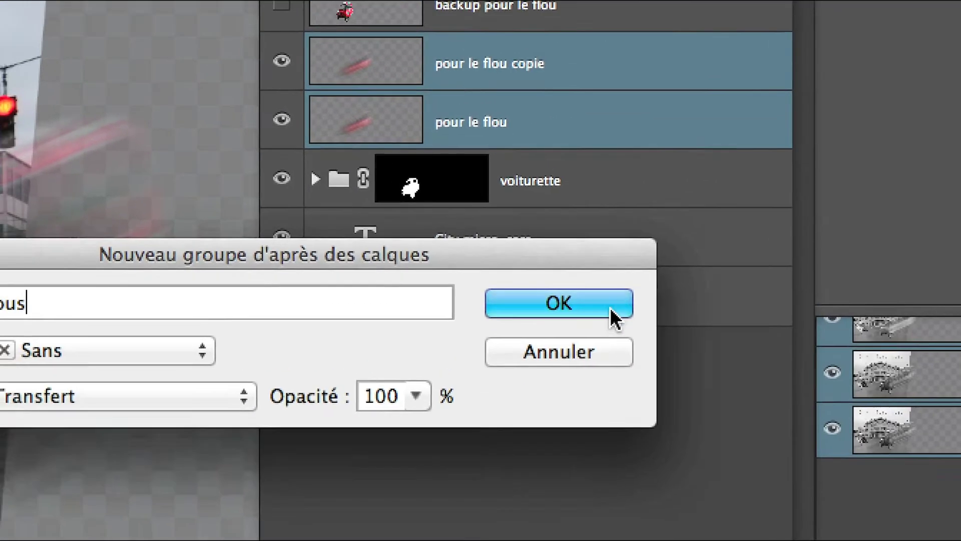
pyautogui.click(799, 311)
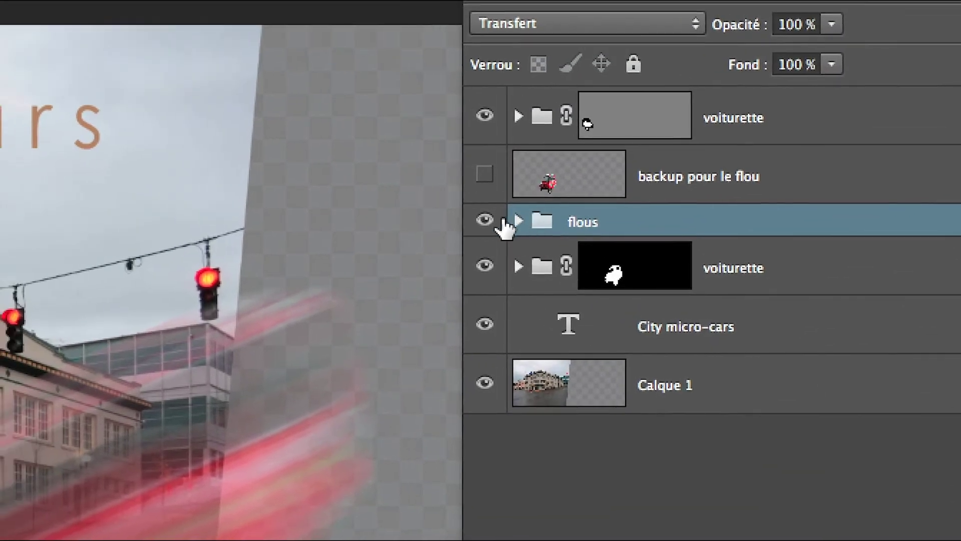
# Check the "flous" group's effect on the image and add a reveal-all layer mask to it
pyautogui.click(493, 225)
pyautogui.click(493, 225)
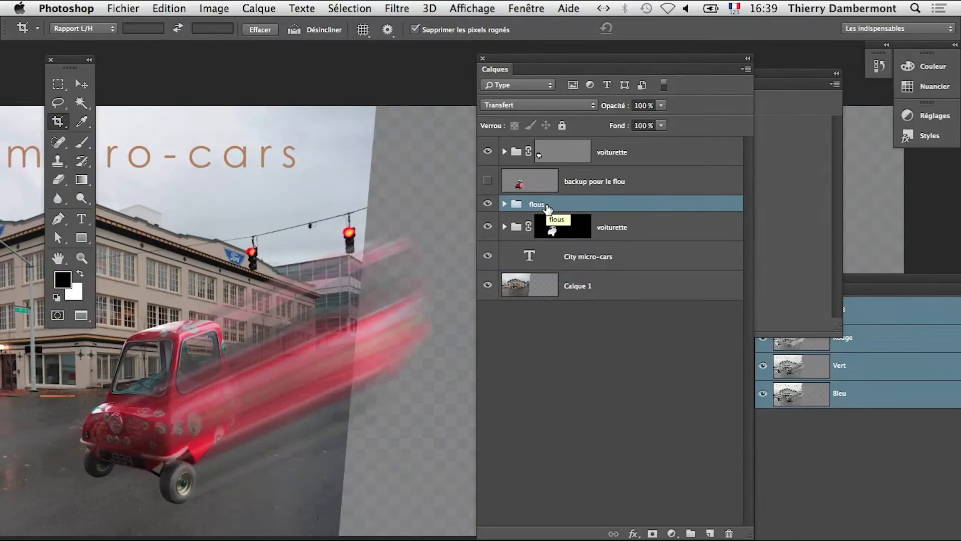
pyautogui.click(247, 6)
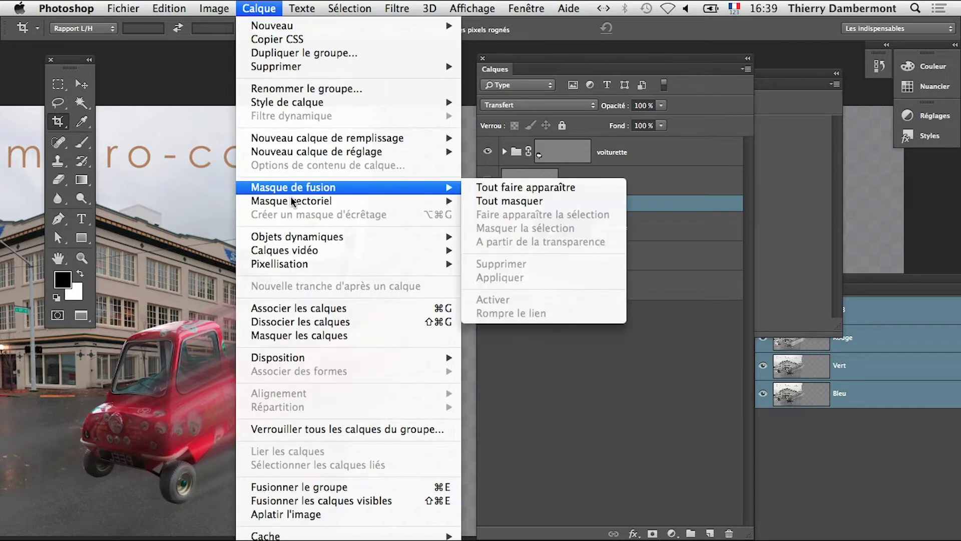
pyautogui.click(522, 187)
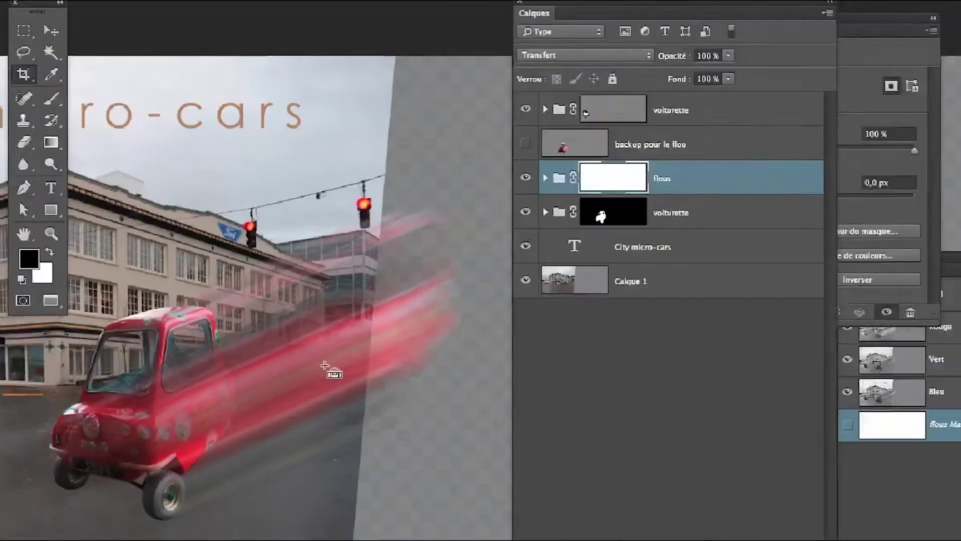
# Paint on the "flous" mask with a large soft black brush to clear the blur from the red car's body
pyautogui.press('b')
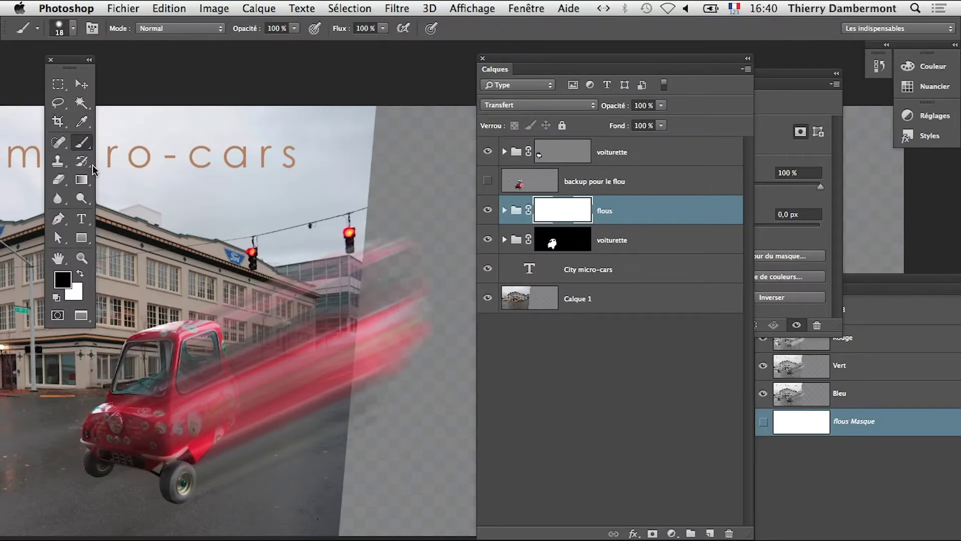
pyautogui.moveTo(335, 322); pyautogui.dragTo(346, 327)
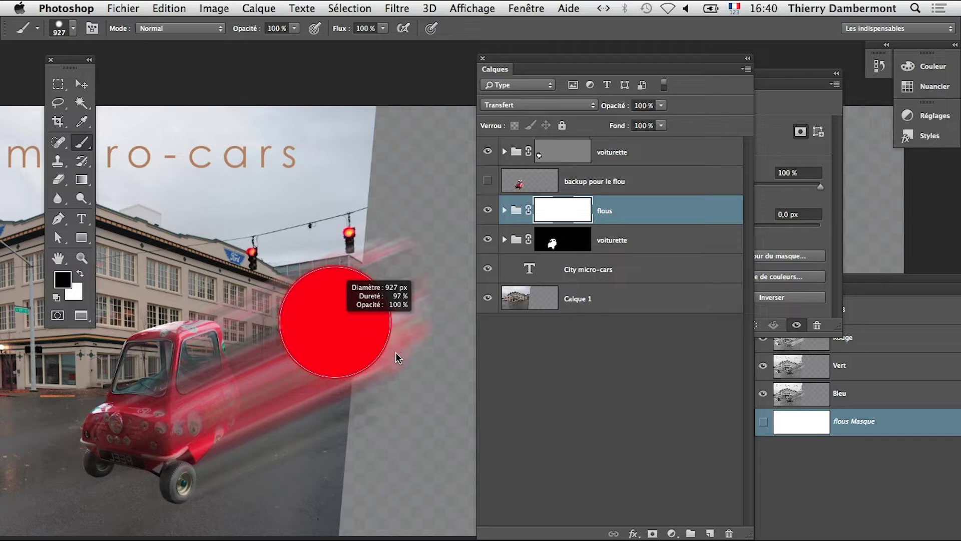
pyautogui.moveTo(396, 354); pyautogui.dragTo(369, 469)
pyautogui.moveTo(382, 268); pyautogui.dragTo(380, 270)
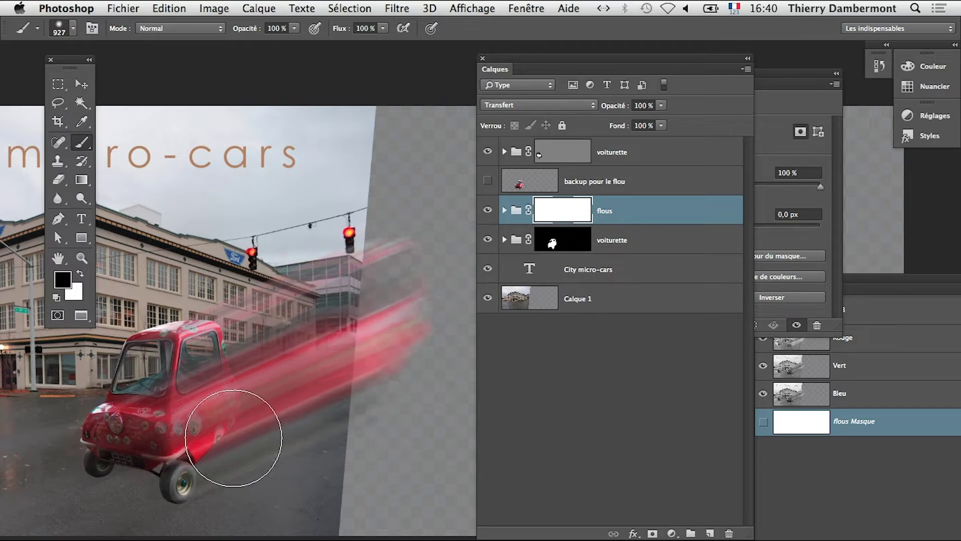
pyautogui.moveTo(204, 407)
pyautogui.mouseDown()
pyautogui.moveTo(241, 375)
pyautogui.moveTo(146, 443)
pyautogui.mouseUp()
pyautogui.scroll(2, 157, 443)
pyautogui.moveTo(151, 390)
pyautogui.mouseDown()
pyautogui.moveTo(112, 454)
pyautogui.moveTo(125, 447)
pyautogui.moveTo(141, 407)
pyautogui.moveTo(144, 349)
pyautogui.moveTo(159, 426)
pyautogui.moveTo(123, 470)
pyautogui.moveTo(181, 495)
pyautogui.moveTo(164, 363)
pyautogui.mouseUp()
# Lower the brush opacity to 47% and paint on the mask to soften the blur at the car's rear
pyautogui.click(293, 27)
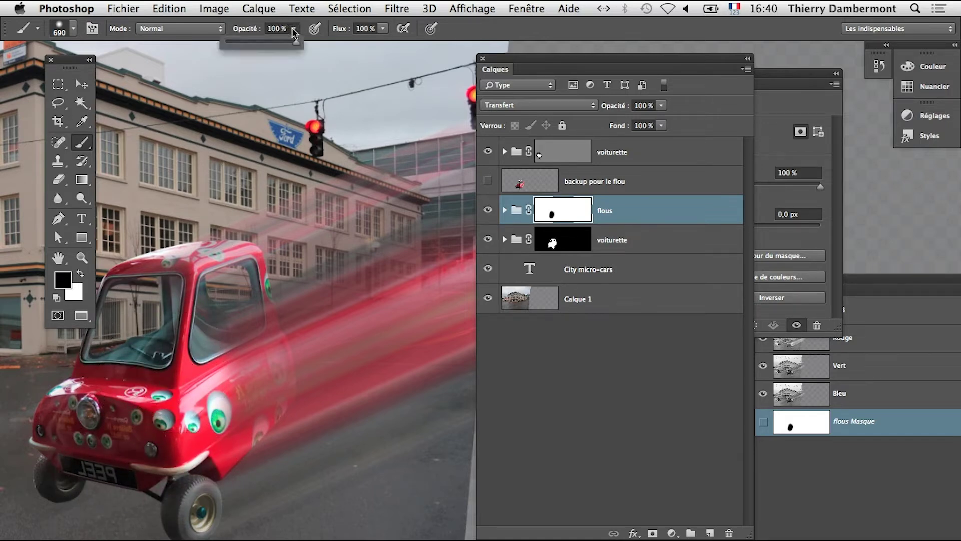
pyautogui.moveTo(251, 350); pyautogui.dragTo(235, 385)
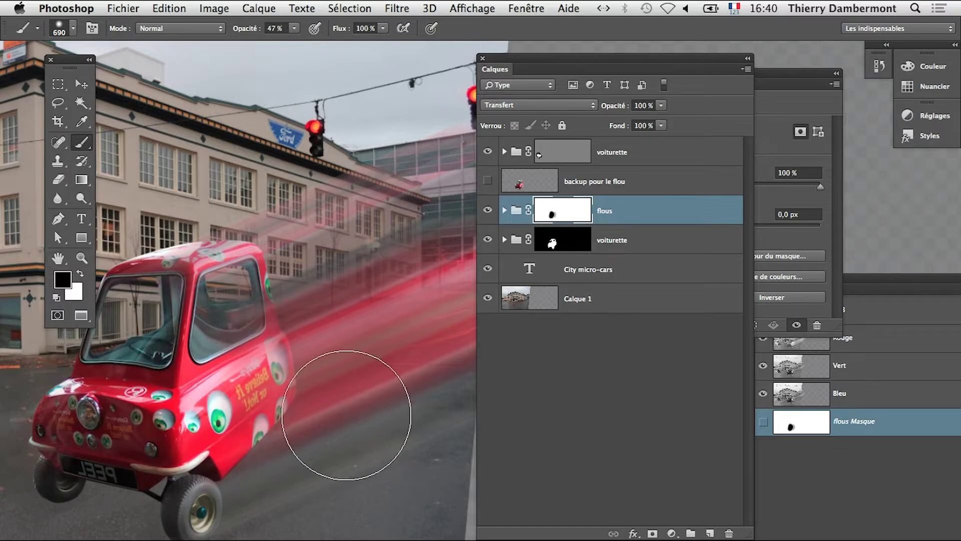
pyautogui.keyDown('alt'); pyautogui.keyDown('super'); pyautogui.click(253, 456); pyautogui.keyUp('super'); pyautogui.keyUp('alt')
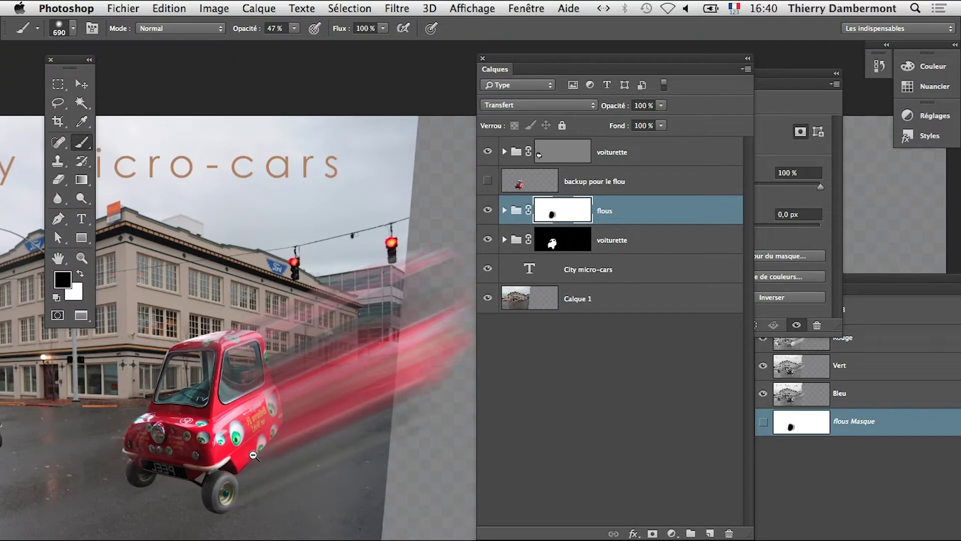
# Enlarge the brush to 1235 px at 27% opacity and fade the trail along its underside near the photo's right edge
pyautogui.moveTo(296, 464)
pyautogui.mouseDown()
pyautogui.moveTo(288, 476)
pyautogui.moveTo(211, 487)
pyautogui.mouseUp()
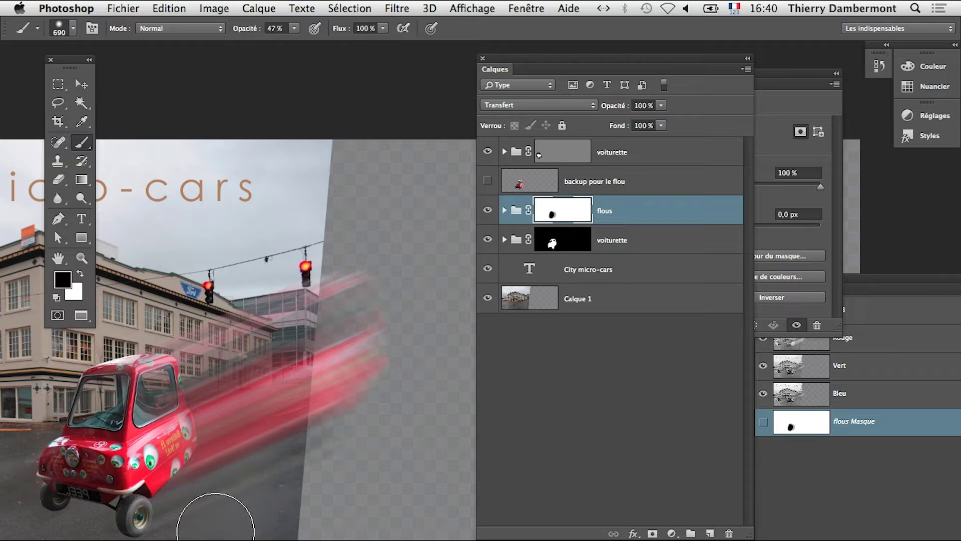
pyautogui.keyDown('ctrl'); pyautogui.keyDown('alt'); pyautogui.moveTo(341, 418); pyautogui.dragTo(368, 445); pyautogui.keyUp('alt'); pyautogui.keyUp('ctrl')
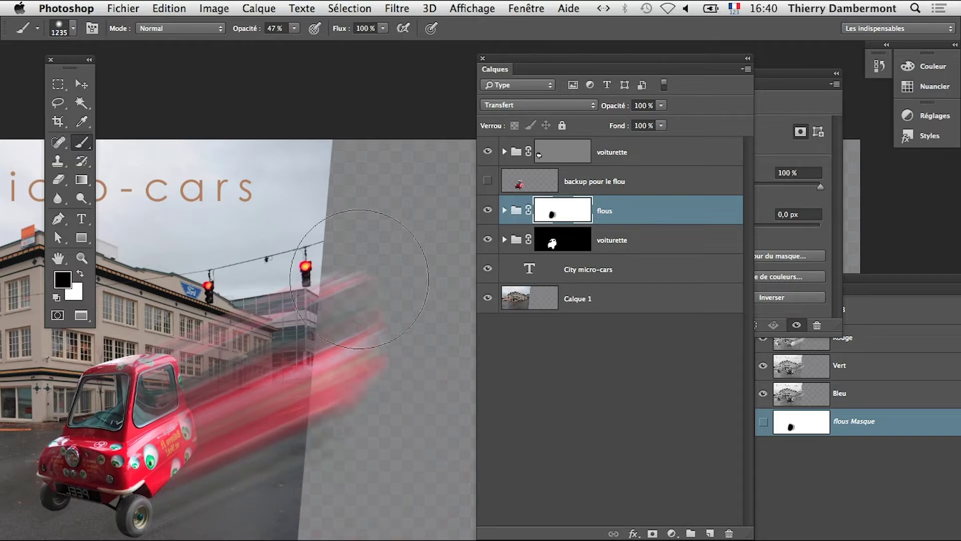
pyautogui.click(295, 28)
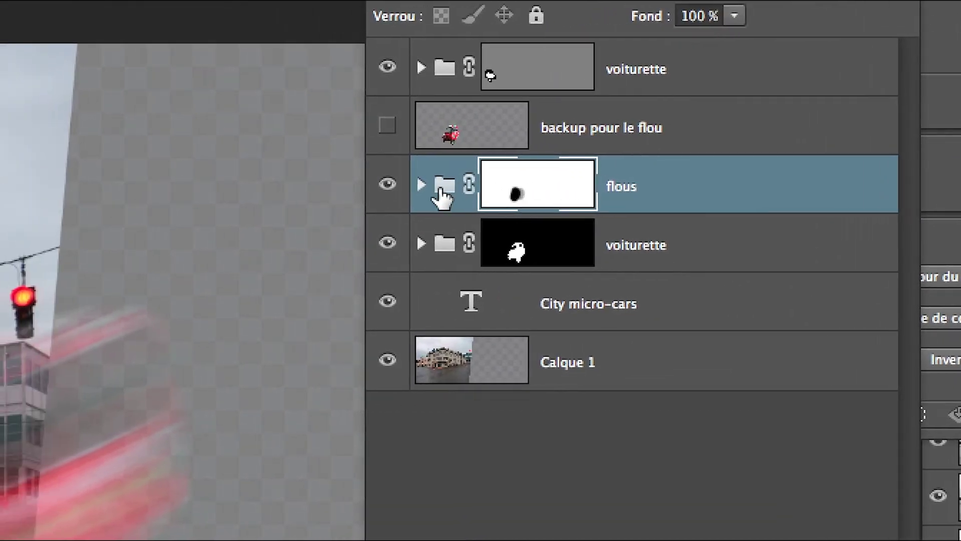
pyautogui.click(431, 190)
pyautogui.click(431, 189)
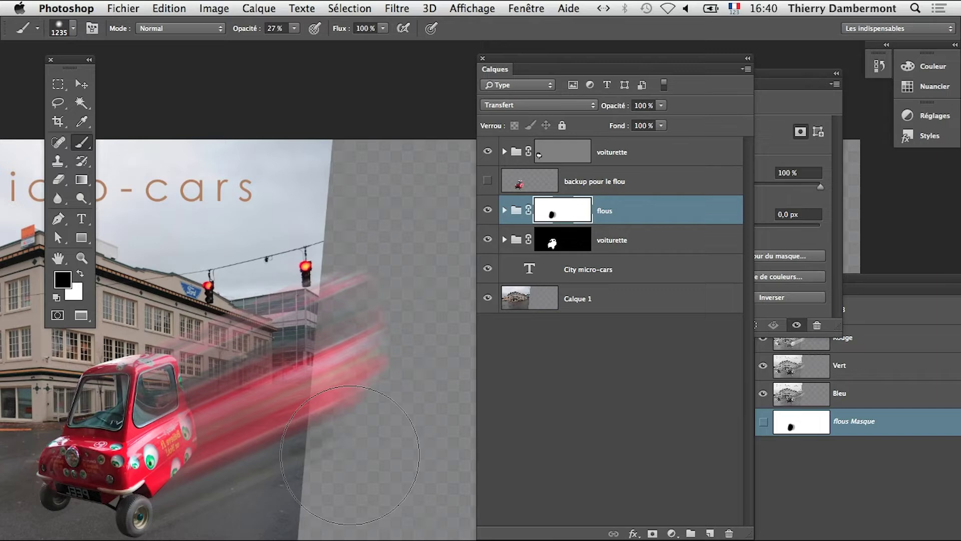
pyautogui.moveTo(350, 455)
pyautogui.mouseDown()
pyautogui.moveTo(350, 396)
pyautogui.moveTo(281, 401)
pyautogui.mouseUp()
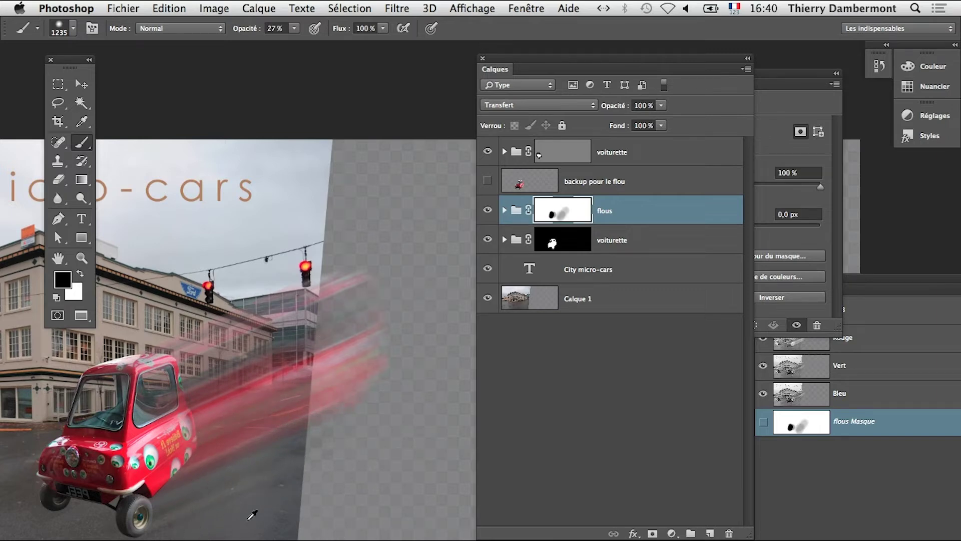
# Reduce the brush to 534 px and paint streaks on the mask to thin the blur trail unevenly behind the car
pyautogui.moveTo(255, 476); pyautogui.dragTo(215, 475)
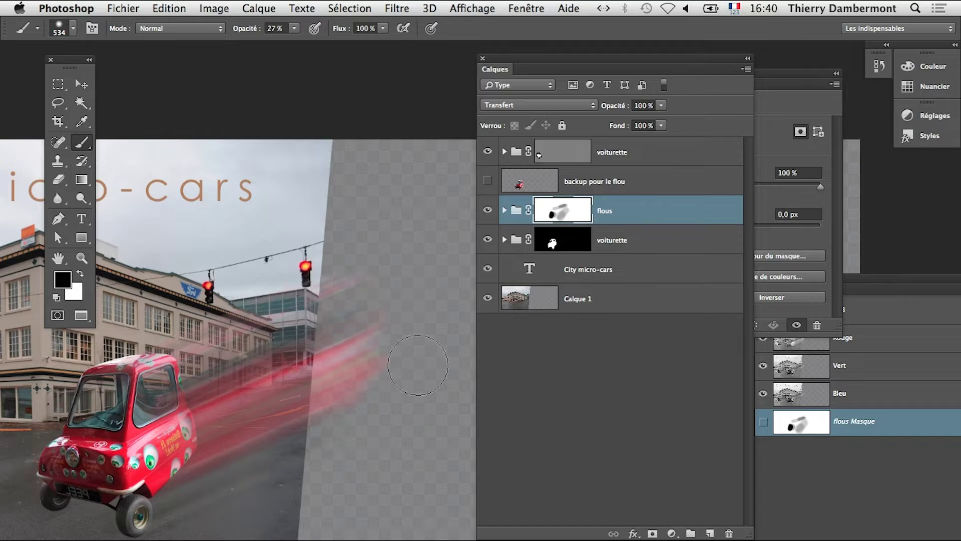
pyautogui.moveTo(281, 373); pyautogui.dragTo(225, 398)
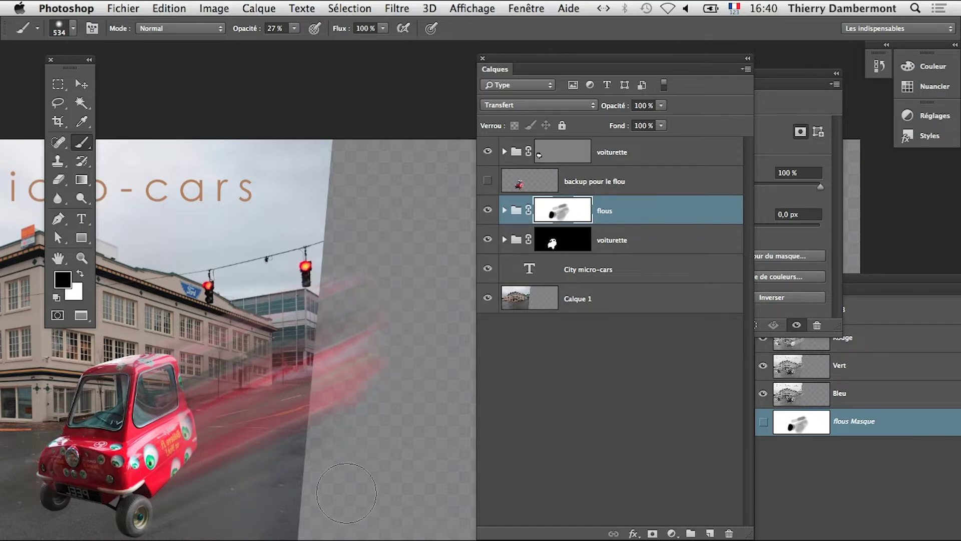
pyautogui.keyDown('ctrl'); pyautogui.click(267, 401); pyautogui.keyUp('ctrl')
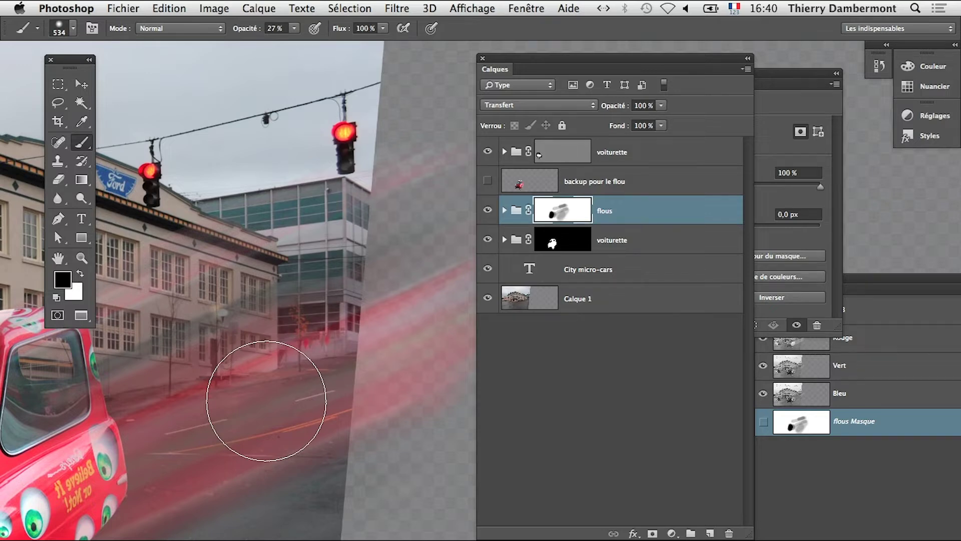
pyautogui.keyDown('alt'); pyautogui.click(276, 408); pyautogui.keyUp('alt')
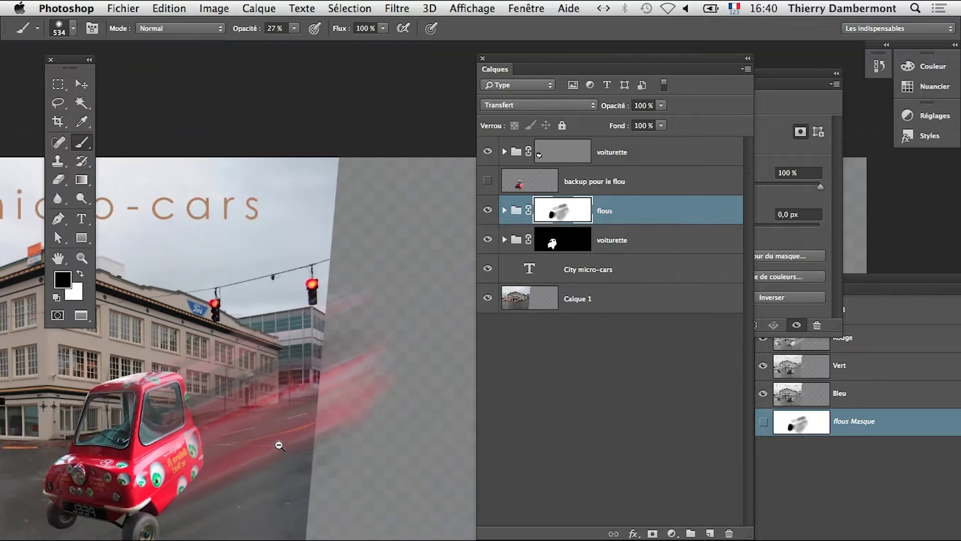
pyautogui.keyDown('alt'); pyautogui.click(259, 493); pyautogui.keyUp('alt')
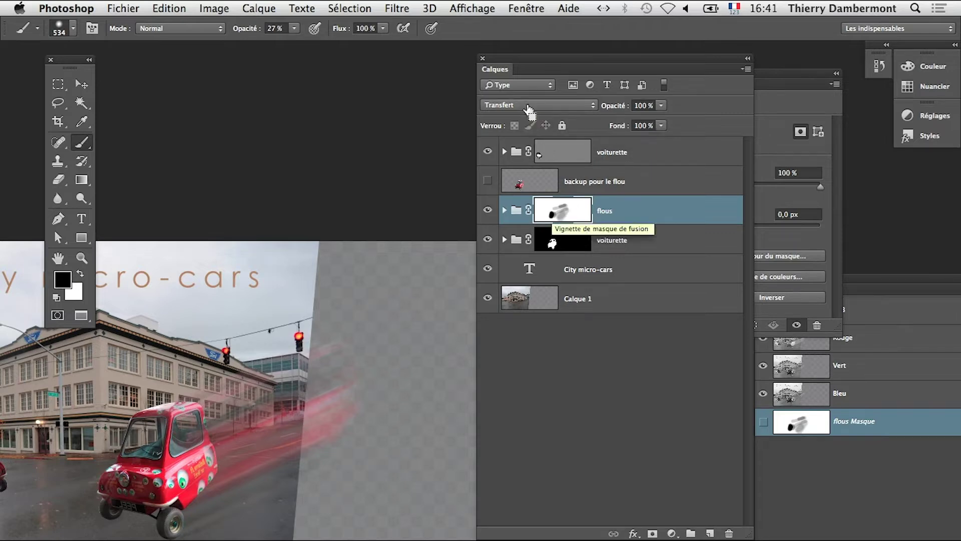
# Expand the "flous" group to check the blend mode of both blur layers, and collapse it with the group selected
pyautogui.click(504, 211)
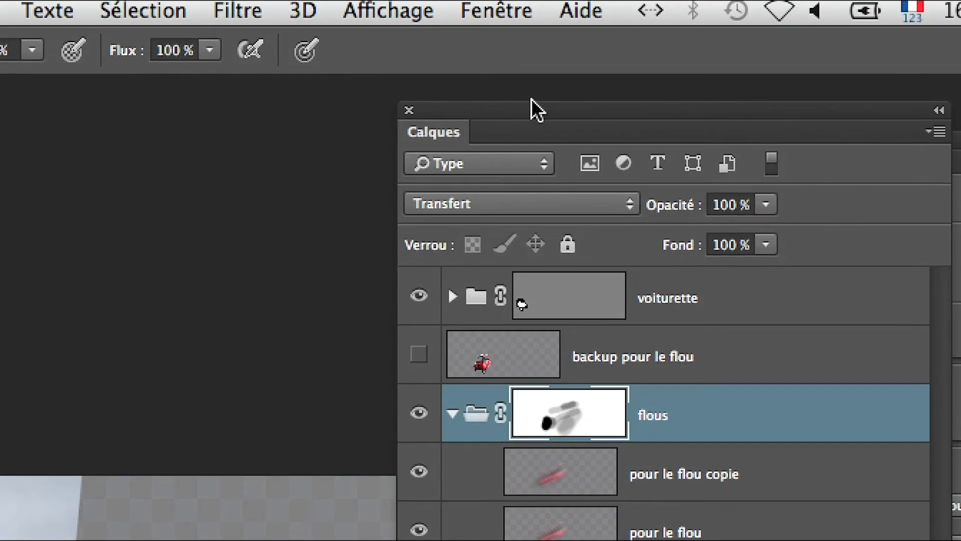
pyautogui.click(557, 484)
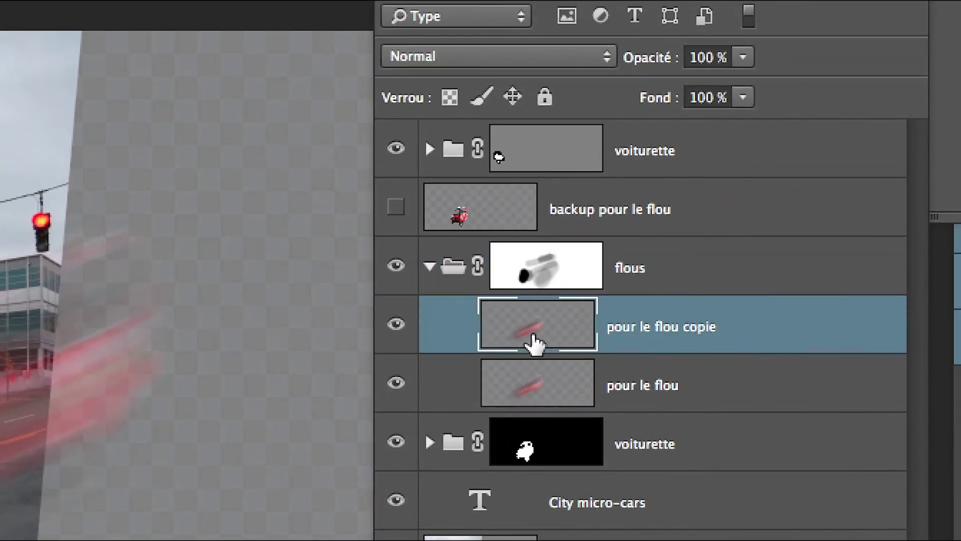
pyautogui.click(535, 383)
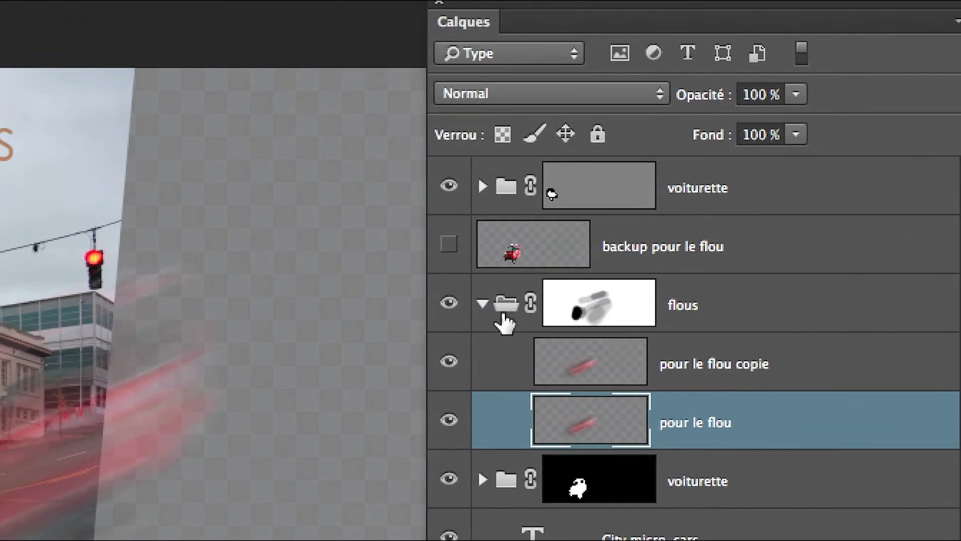
pyautogui.click(463, 273)
pyautogui.click(449, 270)
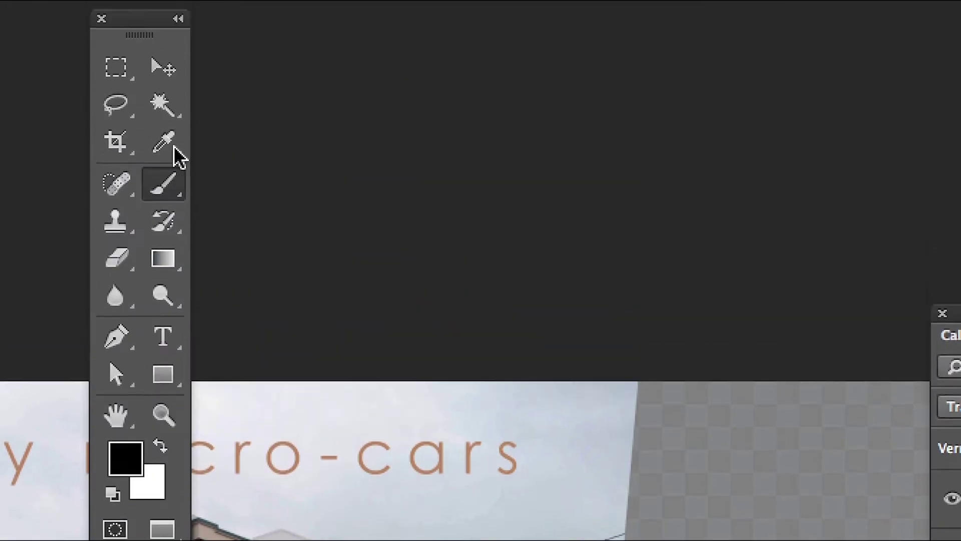
# With the Move tool active, cycle the "flous" group's blend modes to Superposition and move the Calques panel clear of the trail
pyautogui.click(165, 123)
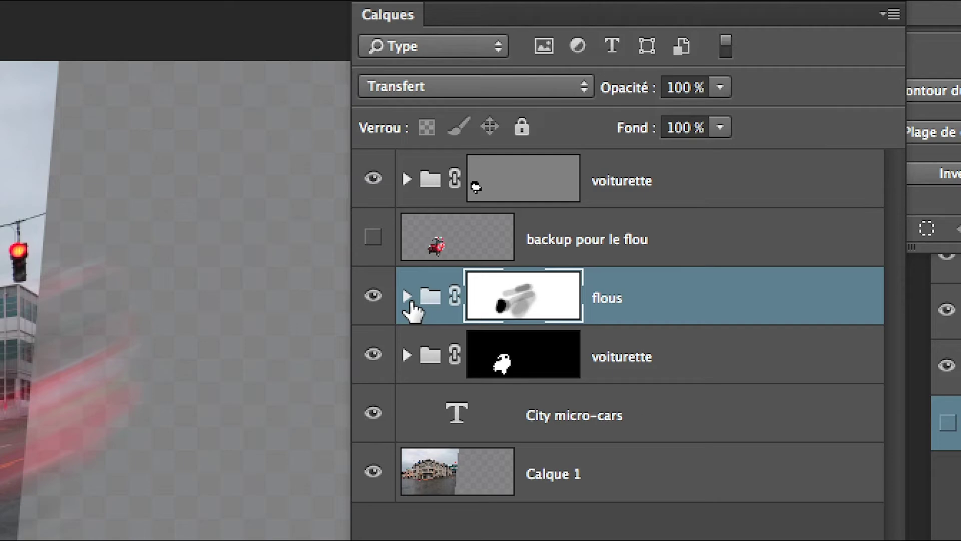
pyautogui.hotkey('shift', '+')
pyautogui.hotkey('shift', '+')
pyautogui.hotkey('shift', '+')
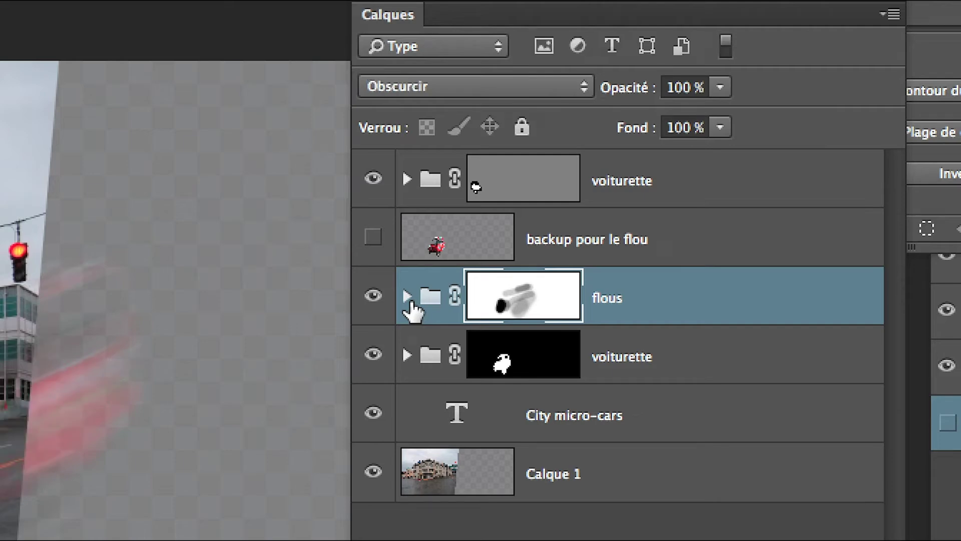
pyautogui.hotkey('shift', '+')
pyautogui.hotkey('shift', '+')
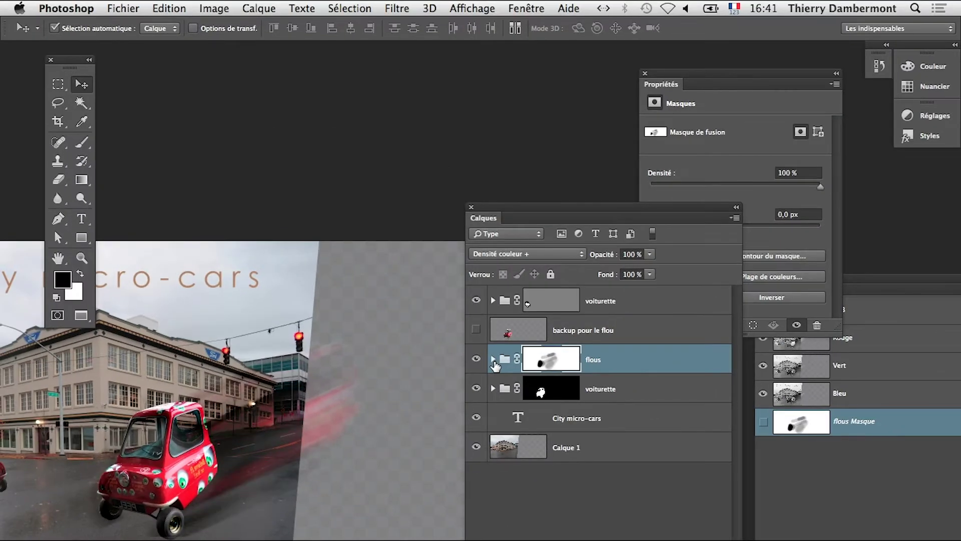
pyautogui.hotkey('shift', '+')
pyautogui.hotkey('shift', '+')
pyautogui.hotkey('shift', '+')
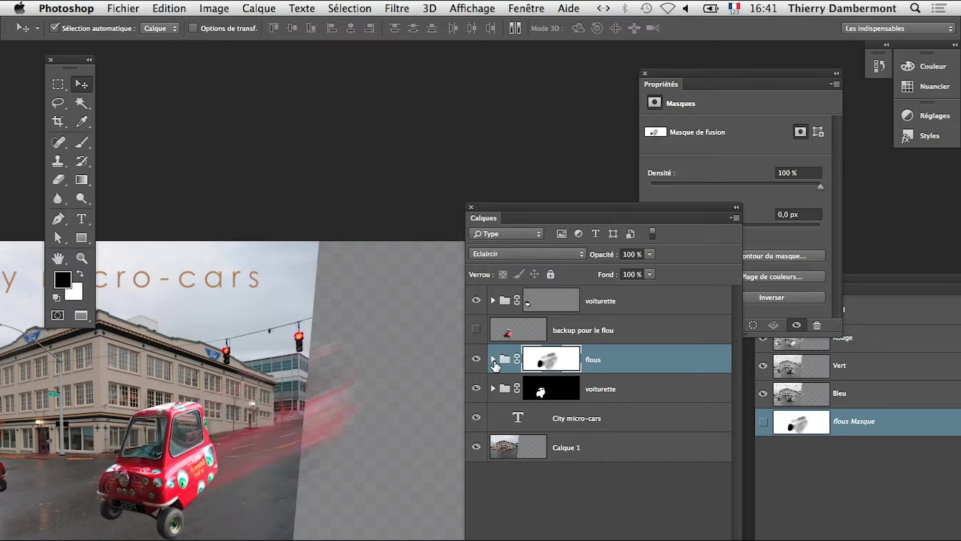
pyautogui.hotkey('shift', '+')
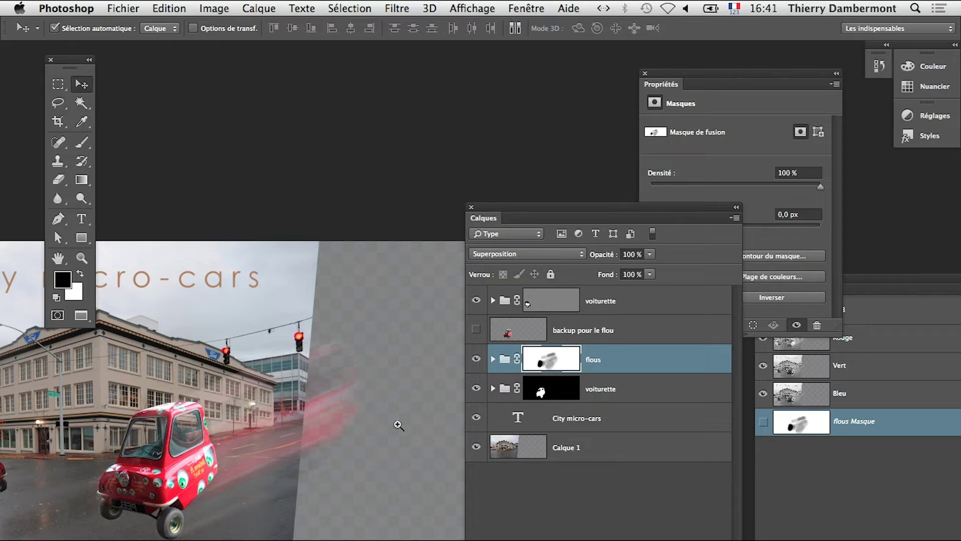
pyautogui.click(266, 450)
pyautogui.moveTo(534, 206); pyautogui.dragTo(606, 157)
pyautogui.moveTo(202, 485); pyautogui.dragTo(326, 411)
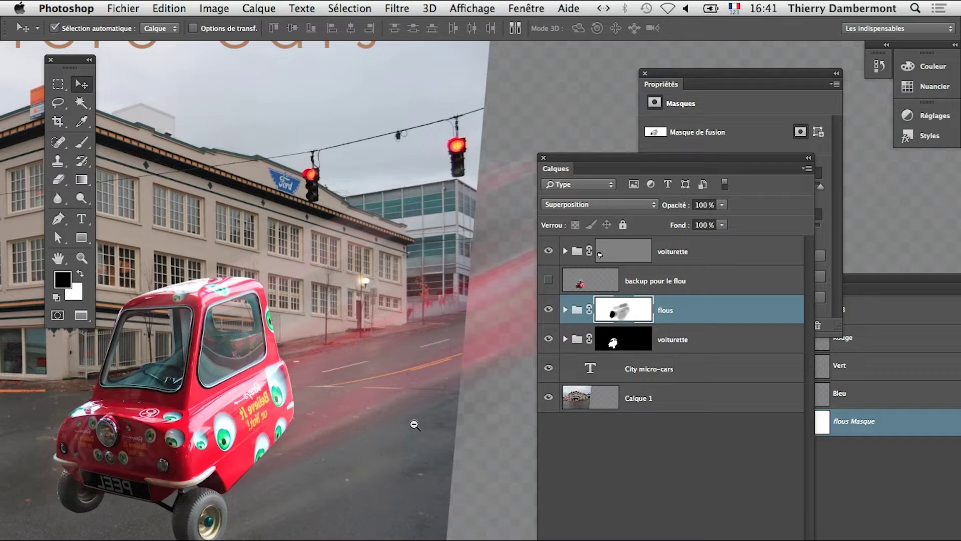
pyautogui.keyDown('alt'); pyautogui.click(367, 481); pyautogui.keyUp('alt')
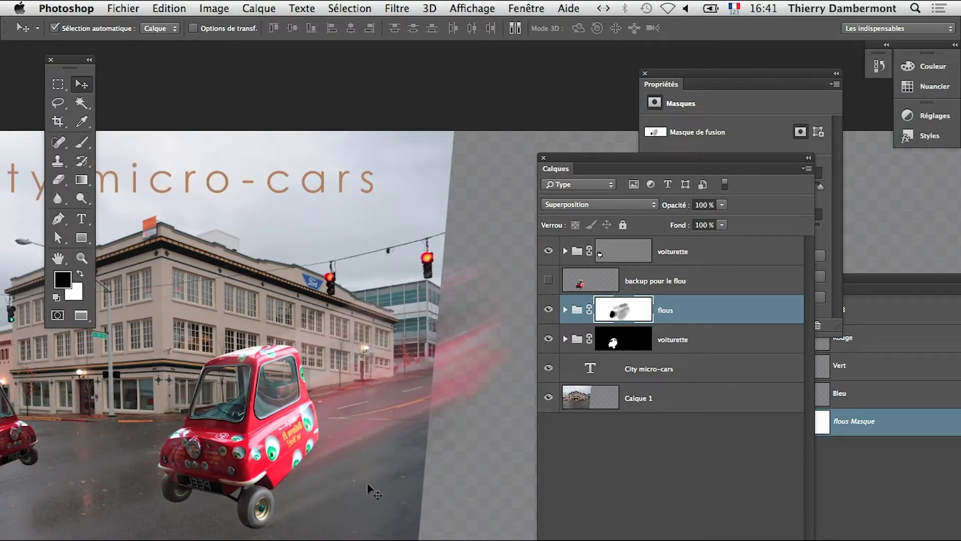
# Toggle the "flous" group's visibility to compare the car's rear with and without the blur, with the Brush tool active
pyautogui.click(367, 482)
pyautogui.click(269, 504)
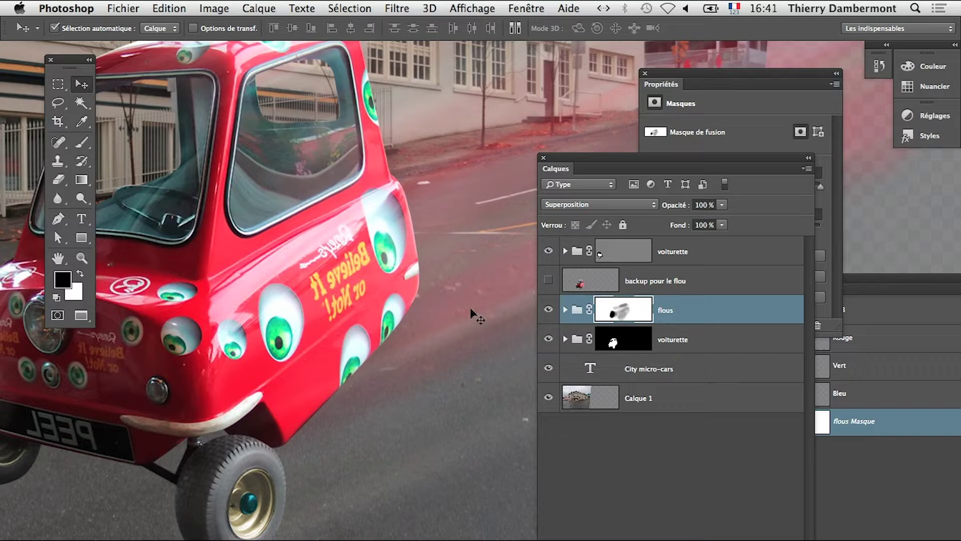
pyautogui.press('b')
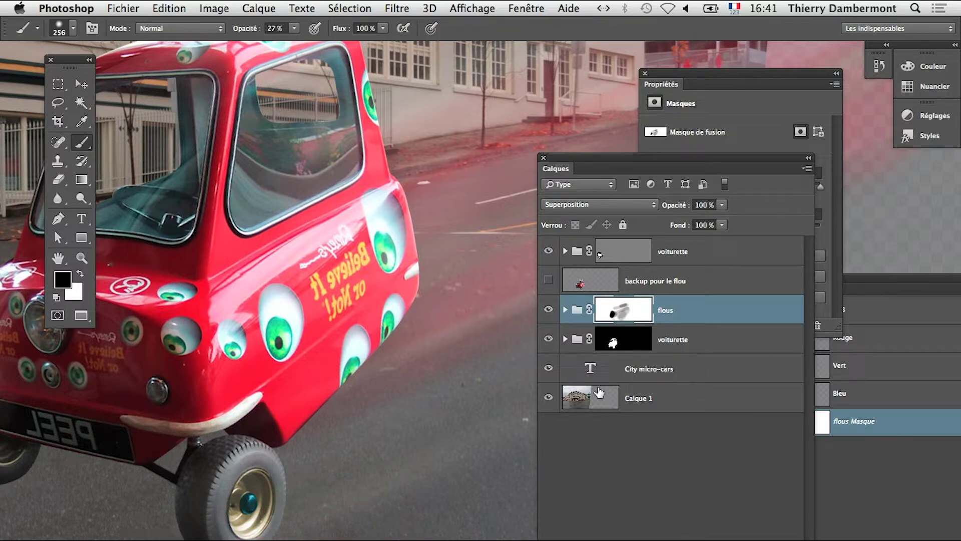
pyautogui.click(549, 309)
pyautogui.click(549, 309)
# Raise the 256 px brush's opacity to 100% and paint the "flous" mask black over the car to clear the blur from its body
pyautogui.click(297, 28)
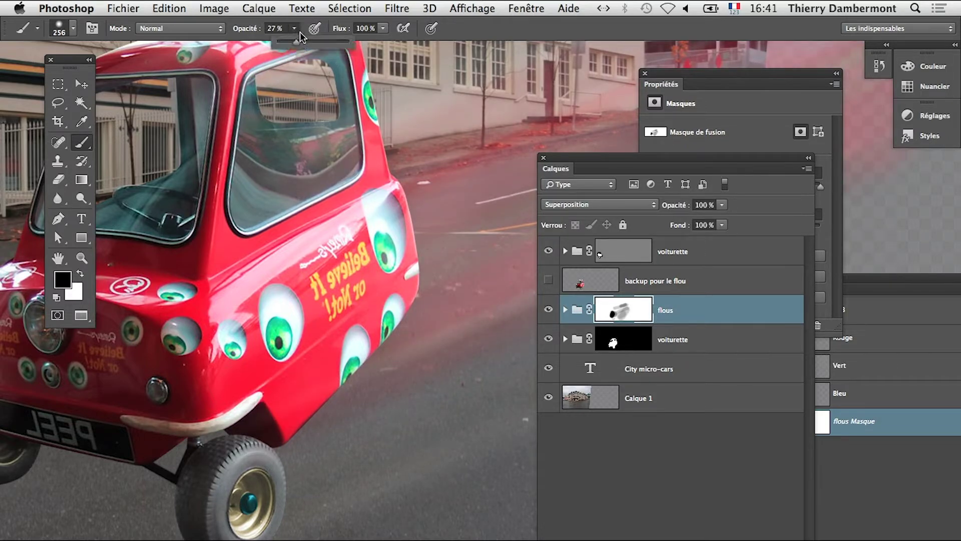
pyautogui.moveTo(354, 48); pyautogui.dragTo(361, 47)
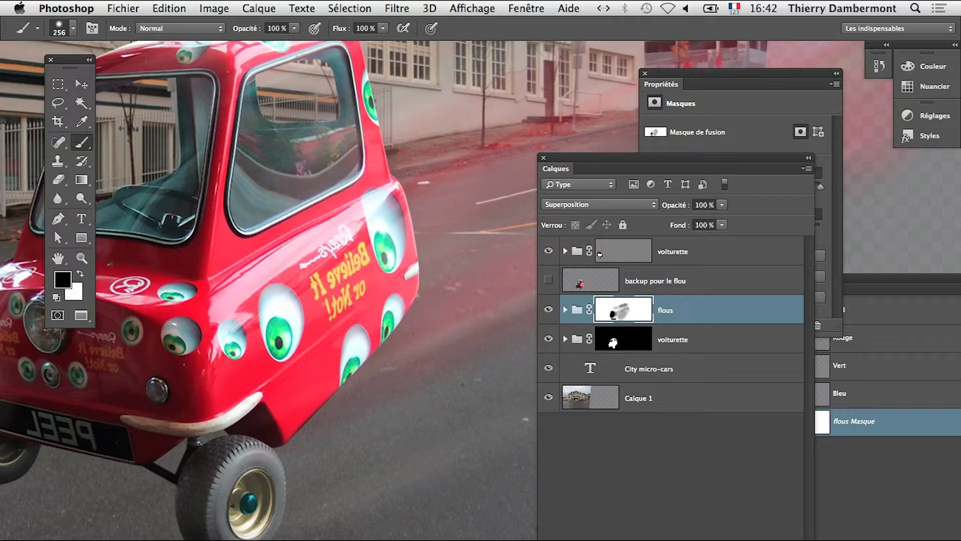
pyautogui.press('super+minus')
pyautogui.press('super+minus')
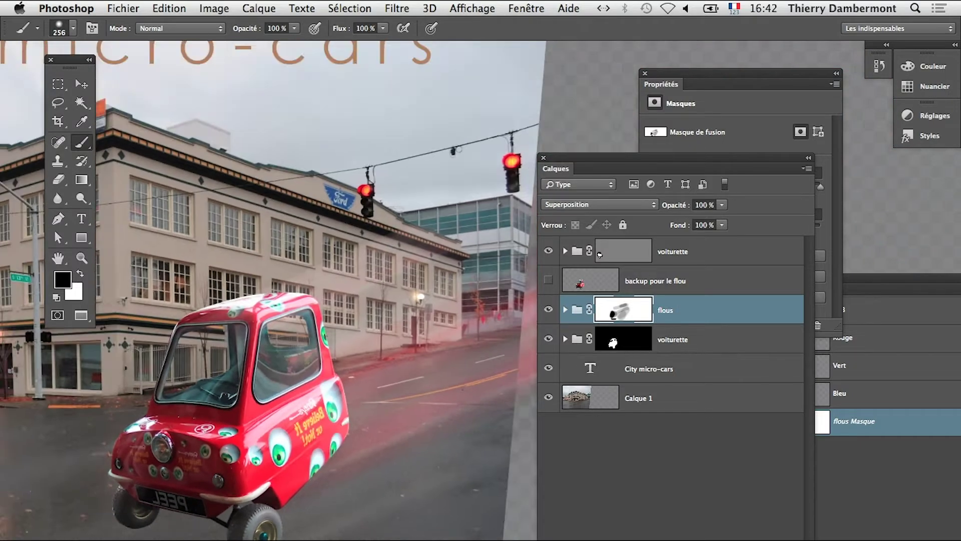
pyautogui.press('super+minus')
pyautogui.moveTo(336, 523); pyautogui.dragTo(249, 517)
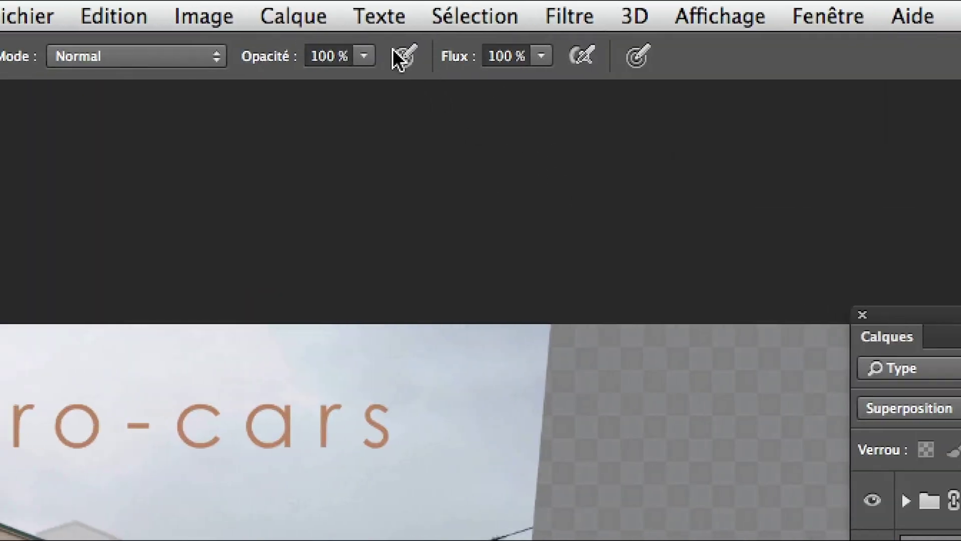
# Add a Courbes adjustment layer above the "flous" group, clipped to the group
pyautogui.click(291, 15)
pyautogui.moveTo(417, 293)
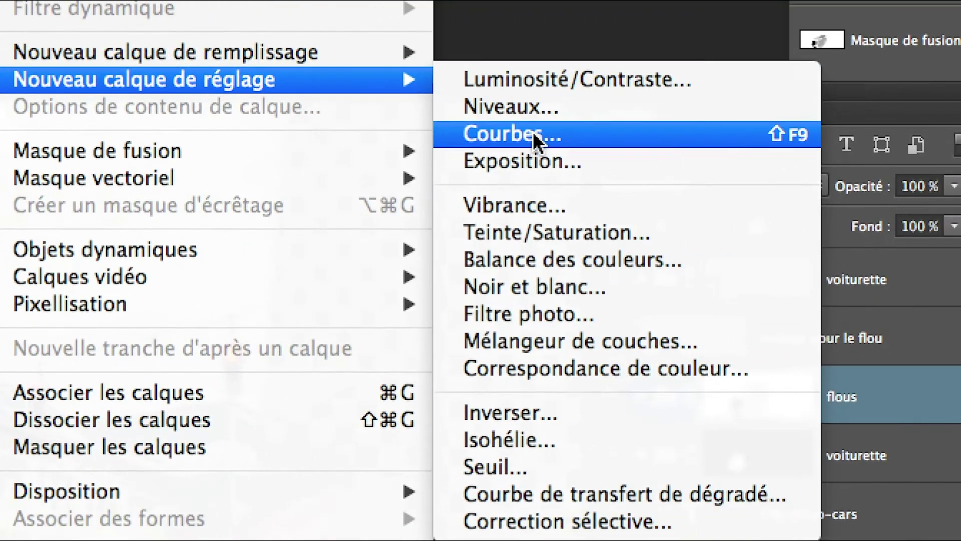
pyautogui.click(851, 166)
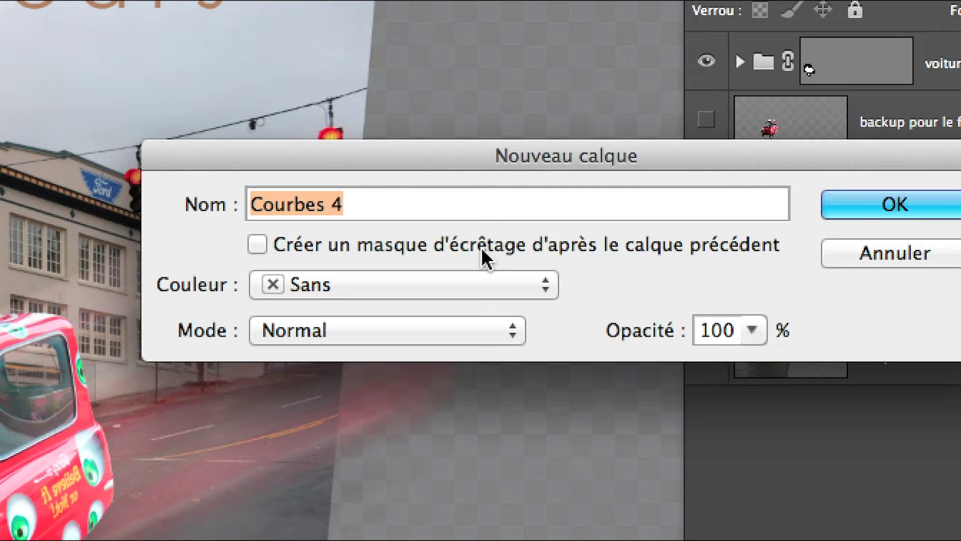
pyautogui.click(433, 280)
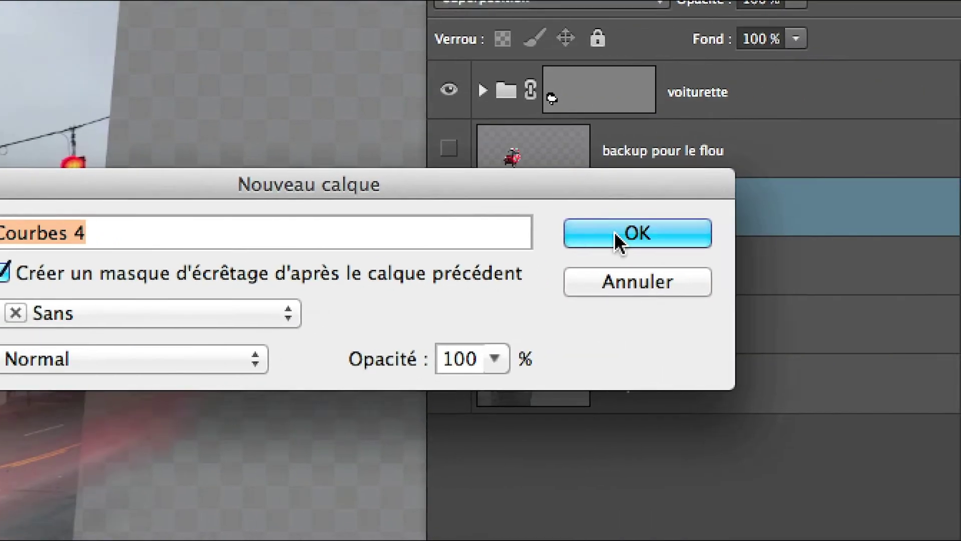
pyautogui.click(888, 208)
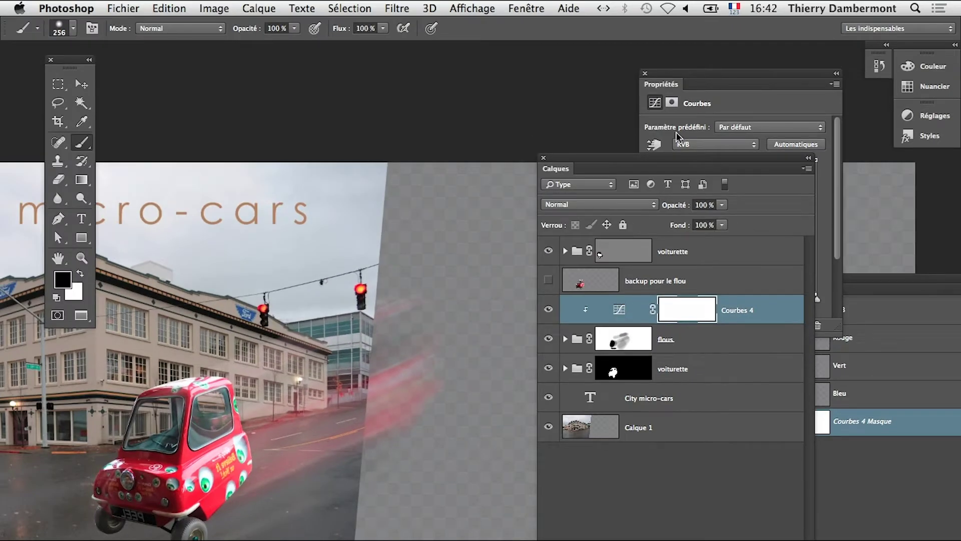
# Uncover the curve graph and bend the RVB curve above the diagonal with three points to brighten the blur trail
pyautogui.moveTo(666, 157); pyautogui.dragTo(569, 449)
pyautogui.moveTo(682, 73); pyautogui.dragTo(594, 105)
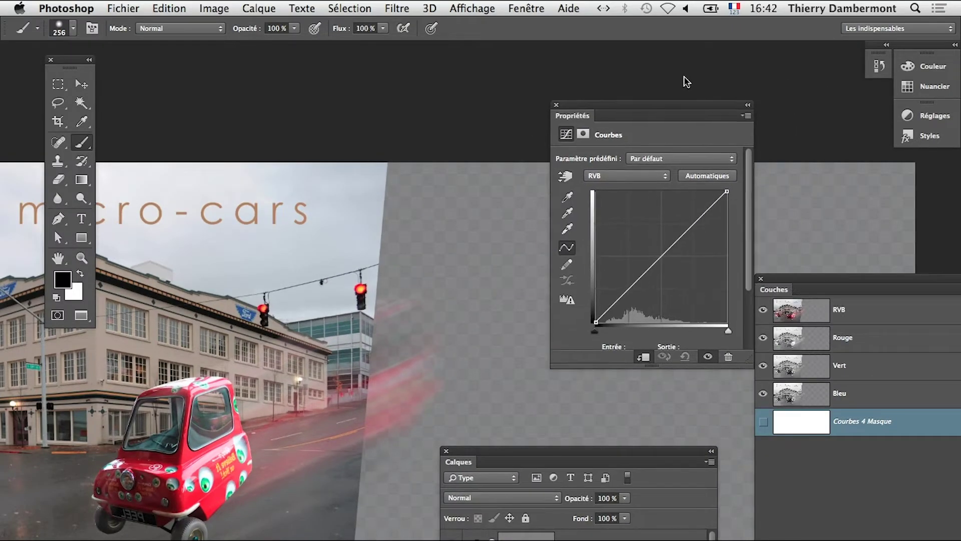
pyautogui.moveTo(530, 235); pyautogui.dragTo(435, 523)
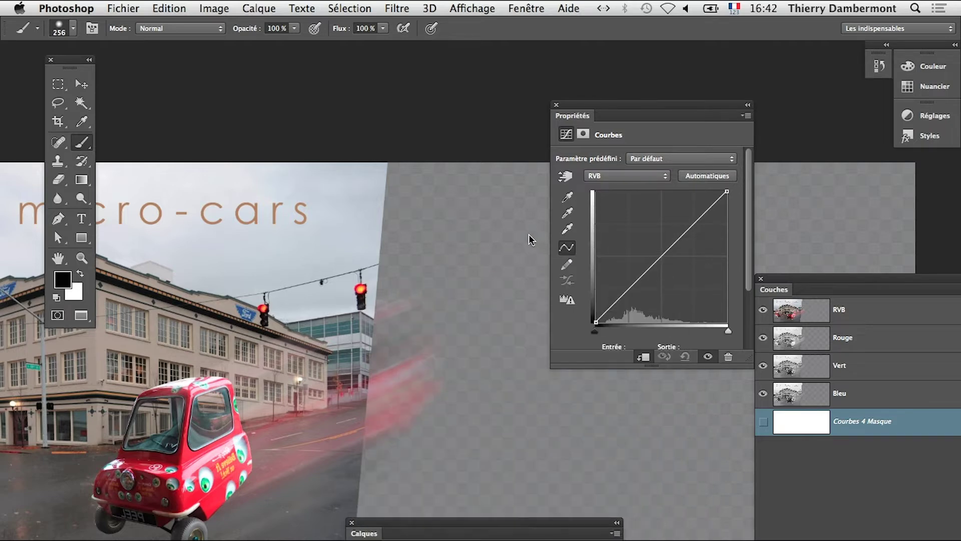
pyautogui.moveTo(634, 281); pyautogui.dragTo(634, 249)
pyautogui.moveTo(664, 216); pyautogui.dragTo(649, 263)
pyautogui.click(693, 227)
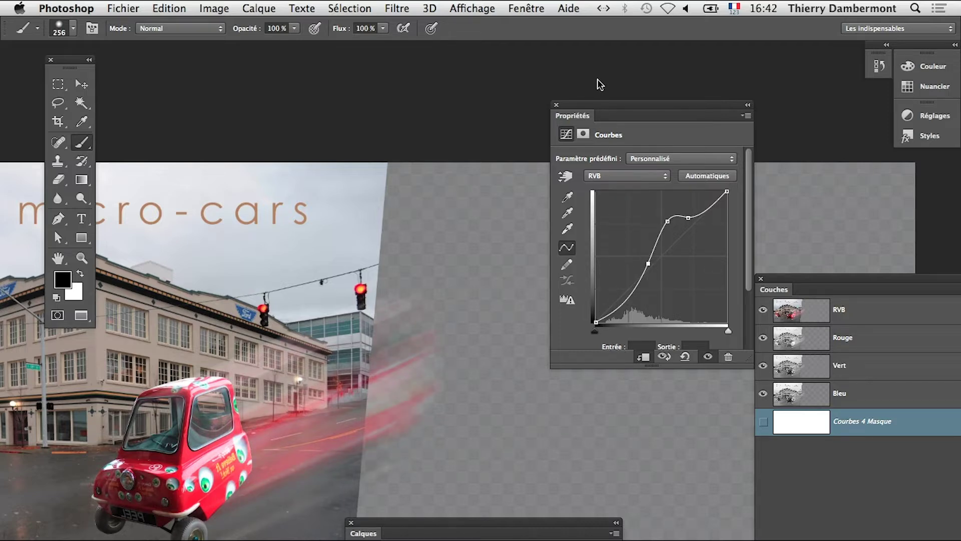
# Rearrange the Propriétés and Calques panels so both are fully accessible, and switch back from Finder to Photoshop
pyautogui.moveTo(589, 107); pyautogui.dragTo(723, 88)
pyautogui.press('F7')
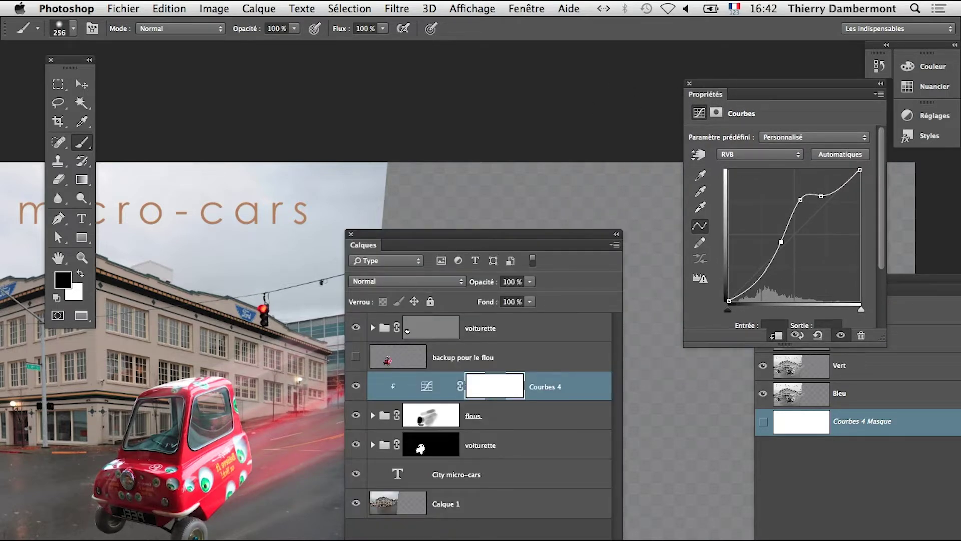
pyautogui.moveTo(622, 386); pyautogui.dragTo(601, 386)
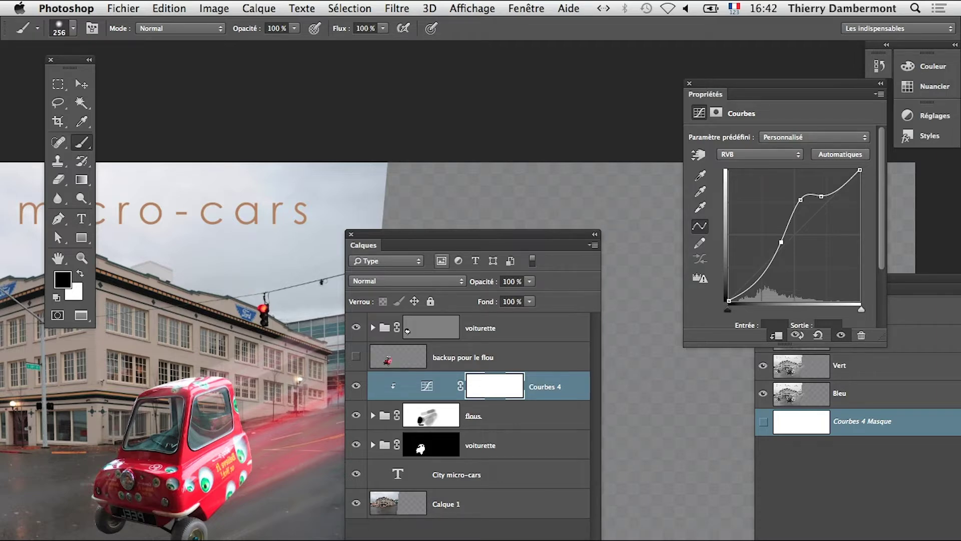
pyautogui.moveTo(446, 241); pyautogui.dragTo(599, 134)
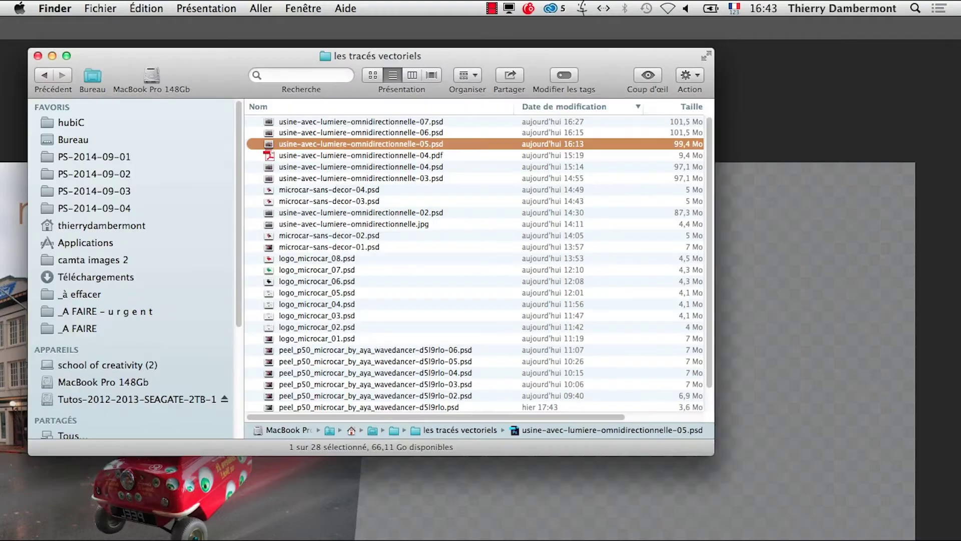
pyautogui.press('super+Tab')
pyautogui.press('super+Tab')
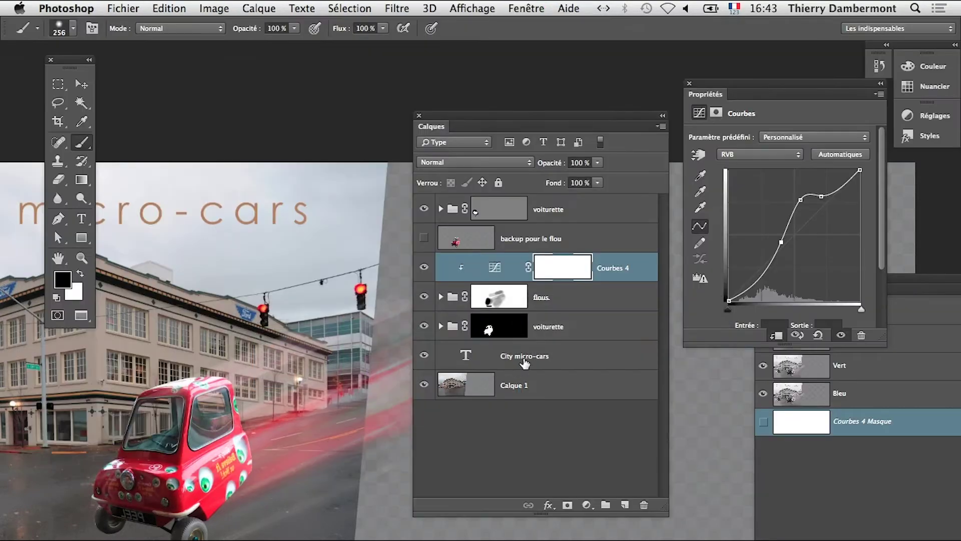
# Start a free transform on the "flous" group and distort its two right-hand corners inward to narrow the trail's far end
pyautogui.click(475, 300)
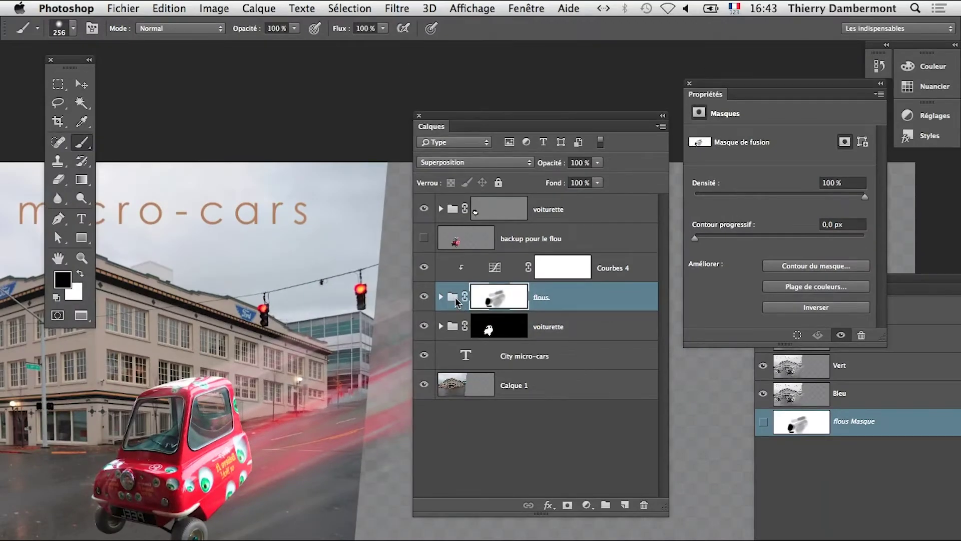
pyautogui.moveTo(435, 114); pyautogui.dragTo(642, 49)
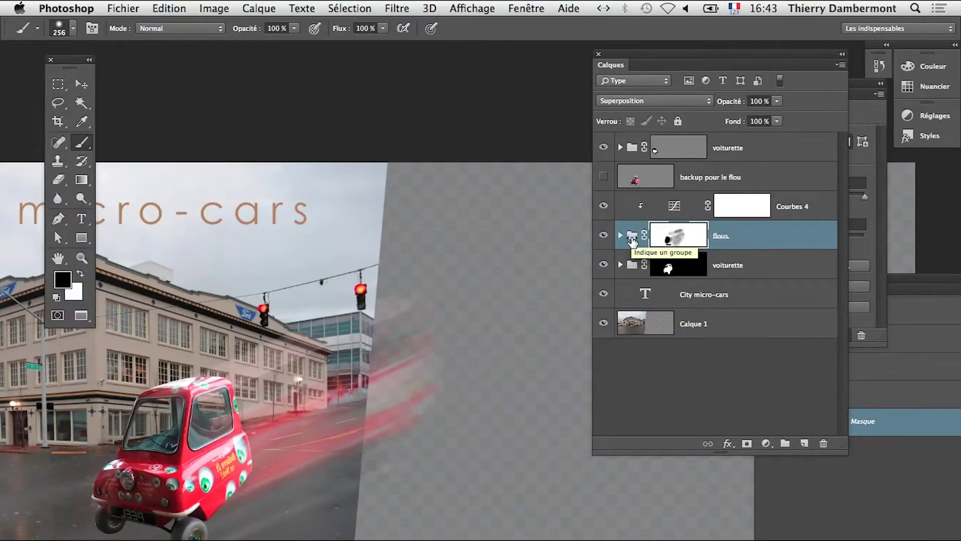
pyautogui.click(169, 8)
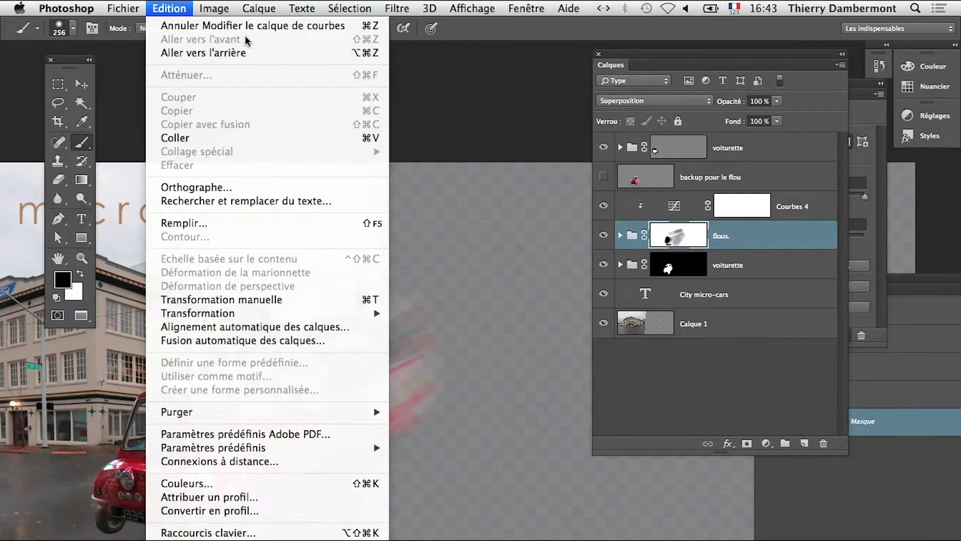
pyautogui.click(231, 300)
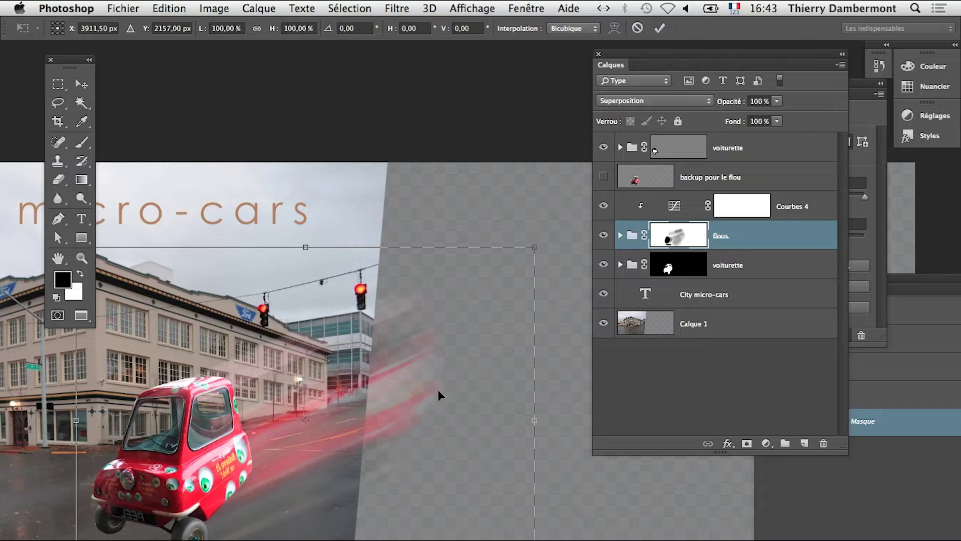
pyautogui.moveTo(535, 539); pyautogui.dragTo(500, 482)
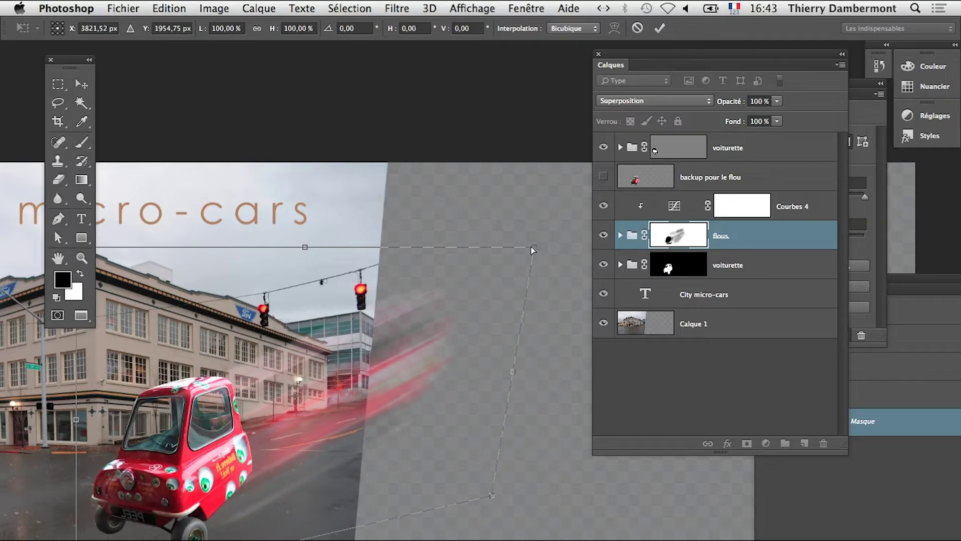
pyautogui.moveTo(533, 247); pyautogui.dragTo(421, 346)
pyautogui.moveTo(490, 496); pyautogui.dragTo(431, 445)
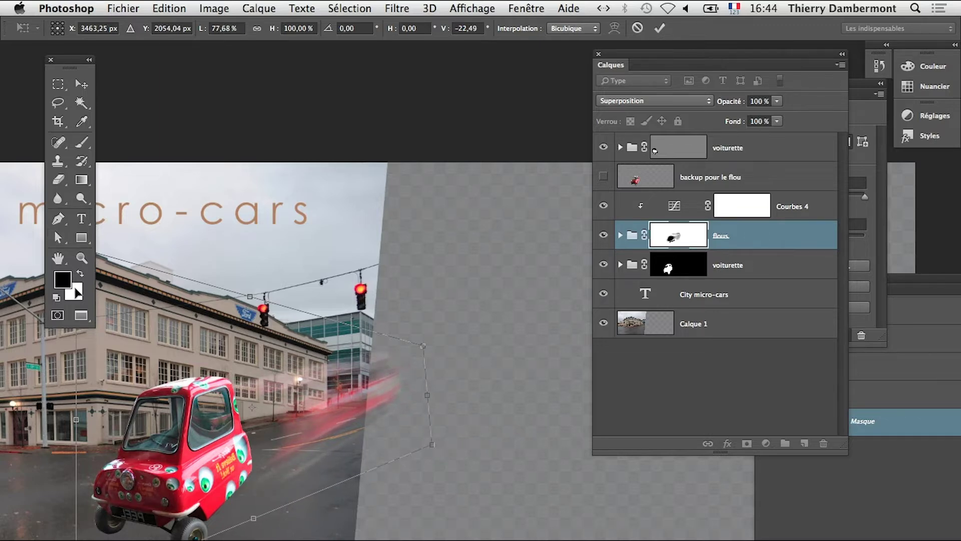
# Adjust the "flous" group's upper-left and right-hand corners to align the trail with the street's perspective, and apply the transform
pyautogui.moveTo(188, 247); pyautogui.dragTo(216, 320)
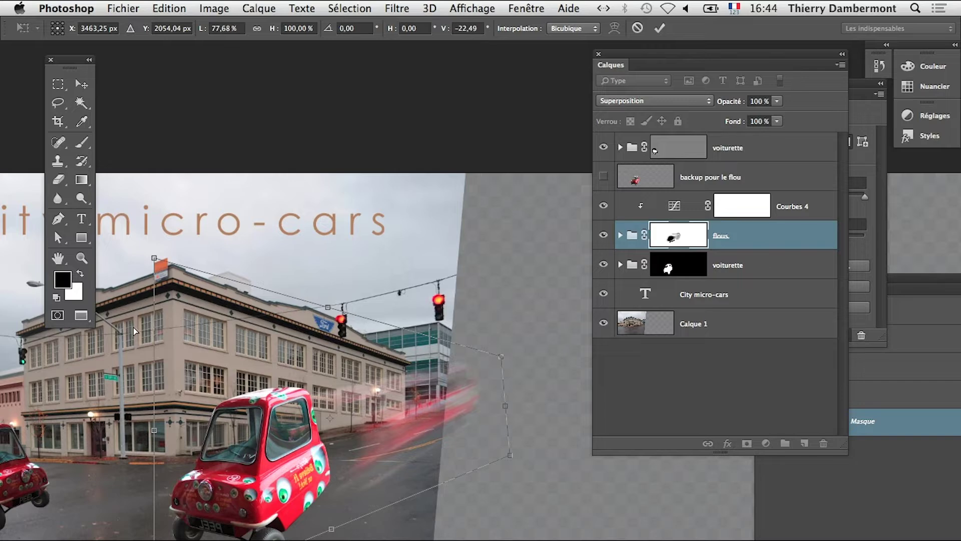
pyautogui.moveTo(153, 259); pyautogui.dragTo(148, 220)
pyautogui.moveTo(510, 455); pyautogui.dragTo(487, 432)
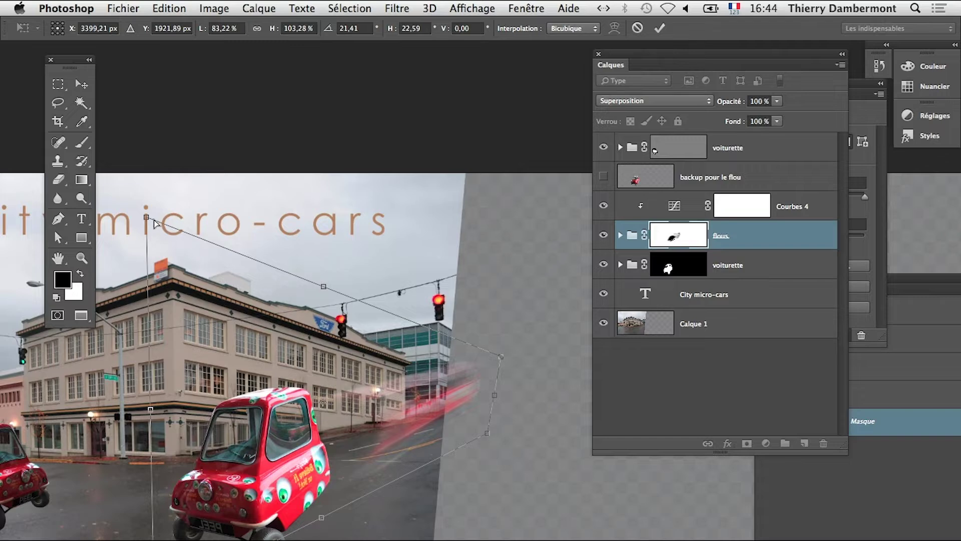
pyautogui.moveTo(154, 223); pyautogui.dragTo(127, 148)
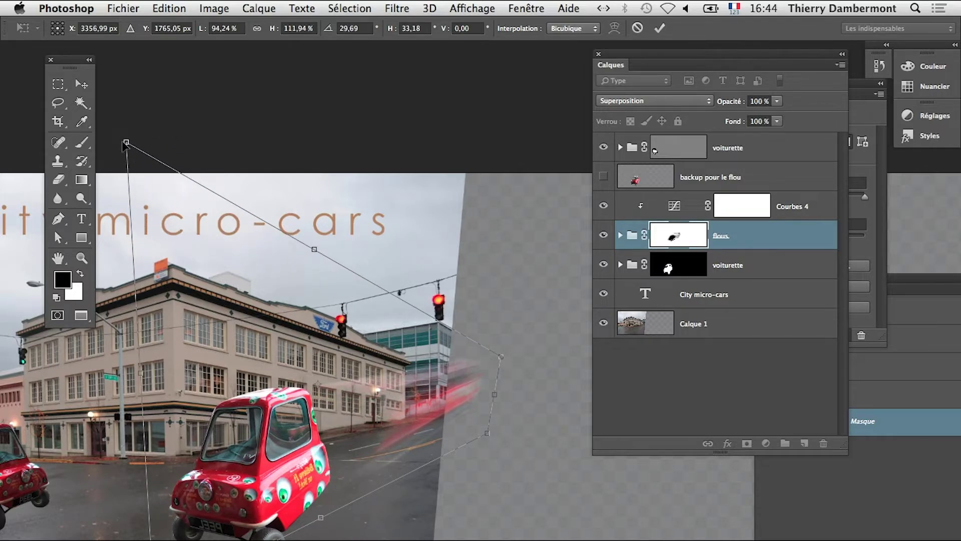
pyautogui.moveTo(501, 357); pyautogui.dragTo(455, 388)
pyautogui.moveTo(126, 142); pyautogui.dragTo(161, 254)
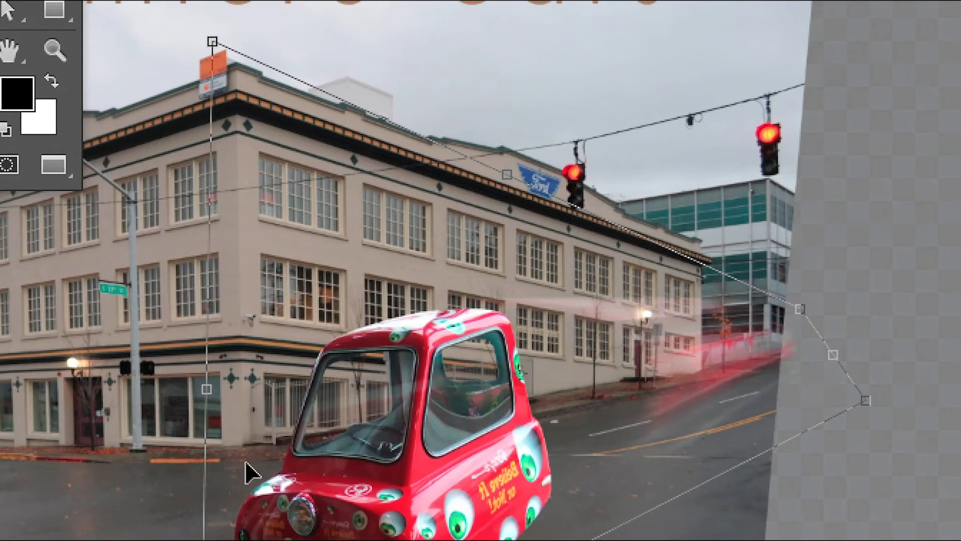
pyautogui.press('Return')
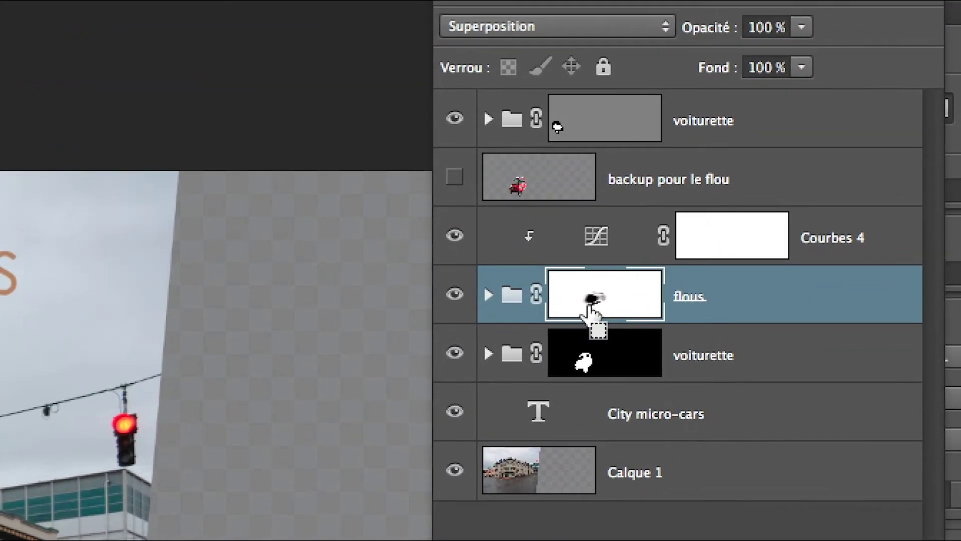
# Paint white on the "flous" mask with a 665 px brush to restore the trail behind the car, with the brush mode reset to Normal
pyautogui.scroll(2, 359, 432)
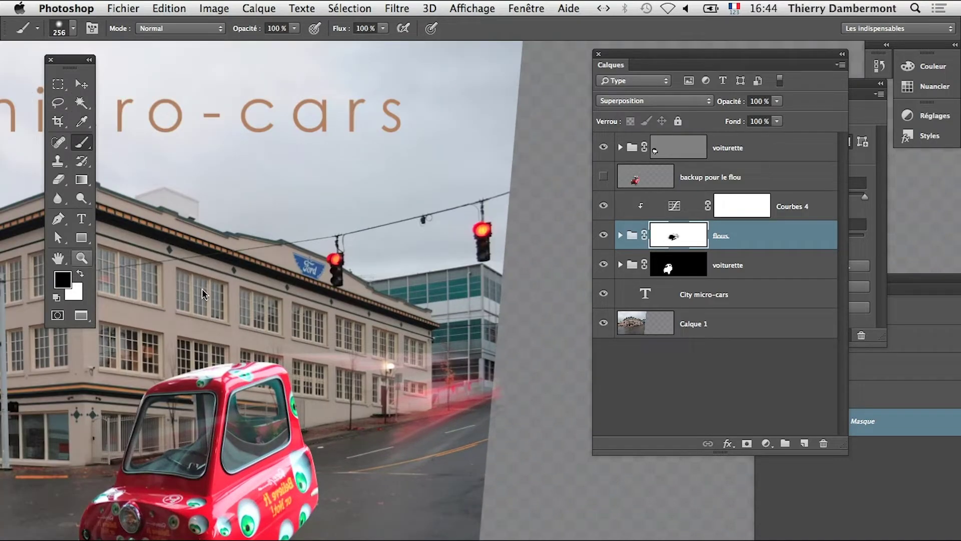
pyautogui.click(80, 272)
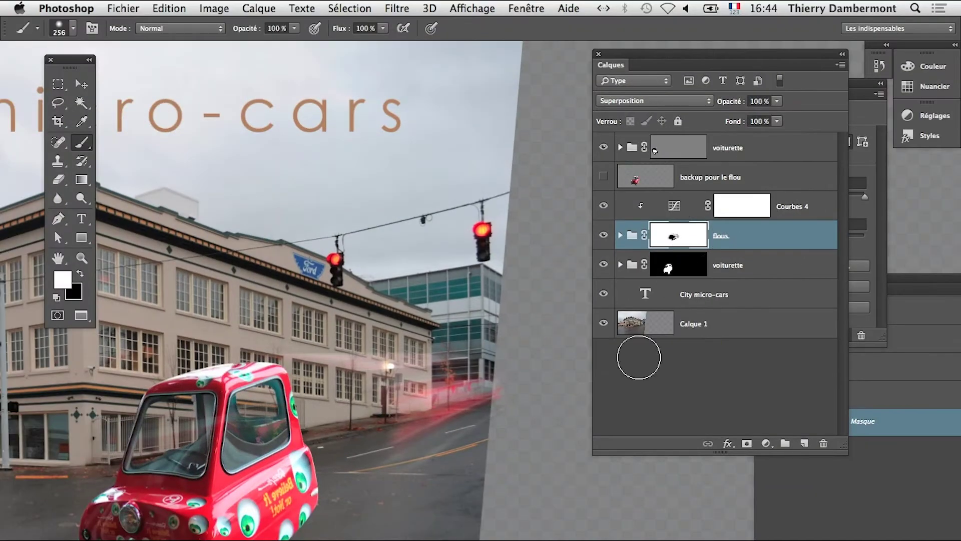
pyautogui.moveTo(461, 521); pyautogui.dragTo(550, 520)
pyautogui.moveTo(335, 411)
pyautogui.mouseDown()
pyautogui.moveTo(300, 421)
pyautogui.moveTo(316, 446)
pyautogui.moveTo(280, 476)
pyautogui.moveTo(302, 399)
pyautogui.moveTo(281, 475)
pyautogui.moveTo(275, 360)
pyautogui.moveTo(385, 494)
pyautogui.moveTo(233, 538)
pyautogui.mouseUp()
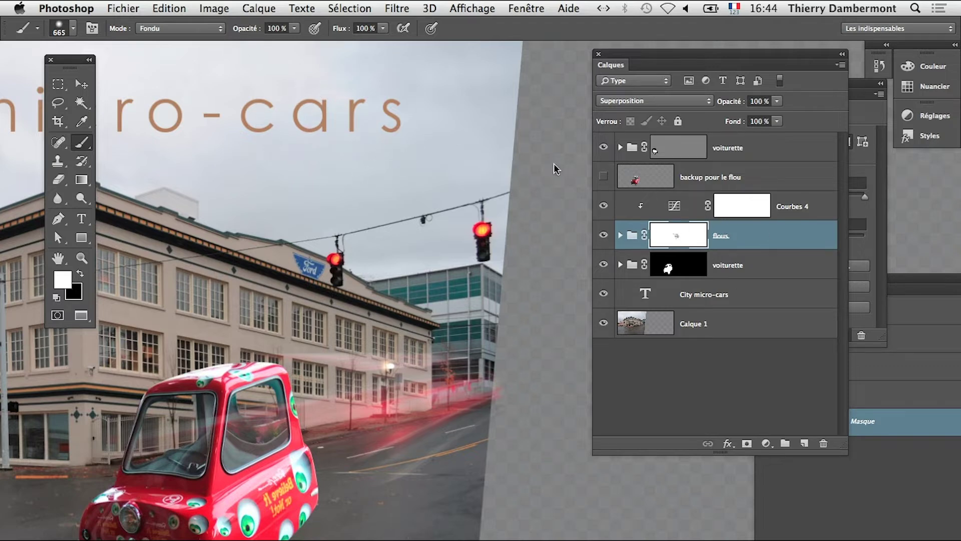
pyautogui.click(181, 28)
pyautogui.click(150, 20)
# Cycle the "flous" group through the blending modes to compare the trail's appearance, and settle back on Superposition
pyautogui.click(82, 83)
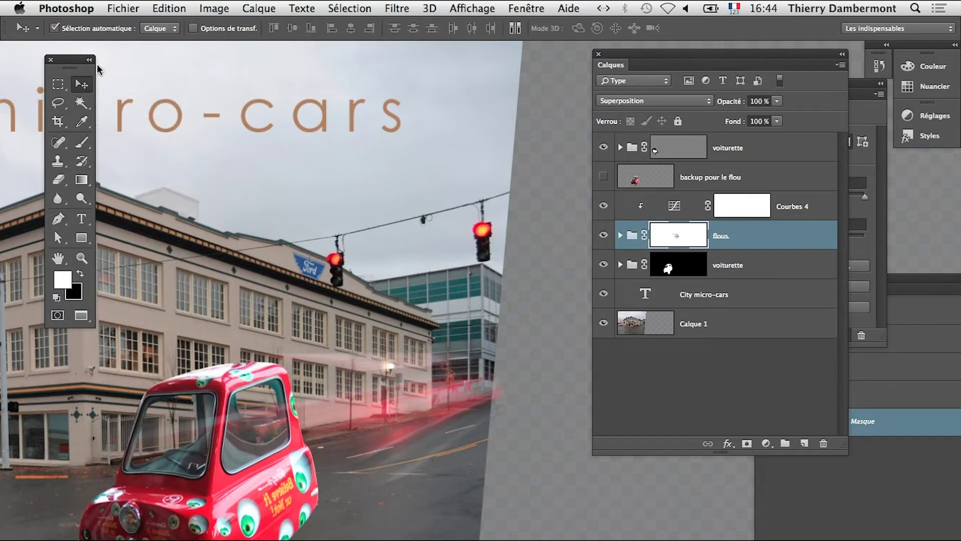
pyautogui.hotkey('shift', '+')
pyautogui.hotkey('shift', '+')
pyautogui.hotkey('shift', '+')
pyautogui.hotkey('shift', '+')
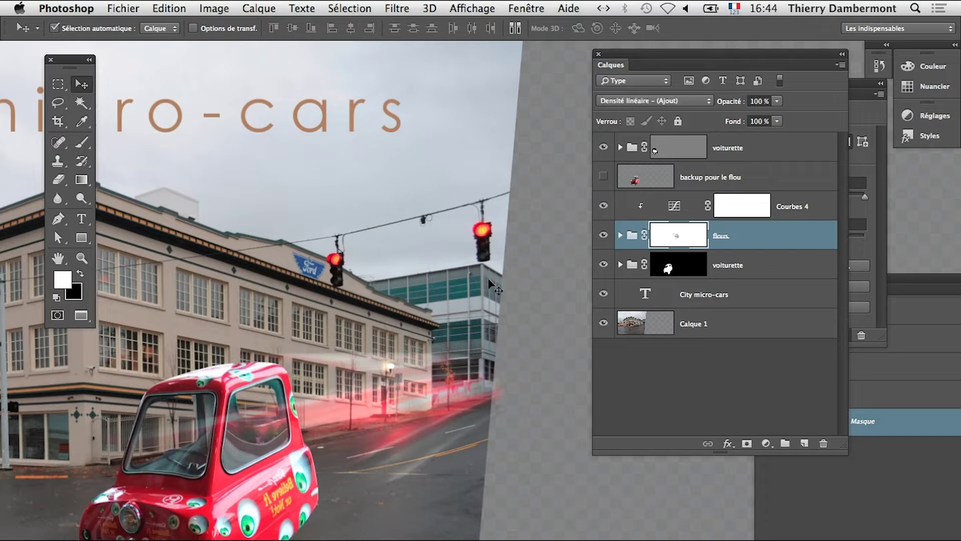
pyautogui.hotkey('shift', '+')
pyautogui.hotkey('shift', '+')
pyautogui.hotkey('shift', '+')
pyautogui.hotkey('shift', '+')
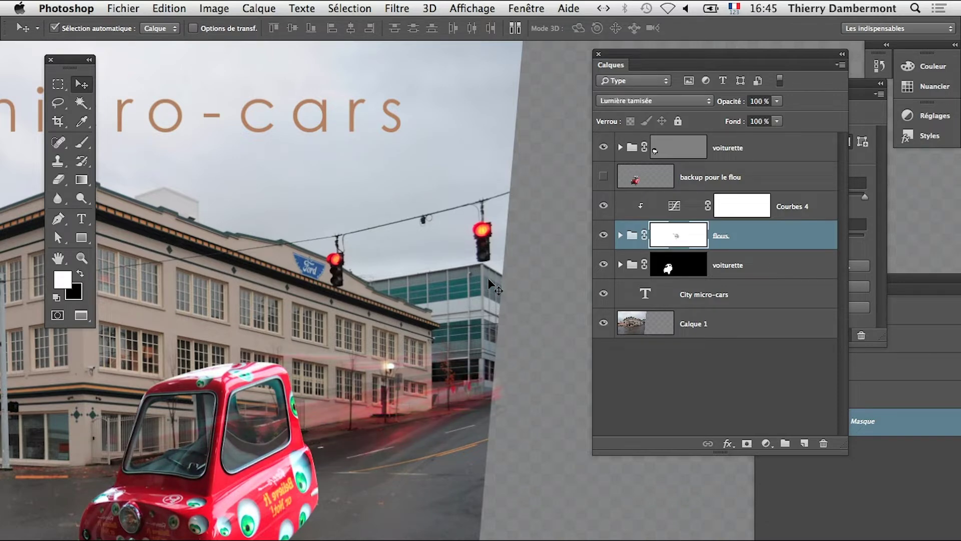
pyautogui.hotkey('shift', '+')
pyautogui.hotkey('shift', '+')
pyautogui.hotkey('shift', '+')
pyautogui.hotkey('shift', '+')
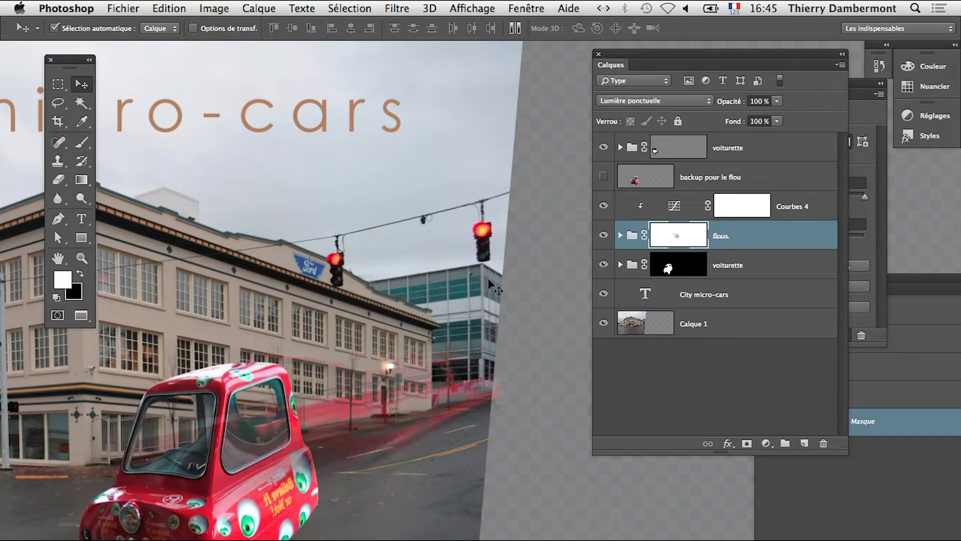
pyautogui.hotkey('shift', '+')
pyautogui.hotkey('shift', '+')
pyautogui.hotkey('shift', '+')
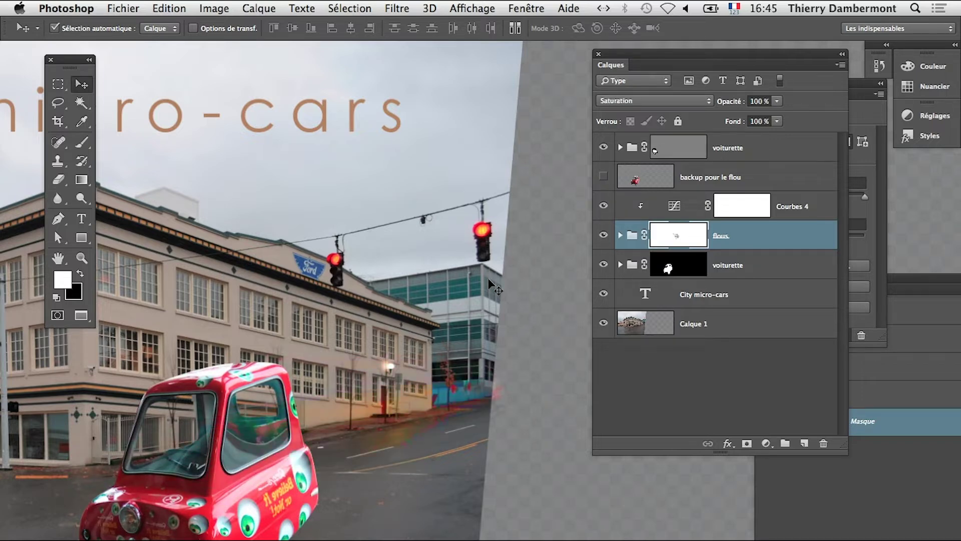
pyautogui.hotkey('shift', '+')
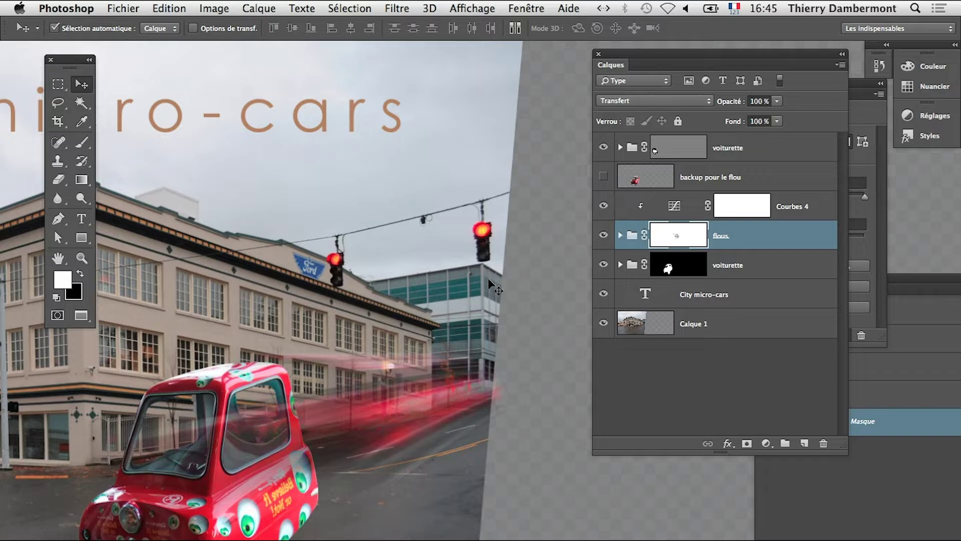
pyautogui.hotkey('shift', '+')
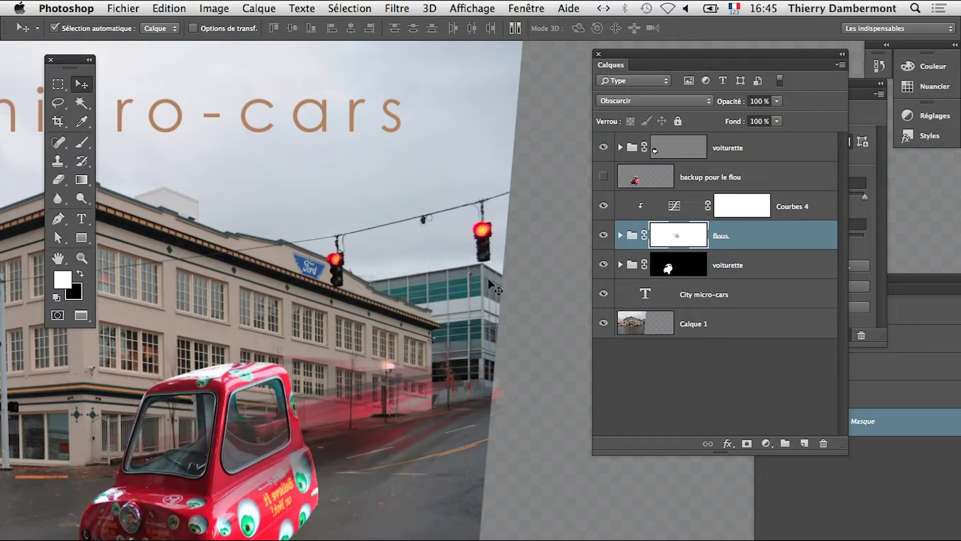
pyautogui.hotkey('shift', '-')
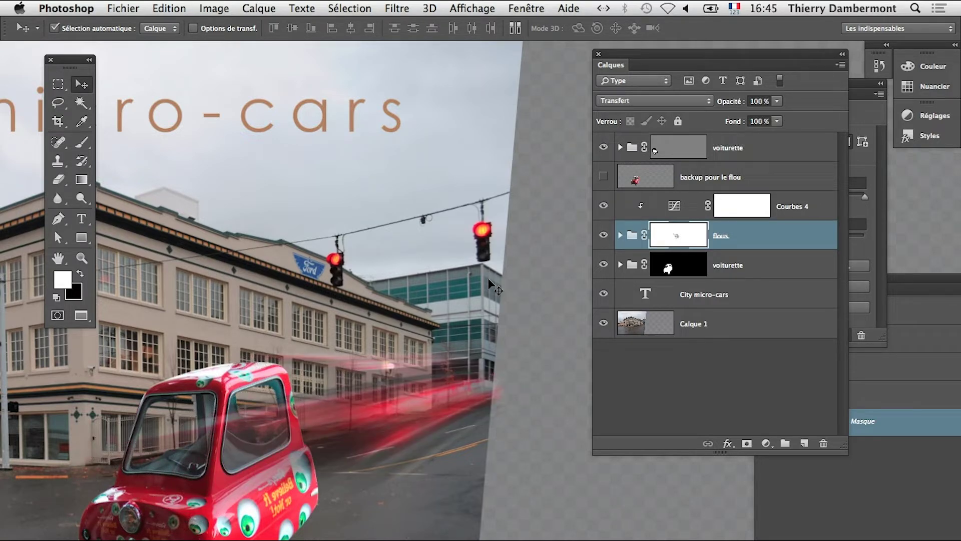
pyautogui.hotkey('shift', '+')
pyautogui.hotkey('shift', '+')
pyautogui.hotkey('shift', '+')
pyautogui.hotkey('shift', '+')
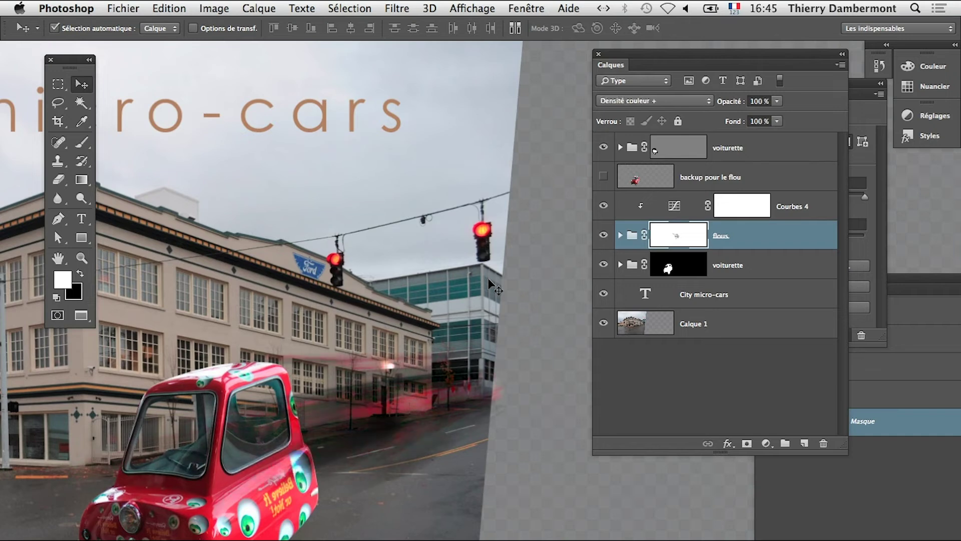
pyautogui.hotkey('shift', '+')
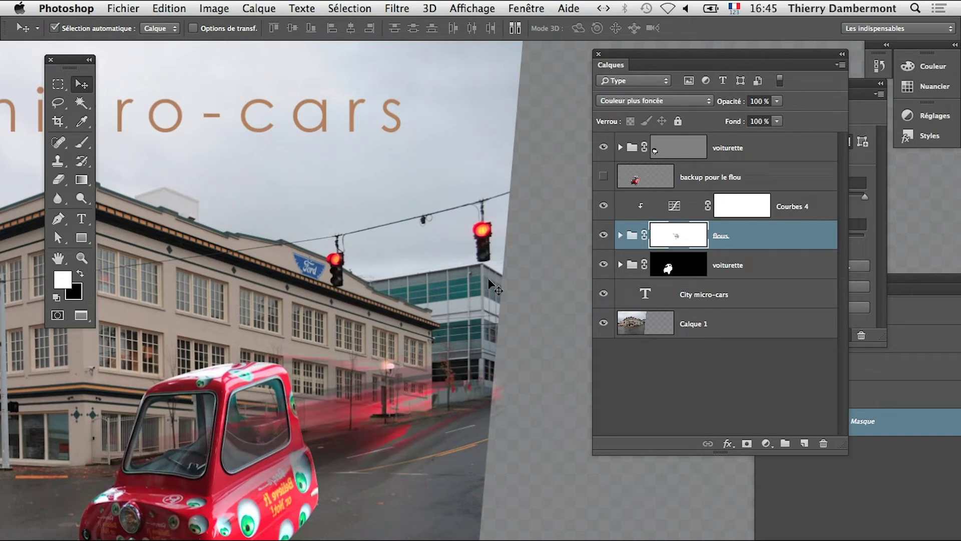
pyautogui.hotkey('shift', '+')
pyautogui.hotkey('shift', '+')
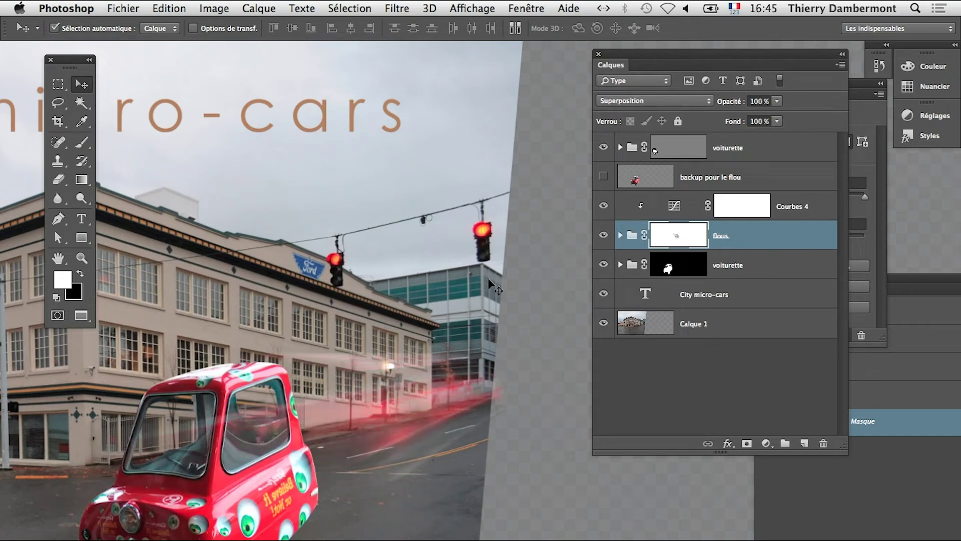
# Reshape the Courbes 4 curve by raising its midtone point and adding a lower shadow point to strengthen the trail's contrast
pyautogui.moveTo(751, 66); pyautogui.dragTo(656, 455)
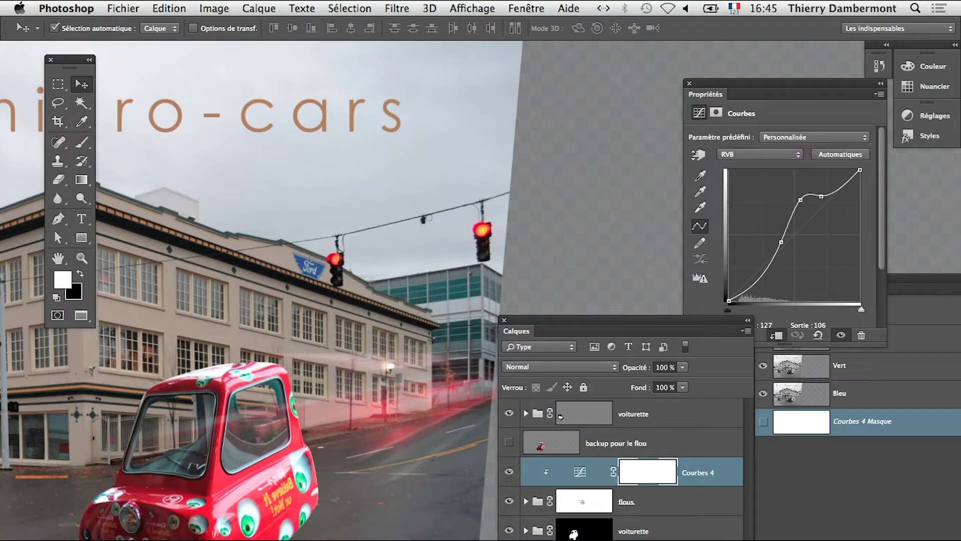
pyautogui.moveTo(781, 242); pyautogui.dragTo(772, 225)
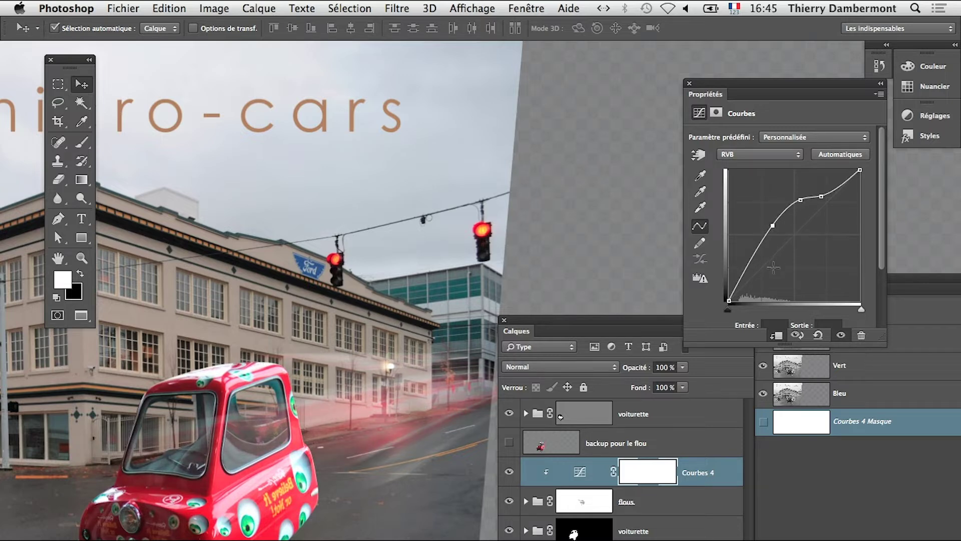
pyautogui.moveTo(735, 274)
pyautogui.mouseDown()
pyautogui.moveTo(735, 245)
pyautogui.moveTo(746, 283)
pyautogui.mouseUp()
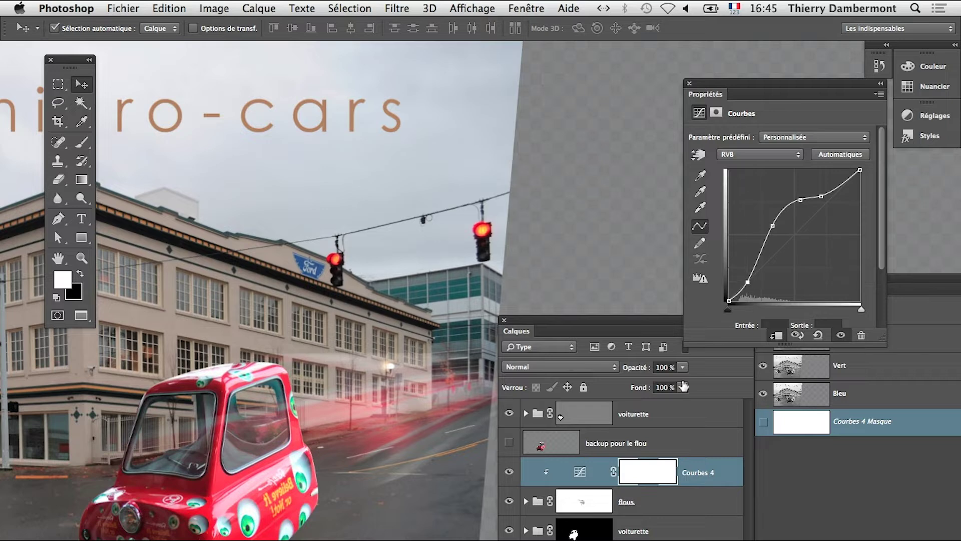
# Paint black with the 665 px brush on the "flous" mask over the car's windows to hide the trail there
pyautogui.click(570, 498)
pyautogui.press('b')
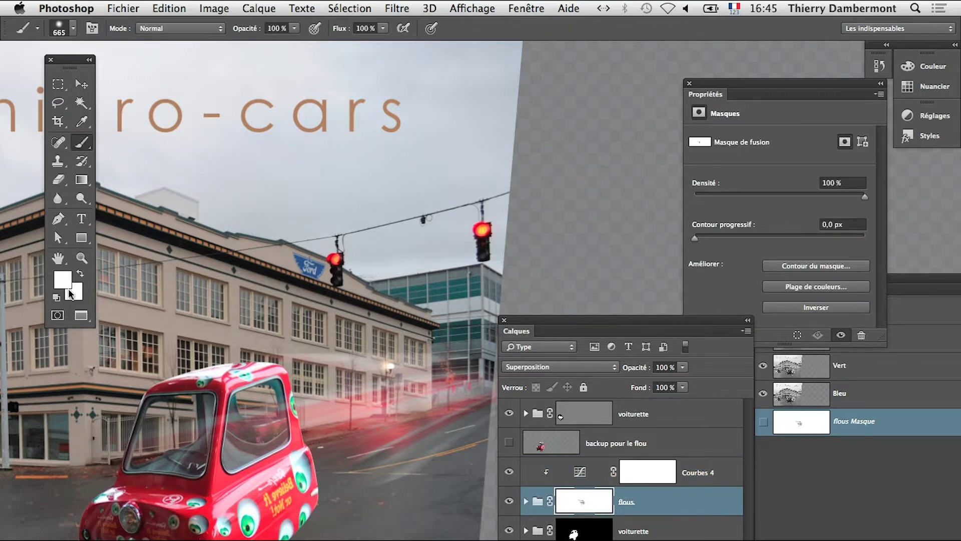
pyautogui.press('d')
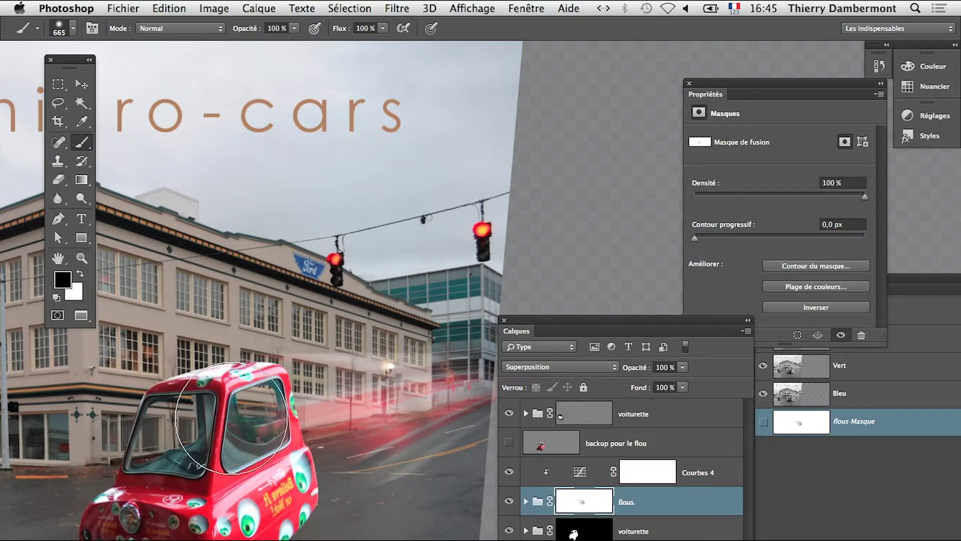
pyautogui.click(231, 418)
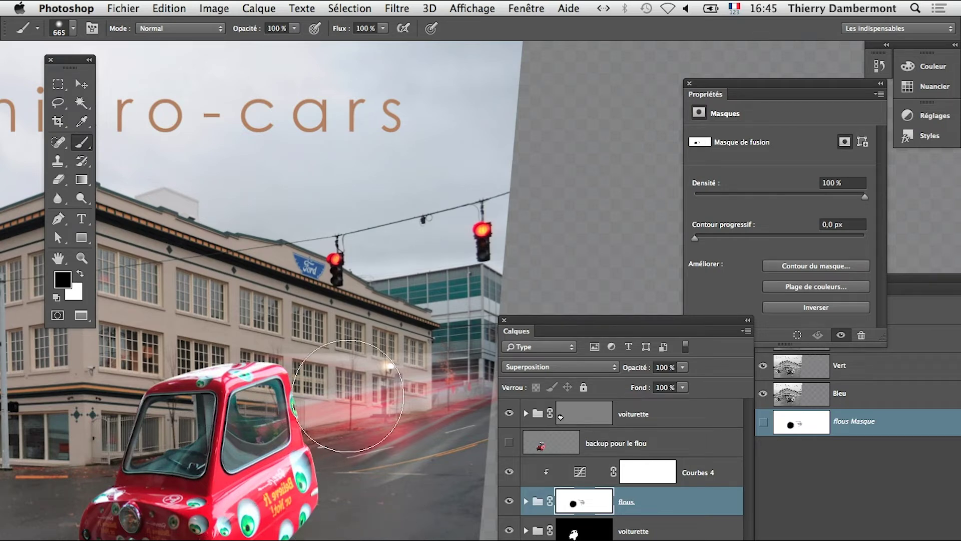
pyautogui.click(347, 395)
# Shift the "pour le flou copie" layer slightly toward the car with the Move tool
pyautogui.click(82, 83)
pyautogui.moveTo(380, 432); pyautogui.dragTo(321, 442)
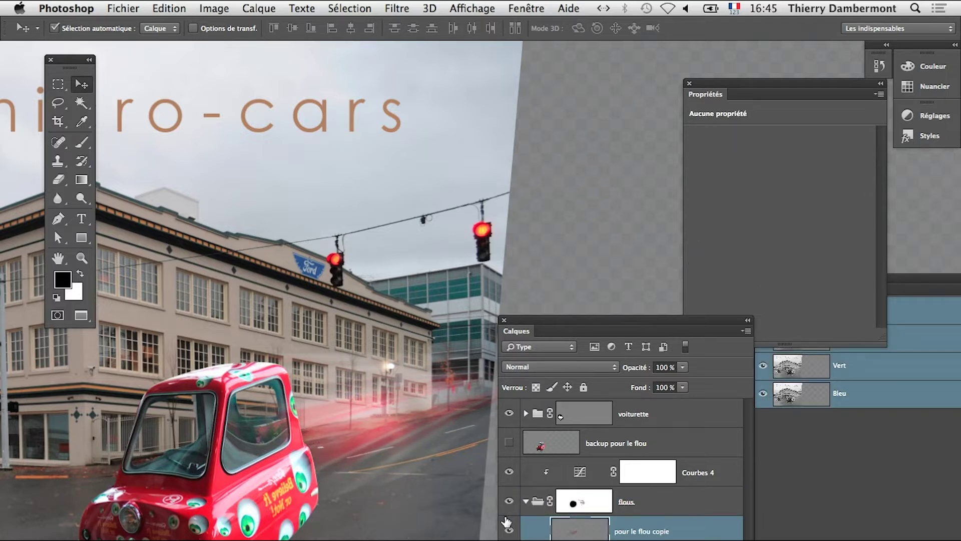
pyautogui.keyDown('shift'); pyautogui.click(574, 505); pyautogui.keyUp('shift')
pyautogui.keyDown('shift'); pyautogui.click(579, 507); pyautogui.keyUp('shift')
# Paint white on the "flous" mask at the far end of the street to restore the trail's red streaks
pyautogui.click(81, 144)
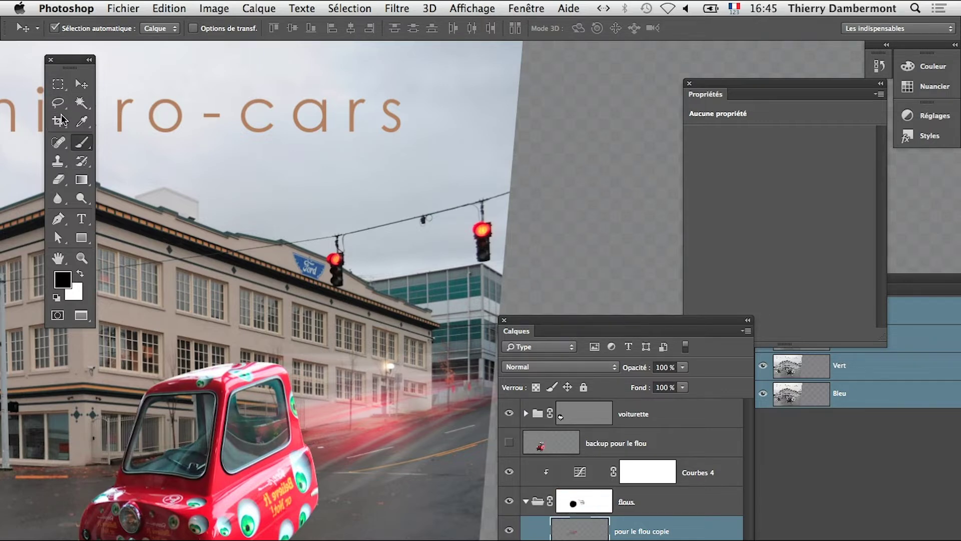
pyautogui.press('x')
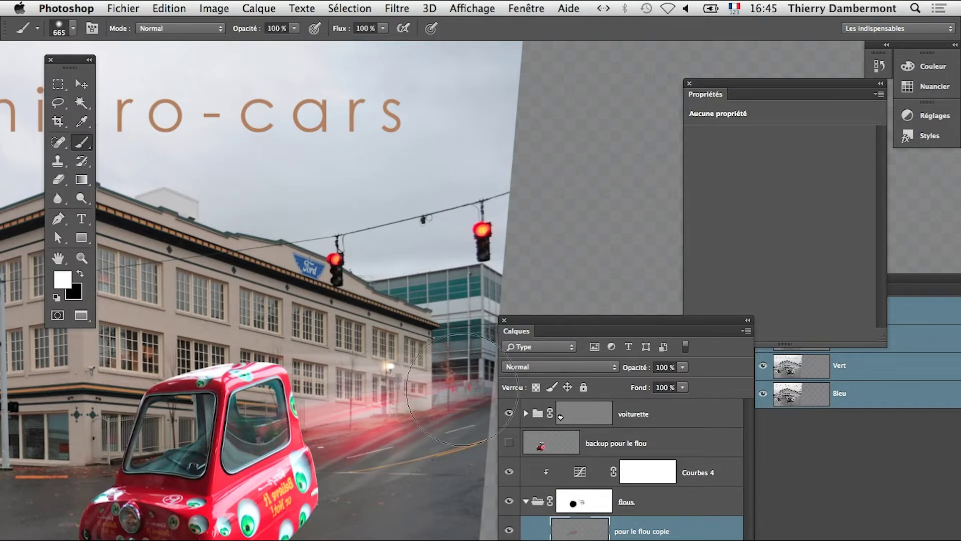
pyautogui.moveTo(450, 391)
pyautogui.mouseDown()
pyautogui.moveTo(418, 400)
pyautogui.moveTo(468, 391)
pyautogui.moveTo(429, 400)
pyautogui.mouseUp()
pyautogui.press('super+z')
pyautogui.click(575, 502)
pyautogui.press('super+z')
pyautogui.press('x')
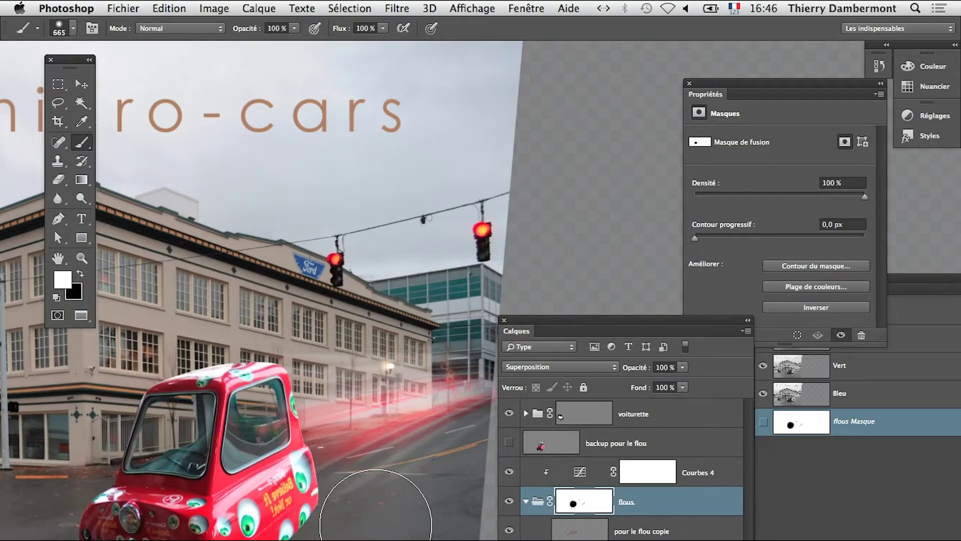
# Paint black on the "flous" mask over the road beside the car's lower body, and collapse the group
pyautogui.press('x')
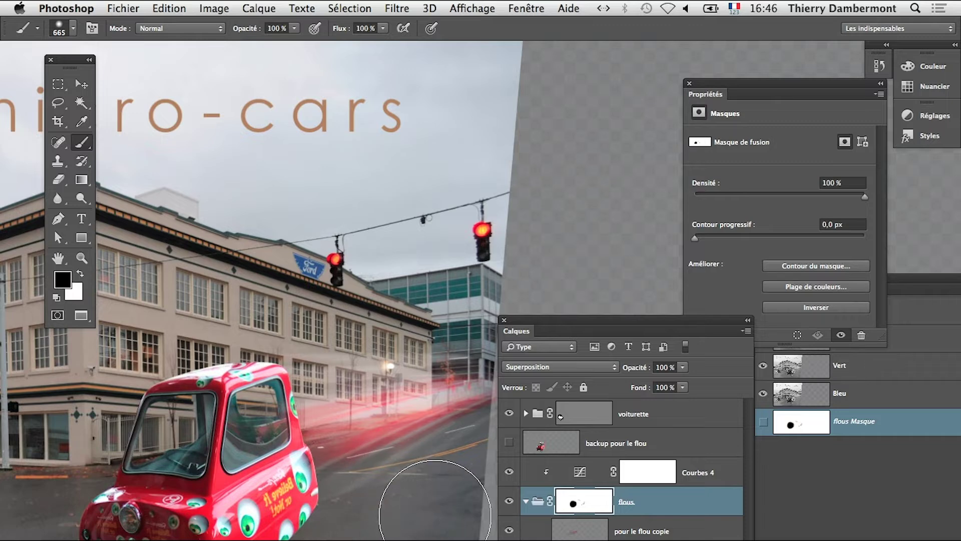
pyautogui.keyDown('alt'); pyautogui.click(328, 520); pyautogui.keyUp('alt')
pyautogui.keyDown('alt'); pyautogui.click(328, 523); pyautogui.keyUp('alt')
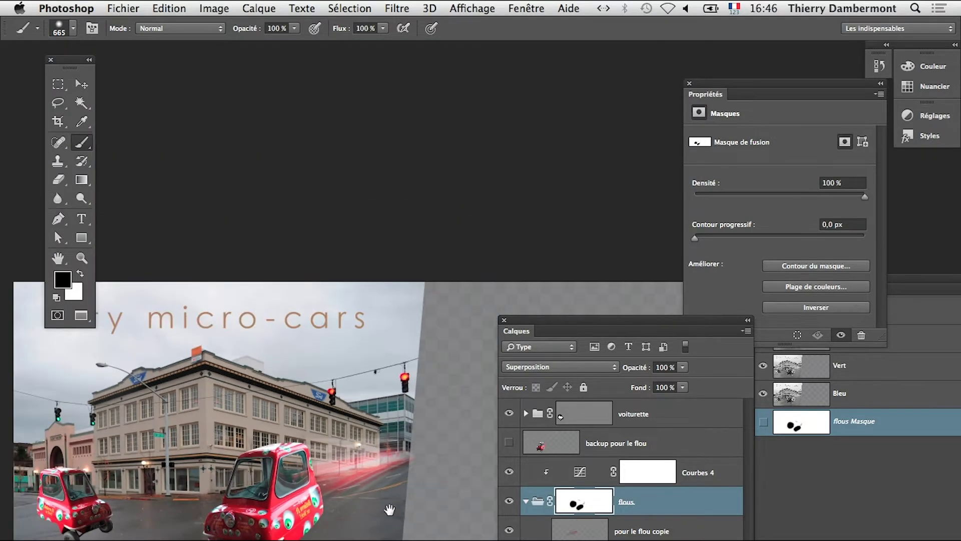
pyautogui.click(373, 470)
pyautogui.click(362, 495)
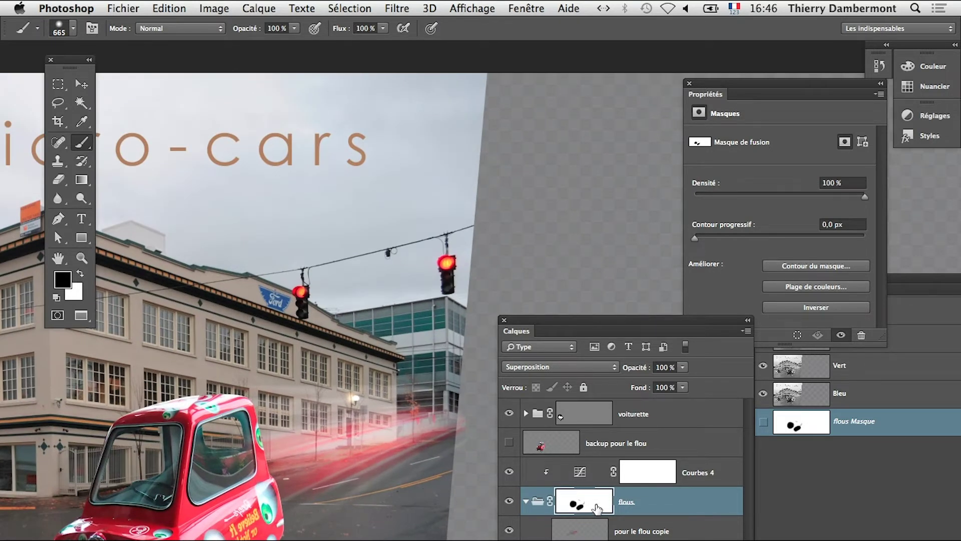
pyautogui.click(526, 502)
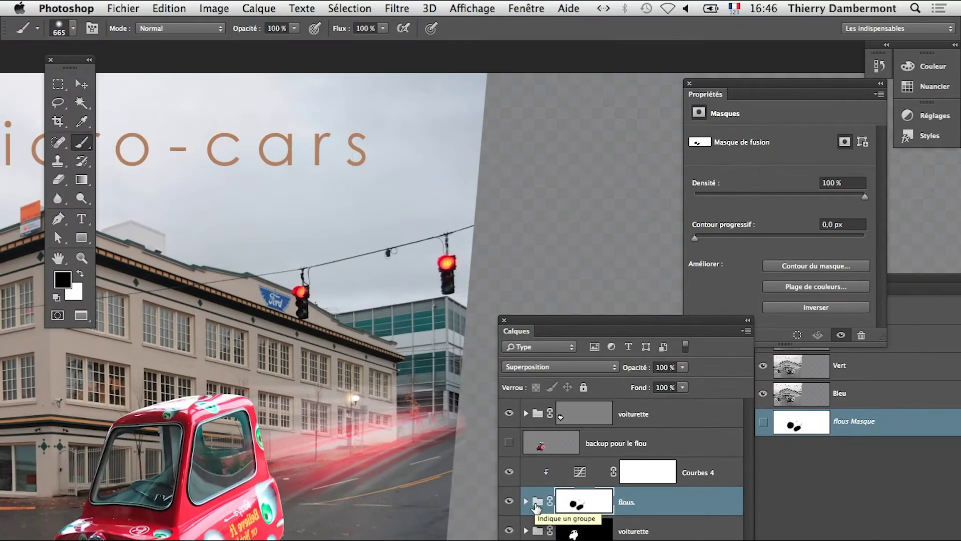
# Try to warp the "flous" group through a free transform
pyautogui.click(169, 8)
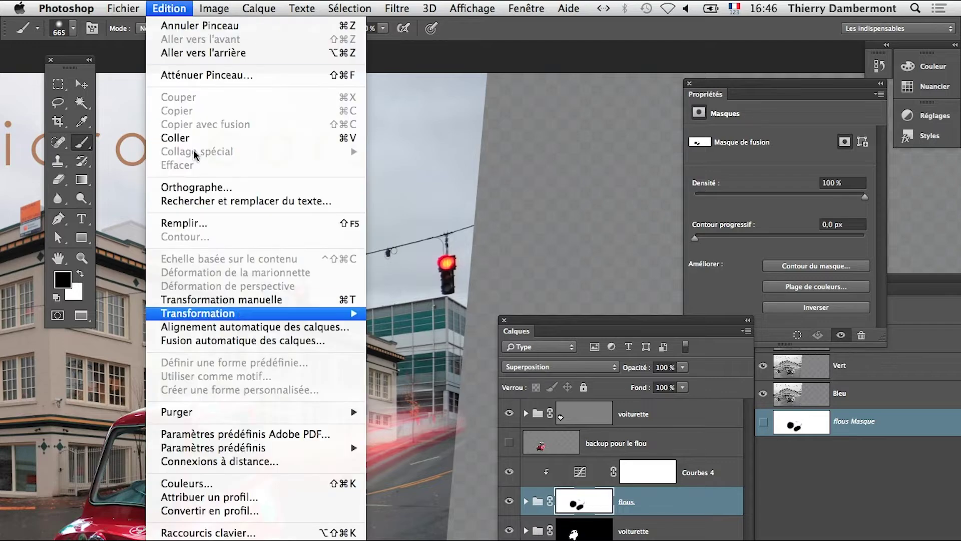
pyautogui.click(223, 299)
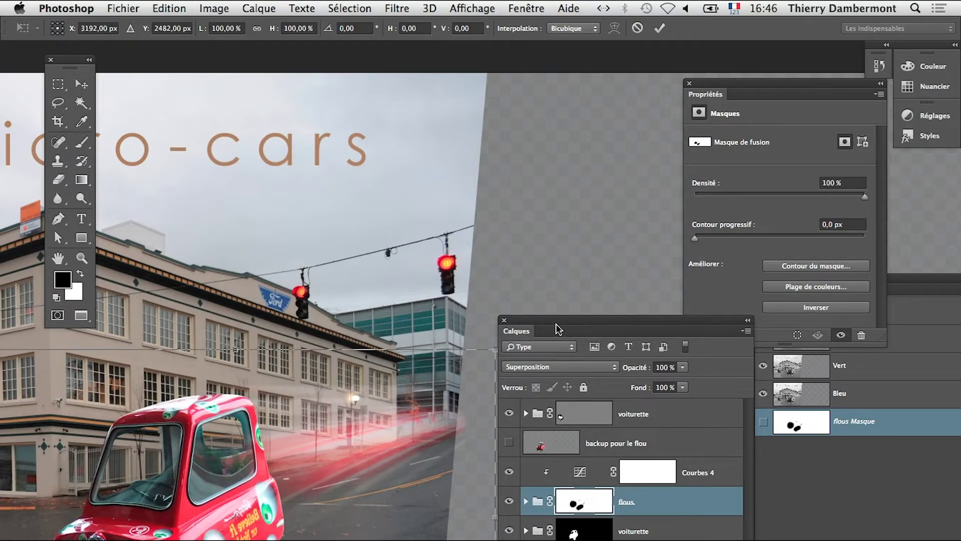
pyautogui.moveTo(559, 329); pyautogui.dragTo(639, 314)
pyautogui.keyDown('alt'); pyautogui.click(405, 400); pyautogui.keyUp('alt')
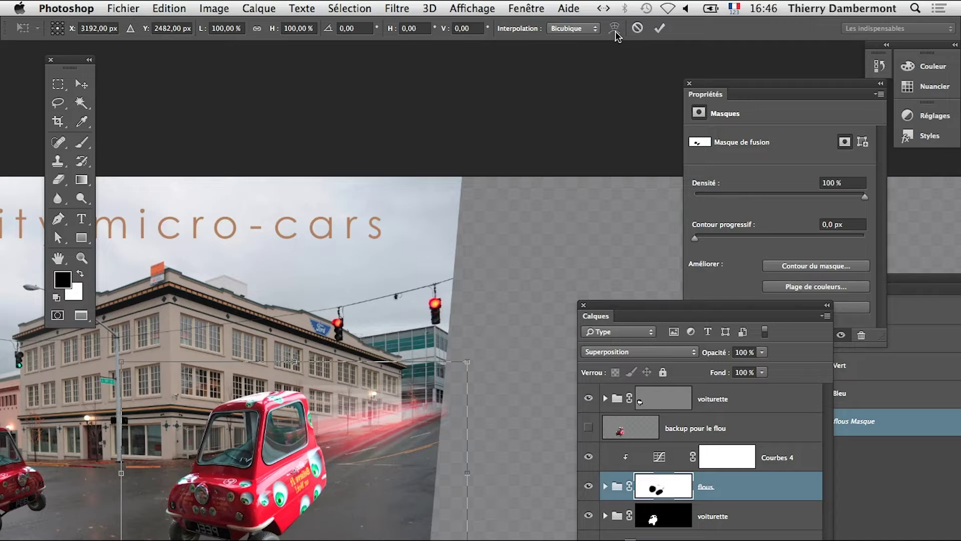
pyautogui.press('Return')
pyautogui.press('b')
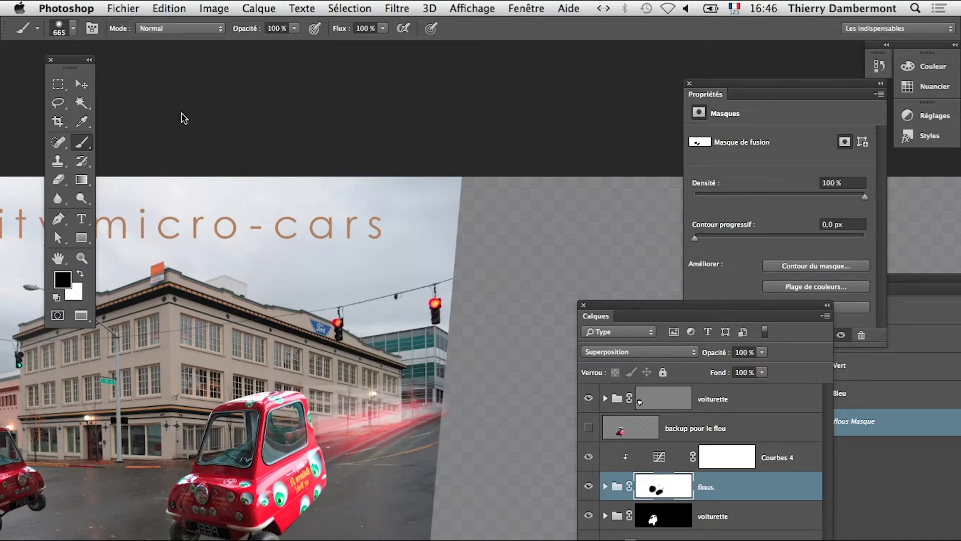
pyautogui.click(169, 8)
pyautogui.click(215, 236)
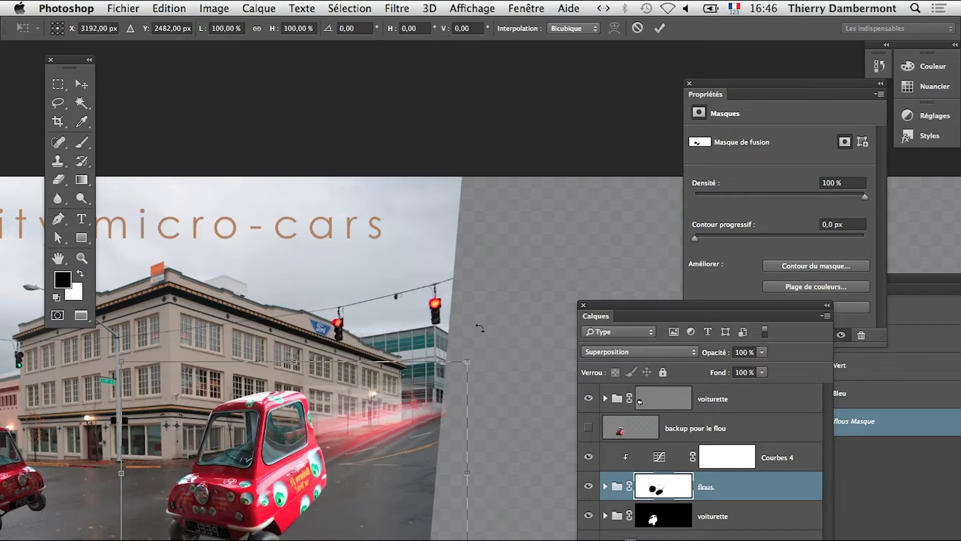
pyautogui.press('Return')
pyautogui.press('b')
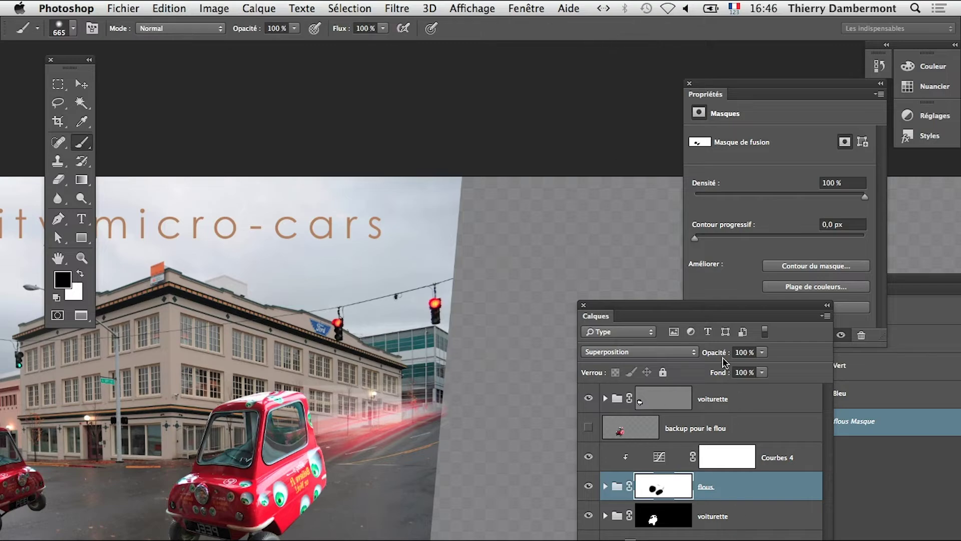
# Toggle the Courbes 4 adjustment off and on to compare its effect on the blur trail
pyautogui.moveTo(673, 315); pyautogui.dragTo(600, 127)
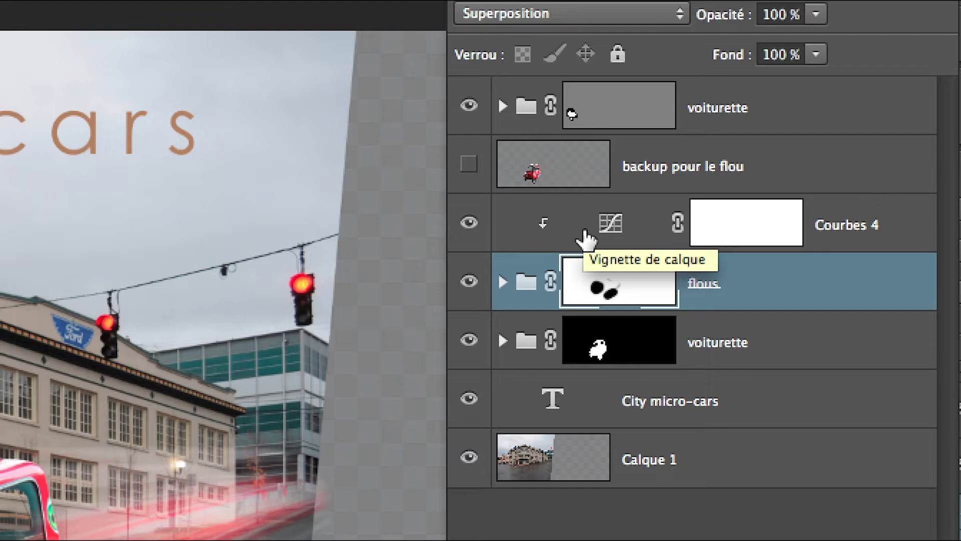
pyautogui.click(586, 240)
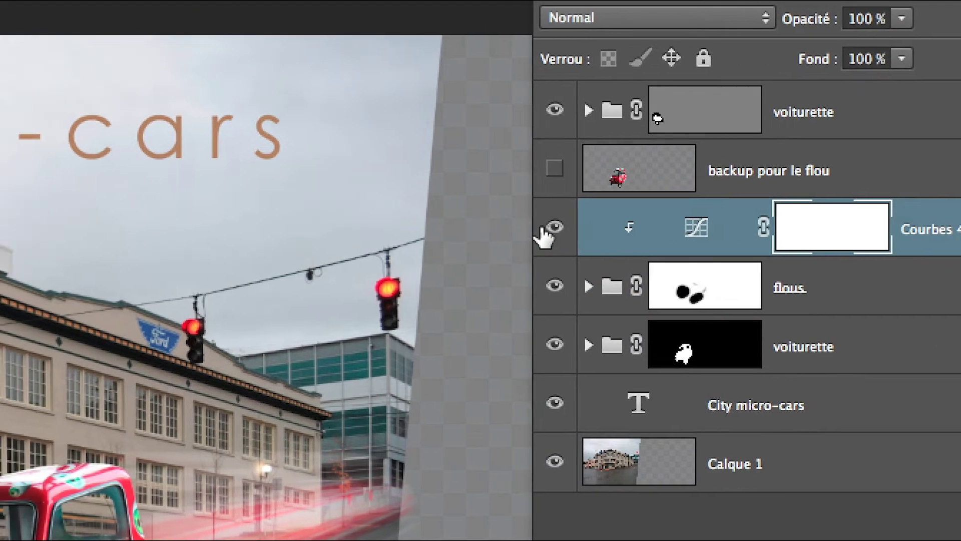
pyautogui.click(543, 228)
pyautogui.click(545, 229)
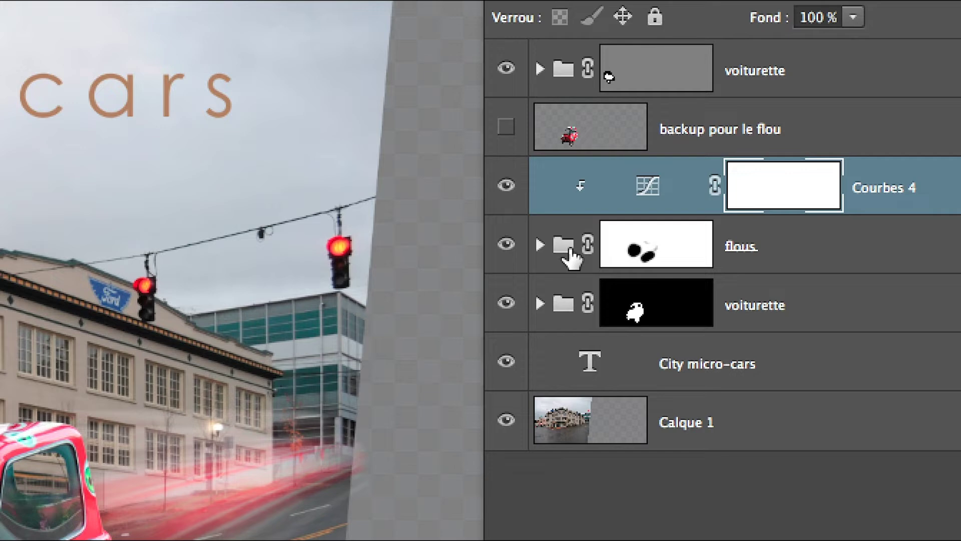
# Group the Courbes 4 adjustment and the "flous" group into a new group named "flous et un rég courbe"
pyautogui.keyDown('shift'); pyautogui.click(517, 286); pyautogui.keyUp('shift')
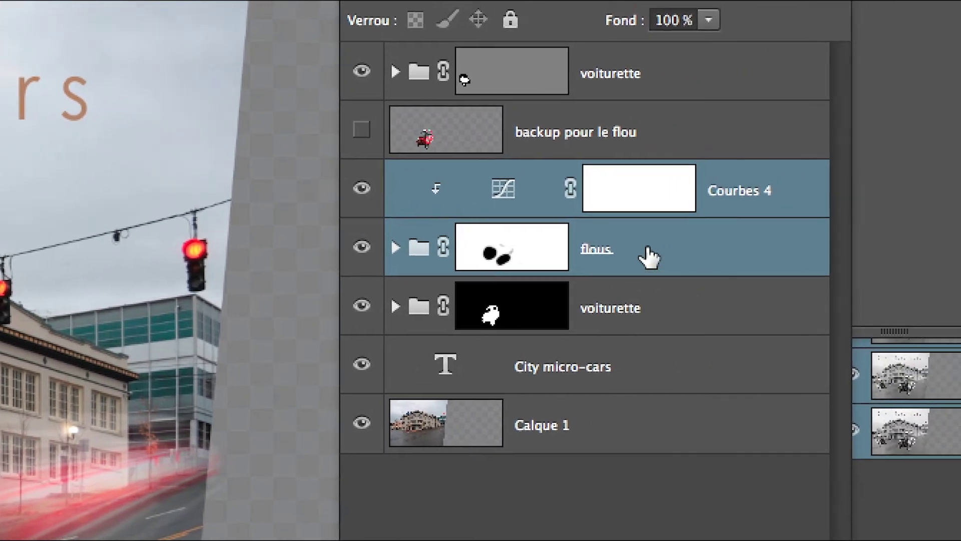
pyautogui.moveTo(650, 258); pyautogui.dragTo(700, 411)
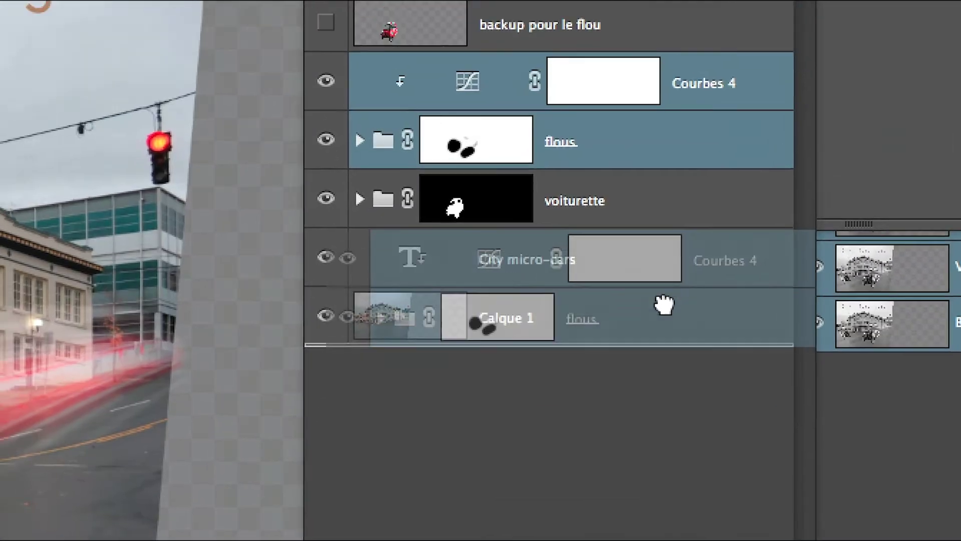
pyautogui.moveTo(665, 304); pyautogui.dragTo(701, 141)
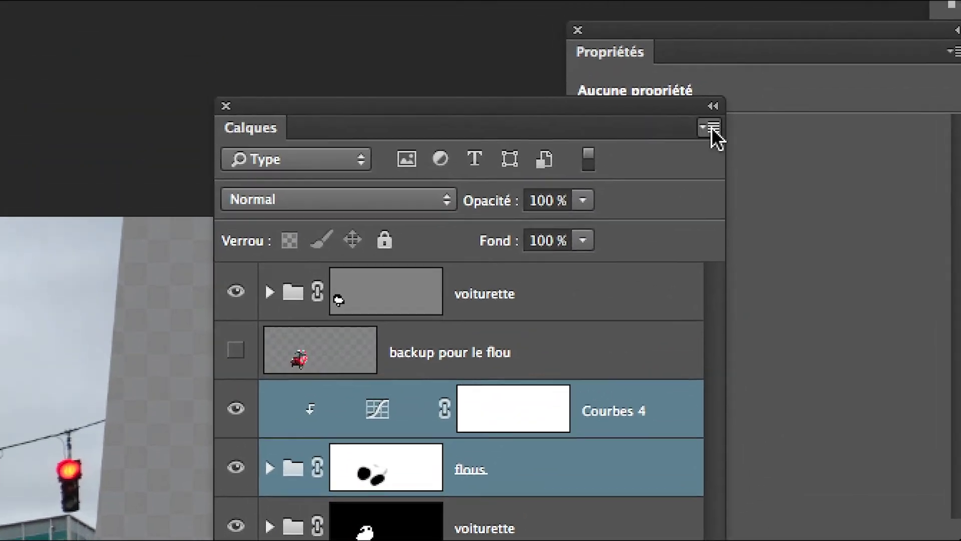
pyautogui.click(711, 127)
pyautogui.click(598, 317)
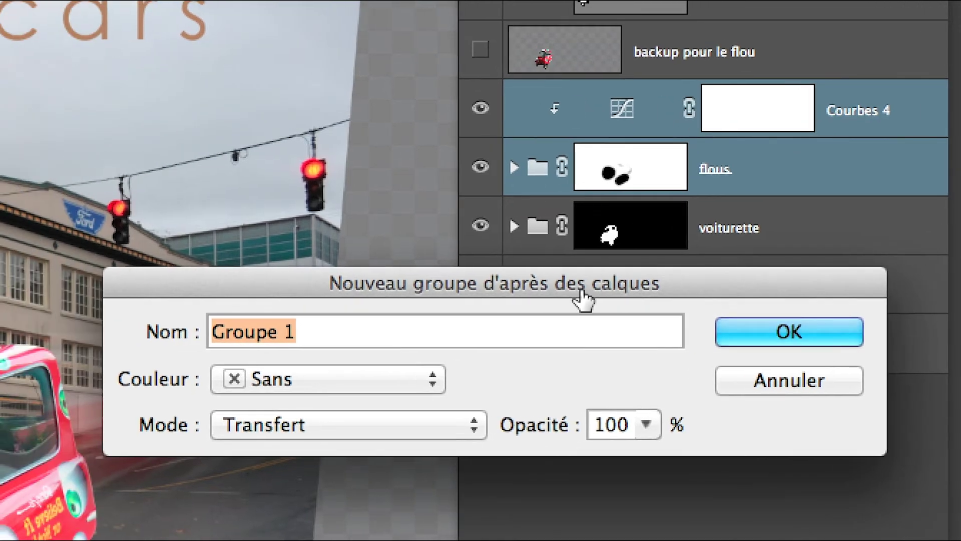
pyautogui.write('flous et ')
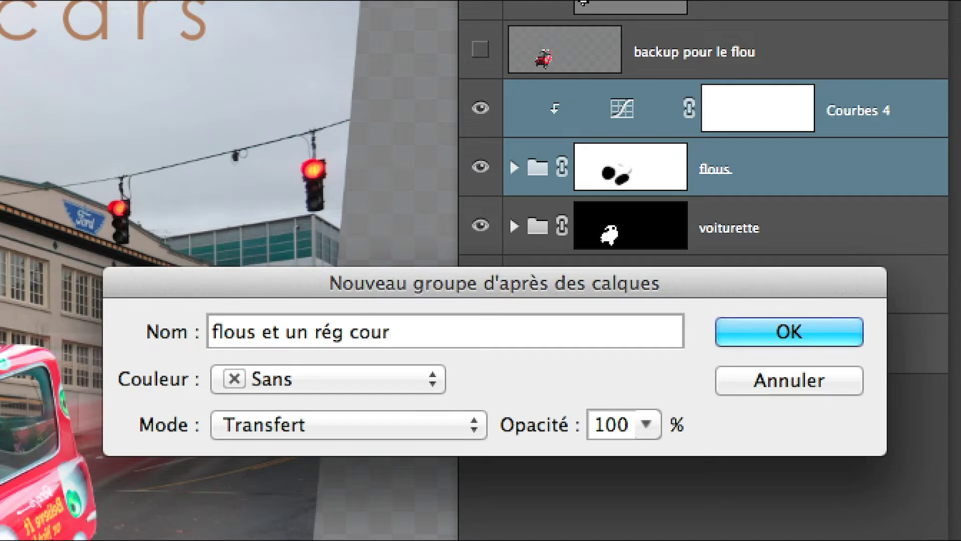
pyautogui.write('e')
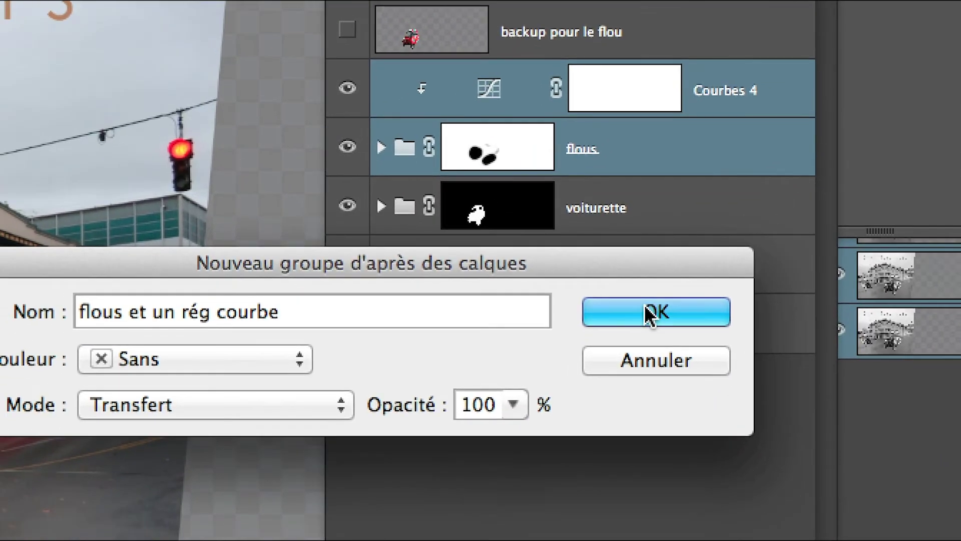
pyautogui.click(648, 314)
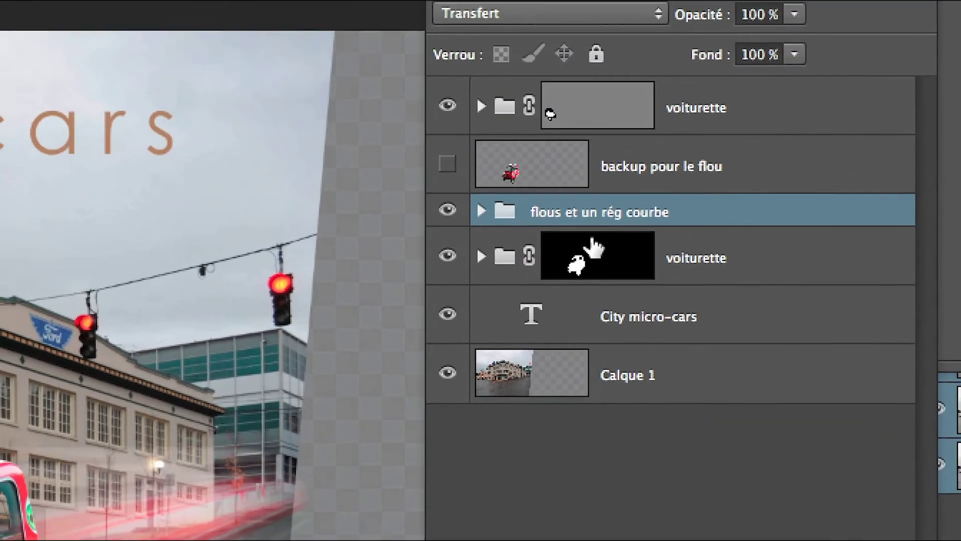
# Duplicate the "flous et un rég courbe" group and hide the original
pyautogui.moveTo(598, 235); pyautogui.dragTo(844, 540)
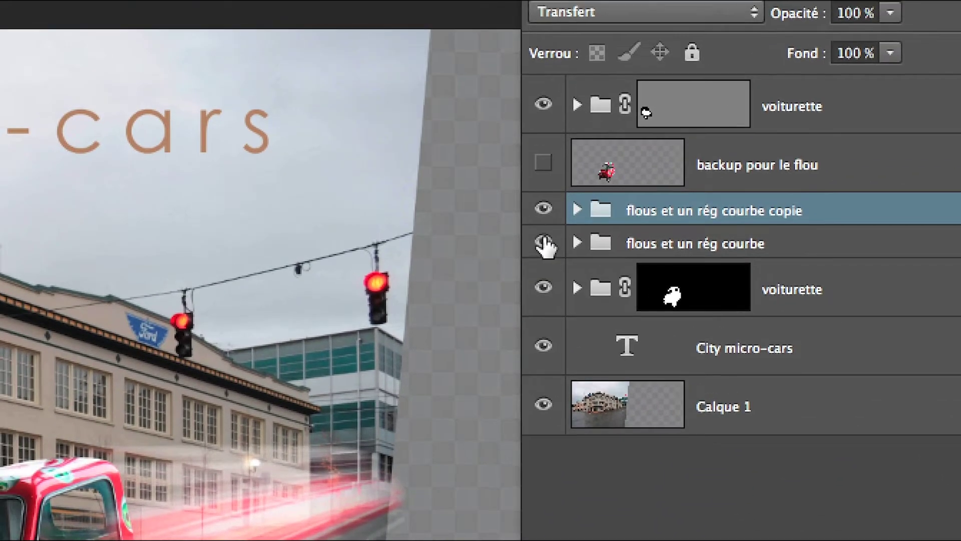
pyautogui.click(480, 188)
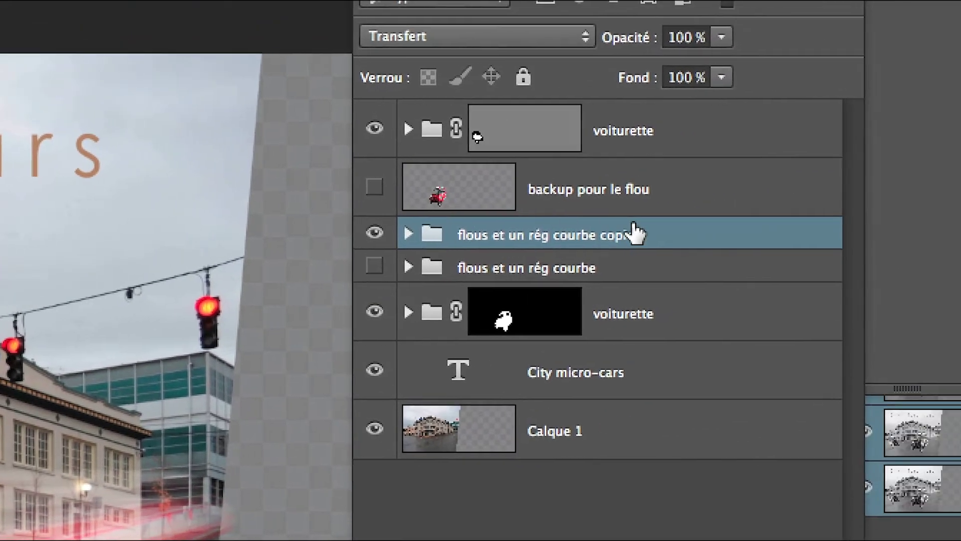
# Convert the "flous et un rég courbe copie" group to a smart object and rasterize it into a single pixel layer
pyautogui.rightClick(648, 235)
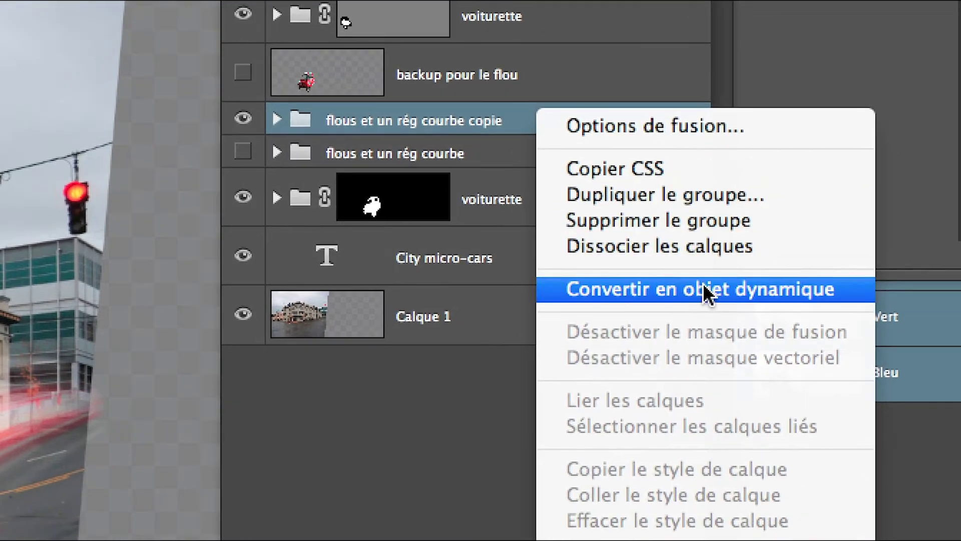
pyautogui.click(760, 400)
pyautogui.rightClick(659, 168)
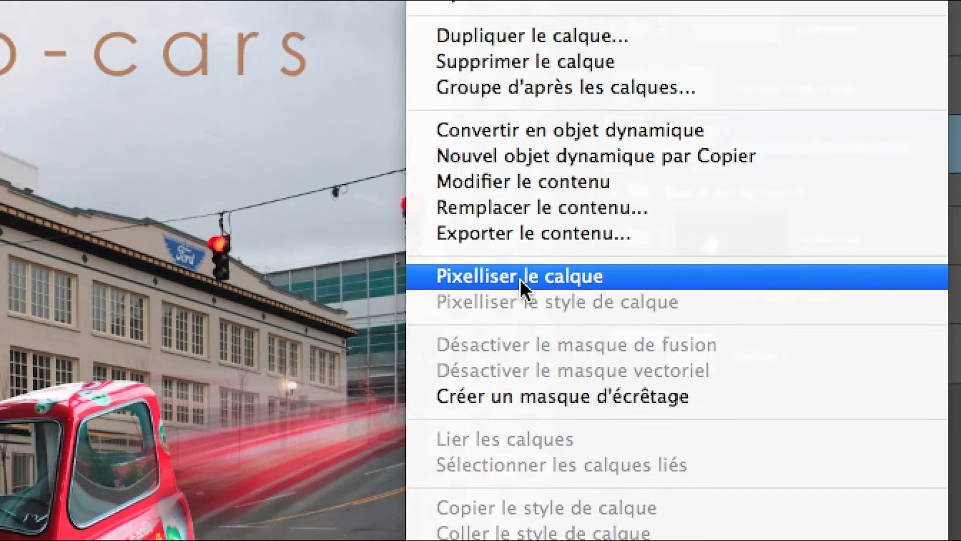
pyautogui.click(516, 350)
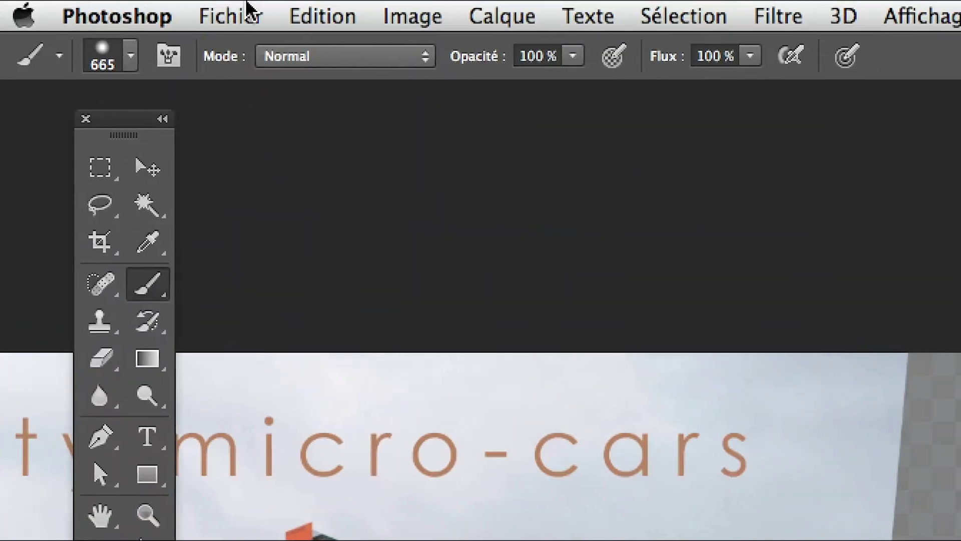
# Try to warp the "flous et un rég courbe copie" layer so the trail's far end curves upward in front of the buildings
pyautogui.click(322, 16)
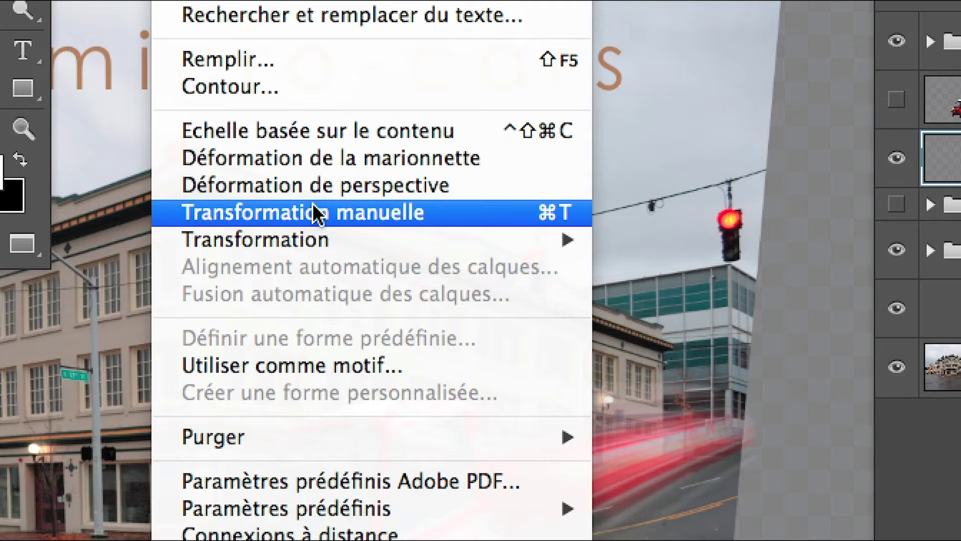
pyautogui.click(312, 211)
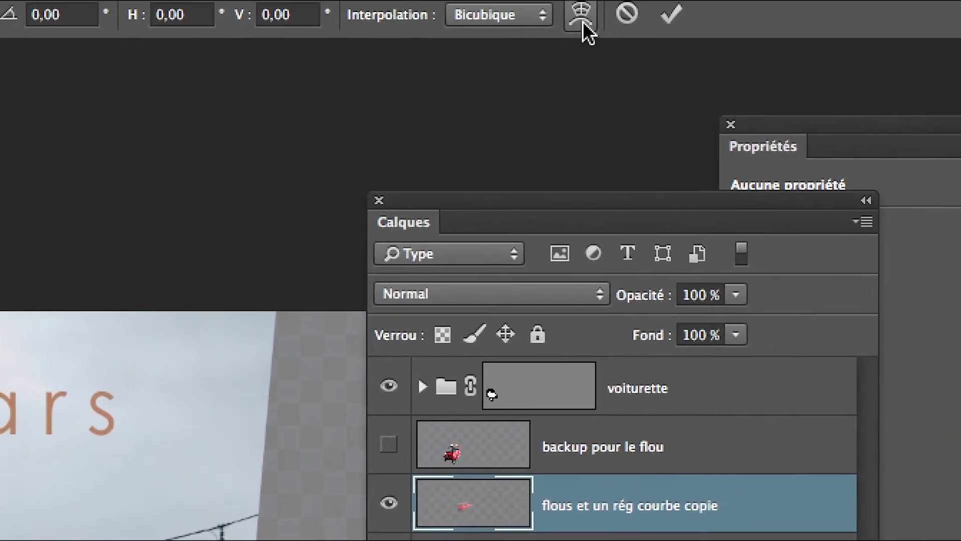
pyautogui.click(585, 21)
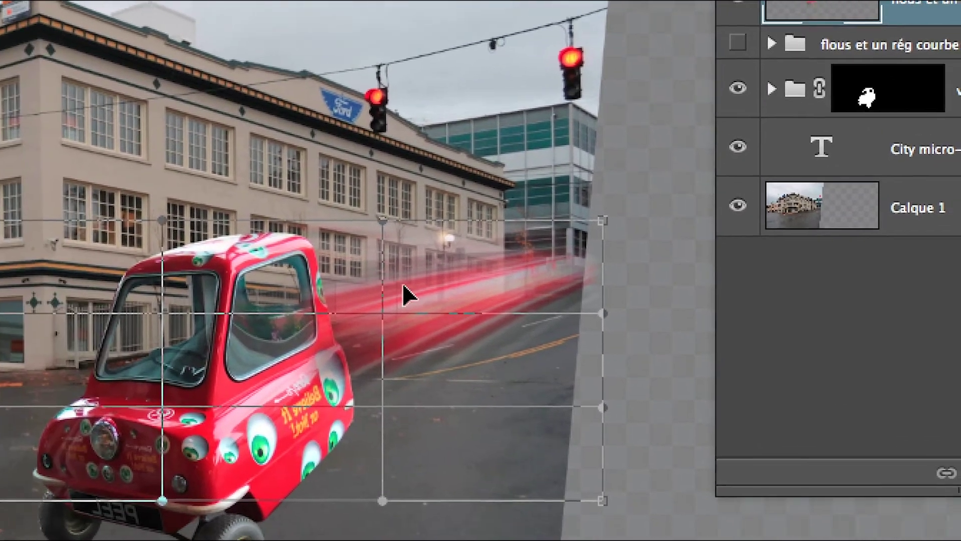
pyautogui.moveTo(274, 270); pyautogui.dragTo(302, 301)
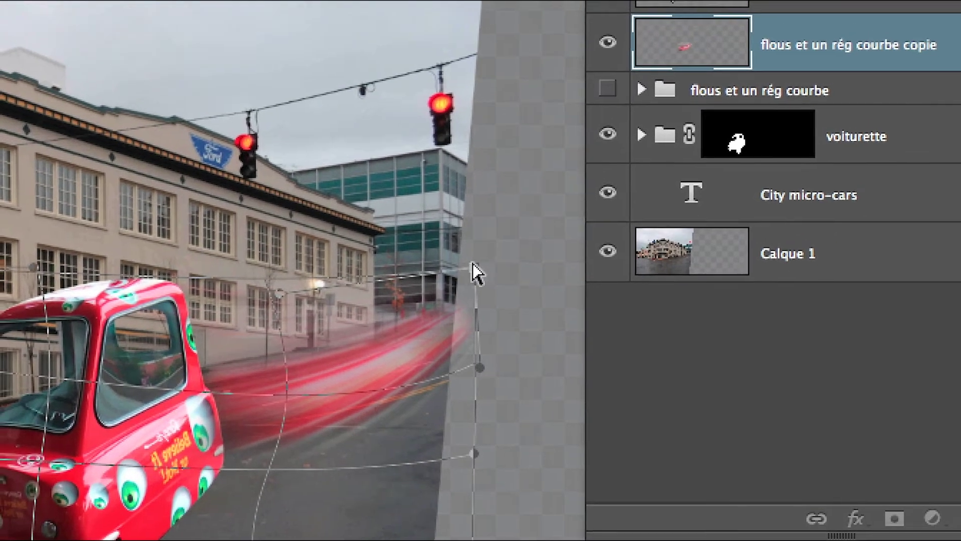
pyautogui.moveTo(584, 202); pyautogui.dragTo(556, 136)
pyautogui.moveTo(463, 245); pyautogui.dragTo(393, 130)
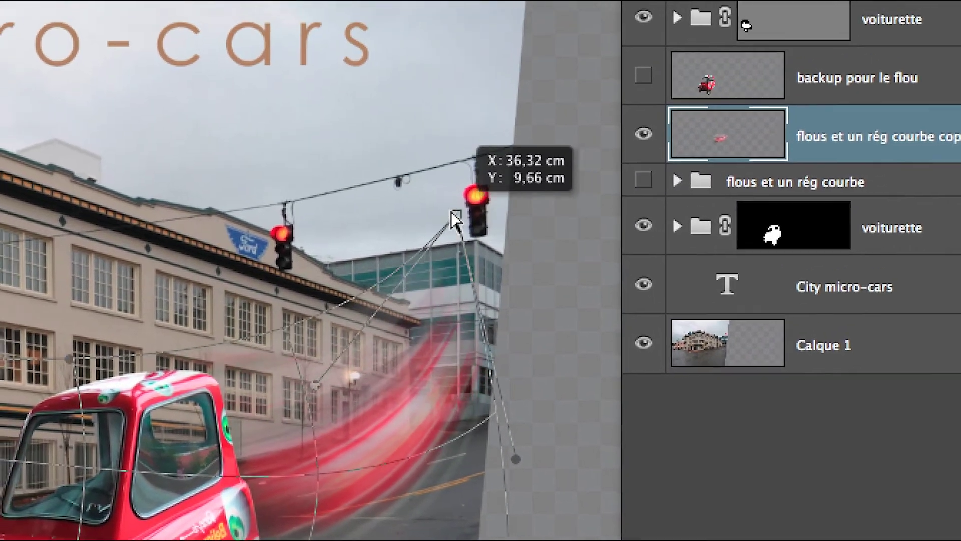
pyautogui.moveTo(438, 203); pyautogui.dragTo(437, 200)
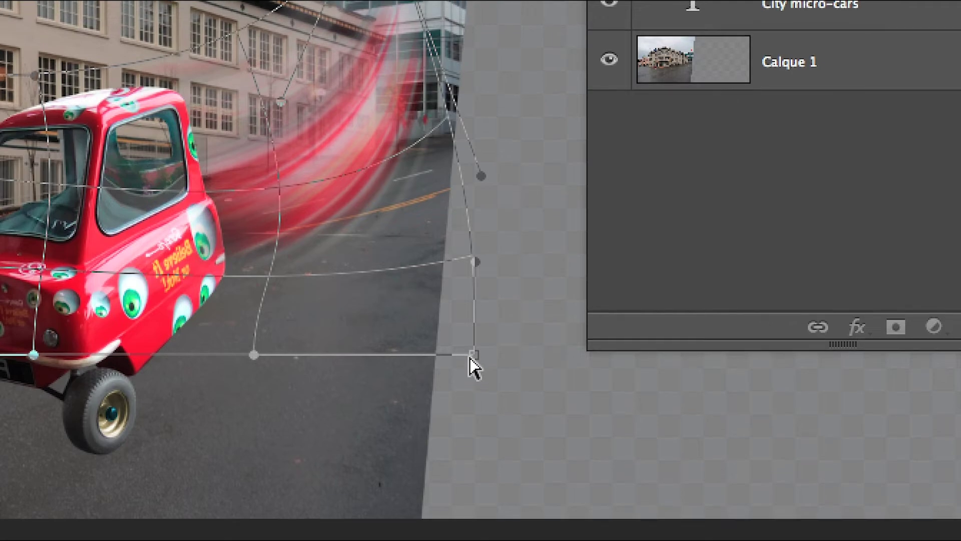
pyautogui.moveTo(546, 540); pyautogui.dragTo(552, 540)
pyautogui.moveTo(478, 353); pyautogui.dragTo(510, 234)
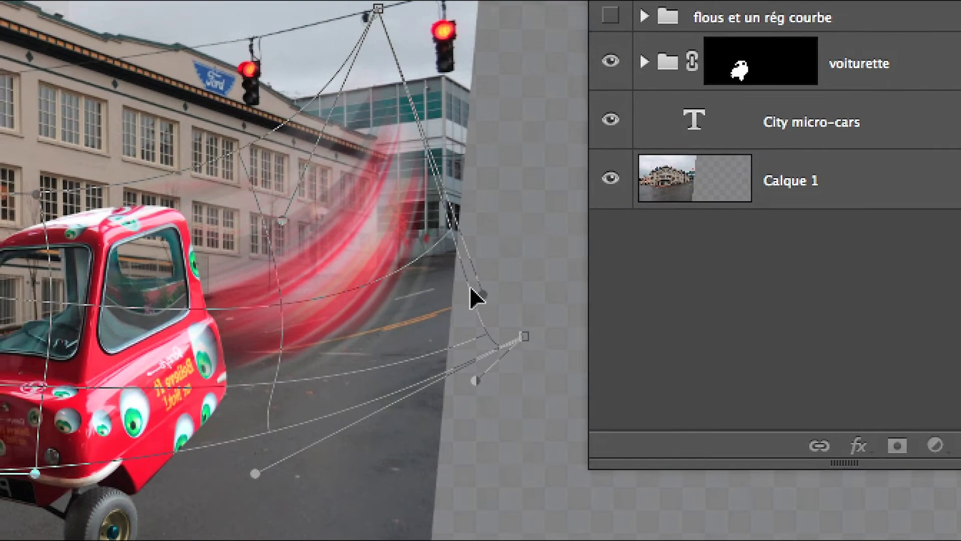
pyautogui.moveTo(476, 298); pyautogui.dragTo(494, 173)
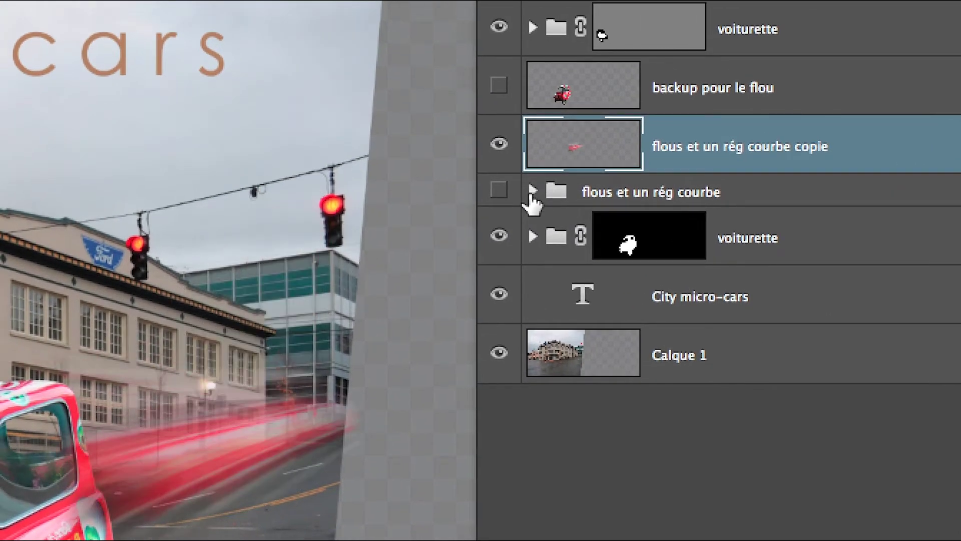
# Examine the curves adjustment and the "flous" group kept inside the hidden "flous et un rég courbe" group
pyautogui.click(533, 191)
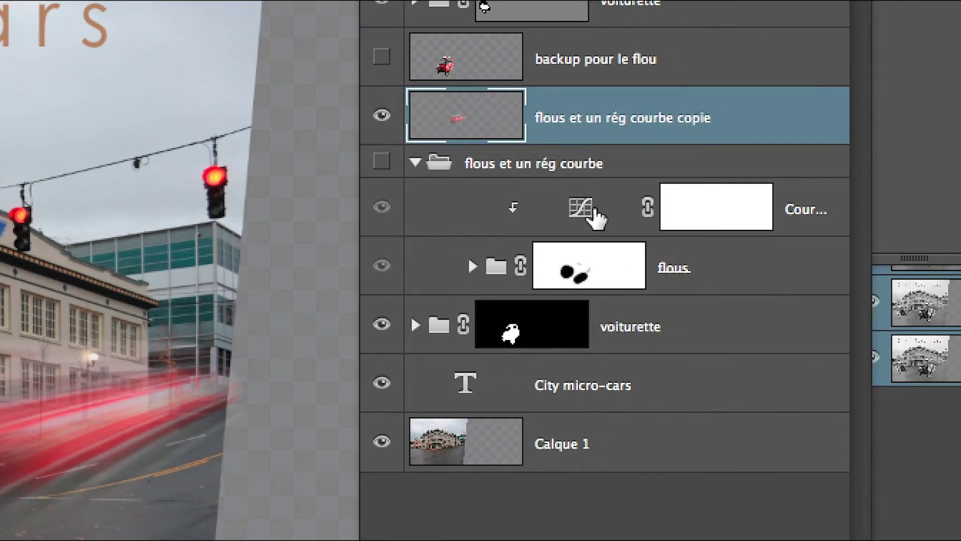
pyautogui.click(708, 247)
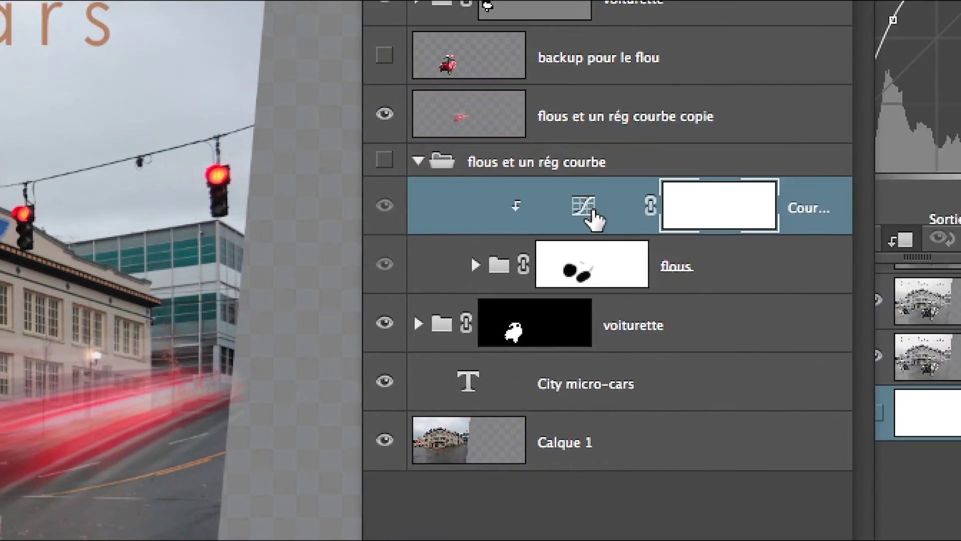
pyautogui.keyDown('shift'); pyautogui.click(485, 266); pyautogui.keyUp('shift')
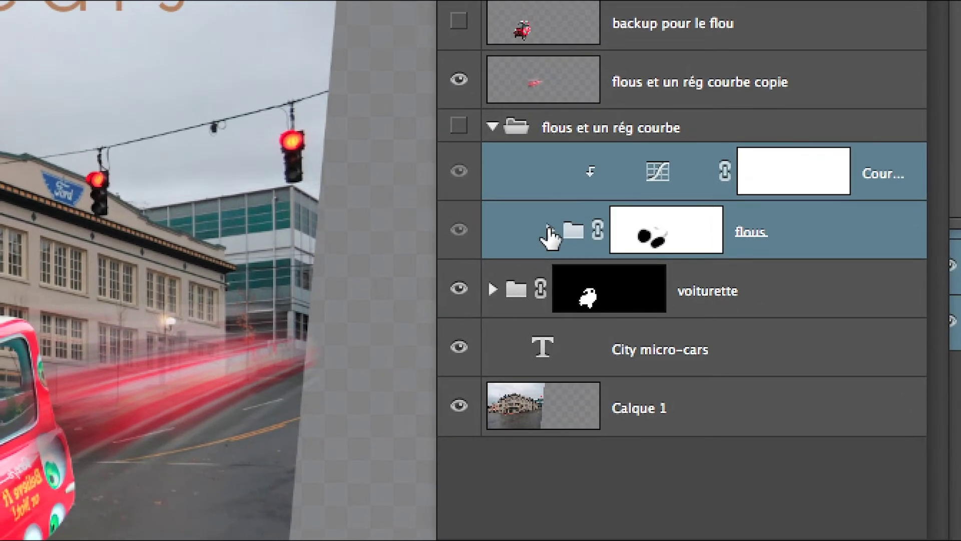
pyautogui.click(550, 232)
pyautogui.click(550, 231)
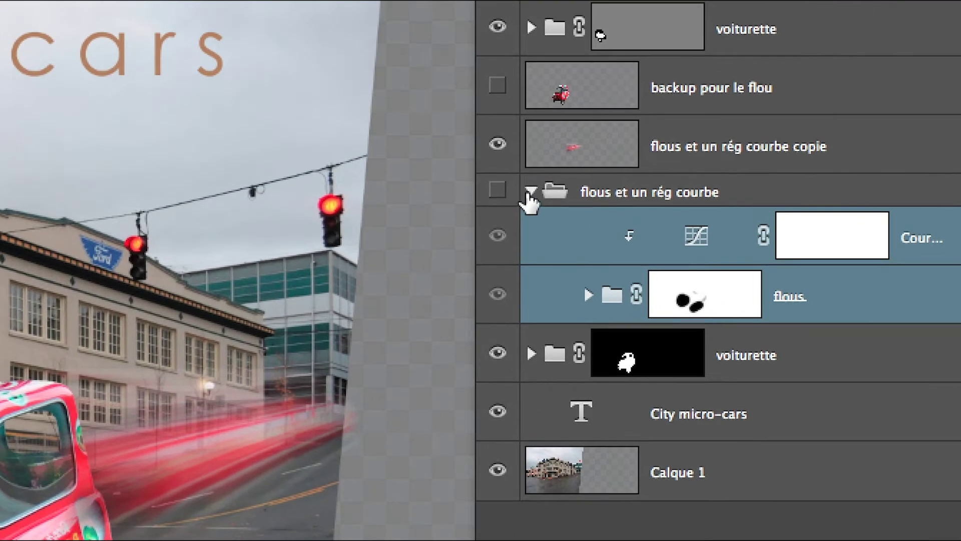
pyautogui.click(529, 193)
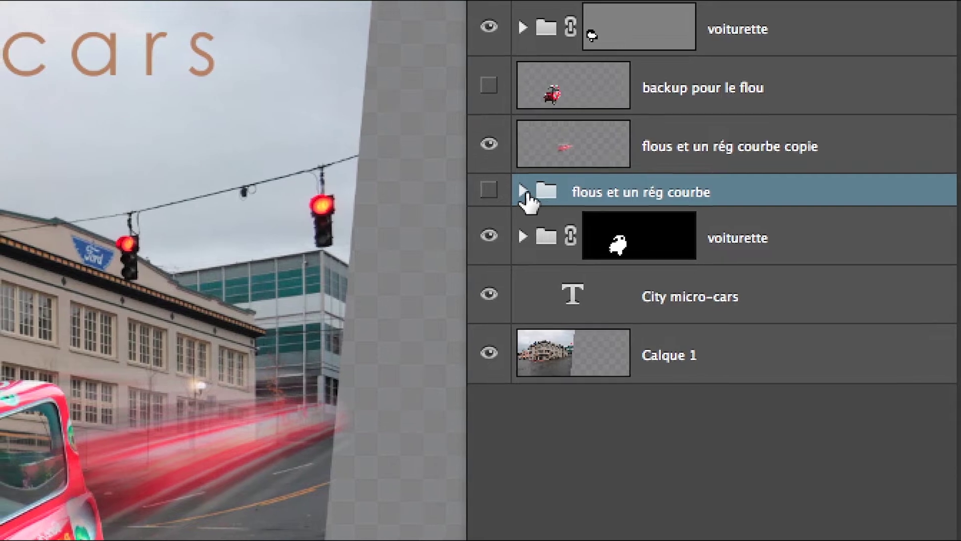
pyautogui.click(461, 189)
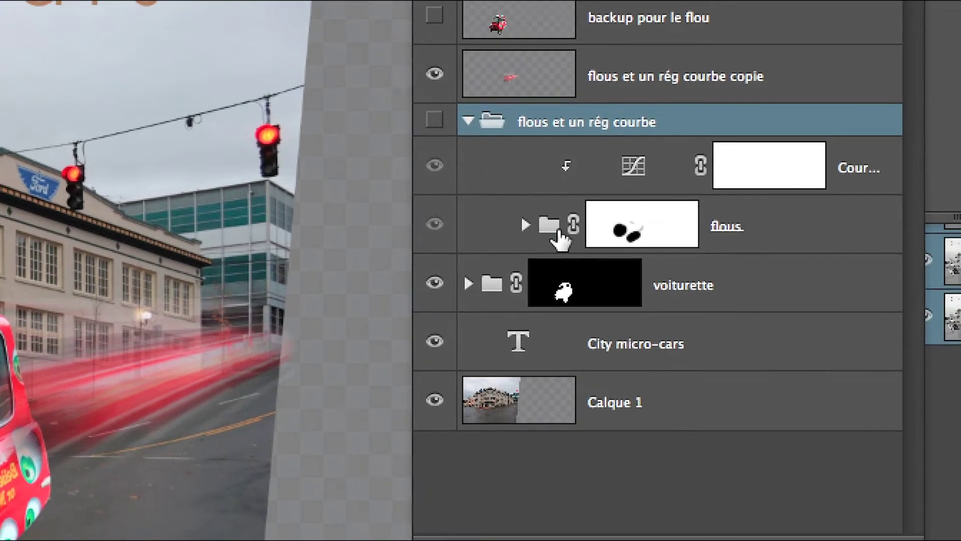
pyautogui.click(560, 239)
pyautogui.click(475, 126)
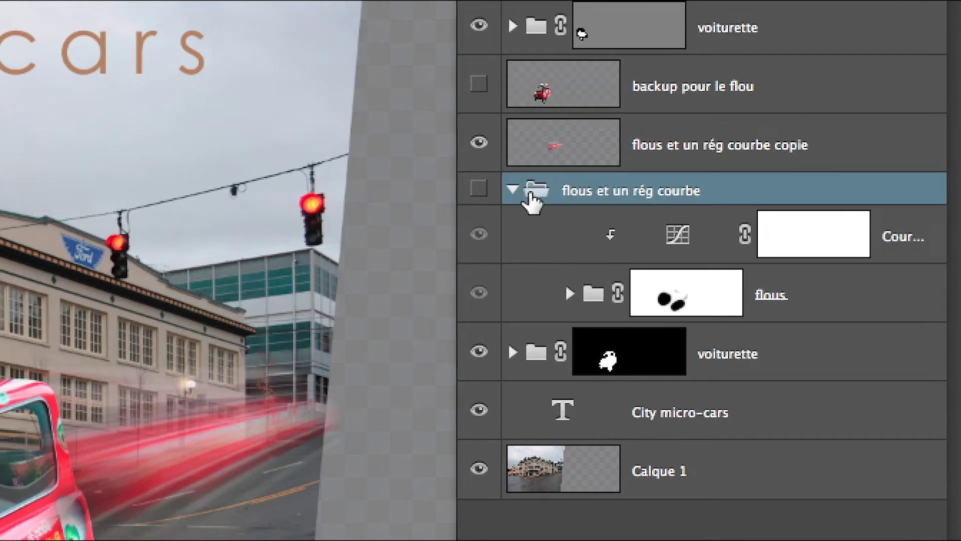
pyautogui.click(524, 192)
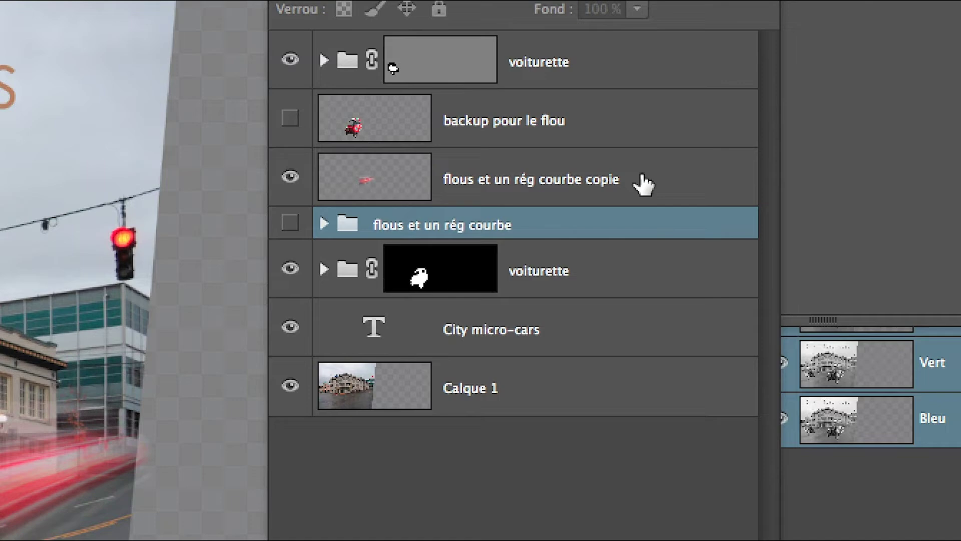
# Warp the "flous et un rég courbe copie" layer so the trail sweeps upward past the traffic lights and beyond the photo's edge
pyautogui.click(643, 184)
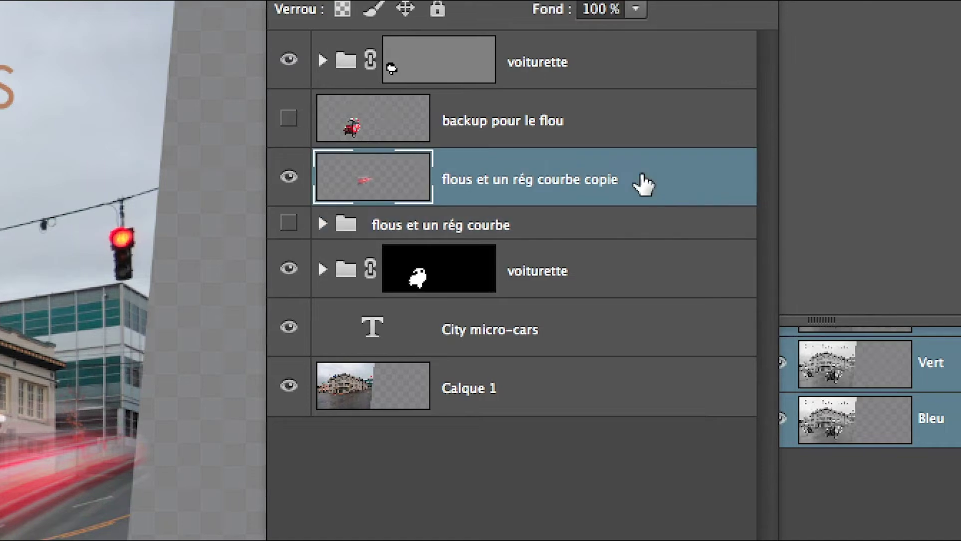
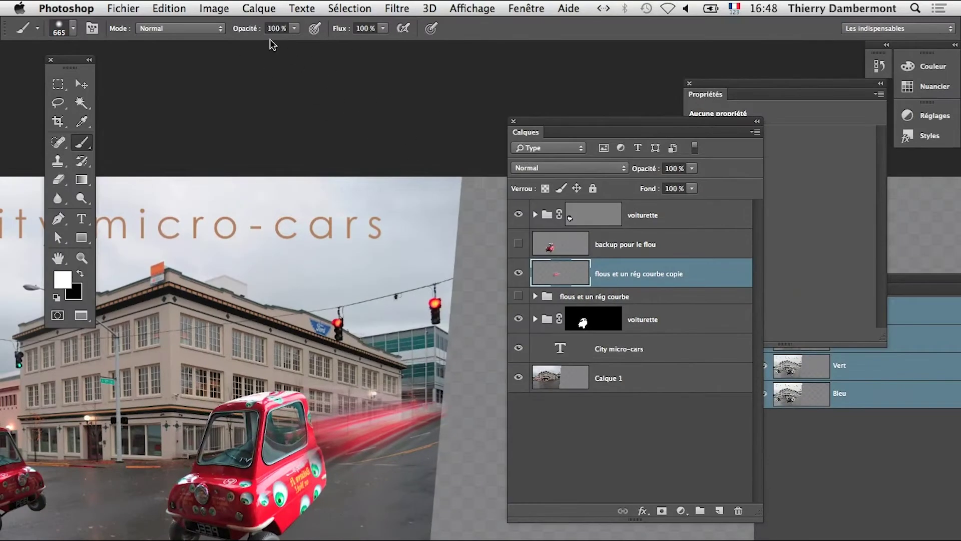
pyautogui.click(169, 7)
pyautogui.click(247, 299)
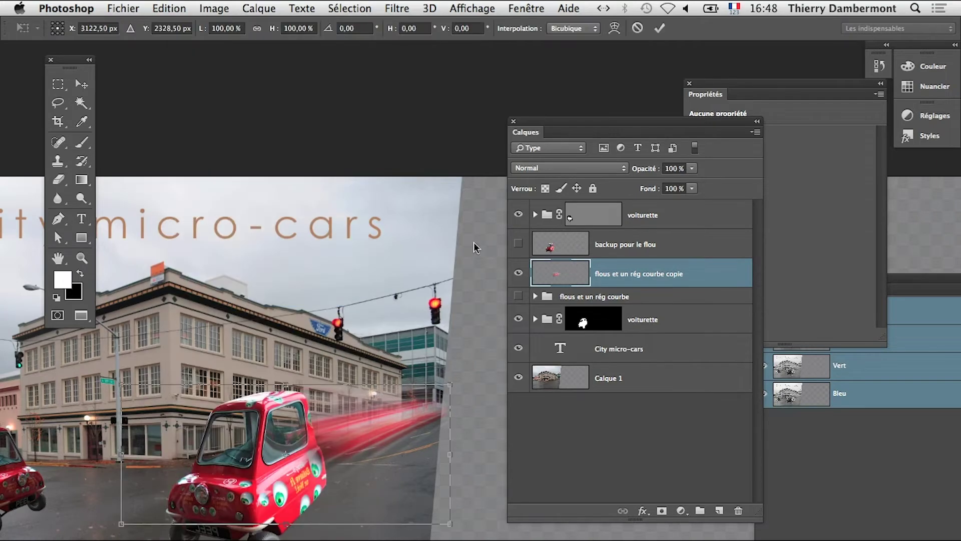
pyautogui.moveTo(576, 129); pyautogui.dragTo(616, 387)
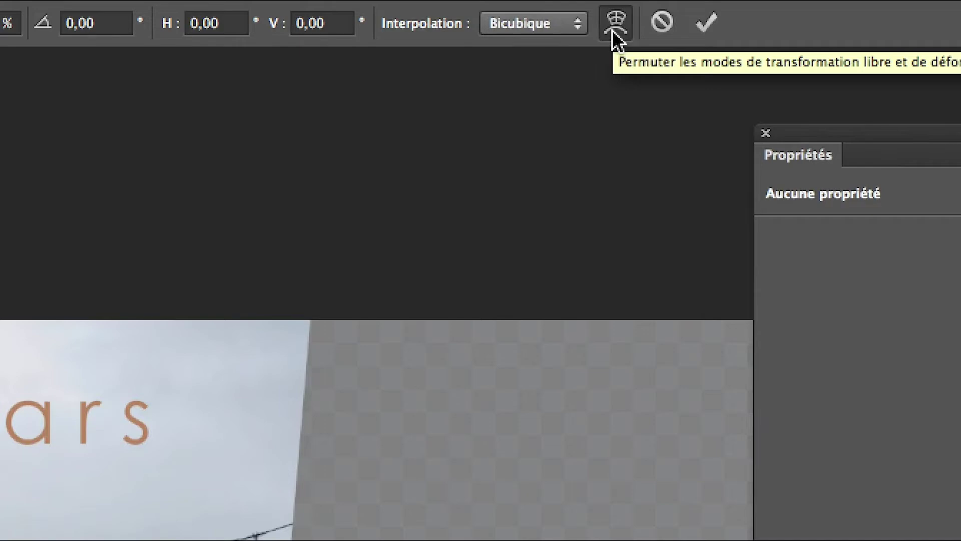
pyautogui.click(612, 31)
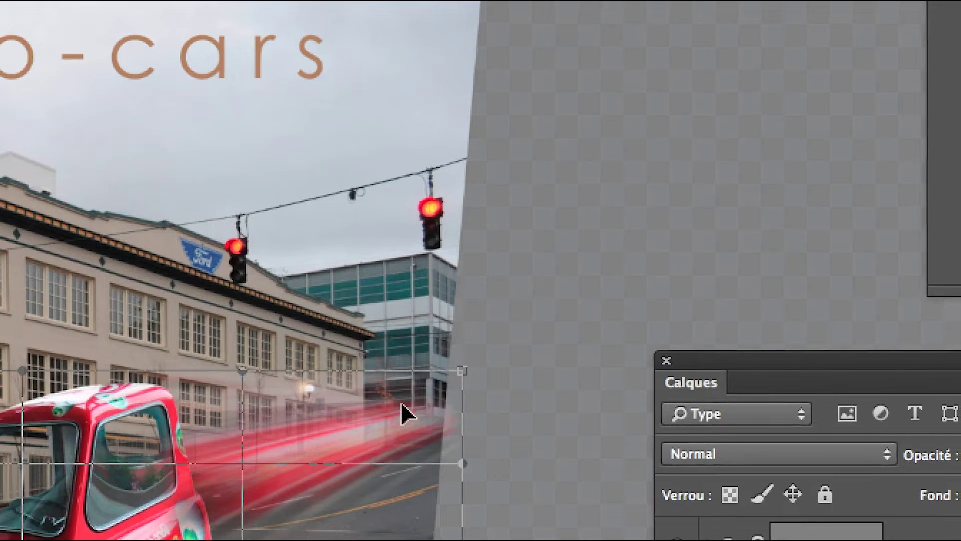
pyautogui.moveTo(401, 402); pyautogui.dragTo(394, 230)
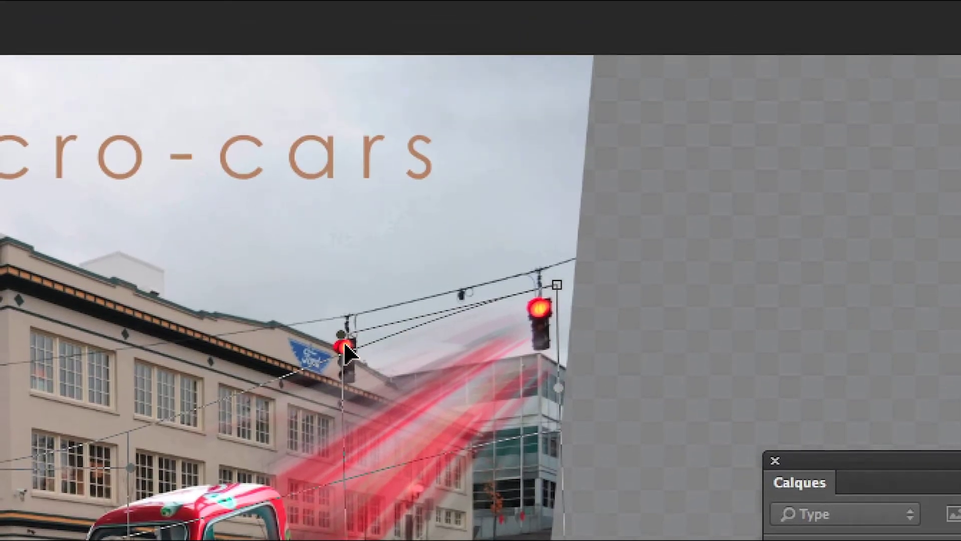
pyautogui.moveTo(345, 351); pyautogui.dragTo(380, 523)
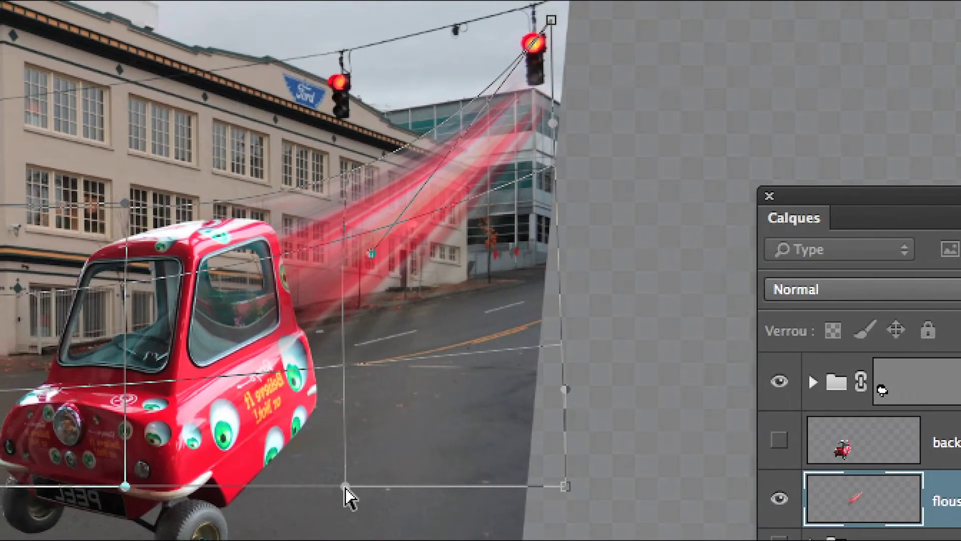
pyautogui.moveTo(346, 487); pyautogui.dragTo(367, 518)
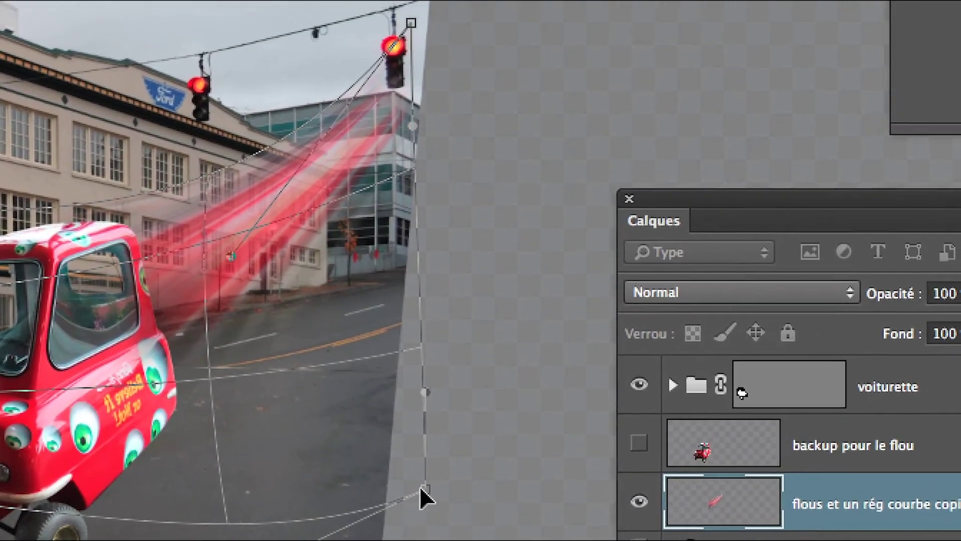
pyautogui.moveTo(421, 487); pyautogui.dragTo(571, 465)
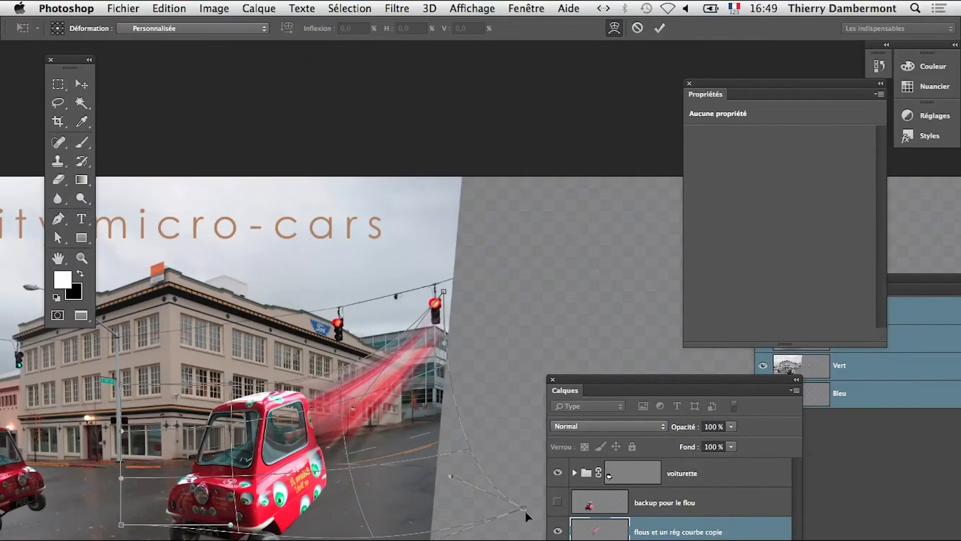
pyautogui.moveTo(443, 343); pyautogui.dragTo(527, 305)
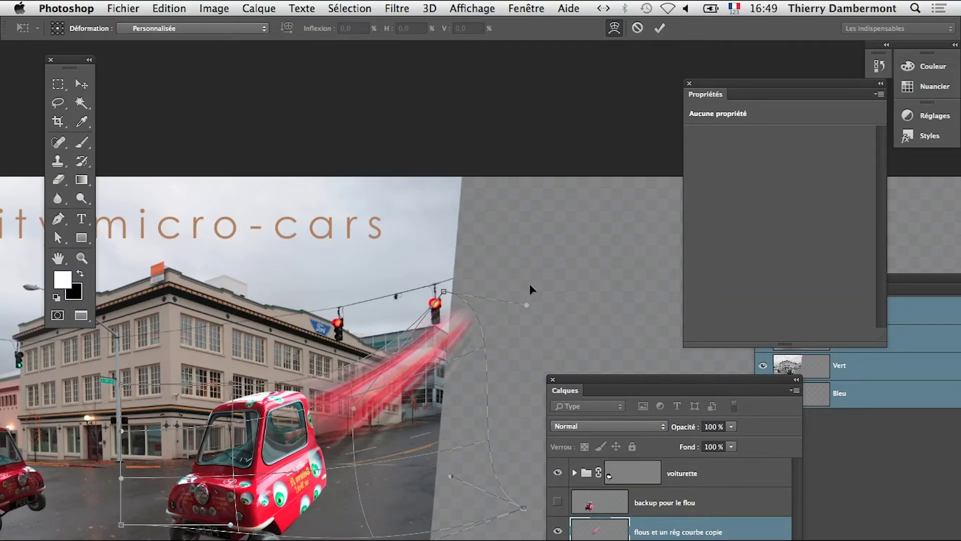
pyautogui.moveTo(453, 284); pyautogui.dragTo(505, 206)
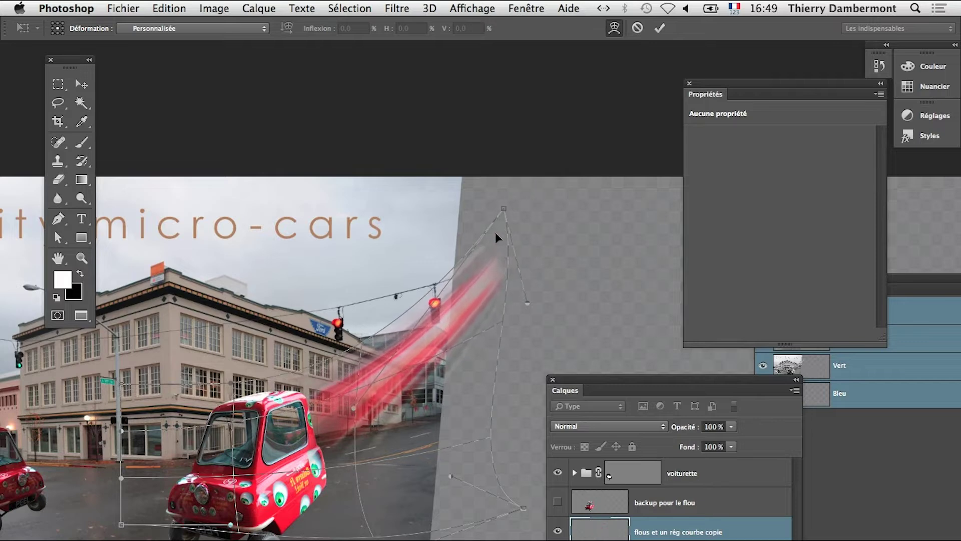
# Widen the trail and push its far end farther outward, apply the warp, and reposition it slightly behind the red car
pyautogui.moveTo(556, 376); pyautogui.dragTo(572, 385)
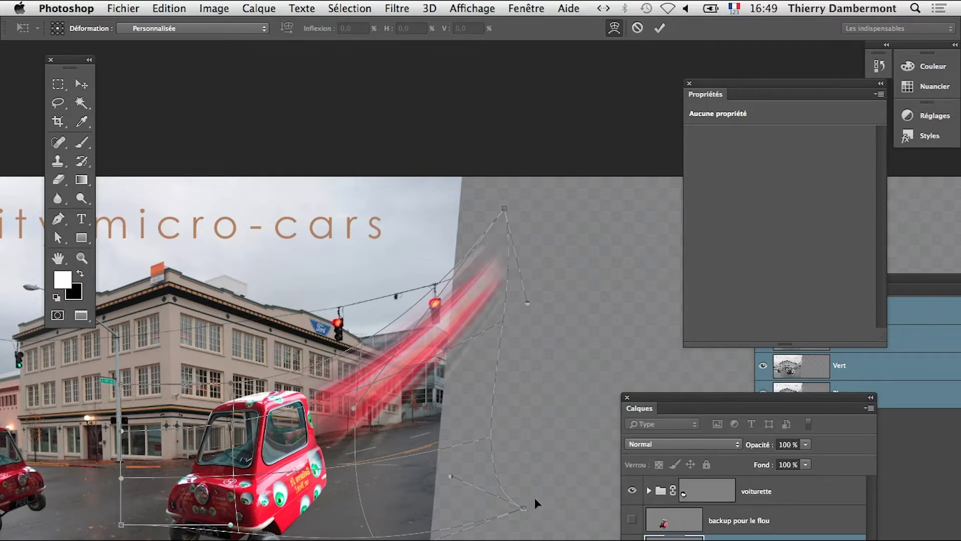
pyautogui.moveTo(534, 498)
pyautogui.mouseDown()
pyautogui.moveTo(603, 403)
pyautogui.moveTo(601, 415)
pyautogui.mouseUp()
pyautogui.moveTo(470, 395)
pyautogui.mouseDown()
pyautogui.moveTo(545, 315)
pyautogui.moveTo(548, 325)
pyautogui.mouseUp()
pyautogui.moveTo(387, 473)
pyautogui.mouseDown()
pyautogui.moveTo(378, 518)
pyautogui.moveTo(345, 537)
pyautogui.mouseUp()
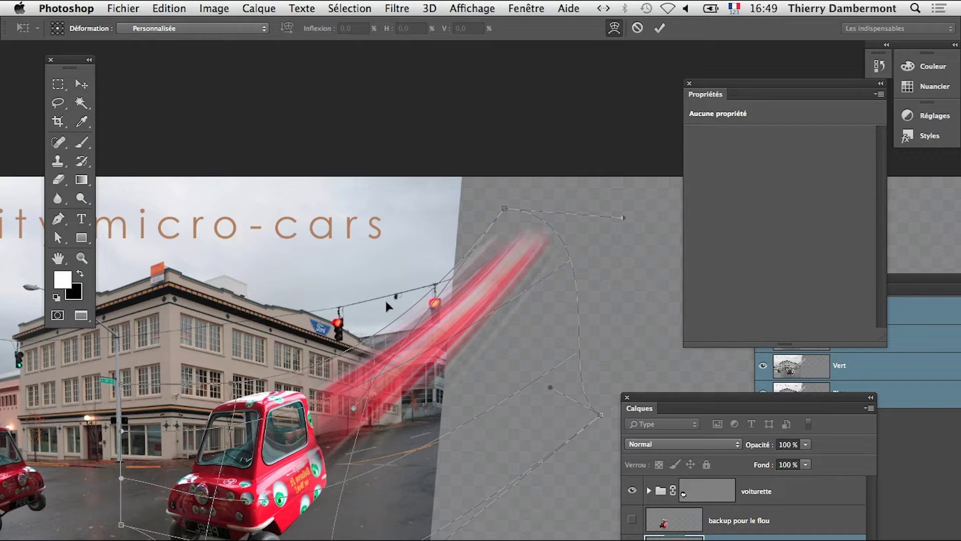
pyautogui.moveTo(345, 418)
pyautogui.mouseDown()
pyautogui.moveTo(353, 408)
pyautogui.moveTo(332, 368)
pyautogui.moveTo(317, 388)
pyautogui.moveTo(232, 416)
pyautogui.mouseUp()
pyautogui.moveTo(161, 396); pyautogui.dragTo(110, 392)
pyautogui.moveTo(364, 391); pyautogui.dragTo(431, 431)
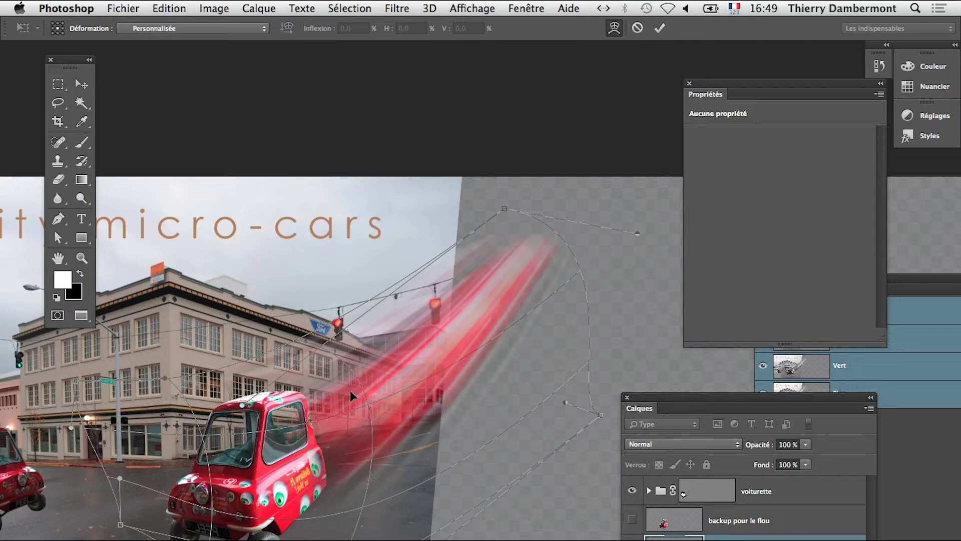
pyautogui.click(659, 29)
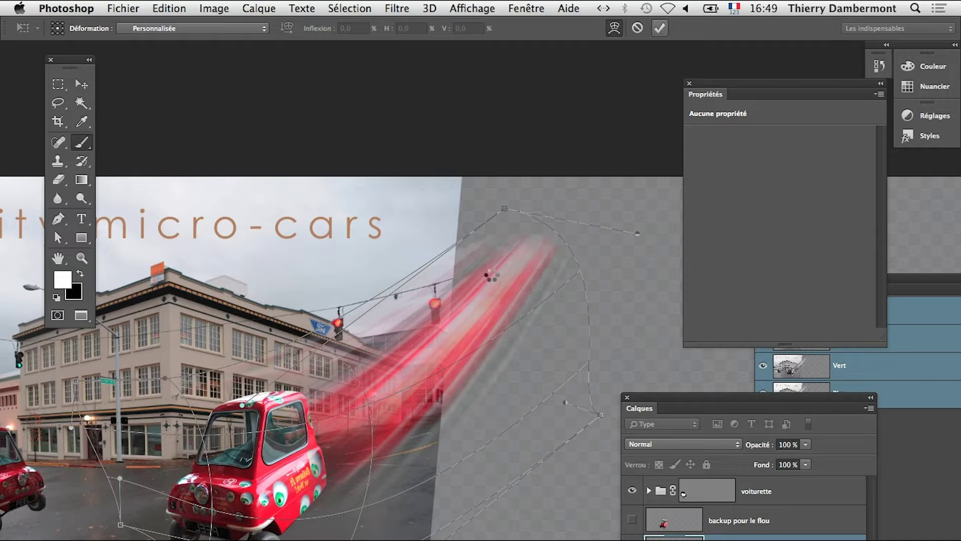
pyautogui.click(79, 85)
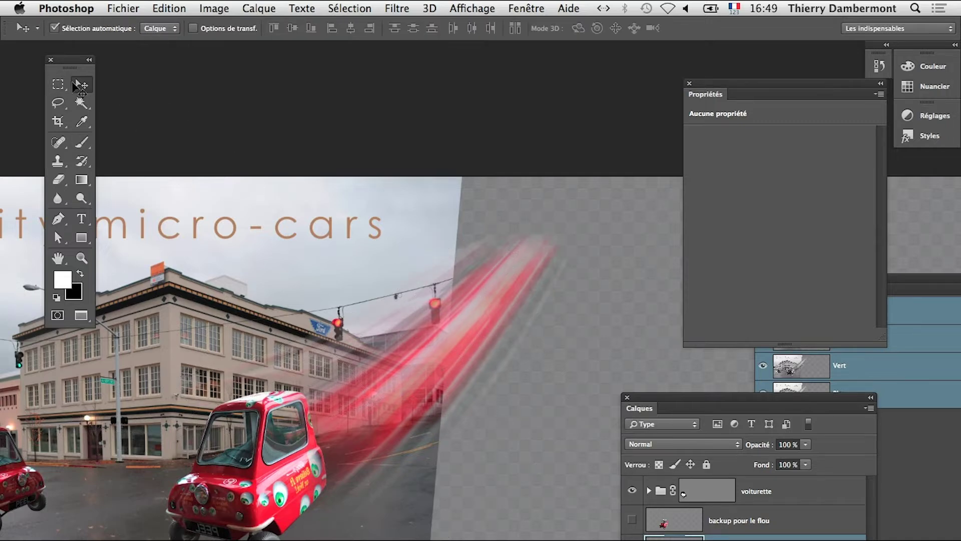
pyautogui.moveTo(371, 358)
pyautogui.mouseDown()
pyautogui.moveTo(397, 384)
pyautogui.moveTo(377, 384)
pyautogui.mouseUp()
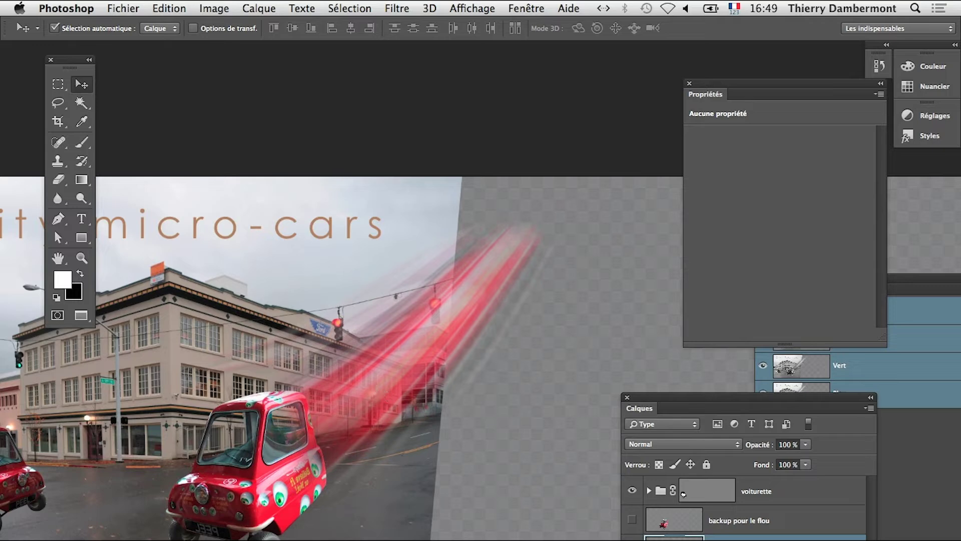
pyautogui.click(255, 8)
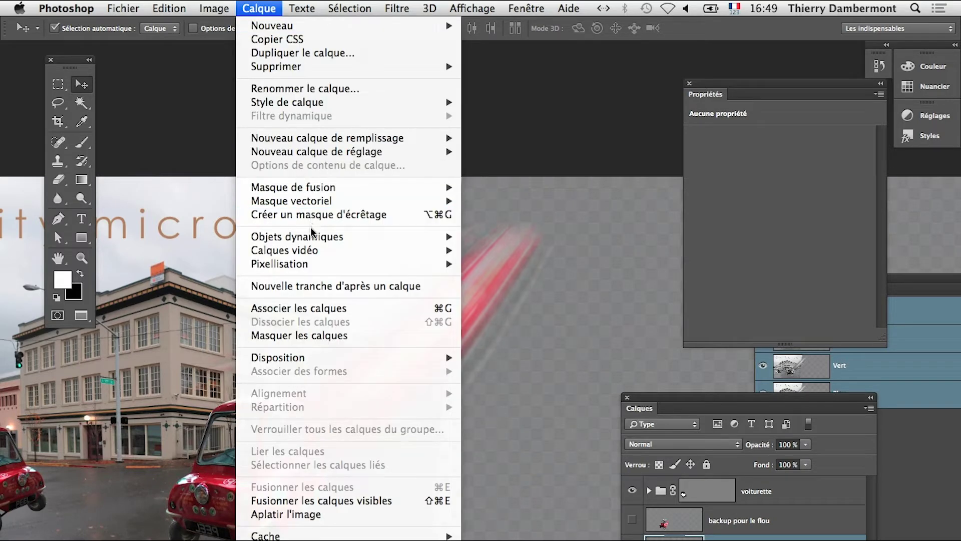
pyautogui.moveTo(321, 145)
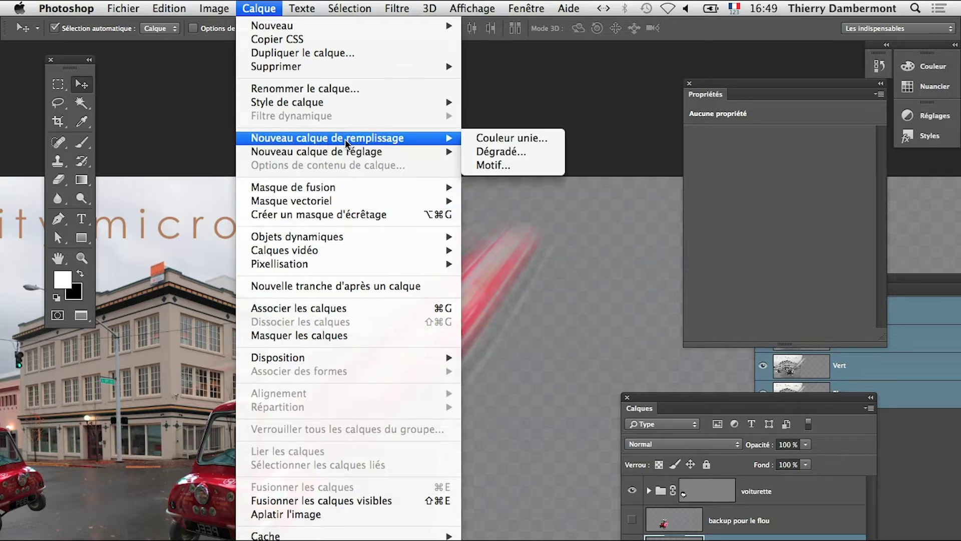
pyautogui.moveTo(310, 188)
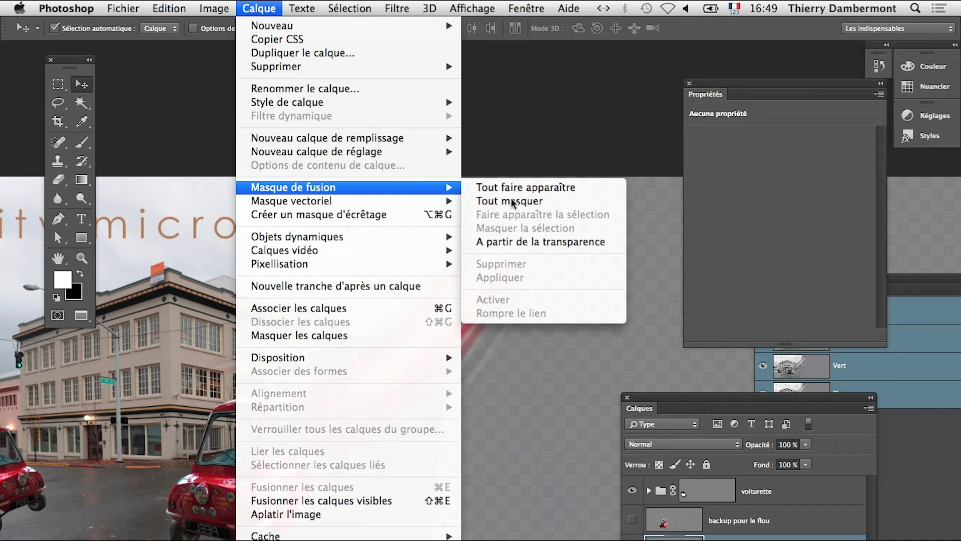
pyautogui.click(533, 202)
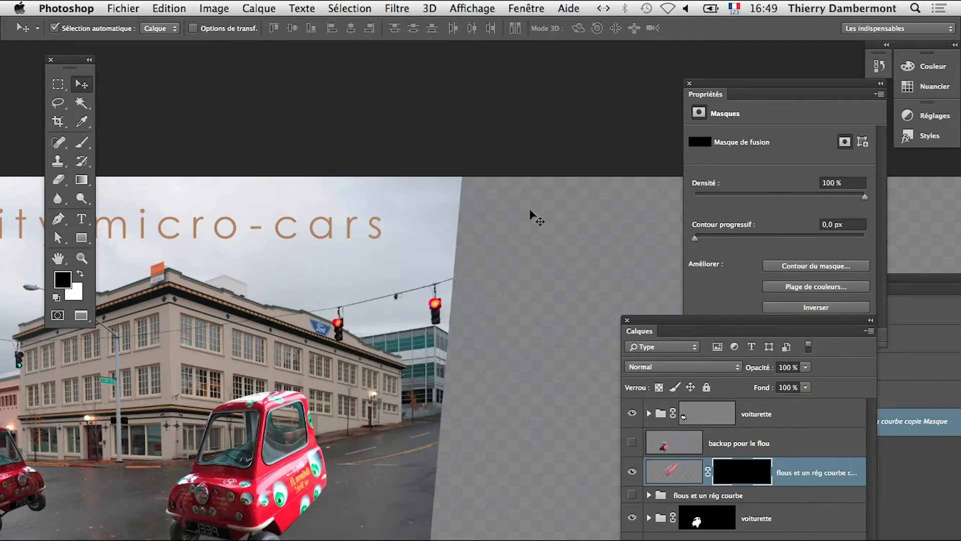
pyautogui.press('super+z')
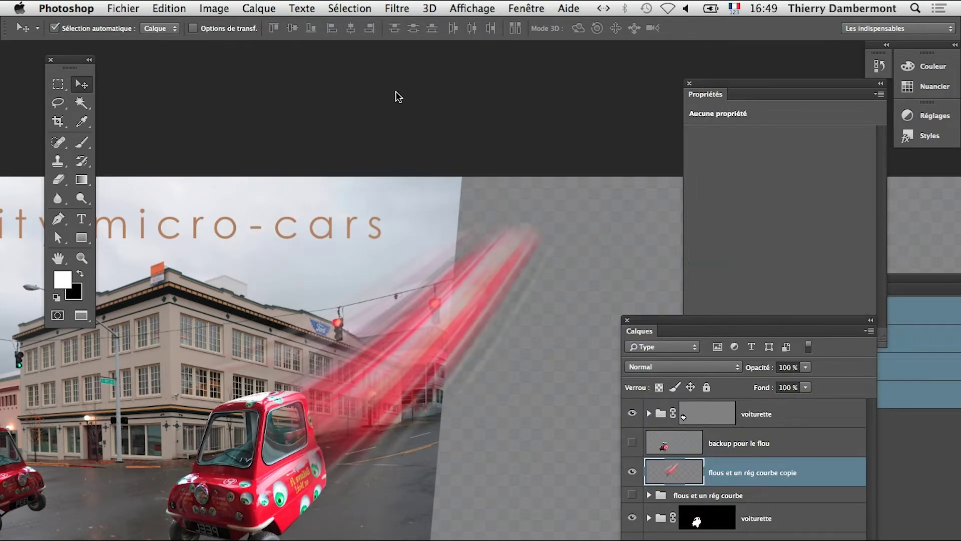
# Add a reveal-all layer mask to the "flous et un rég courbe copie" layer
pyautogui.click(259, 8)
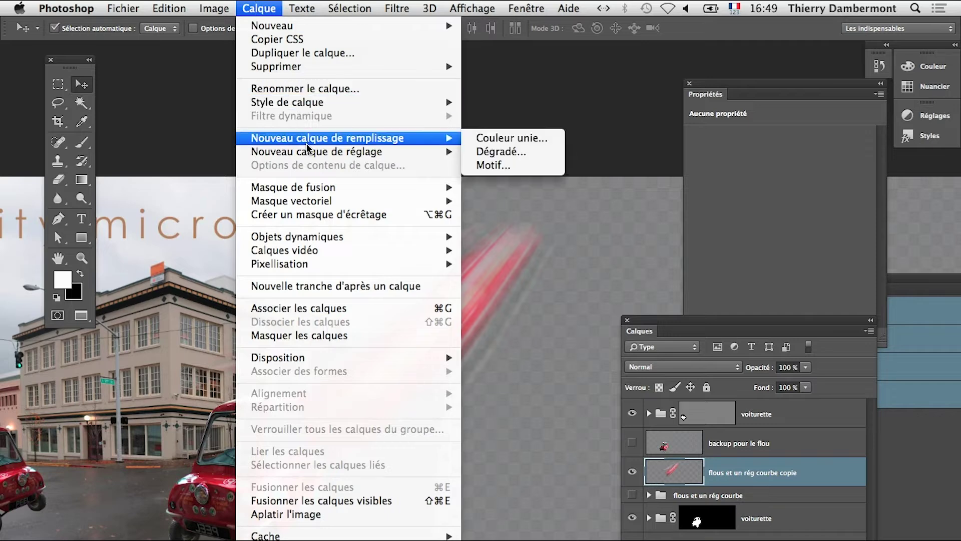
pyautogui.moveTo(308, 145)
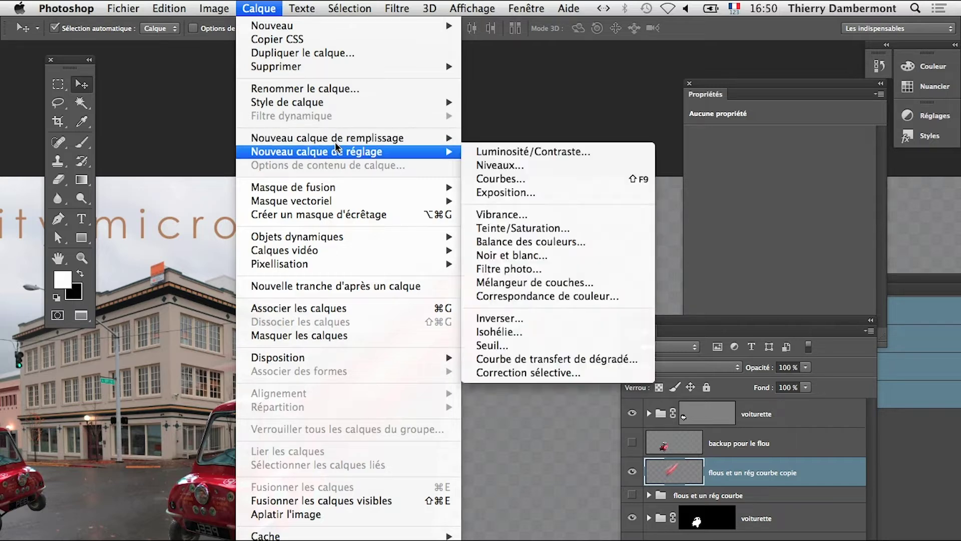
pyautogui.moveTo(332, 193)
pyautogui.click(488, 187)
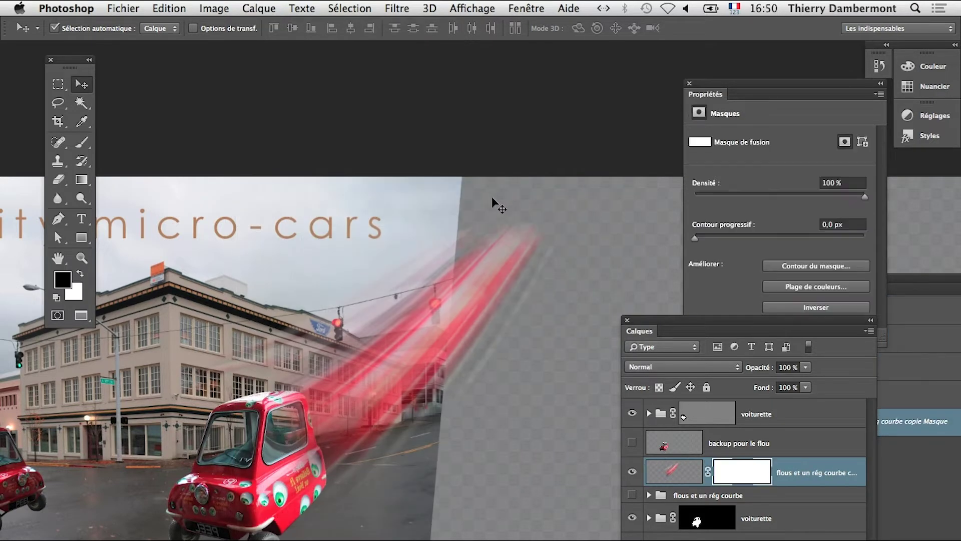
# Paint black on the trail's mask with a 665 px brush at 100 % opacity along both sides of the blur
pyautogui.click(82, 142)
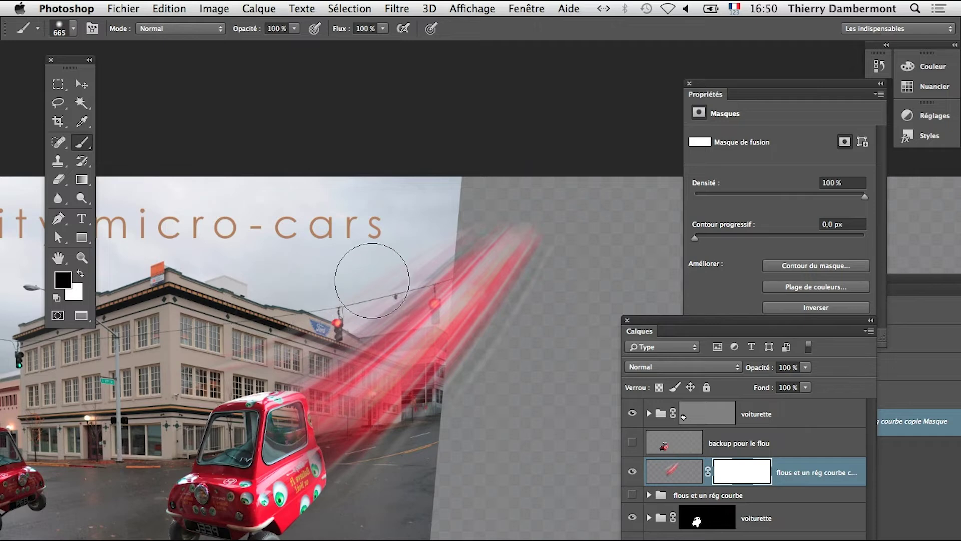
pyautogui.moveTo(415, 293); pyautogui.dragTo(313, 385)
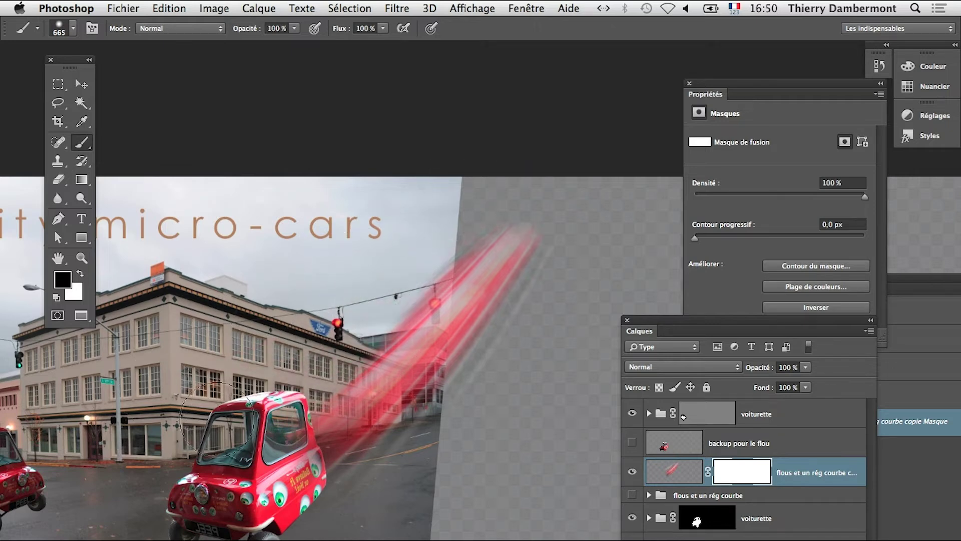
pyautogui.press('super+z')
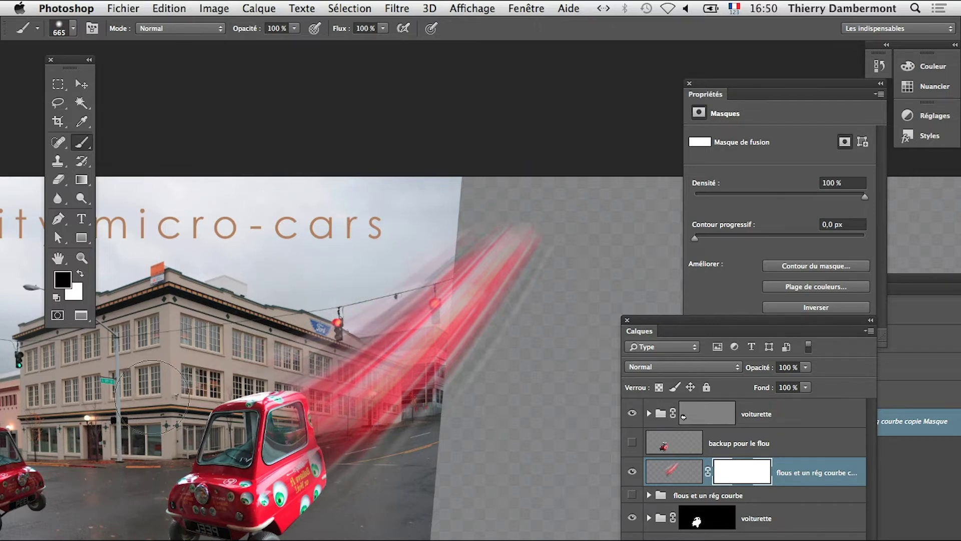
pyautogui.moveTo(536, 378); pyautogui.dragTo(310, 538)
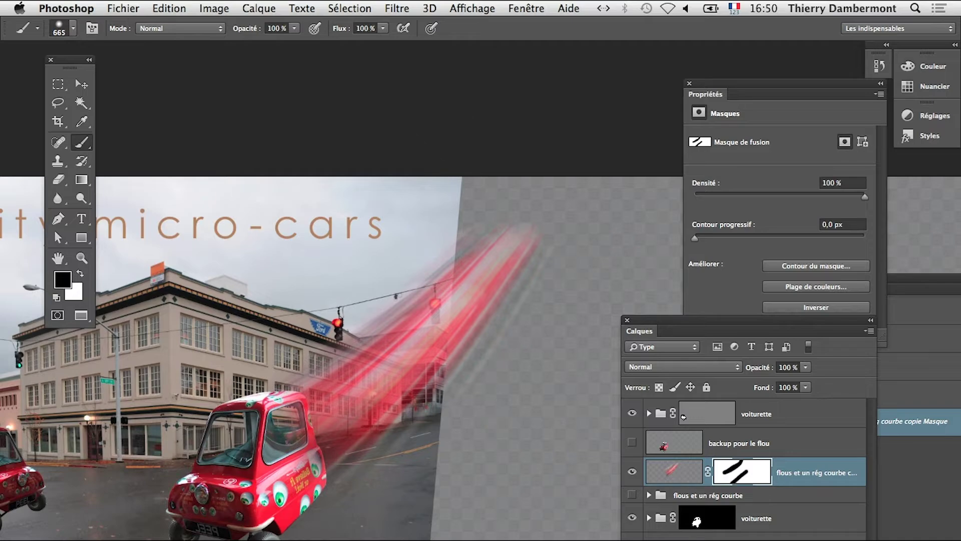
pyautogui.moveTo(276, 463)
pyautogui.mouseDown()
pyautogui.moveTo(279, 434)
pyautogui.moveTo(282, 456)
pyautogui.moveTo(256, 493)
pyautogui.moveTo(233, 465)
pyautogui.moveTo(212, 504)
pyautogui.moveTo(236, 457)
pyautogui.mouseUp()
# Fade the trail on its mask with very large soft black brushes, 4205 px and 2305 px, at 27 % opacity
pyautogui.keyDown('super'); pyautogui.click(342, 481); pyautogui.keyUp('super')
pyautogui.keyDown('alt'); pyautogui.keyDown('super'); pyautogui.click(350, 496); pyautogui.keyUp('super'); pyautogui.keyUp('alt')
pyautogui.keyDown('alt'); pyautogui.keyDown('super'); pyautogui.click(422, 468); pyautogui.keyUp('super'); pyautogui.keyUp('alt')
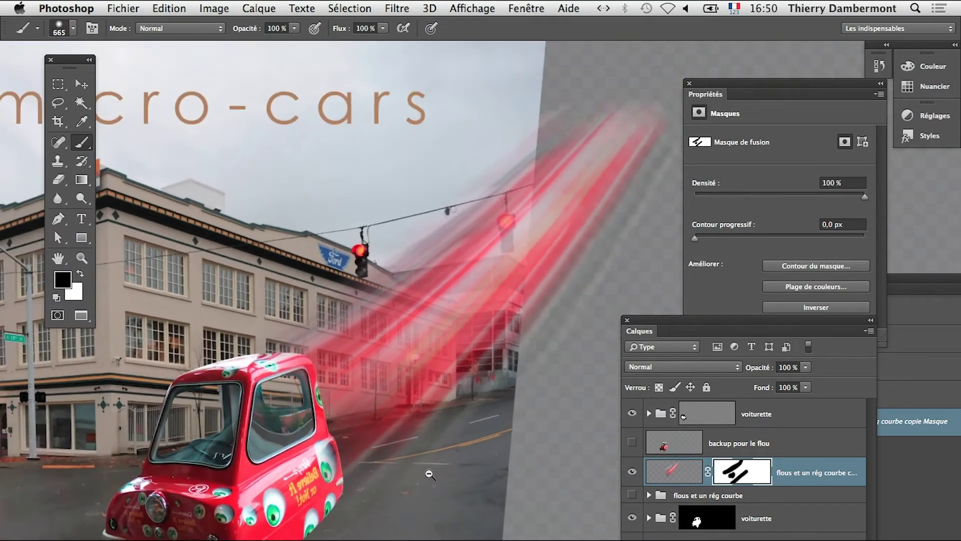
pyautogui.keyDown('alt'); pyautogui.keyDown('super'); pyautogui.click(427, 469); pyautogui.keyUp('super'); pyautogui.keyUp('alt')
pyautogui.keyDown('alt'); pyautogui.keyDown('super'); pyautogui.click(432, 468); pyautogui.keyUp('super'); pyautogui.keyUp('alt')
pyautogui.keyDown('alt'); pyautogui.keyDown('super'); pyautogui.click(431, 468); pyautogui.keyUp('super'); pyautogui.keyUp('alt')
pyautogui.moveTo(458, 500); pyautogui.dragTo(553, 530)
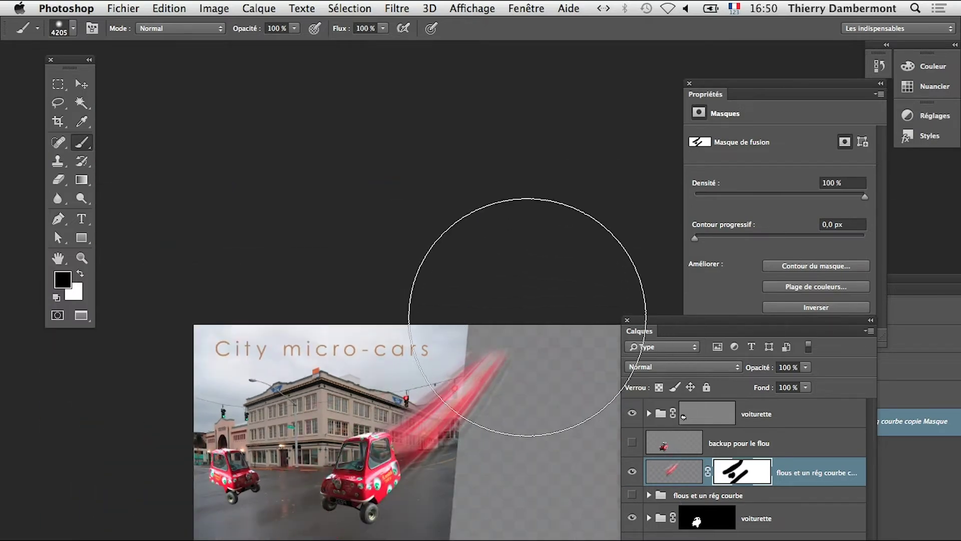
pyautogui.click(294, 28)
pyautogui.moveTo(296, 43); pyautogui.dragTo(275, 44)
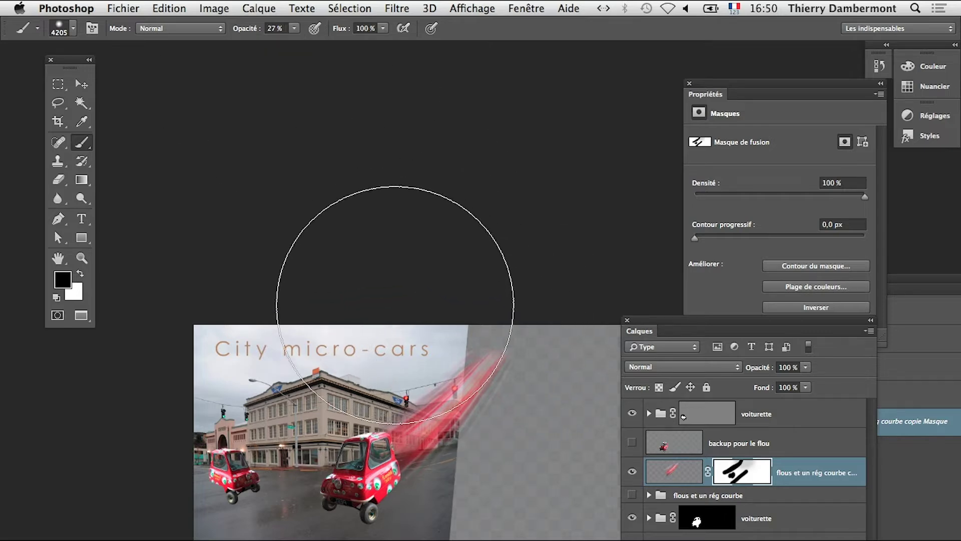
pyautogui.rightClick(366, 299)
pyautogui.click(339, 294)
pyautogui.moveTo(368, 378); pyautogui.dragTo(316, 379)
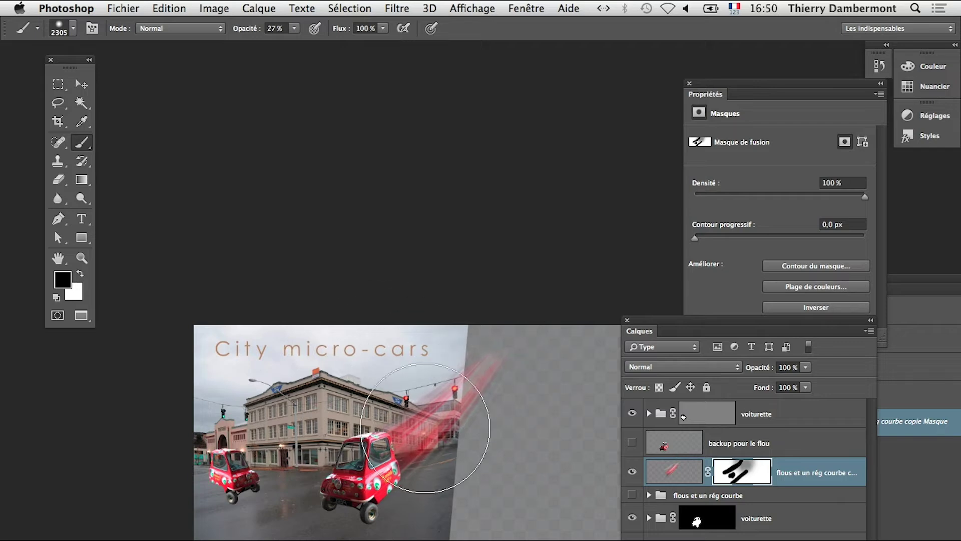
# Reduce the brush size to 302 px and target the trail layer's image instead of its mask
pyautogui.scroll(3, 465, 407)
pyautogui.moveTo(465, 406); pyautogui.dragTo(423, 406)
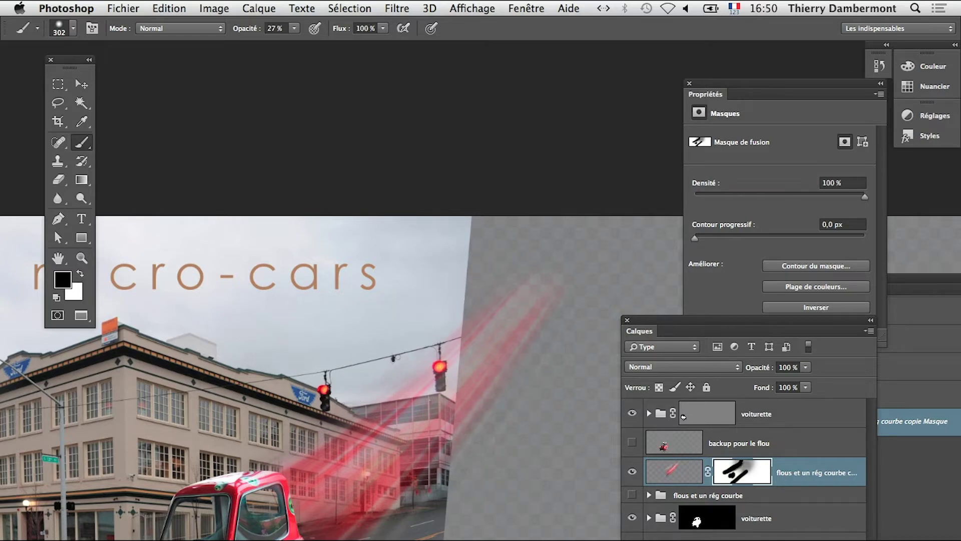
pyautogui.click(691, 475)
pyautogui.press('x')
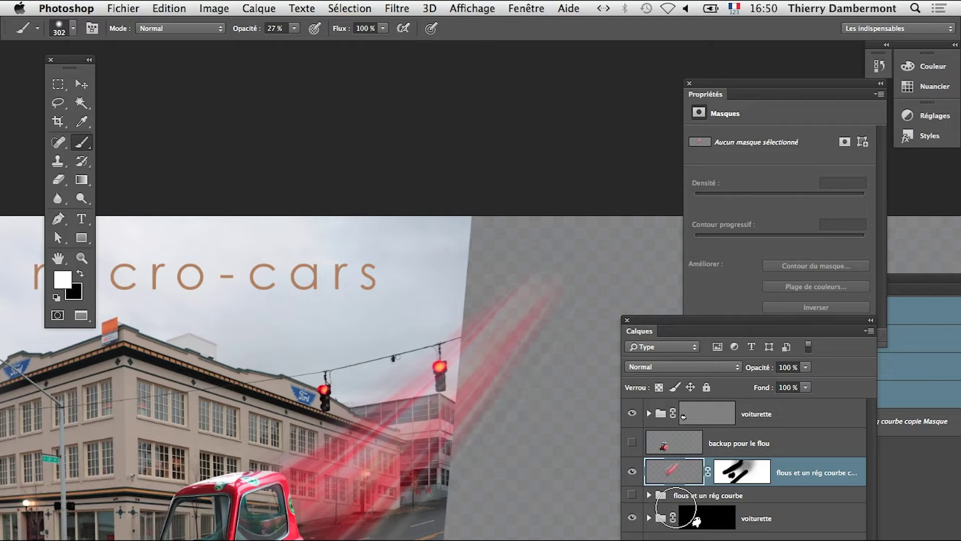
# Warp the trail image with Free Transform, pulling its lower-left corner outward and bending its lower part slightly up toward the car
pyautogui.click(180, 10)
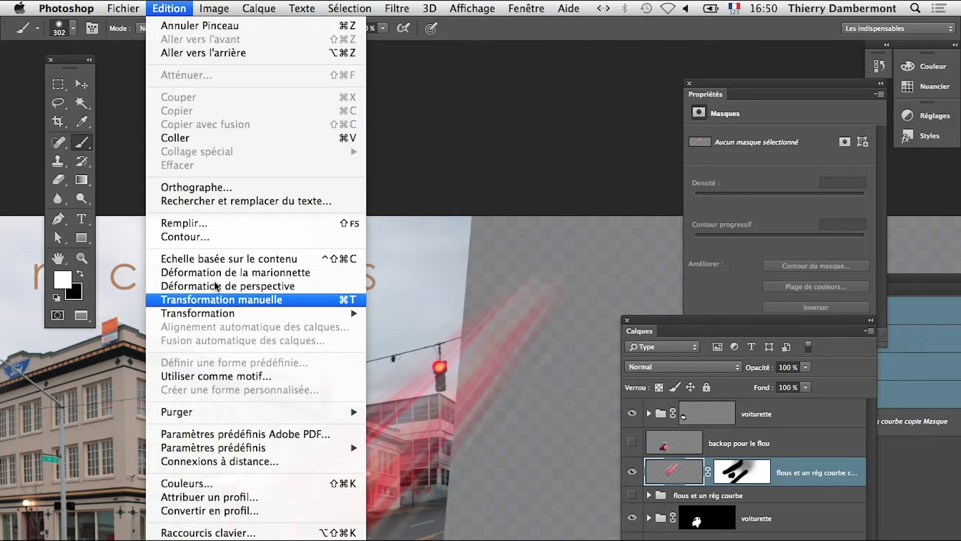
pyautogui.click(224, 299)
pyautogui.click(615, 28)
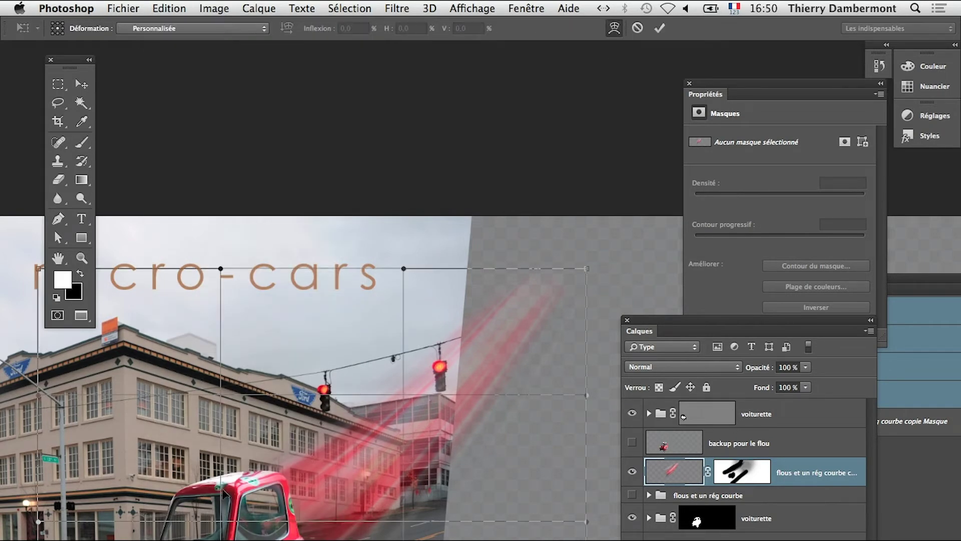
pyautogui.moveTo(38, 520); pyautogui.dragTo(22, 538)
pyautogui.moveTo(281, 533); pyautogui.dragTo(272, 508)
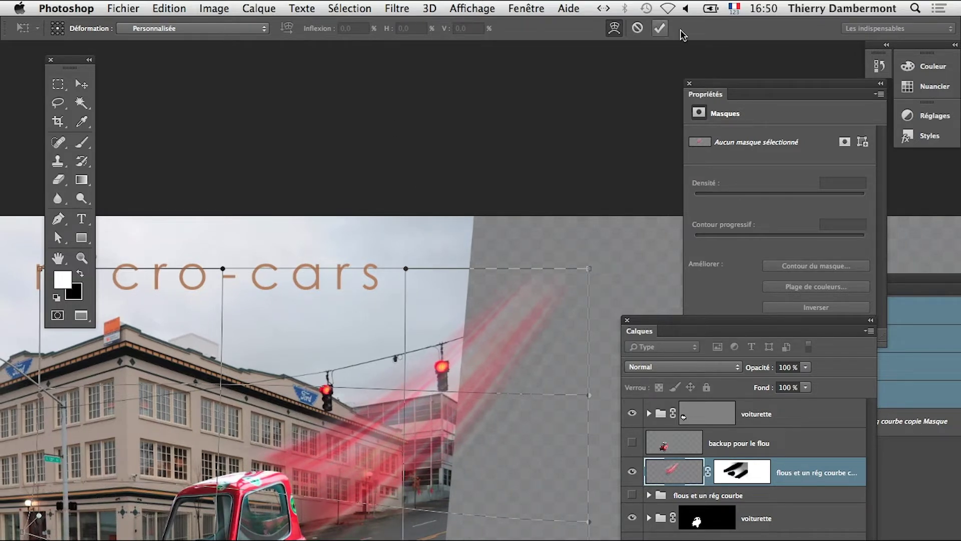
pyautogui.click(664, 31)
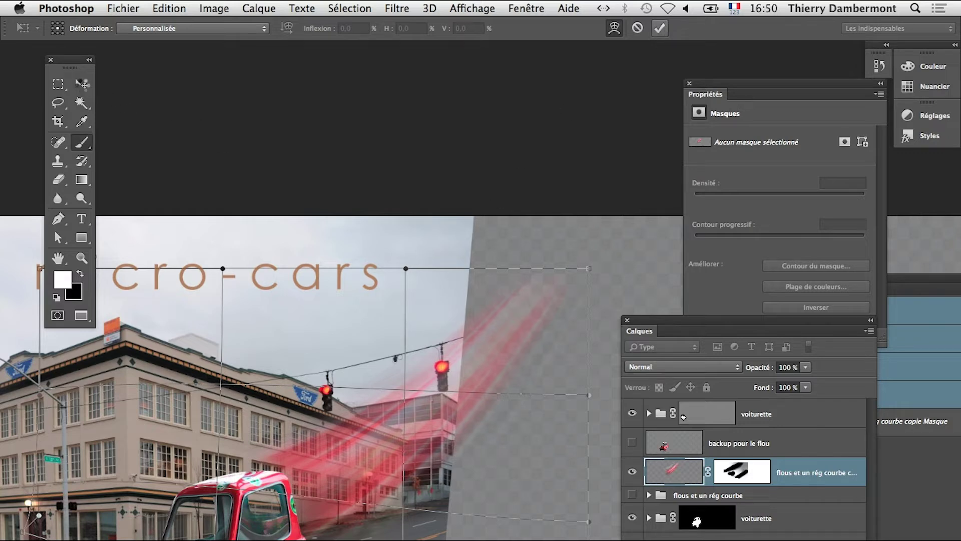
# Move the trail layer slightly downward so that it sits lower behind the large red car
pyautogui.click(83, 87)
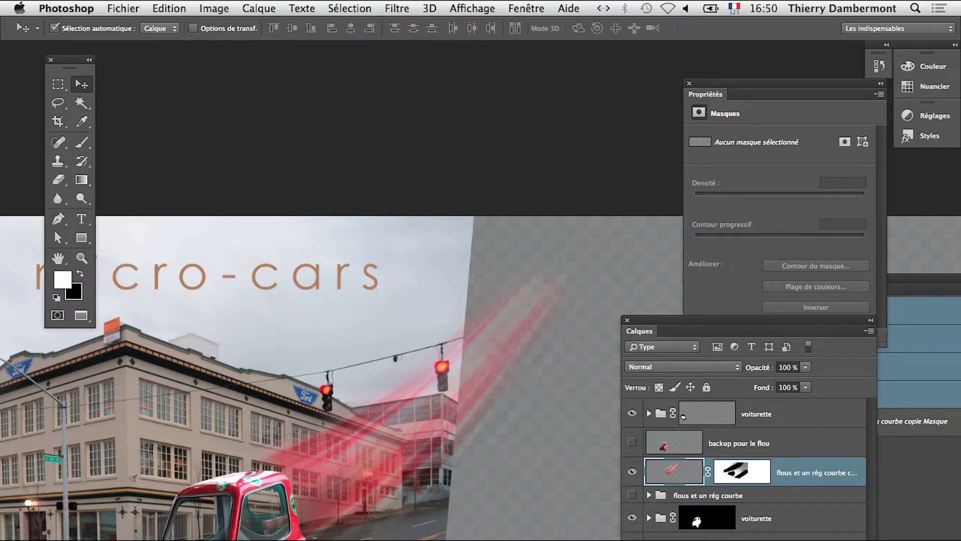
pyautogui.moveTo(380, 443)
pyautogui.mouseDown()
pyautogui.moveTo(386, 463)
pyautogui.moveTo(375, 473)
pyautogui.mouseUp()
pyautogui.keyDown('alt'); pyautogui.click(413, 514); pyautogui.keyUp('alt')
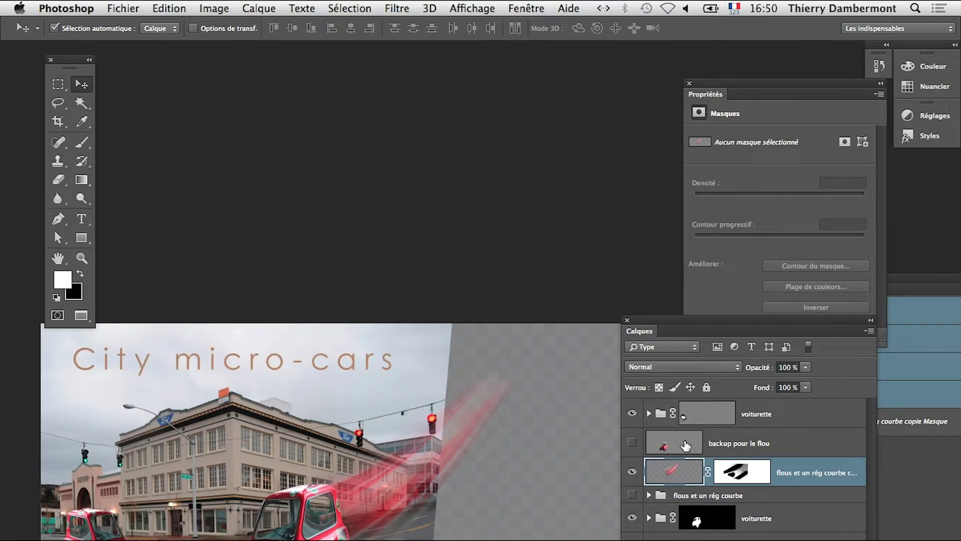
# Cycle the trail layer through the blend modes and set it to Superposition, checking the blend against the building
pyautogui.hotkey('shift', '+')
pyautogui.hotkey('shift', '+')
pyautogui.hotkey('shift', '+')
pyautogui.hotkey('shift', '+')
pyautogui.hotkey('shift', '+')
pyautogui.hotkey('shift', '+')
pyautogui.hotkey('shift', '+')
pyautogui.hotkey('shift', '+')
pyautogui.hotkey('shift', '+')
pyautogui.hotkey('shift', '+')
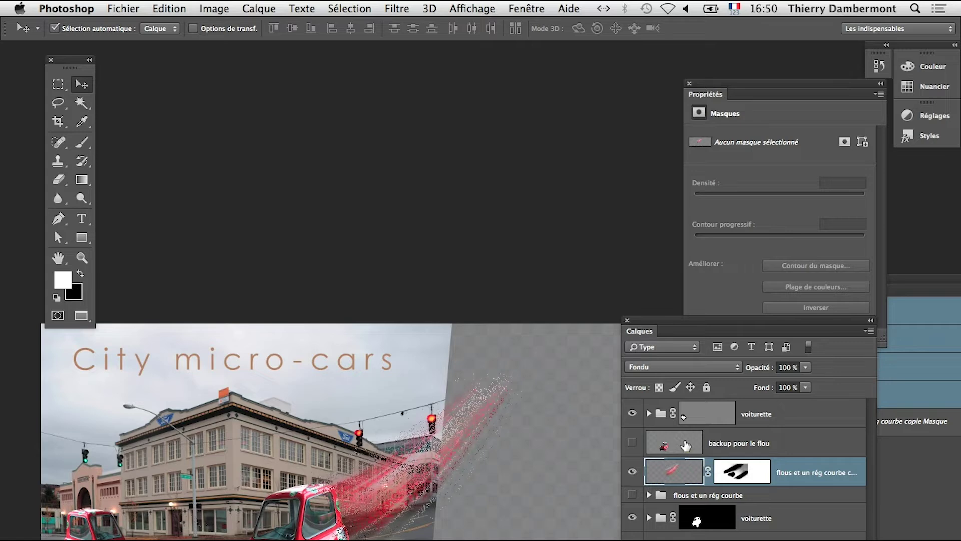
pyautogui.hotkey('shift', '+')
pyautogui.hotkey('shift', '+')
pyautogui.hotkey('shift', '+')
pyautogui.hotkey('shift', '+')
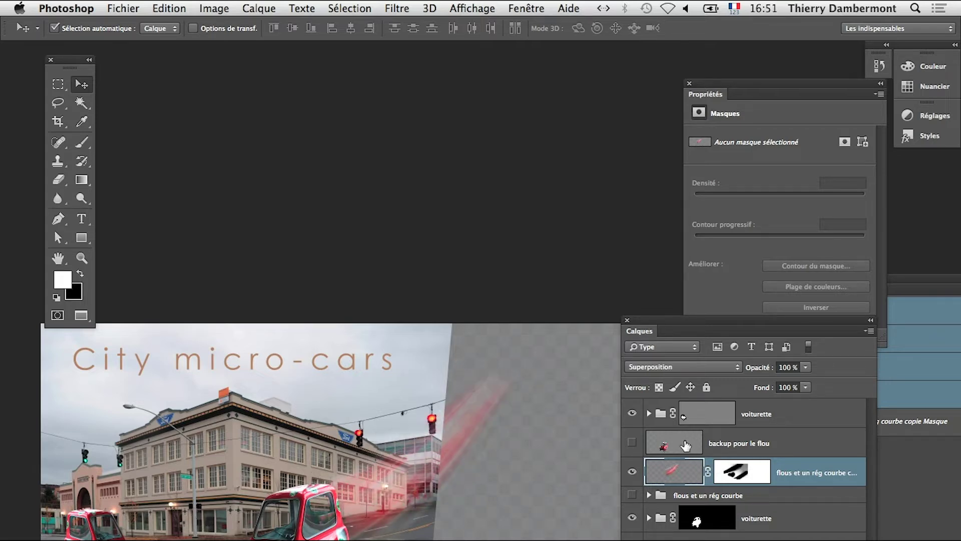
pyautogui.keyDown('super'); pyautogui.click(395, 519); pyautogui.keyUp('super')
pyautogui.moveTo(388, 514)
pyautogui.mouseDown()
pyautogui.moveTo(366, 490)
pyautogui.moveTo(343, 488)
pyautogui.mouseUp()
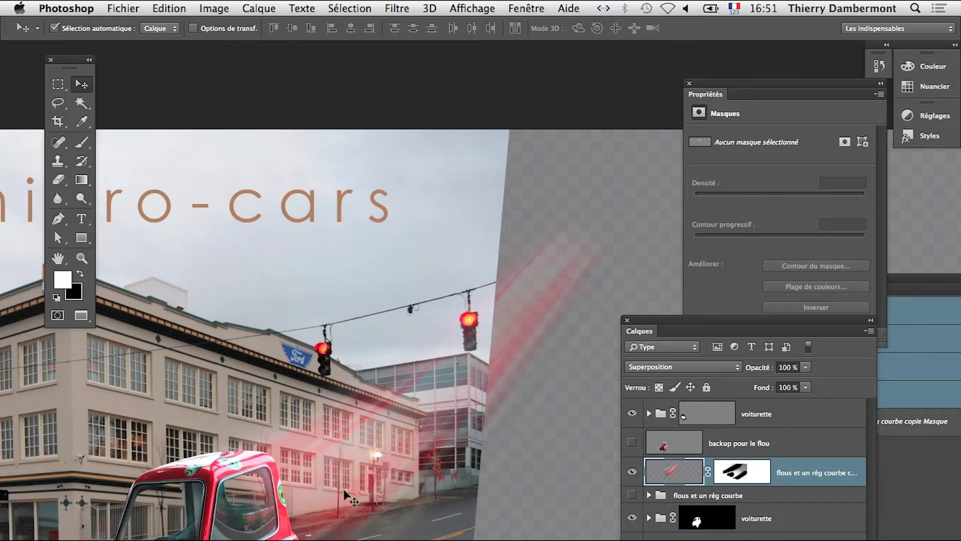
pyautogui.keyDown('alt'); pyautogui.keyDown('super'); pyautogui.click(396, 481); pyautogui.keyUp('super'); pyautogui.keyUp('alt')
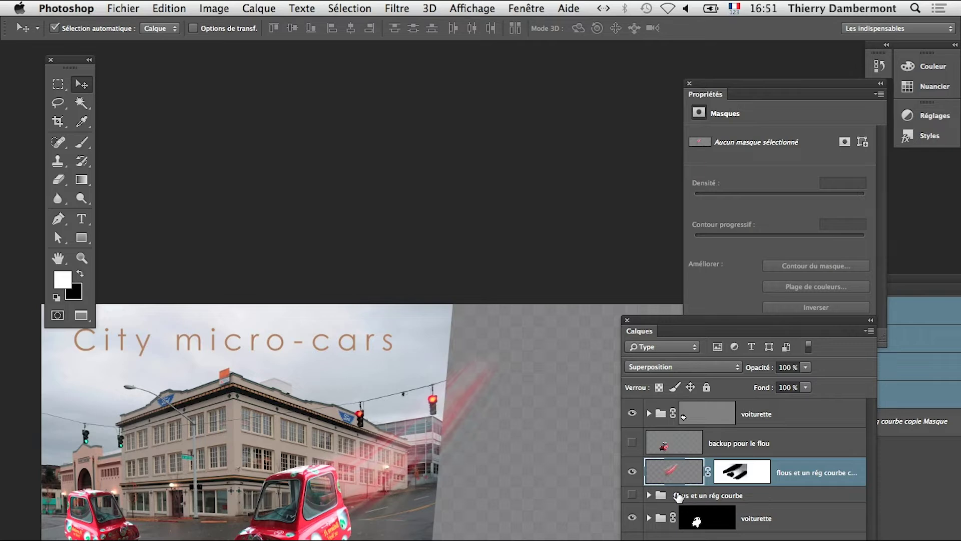
# Select the trail layer together with the large car's "voiturette" group and move both left in the scene
pyautogui.keyDown('shift'); pyautogui.click(659, 521); pyautogui.keyUp('shift')
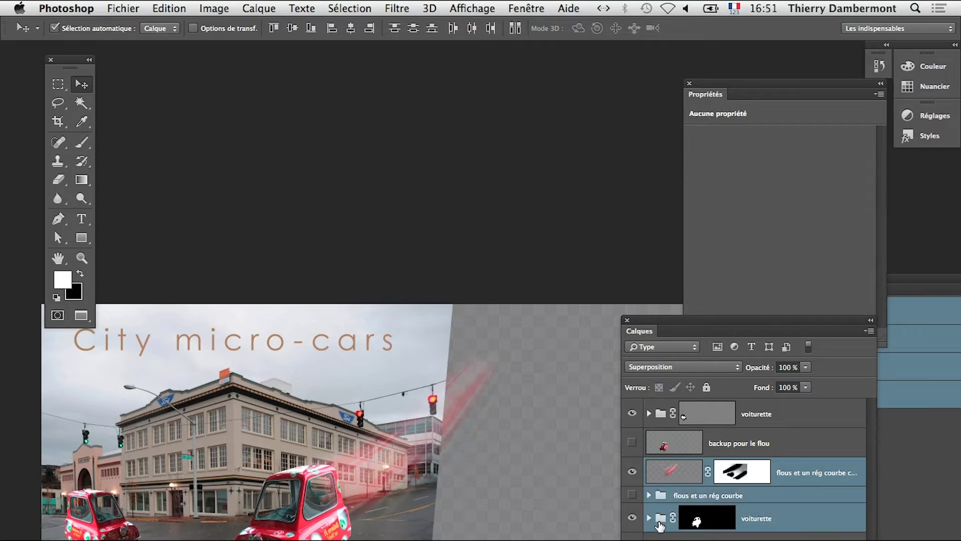
pyautogui.click(714, 524)
pyautogui.keyDown('super'); pyautogui.click(803, 476); pyautogui.keyUp('super')
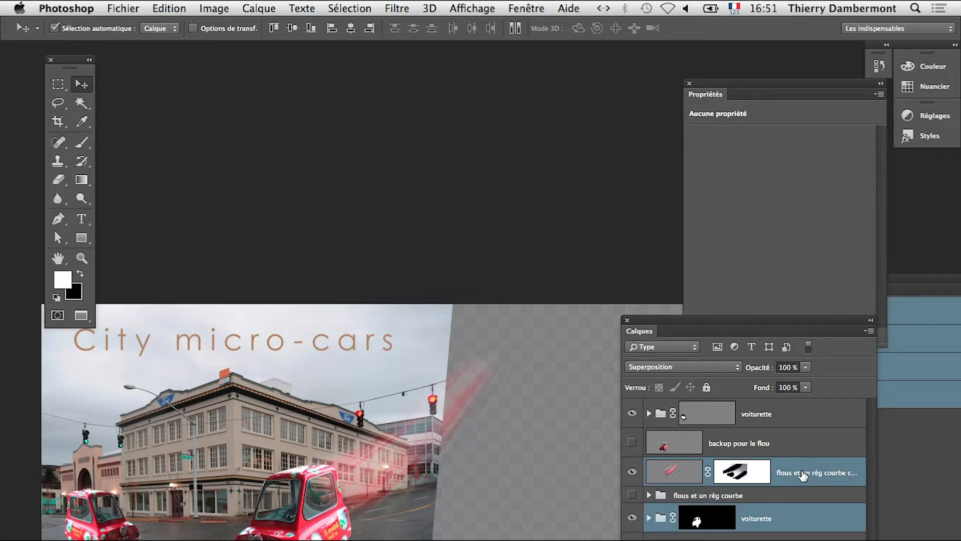
pyautogui.moveTo(343, 525); pyautogui.dragTo(318, 508)
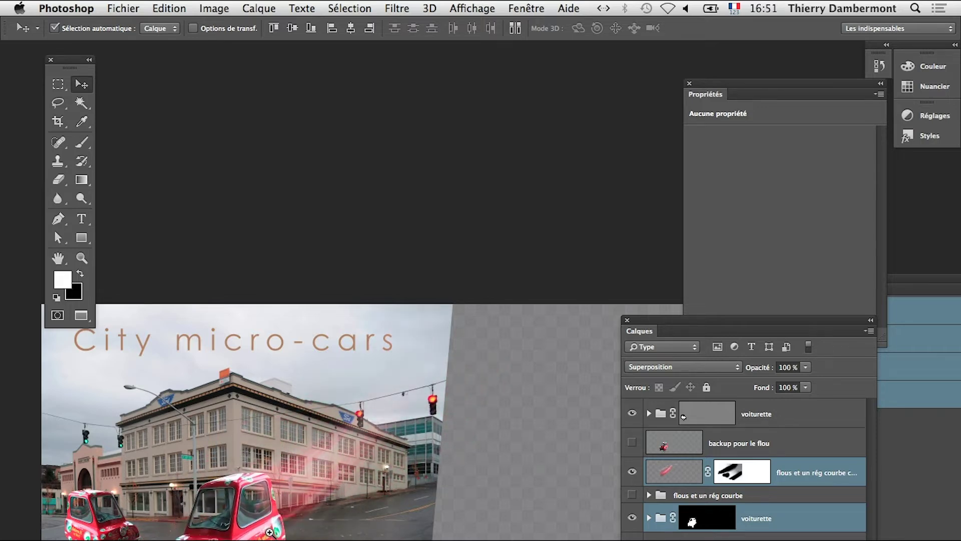
pyautogui.scroll(2, 317, 508)
# Duplicate the masked trail layer in Superposition mode to strengthen the red blur
pyautogui.click(785, 534)
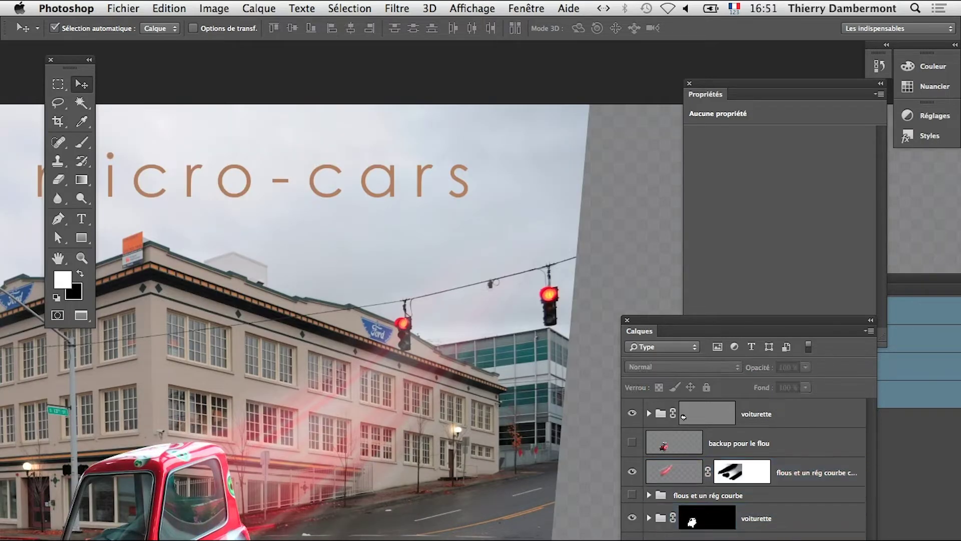
pyautogui.click(682, 474)
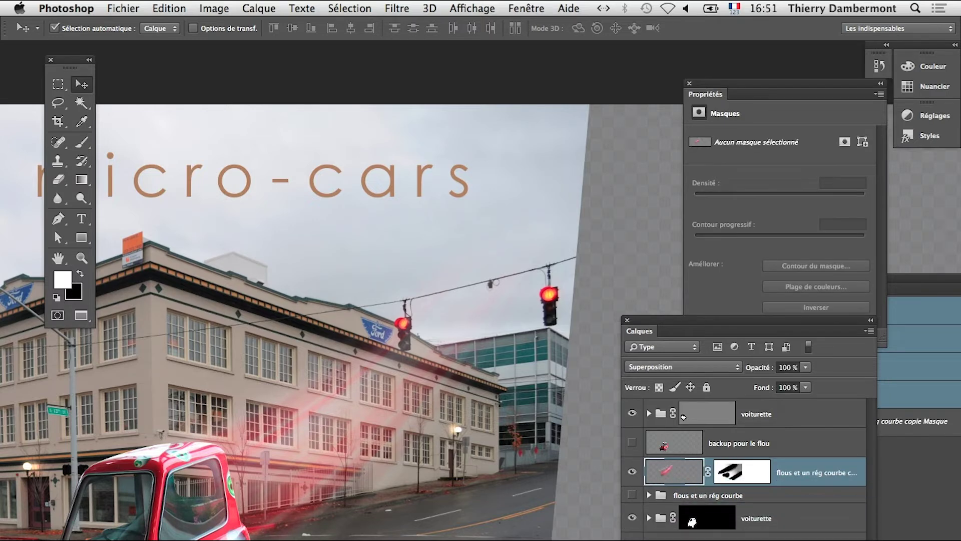
pyautogui.press('super+j')
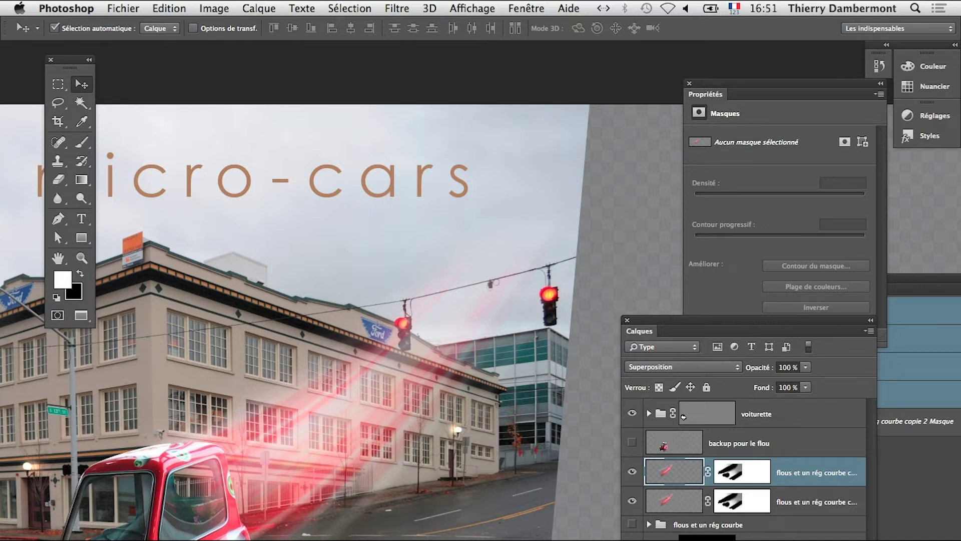
# Put the two trail layers and the large car's "voiturette" group into a new layer group in Transfert mode at 100 % opacity
pyautogui.keyDown('shift'); pyautogui.click(796, 503); pyautogui.keyUp('shift')
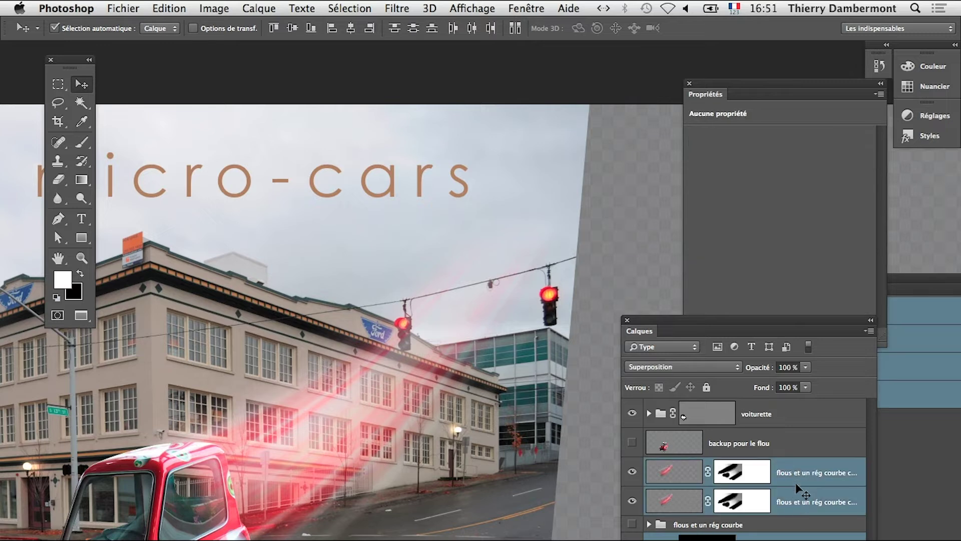
pyautogui.moveTo(301, 533); pyautogui.dragTo(431, 458)
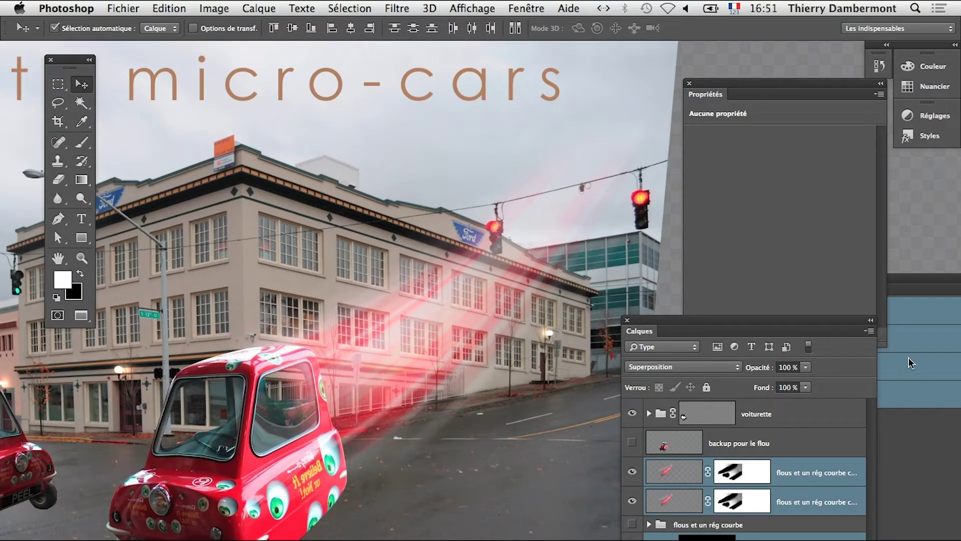
pyautogui.click(869, 331)
pyautogui.click(810, 425)
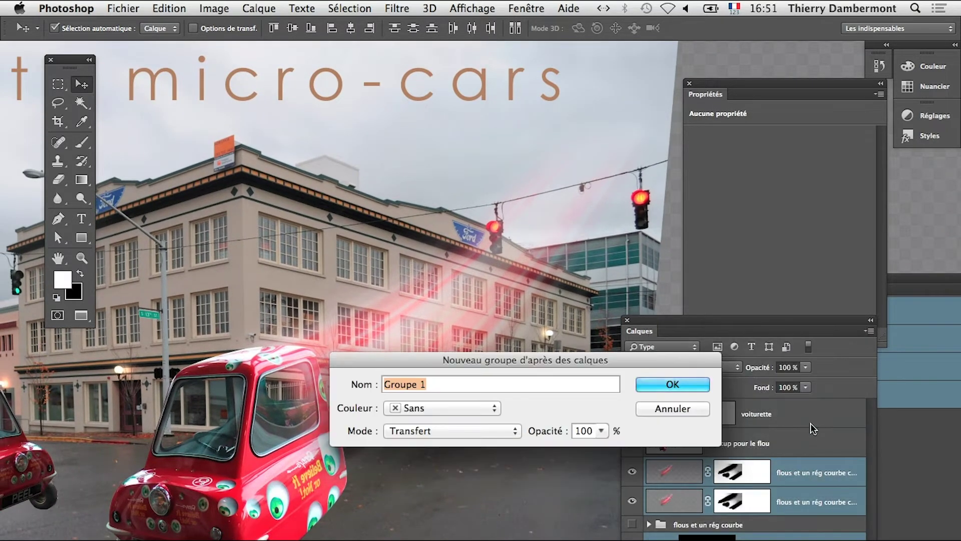
pyautogui.click(648, 386)
# Turn off automatic selection for the Move tool and collapse and target the new Groupe 1
pyautogui.moveTo(396, 416); pyautogui.dragTo(360, 344)
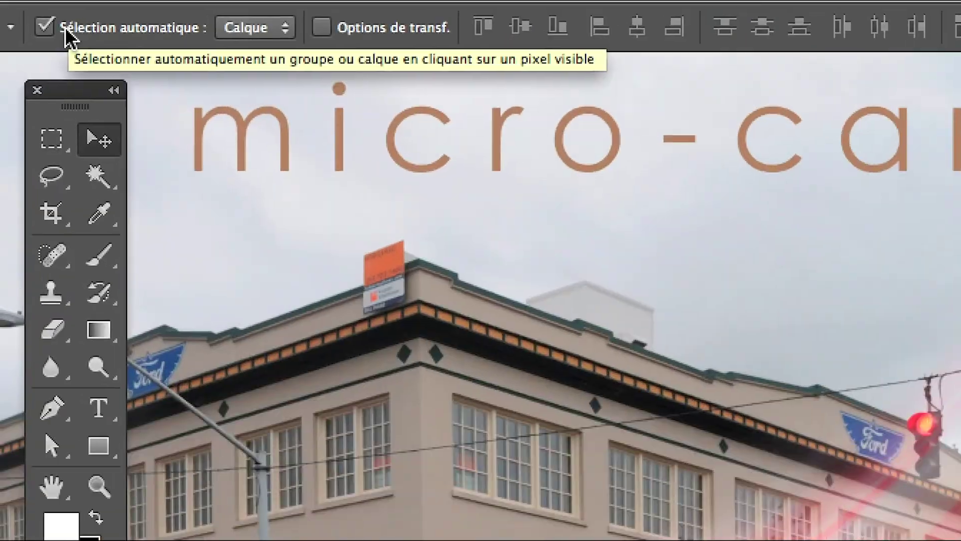
pyautogui.click(66, 28)
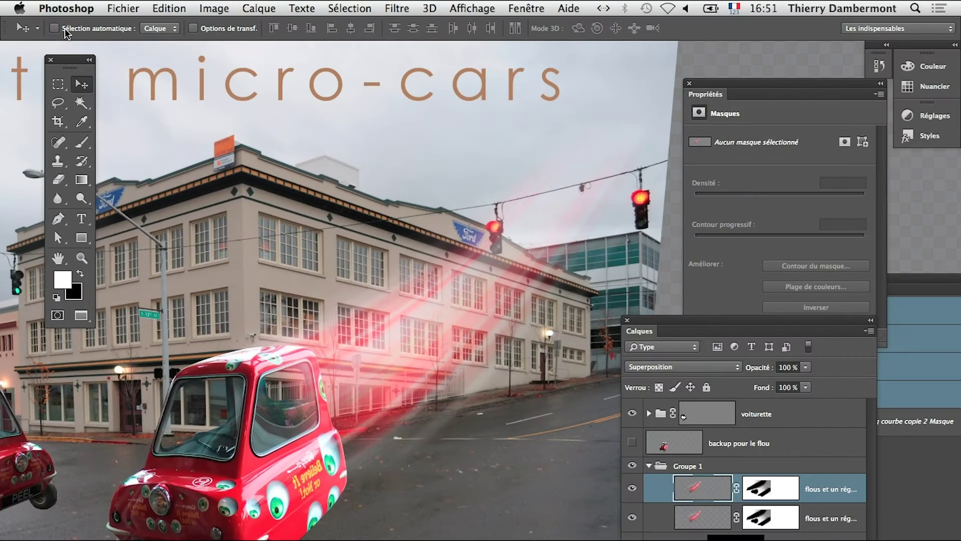
pyautogui.moveTo(299, 447); pyautogui.dragTo(352, 457)
pyautogui.click(649, 466)
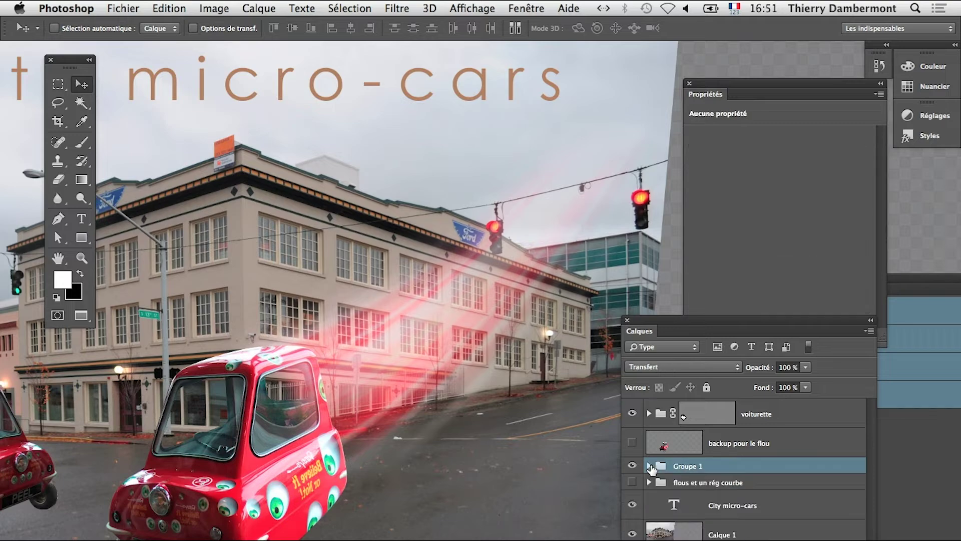
# Move Groupe 1 around the street scene so that the car and its trail travel together
pyautogui.moveTo(322, 445); pyautogui.dragTo(281, 364)
pyautogui.moveTo(261, 447); pyautogui.dragTo(352, 450)
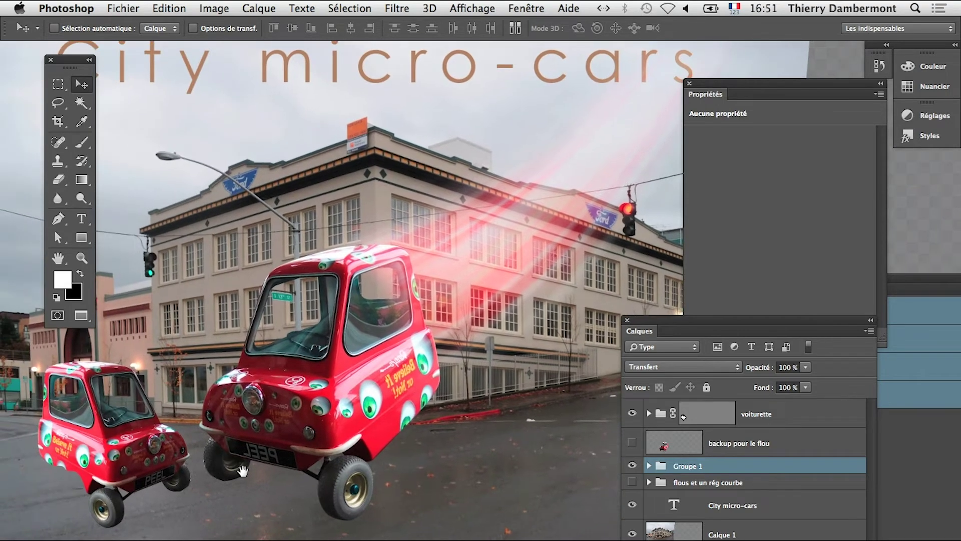
pyautogui.keyDown('alt'); pyautogui.click(447, 424); pyautogui.keyUp('alt')
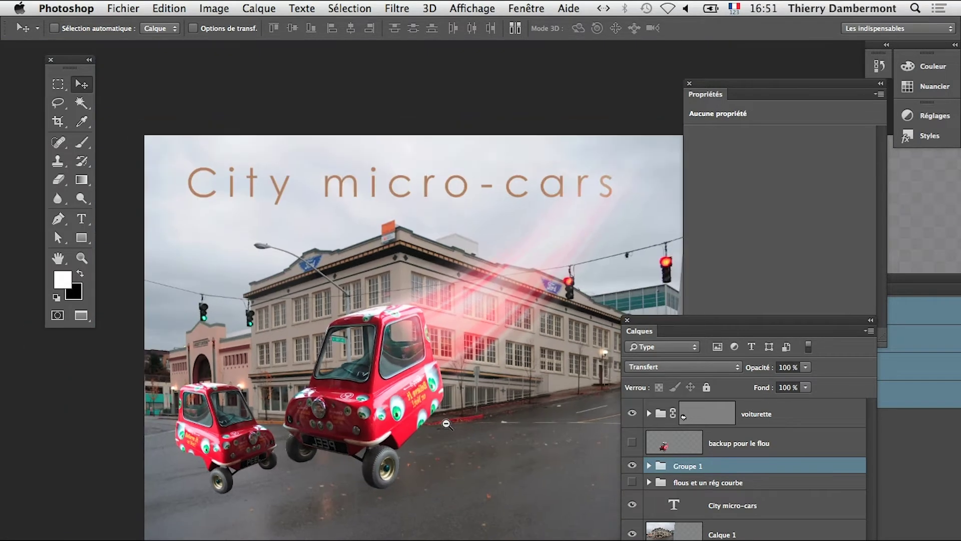
pyautogui.moveTo(388, 425); pyautogui.dragTo(332, 476)
# Examine the large car's front wheel up close and the whole composition with the car and its trail
pyautogui.click(368, 512)
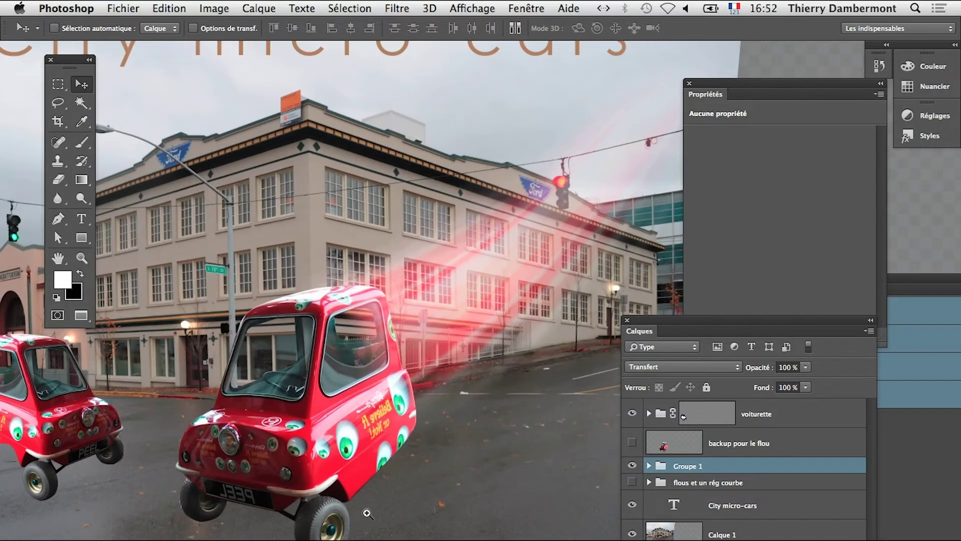
pyautogui.click(368, 513)
pyautogui.click(368, 513)
pyautogui.click(367, 513)
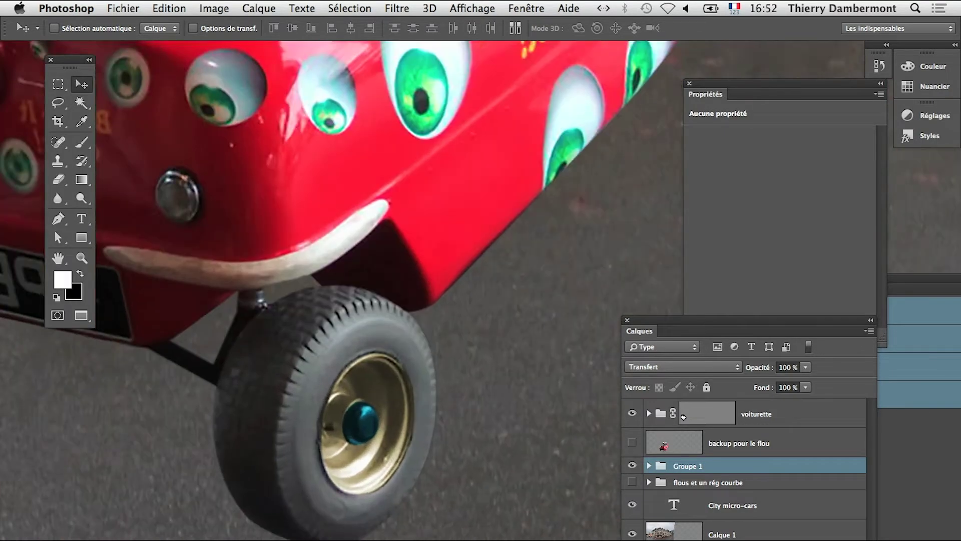
pyautogui.keyDown('super'); pyautogui.click(317, 540); pyautogui.keyUp('super')
pyautogui.keyDown('alt'); pyautogui.click(292, 540); pyautogui.keyUp('alt')
pyautogui.keyDown('alt'); pyautogui.click(291, 540); pyautogui.keyUp('alt')
pyautogui.keyDown('alt'); pyautogui.click(291, 540); pyautogui.keyUp('alt')
pyautogui.keyDown('alt'); pyautogui.click(292, 539); pyautogui.keyUp('alt')
pyautogui.keyDown('alt'); pyautogui.click(291, 539); pyautogui.keyUp('alt')
pyautogui.keyDown('alt'); pyautogui.click(292, 539); pyautogui.keyUp('alt')
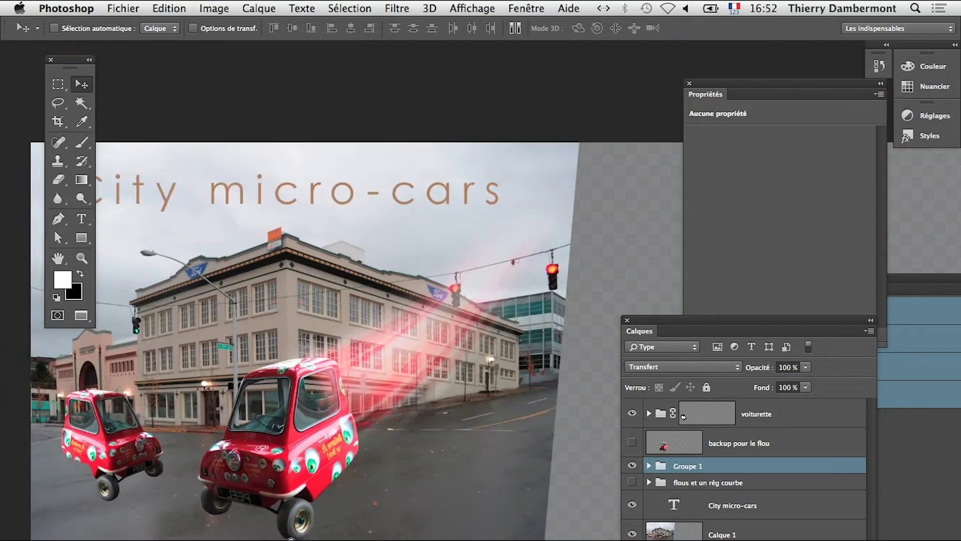
pyautogui.keyDown('alt'); pyautogui.click(292, 539); pyautogui.keyUp('alt')
# Save the document under a new version number of "usine-avec-lumiere-omnidirectionnelle" in Photoshop format, with layers and maximised compatibility
pyautogui.click(123, 8)
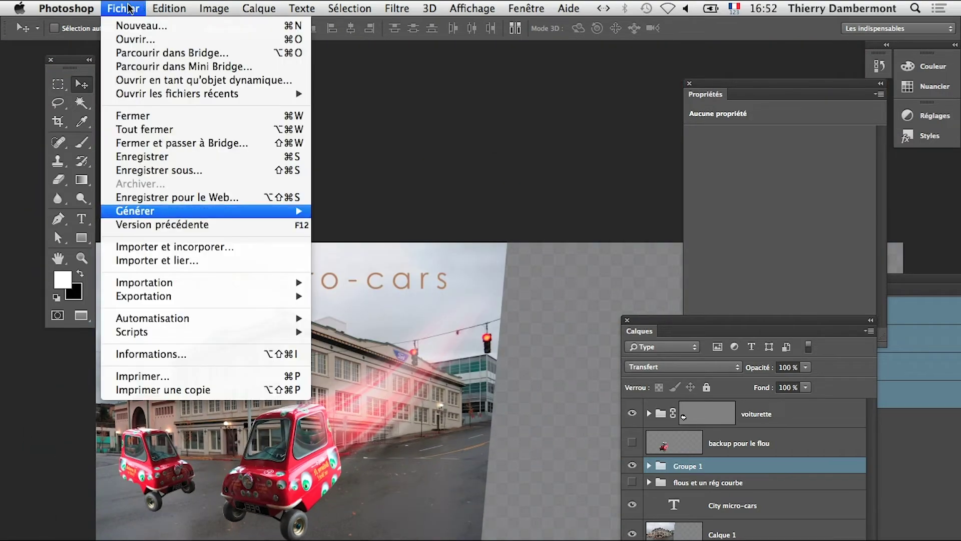
pyautogui.click(162, 165)
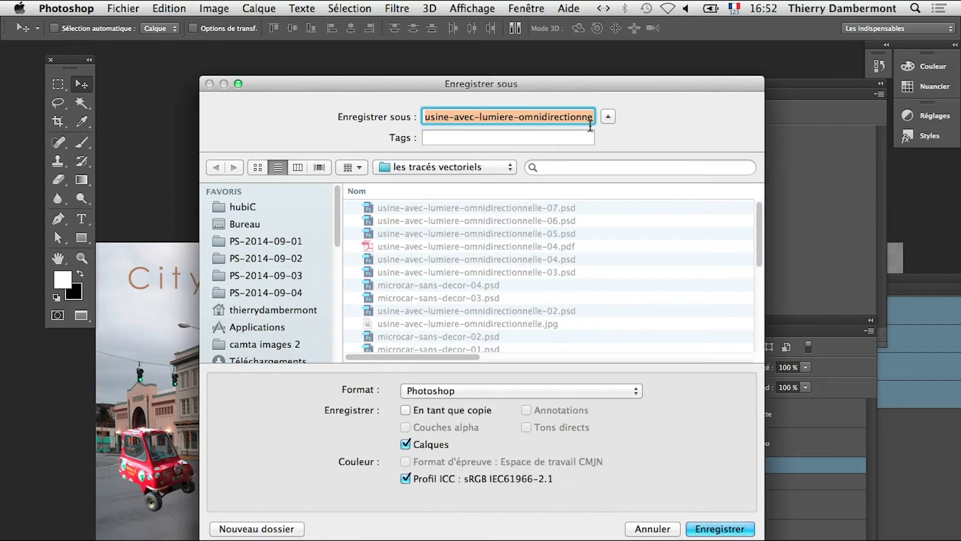
pyautogui.click(585, 117)
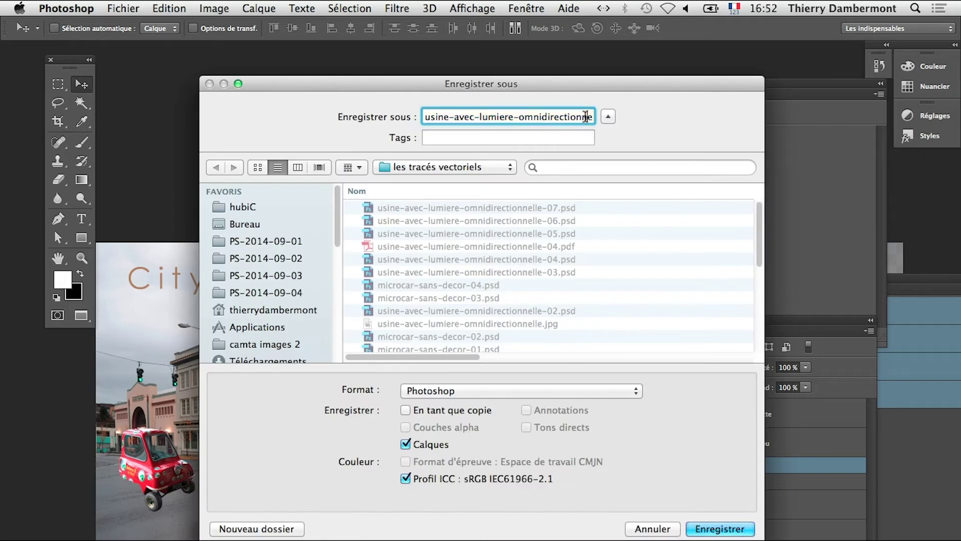
pyautogui.press('Down')
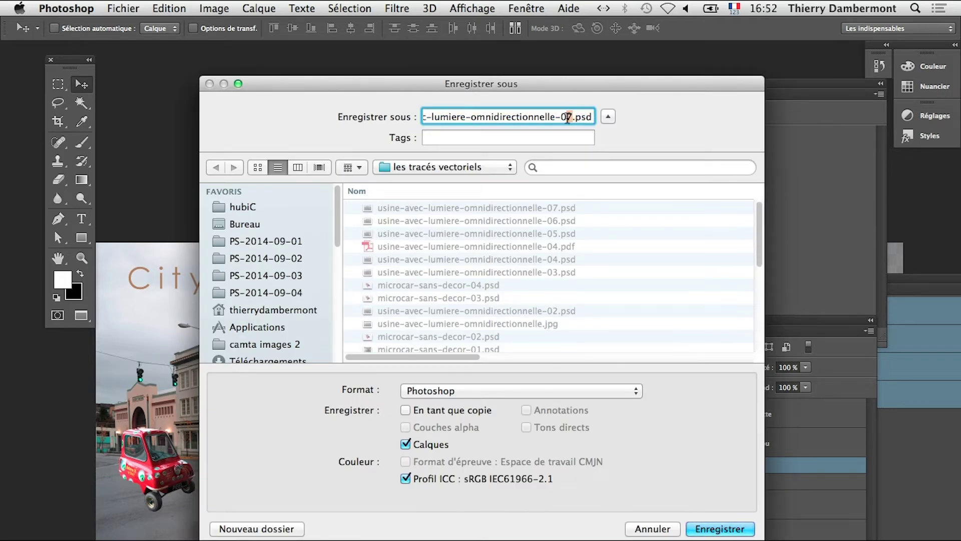
pyautogui.click(719, 530)
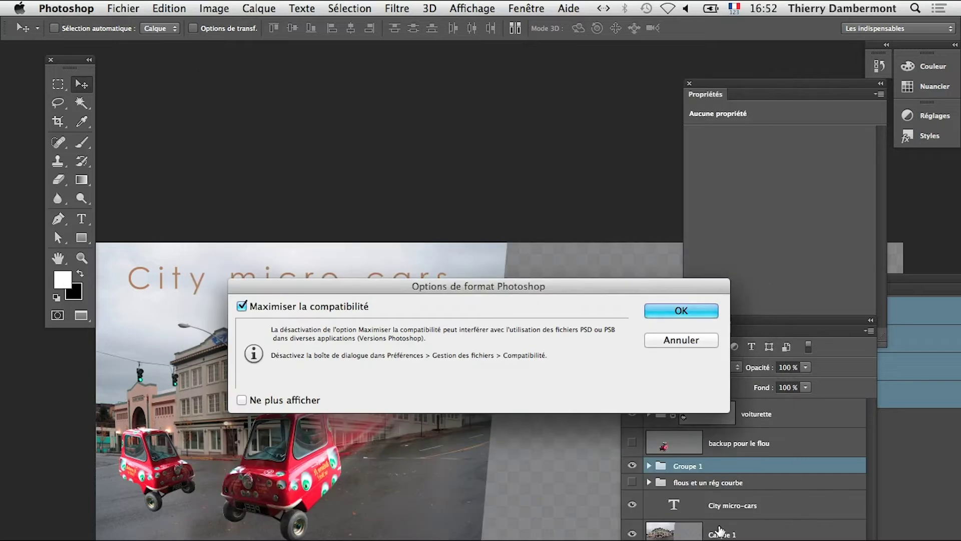
pyautogui.click(679, 310)
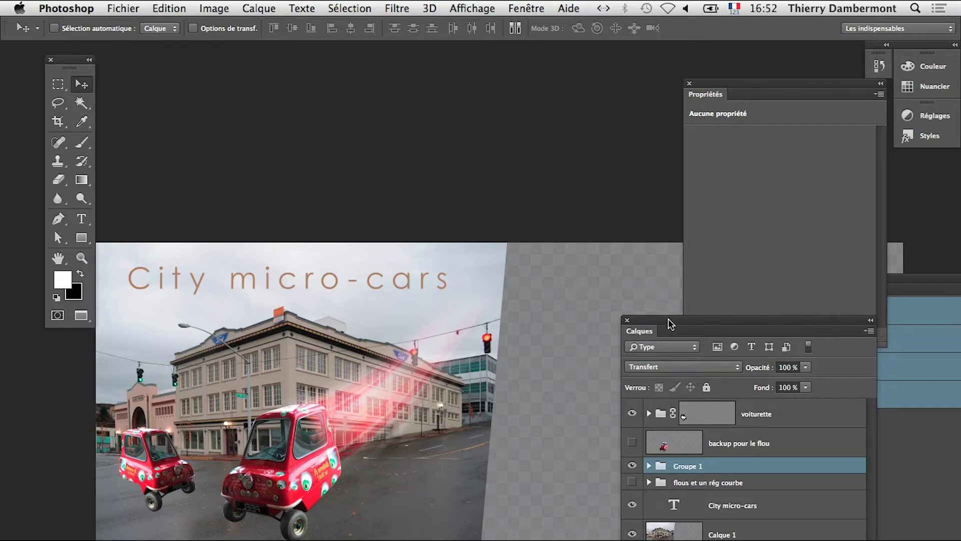
# Zoom in on the large car and toggle Groupe 1's visibility off and on to check what it contains
pyautogui.moveTo(669, 320); pyautogui.dragTo(619, 126)
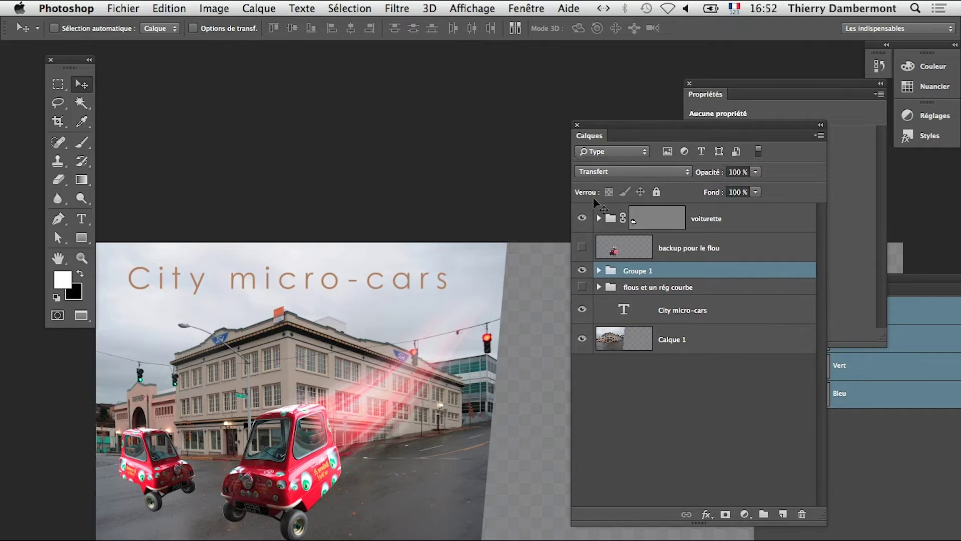
pyautogui.press('super+plus')
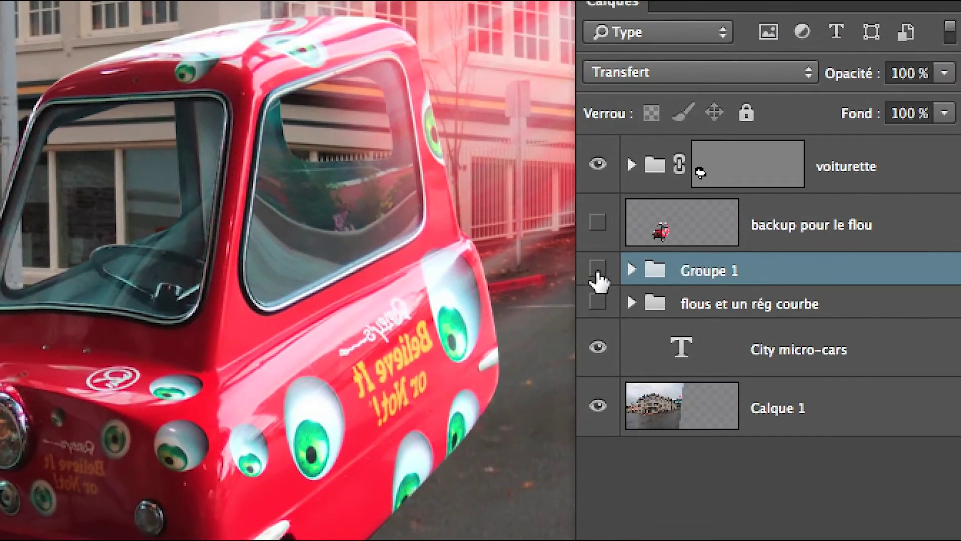
pyautogui.click(783, 227)
pyautogui.click(597, 272)
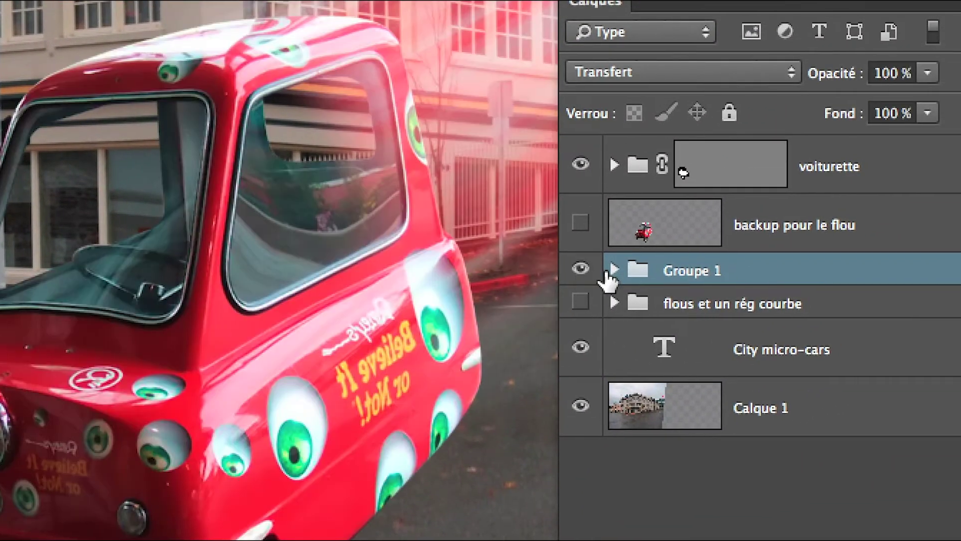
# Expand Groupe 1 and its nested voiturette group to review their layers, and collapse both again
pyautogui.click(632, 270)
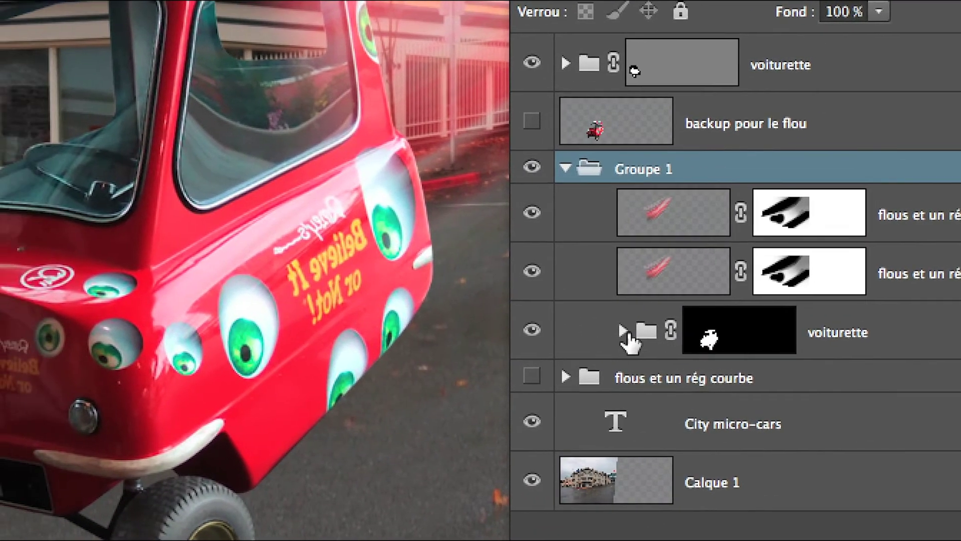
pyautogui.click(625, 331)
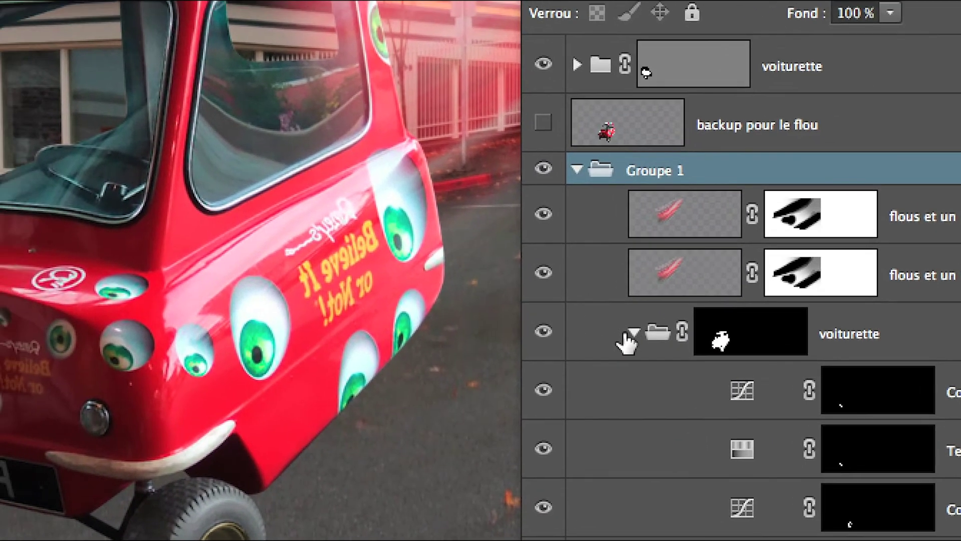
pyautogui.click(625, 339)
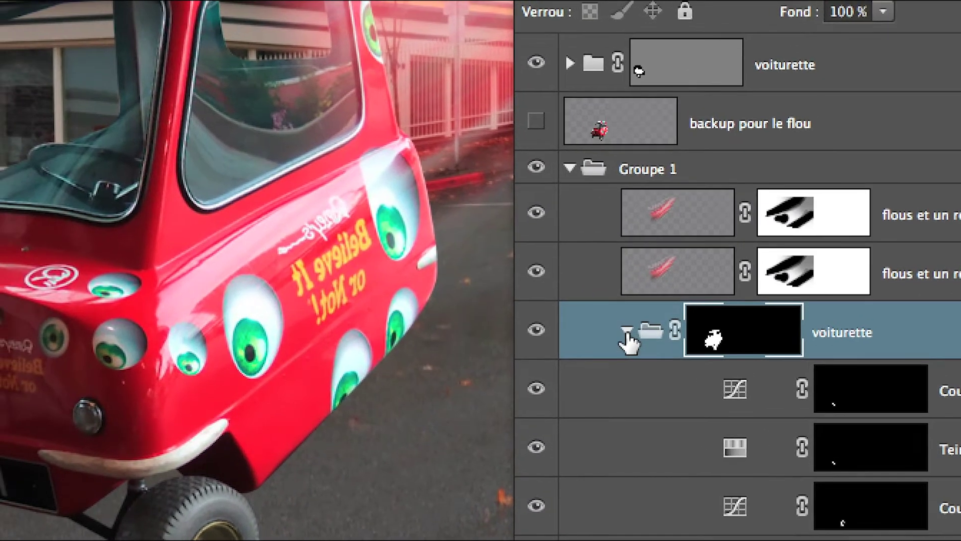
pyautogui.click(627, 333)
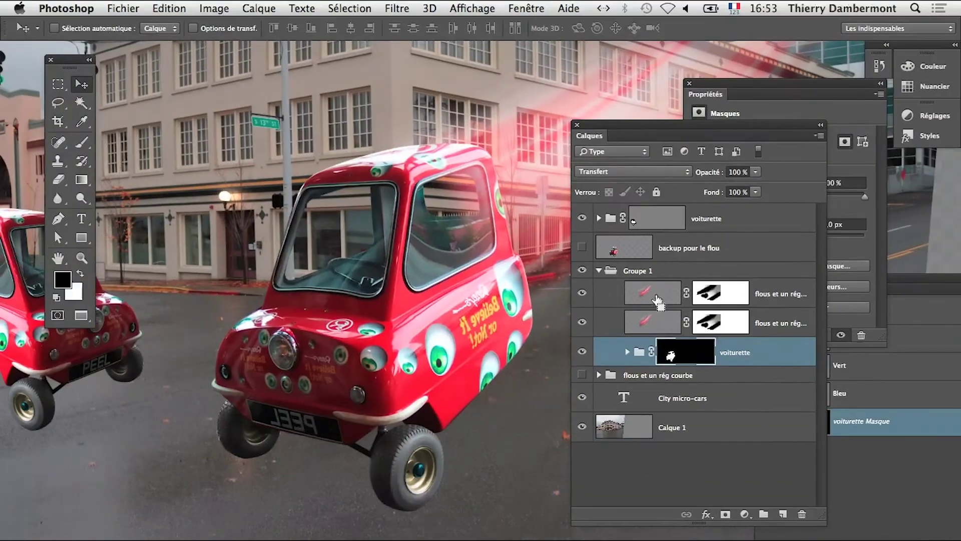
pyautogui.click(599, 271)
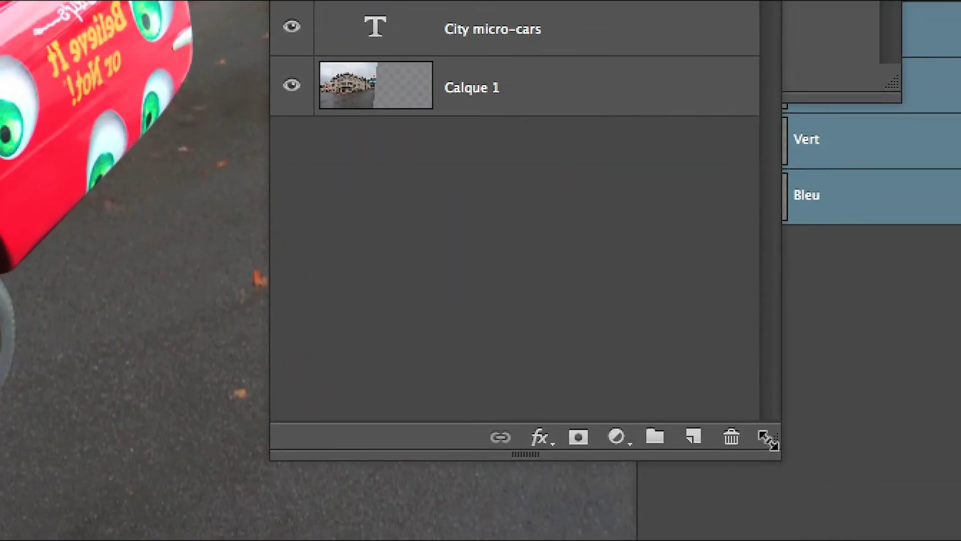
# Add a new empty layer directly below Groupe 1 and name it "ombre"
pyautogui.moveTo(768, 440); pyautogui.dragTo(764, 186)
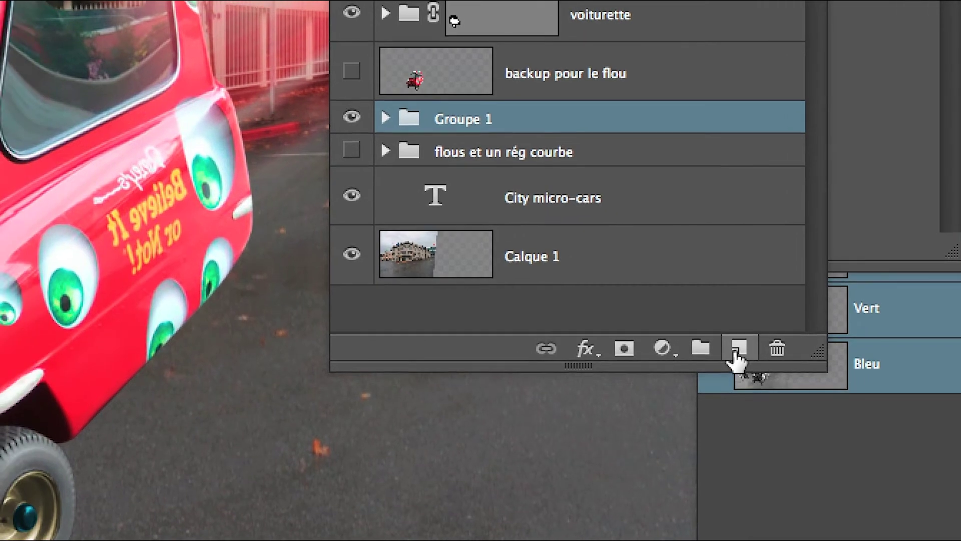
pyautogui.click(736, 350)
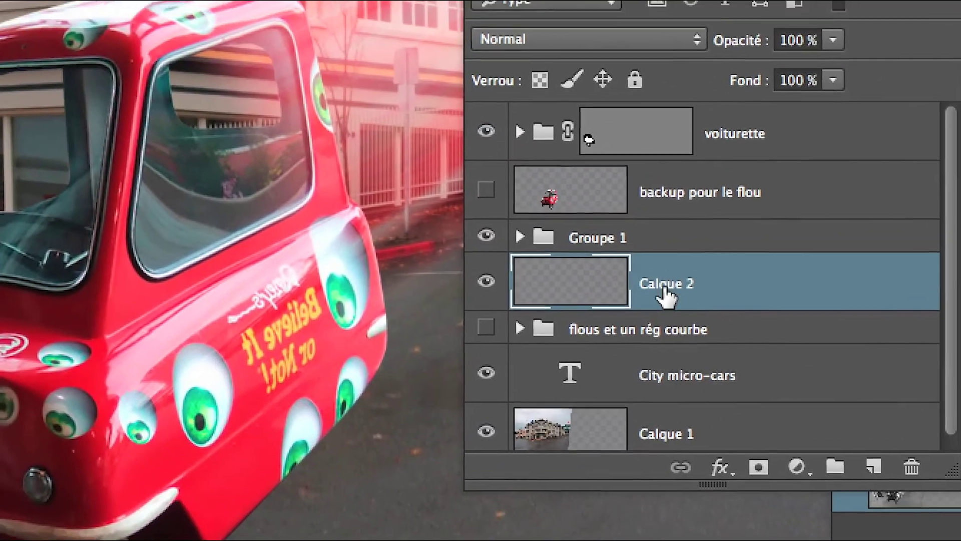
pyautogui.doubleClick(530, 161)
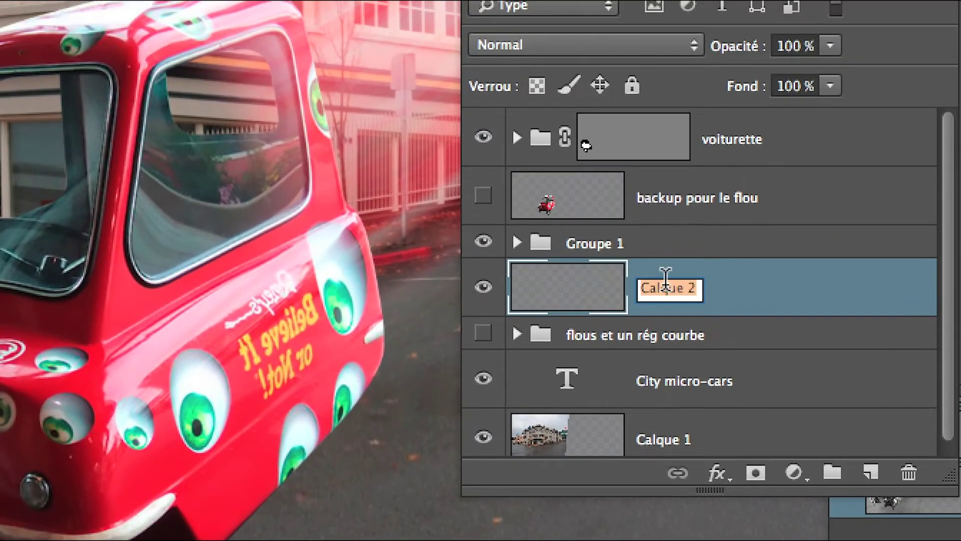
pyautogui.write('ombre')
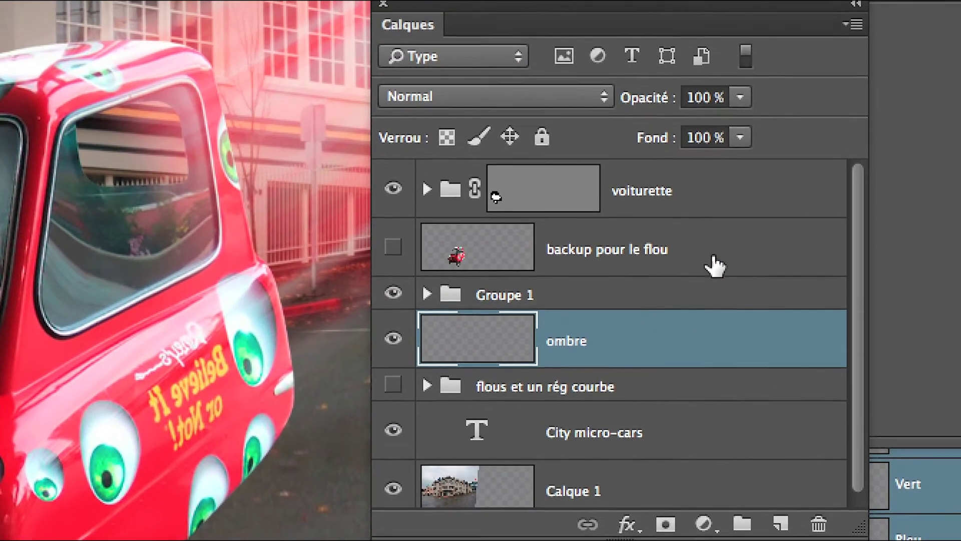
# Give the hidden "backup pour le flou" layer and "flous et un rég courbe" group the Rouge colour label and reselect the ombre layer
pyautogui.click(761, 193)
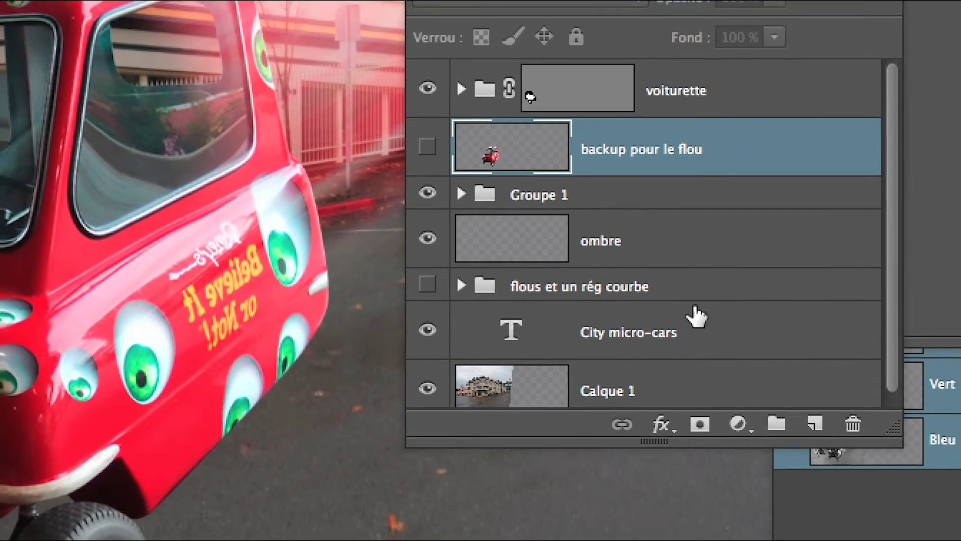
pyautogui.keyDown('super'); pyautogui.click(696, 295); pyautogui.keyUp('super')
pyautogui.rightClick(693, 289)
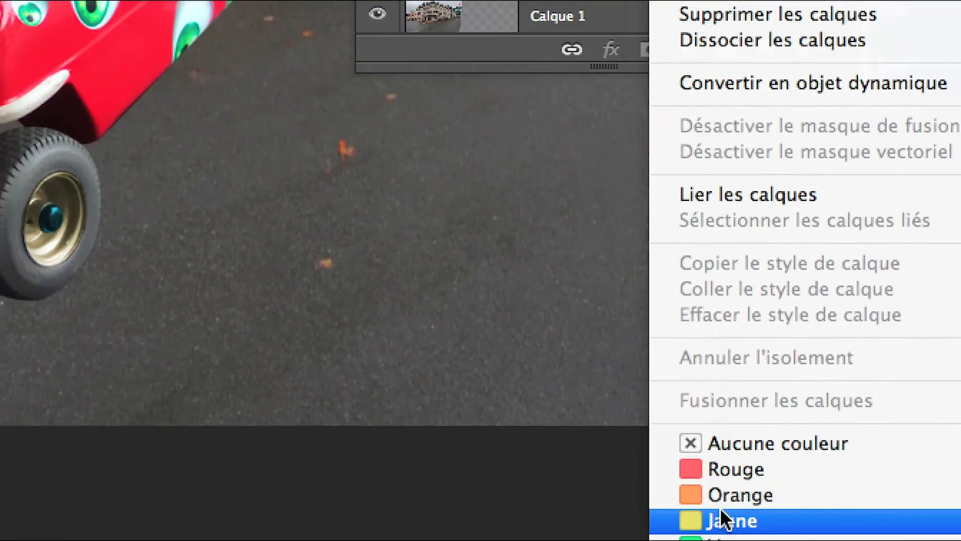
pyautogui.click(720, 473)
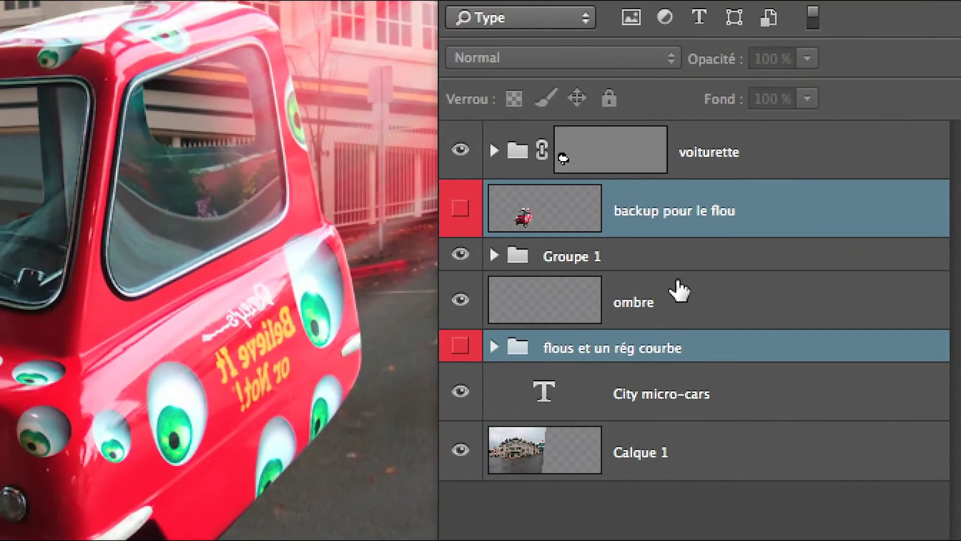
pyautogui.click(679, 294)
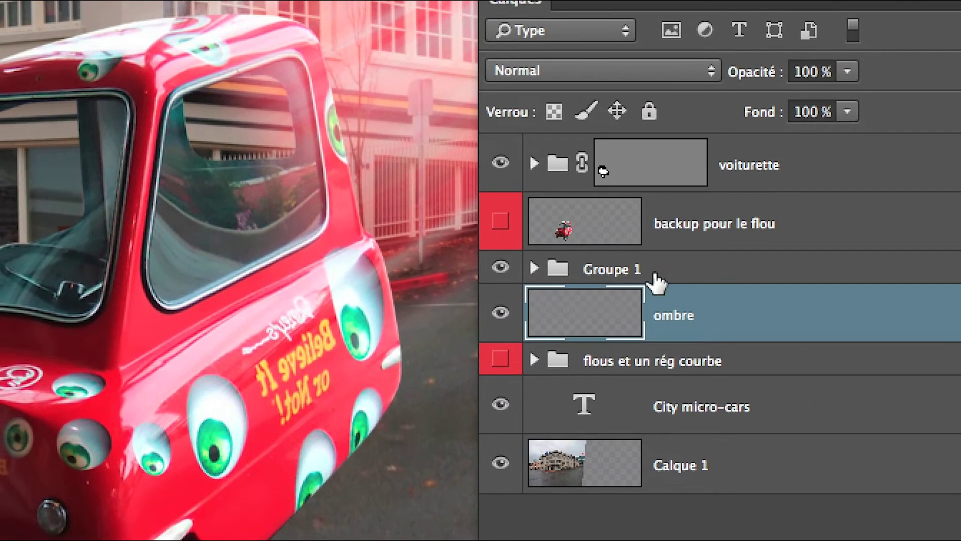
# Colour-code the layers, giving Groupe 1 a green label and the ombre layer a blue label
pyautogui.click(661, 261)
pyautogui.rightClick(670, 256)
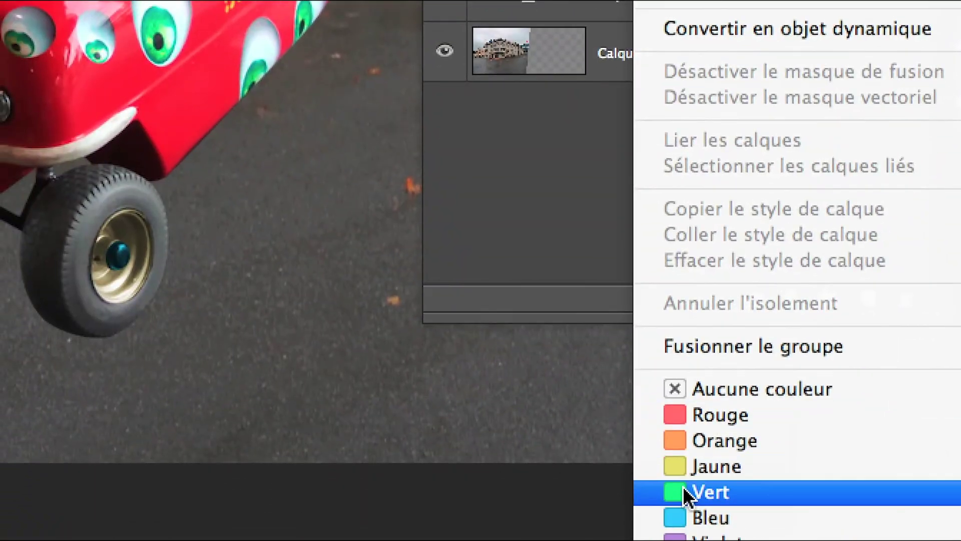
pyautogui.click(652, 491)
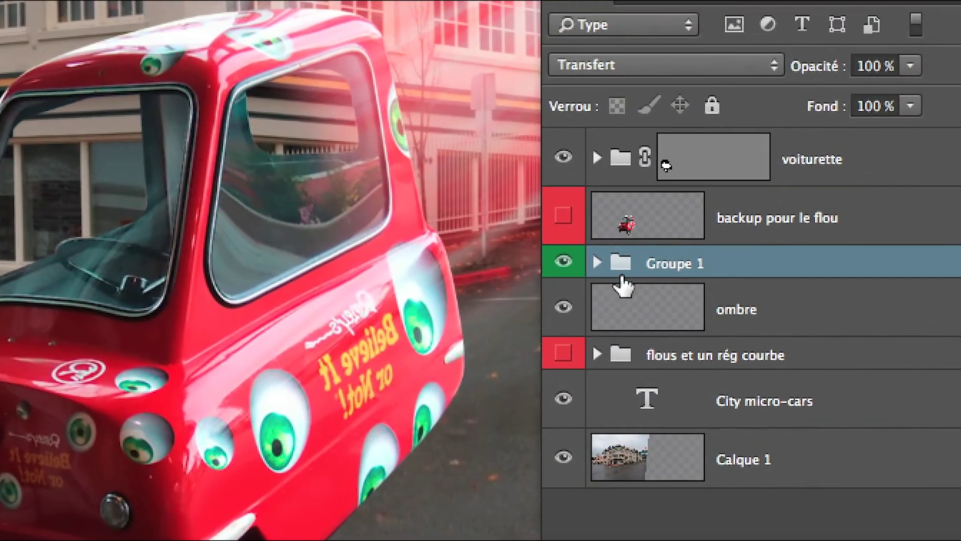
pyautogui.click(787, 320)
pyautogui.rightClick(787, 320)
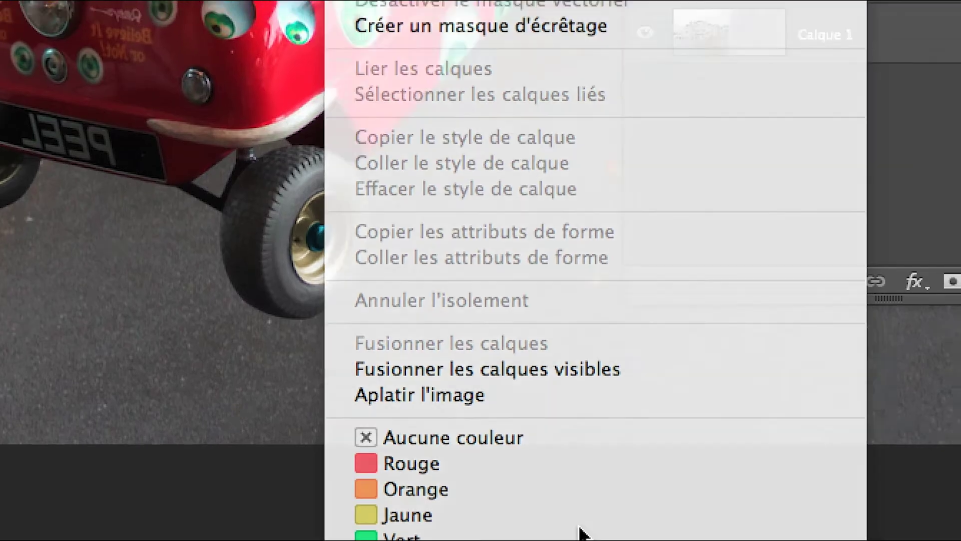
pyautogui.click(576, 539)
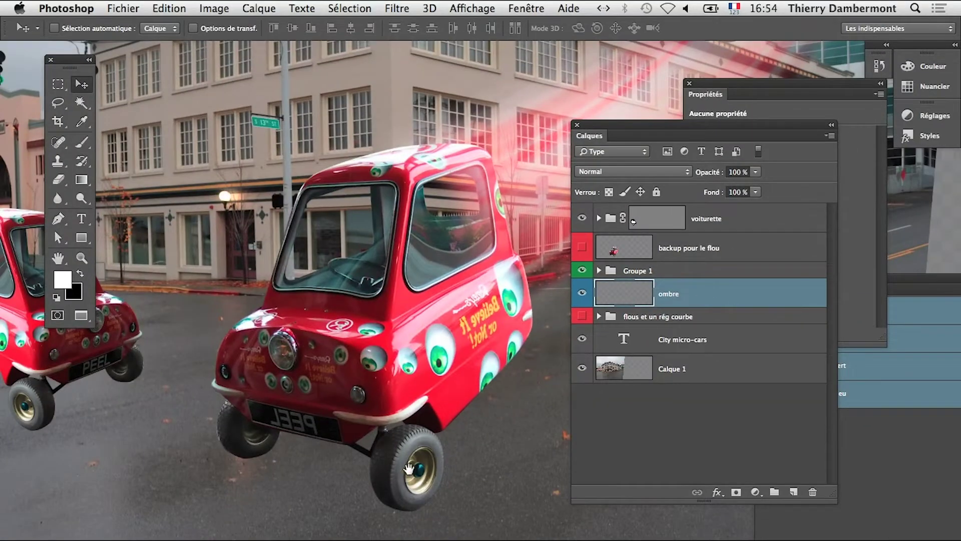
# Activate the Brush tool and swap the colours so that black is the foreground colour
pyautogui.moveTo(409, 469); pyautogui.dragTo(290, 452)
pyautogui.click(85, 146)
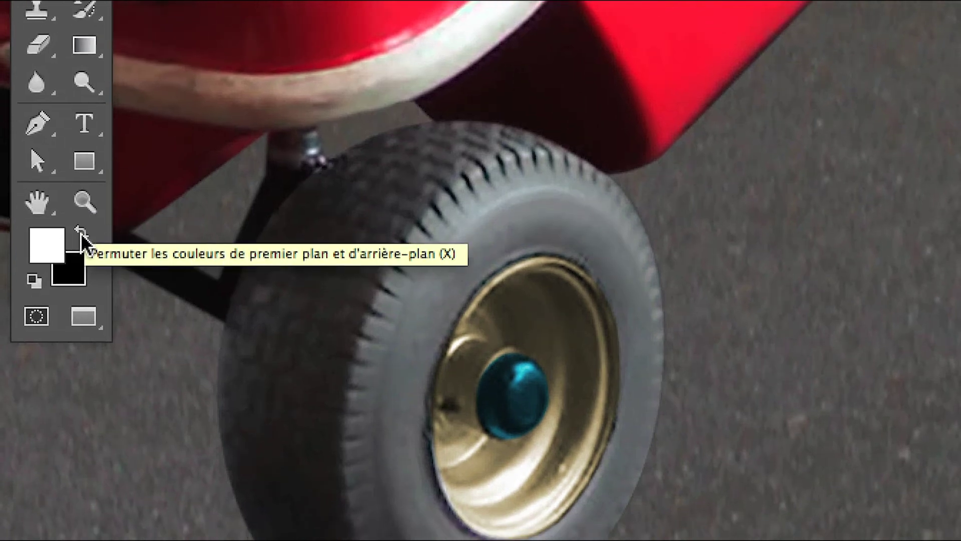
pyautogui.click(81, 234)
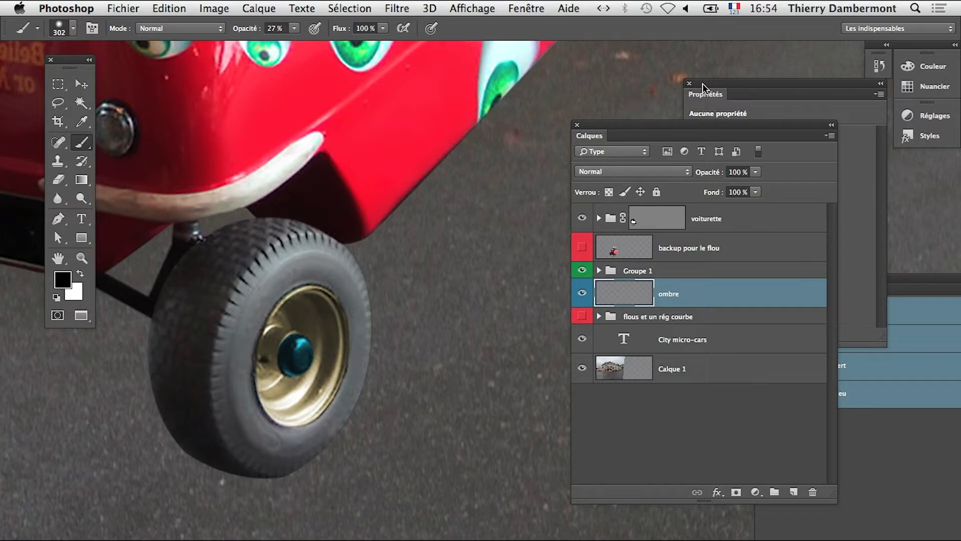
# Close the properties and open the brush tip settings as a floating palette clear of the layer list
pyautogui.click(689, 83)
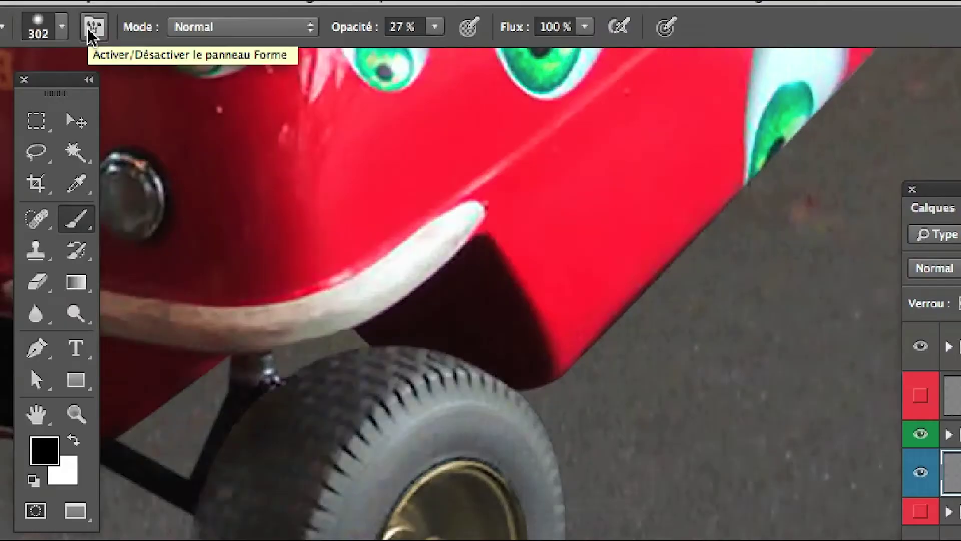
pyautogui.click(90, 31)
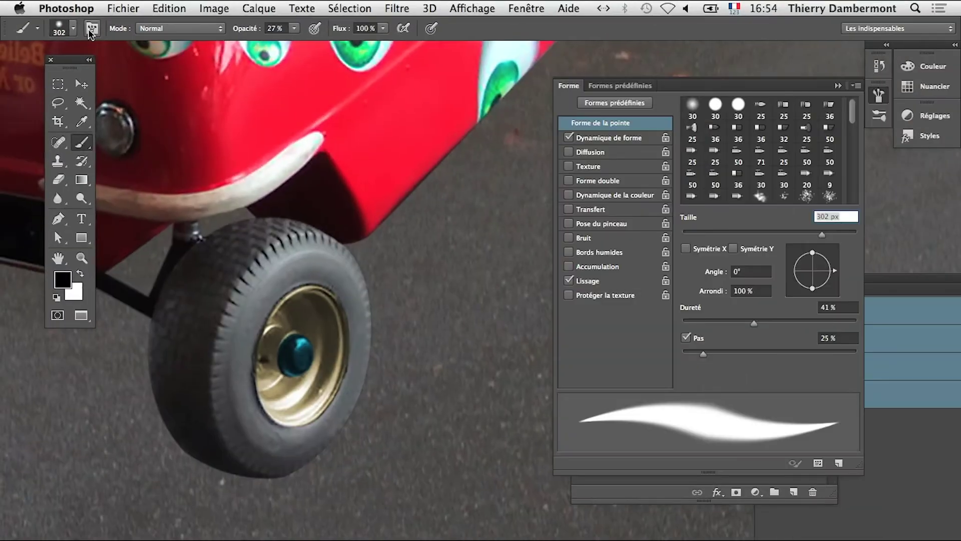
pyautogui.moveTo(574, 90); pyautogui.dragTo(315, 125)
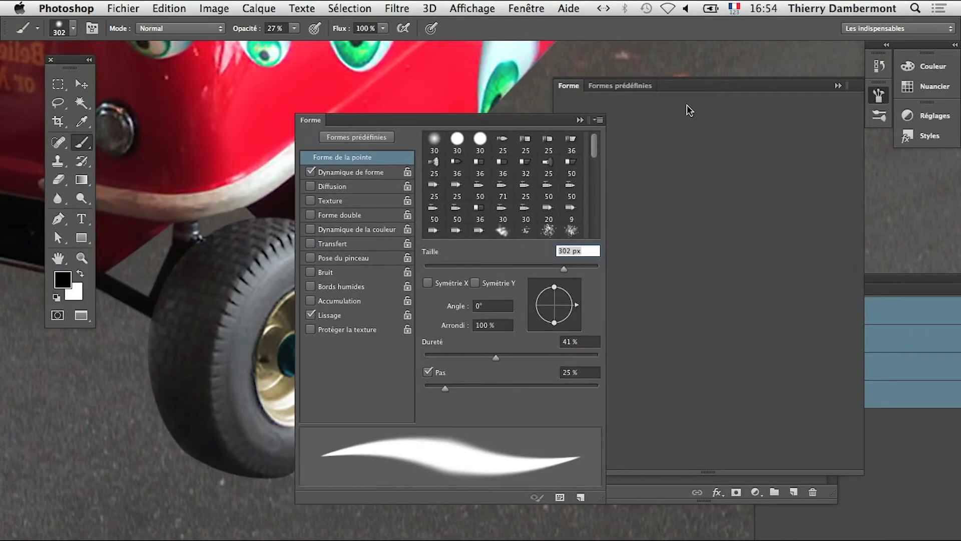
pyautogui.click(838, 86)
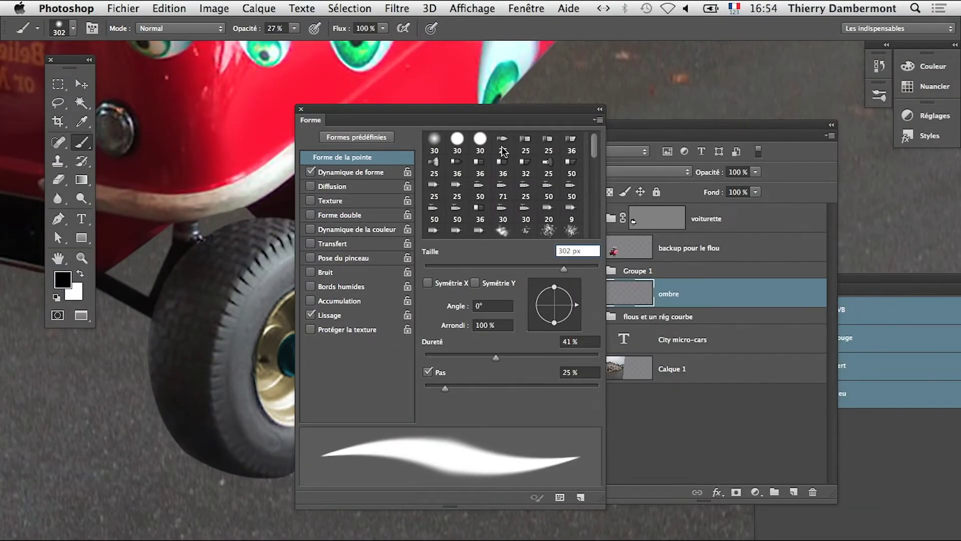
pyautogui.moveTo(495, 114); pyautogui.dragTo(395, 88)
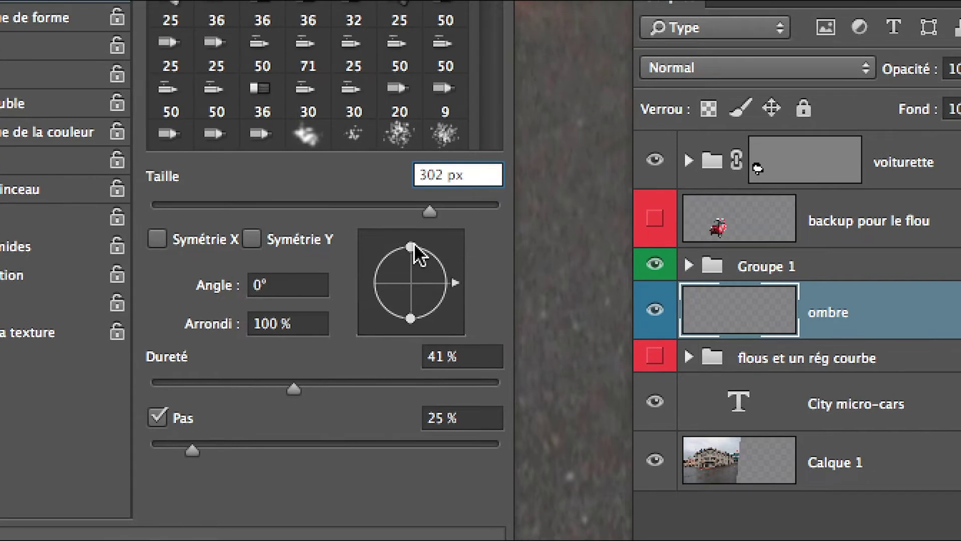
# Flatten the brush tip to a 44% roundness and set its hardness to 0%
pyautogui.moveTo(413, 242)
pyautogui.mouseDown()
pyautogui.moveTo(411, 271)
pyautogui.moveTo(411, 234)
pyautogui.mouseUp()
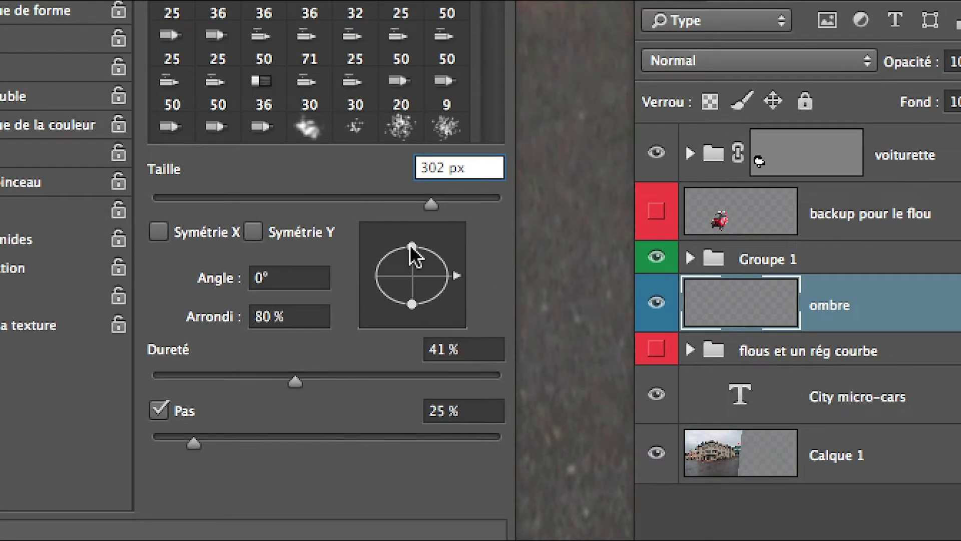
pyautogui.moveTo(399, 186)
pyautogui.mouseDown()
pyautogui.moveTo(408, 223)
pyautogui.moveTo(408, 215)
pyautogui.mouseUp()
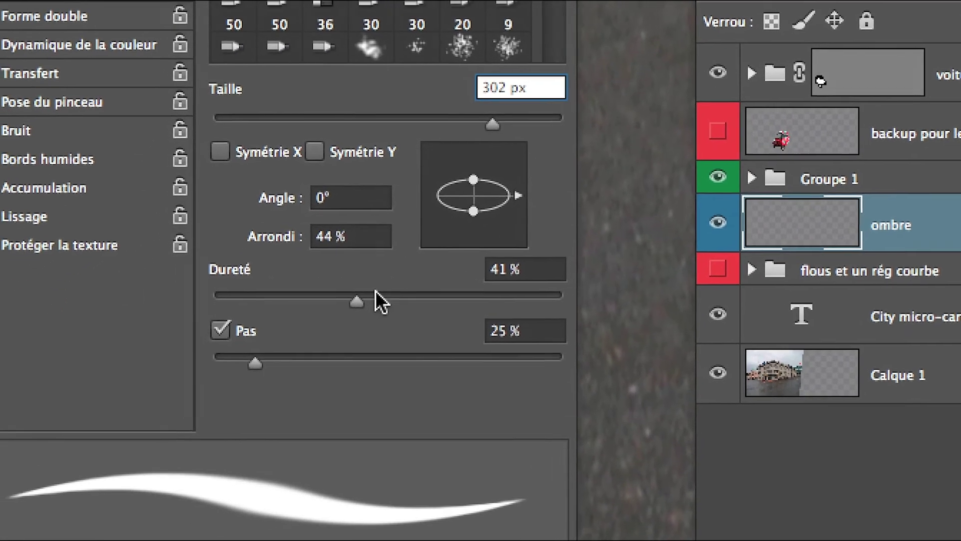
pyautogui.moveTo(293, 376); pyautogui.dragTo(264, 376)
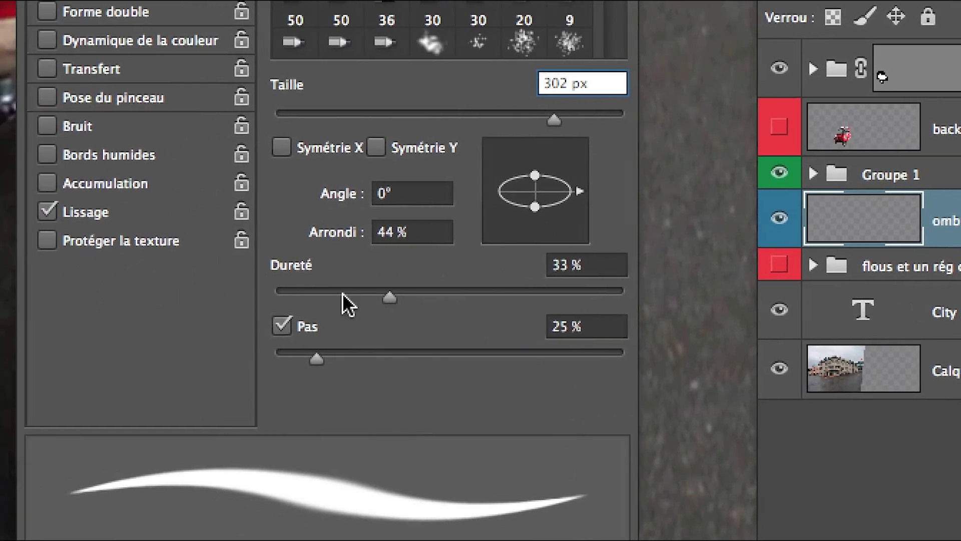
pyautogui.moveTo(342, 294); pyautogui.dragTo(313, 294)
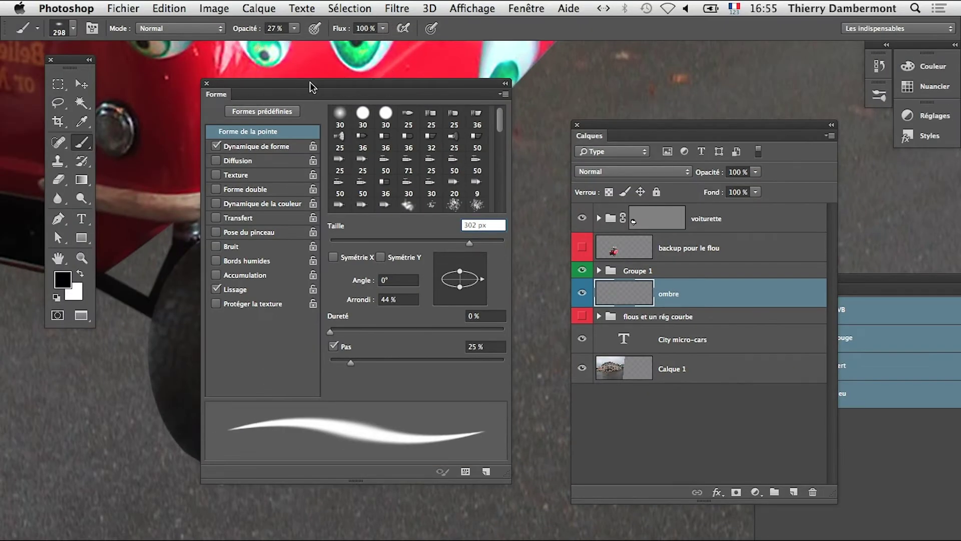
# Review the brush tip's angle setting and move the brush settings away from the car's front wheel
pyautogui.moveTo(310, 88)
pyautogui.mouseDown()
pyautogui.moveTo(357, 348)
pyautogui.moveTo(327, 503)
pyautogui.mouseUp()
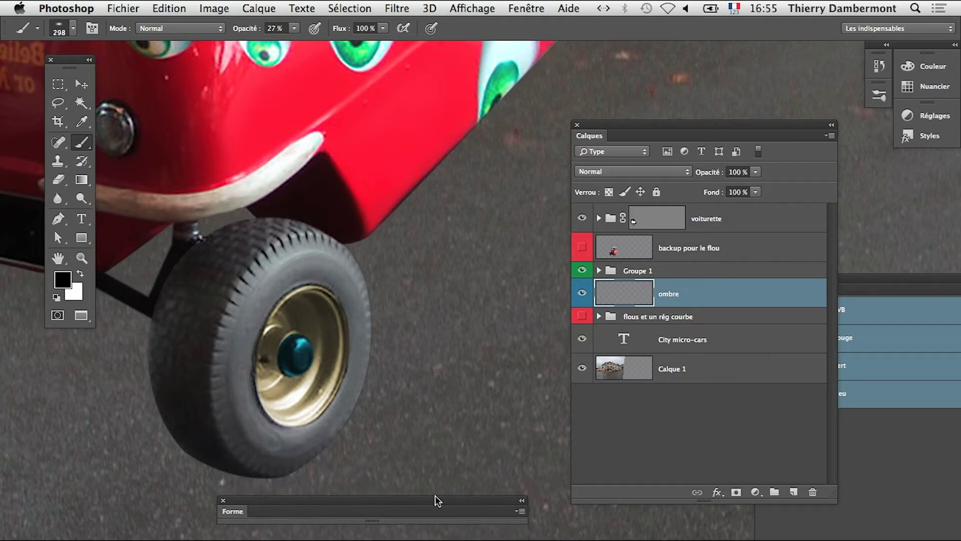
pyautogui.moveTo(436, 500); pyautogui.dragTo(371, 106)
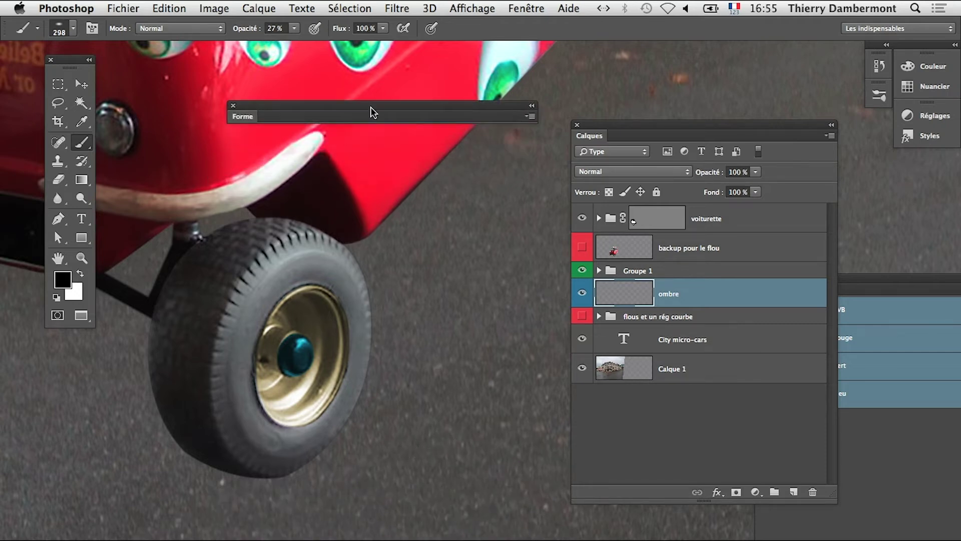
pyautogui.click(239, 116)
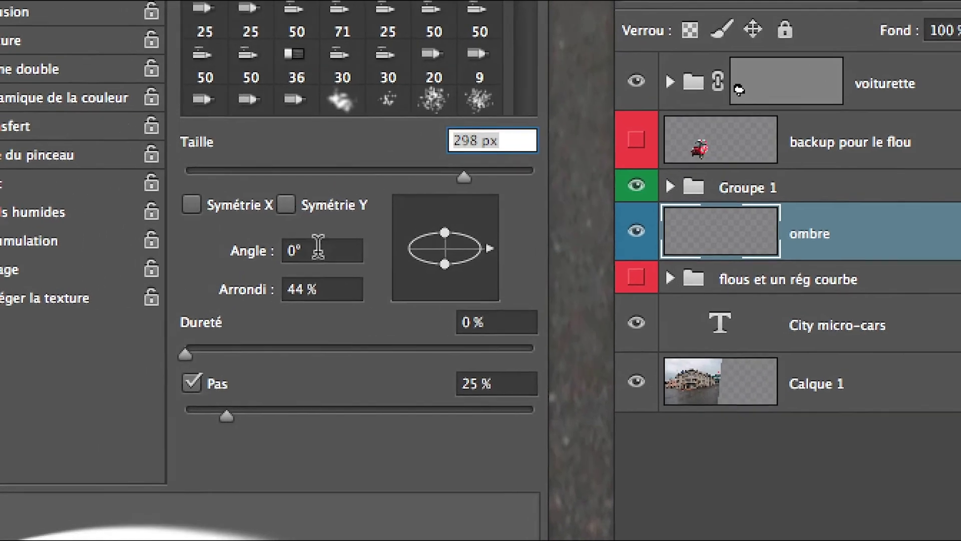
pyautogui.click(228, 253)
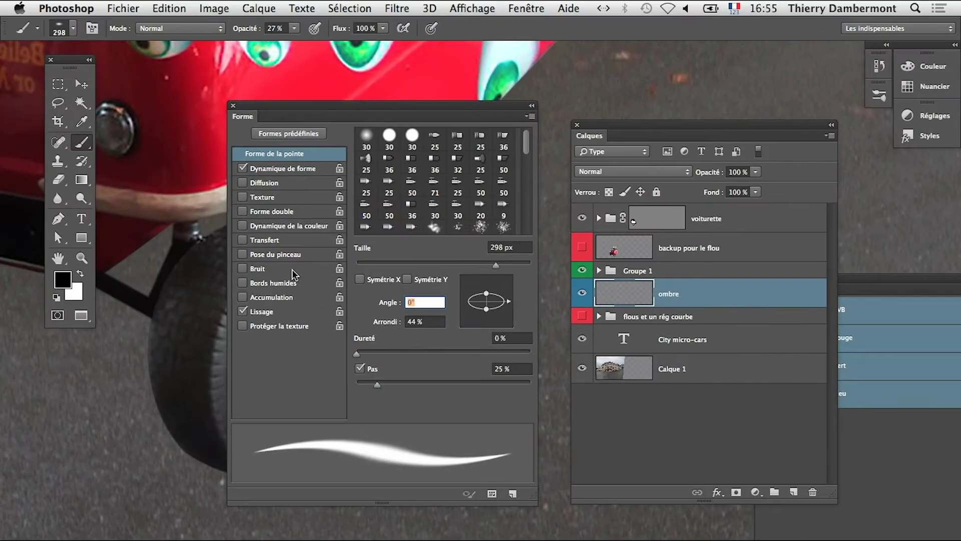
pyautogui.moveTo(242, 106); pyautogui.dragTo(413, 539)
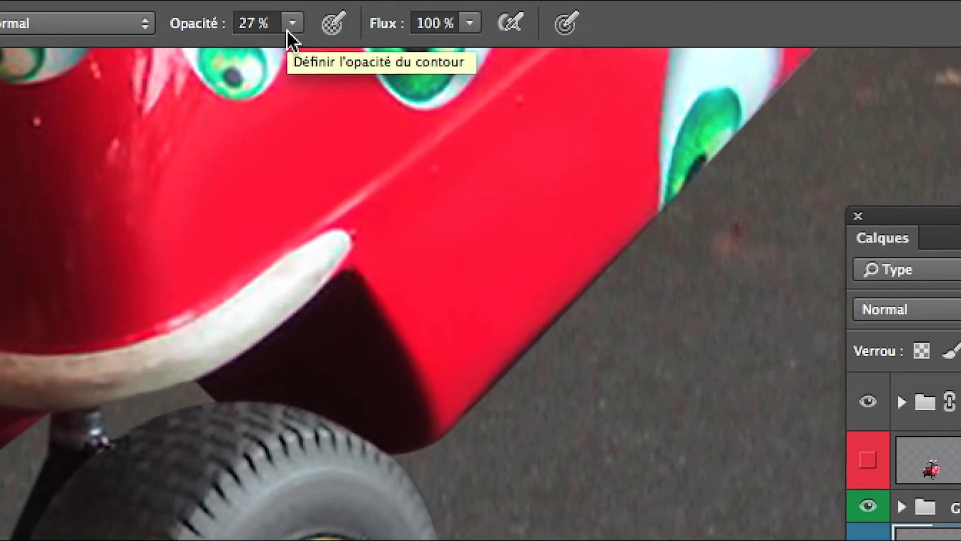
# Set the brush opacity to 100% and keep its blend mode on Normal
pyautogui.click(311, 23)
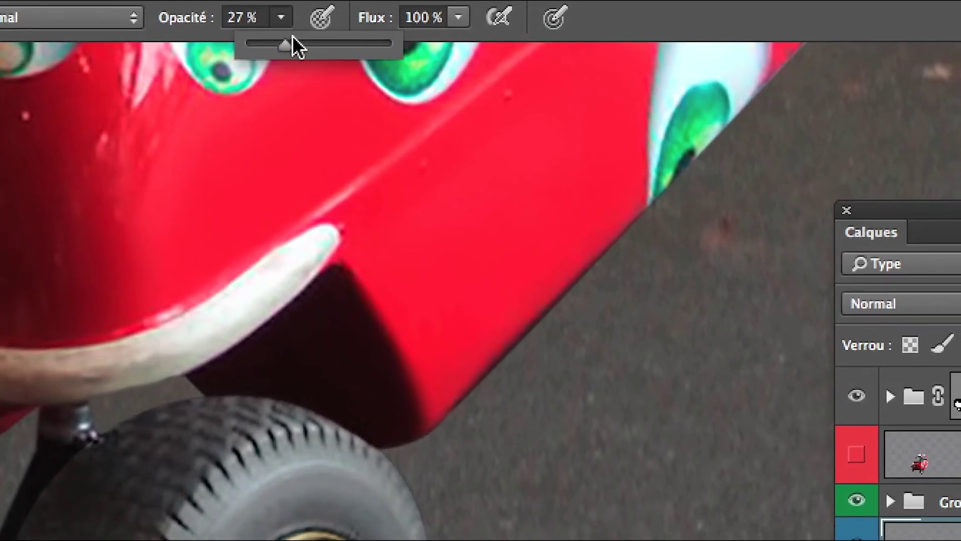
pyautogui.moveTo(293, 38); pyautogui.dragTo(391, 44)
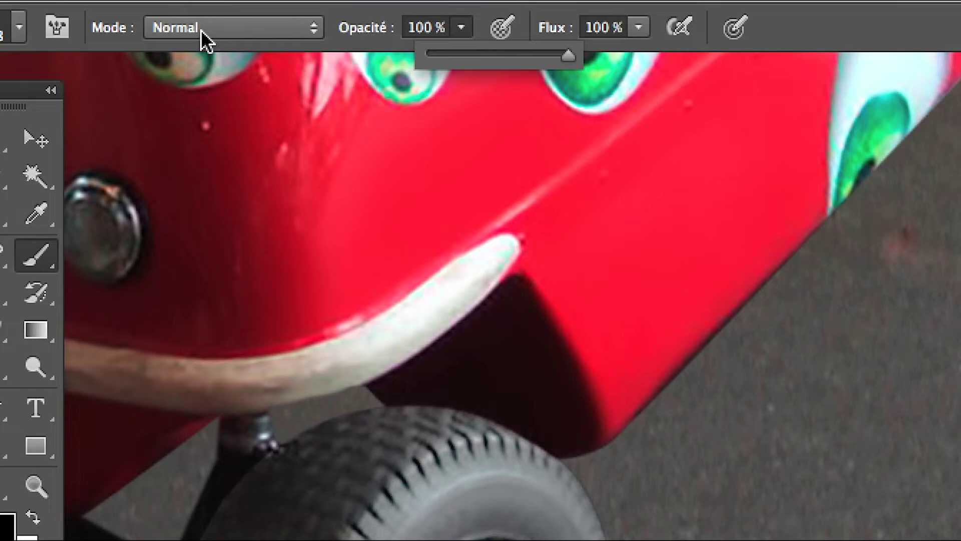
pyautogui.click(200, 29)
pyautogui.click(200, 28)
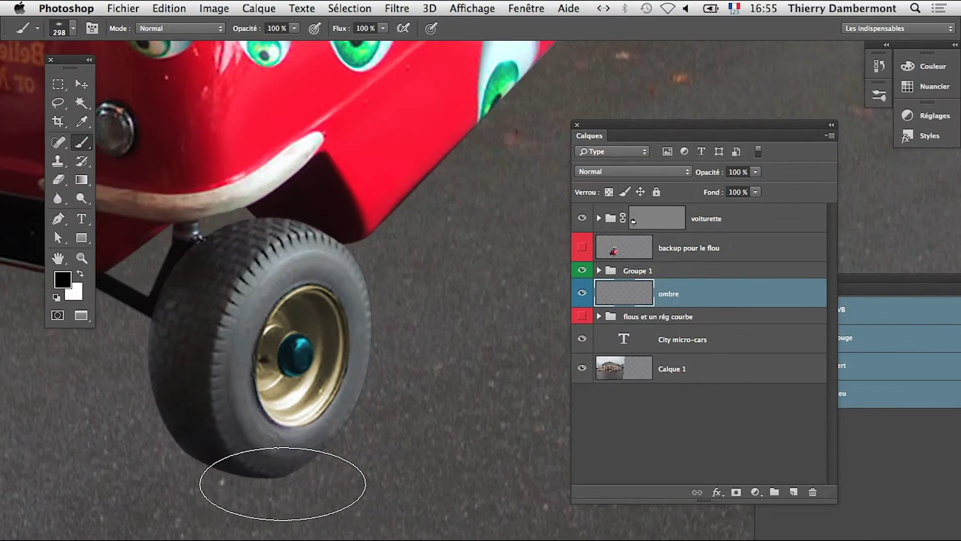
# Try a single soft black dab under the car's front wheel on the ombre layer
pyautogui.click(282, 483)
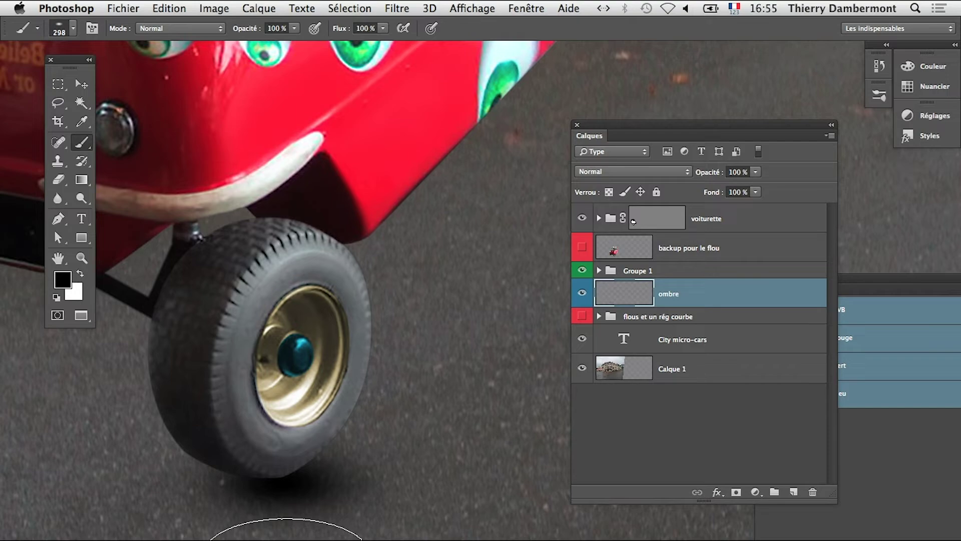
pyautogui.keyDown('alt'); pyautogui.click(285, 508); pyautogui.keyUp('alt')
pyautogui.keyDown('alt'); pyautogui.click(303, 521); pyautogui.keyUp('alt')
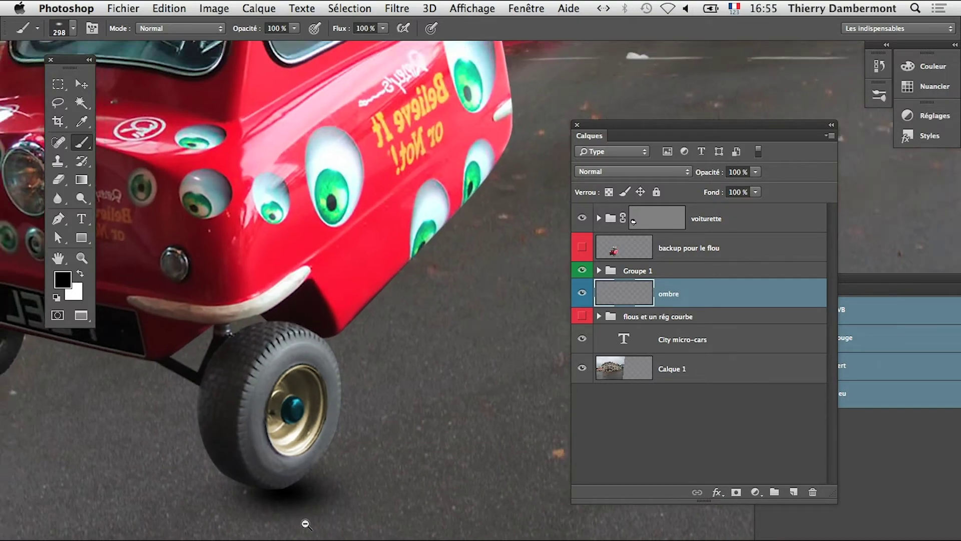
pyautogui.keyDown('alt'); pyautogui.click(310, 530); pyautogui.keyUp('alt')
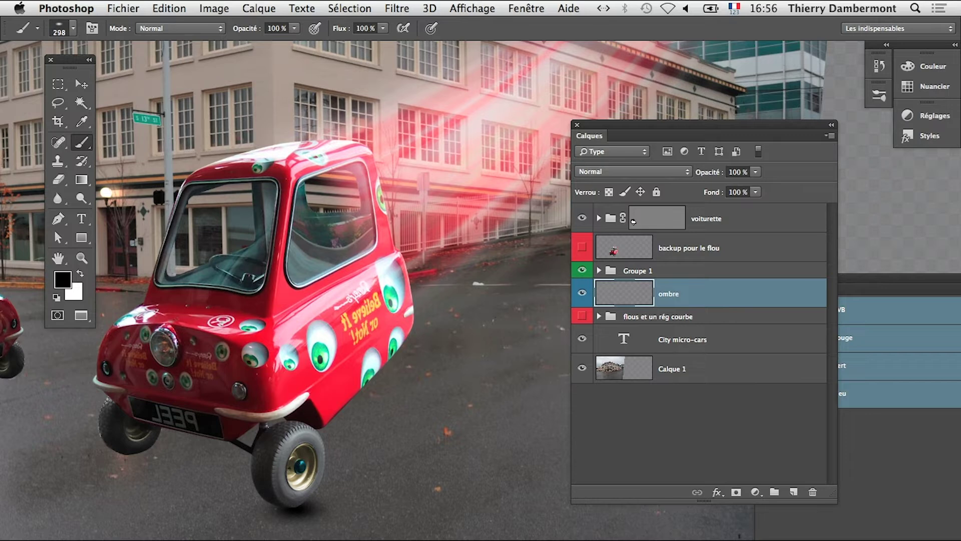
# Switch to Firefox to examine the cast shadows in the Apollo 15 photo, and return to Photoshop
pyautogui.press('super+Tab')
pyautogui.press('super+Tab')
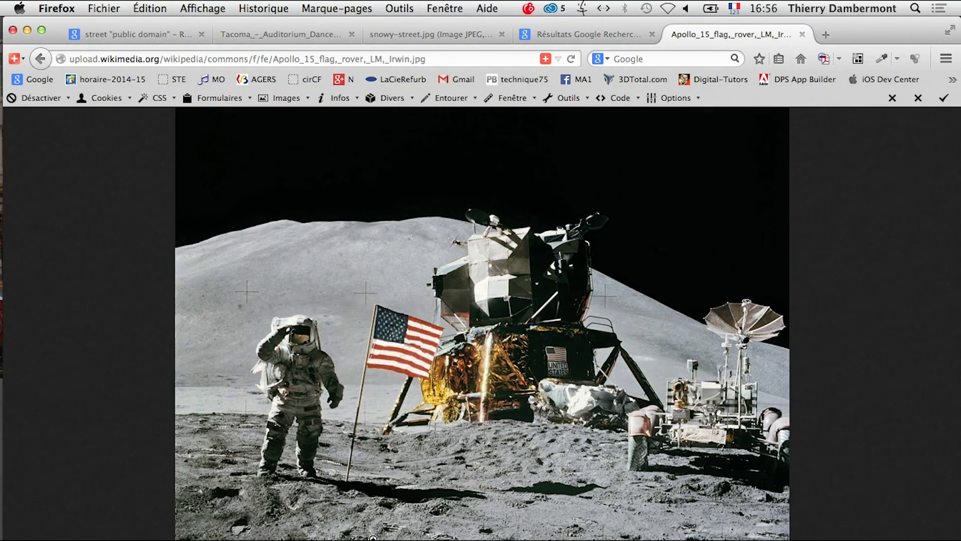
pyautogui.press('super+Tab')
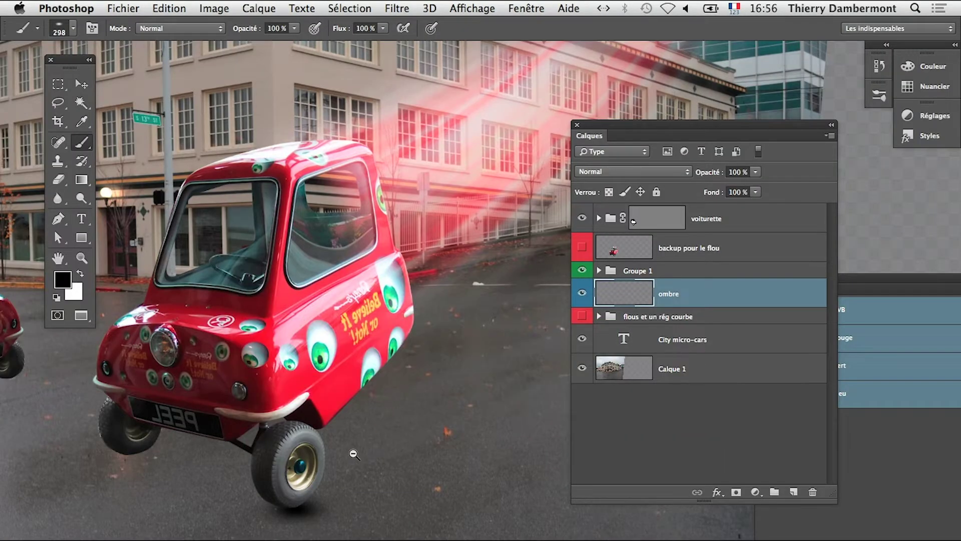
# Examine the shadow under the front wheel, both within the whole composition and close up
pyautogui.keyDown('alt'); pyautogui.keyDown('super'); pyautogui.click(350, 456); pyautogui.keyUp('super'); pyautogui.keyUp('alt')
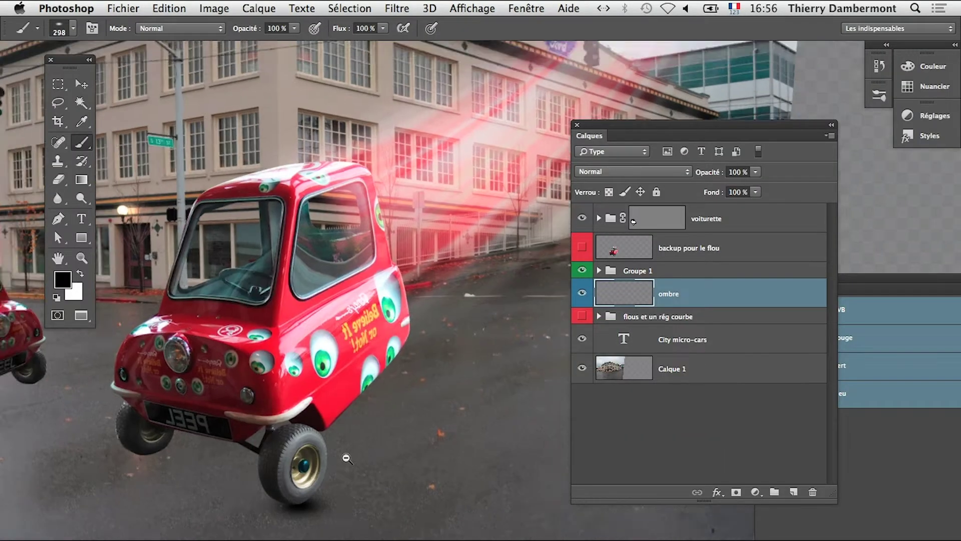
pyautogui.keyDown('alt'); pyautogui.keyDown('super'); pyautogui.click(347, 457); pyautogui.keyUp('super'); pyautogui.keyUp('alt')
pyautogui.keyDown('alt'); pyautogui.keyDown('super'); pyautogui.click(347, 458); pyautogui.keyUp('super'); pyautogui.keyUp('alt')
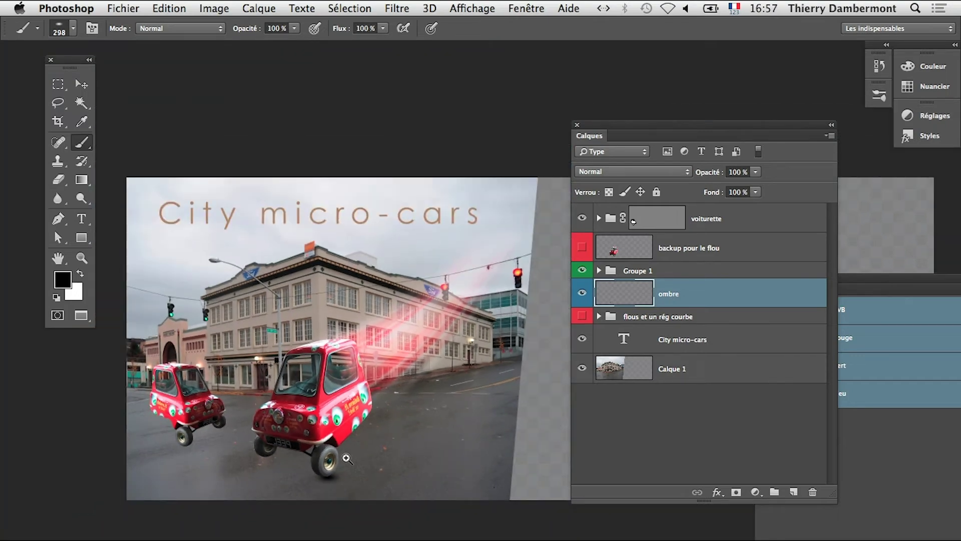
pyautogui.moveTo(343, 453); pyautogui.dragTo(340, 507)
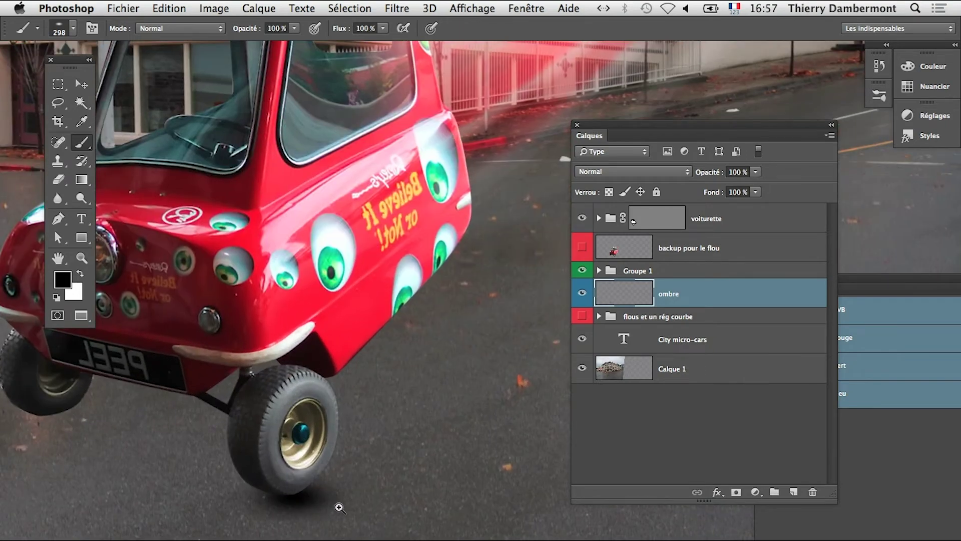
pyautogui.keyDown('super'); pyautogui.click(340, 507); pyautogui.keyUp('super')
pyautogui.keyDown('alt'); pyautogui.keyDown('super'); pyautogui.click(333, 537); pyautogui.keyUp('super'); pyautogui.keyUp('alt')
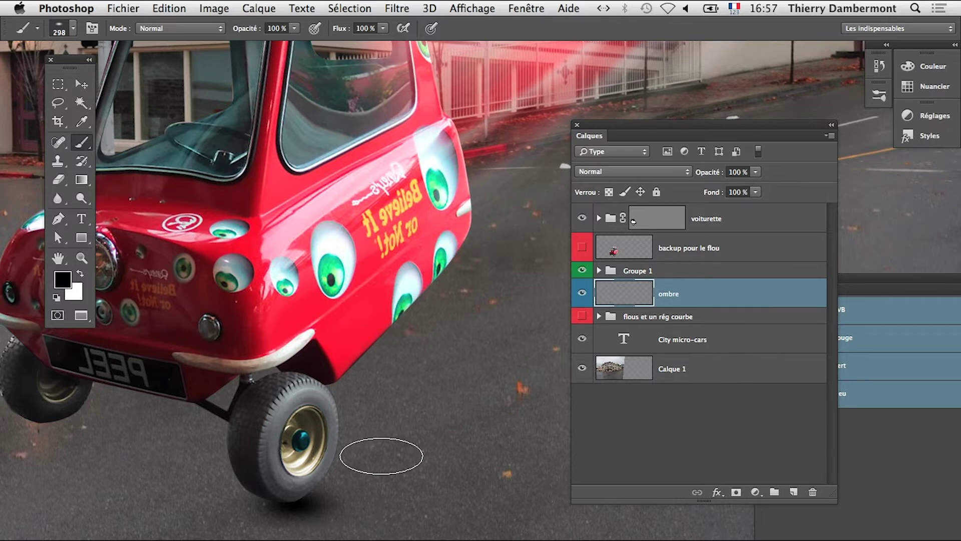
pyautogui.press('super+Tab')
pyautogui.press('super+Tab')
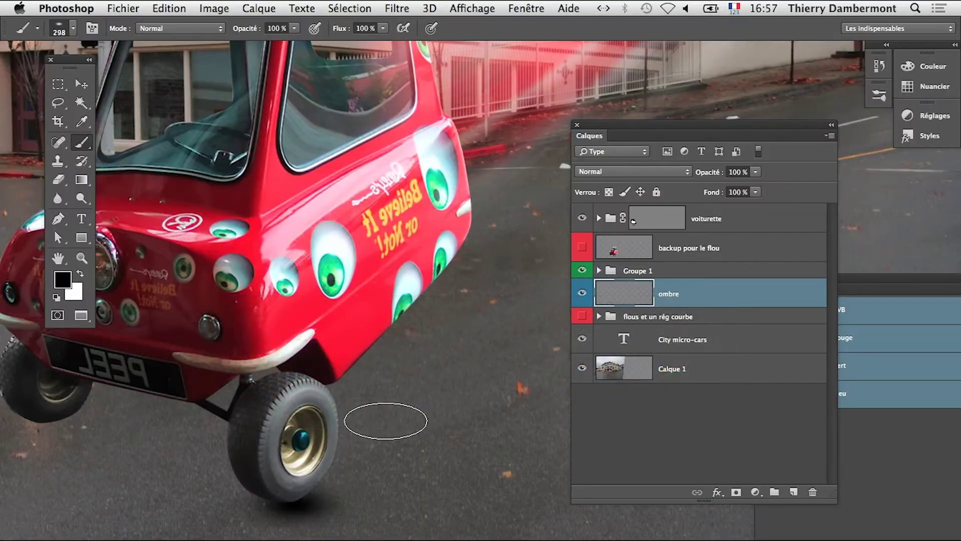
# Try a long soft black stroke on the ground beside the front wheel, and undo it
pyautogui.click(300, 511)
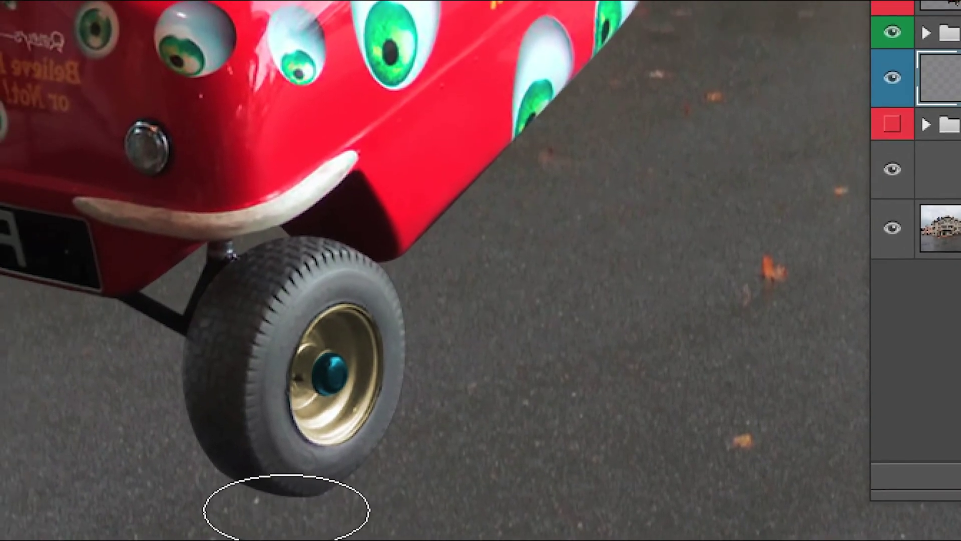
pyautogui.moveTo(260, 505); pyautogui.dragTo(490, 470)
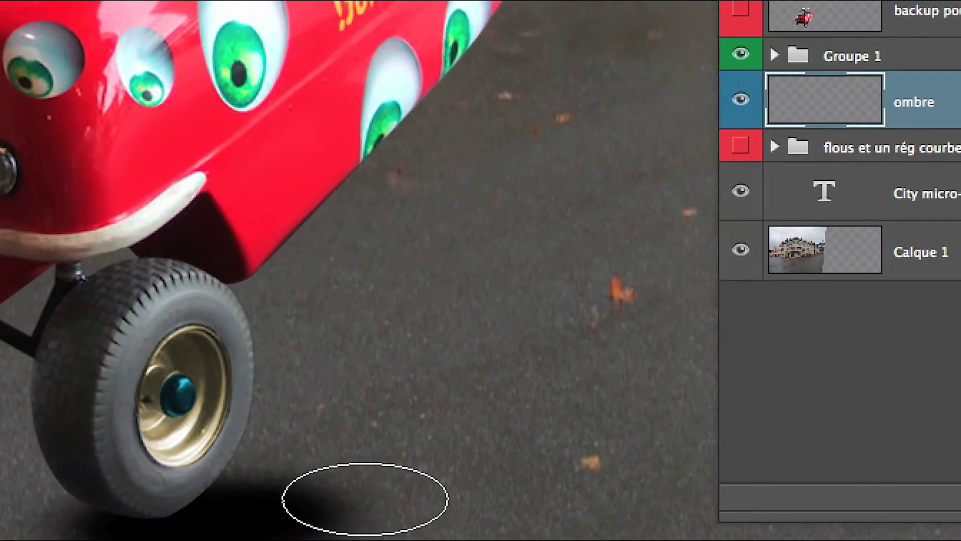
pyautogui.moveTo(365, 499); pyautogui.dragTo(488, 453)
pyautogui.press('super+z')
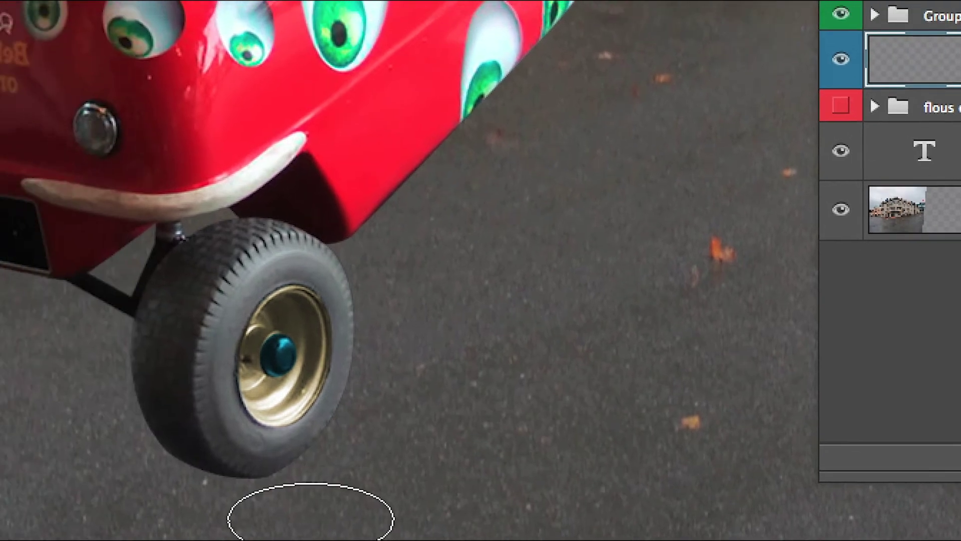
# Place a single soft black brush dab on the ombre layer, right under the near front wheel
pyautogui.click(273, 479)
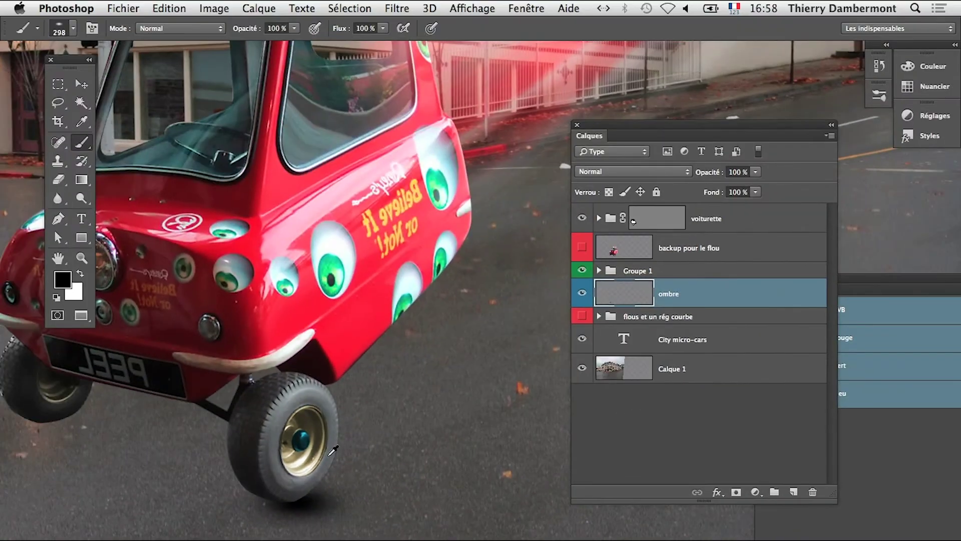
pyautogui.scroll(3, 325, 478)
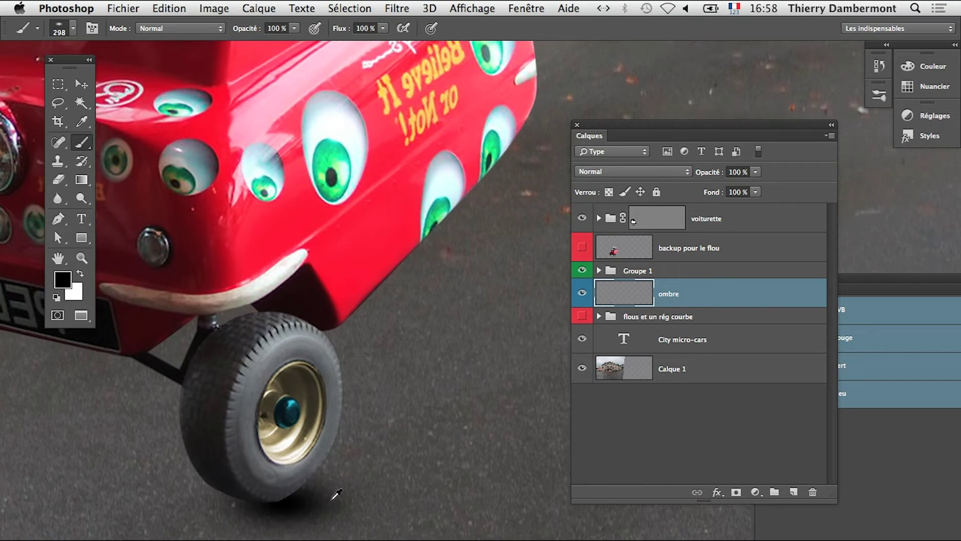
pyautogui.moveTo(292, 485); pyautogui.dragTo(346, 432)
# Duplicate the ombre layer and move the copied shadow under the car's other front wheel
pyautogui.moveTo(606, 133)
pyautogui.mouseDown()
pyautogui.moveTo(630, 135)
pyautogui.moveTo(681, 91)
pyautogui.mouseUp()
pyautogui.hscroll(-3, 446, 275)
pyautogui.scroll(1, 440, 453)
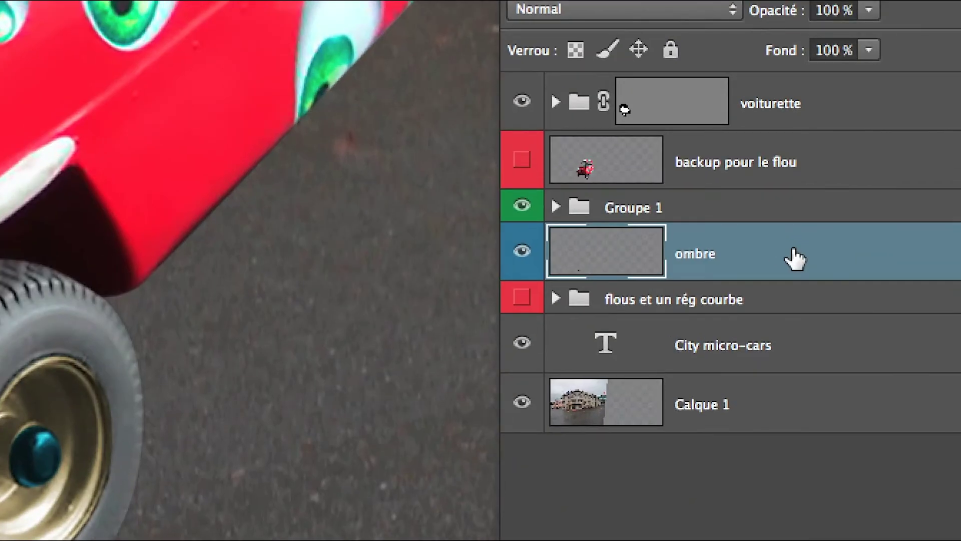
pyautogui.moveTo(796, 258); pyautogui.dragTo(843, 389)
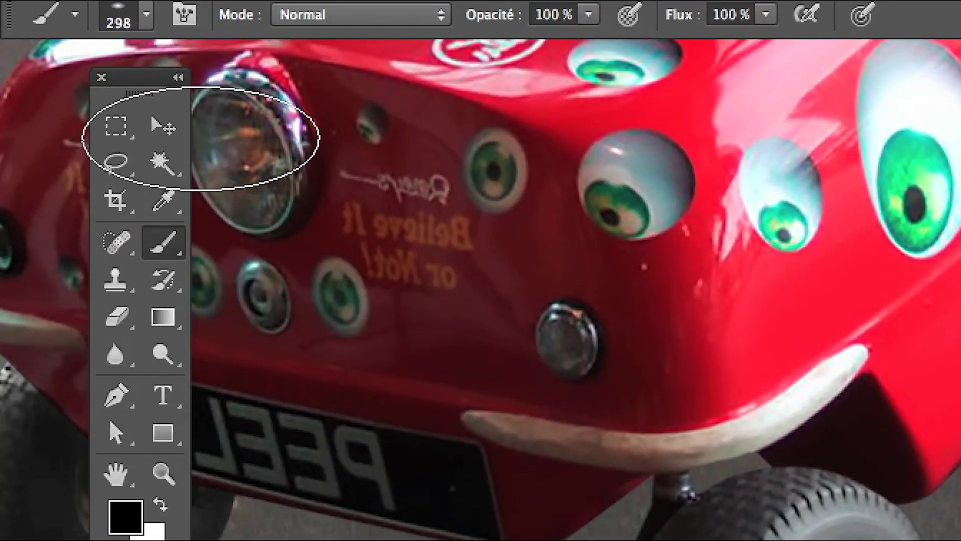
pyautogui.click(165, 134)
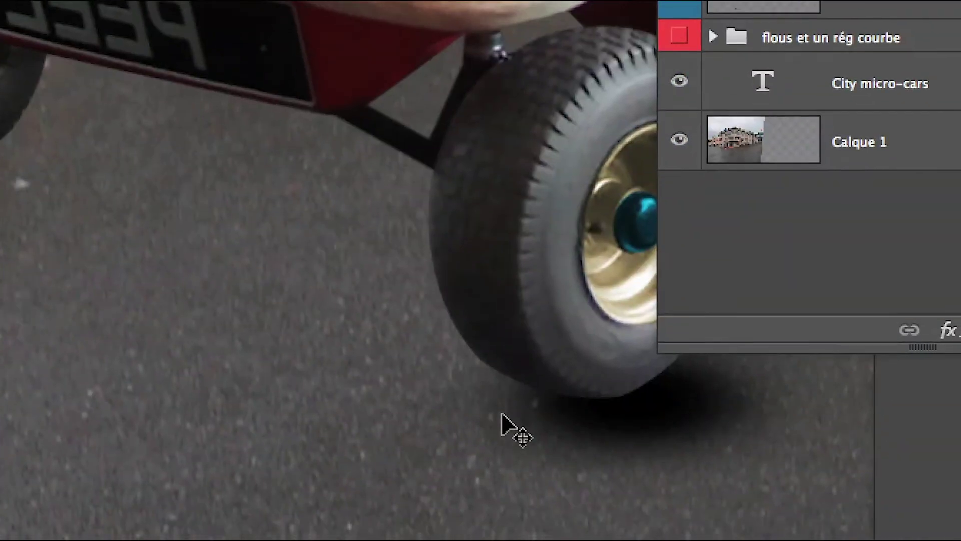
pyautogui.moveTo(509, 429); pyautogui.dragTo(66, 260)
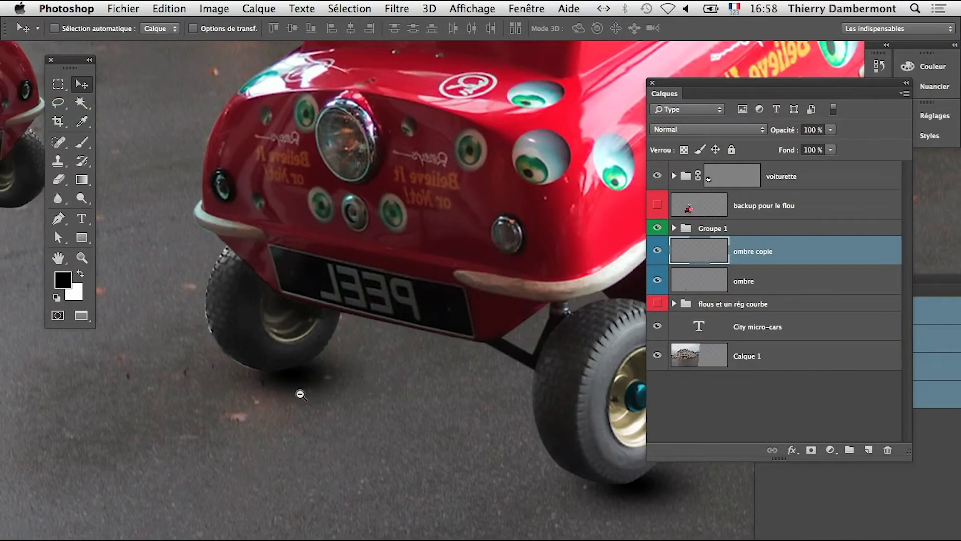
# Examine both wheel shadows in the whole composition, glance at the Firefox reference again, and inspect the near wheel's shadow close up
pyautogui.keyDown('alt'); pyautogui.click(351, 408); pyautogui.keyUp('alt')
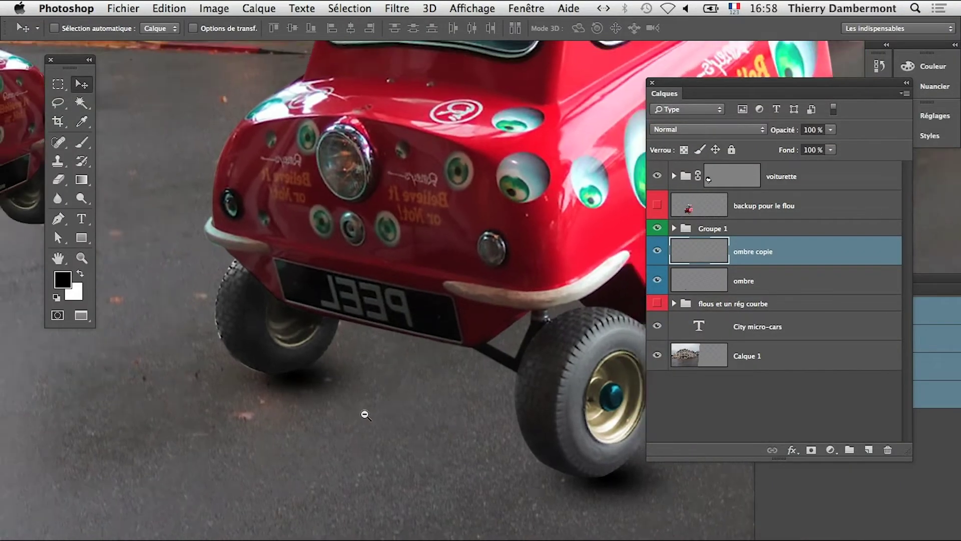
pyautogui.keyDown('alt'); pyautogui.click(394, 449); pyautogui.keyUp('alt')
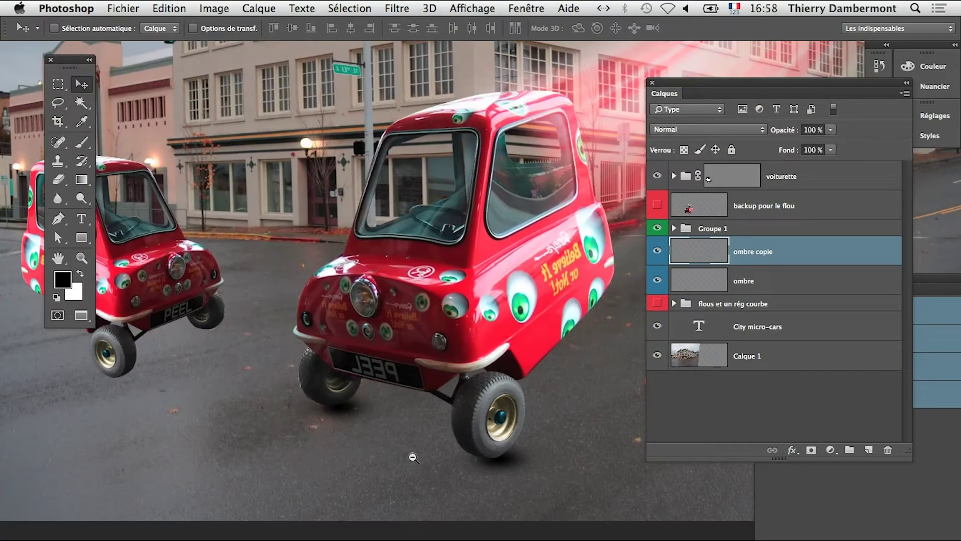
pyautogui.moveTo(418, 457); pyautogui.dragTo(289, 456)
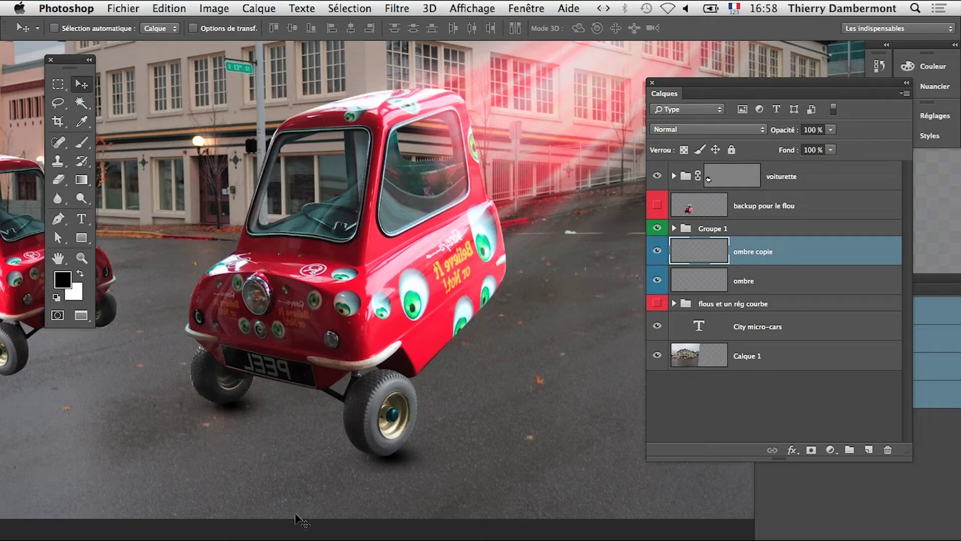
pyautogui.press('super+Tab')
pyautogui.press('super+Tab')
pyautogui.keyDown('super'); pyautogui.click(390, 464); pyautogui.keyUp('super')
pyautogui.keyDown('super'); pyautogui.click(391, 463); pyautogui.keyUp('super')
pyautogui.keyDown('super'); pyautogui.click(426, 459); pyautogui.keyUp('super')
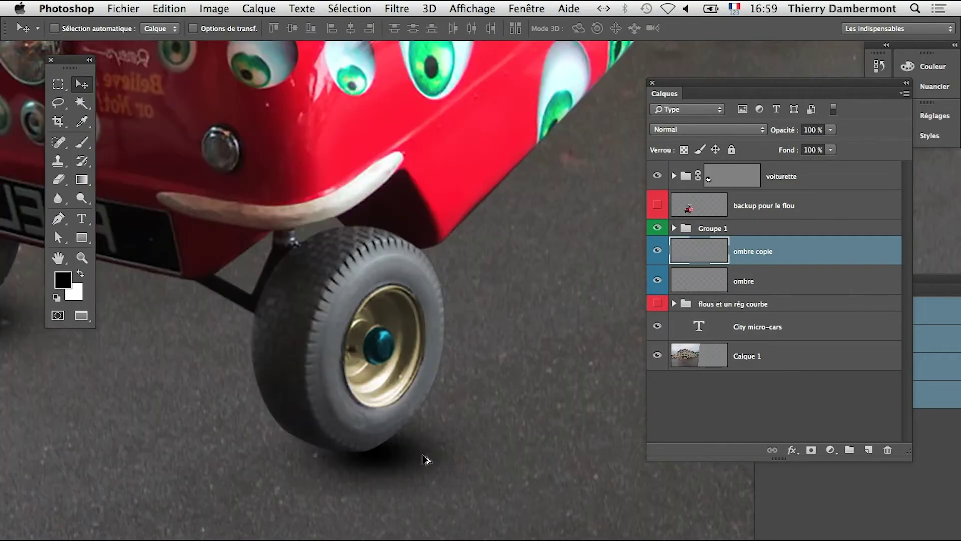
# Toggle ombre copie and ombre off and on to identify the near wheel's shadow, keeping both visible and ombre selected
pyautogui.click(657, 253)
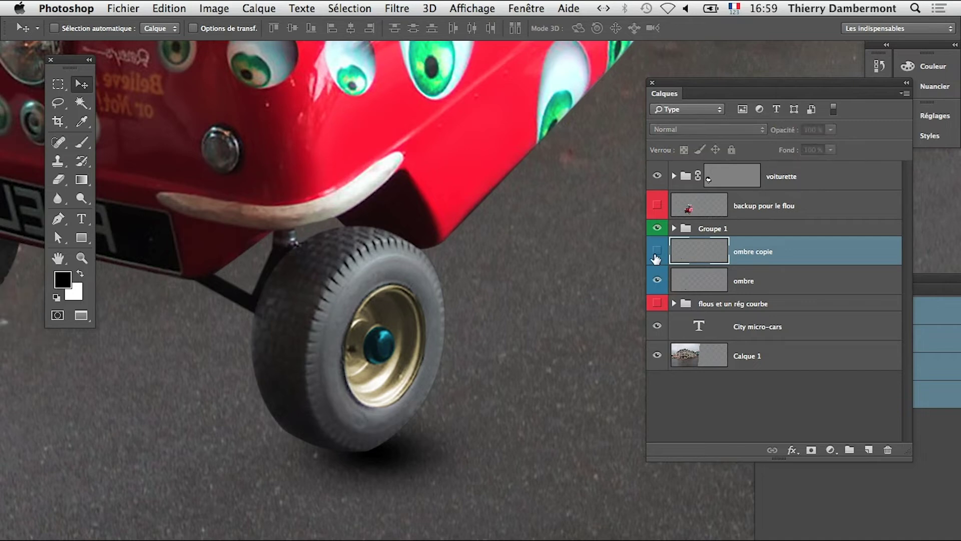
pyautogui.click(656, 253)
pyautogui.click(657, 280)
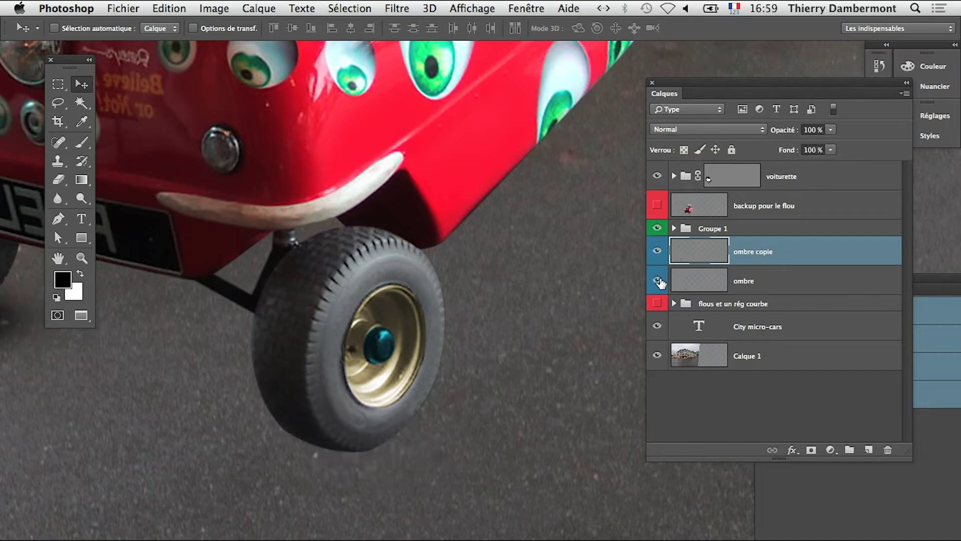
pyautogui.click(657, 281)
pyautogui.click(671, 283)
pyautogui.click(657, 283)
pyautogui.click(659, 283)
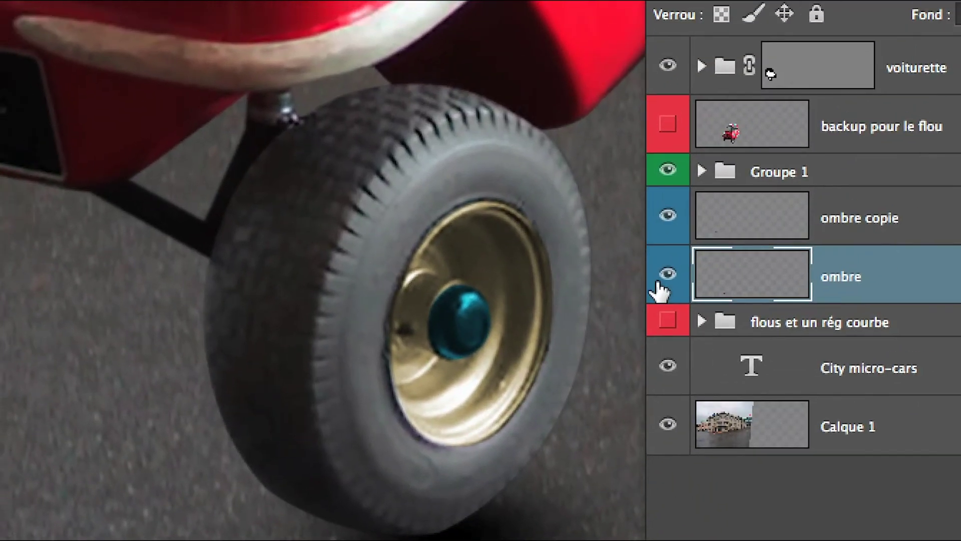
pyautogui.click(657, 281)
pyautogui.click(658, 281)
pyautogui.click(657, 281)
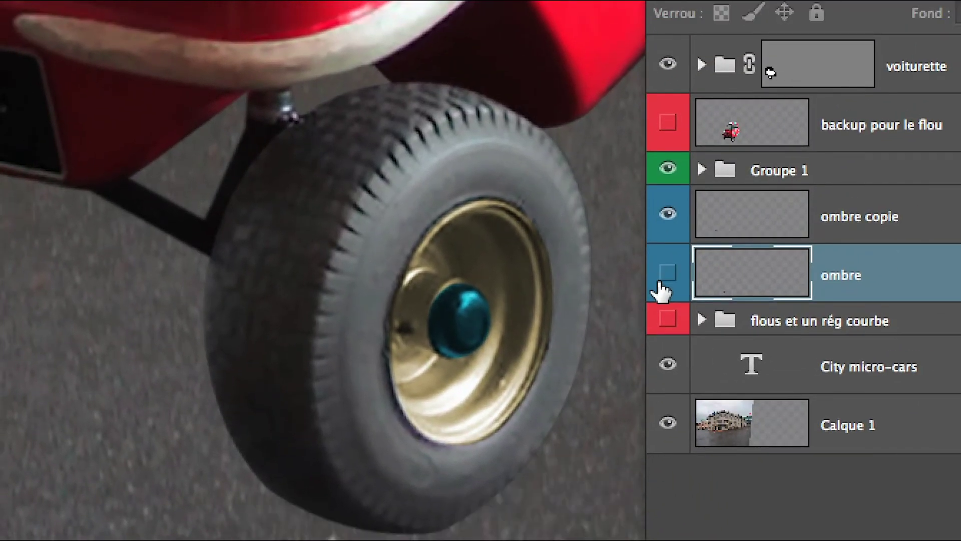
pyautogui.click(658, 282)
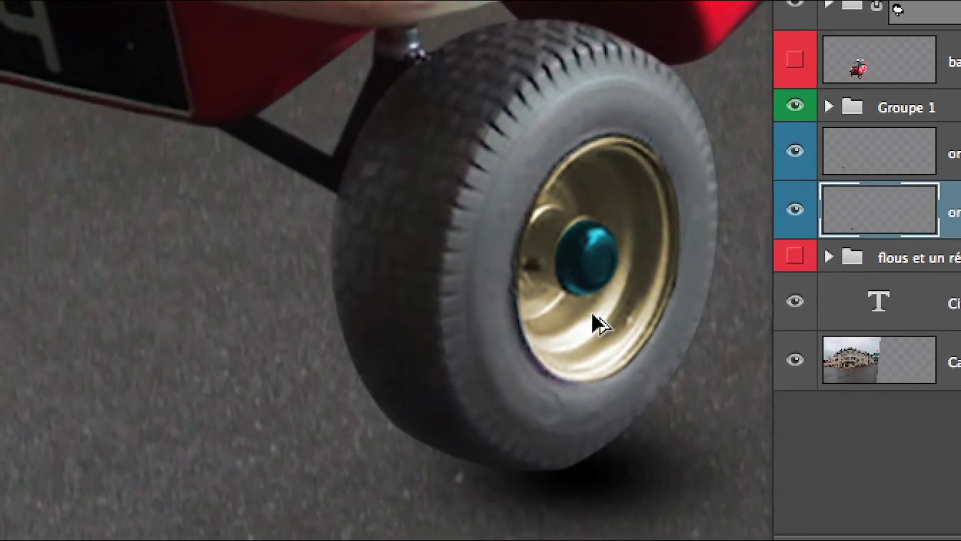
# Enlarge the ombre shadow with Free Transform and rotate it counterclockwise so it slants up the street
pyautogui.scroll(-5, 596, 320)
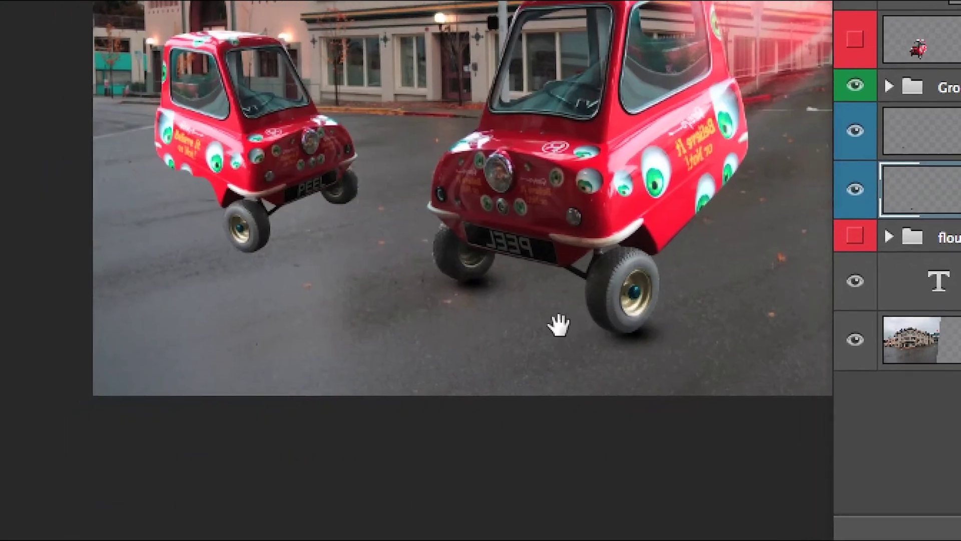
pyautogui.moveTo(558, 326); pyautogui.dragTo(465, 351)
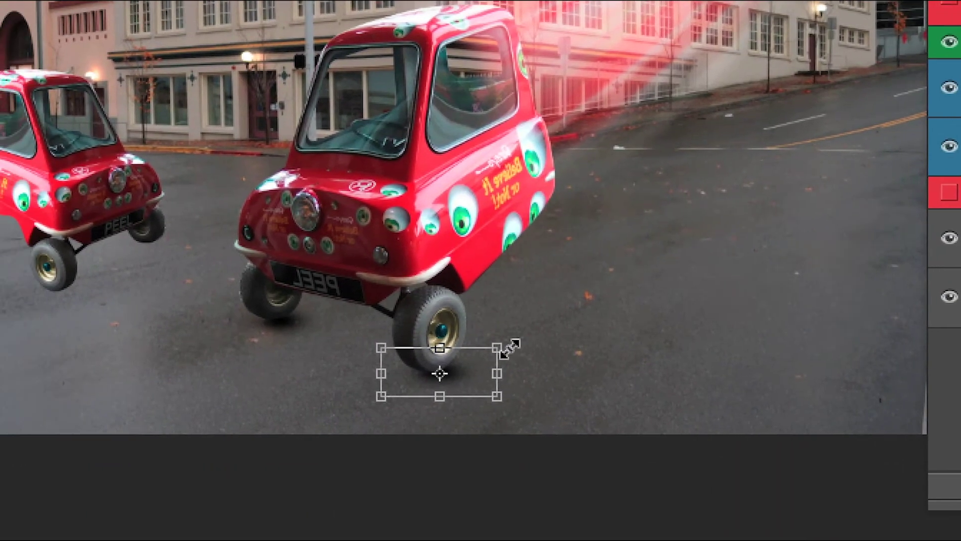
pyautogui.moveTo(506, 347); pyautogui.dragTo(557, 280)
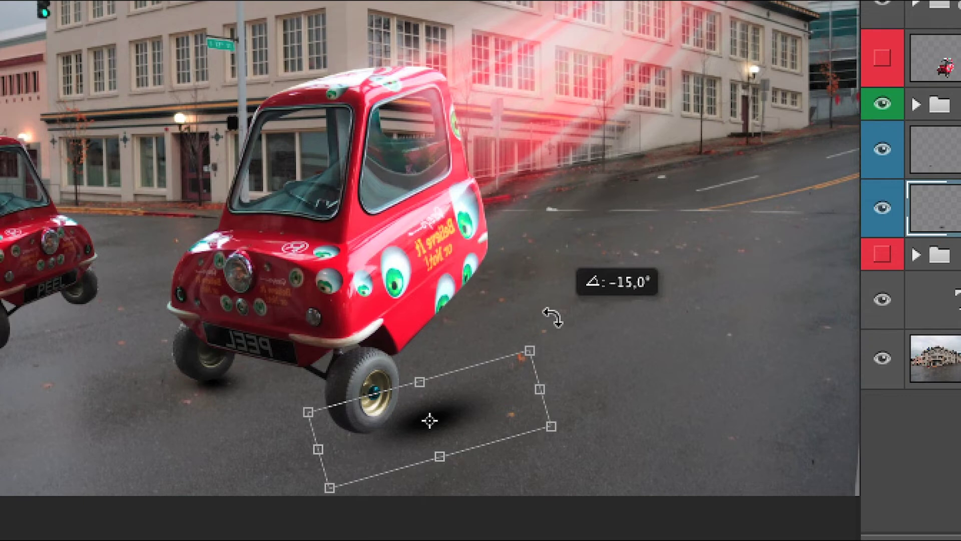
pyautogui.moveTo(553, 317)
pyautogui.mouseDown()
pyautogui.moveTo(541, 308)
pyautogui.moveTo(549, 315)
pyautogui.mouseUp()
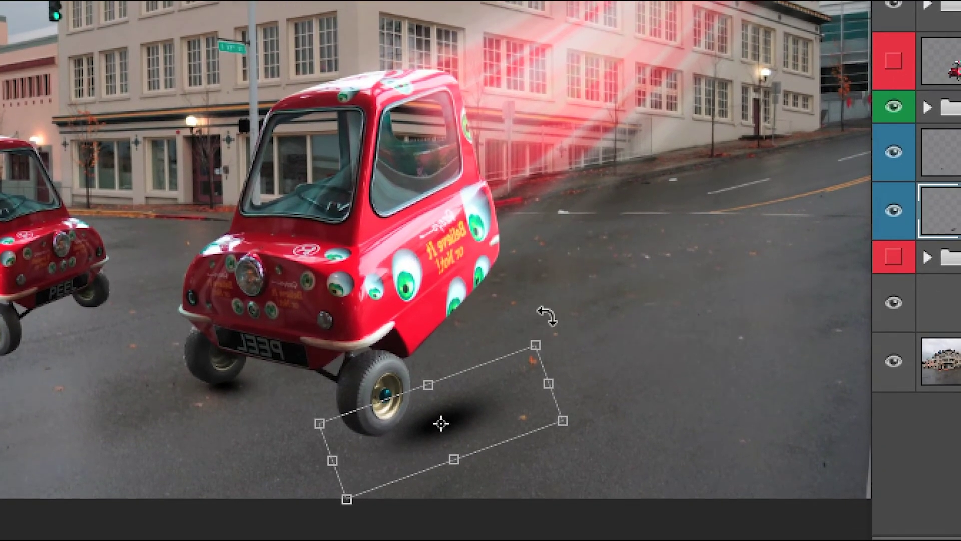
pyautogui.moveTo(549, 317); pyautogui.dragTo(532, 303)
# Fit the slanted shadow tightly under the near front wheel, scale it down, and apply the transformation
pyautogui.moveTo(481, 427); pyautogui.dragTo(431, 423)
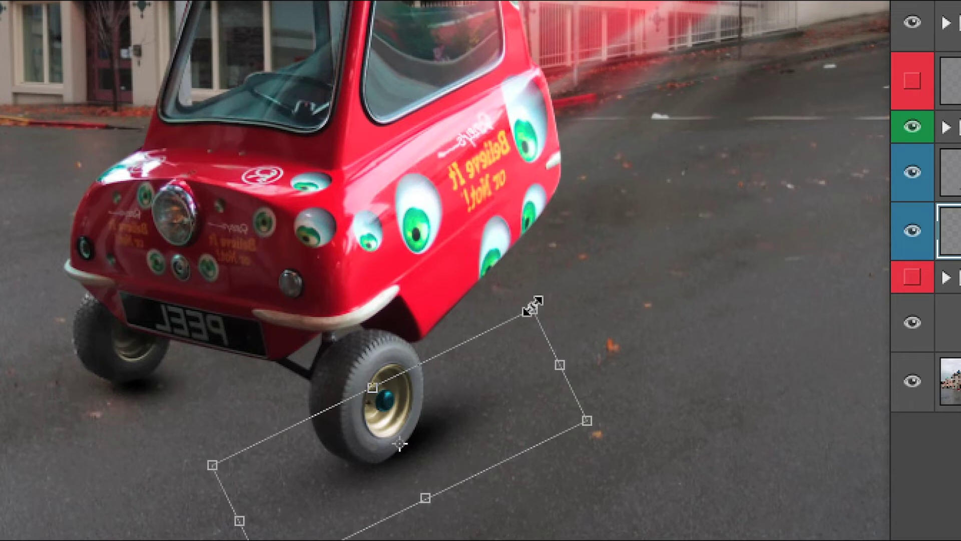
pyautogui.moveTo(555, 275); pyautogui.dragTo(407, 454)
pyautogui.moveTo(480, 370)
pyautogui.mouseDown()
pyautogui.moveTo(504, 373)
pyautogui.moveTo(515, 345)
pyautogui.moveTo(493, 368)
pyautogui.moveTo(490, 356)
pyautogui.mouseUp()
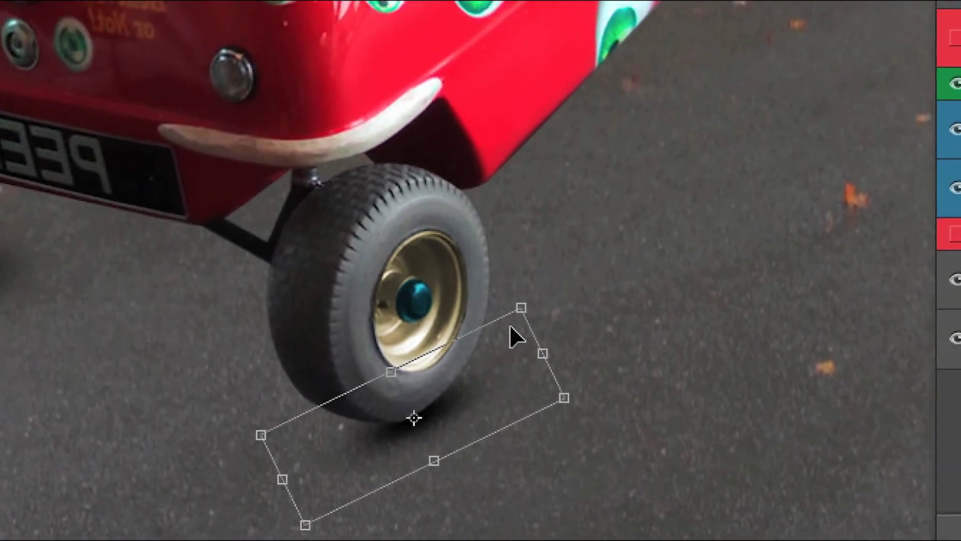
pyautogui.moveTo(553, 248); pyautogui.dragTo(564, 233)
pyautogui.moveTo(515, 315); pyautogui.dragTo(514, 320)
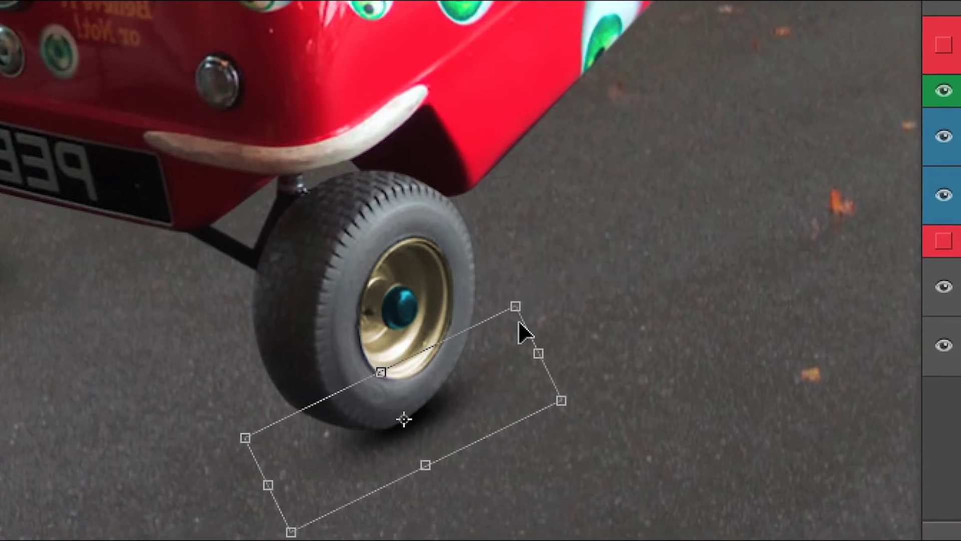
pyautogui.press('Return')
# Compare the near wheel with and without its ombre shadow, and nudge the shadow by about 0.10 cm horizontally and 0.14 cm downward
pyautogui.click(524, 328)
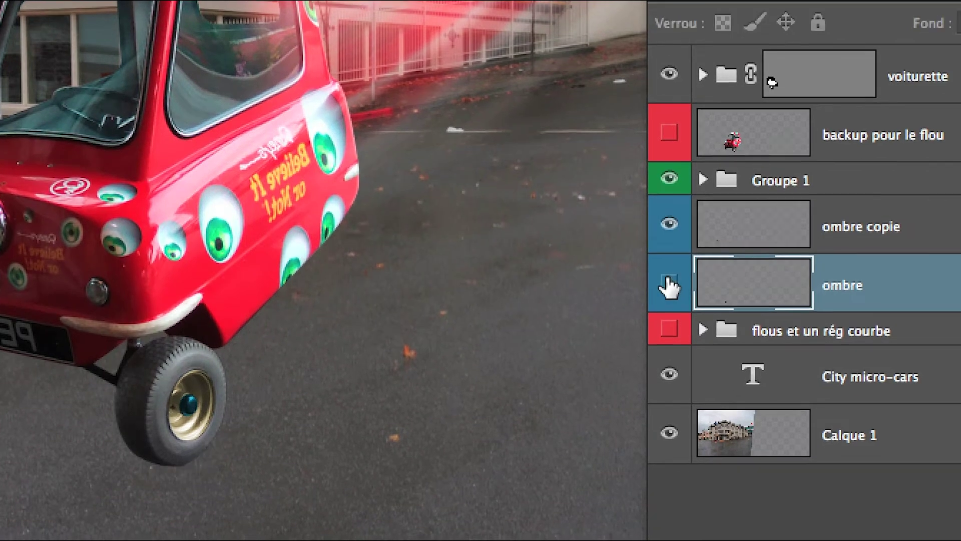
pyautogui.click(668, 282)
pyautogui.moveTo(236, 446); pyautogui.dragTo(240, 451)
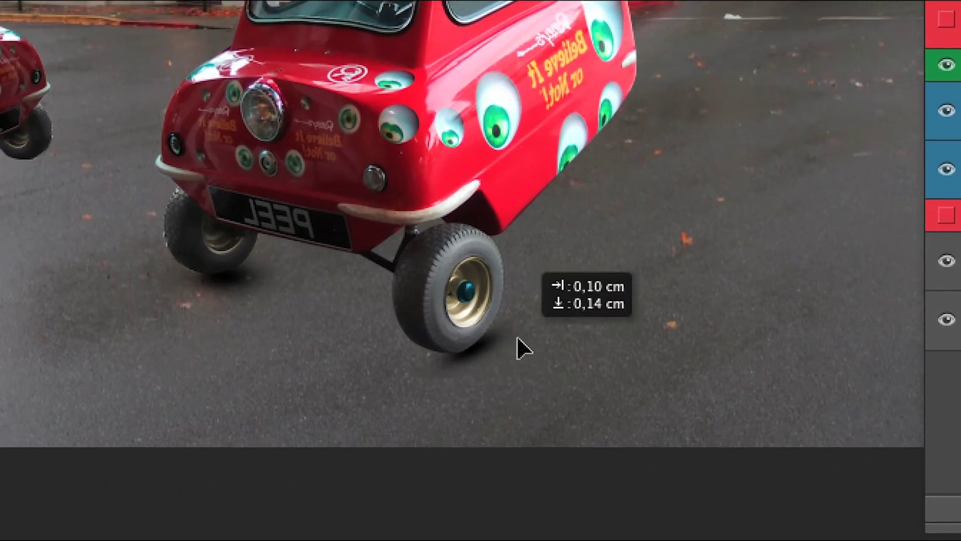
pyautogui.moveTo(517, 336)
pyautogui.mouseDown()
pyautogui.moveTo(507, 338)
pyautogui.moveTo(523, 349)
pyautogui.mouseUp()
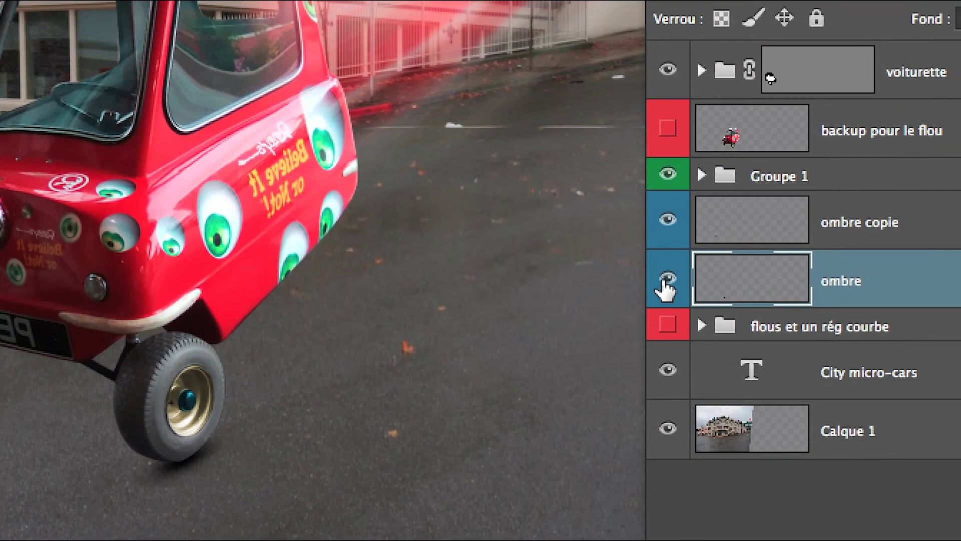
pyautogui.click(951, 166)
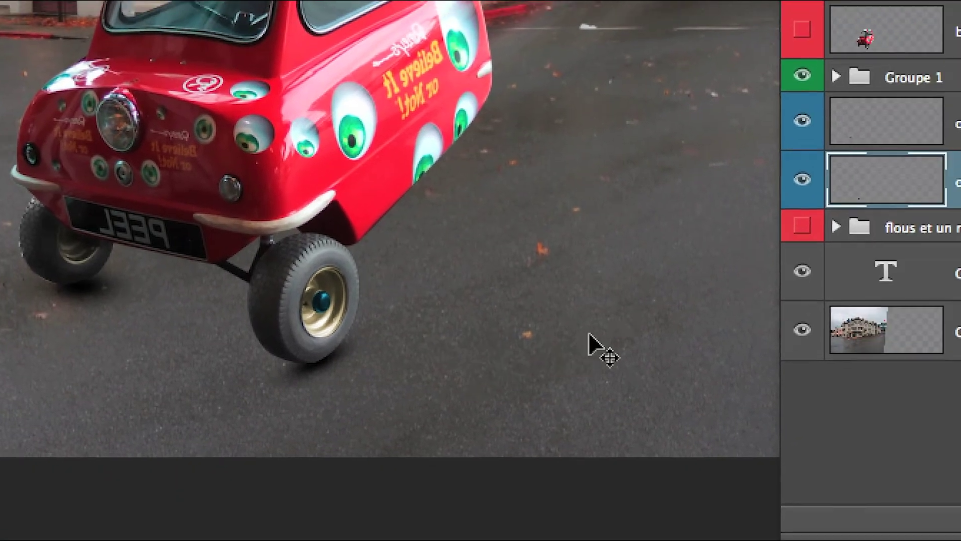
# Rotate the ombre copie shadow under the far front wheel counterclockwise, flatten it slightly with Free Transform, and apply the transformation
pyautogui.click(844, 138)
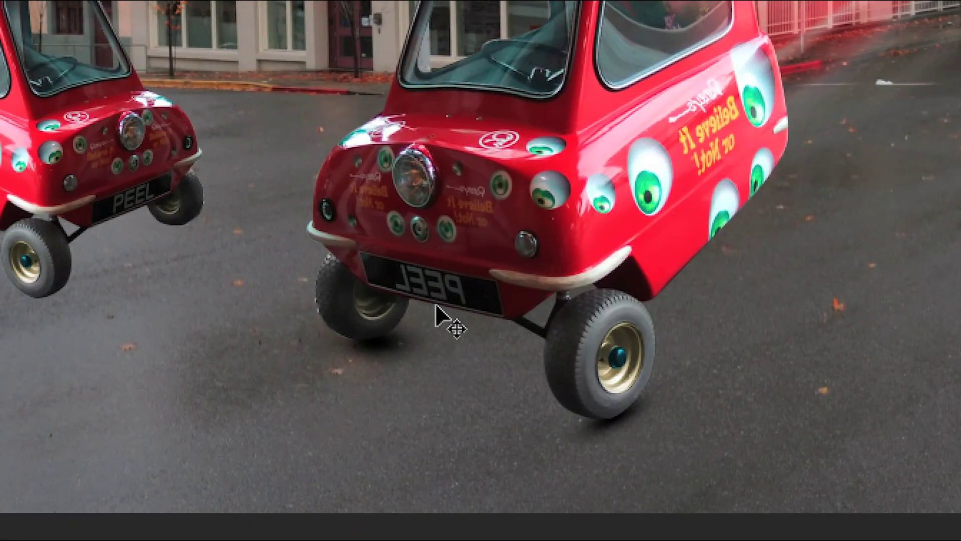
pyautogui.hotkey('ctrl', 't')
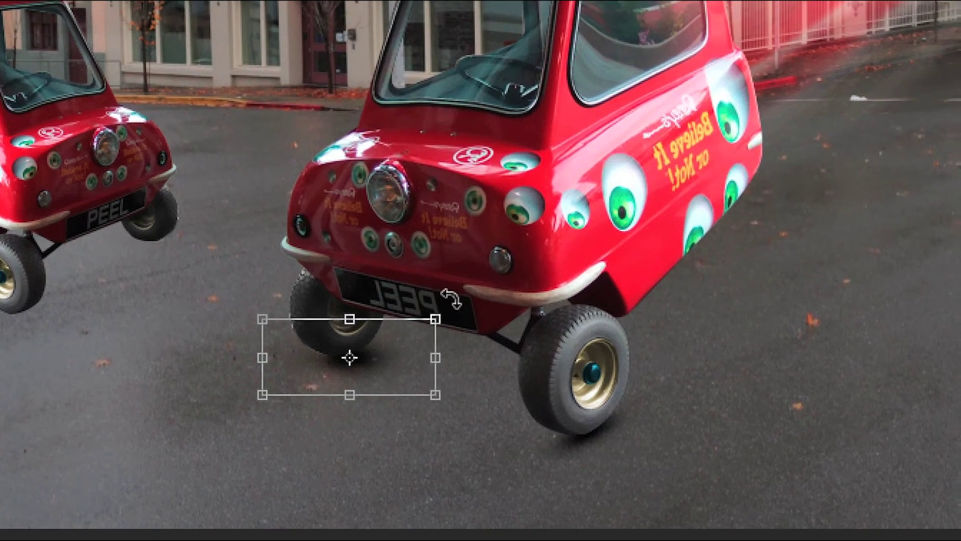
pyautogui.moveTo(450, 299); pyautogui.dragTo(421, 261)
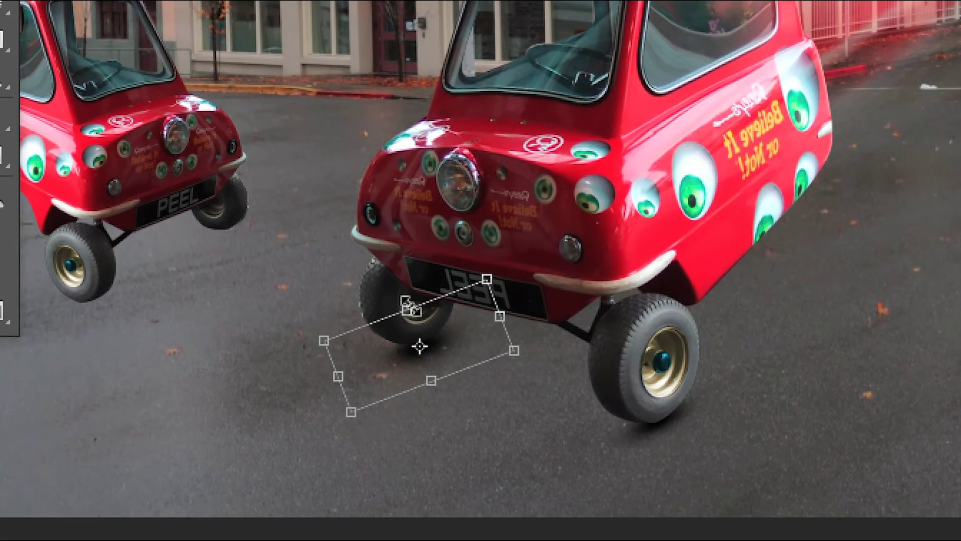
pyautogui.moveTo(406, 304); pyautogui.dragTo(425, 316)
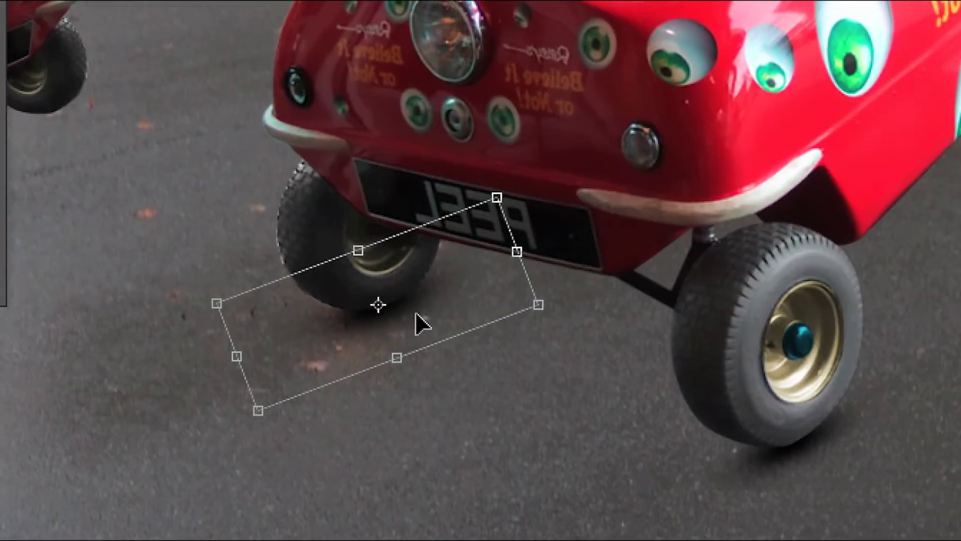
pyautogui.press('Return')
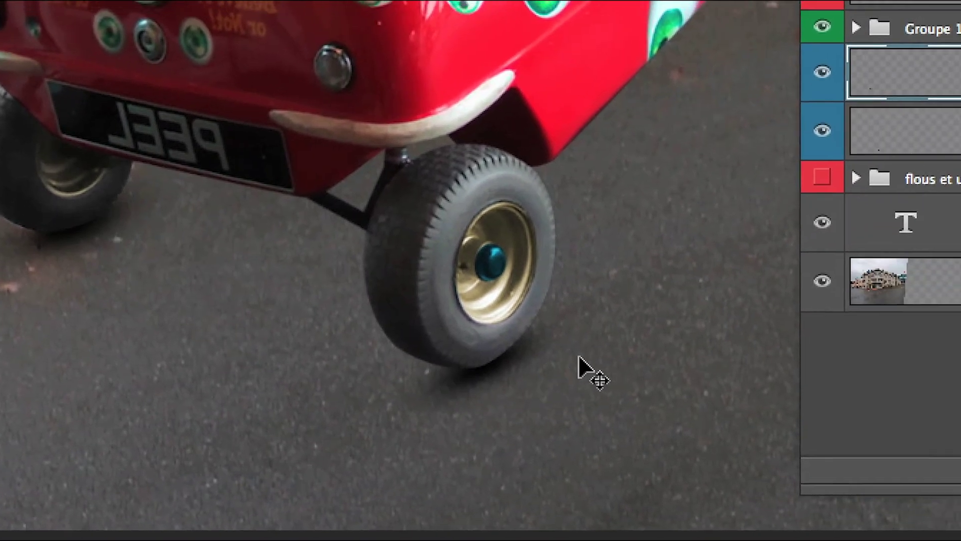
pyautogui.keyDown('alt'); pyautogui.click(418, 347); pyautogui.keyUp('alt')
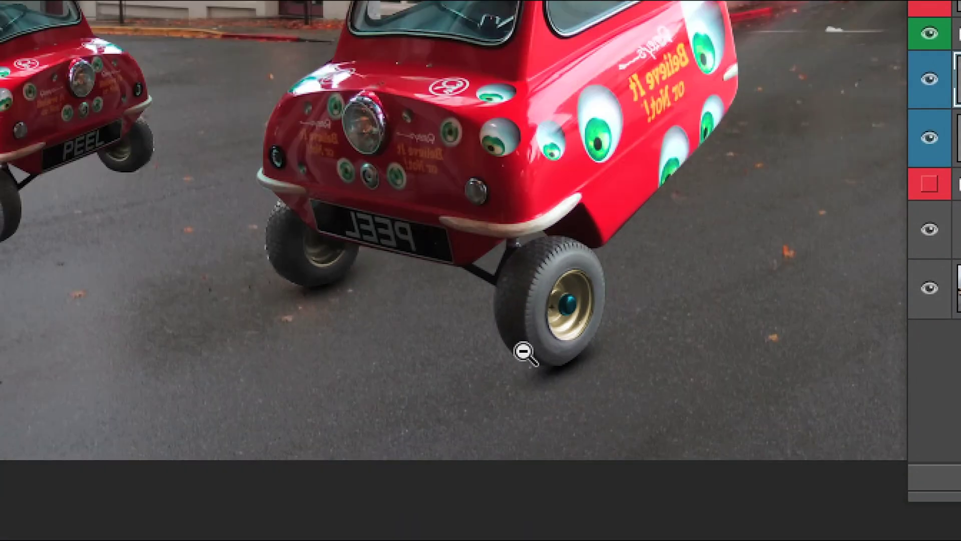
# Review the shadows under both front wheels of the large car, alternating between an overview of the scene and a close view
pyautogui.keyDown('alt'); pyautogui.click(524, 353); pyautogui.keyUp('alt')
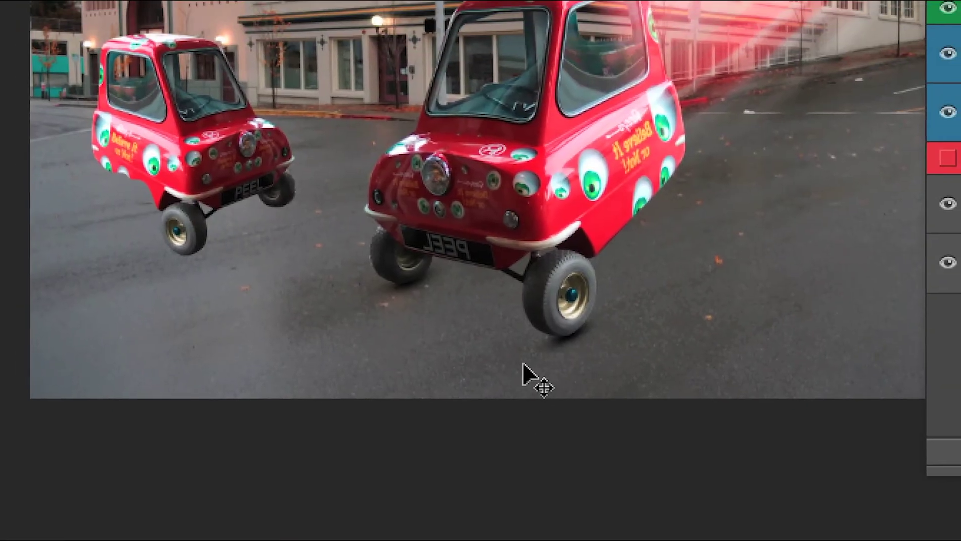
pyautogui.moveTo(522, 364)
pyautogui.mouseDown()
pyautogui.moveTo(528, 353)
pyautogui.moveTo(516, 362)
pyautogui.mouseUp()
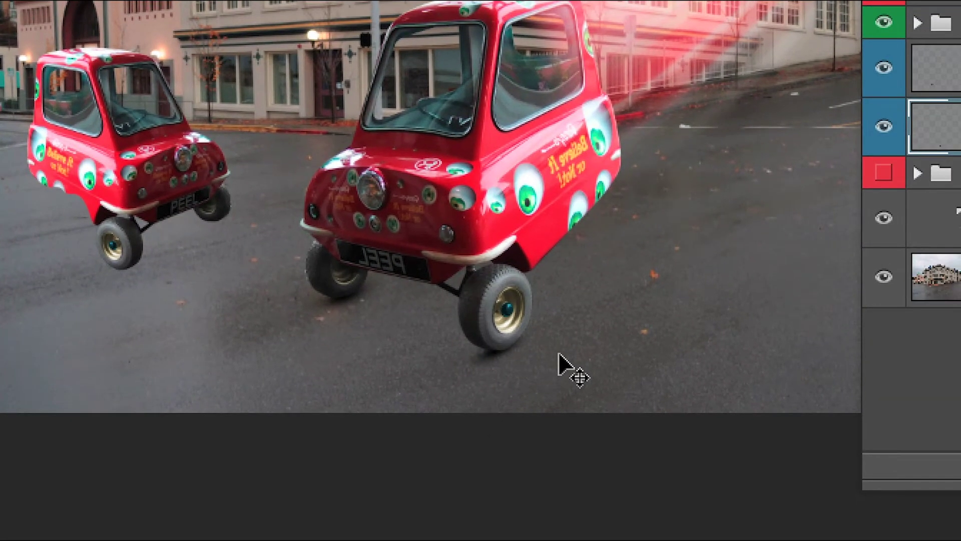
pyautogui.press('z')
pyautogui.keyDown('alt'); pyautogui.click(532, 383); pyautogui.keyUp('alt')
pyautogui.keyDown('alt'); pyautogui.click(531, 424); pyautogui.keyUp('alt')
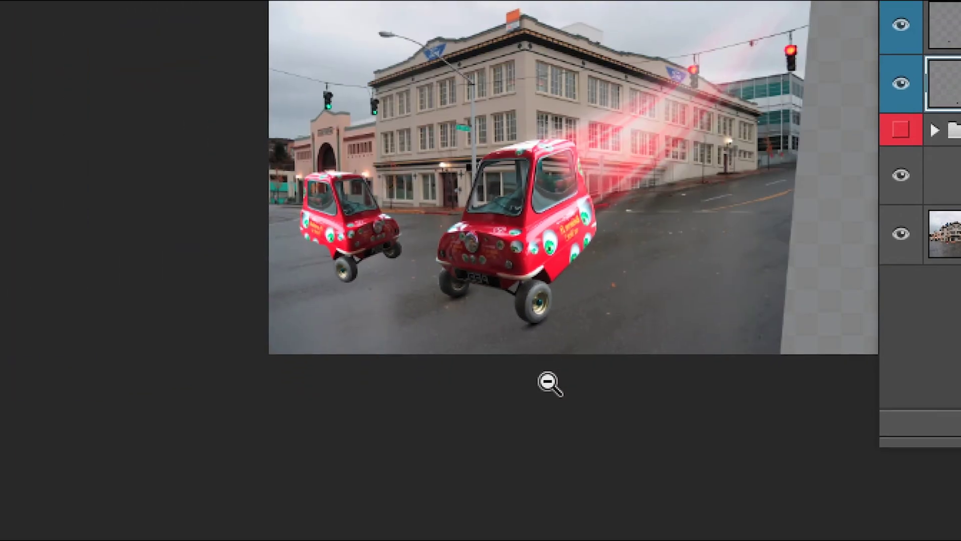
pyautogui.press('v')
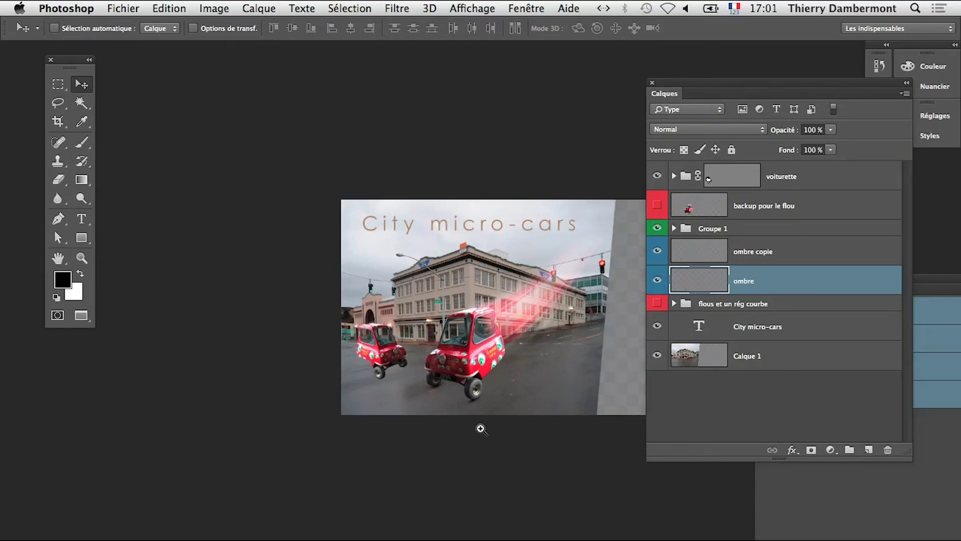
pyautogui.moveTo(532, 397); pyautogui.dragTo(532, 401)
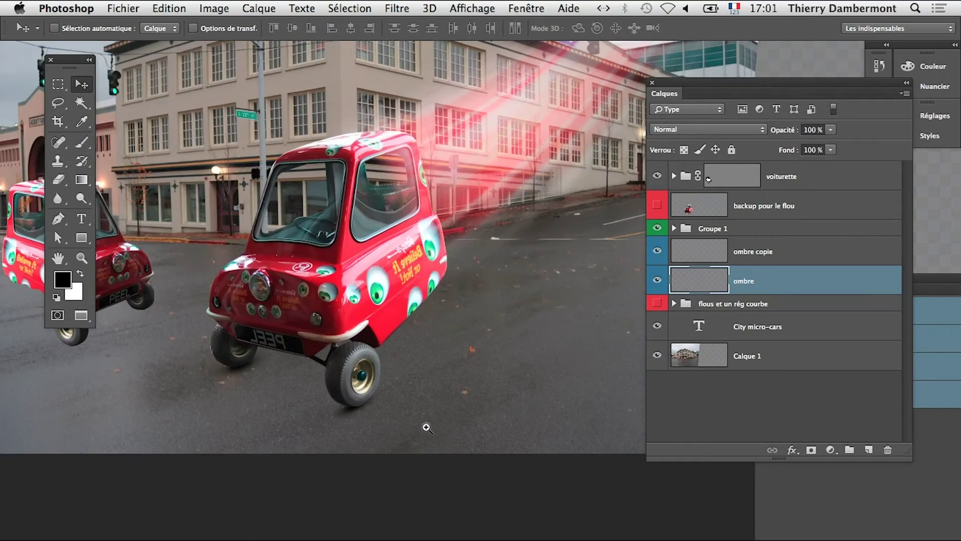
pyautogui.click(375, 418)
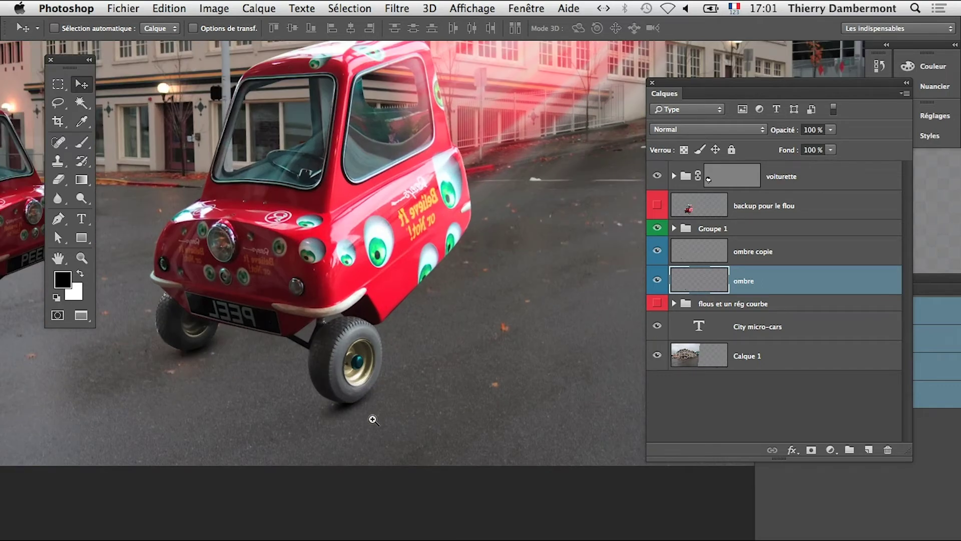
pyautogui.moveTo(373, 420); pyautogui.dragTo(348, 406)
pyautogui.keyDown('alt'); pyautogui.click(339, 429); pyautogui.keyUp('alt')
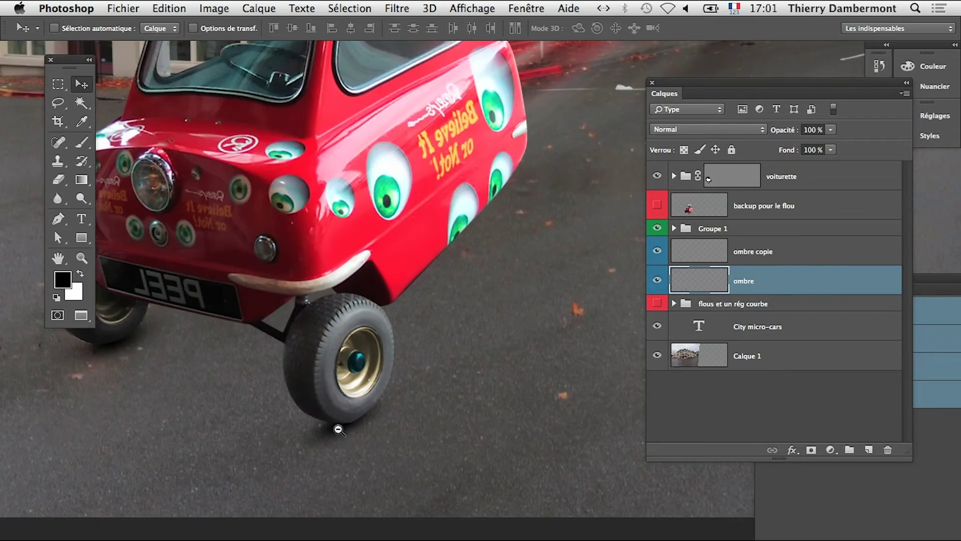
# Inspect the far front wheel's shadow up close, study the shadows in the lunar reference photo, and switch back to Photoshop
pyautogui.moveTo(66, 365); pyautogui.dragTo(346, 445)
pyautogui.click(403, 401)
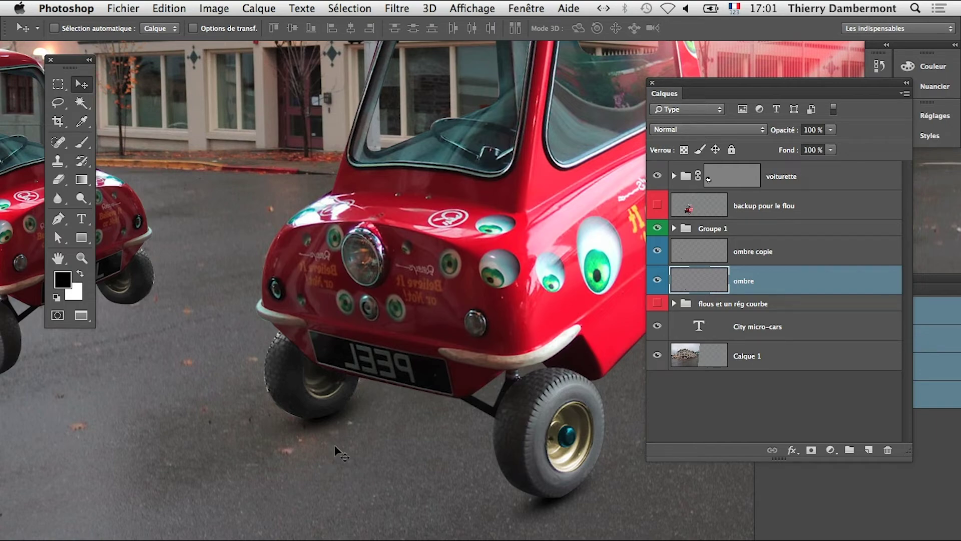
pyautogui.moveTo(333, 436); pyautogui.dragTo(323, 413)
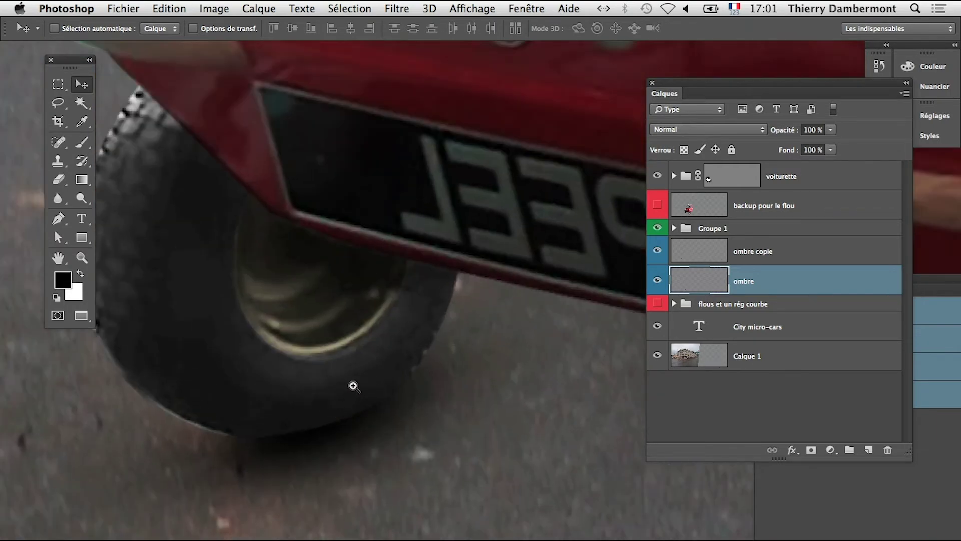
pyautogui.moveTo(365, 369); pyautogui.dragTo(374, 399)
pyautogui.moveTo(420, 468); pyautogui.dragTo(309, 423)
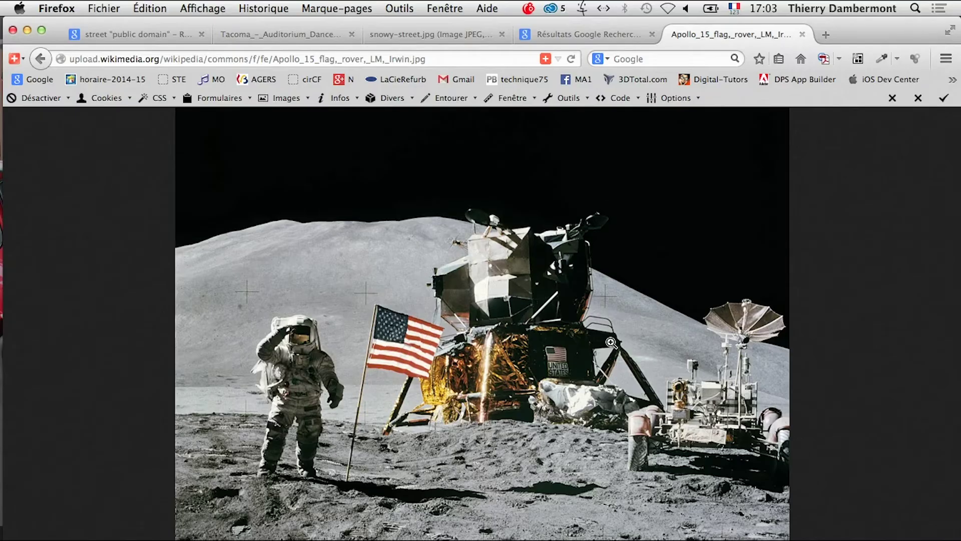
pyautogui.press('super+Tab')
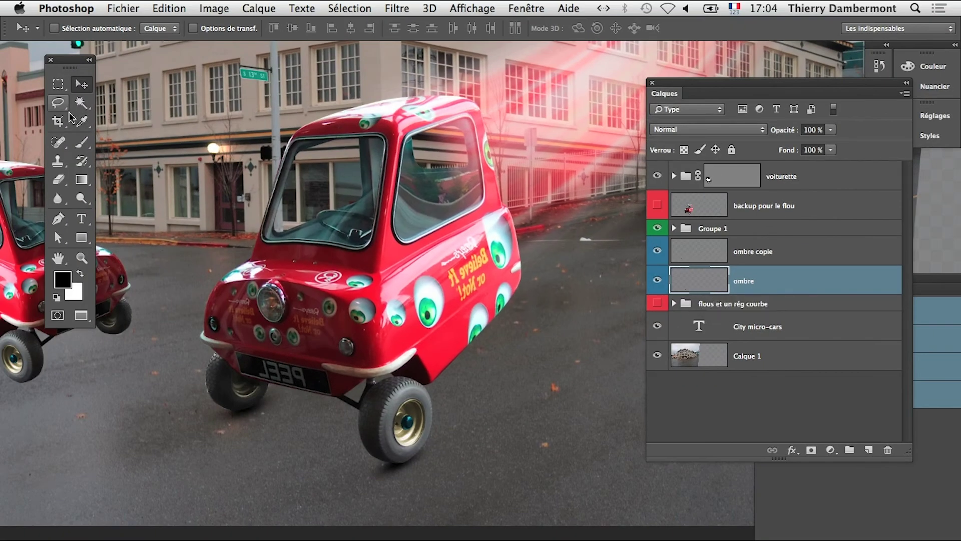
# Paint a small stray black dab with the Brush at size 45 on the building facade, on the ombre layer
pyautogui.click(83, 142)
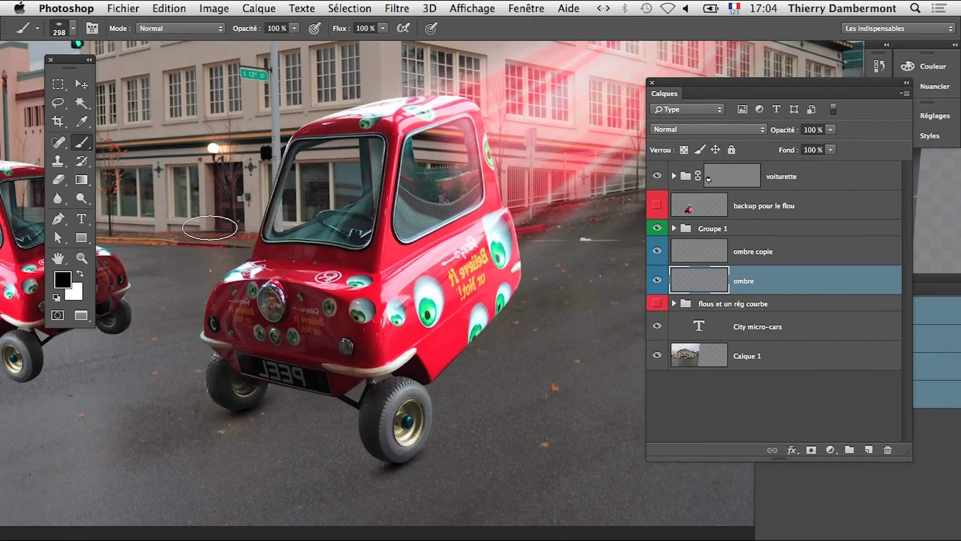
pyautogui.moveTo(220, 225)
pyautogui.mouseDown()
pyautogui.moveTo(175, 230)
pyautogui.moveTo(289, 402)
pyautogui.mouseUp()
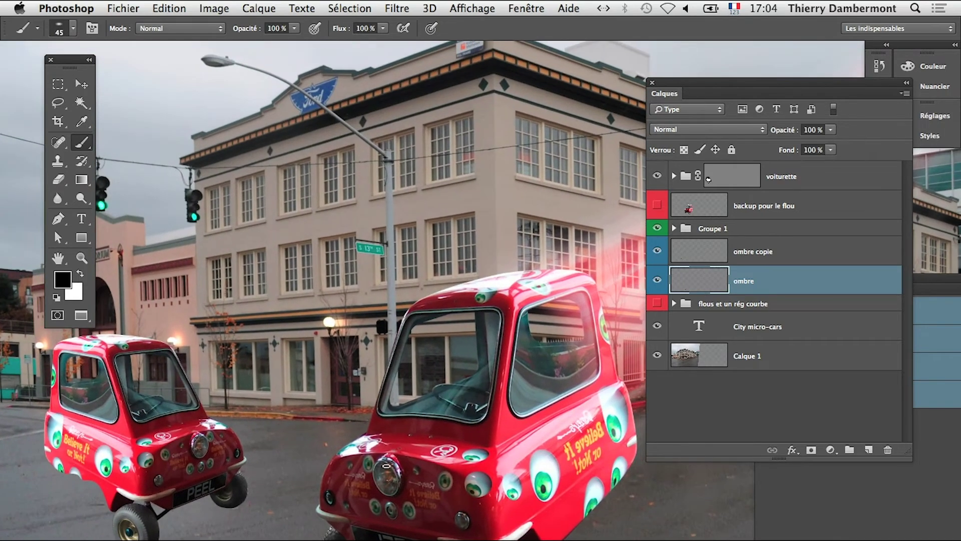
pyautogui.scroll(3, 331, 228)
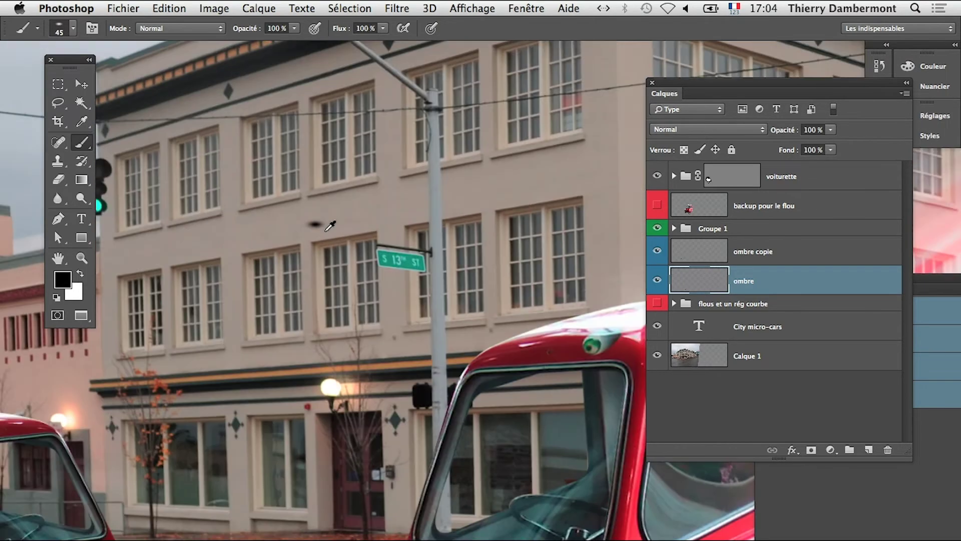
pyautogui.scroll(-5, 532, 330)
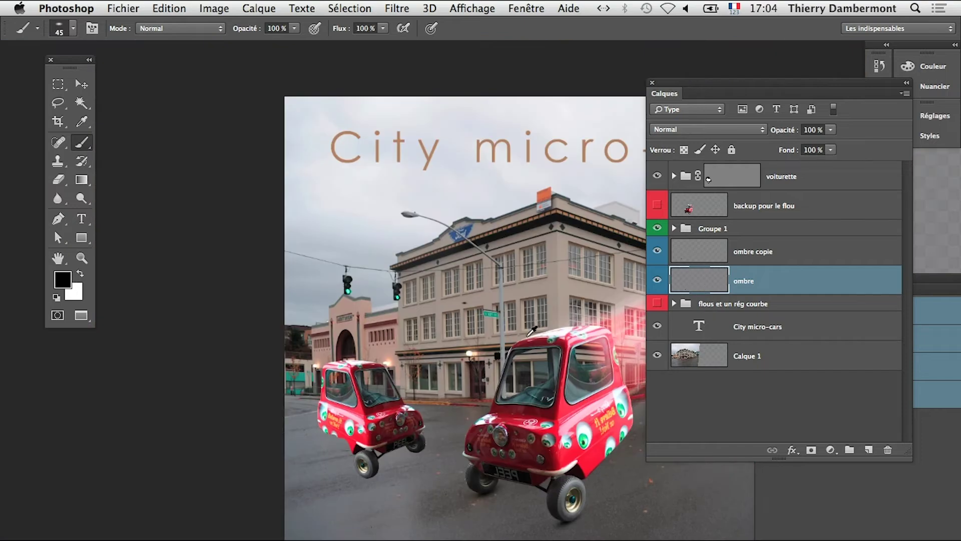
pyautogui.moveTo(522, 335); pyautogui.dragTo(317, 324)
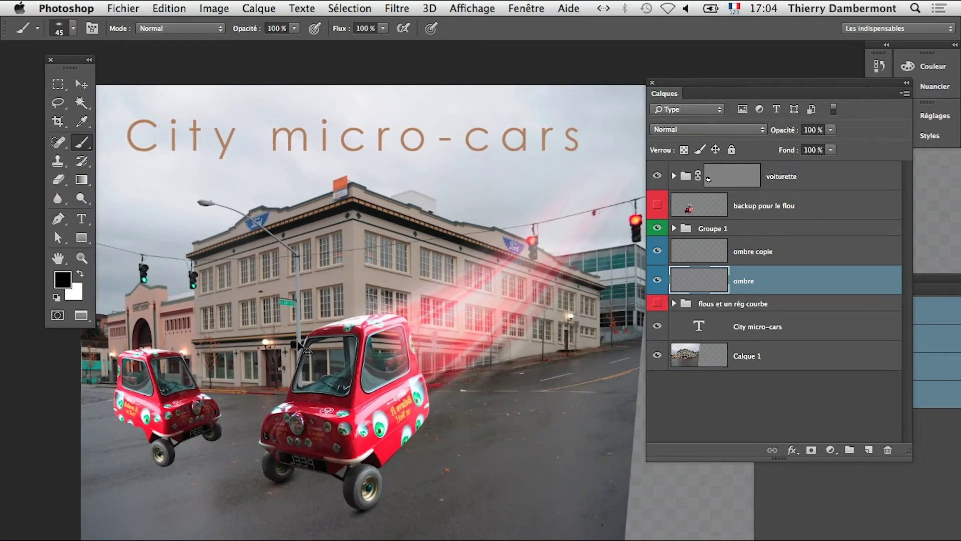
# Check with Free Transform how far the ombre layer's bounding box extends, and leave the transformation without changes
pyautogui.press('super+t')
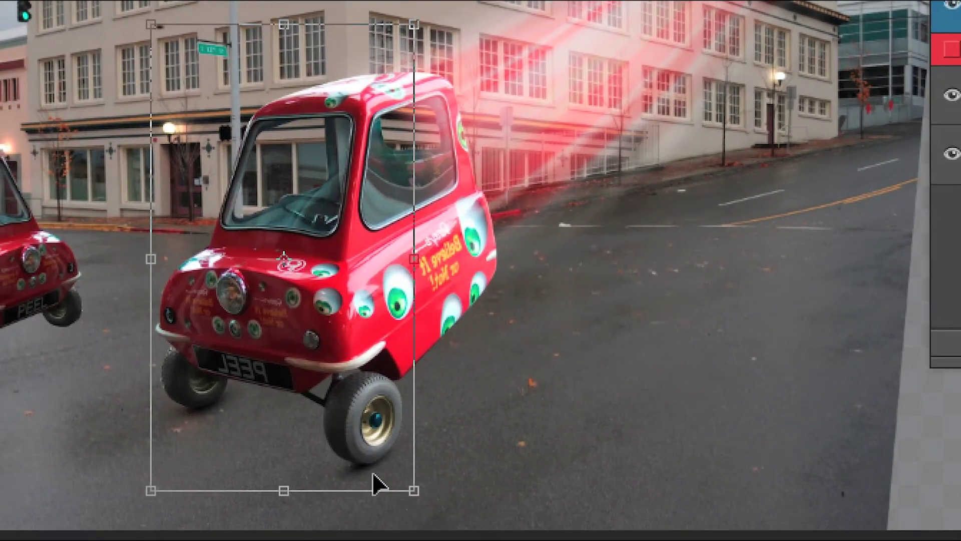
pyautogui.scroll(5, 373, 475)
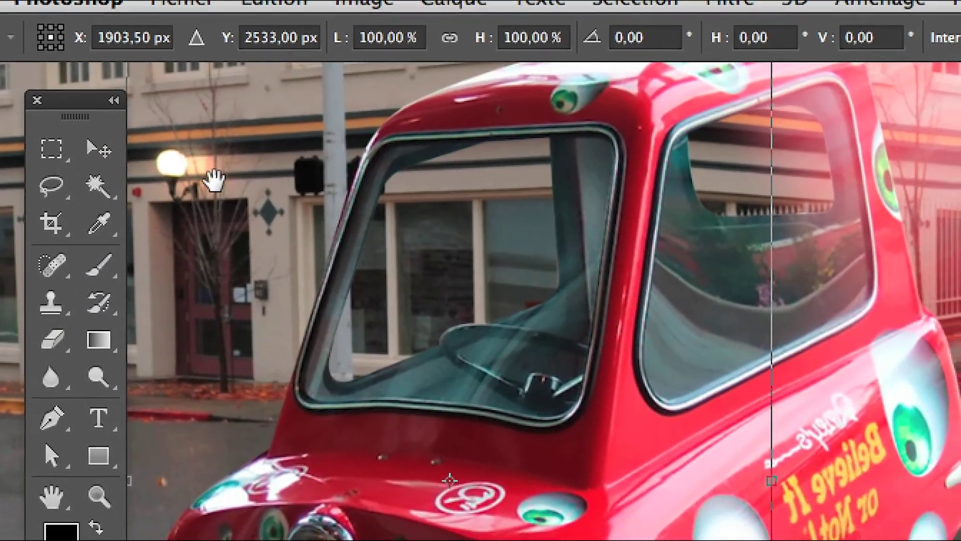
pyautogui.moveTo(214, 180); pyautogui.dragTo(284, 311)
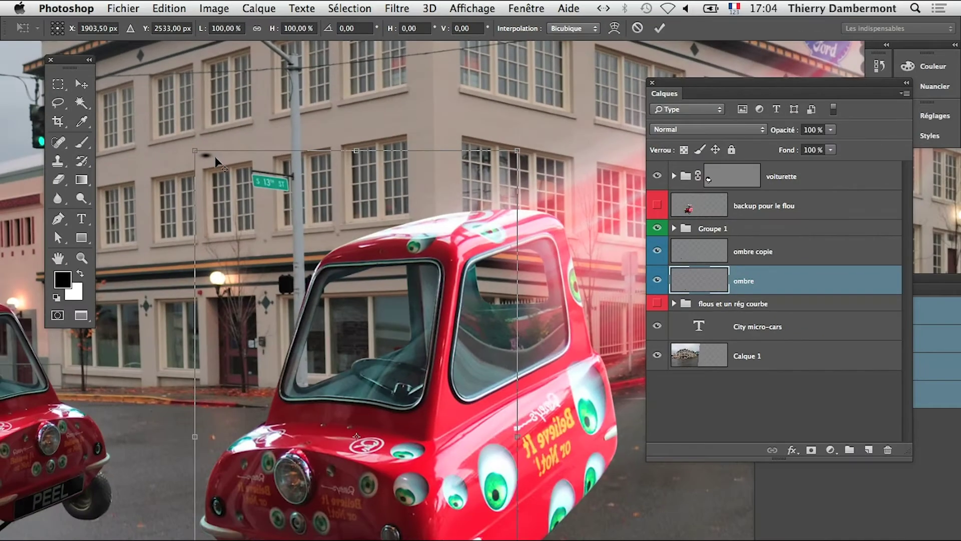
pyautogui.press('b')
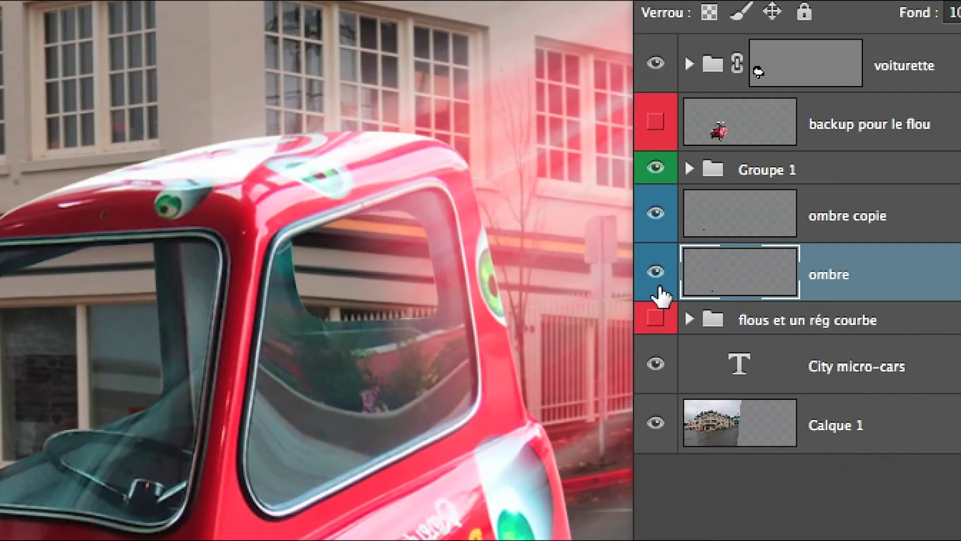
# Isolate the ombre layer and draw a freehand Lasso selection around the wheel shadow near the canvas's lower edge
pyautogui.keyDown('alt'); pyautogui.click(657, 281); pyautogui.keyUp('alt')
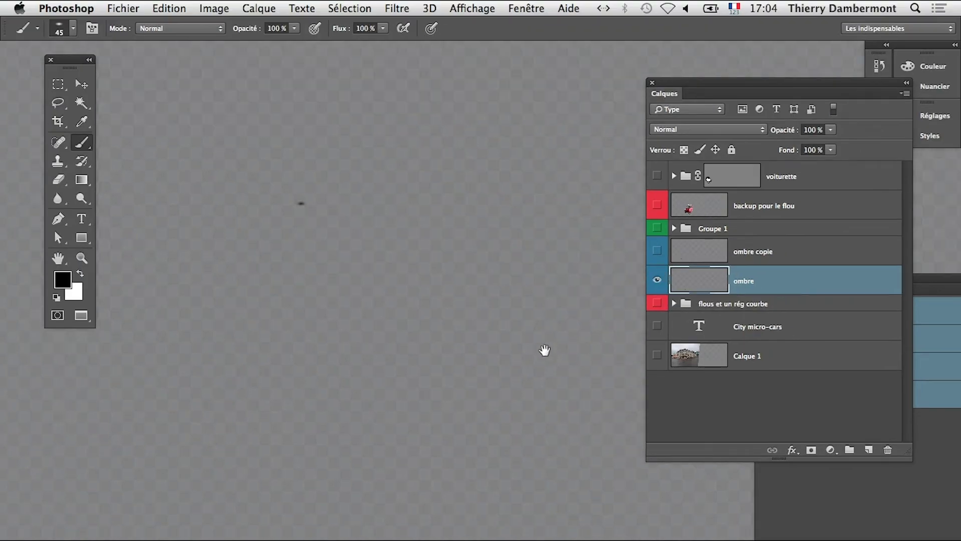
pyautogui.scroll(-5, 545, 351)
pyautogui.click(58, 103)
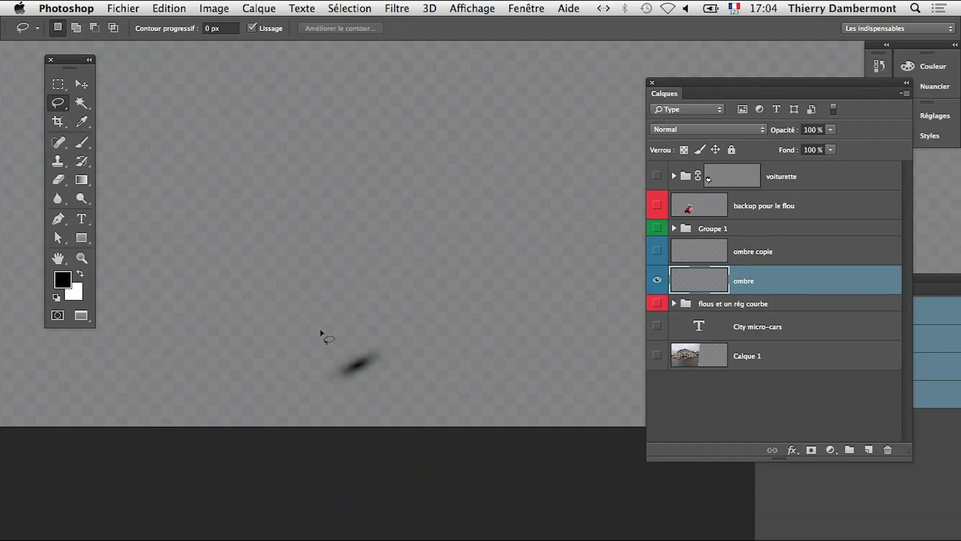
pyautogui.moveTo(434, 341); pyautogui.dragTo(294, 342)
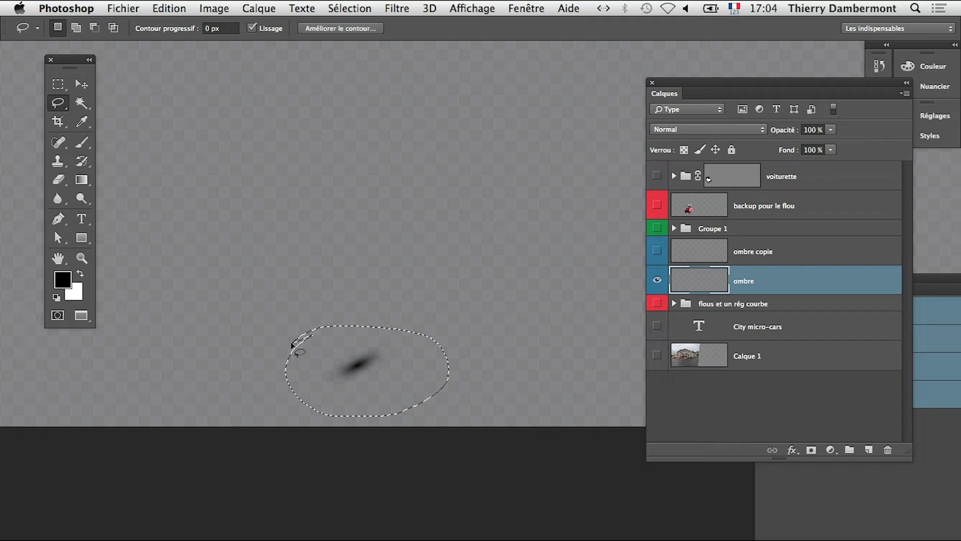
pyautogui.keyDown('alt'); pyautogui.click(371, 374); pyautogui.keyUp('alt')
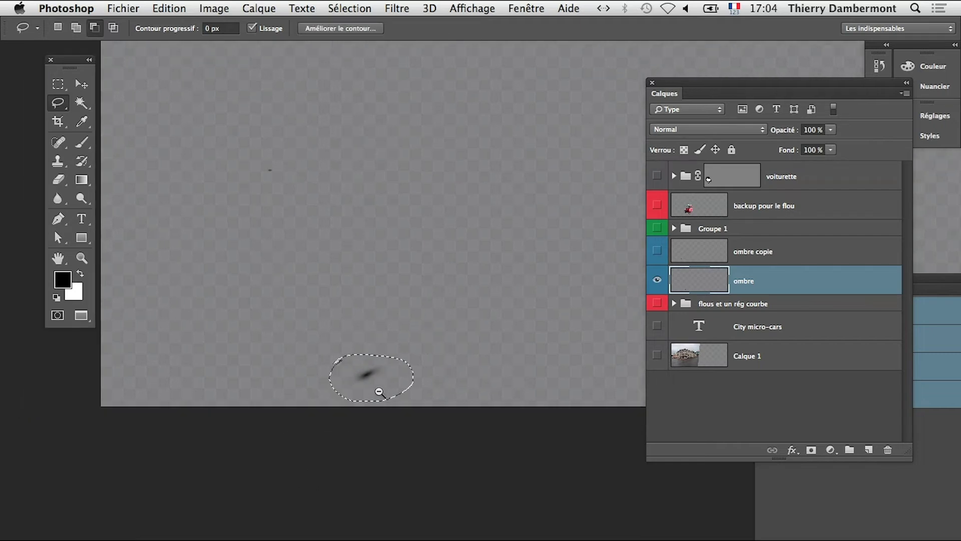
pyautogui.keyDown('alt'); pyautogui.click(377, 390); pyautogui.keyUp('alt')
# Invert the selection, delete the stray dab outside the wheel shadow, deselect, and show the other layers again
pyautogui.click(349, 8)
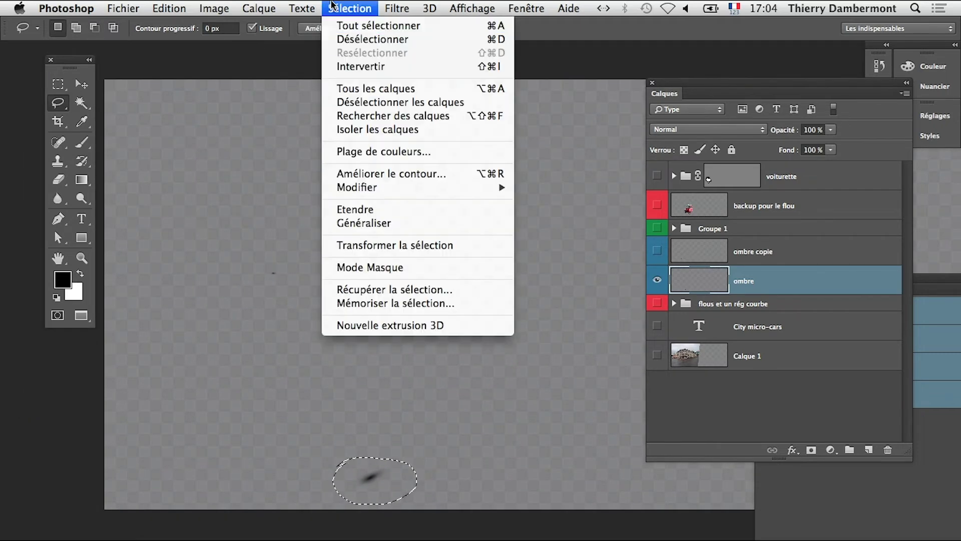
pyautogui.click(363, 63)
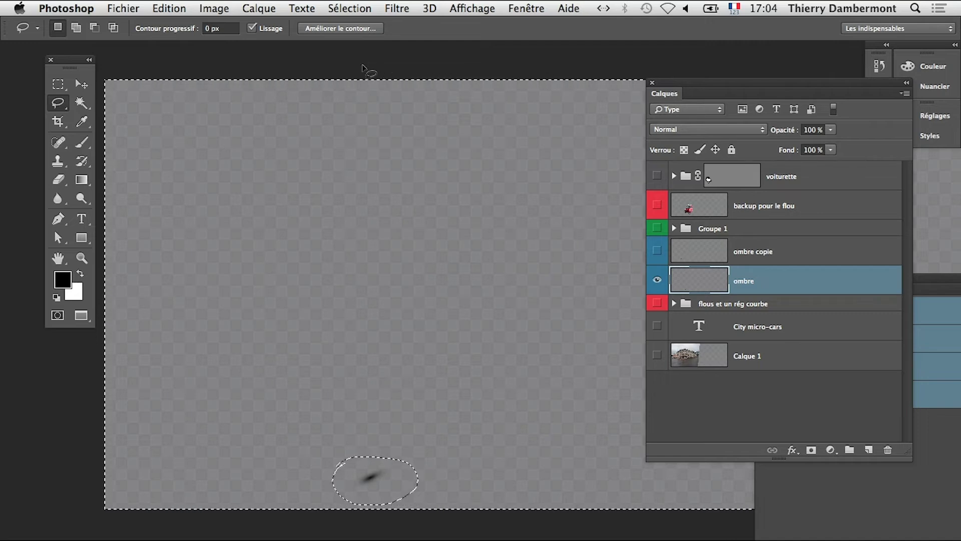
pyautogui.click(349, 8)
pyautogui.click(354, 37)
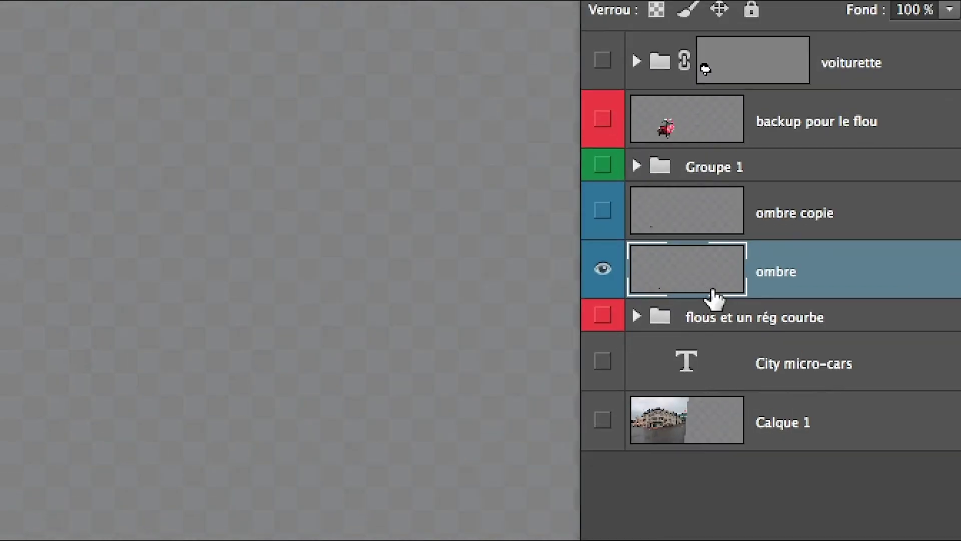
pyautogui.keyDown('alt'); pyautogui.click(666, 276); pyautogui.keyUp('alt')
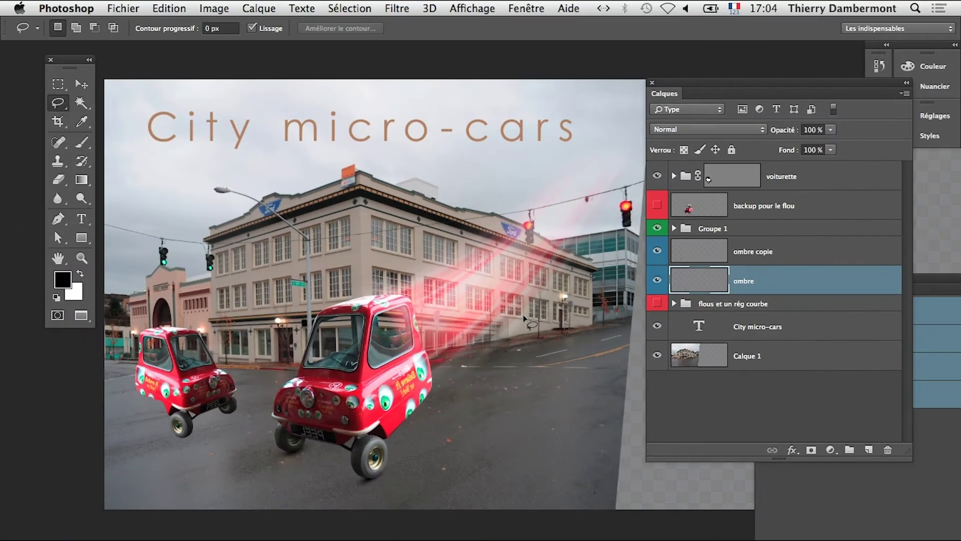
# Check the ombre layer's Free Transform bounding box around the near front wheel's shadow and close it without changes
pyautogui.press('super+t')
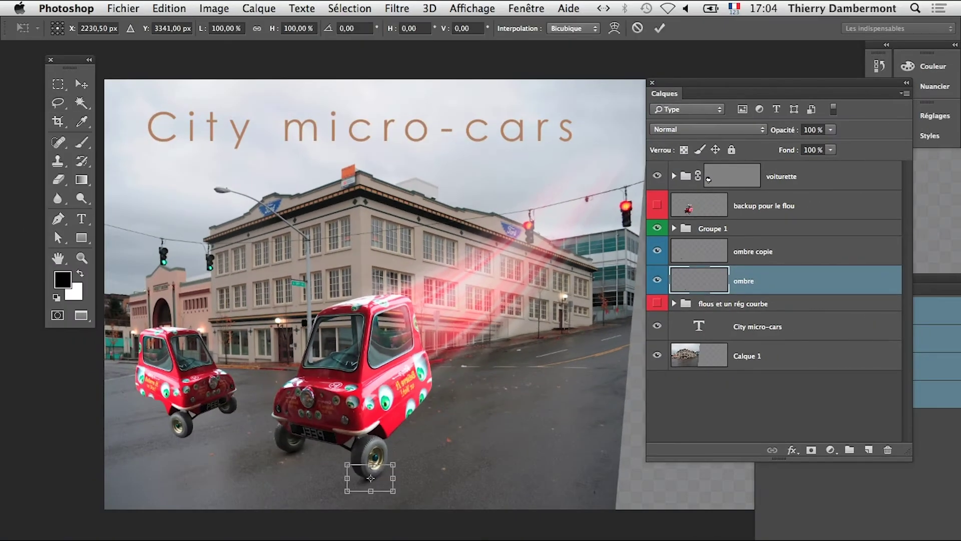
pyautogui.scroll(5, 396, 466)
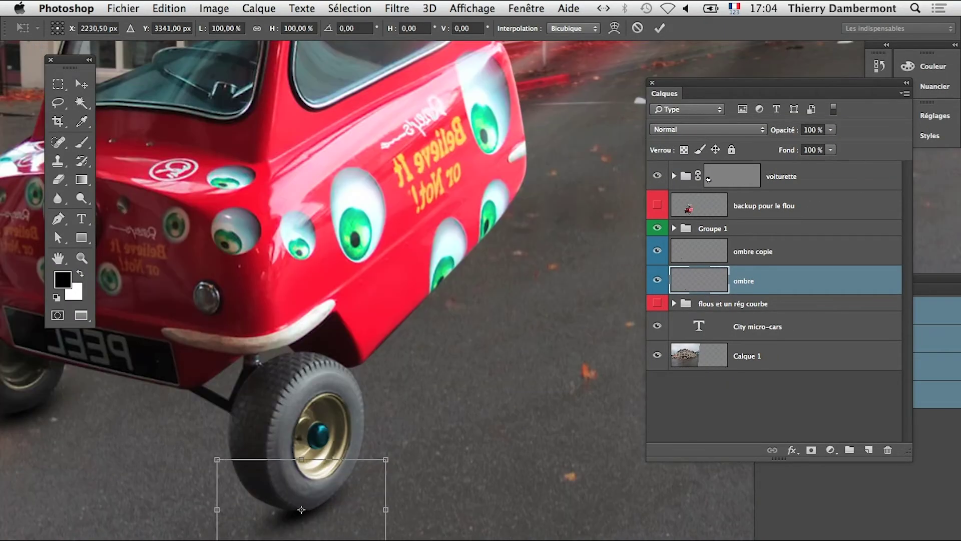
pyautogui.press('super+0')
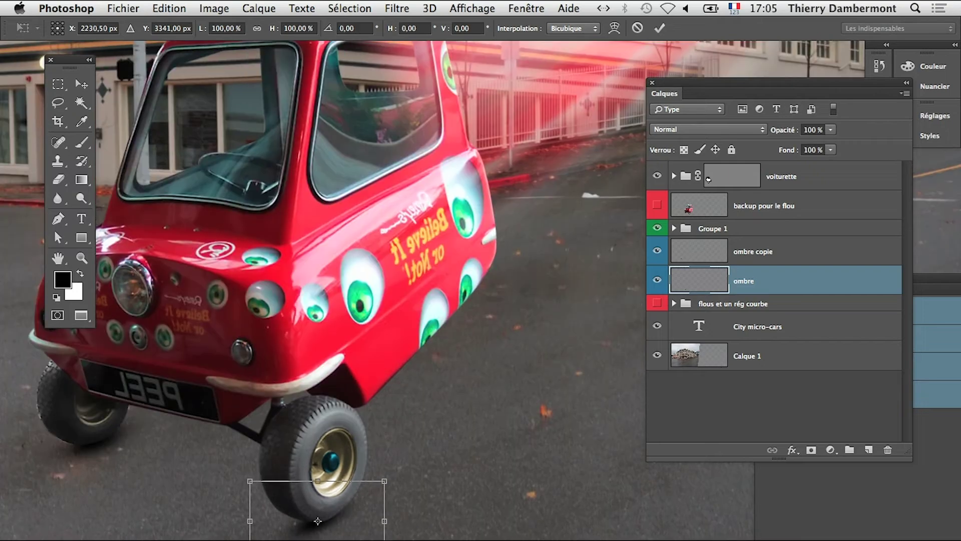
pyautogui.press('Return')
pyautogui.press('l')
pyautogui.keyDown('alt'); pyautogui.keyDown('super'); pyautogui.click(431, 480); pyautogui.keyUp('super'); pyautogui.keyUp('alt')
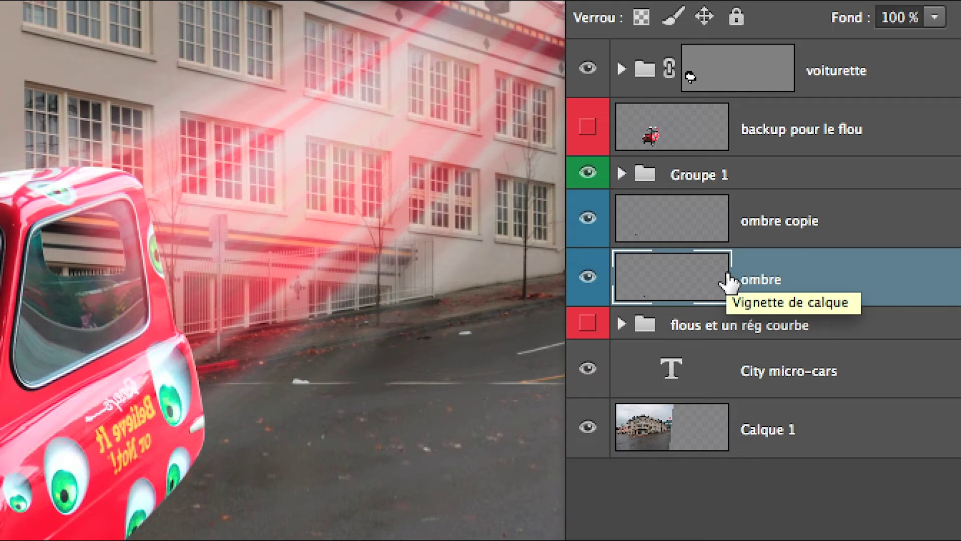
pyautogui.moveTo(726, 274); pyautogui.dragTo(728, 275)
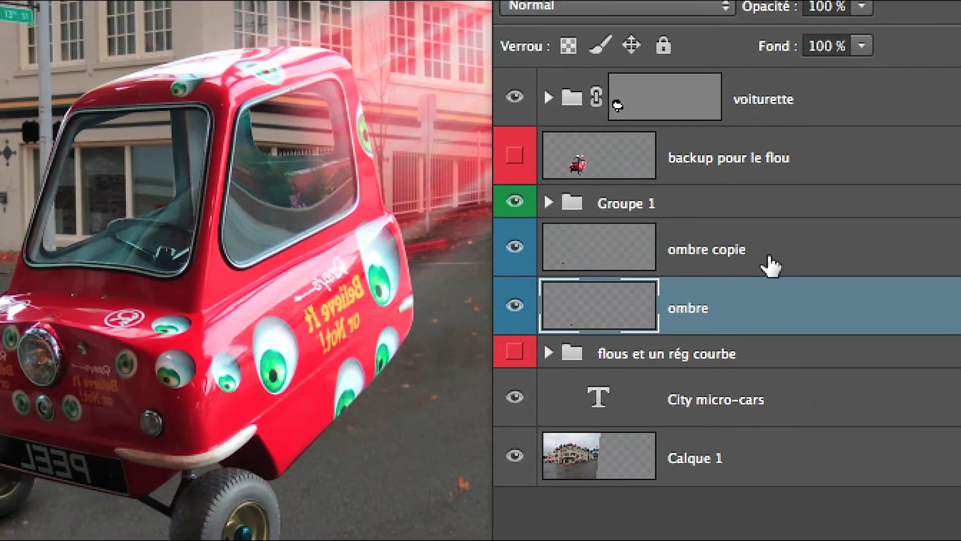
# Select the ombre and ombre copie layers together and duplicate both, placing the copies above the originals
pyautogui.keyDown('shift'); pyautogui.click(776, 250); pyautogui.keyUp('shift')
pyautogui.moveTo(801, 298); pyautogui.dragTo(960, 540)
pyautogui.moveTo(833, 373); pyautogui.dragTo(812, 428)
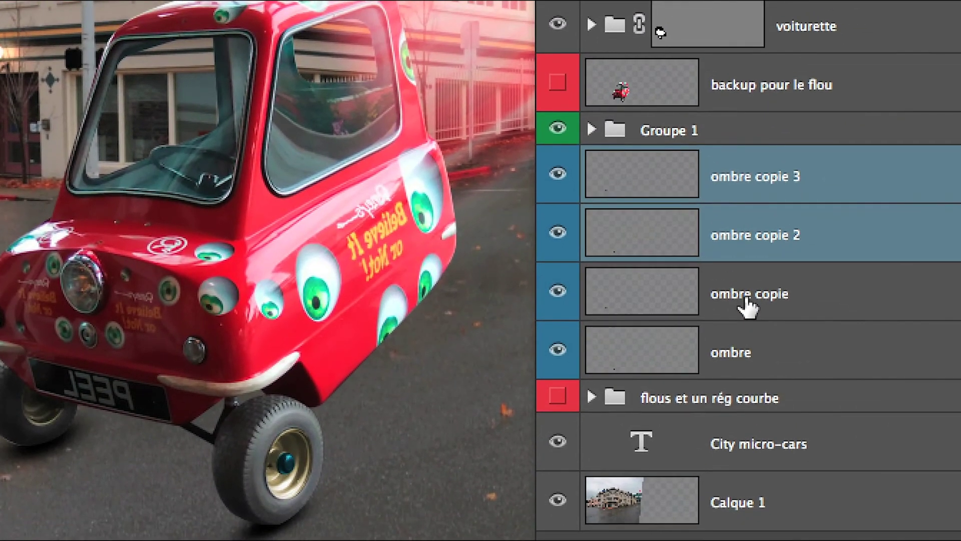
# Rename the ombre copie layer as "ombre roue droite"
pyautogui.doubleClick(753, 307)
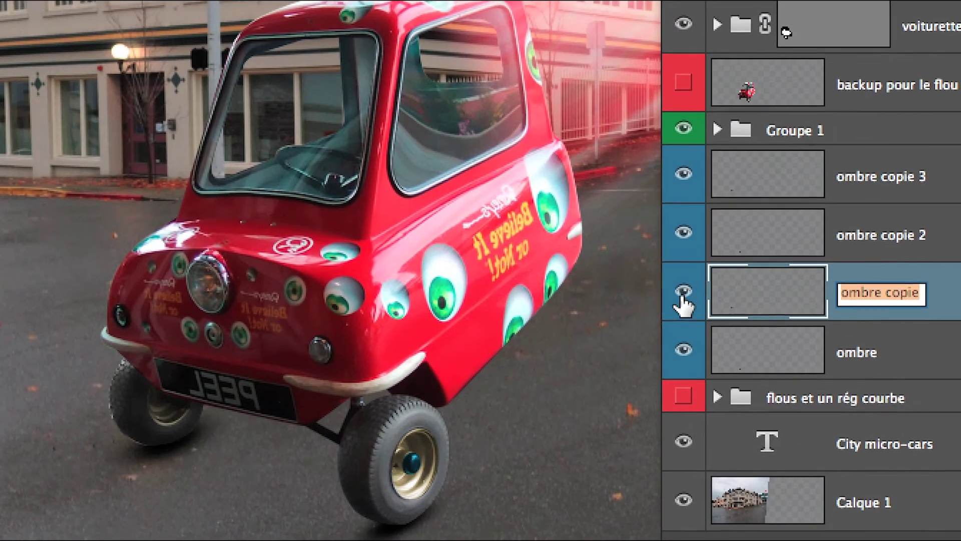
pyautogui.click(557, 291)
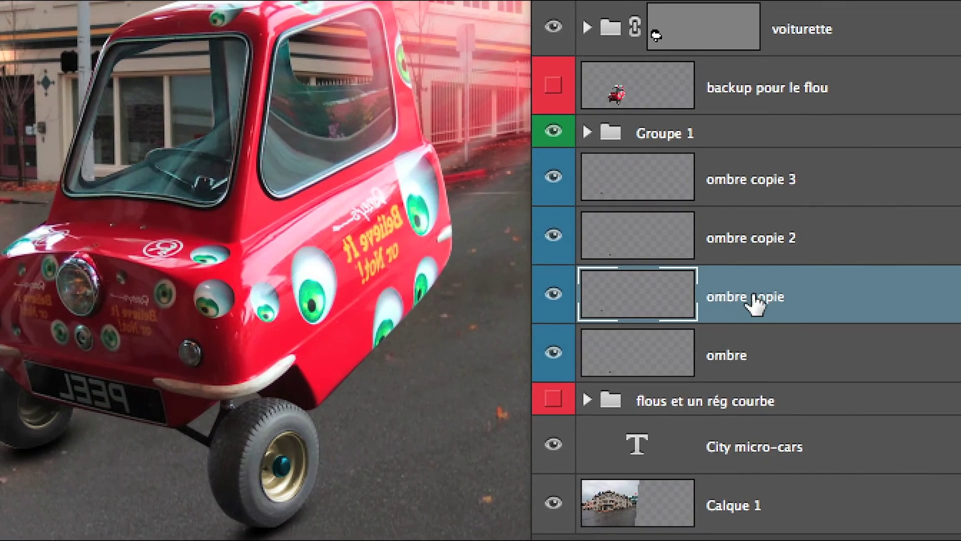
pyautogui.doubleClick(887, 301)
pyautogui.write('ombre rour droit')
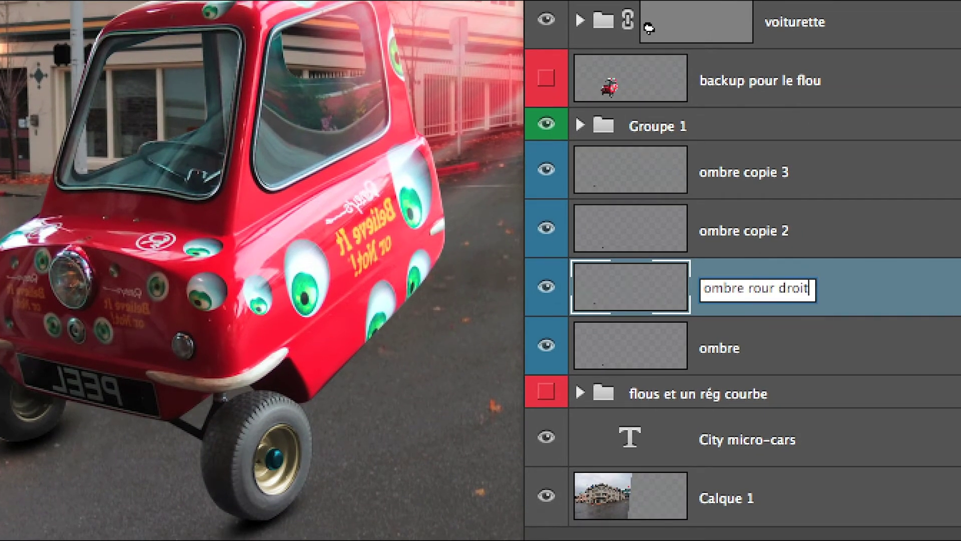
pyautogui.write('e')
pyautogui.click(778, 289)
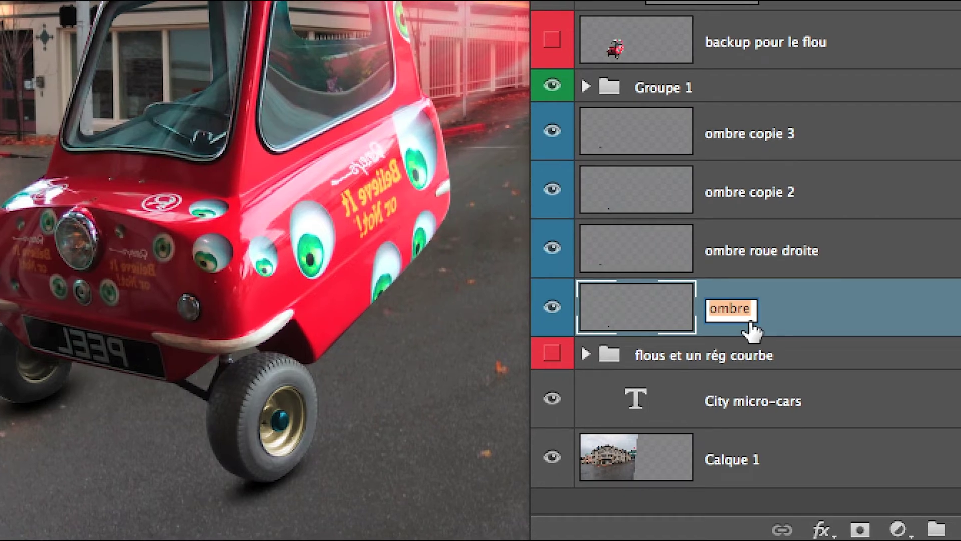
# Rename the original ombre layer as "ombre roue gauche"
pyautogui.write('ombre')
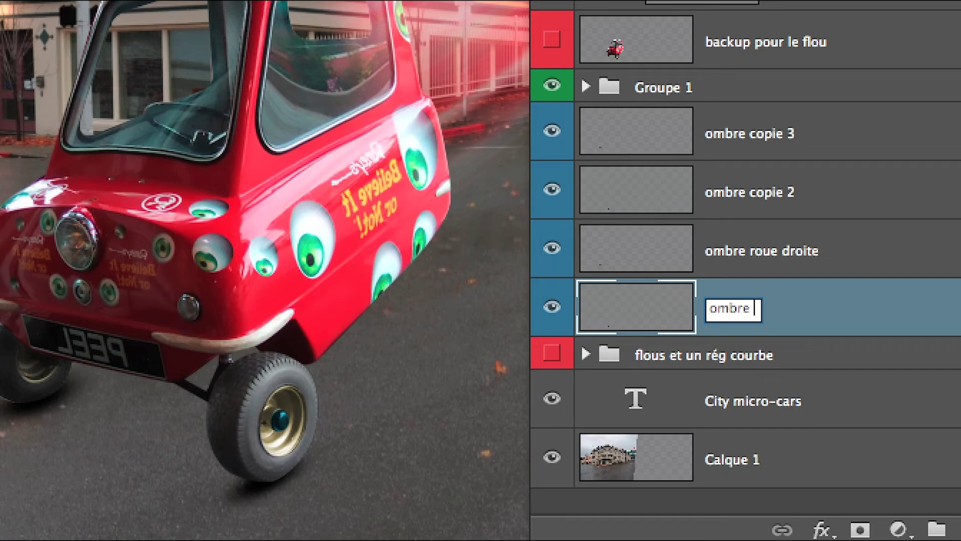
pyautogui.write(' roue ')
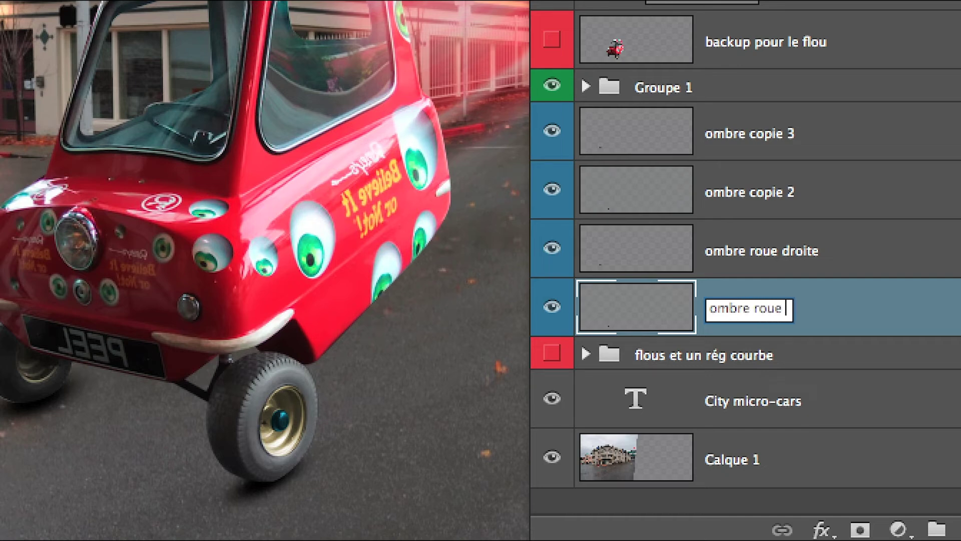
pyautogui.write('gauche')
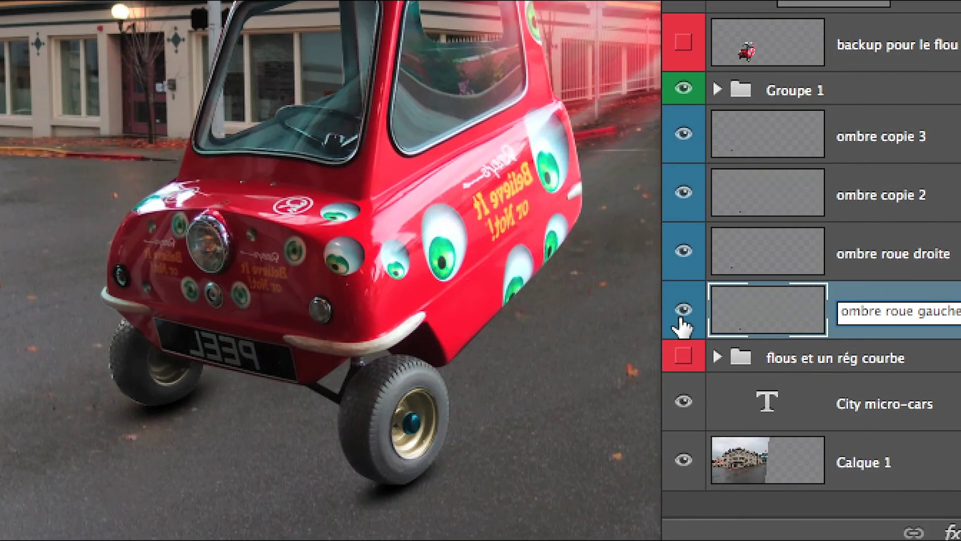
pyautogui.press('Return')
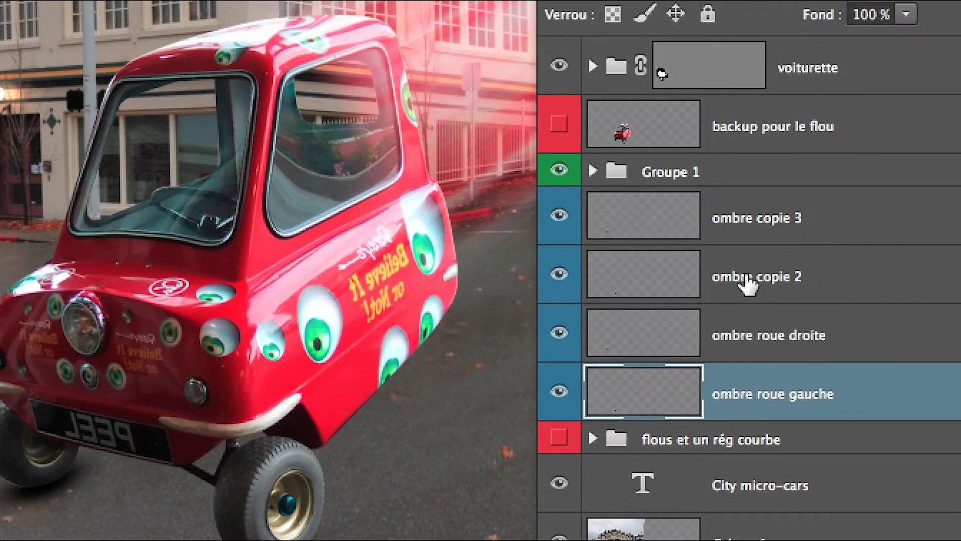
# Rename the ombre copie 2 layer as "pénombre roue gauche", reusing the name of the ombre roue gauche layer
pyautogui.click(876, 196)
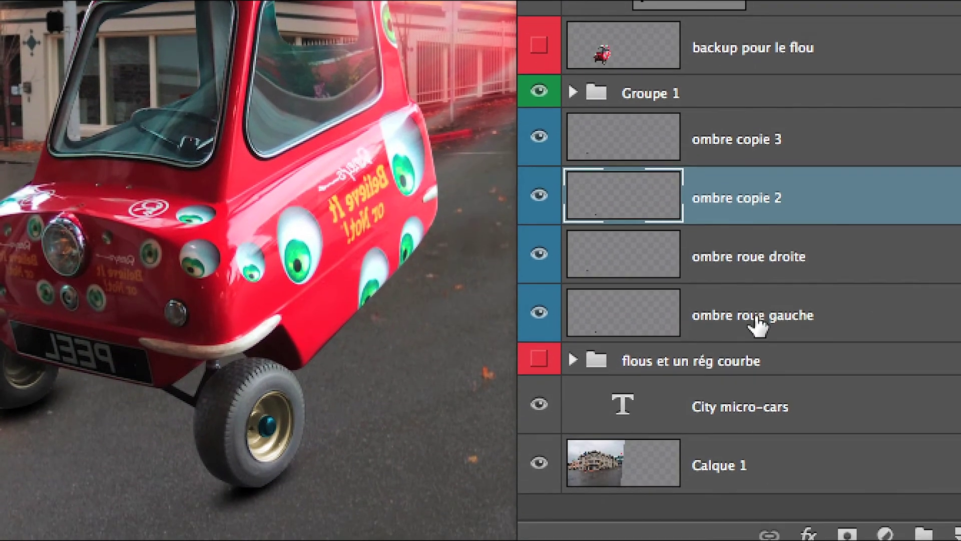
pyautogui.doubleClick(754, 353)
pyautogui.hotkey('ctrl', 'c')
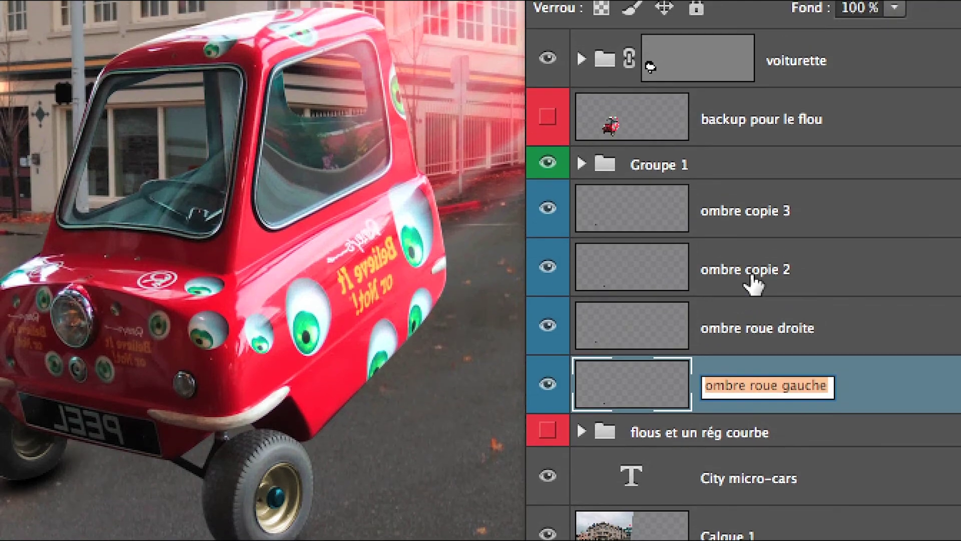
pyautogui.doubleClick(711, 273)
pyautogui.hotkey('ctrl', 'v')
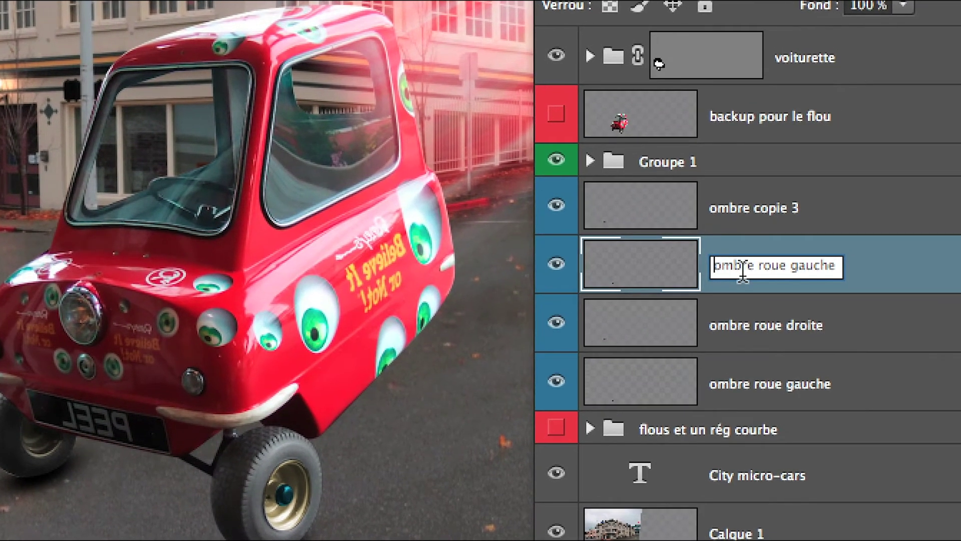
pyautogui.write('pe')
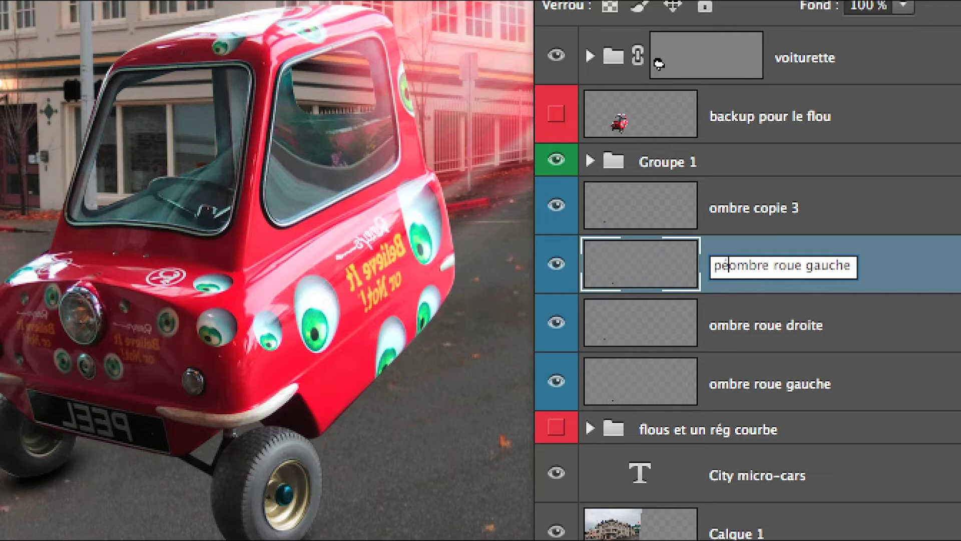
pyautogui.write('n')
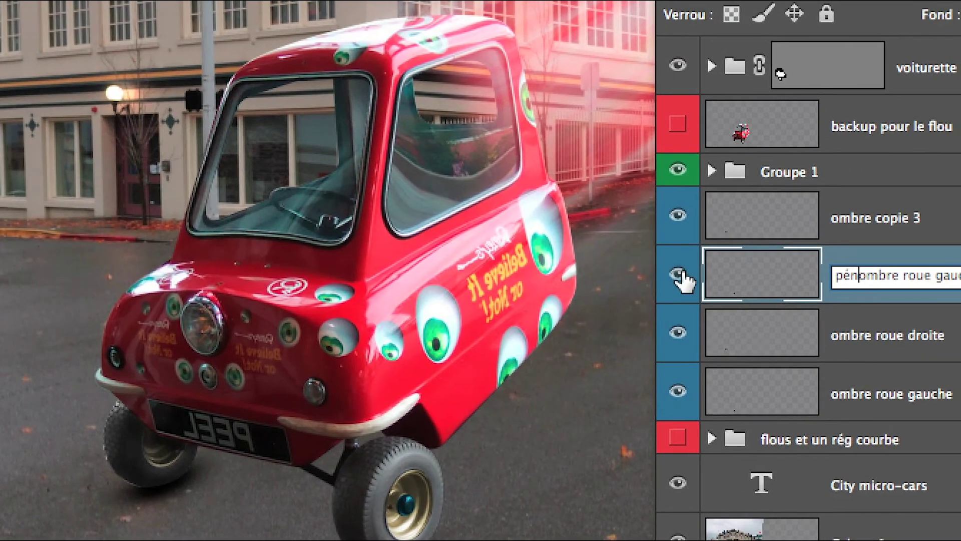
pyautogui.press('Return')
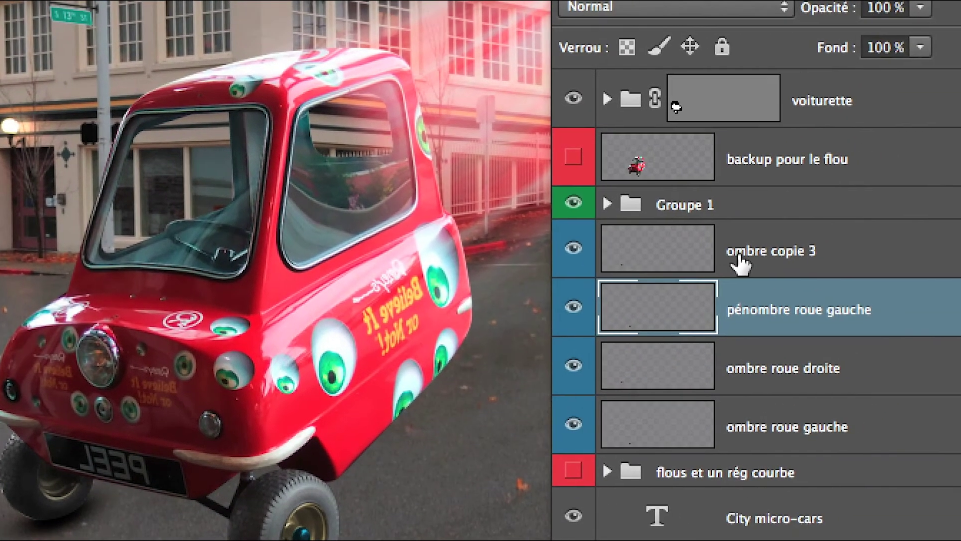
# Rename the ombre copie 3 layer as "pénombre roue droite", reusing the name of the ombre roue droite layer
pyautogui.click(740, 264)
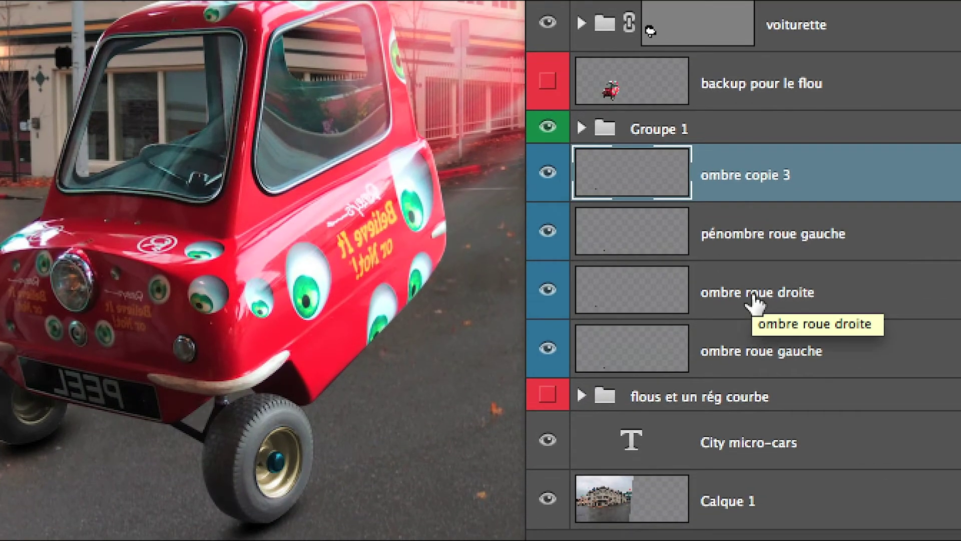
pyautogui.doubleClick(778, 371)
pyautogui.hotkey('ctrl', 'c')
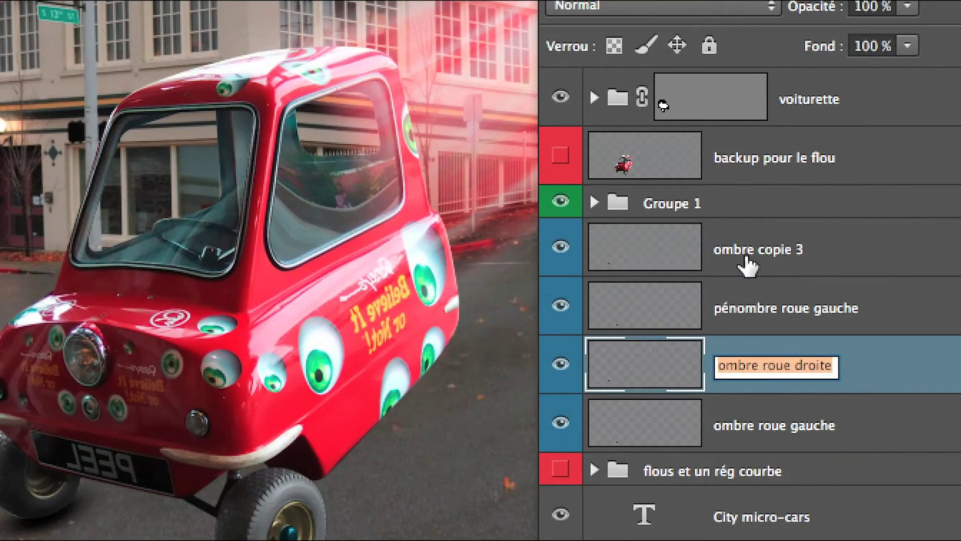
pyautogui.doubleClick(722, 184)
pyautogui.hotkey('ctrl', 'v')
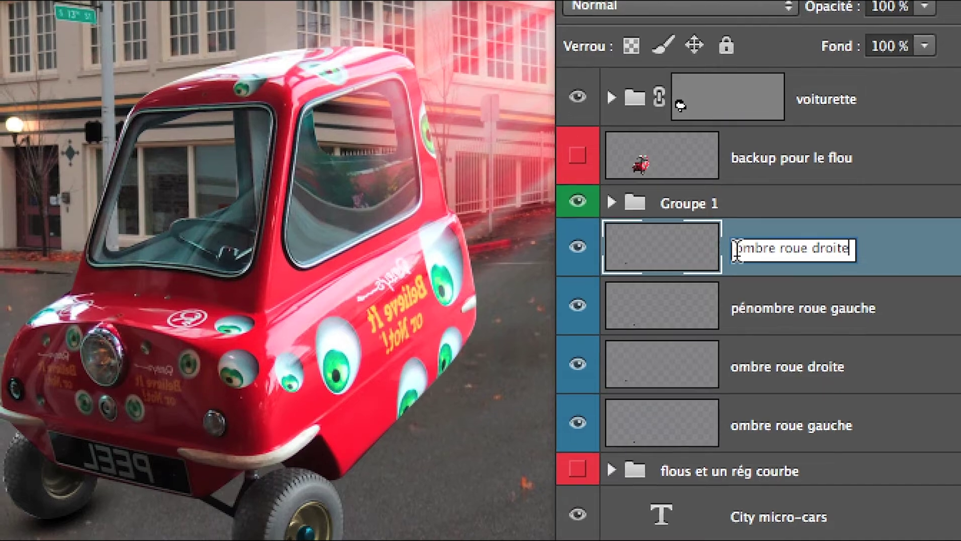
pyautogui.click(739, 248)
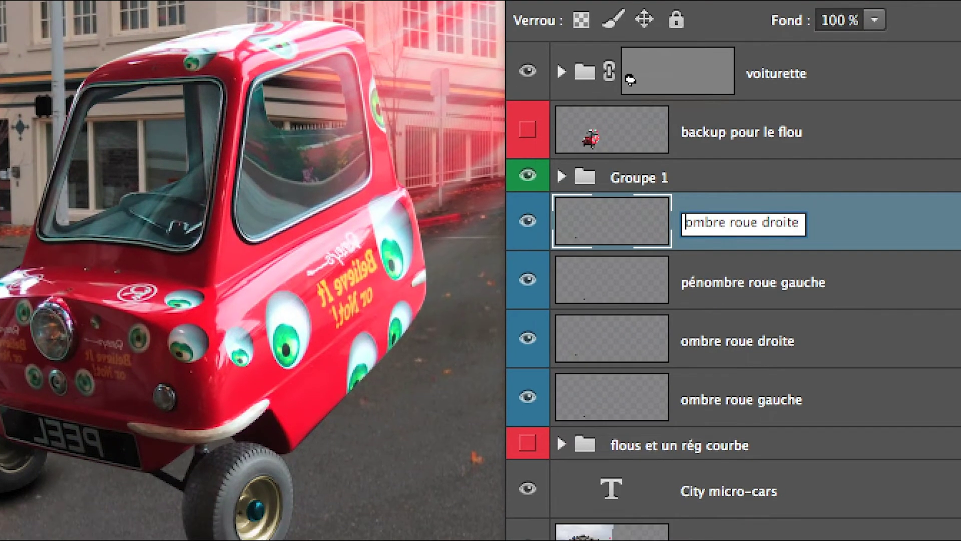
pyautogui.write('pén')
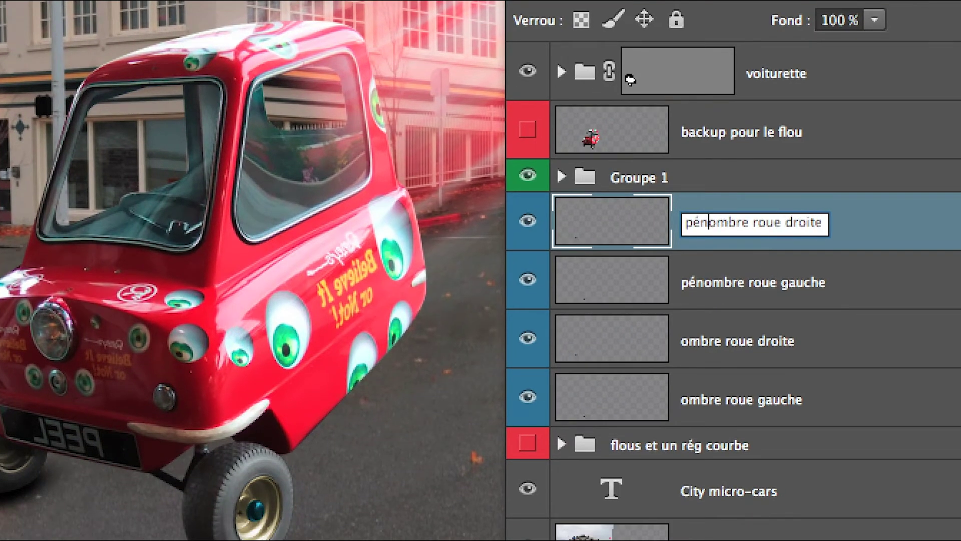
pyautogui.press('Return')
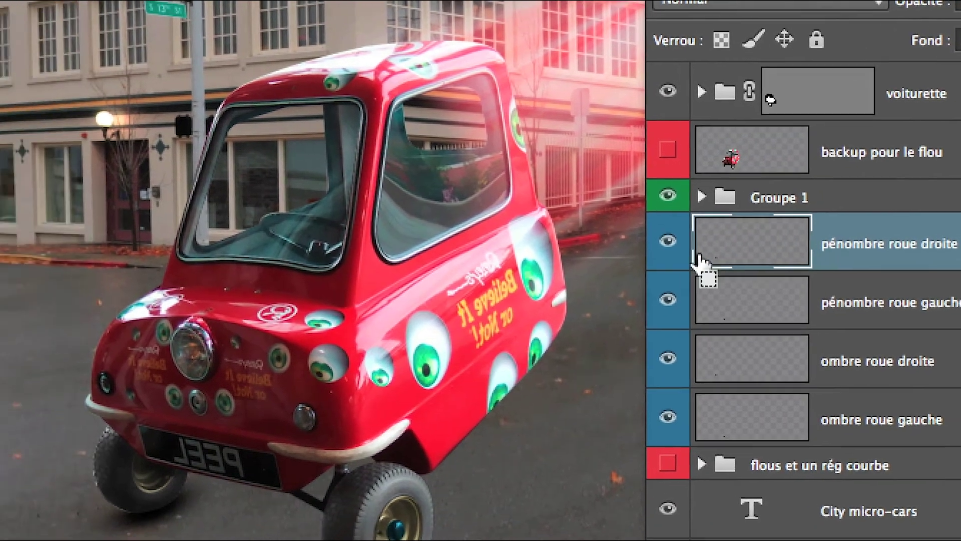
# Enlarge the pénombre roue droite shadow with Free Transform around the far front wheel and apply the transformation
pyautogui.press('super+t')
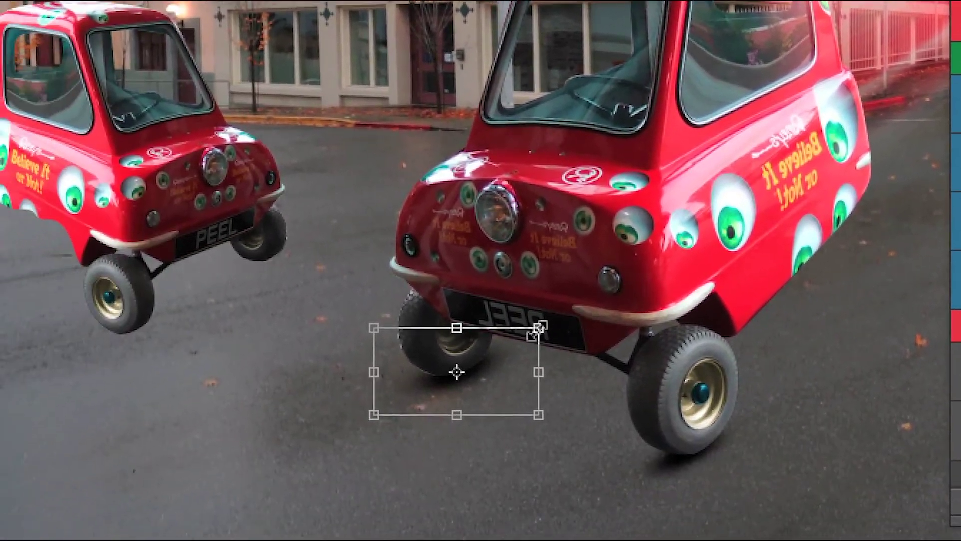
pyautogui.moveTo(320, 457); pyautogui.dragTo(445, 415)
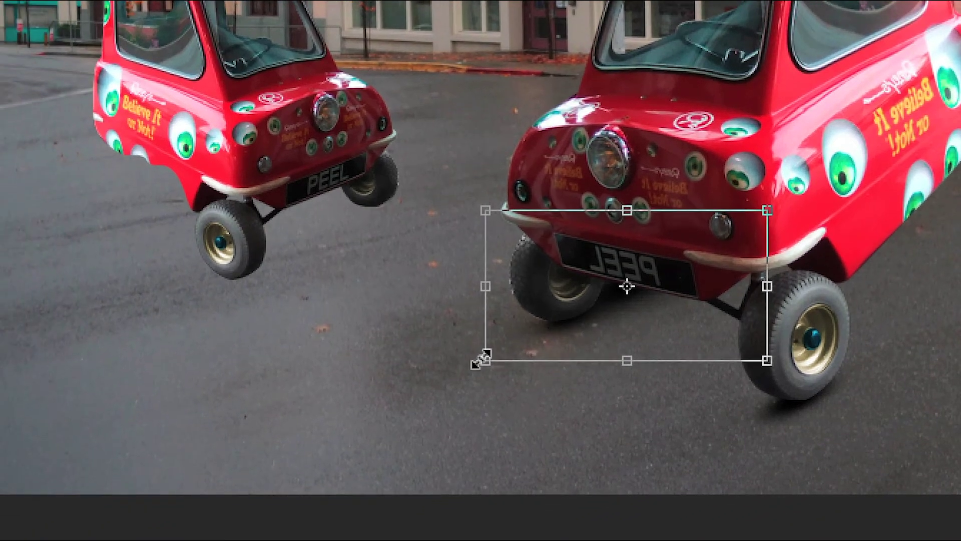
pyautogui.moveTo(294, 442); pyautogui.dragTo(198, 521)
pyautogui.moveTo(450, 387); pyautogui.dragTo(441, 393)
pyautogui.press('Return')
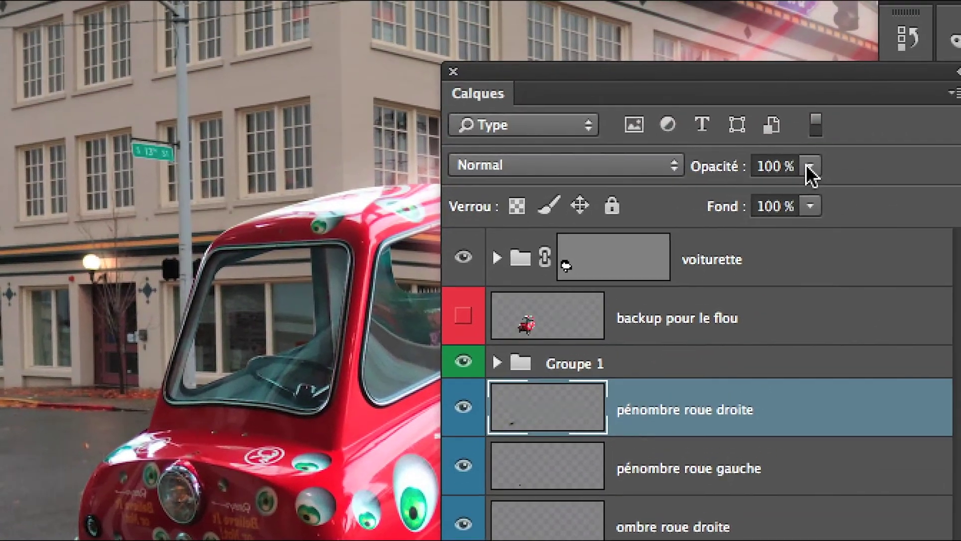
# Lower the pénombre roue droite layer's opacity to 56% and reposition its shadow beside the far front wheel with the Move tool
pyautogui.click(894, 38)
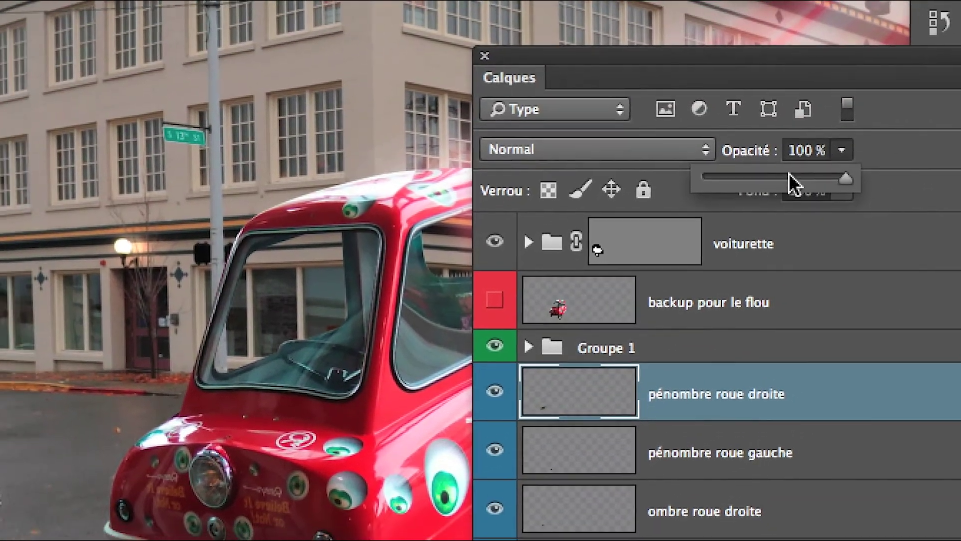
pyautogui.click(836, 64)
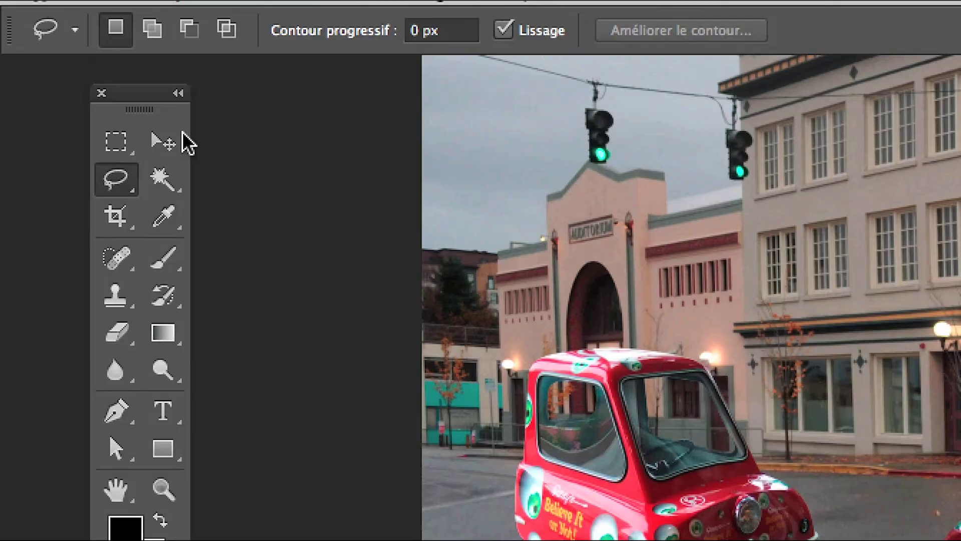
pyautogui.click(164, 142)
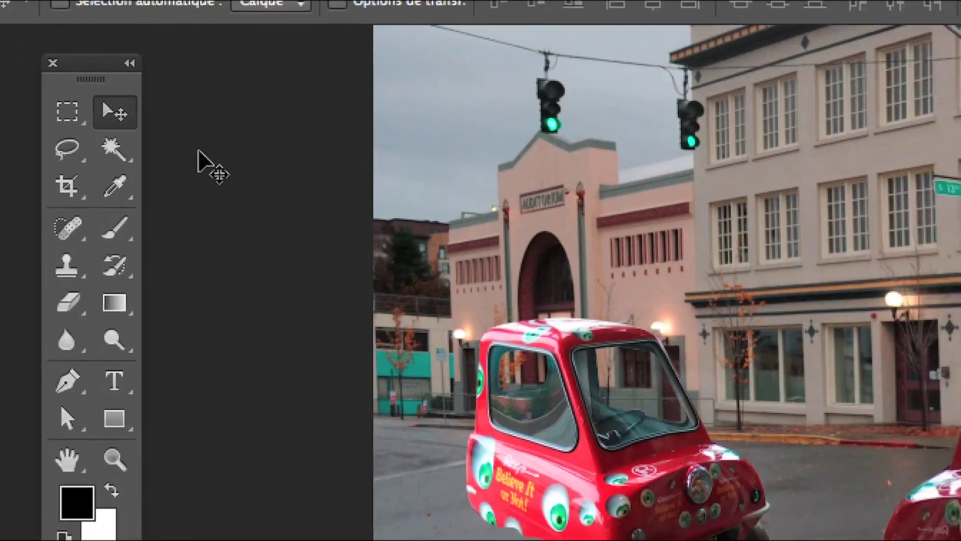
pyautogui.moveTo(450, 338); pyautogui.dragTo(488, 351)
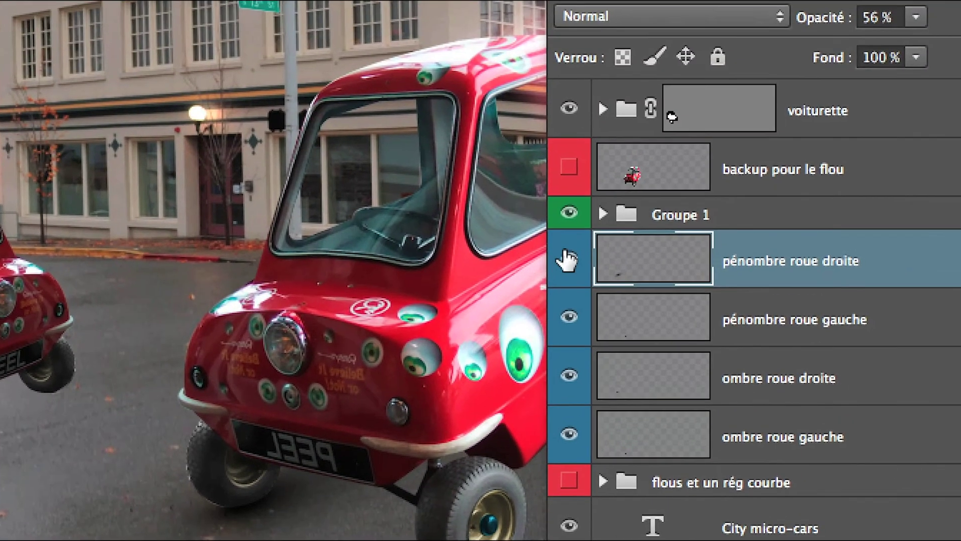
# Toggle the pénombre roue droite layer off and on to compare the wheel's shadow with and without it
pyautogui.click(738, 86)
pyautogui.click(567, 258)
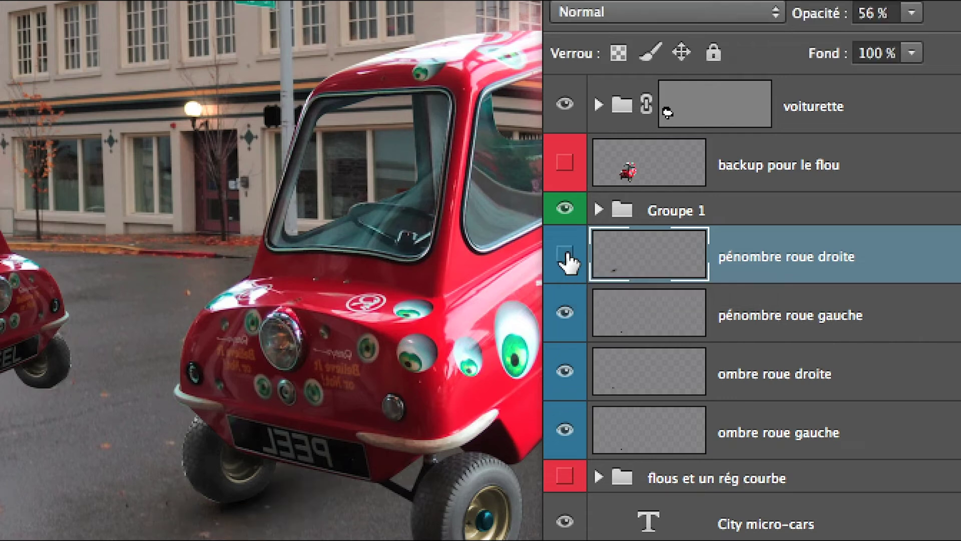
pyautogui.click(567, 259)
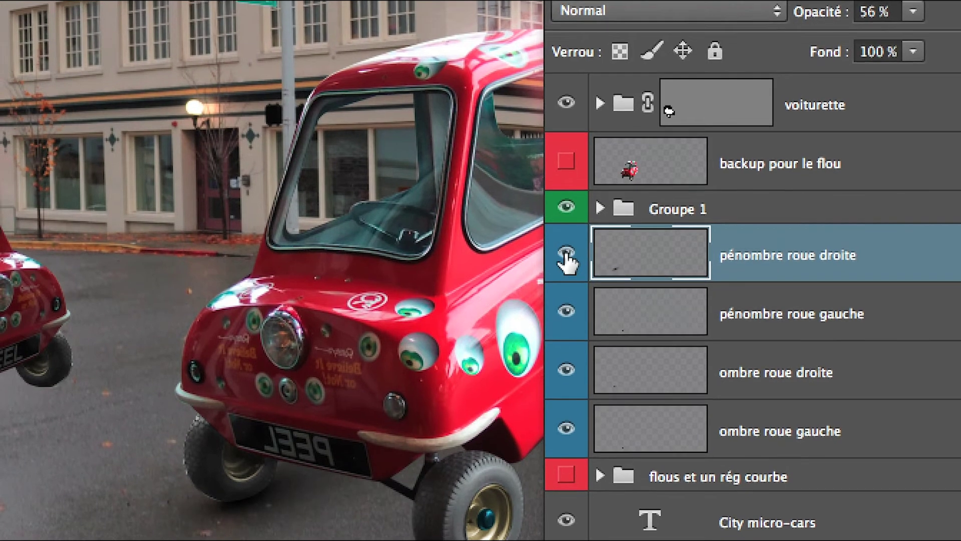
pyautogui.click(566, 252)
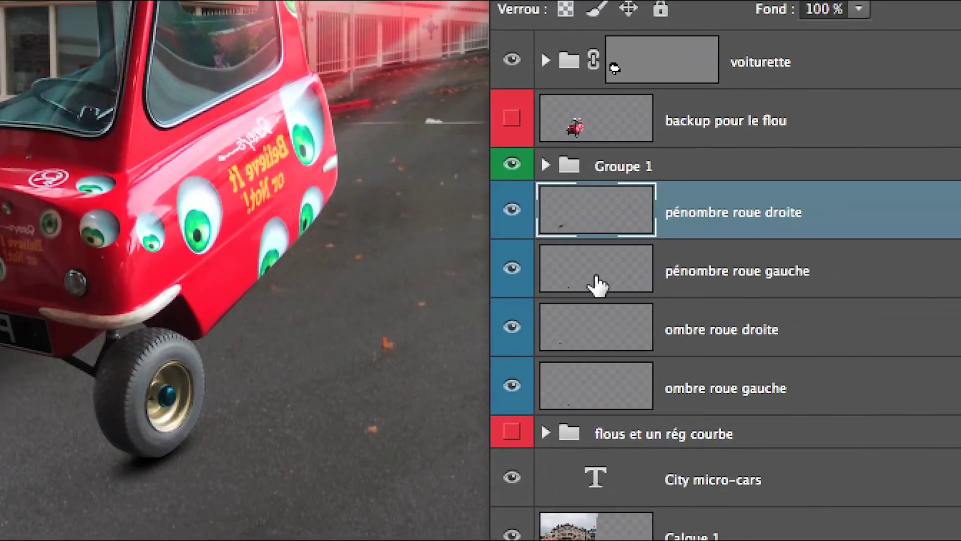
# Enlarge the pénombre roue gauche shadow to about 8.29 × 4.90 cm beside the near front wheel and reduce its layer opacity
pyautogui.click(874, 273)
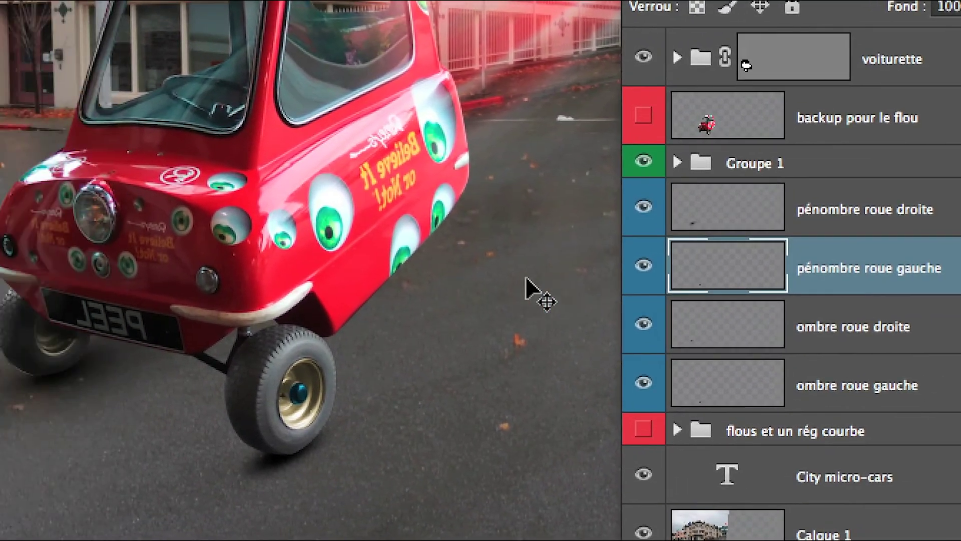
pyautogui.hotkey('ctrl', 't')
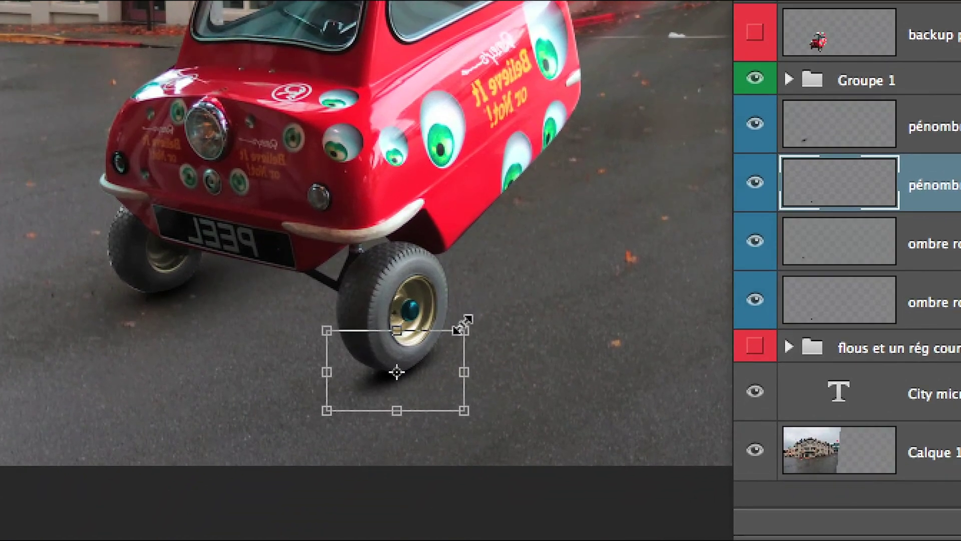
pyautogui.moveTo(463, 325); pyautogui.dragTo(678, 202)
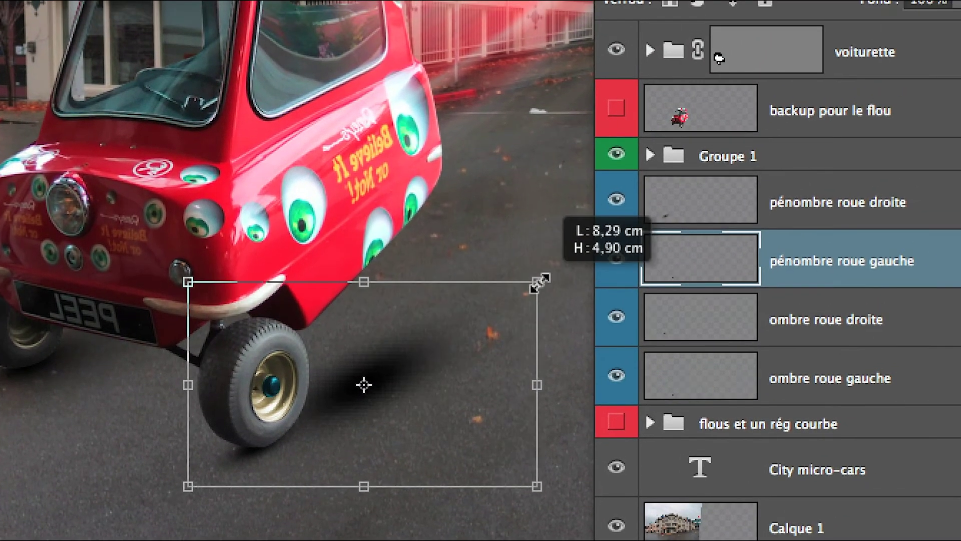
pyautogui.moveTo(540, 281); pyautogui.dragTo(540, 280)
pyautogui.press('Return')
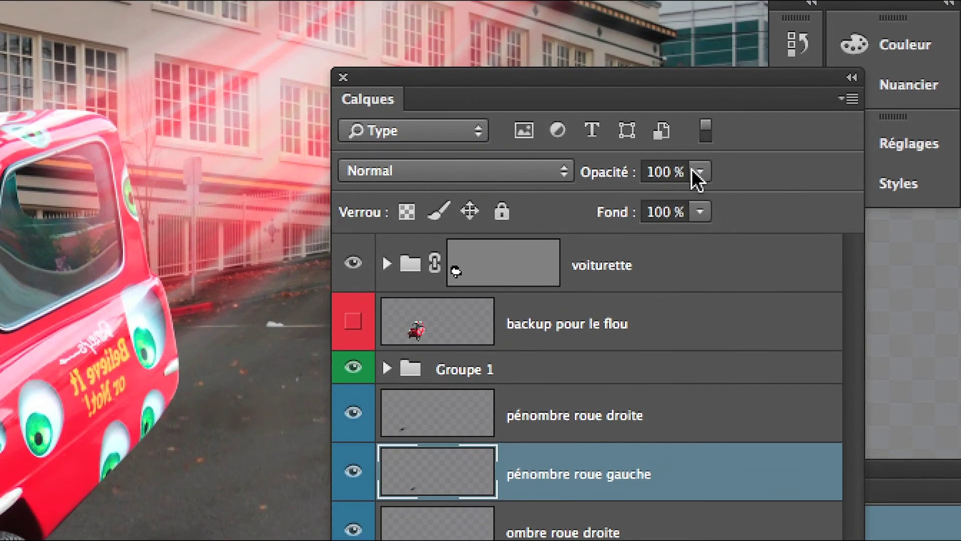
pyautogui.click(700, 183)
pyautogui.click(626, 211)
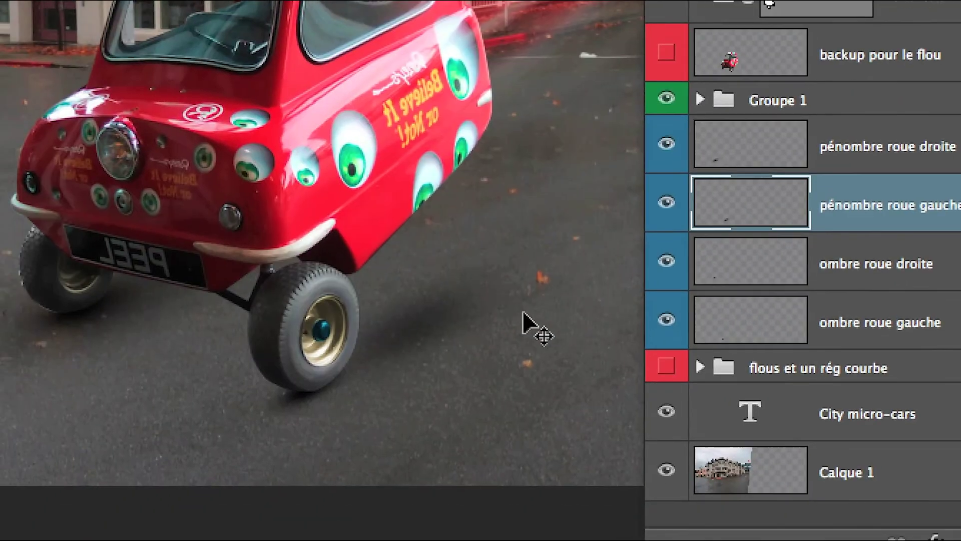
# Reposition the pénombre roue gauche shadow beside the near front wheel and toggle its layer off and on to compare
pyautogui.moveTo(530, 329); pyautogui.dragTo(449, 346)
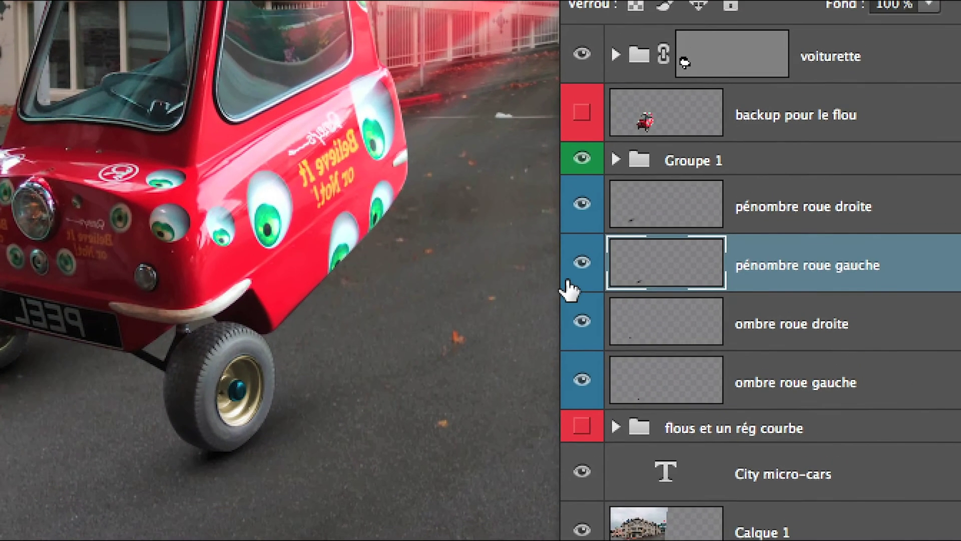
pyautogui.click(767, 144)
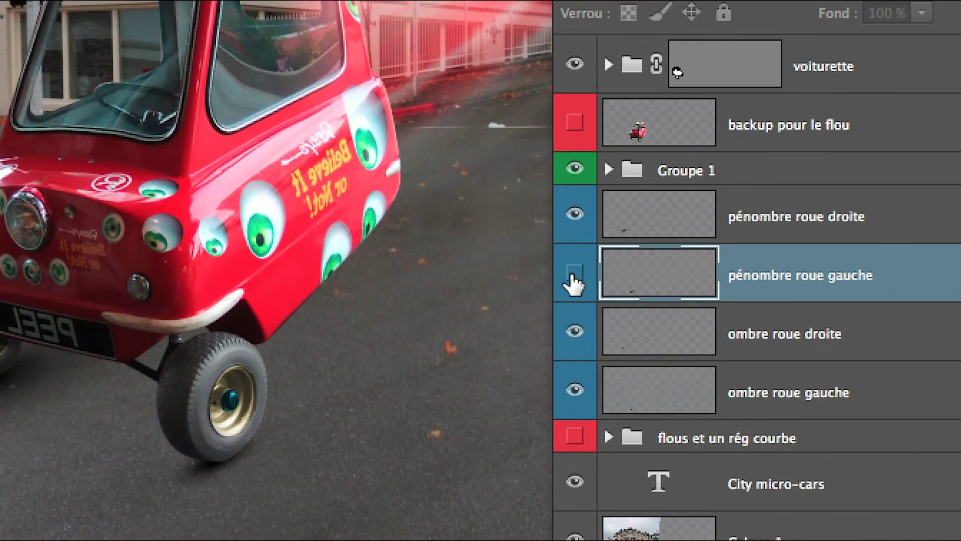
pyautogui.click(574, 281)
pyautogui.click(574, 280)
pyautogui.click(574, 280)
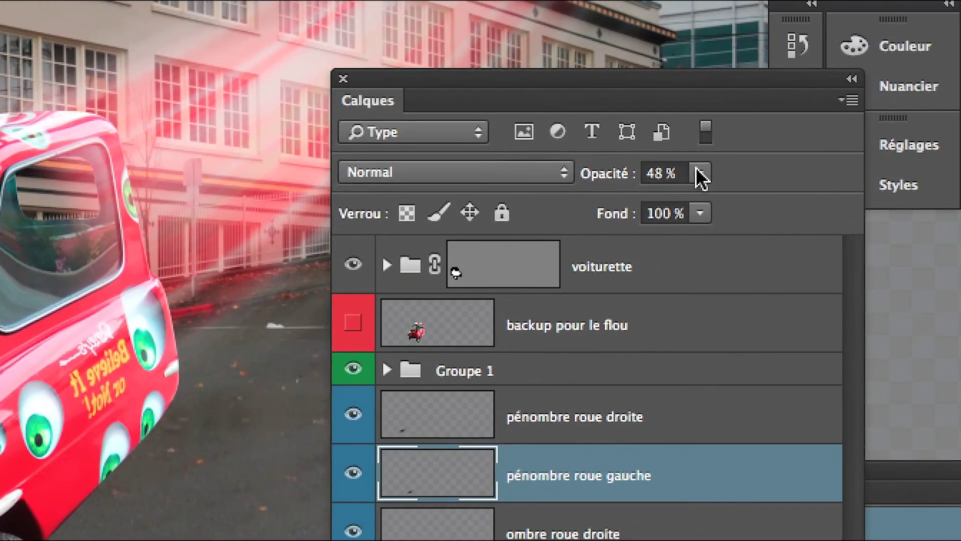
# Raise the pénombre roue gauche layer's opacity to 60%, enlarge its shadow with Free Transform, and shift it closer beneath the near front wheel
pyautogui.click(699, 157)
pyautogui.moveTo(699, 183); pyautogui.dragTo(720, 181)
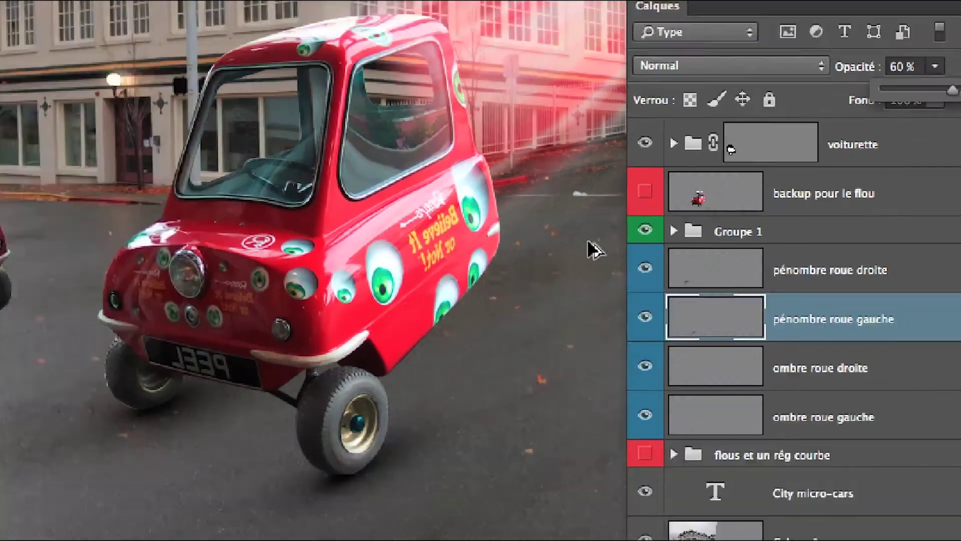
pyautogui.press('super+t')
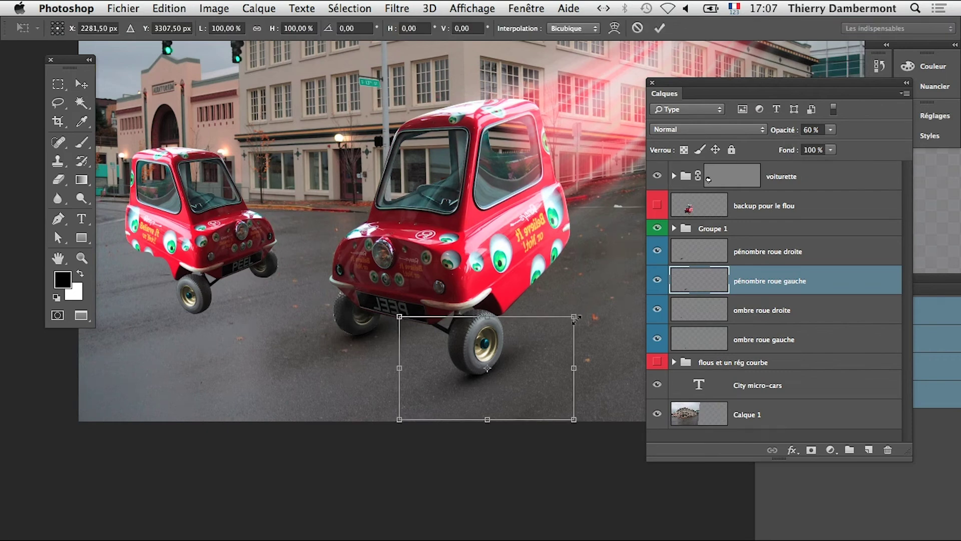
pyautogui.moveTo(575, 317); pyautogui.dragTo(608, 290)
pyautogui.moveTo(556, 345); pyautogui.dragTo(534, 360)
pyautogui.press('Return')
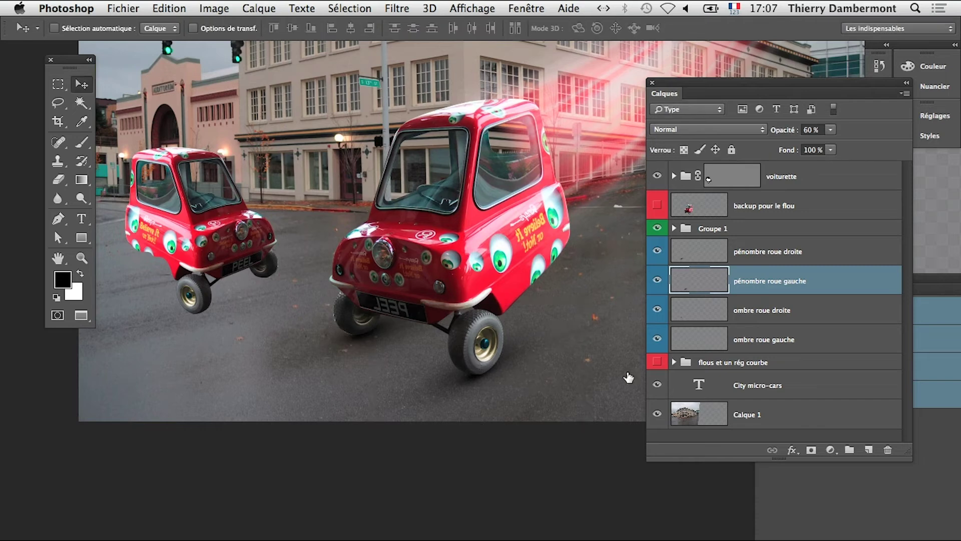
# Check the pénombre roue droite shadow by toggling its visibility and lower that layer's opacity to 40%
pyautogui.click(657, 250)
pyautogui.click(658, 250)
pyautogui.click(699, 252)
pyautogui.click(829, 129)
pyautogui.moveTo(823, 137); pyautogui.dragTo(821, 142)
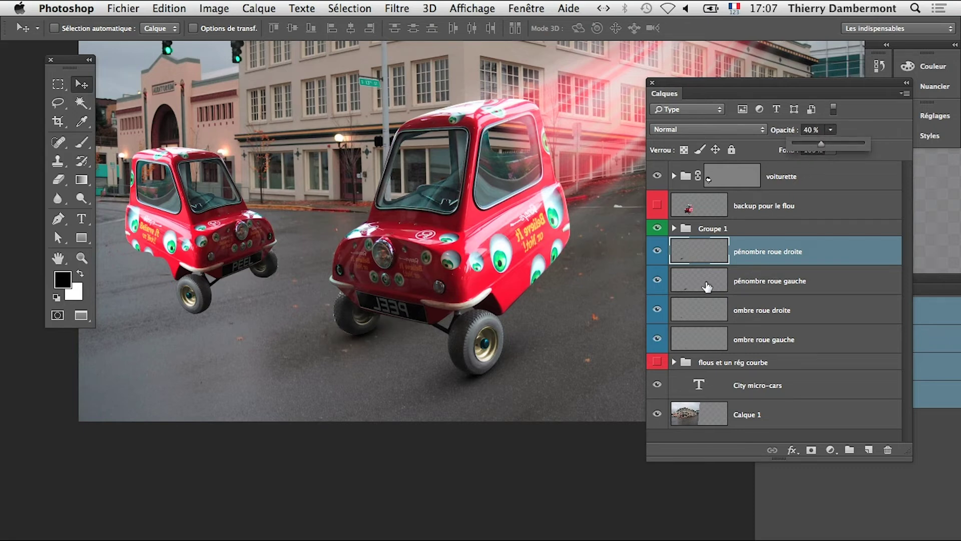
# Nudge the ombre roue droite shadow under the far front wheel and shrink it slightly with Free Transform, applying the transformation
pyautogui.click(657, 309)
pyautogui.click(657, 309)
pyautogui.scroll(2, 367, 349)
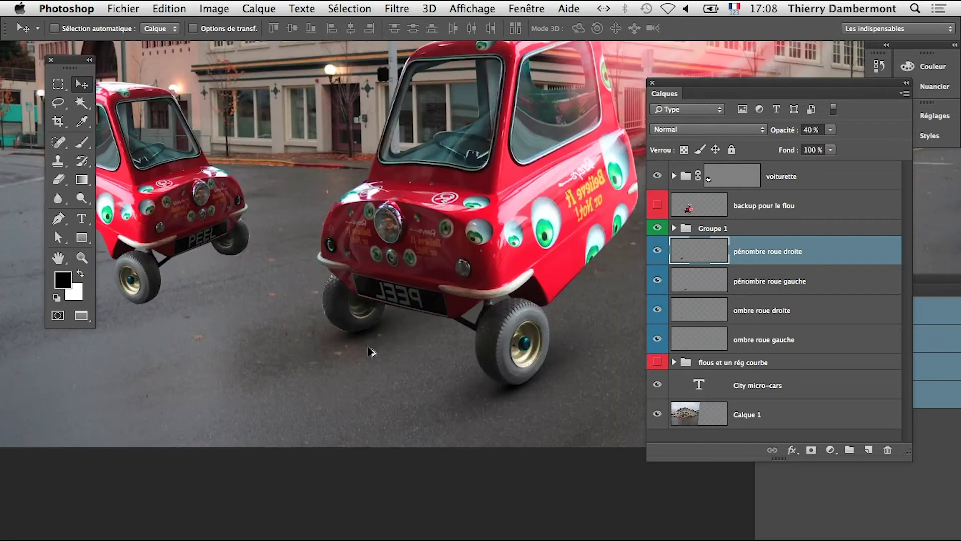
pyautogui.click(713, 314)
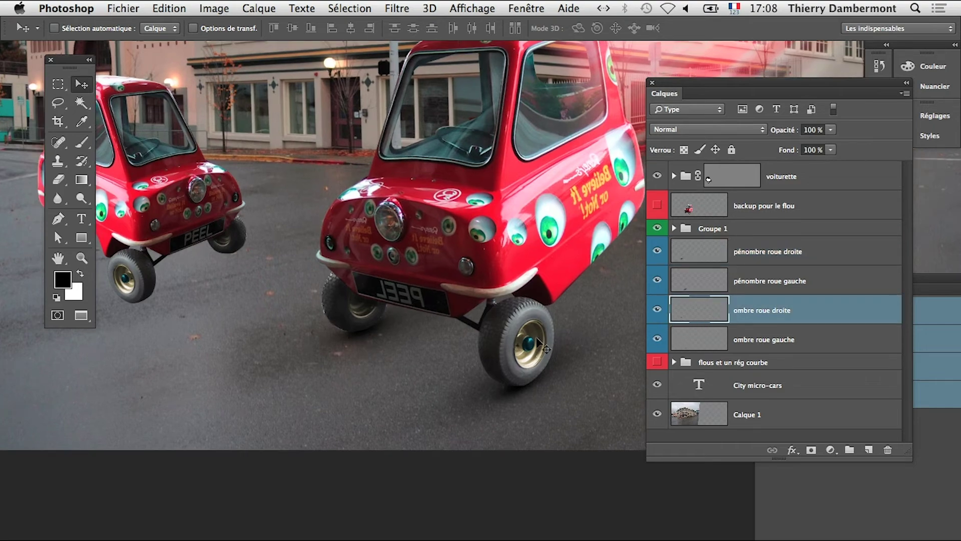
pyautogui.moveTo(410, 346); pyautogui.dragTo(409, 349)
pyautogui.hotkey('ctrl', 't')
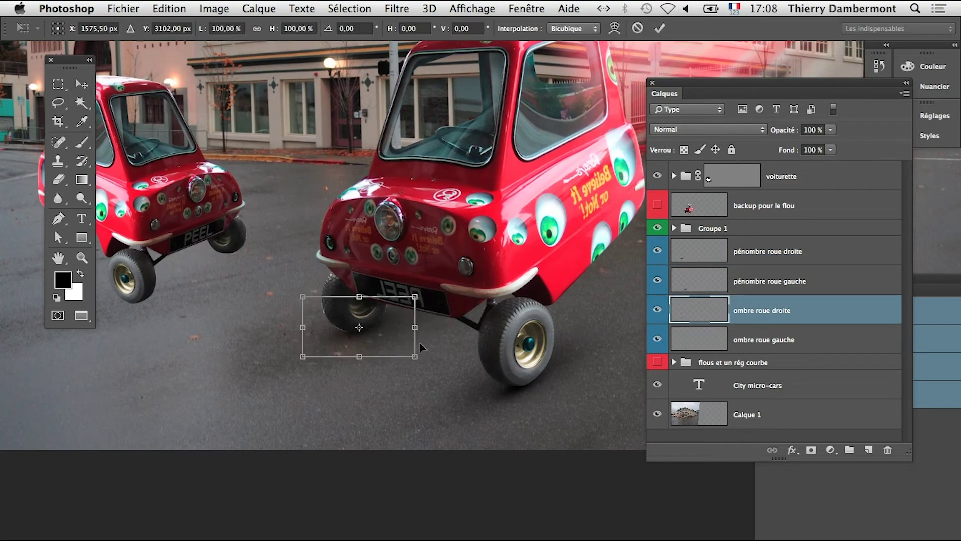
pyautogui.scroll(1, 373, 333)
pyautogui.moveTo(280, 366); pyautogui.dragTo(298, 356)
pyautogui.press('Return')
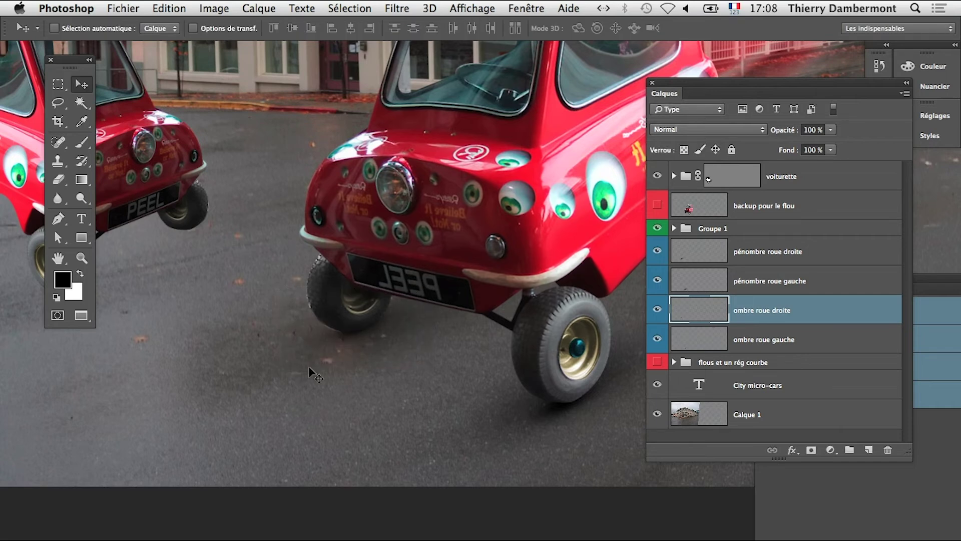
# Toggle the ombre roue droite and ombre roue gauche layers off and on to compare the dense wheel shadows
pyautogui.click(651, 314)
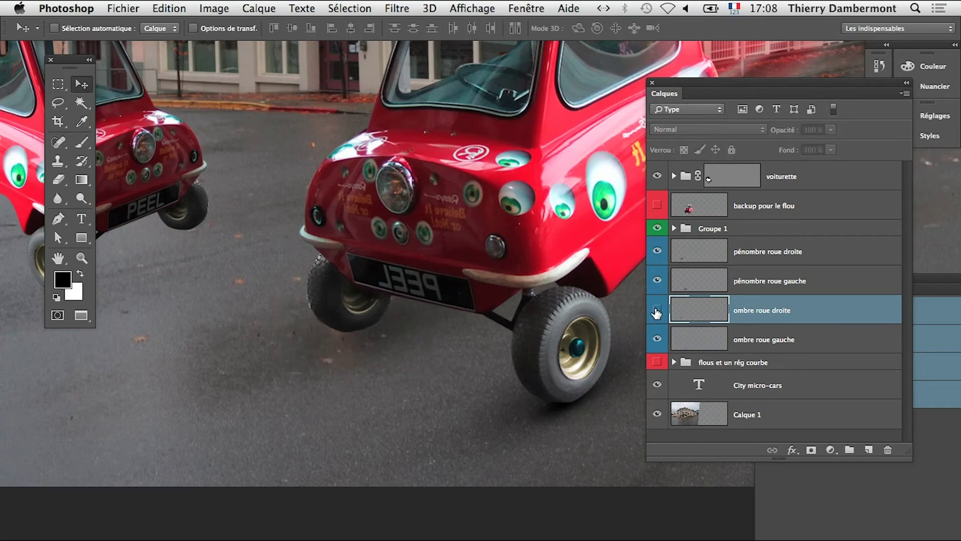
pyautogui.click(656, 313)
pyautogui.click(658, 339)
pyautogui.click(659, 341)
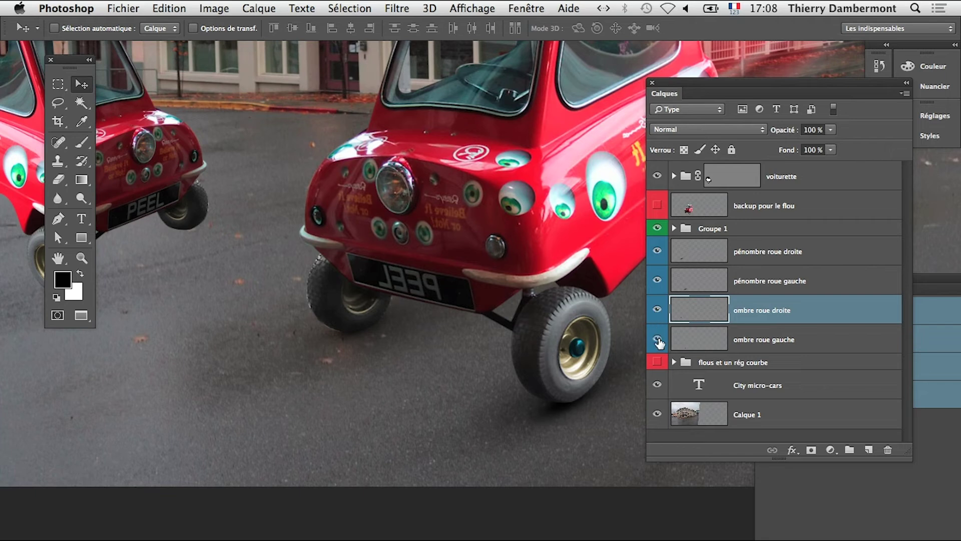
# Shrink the ombre roue gauche shadow with Free Transform, nudge it under the near front wheel, and toggle its layer to compare
pyautogui.click(695, 346)
pyautogui.press('super+t')
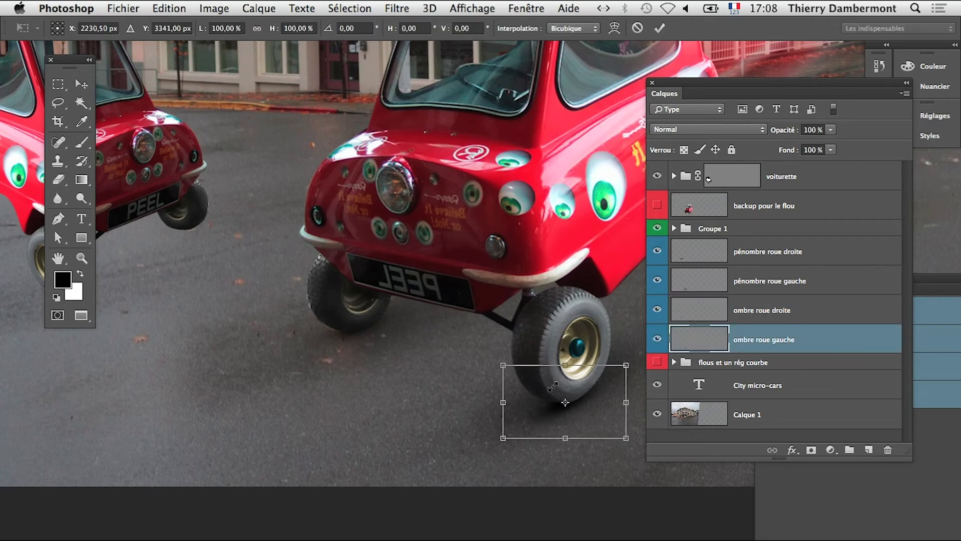
pyautogui.moveTo(489, 445); pyautogui.dragTo(518, 429)
pyautogui.moveTo(576, 423); pyautogui.dragTo(447, 411)
pyautogui.press('Return')
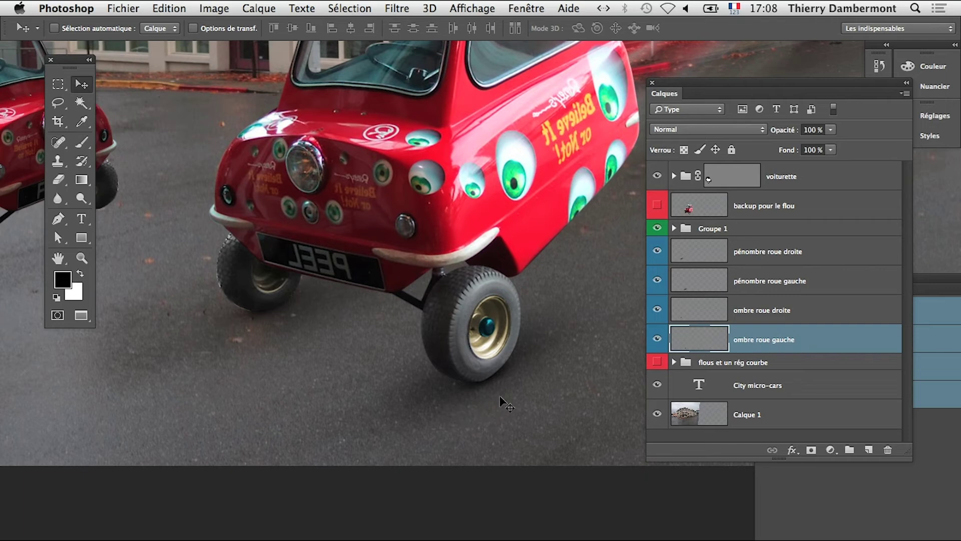
pyautogui.moveTo(500, 396); pyautogui.dragTo(494, 392)
pyautogui.click(657, 341)
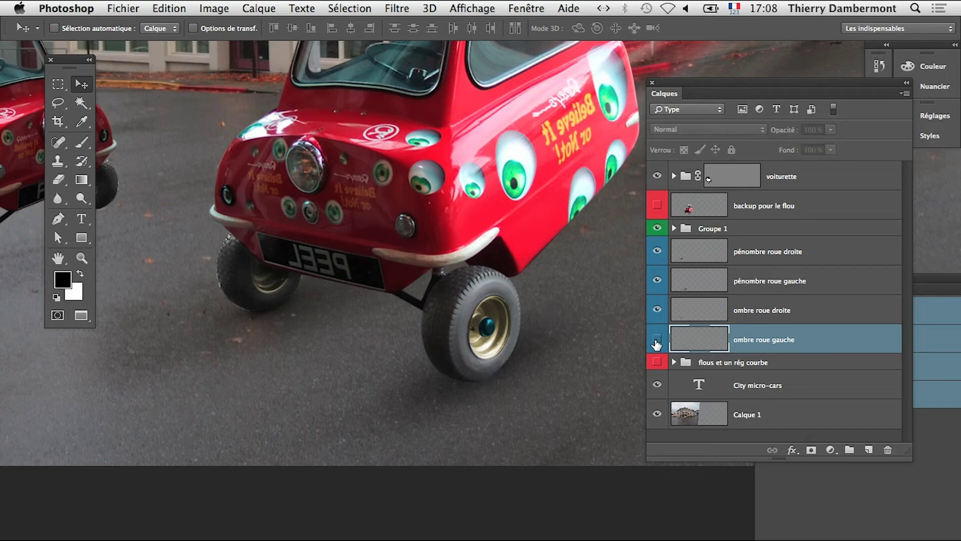
pyautogui.click(657, 341)
# Examine the larger car's wheel shadows up close and within the whole composition
pyautogui.keyDown('alt'); pyautogui.click(515, 394); pyautogui.keyUp('alt')
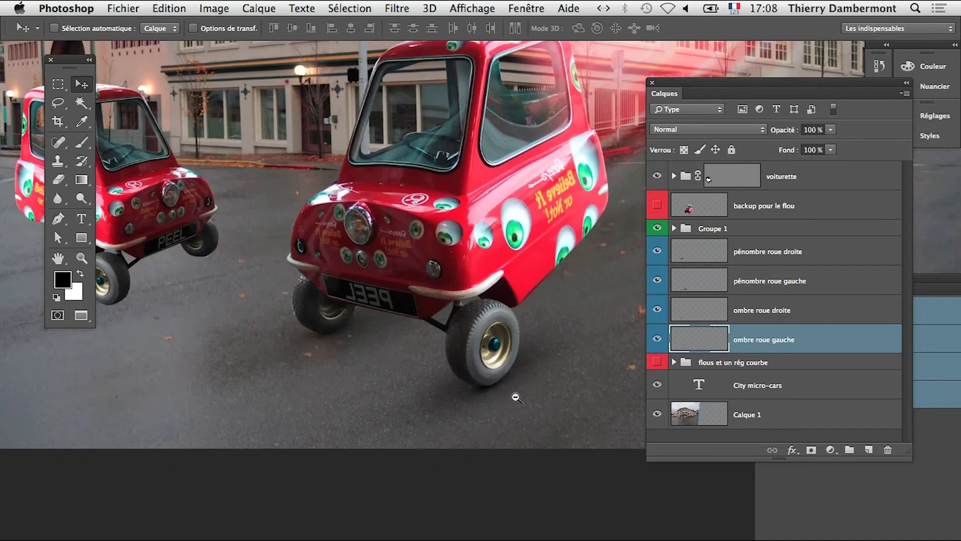
pyautogui.keyDown('alt'); pyautogui.click(518, 410); pyautogui.keyUp('alt')
pyautogui.keyDown('super'); pyautogui.click(500, 397); pyautogui.keyUp('super')
pyautogui.keyDown('super'); pyautogui.click(502, 403); pyautogui.keyUp('super')
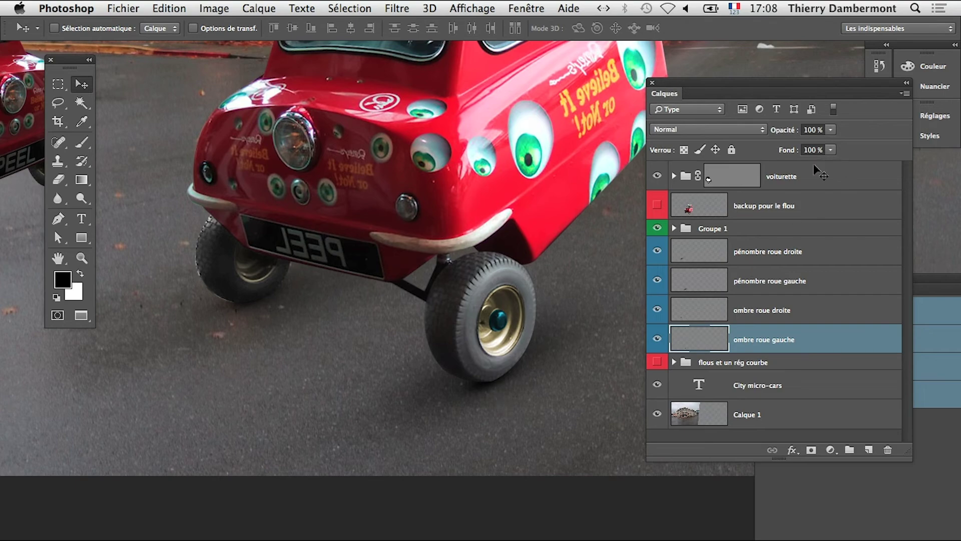
pyautogui.keyDown('alt'); pyautogui.click(532, 372); pyautogui.keyUp('alt')
pyautogui.keyDown('alt'); pyautogui.click(495, 370); pyautogui.keyUp('alt')
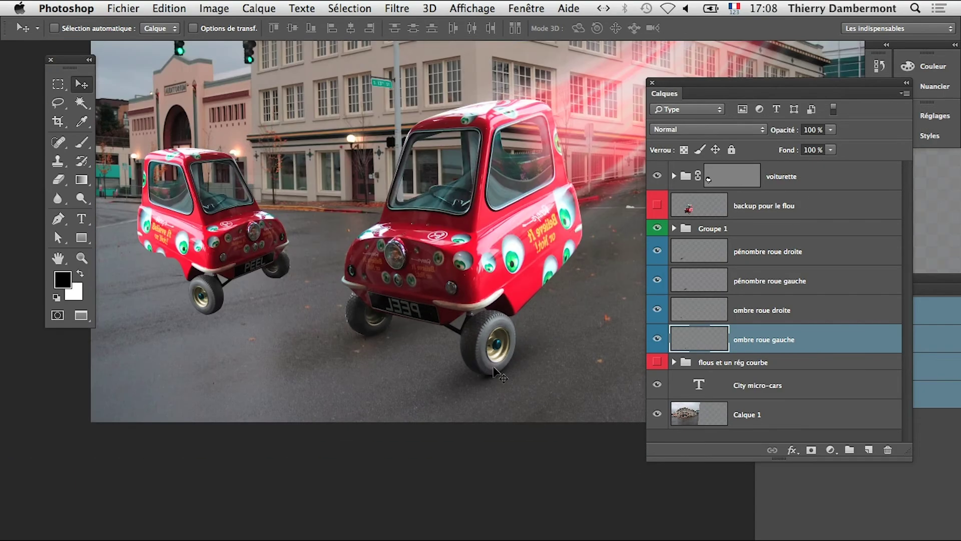
pyautogui.moveTo(535, 390); pyautogui.dragTo(435, 399)
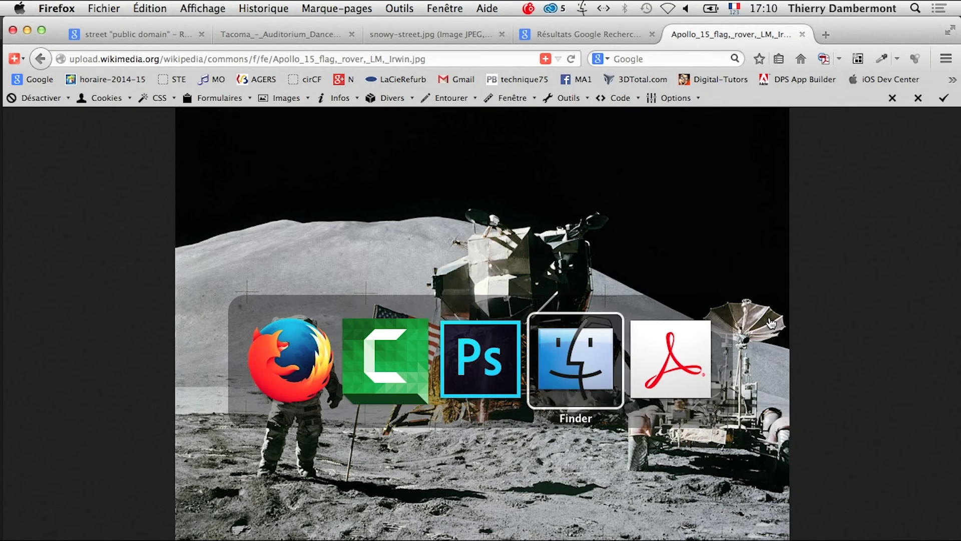
# Switch from Firefox back to Photoshop and create a new layer placed just below ombre roue gauche
pyautogui.press('super+shift+Tab')
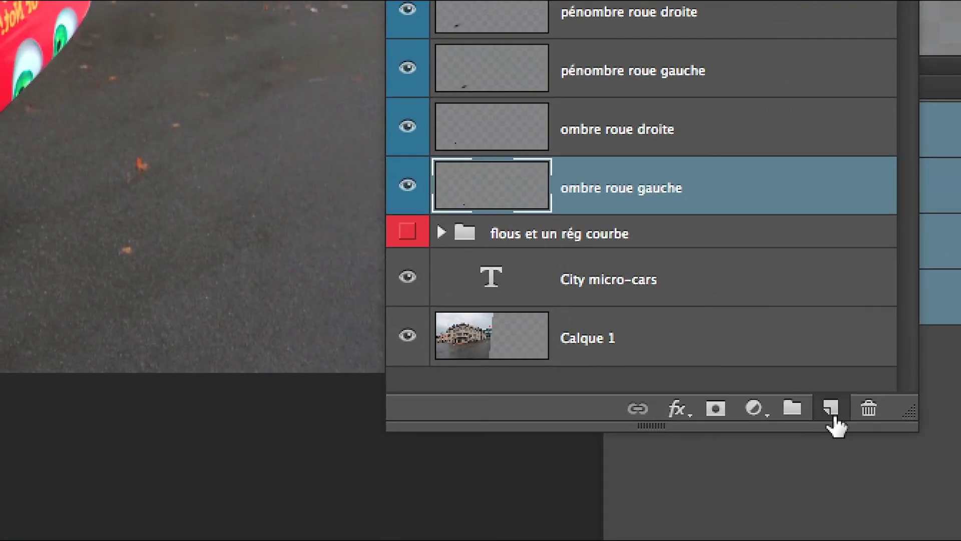
pyautogui.click(831, 415)
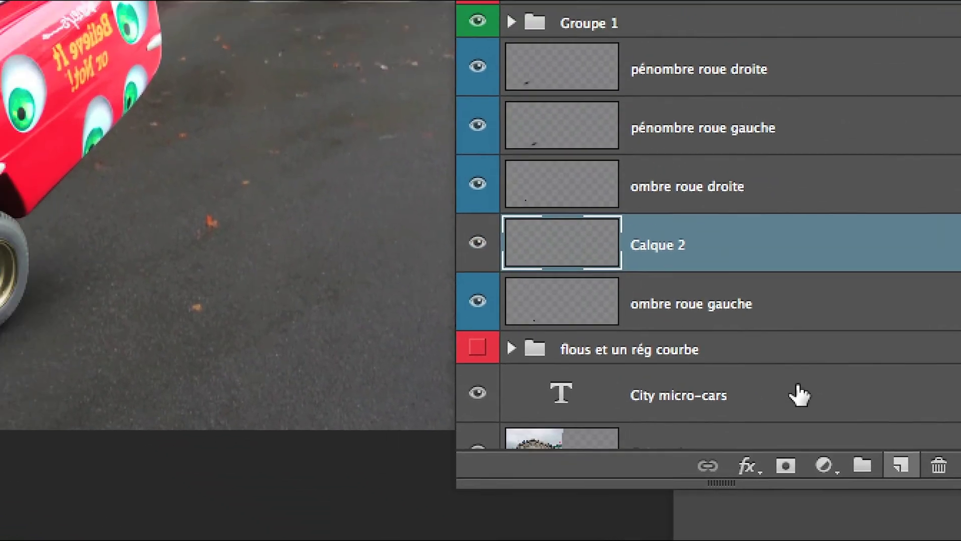
pyautogui.moveTo(613, 192); pyautogui.dragTo(605, 264)
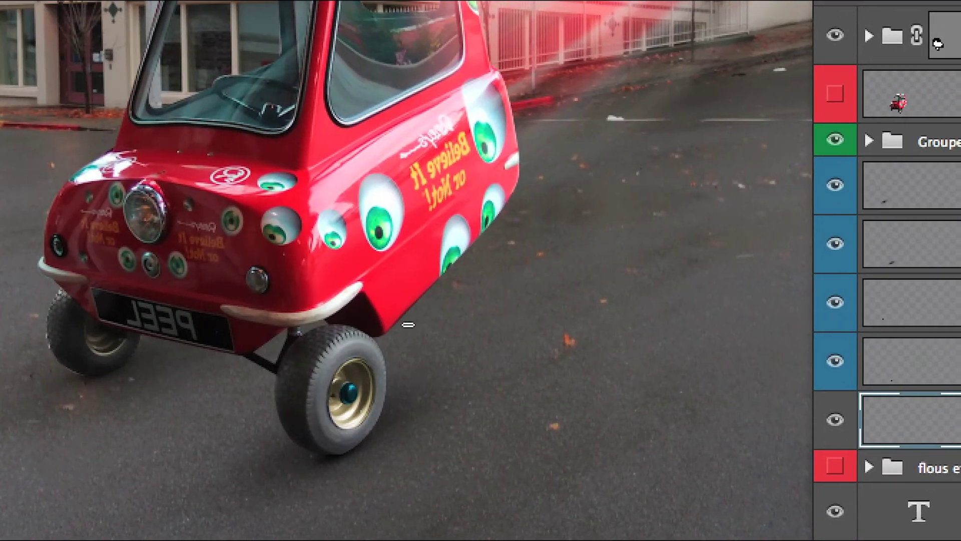
# Paint one soft black dab behind the near front wheel with a 1044 px flattened brush and lower Calque 2's opacity to 56%
pyautogui.moveTo(550, 334); pyautogui.dragTo(623, 334)
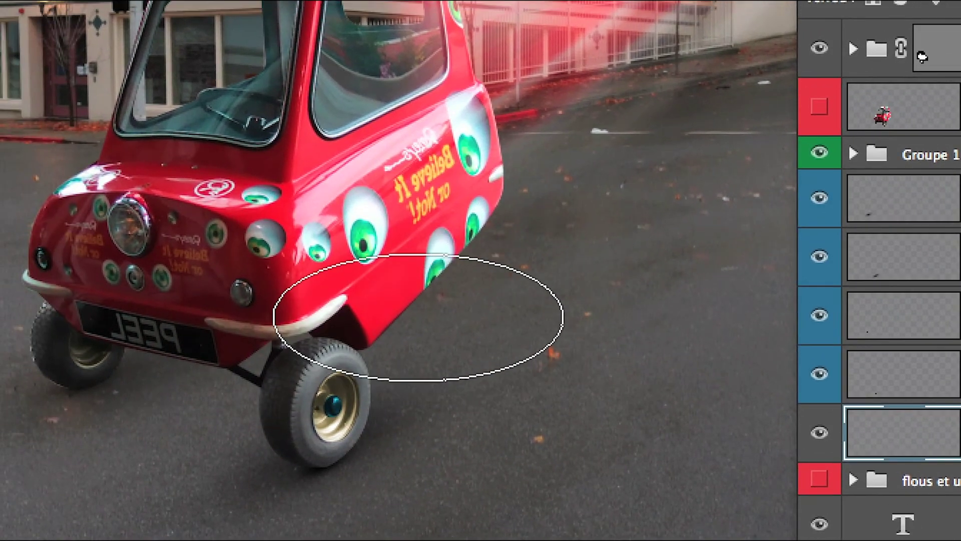
pyautogui.click(356, 311)
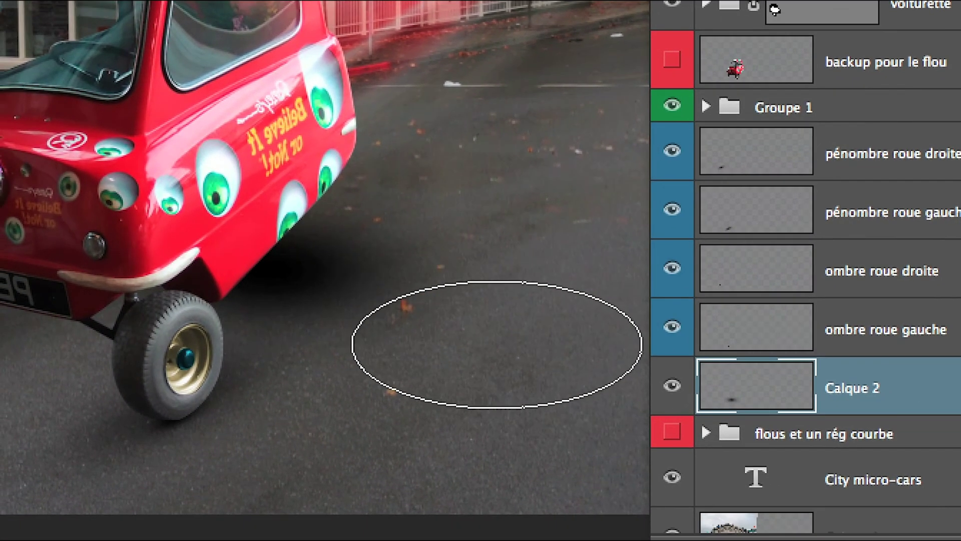
pyautogui.press('super+d')
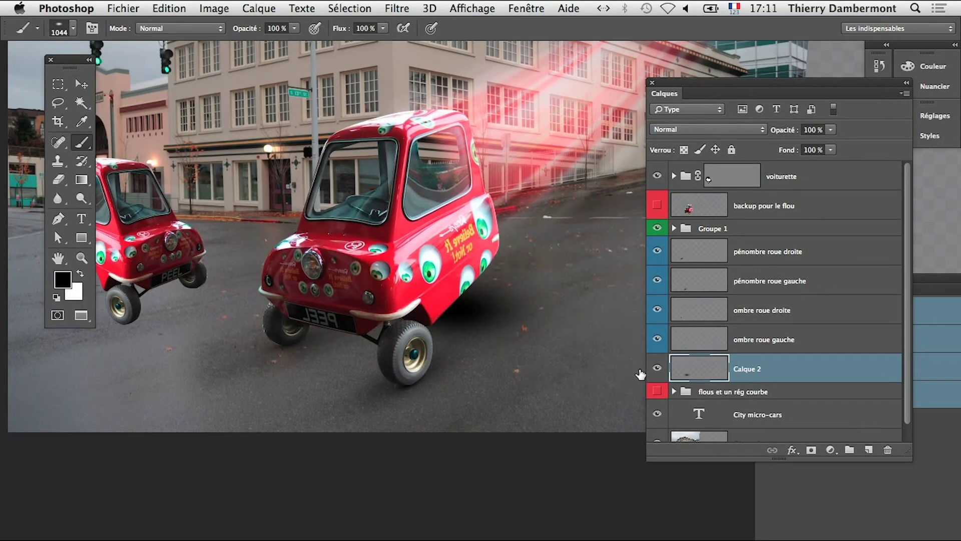
pyautogui.click(830, 129)
pyautogui.moveTo(832, 143); pyautogui.dragTo(802, 146)
# Free Transform the Calque 2 shadow, rotating it to -8.65° and scaling it to about 116.65% × 124.47% along the car's side
pyautogui.press('super+t')
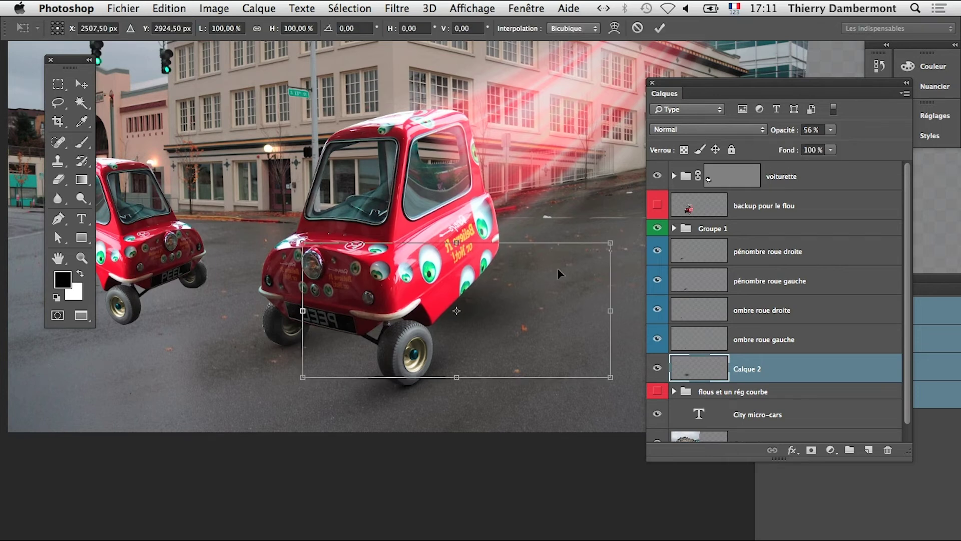
pyautogui.moveTo(599, 258); pyautogui.dragTo(567, 179)
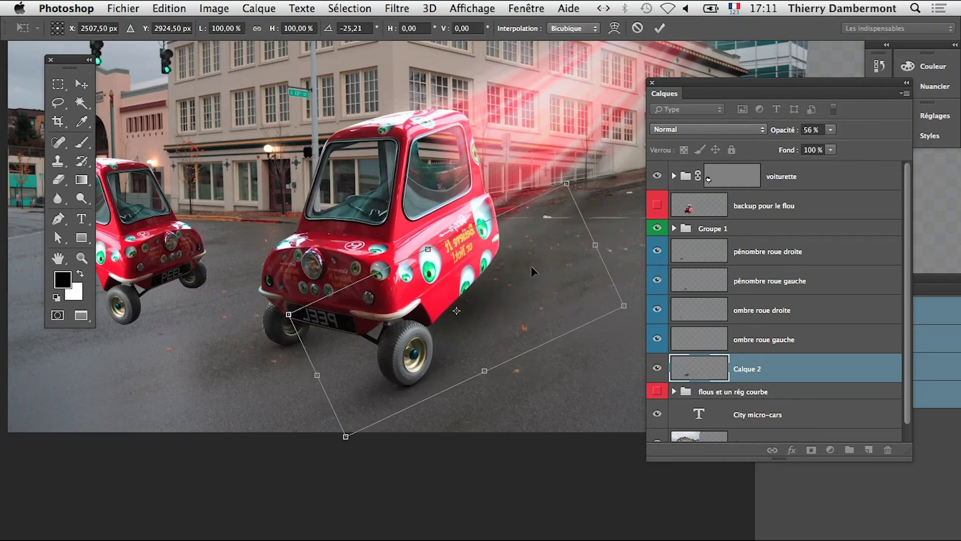
pyautogui.moveTo(532, 271); pyautogui.dragTo(507, 289)
pyautogui.moveTo(568, 216); pyautogui.dragTo(590, 261)
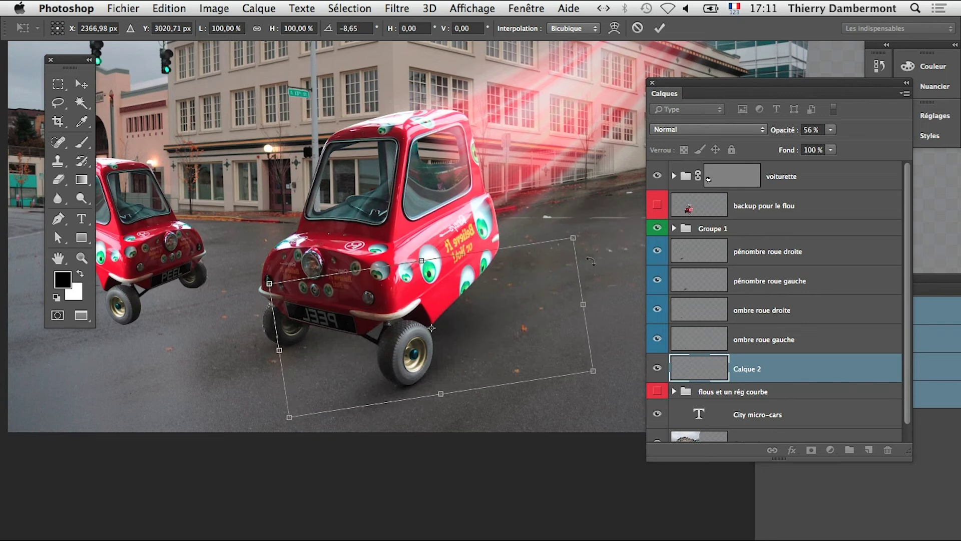
pyautogui.moveTo(524, 306); pyautogui.dragTo(529, 295)
pyautogui.moveTo(316, 399); pyautogui.dragTo(370, 389)
pyautogui.moveTo(441, 351); pyautogui.dragTo(474, 361)
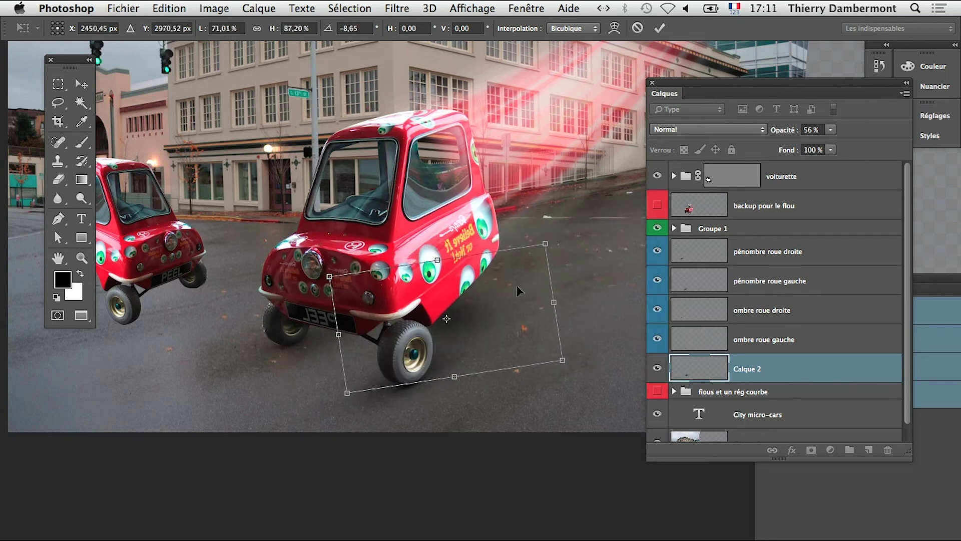
pyautogui.moveTo(545, 244); pyautogui.dragTo(674, 175)
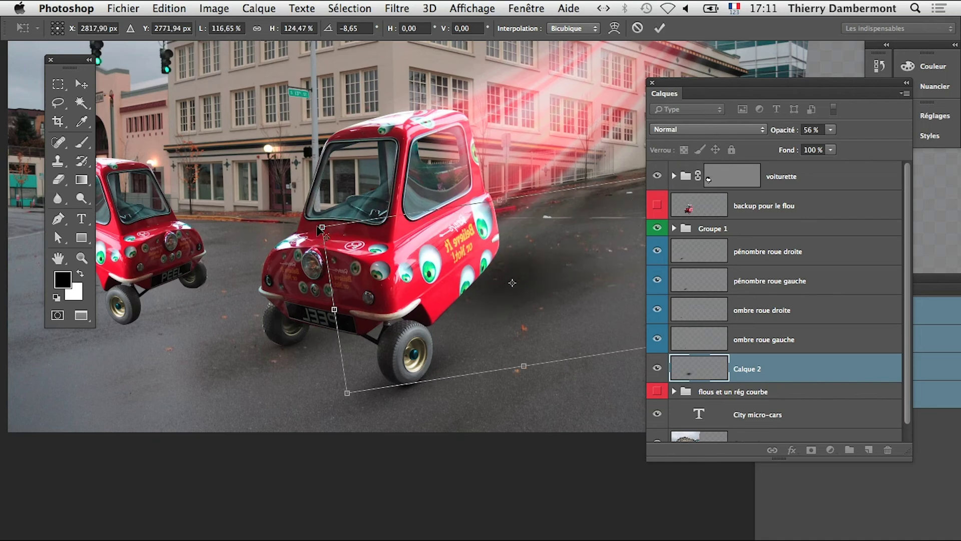
# Shift the Calque 2 shadow further under the larger car, rotate it to -20.24° and apply the transform
pyautogui.scroll(-5, 320, 231)
pyautogui.scroll(3, 434, 285)
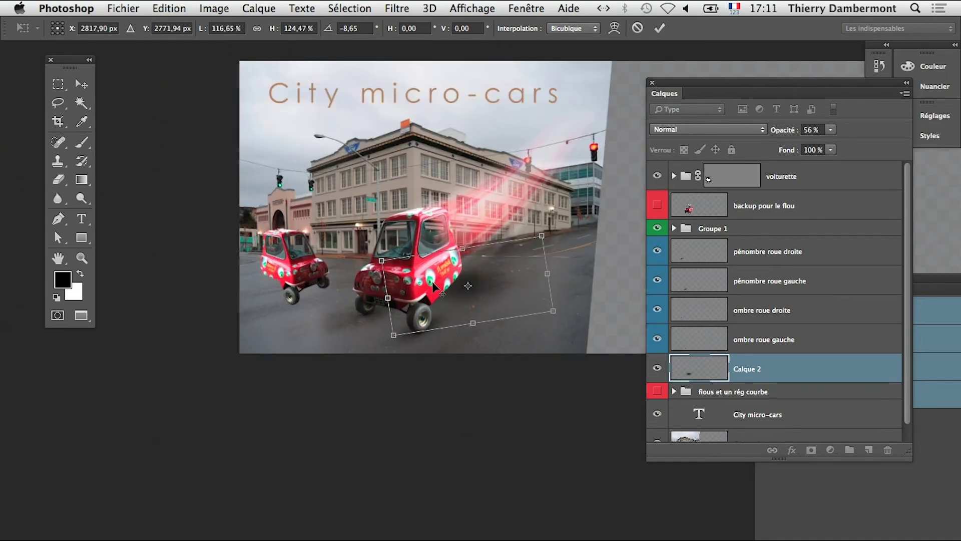
pyautogui.scroll(1, 433, 285)
pyautogui.scroll(2, 390, 265)
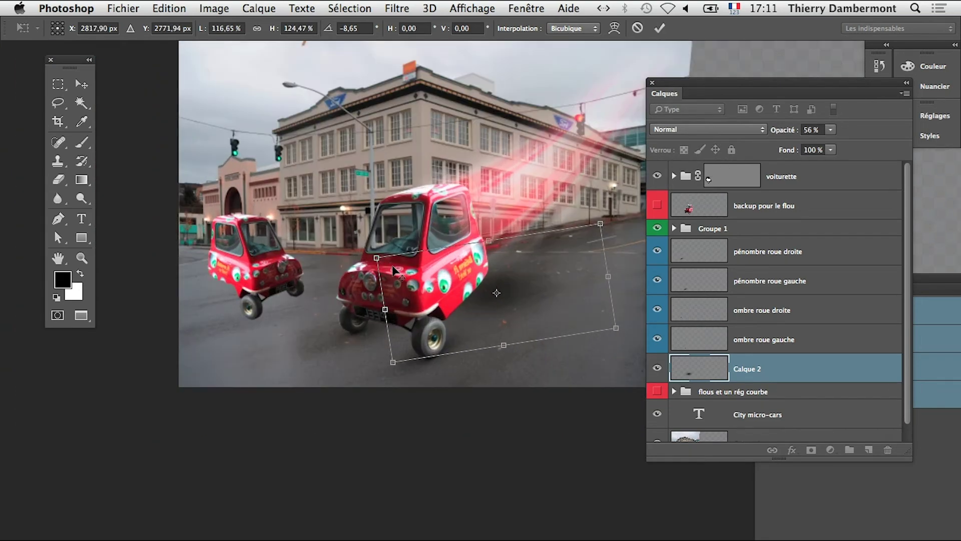
pyautogui.moveTo(396, 270); pyautogui.dragTo(354, 291)
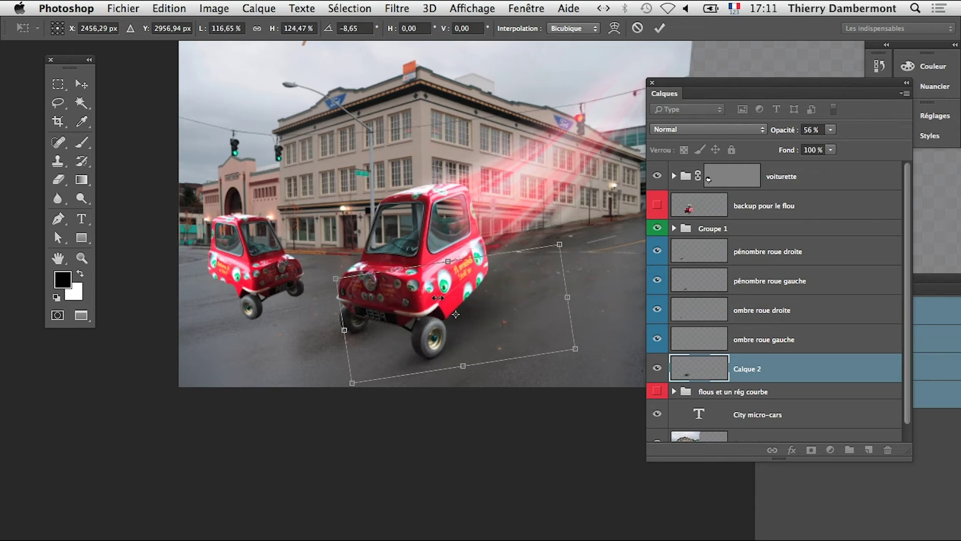
pyautogui.moveTo(583, 267); pyautogui.dragTo(576, 228)
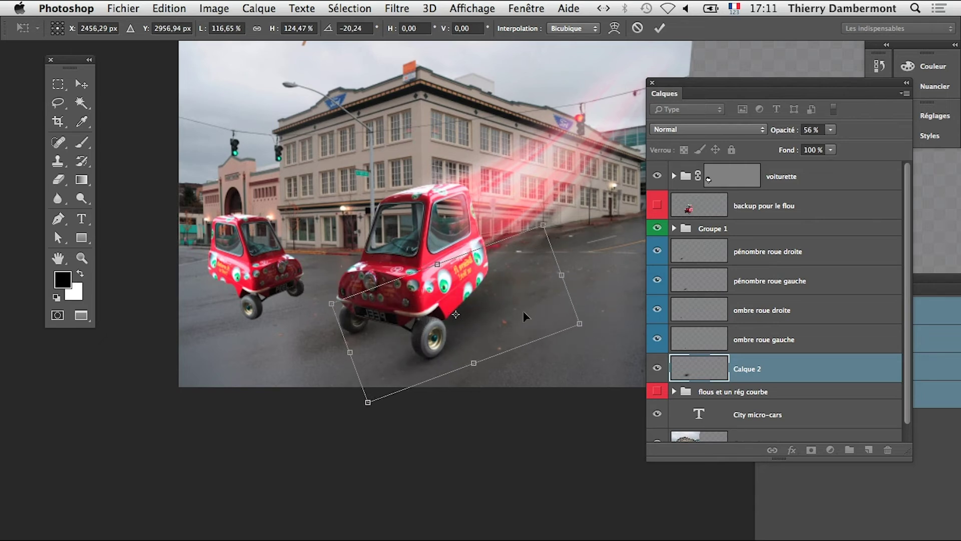
pyautogui.scroll(3, 489, 320)
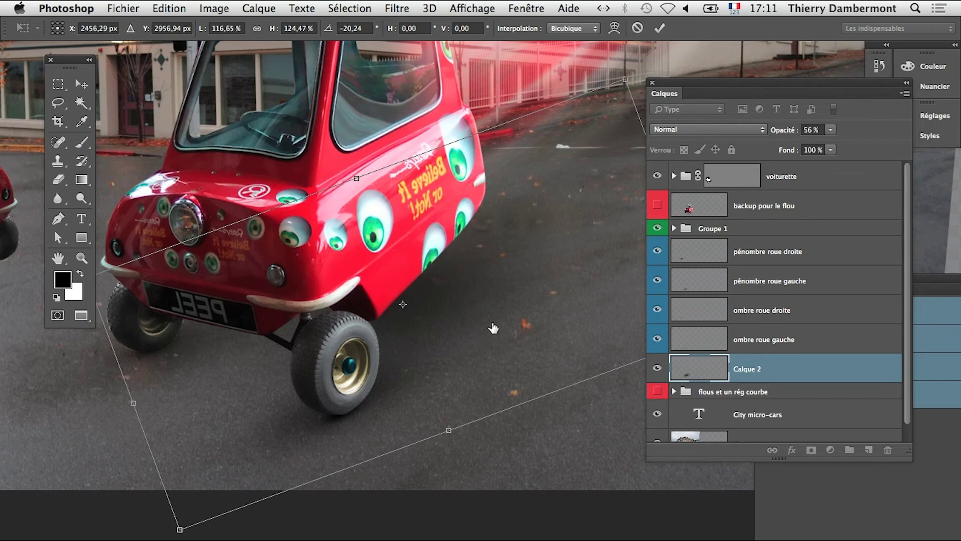
pyautogui.press('Return')
pyautogui.press('b')
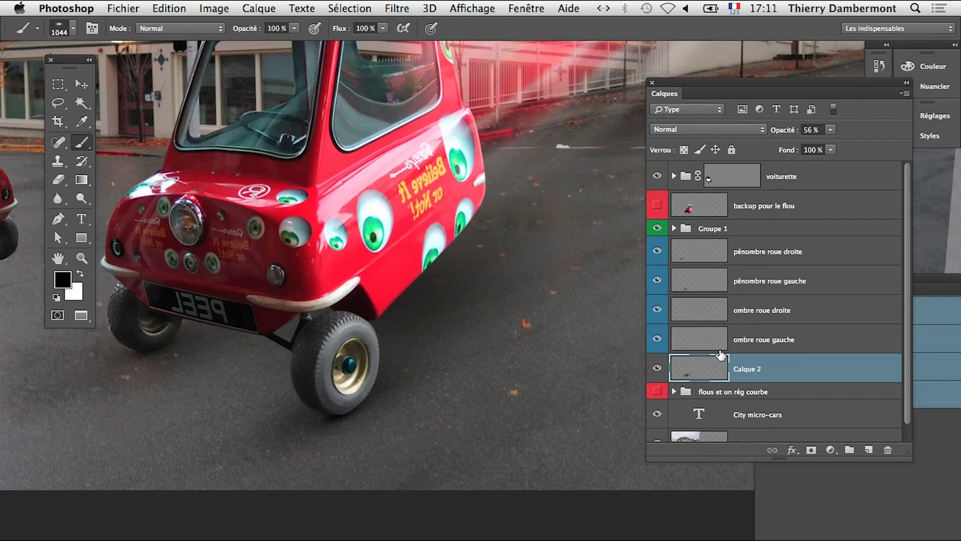
# Compare the image with and without Calque 2, lower its opacity to 40% and inspect the near front wheel's shadow
pyautogui.click(657, 369)
pyautogui.click(658, 369)
pyautogui.click(830, 130)
pyautogui.moveTo(832, 134); pyautogui.dragTo(822, 146)
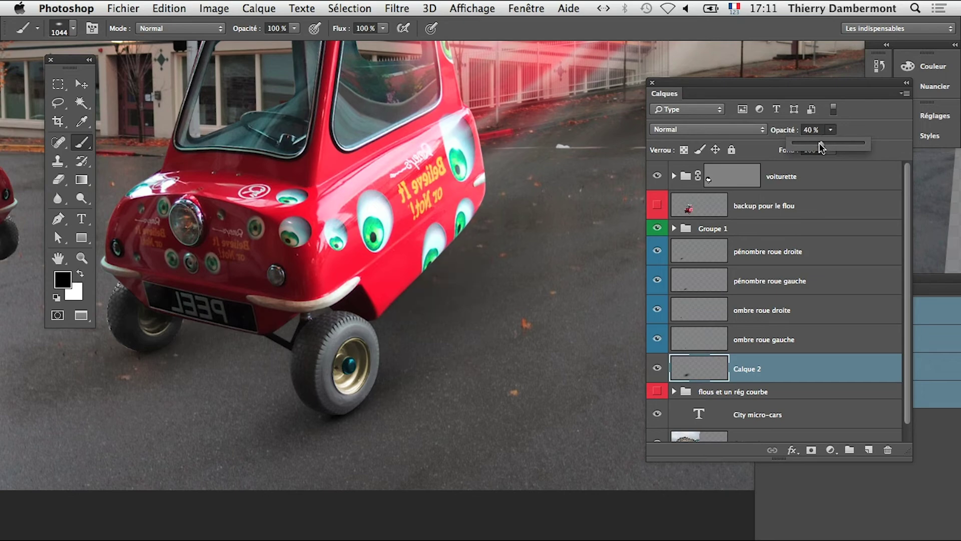
pyautogui.scroll(3, 358, 419)
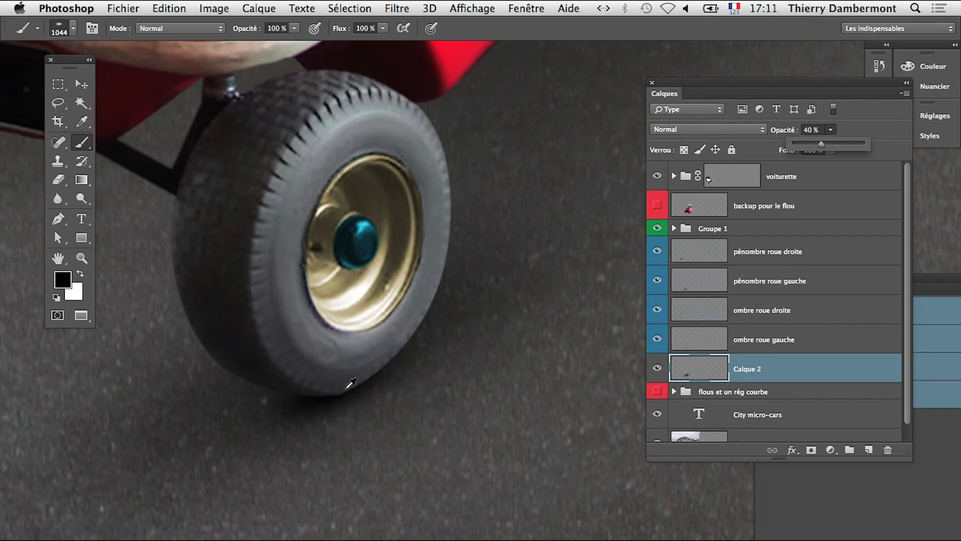
pyautogui.scroll(-6, 350, 383)
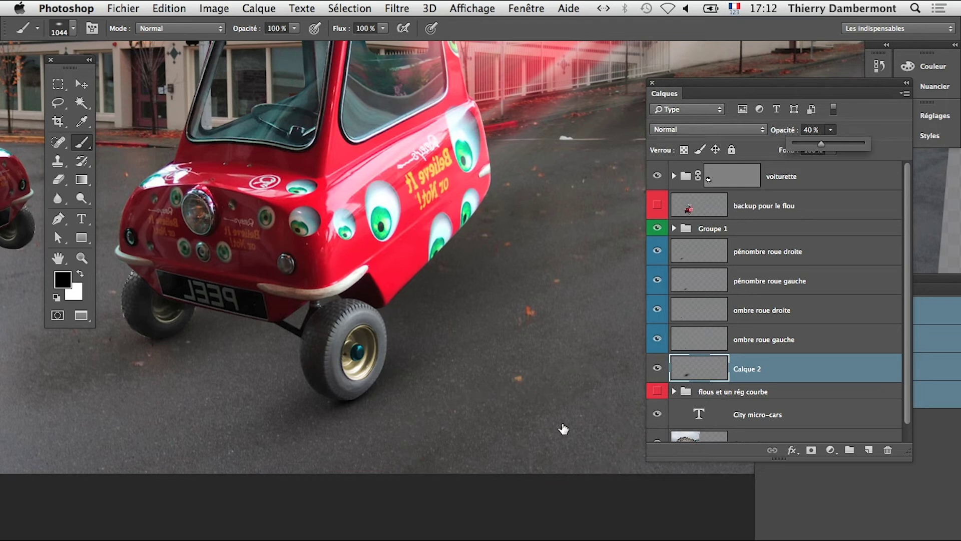
# Free Transform the Calque 2 shadow to 61.76% height, reposition it under the car, and compare the composition with and without it
pyautogui.hotkey('ctrl', 't')
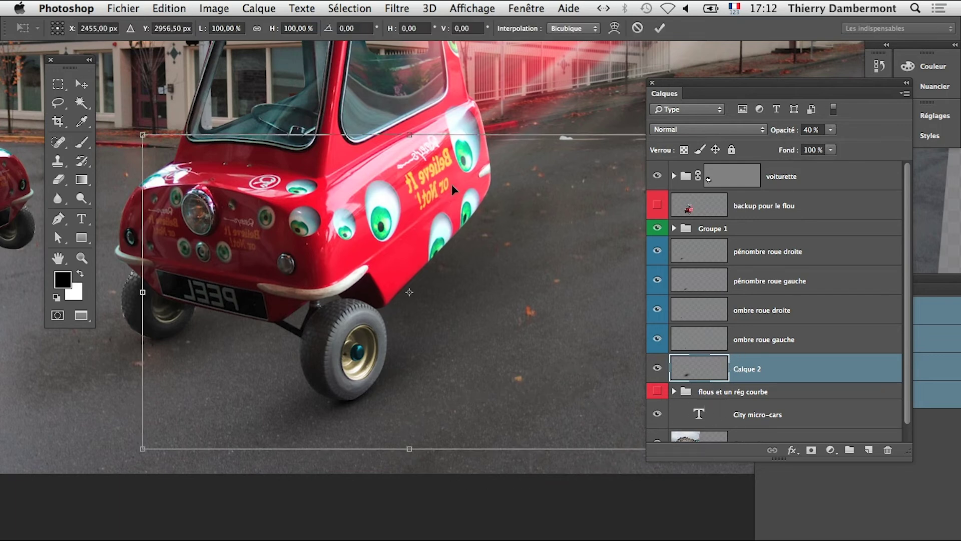
pyautogui.moveTo(414, 144); pyautogui.dragTo(417, 200)
pyautogui.moveTo(453, 371); pyautogui.dragTo(436, 337)
pyautogui.keyDown('alt'); pyautogui.click(444, 341); pyautogui.keyUp('alt')
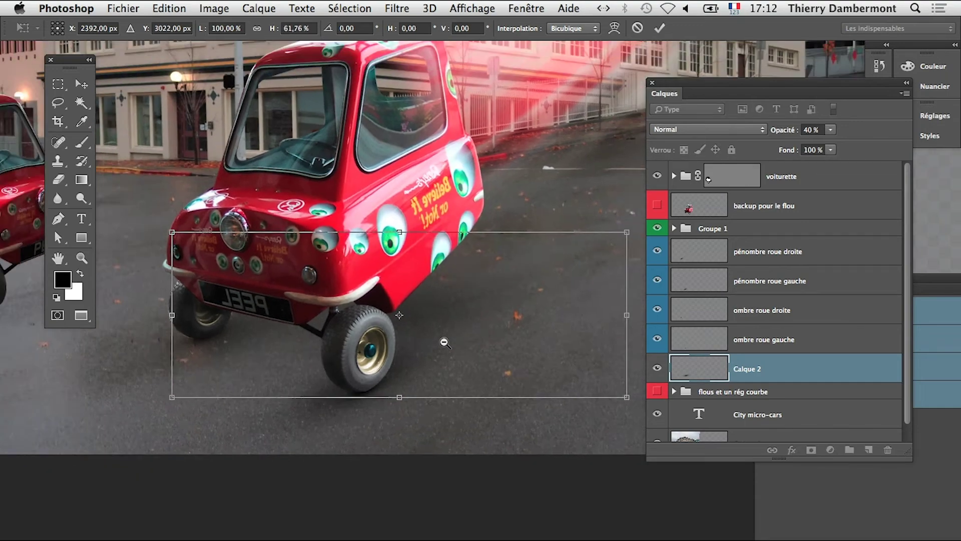
pyautogui.press('Return')
pyautogui.press('b')
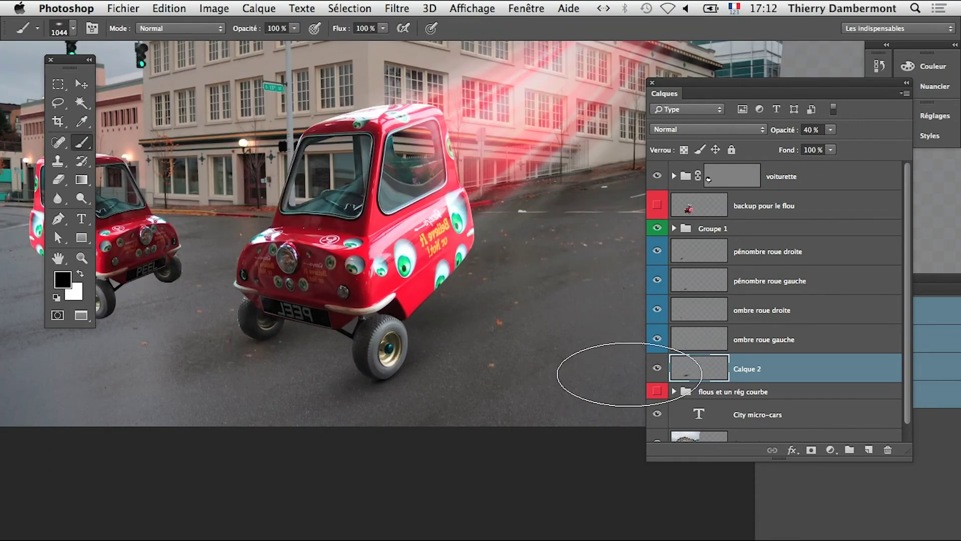
pyautogui.click(661, 369)
pyautogui.click(663, 370)
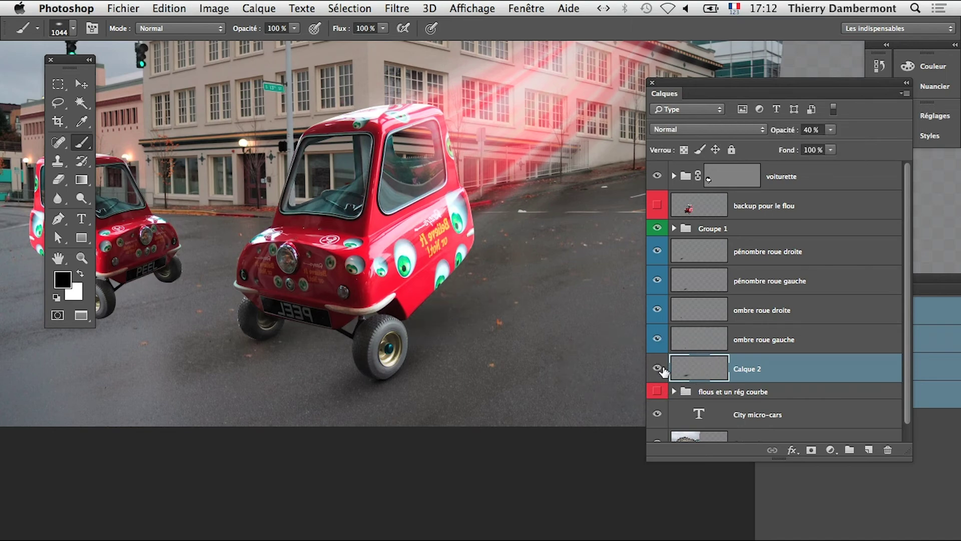
pyautogui.keyDown('alt'); pyautogui.click(456, 371); pyautogui.keyUp('alt')
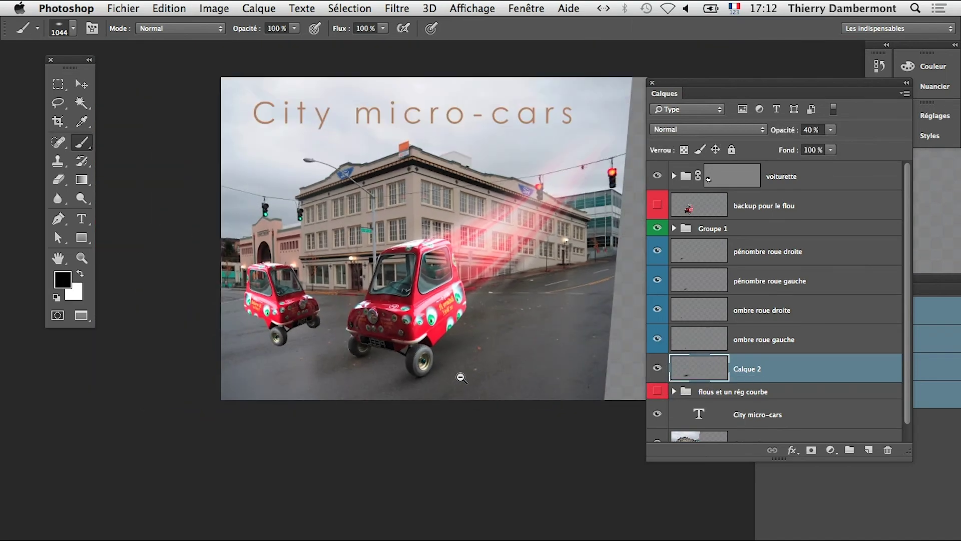
pyautogui.click(657, 369)
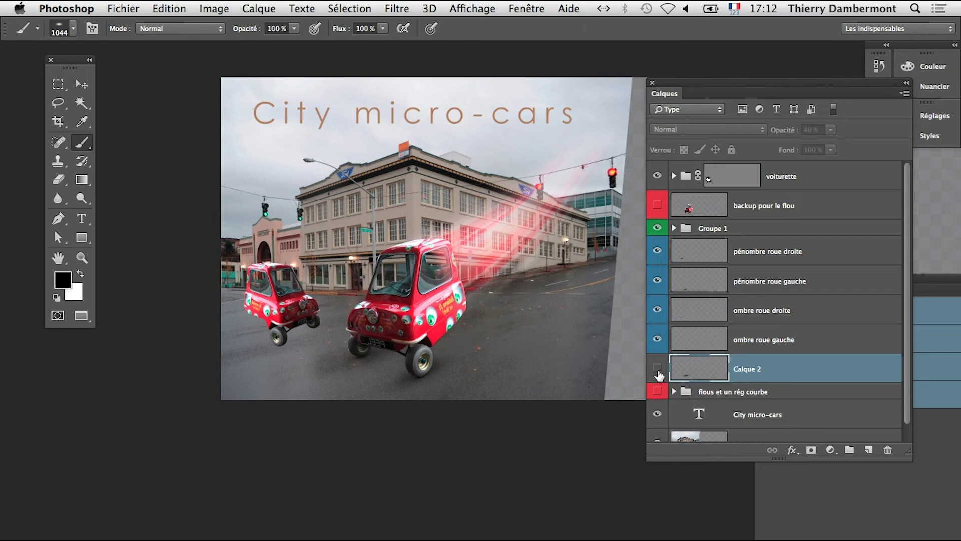
pyautogui.click(658, 370)
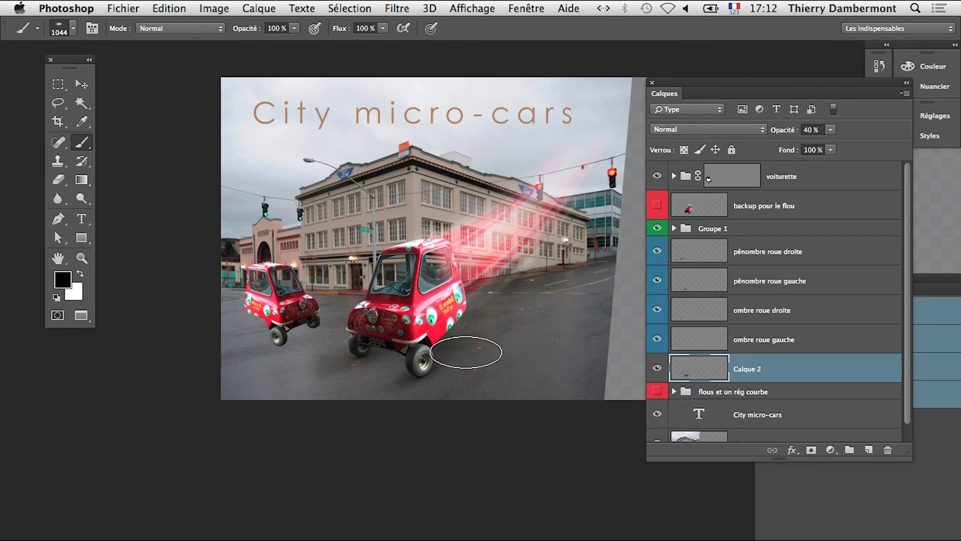
# Free Transform the Calque 2 shadow again, rotating it to -7.84° to follow the car's direction
pyautogui.press('v')
pyautogui.moveTo(463, 350)
pyautogui.mouseDown()
pyautogui.moveTo(463, 341)
pyautogui.moveTo(458, 347)
pyautogui.moveTo(507, 365)
pyautogui.mouseUp()
pyautogui.press('super+t')
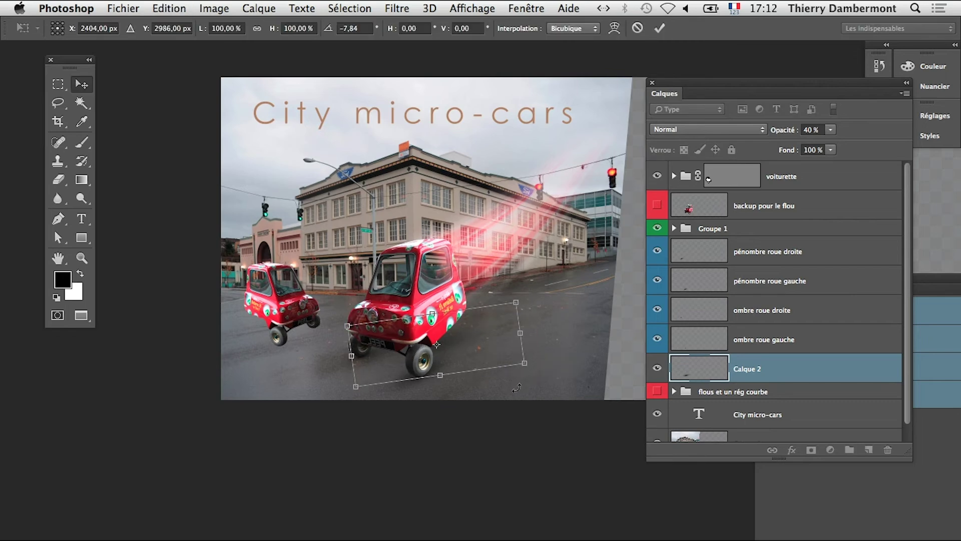
pyautogui.press('Return')
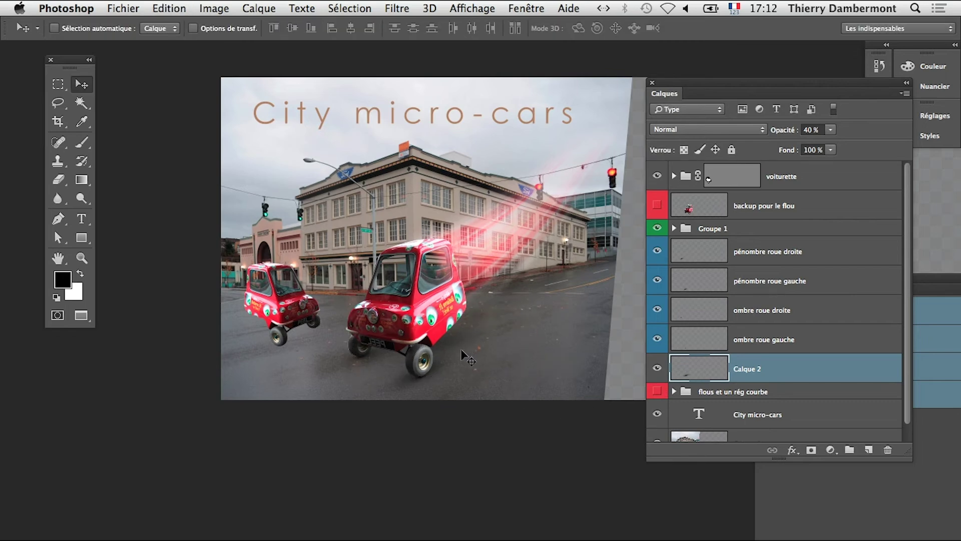
# Duplicate the Calque 2 shadow and place the copy slightly further toward the car's far front wheel
pyautogui.moveTo(463, 343); pyautogui.dragTo(403, 354)
pyautogui.scroll(2, 405, 357)
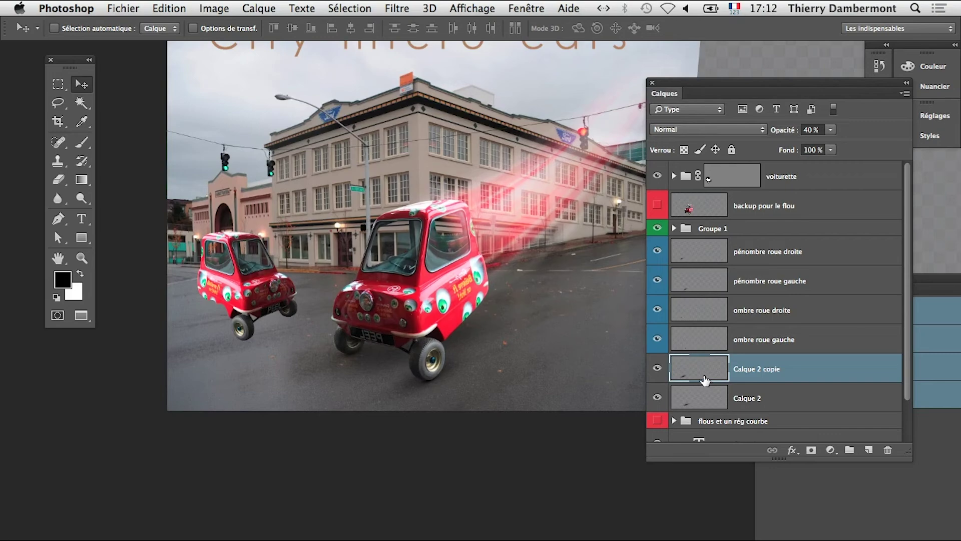
pyautogui.scroll(3, 393, 378)
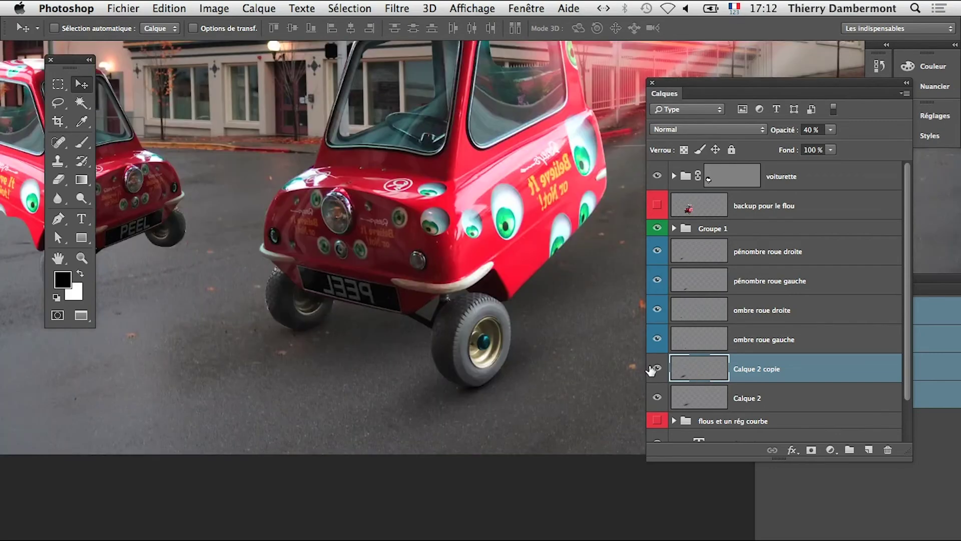
# Compare the larger car with and without the Calque 2 and Calque 2 copie shadows, up close and within the whole composition
pyautogui.moveTo(651, 369); pyautogui.dragTo(656, 395)
pyautogui.moveTo(548, 377); pyautogui.dragTo(489, 394)
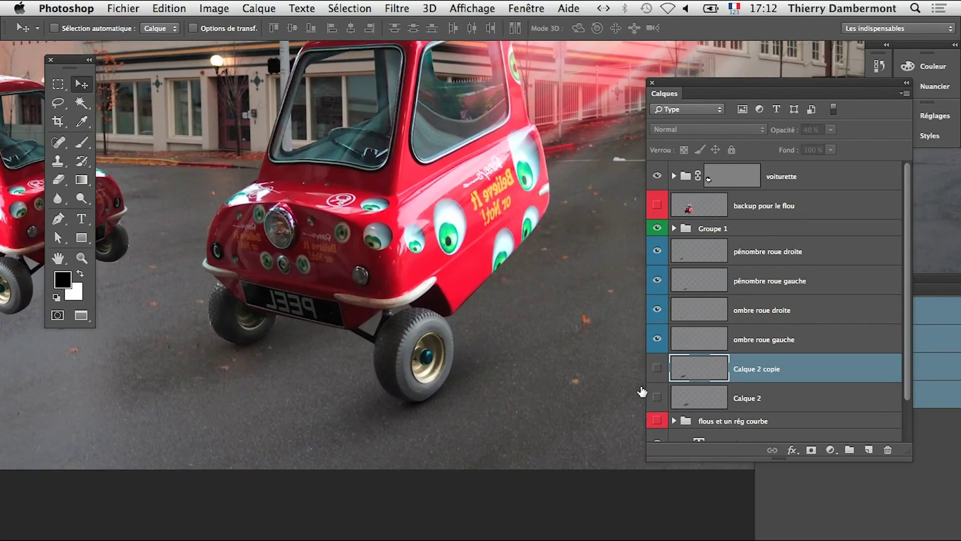
pyautogui.click(656, 397)
pyautogui.click(657, 368)
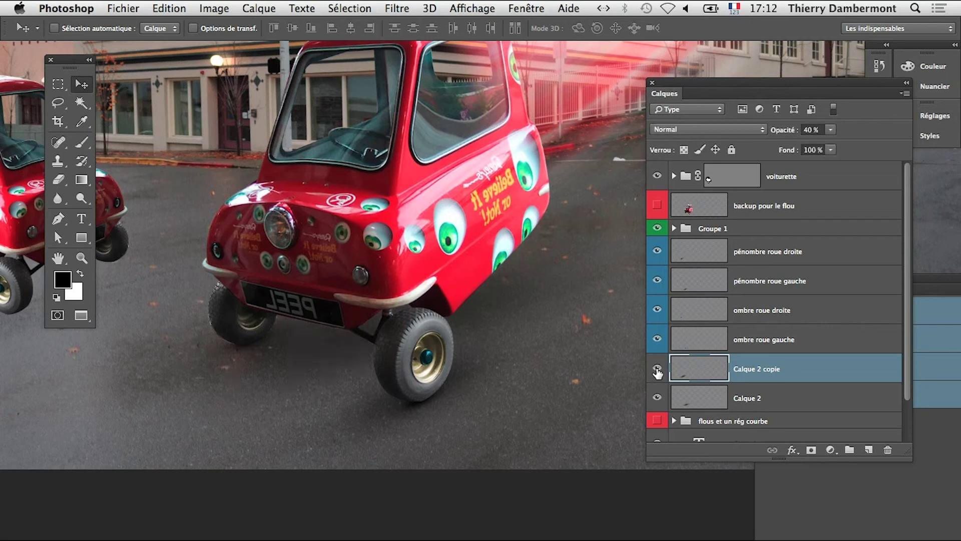
pyautogui.click(658, 397)
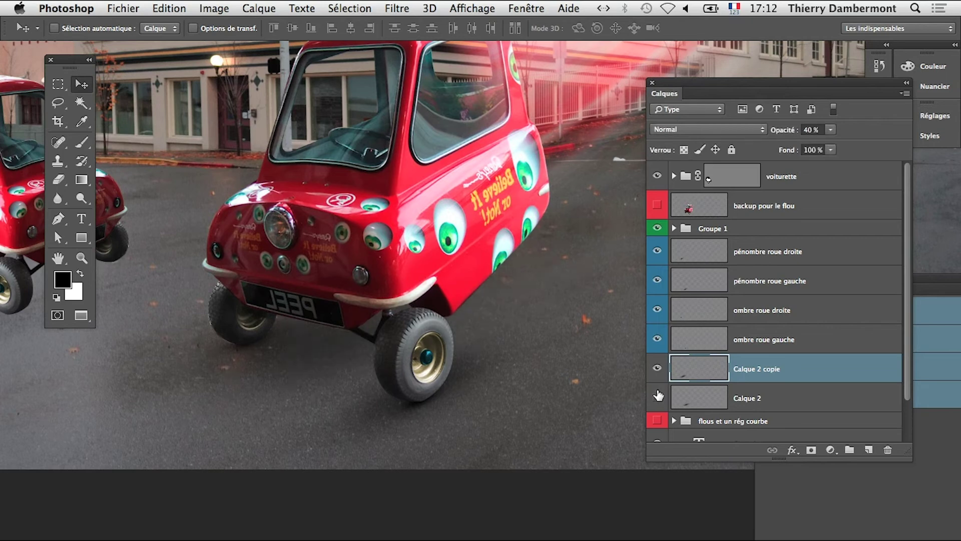
pyautogui.click(657, 373)
pyautogui.click(658, 376)
pyautogui.click(657, 398)
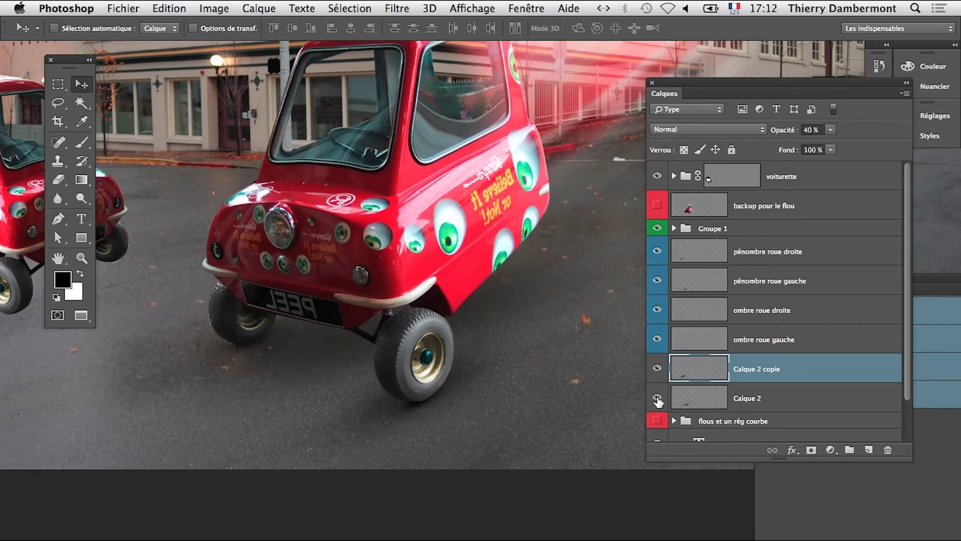
pyautogui.keyDown('alt'); pyautogui.click(509, 387); pyautogui.keyUp('alt')
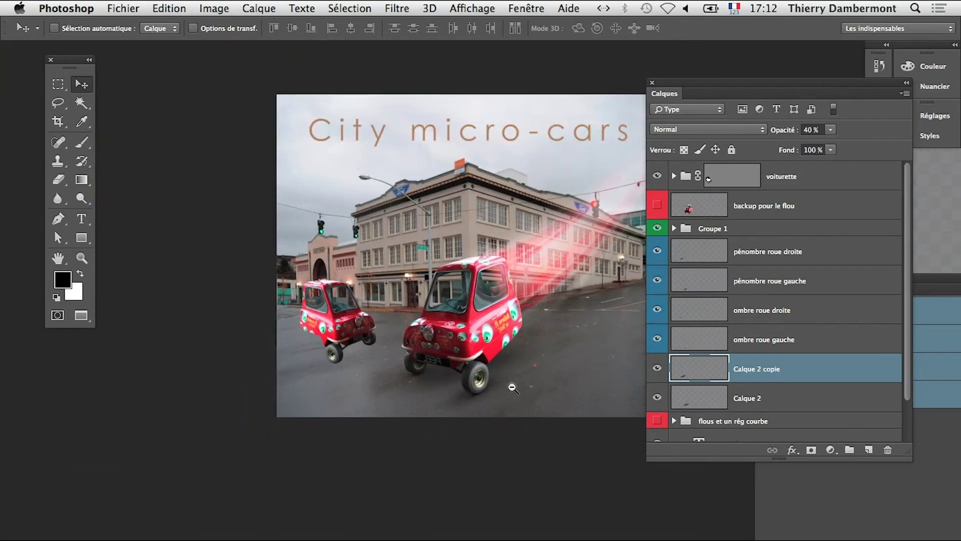
pyautogui.keyDown('alt'); pyautogui.click(512, 387); pyautogui.keyUp('alt')
pyautogui.moveTo(520, 382); pyautogui.dragTo(364, 369)
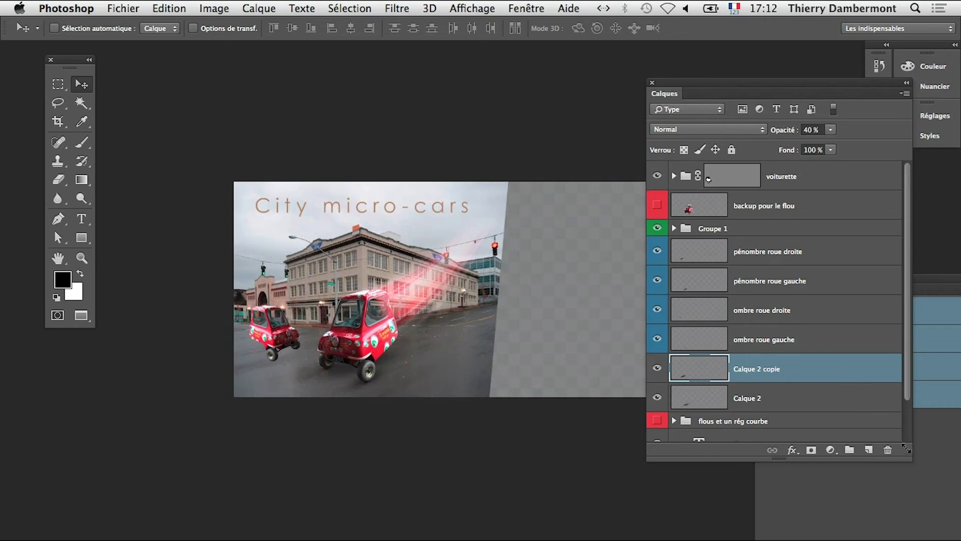
# Enlarge the layer list, check the contents of Groupe 1 and rename the group "voiturette + effet vitesse"
pyautogui.moveTo(906, 448); pyautogui.dragTo(902, 539)
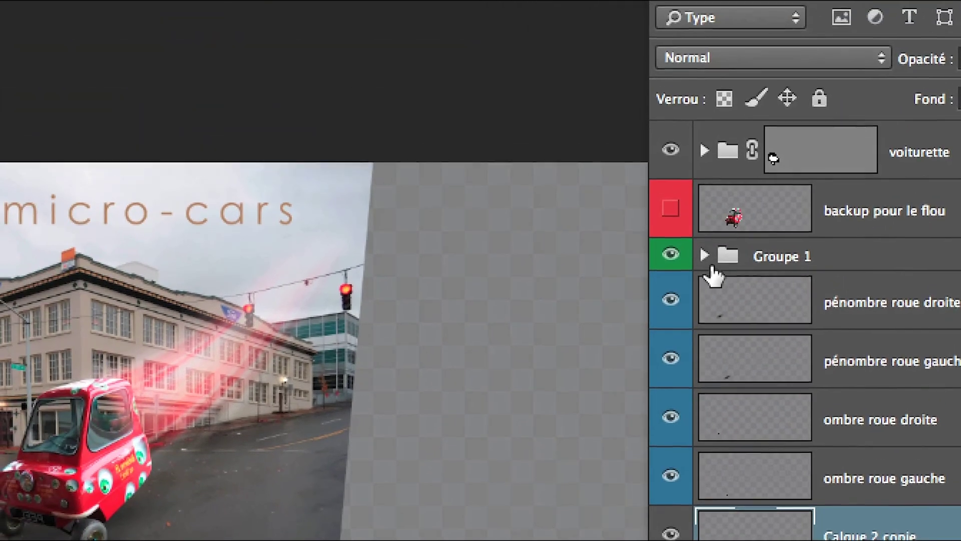
pyautogui.click(674, 228)
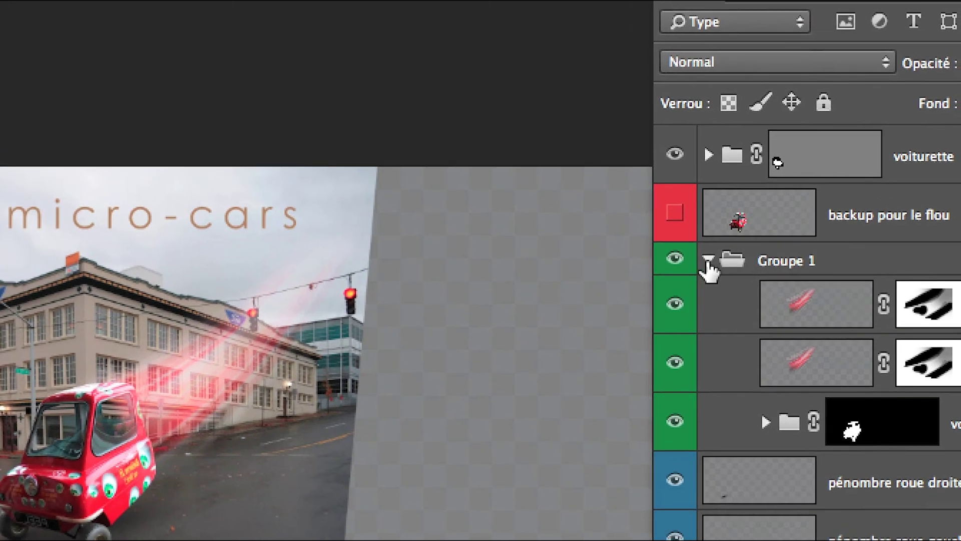
pyautogui.click(707, 260)
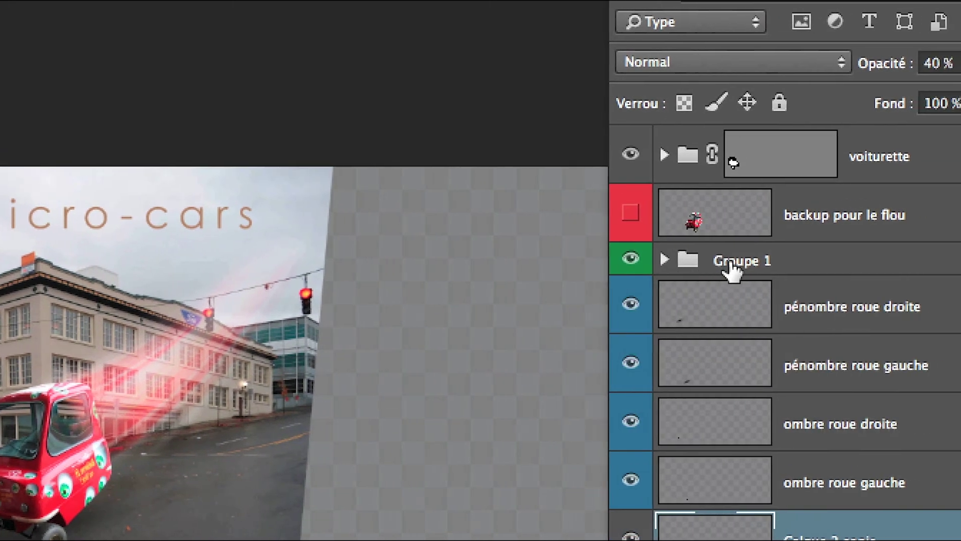
pyautogui.doubleClick(779, 261)
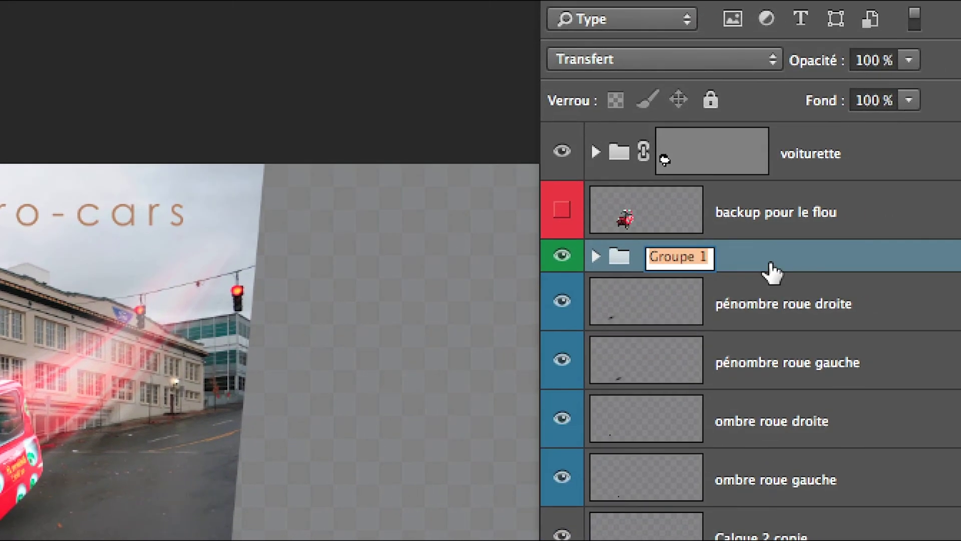
pyautogui.write('voiturette + effet vitesse')
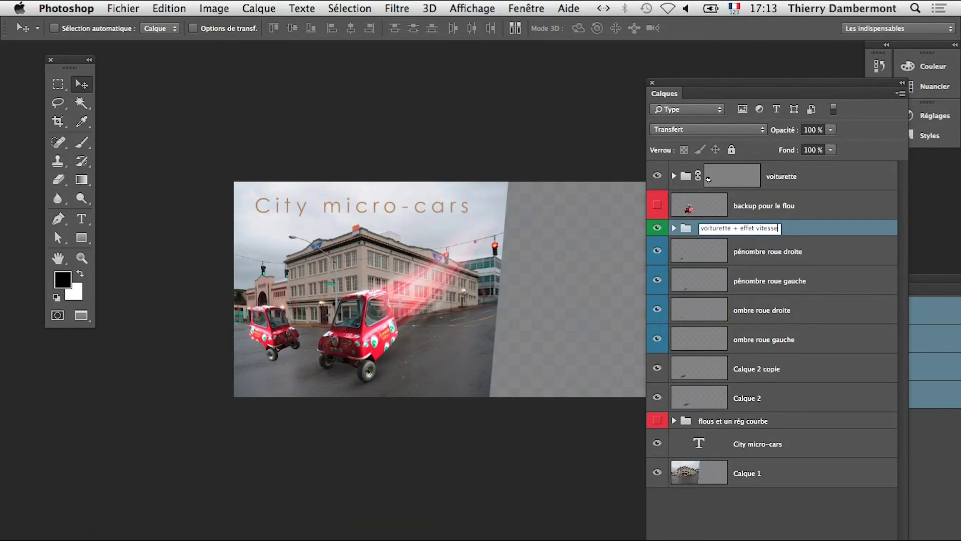
pyautogui.press('Return')
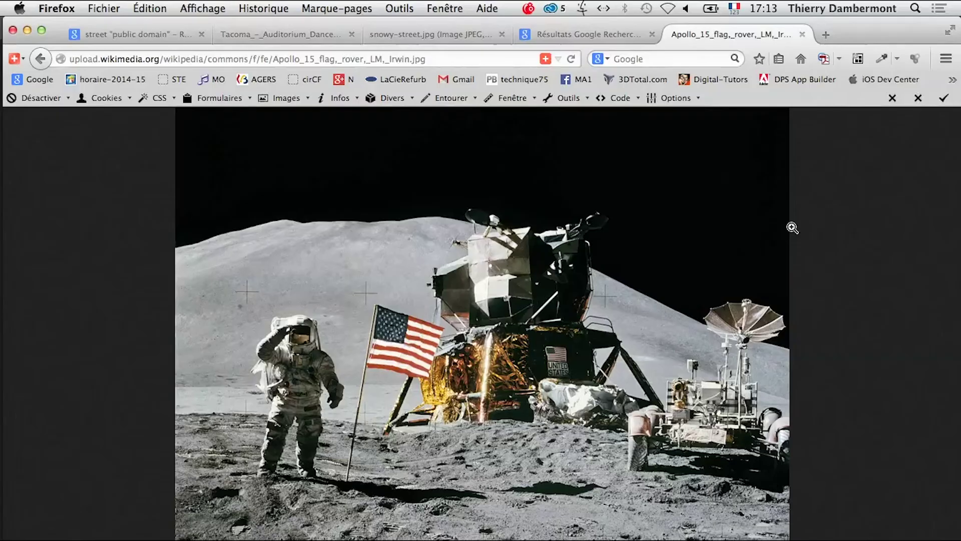
# Switch back to Photoshop and group the two speed-blur layers inside "voiturette + effet vitesse" as "effets de vitesse"
pyautogui.press('super+Tab')
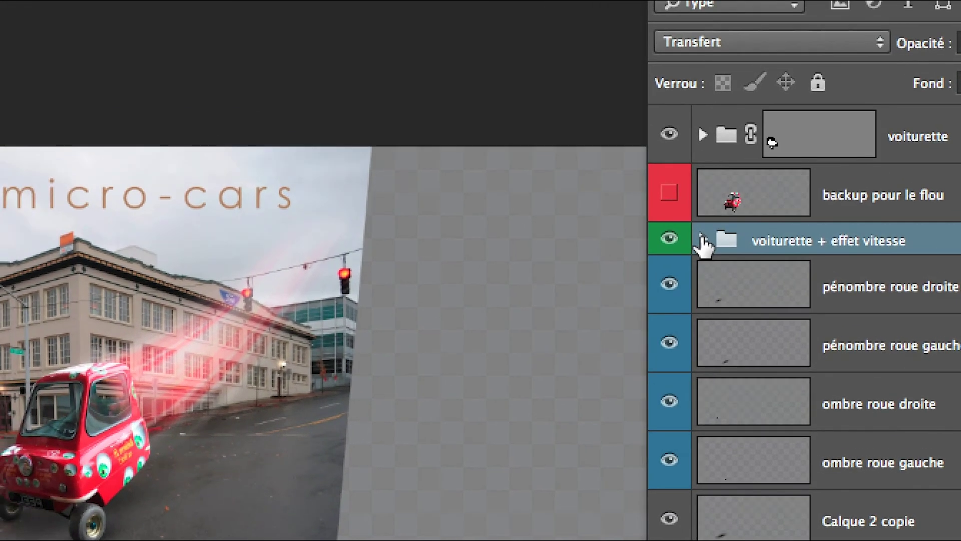
pyautogui.click(701, 239)
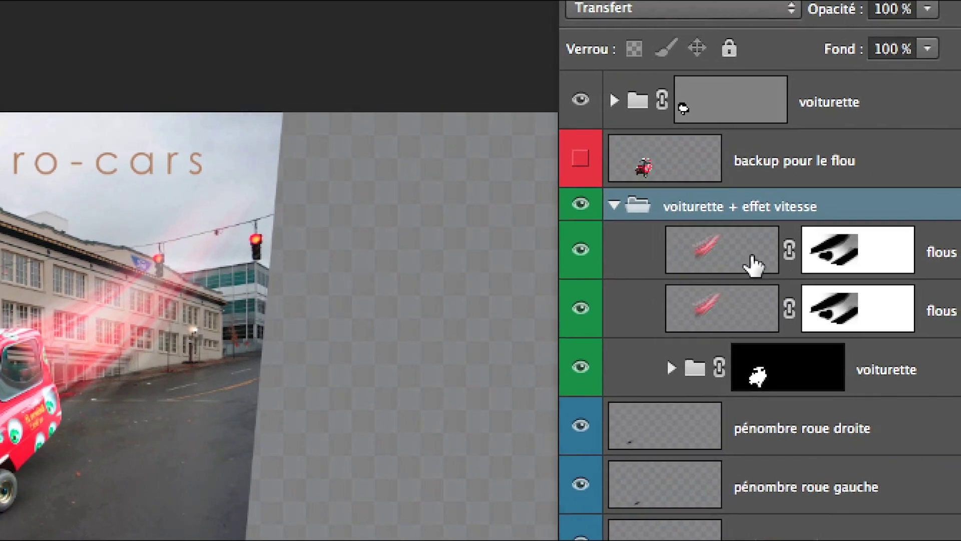
pyautogui.moveTo(799, 292); pyautogui.dragTo(839, 338)
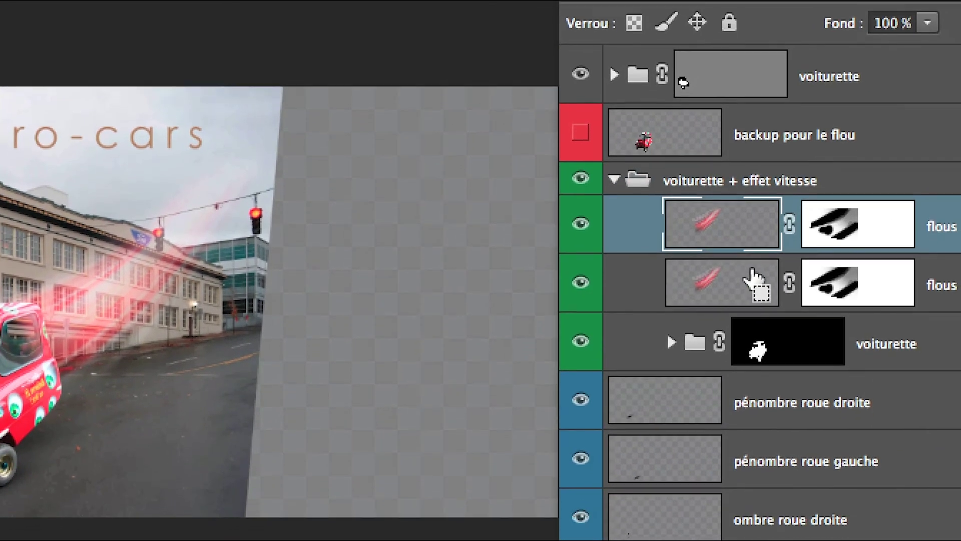
pyautogui.moveTo(754, 280); pyautogui.dragTo(754, 278)
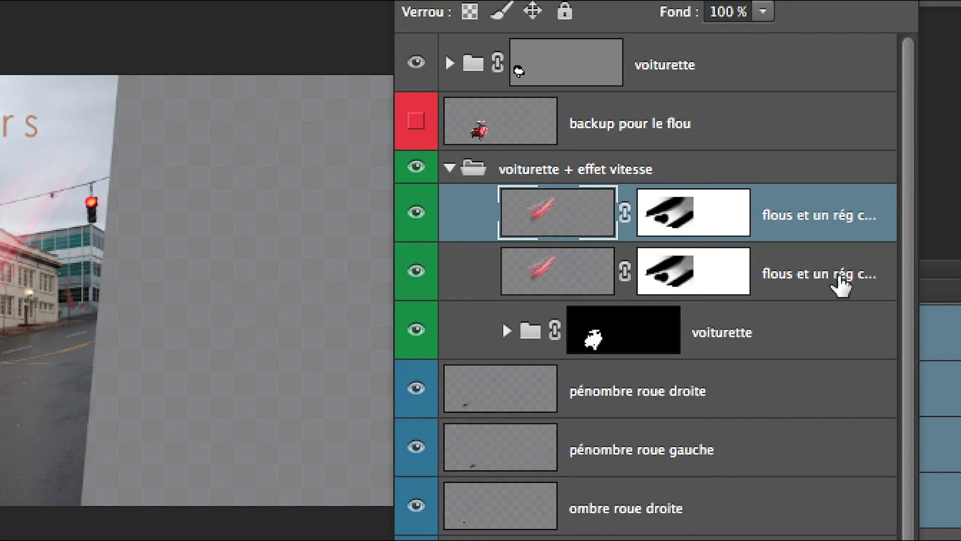
pyautogui.keyDown('shift'); pyautogui.click(841, 284); pyautogui.keyUp('shift')
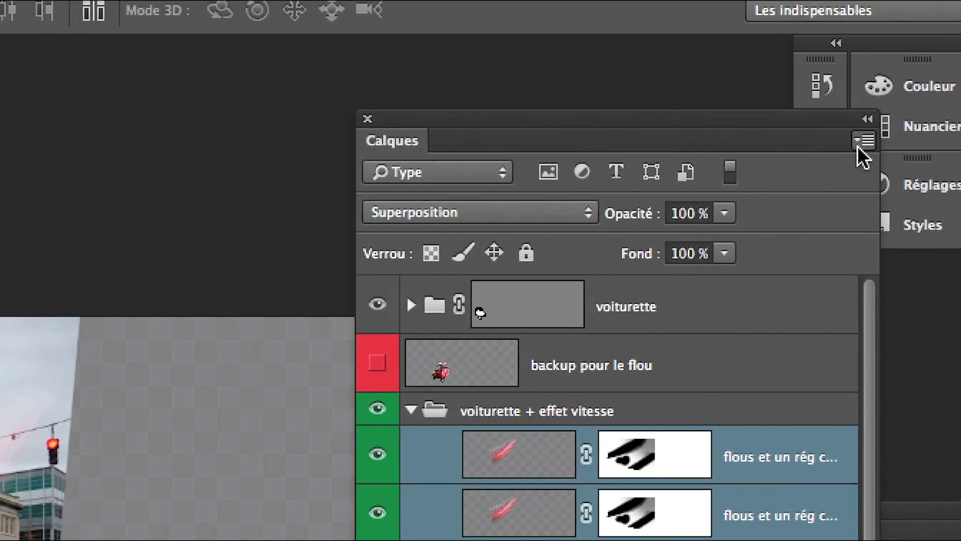
pyautogui.click(858, 146)
pyautogui.click(803, 222)
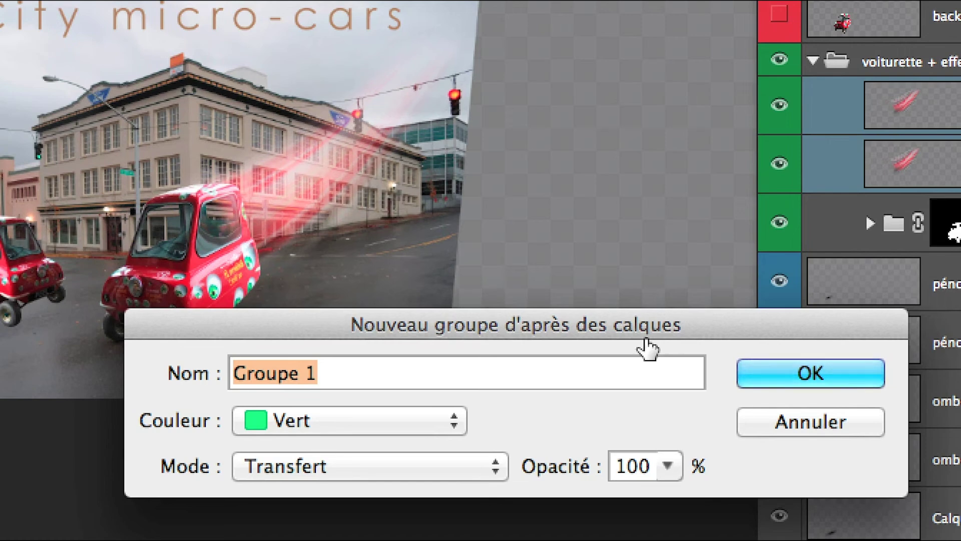
pyautogui.write('effe')
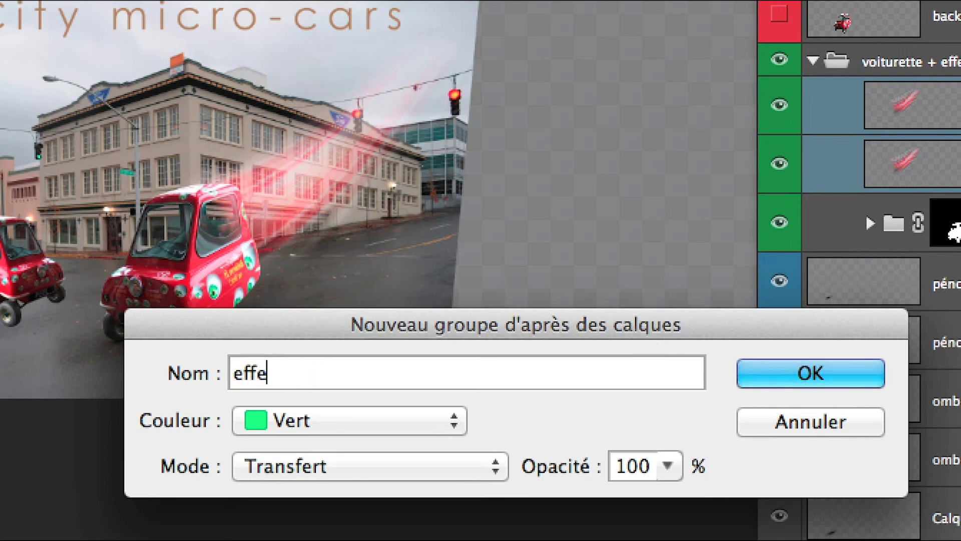
pyautogui.write('t de vitess')
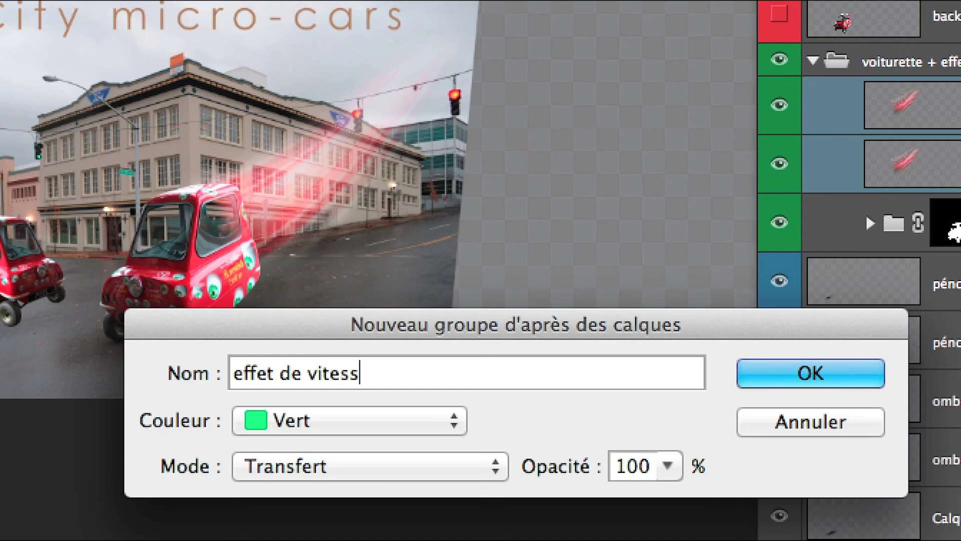
pyautogui.write('e')
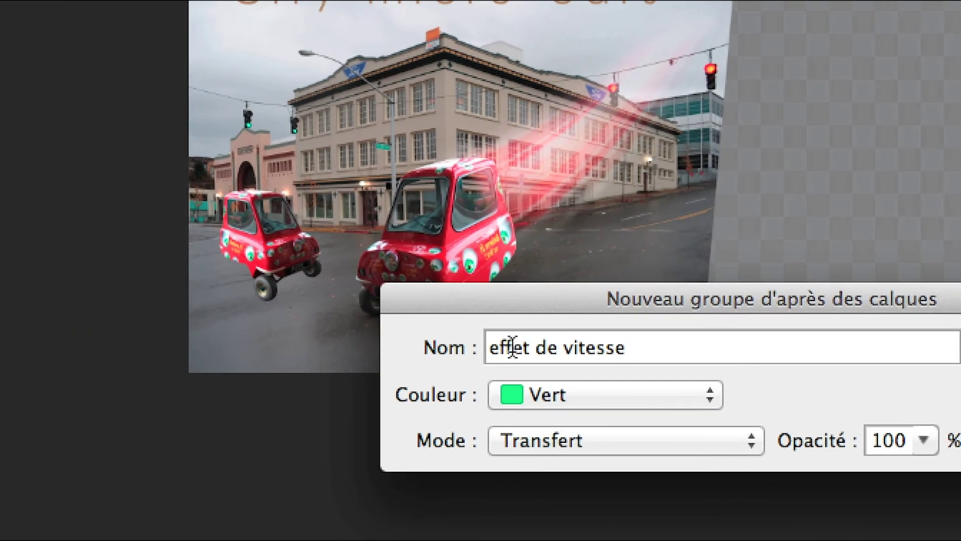
pyautogui.click(529, 347)
pyautogui.write('s')
pyautogui.click(701, 354)
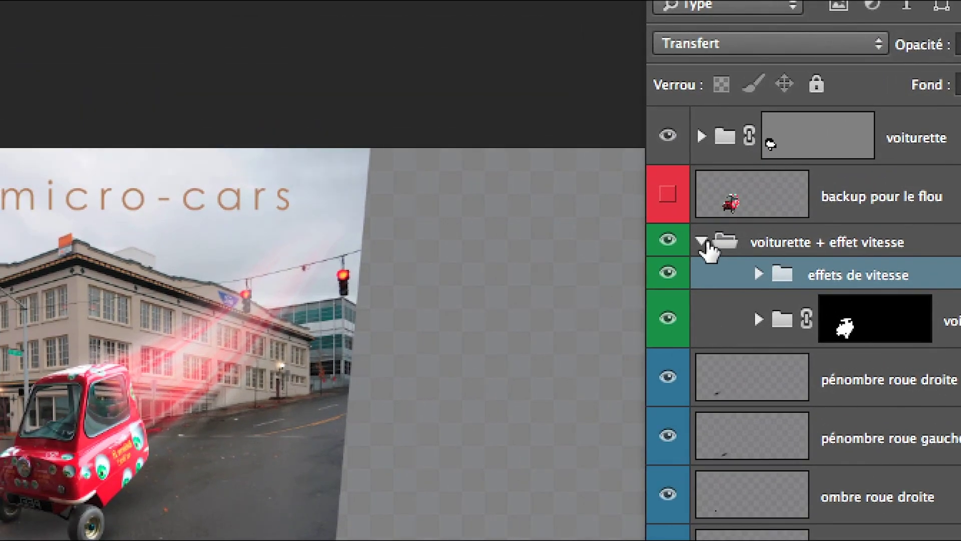
# Check what the "effets de vitesse" and voiturette subgroups contain by hiding and showing each one
pyautogui.click(693, 55)
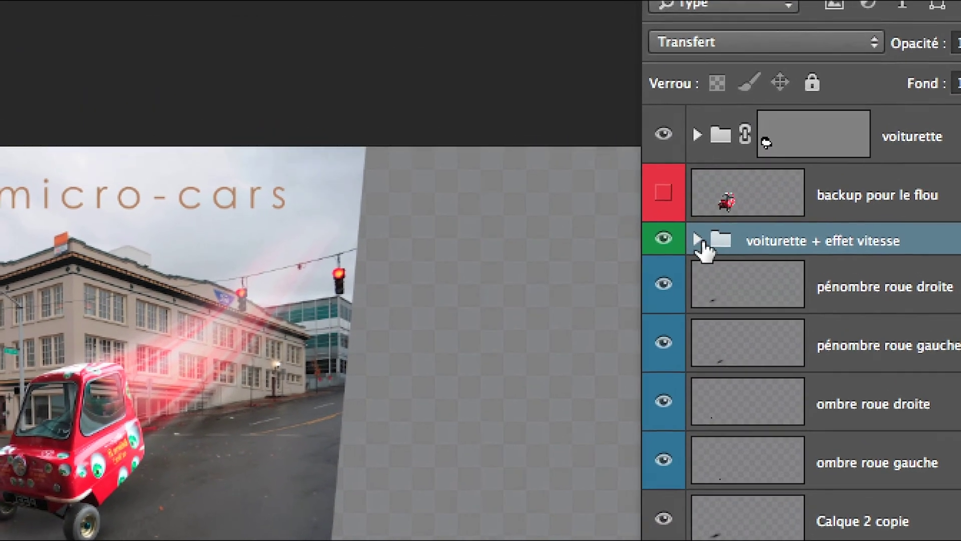
pyautogui.click(693, 233)
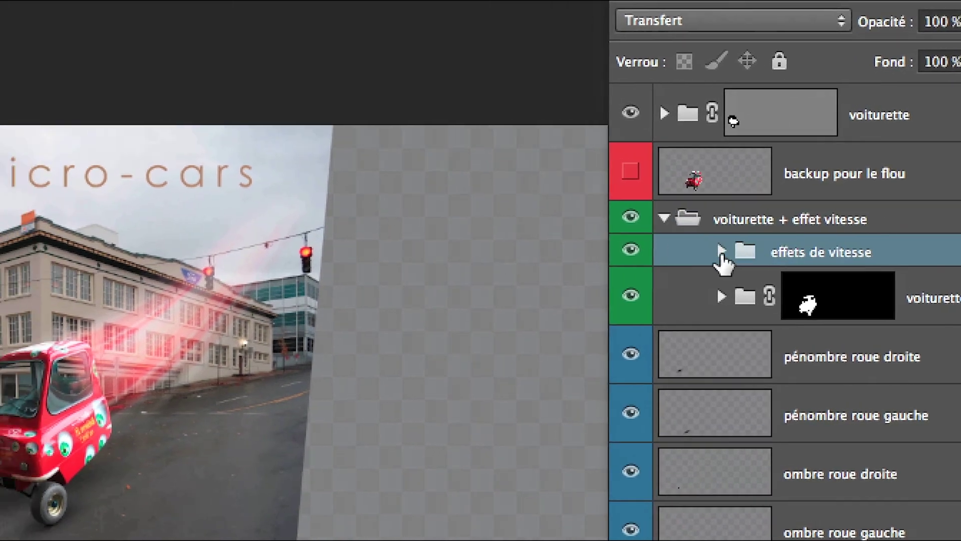
pyautogui.click(630, 252)
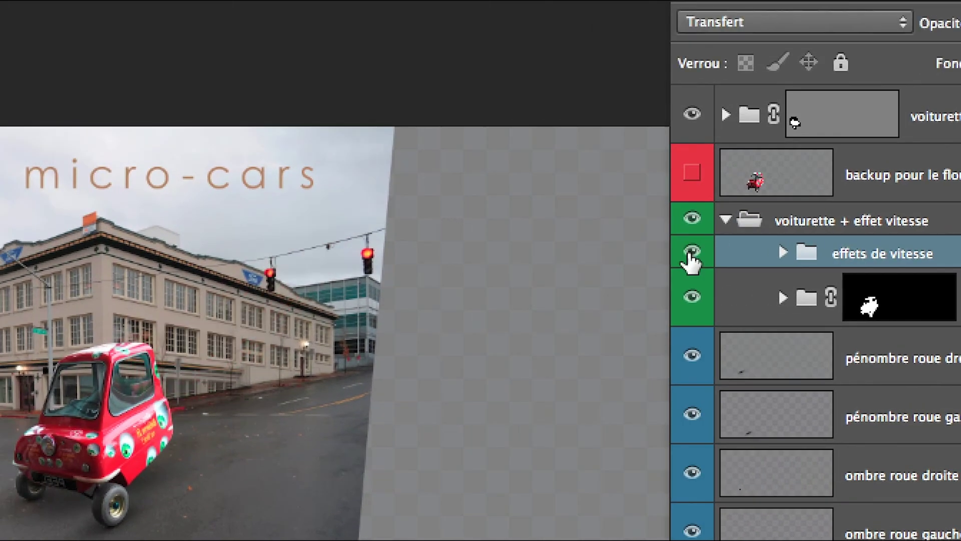
pyautogui.click(691, 253)
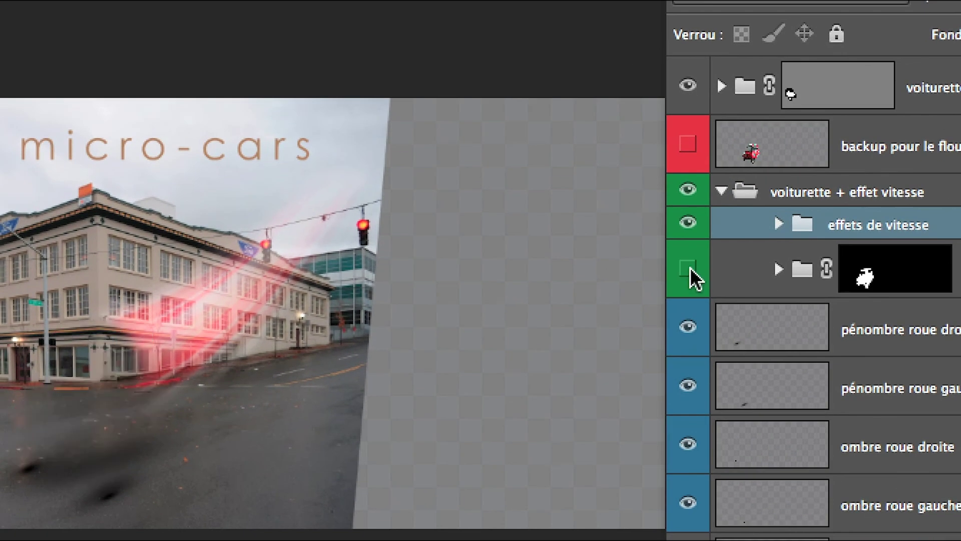
pyautogui.click(688, 269)
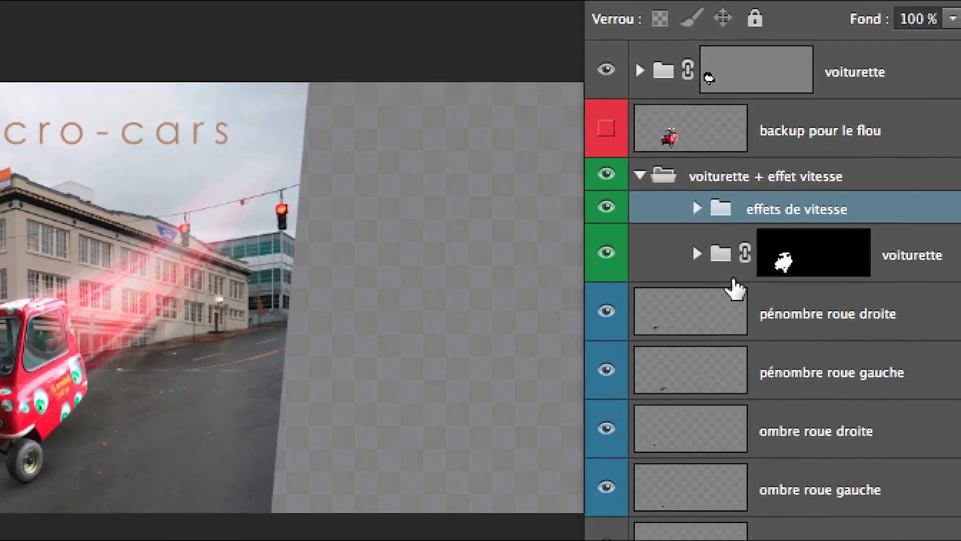
# Group the four wheel shadow and penumbra layers with Calque 2 copie and Calque 2 into a new group named "ombres"
pyautogui.click(761, 306)
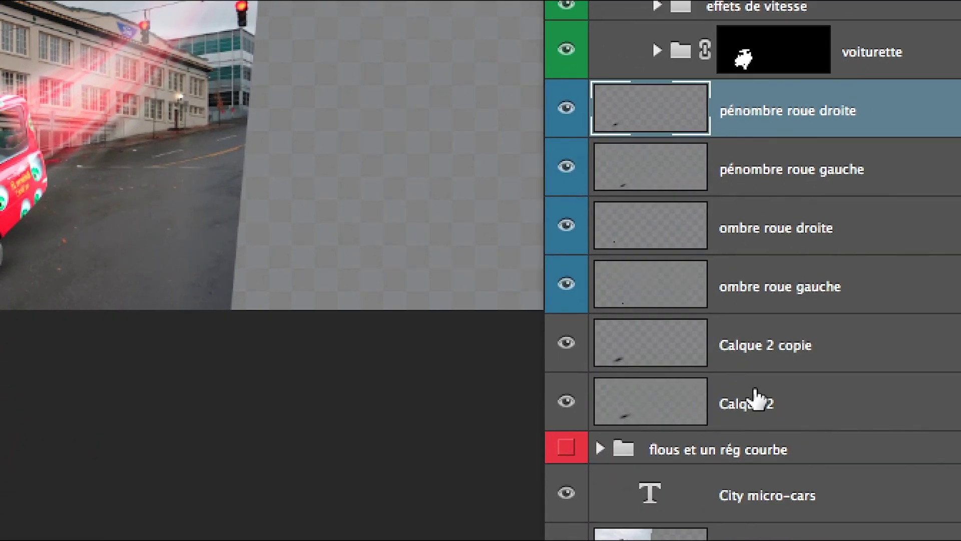
pyautogui.keyDown('shift'); pyautogui.click(806, 540); pyautogui.keyUp('shift')
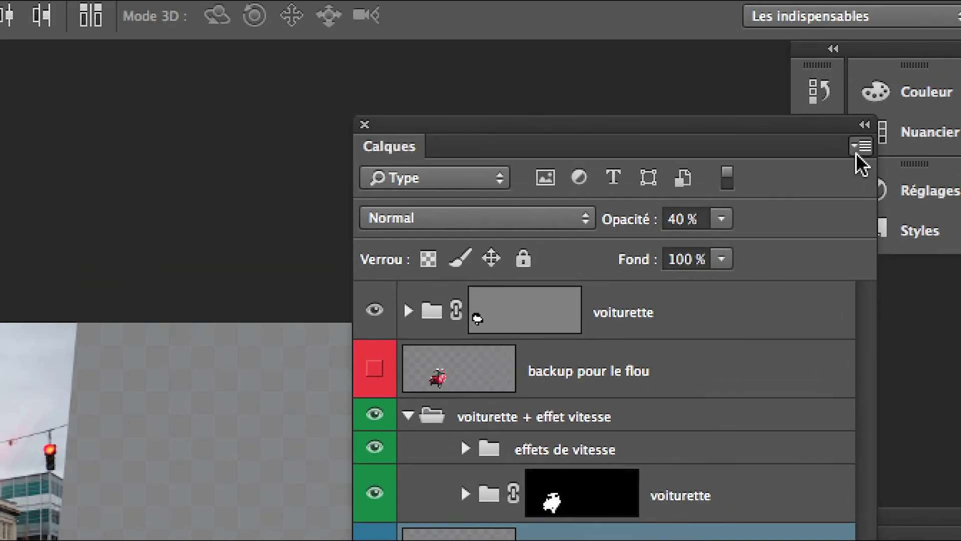
pyautogui.click(856, 151)
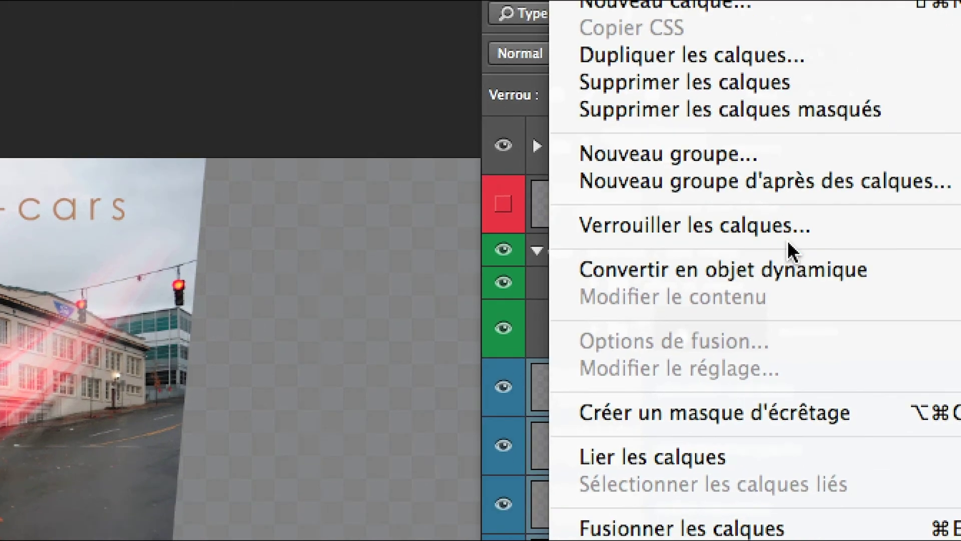
pyautogui.click(645, 343)
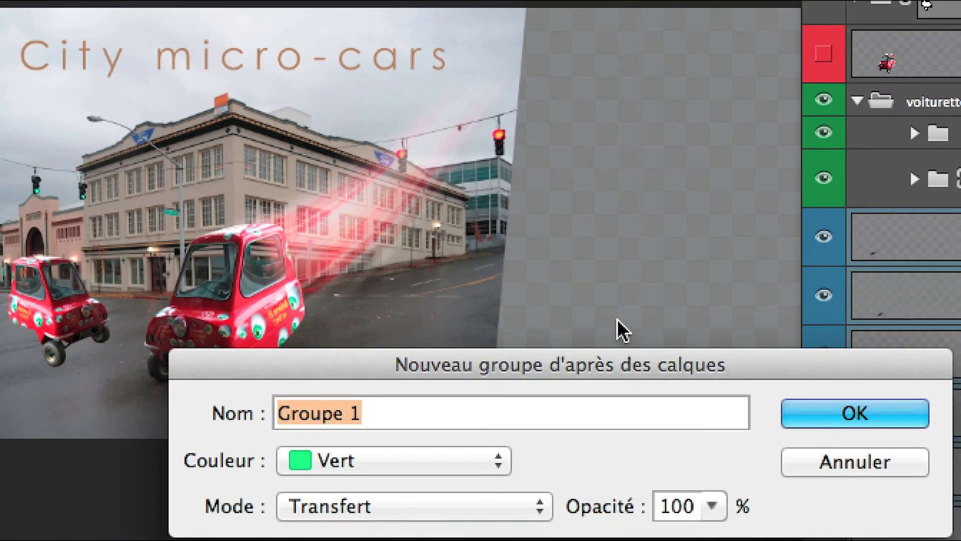
pyautogui.write('ombres')
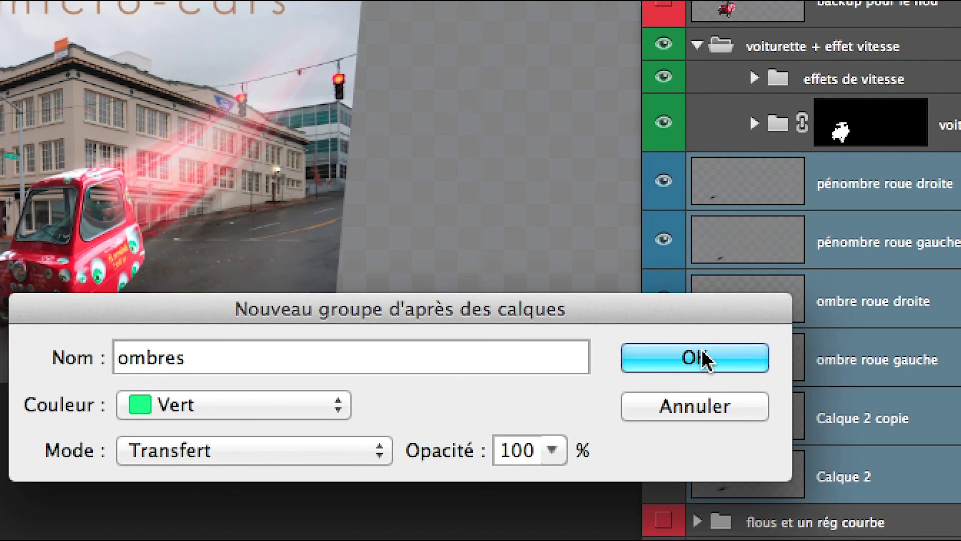
pyautogui.click(855, 412)
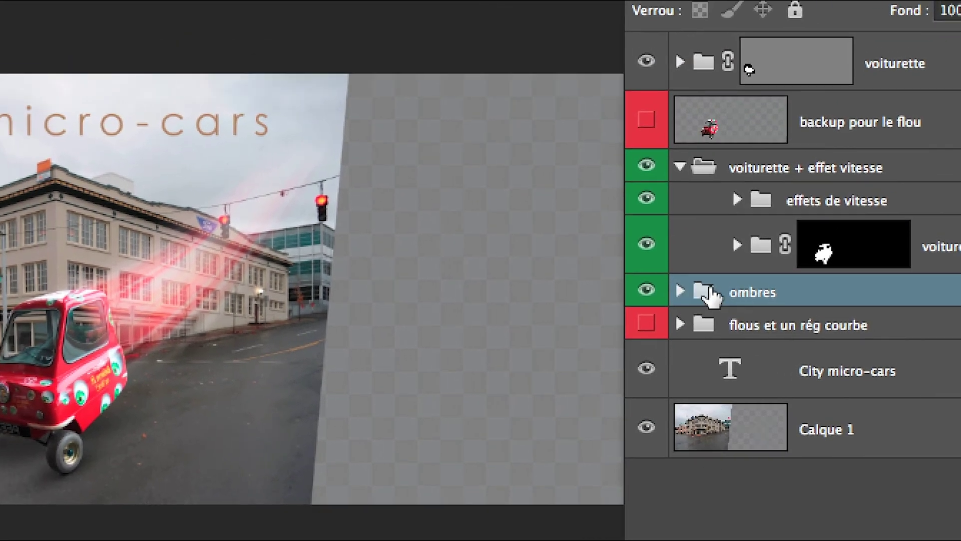
# Move the "ombres" group into the "voiturette + effet vitesse" group, below the voiturette subgroup, and collapse the parent group
pyautogui.moveTo(675, 287); pyautogui.dragTo(672, 157)
pyautogui.moveTo(706, 244); pyautogui.dragTo(708, 241)
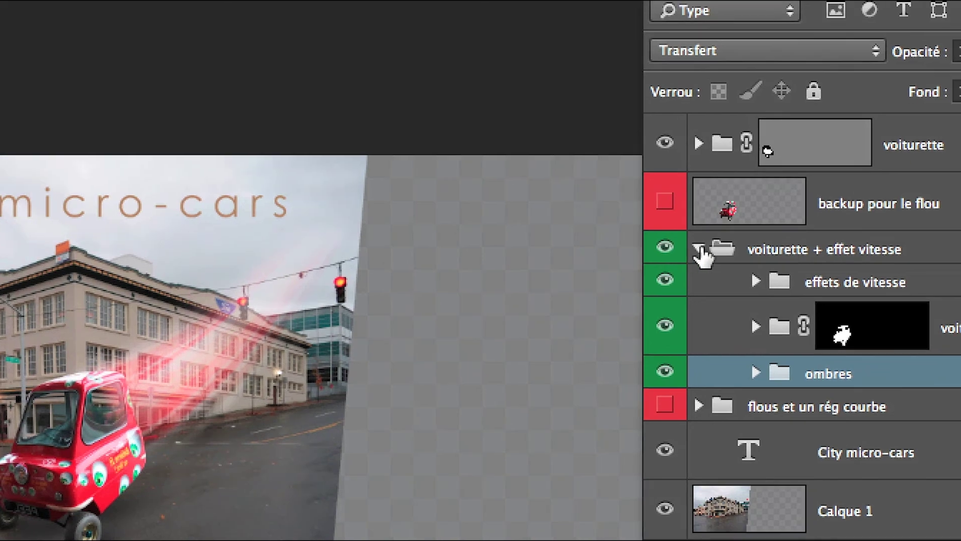
pyautogui.click(661, 171)
# Compare the composition with and without the whole "voiturette + effet vitesse" group
pyautogui.click(686, 247)
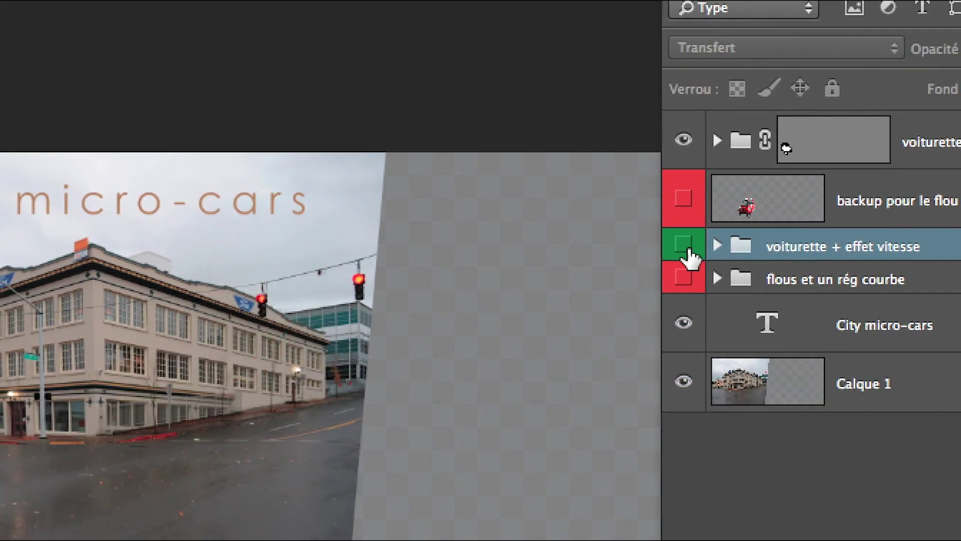
pyautogui.click(687, 247)
pyautogui.click(687, 247)
pyautogui.click(687, 246)
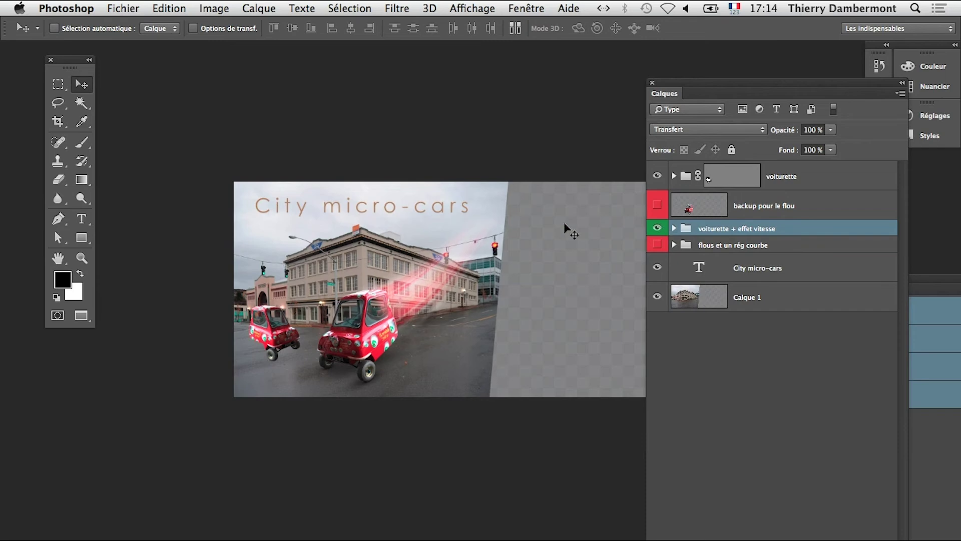
# Try moving the "voiturette + effet vitesse" group across the street as a single unit
pyautogui.moveTo(432, 306); pyautogui.dragTo(328, 365)
pyautogui.scroll(5, 373, 347)
pyautogui.scroll(-5, 328, 365)
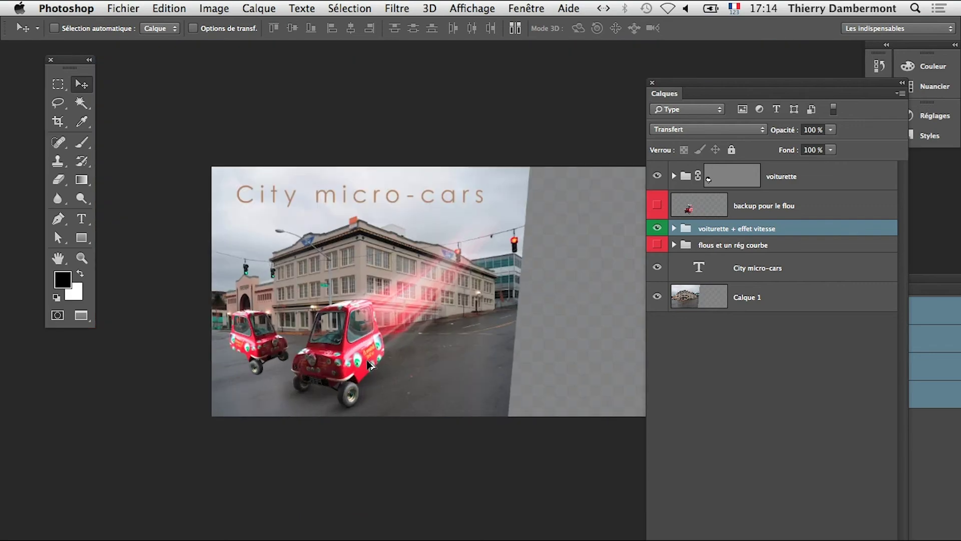
# Try scaling the "voiturette + effet vitesse" group down to about 66% with Free Transform and inspect the car's shadows, then cancel
pyautogui.press('super+t')
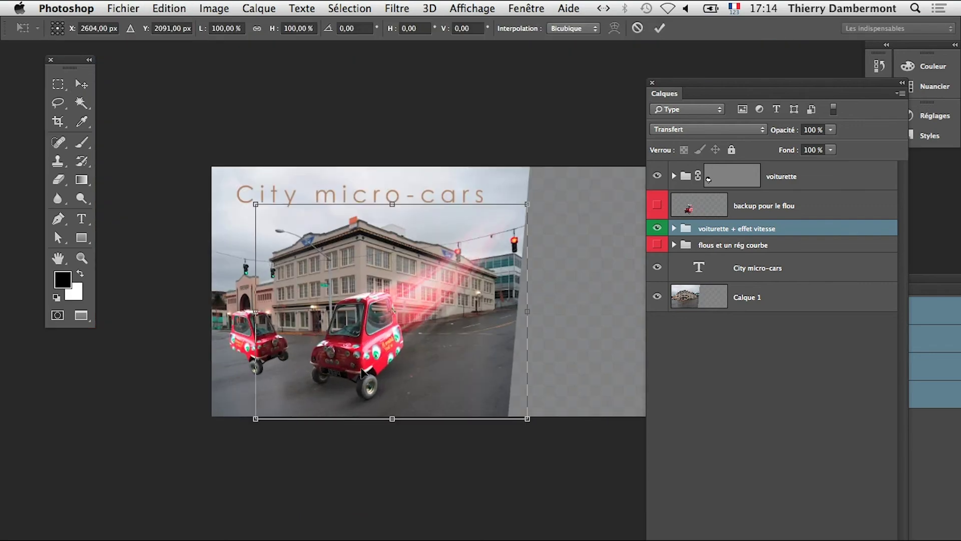
pyautogui.moveTo(256, 204); pyautogui.dragTo(255, 204)
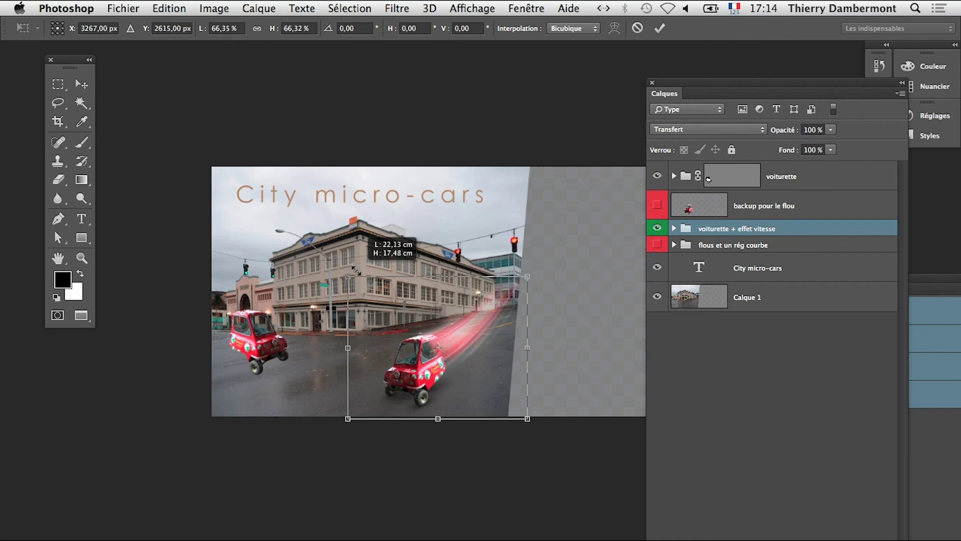
pyautogui.scroll(3, 434, 377)
pyautogui.scroll(4, 435, 379)
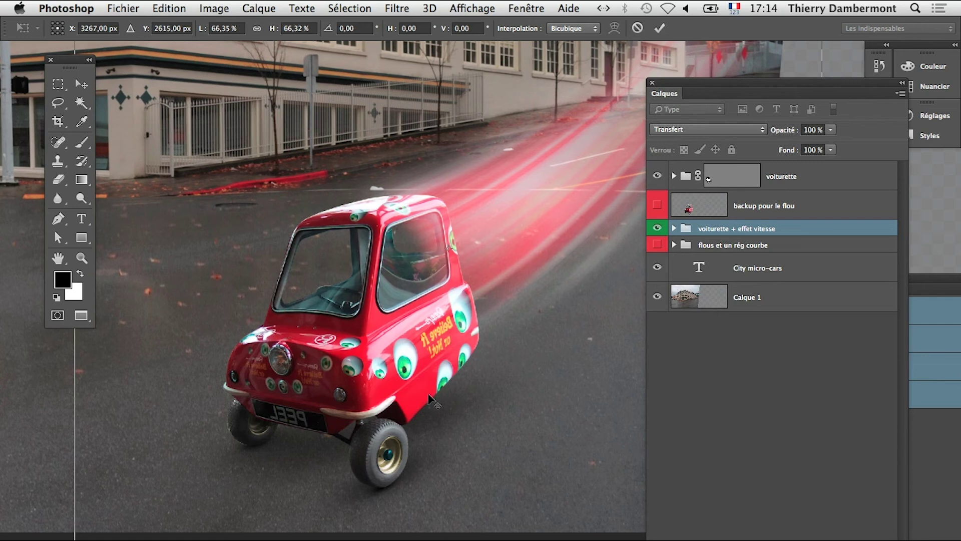
pyautogui.scroll(-1, 432, 400)
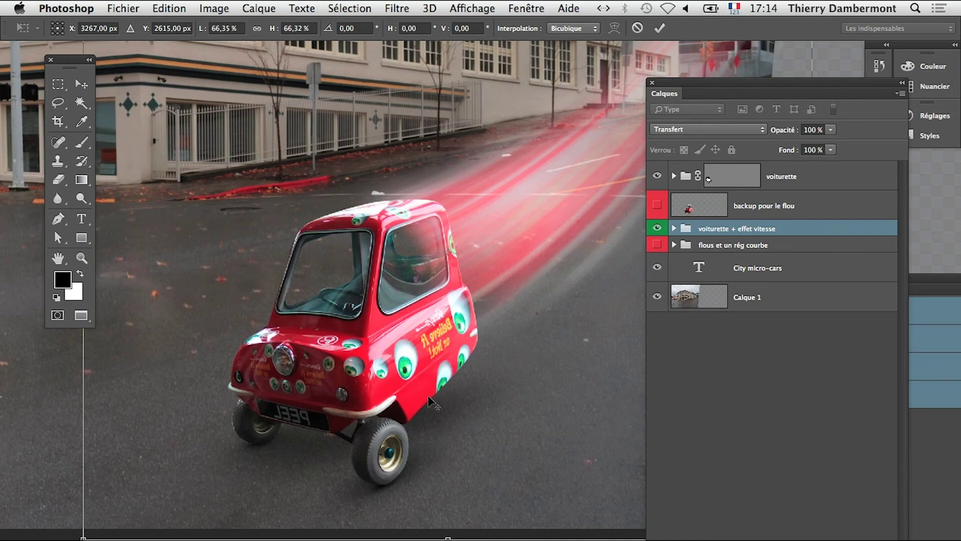
pyautogui.scroll(-5, 429, 400)
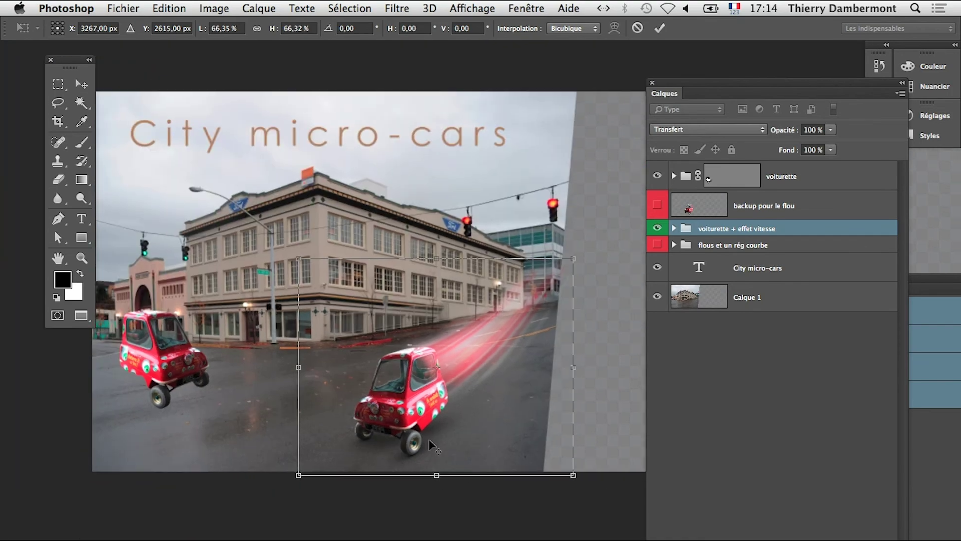
pyautogui.scroll(-2, 429, 443)
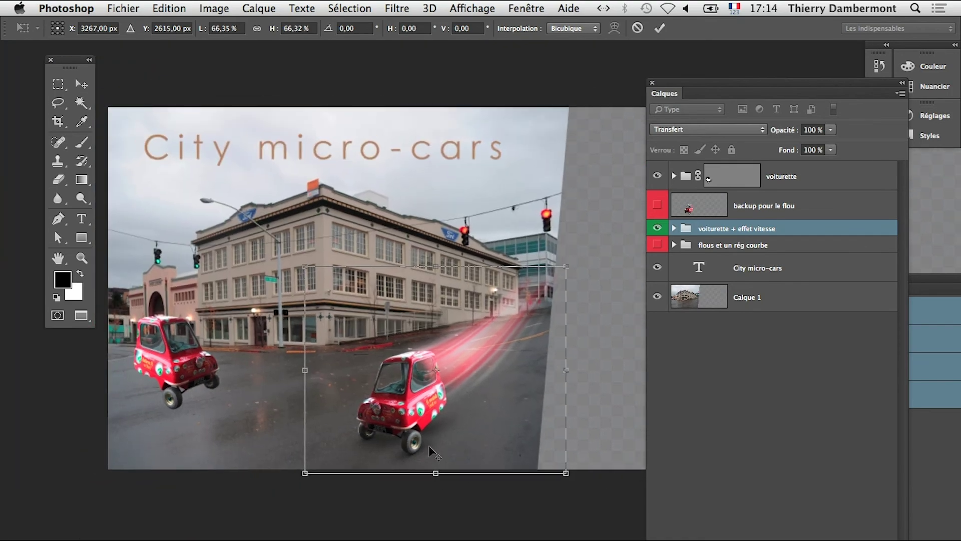
pyautogui.press('Escape')
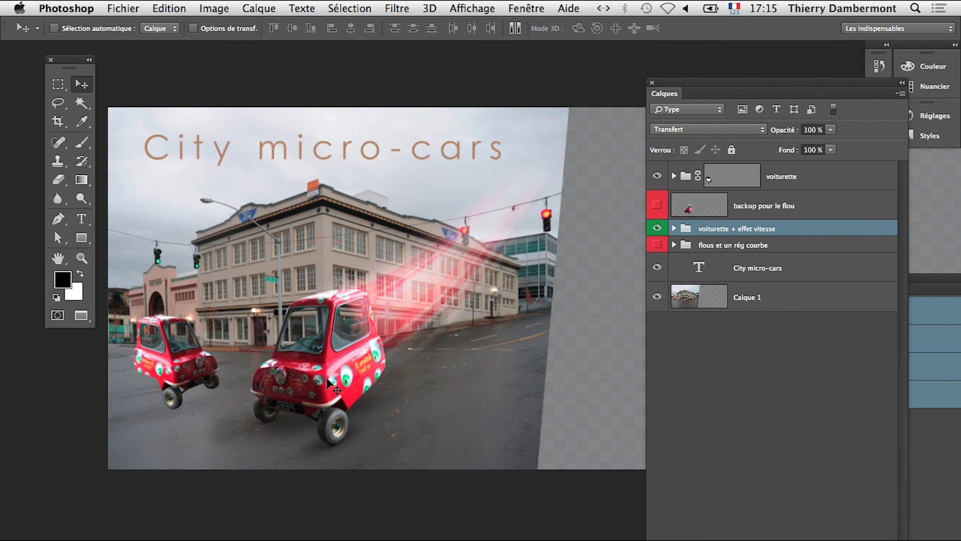
# Inspect the large car, try scaling the "voiturette + effet vitesse" group down to about 58% with Free Transform, and cancel
pyautogui.scroll(10, 328, 383)
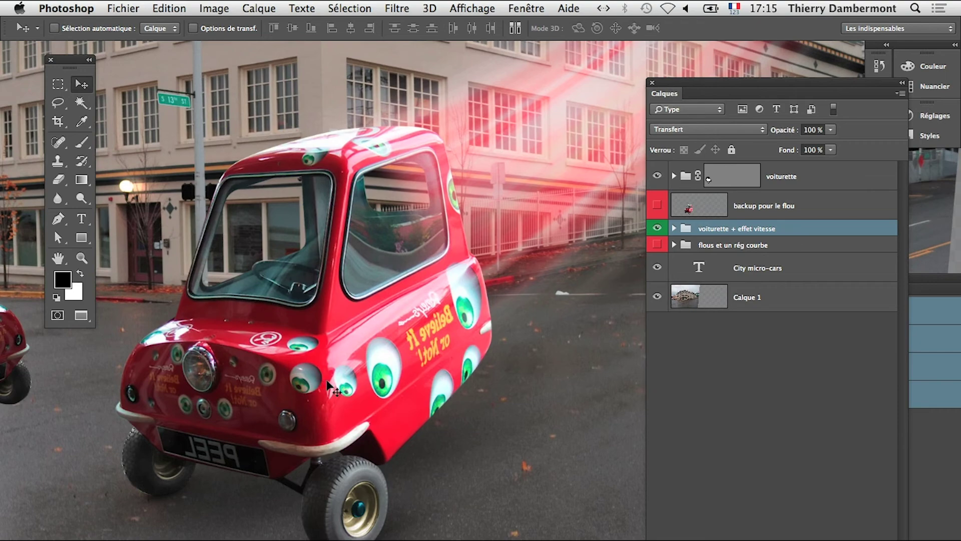
pyautogui.scroll(-6, 324, 384)
pyautogui.scroll(-3, 324, 391)
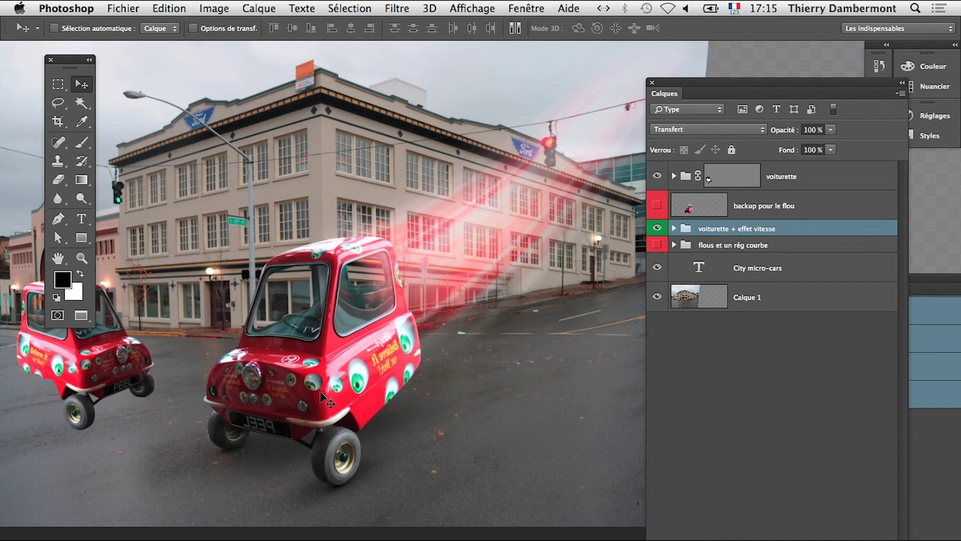
pyautogui.hotkey('ctrl', 't')
pyautogui.scroll(-2, 320, 391)
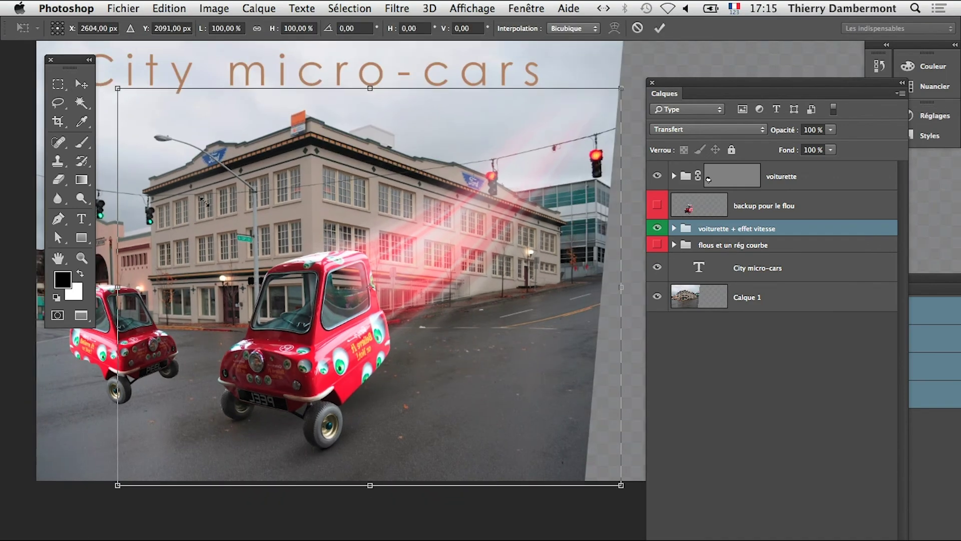
pyautogui.moveTo(117, 88); pyautogui.dragTo(329, 248)
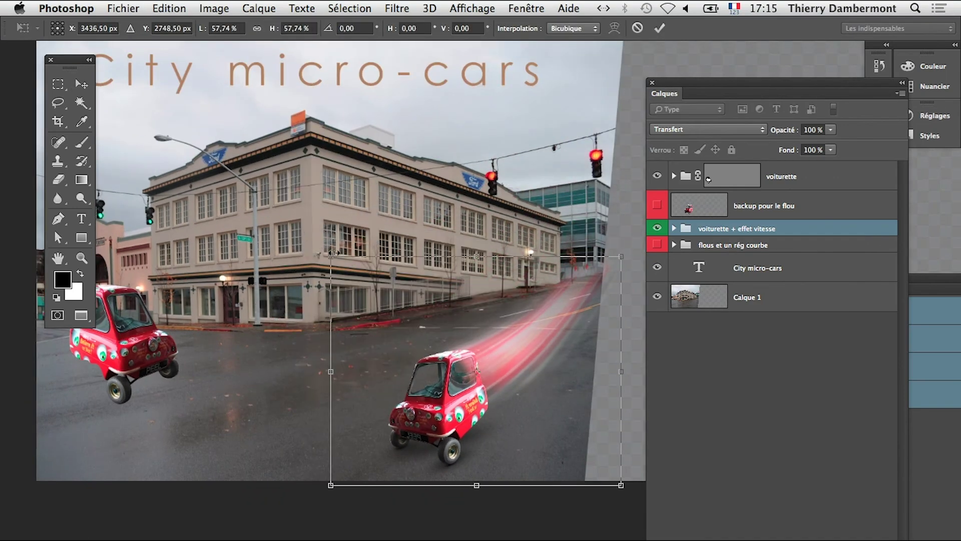
pyautogui.scroll(1, 485, 398)
pyautogui.scroll(2, 488, 395)
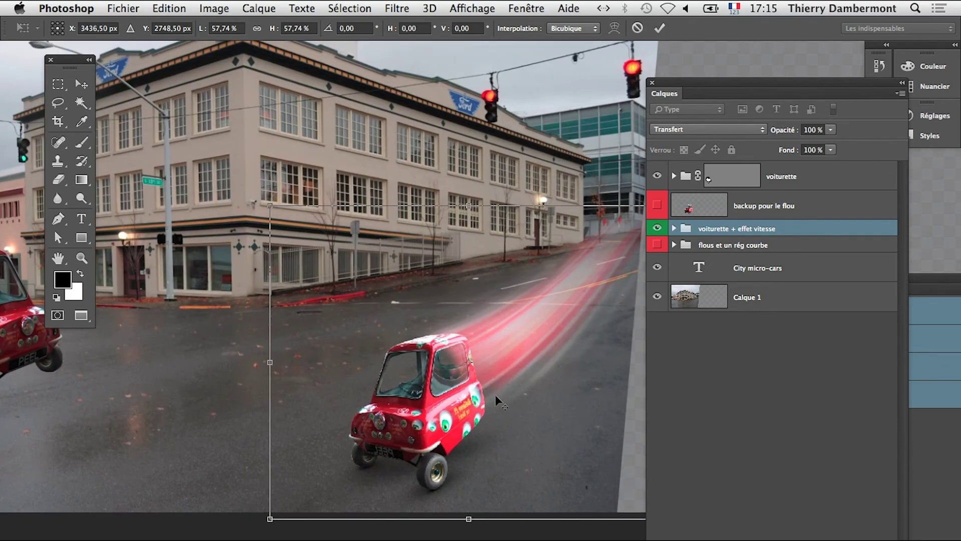
pyautogui.press('Escape')
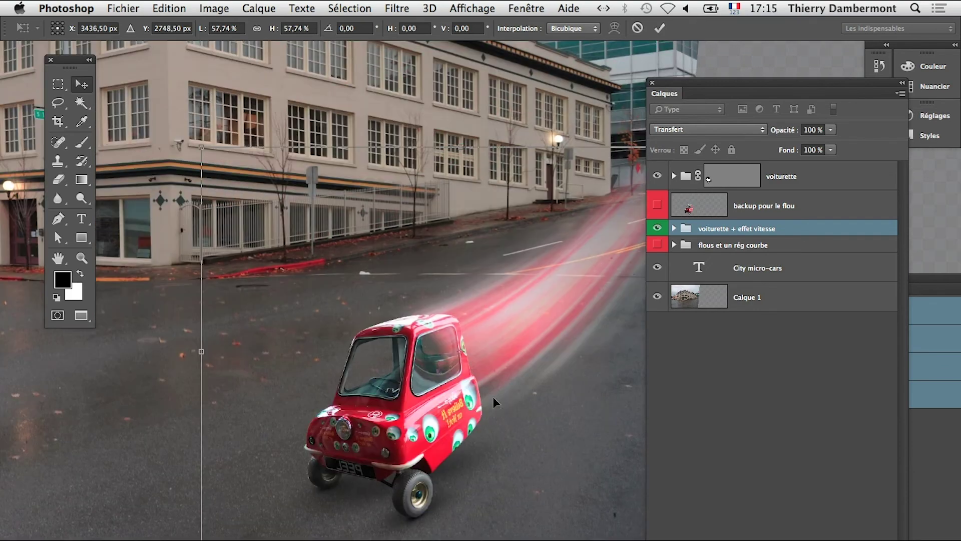
# Scale the "voiturette + effet vitesse" group down proportionally to about 61% with Free Transform, keeping its lower-right corner anchored
pyautogui.scroll(-2, 465, 390)
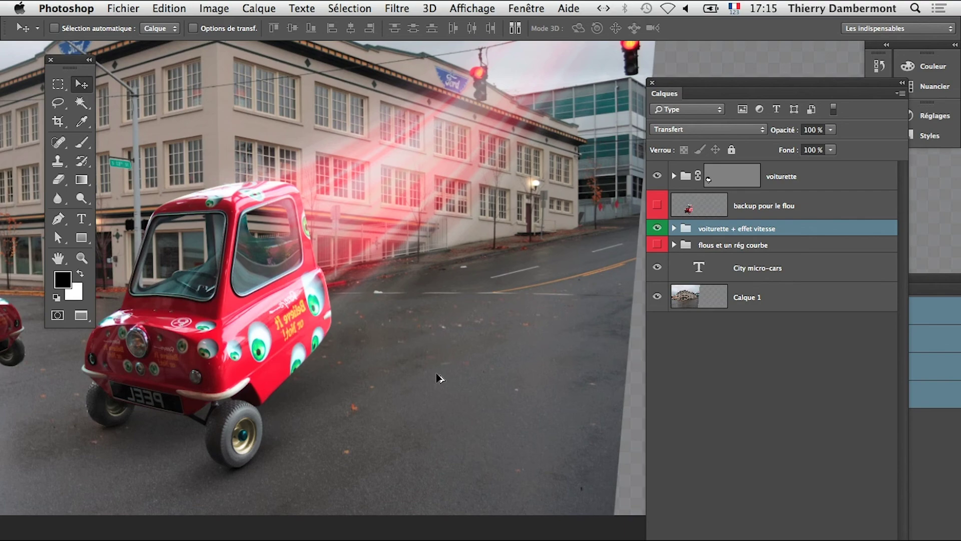
pyautogui.scroll(-2, 411, 359)
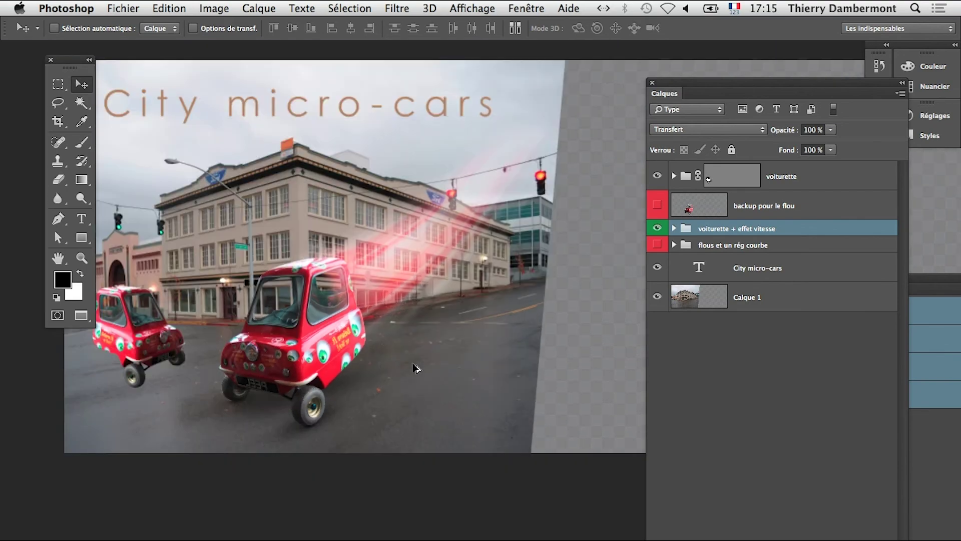
pyautogui.hotkey('ctrl', 't')
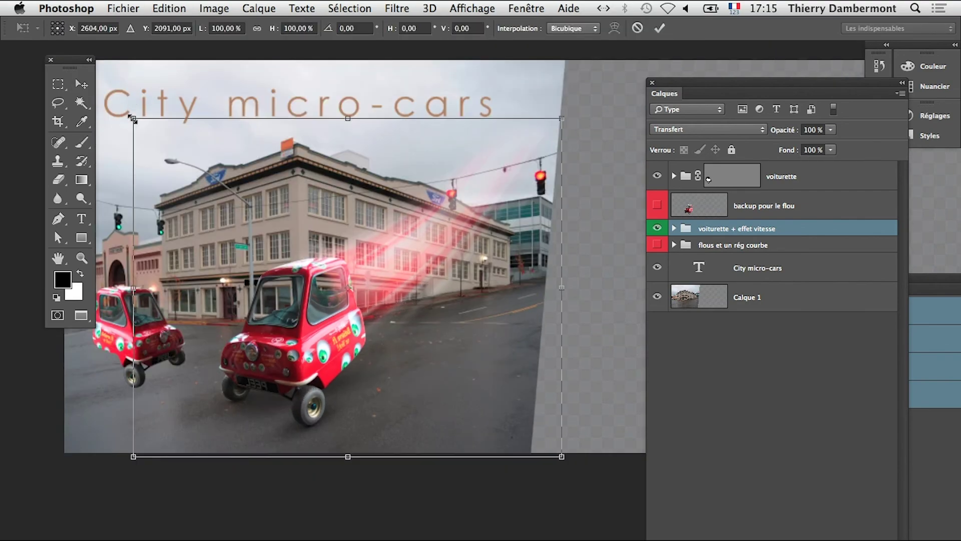
pyautogui.moveTo(134, 119); pyautogui.dragTo(303, 248)
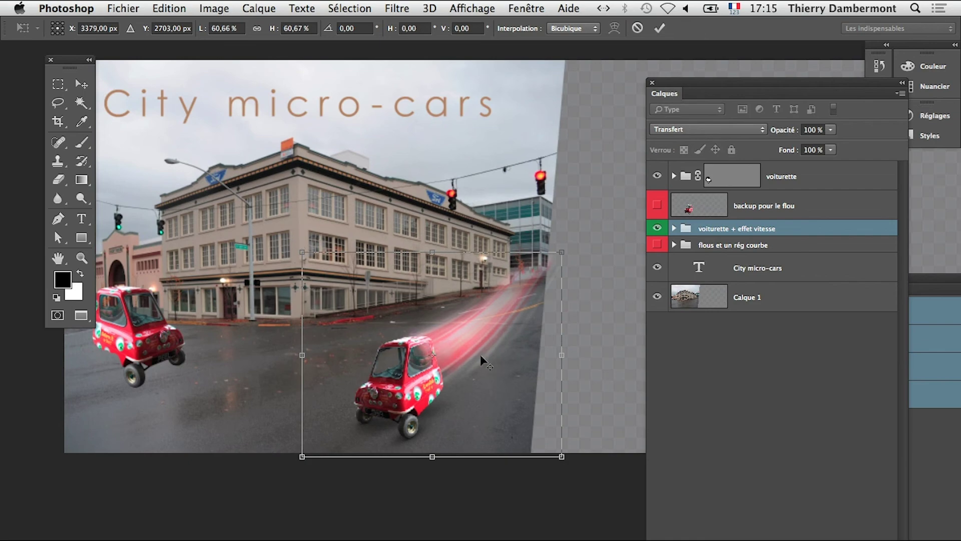
pyautogui.scroll(4, 482, 359)
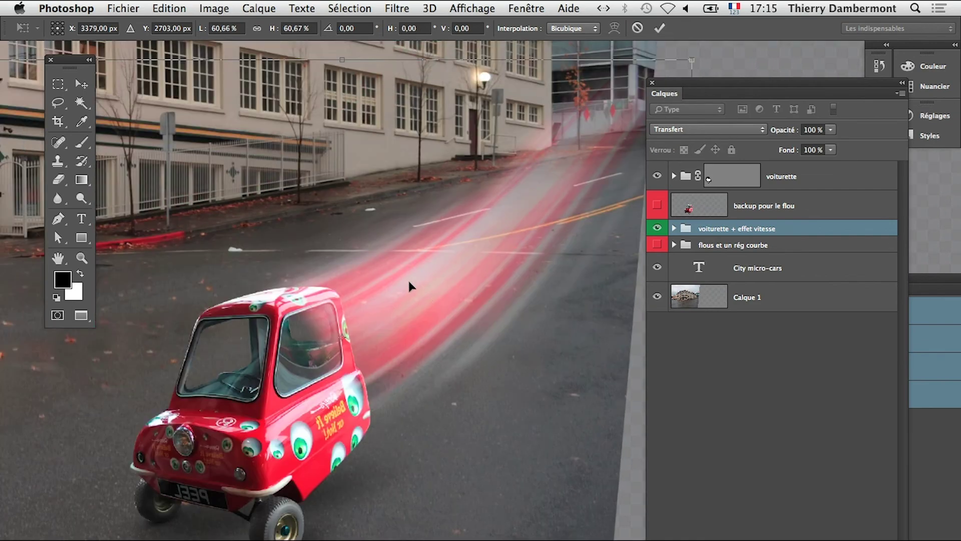
pyautogui.press('Return')
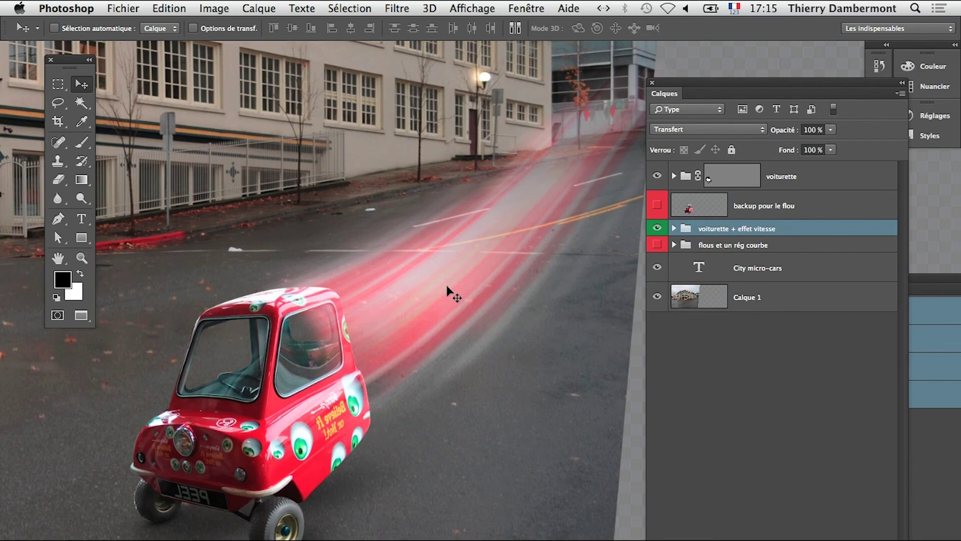
# Undo the scaling of the "voiturette + effet vitesse" group by stepping back through the history
pyautogui.press('super+alt+z')
pyautogui.press('super+alt+z')
pyautogui.press('super+alt+z')
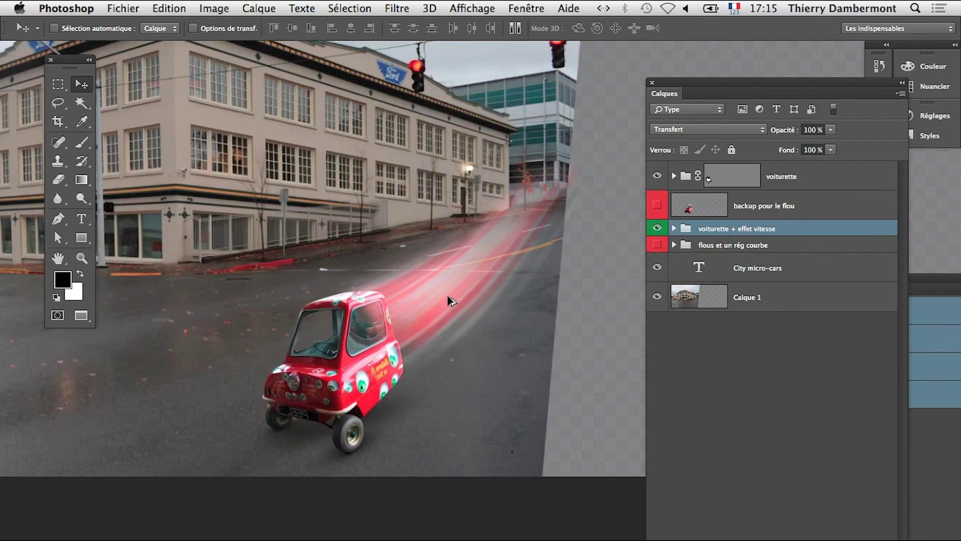
pyautogui.press('super+alt+z')
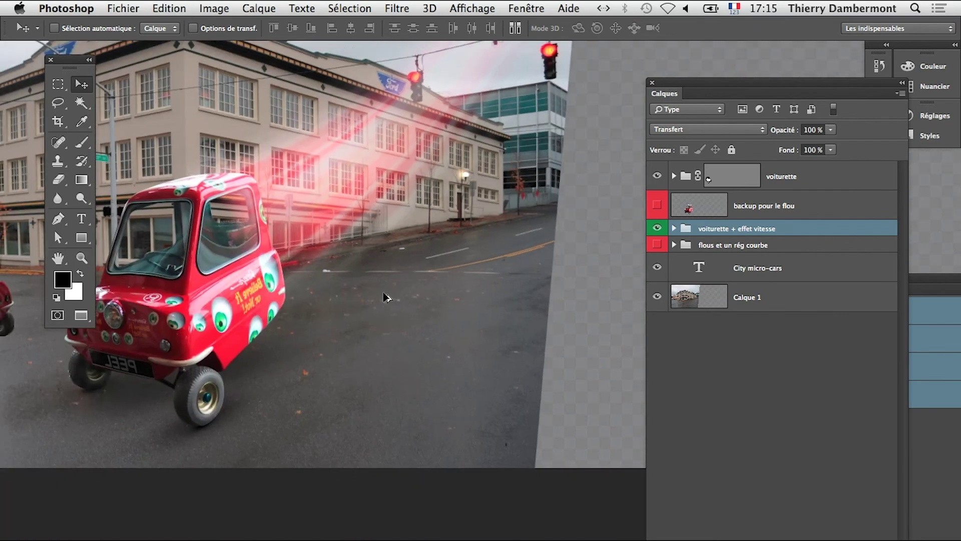
pyautogui.press('super+alt+z')
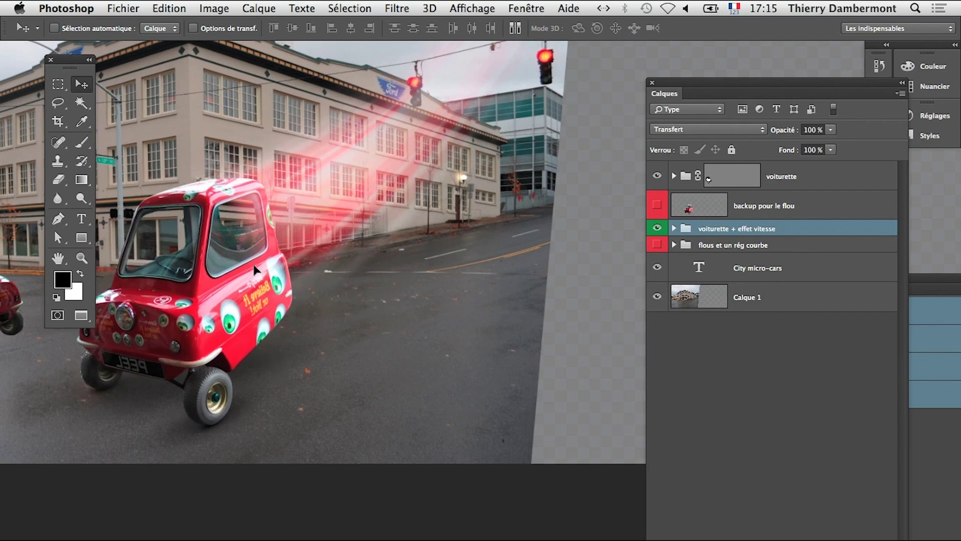
# Try moving the "voiturette + effet vitesse" group down the street towards the lower edge of the image, then undo the move
pyautogui.moveTo(201, 219)
pyautogui.mouseDown()
pyautogui.moveTo(321, 324)
pyautogui.moveTo(372, 388)
pyautogui.mouseUp()
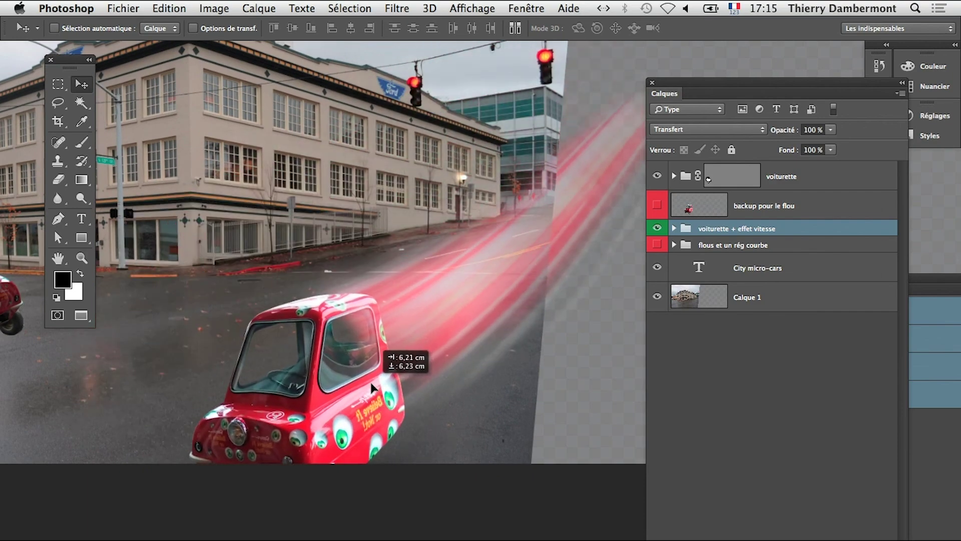
pyautogui.moveTo(371, 387)
pyautogui.mouseDown()
pyautogui.moveTo(273, 280)
pyautogui.moveTo(368, 403)
pyautogui.moveTo(345, 368)
pyautogui.mouseUp()
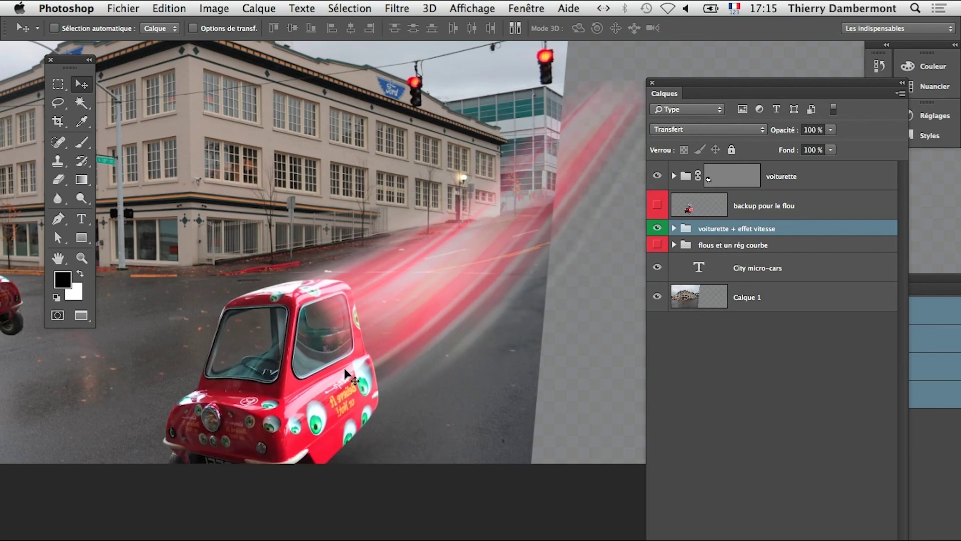
pyautogui.press('super+z')
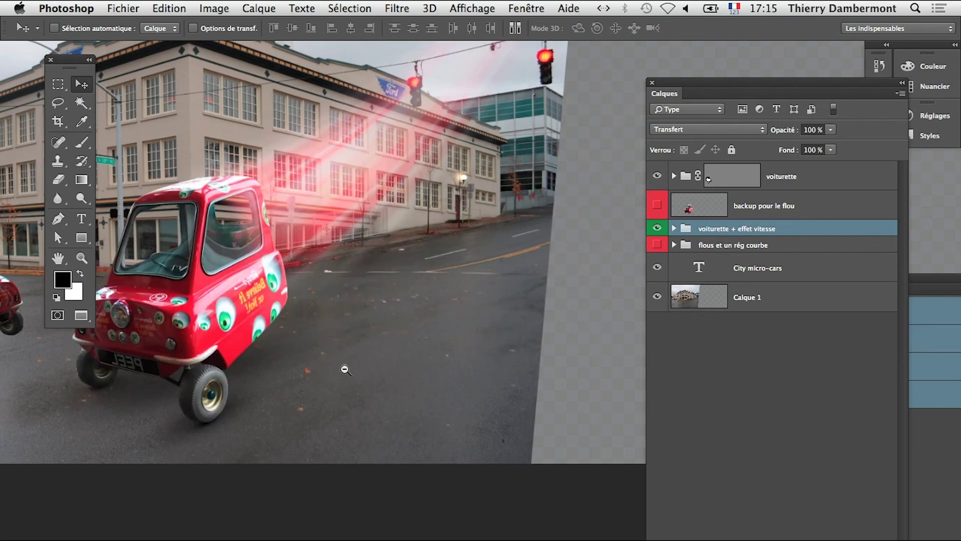
pyautogui.scroll(-3, 343, 369)
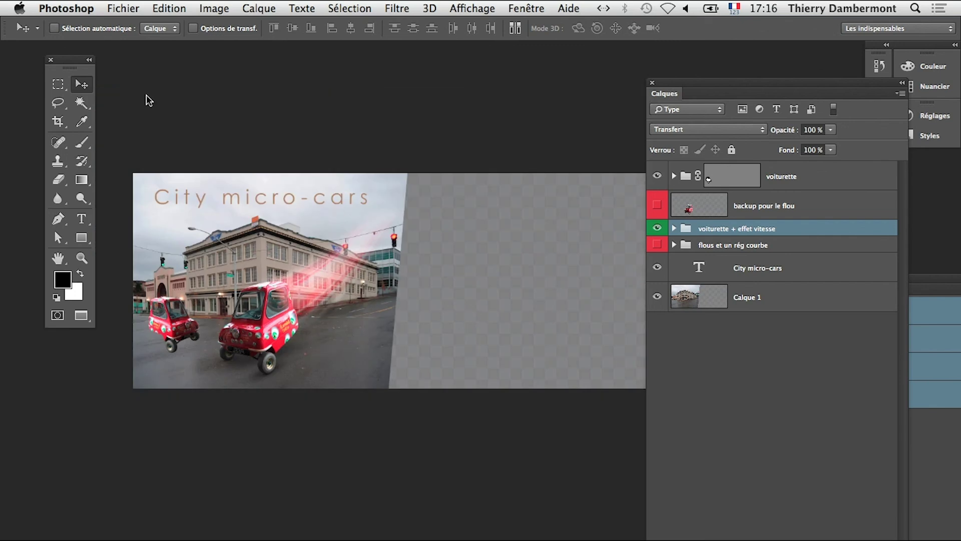
pyautogui.click(124, 8)
pyautogui.click(178, 161)
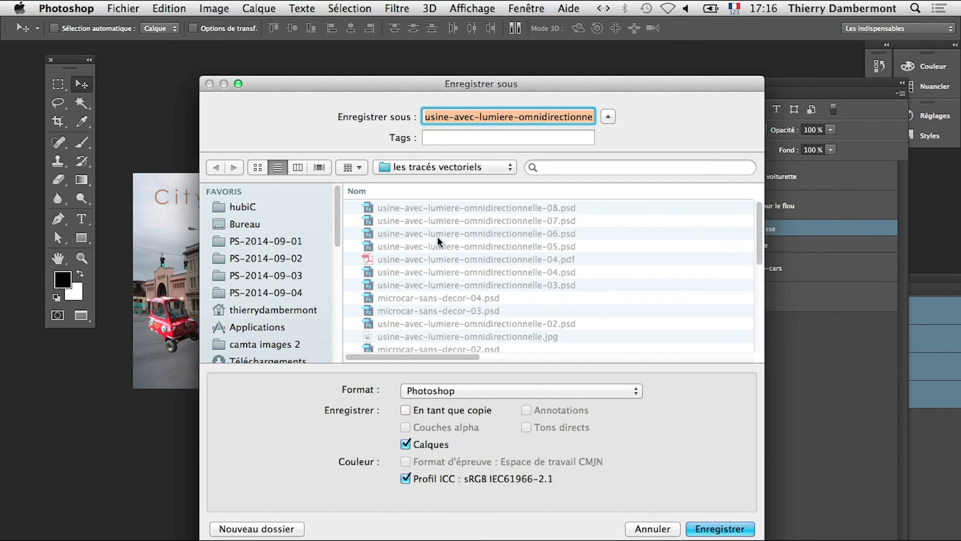
pyautogui.click(667, 529)
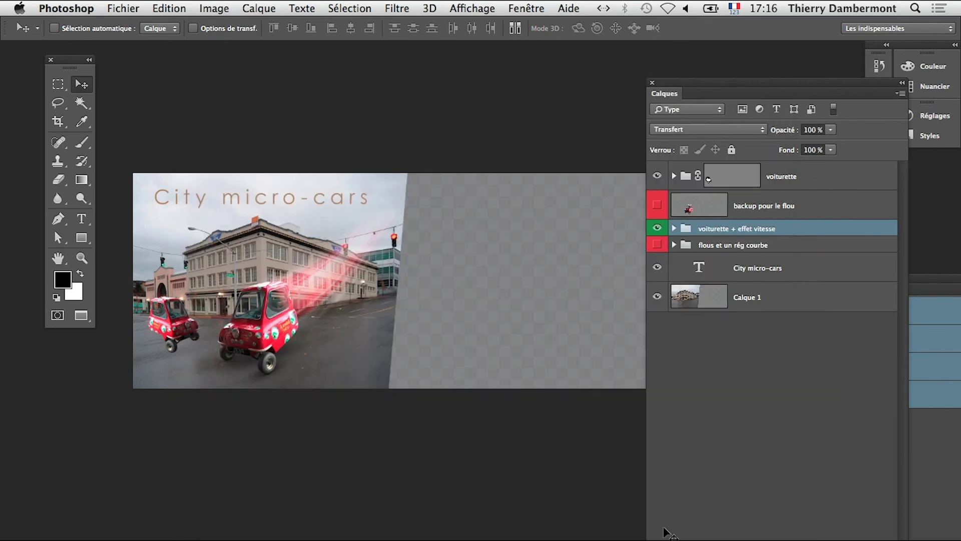
# Make the Calque 1 background layer active and switch to the Rectangular Marquee tool
pyautogui.scroll(6, 382, 364)
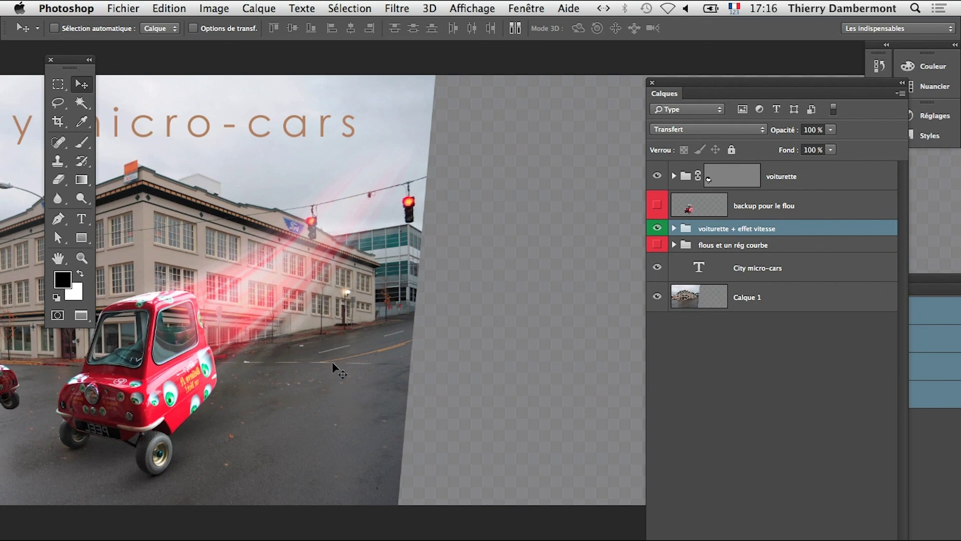
pyautogui.click(691, 303)
pyautogui.press('m')
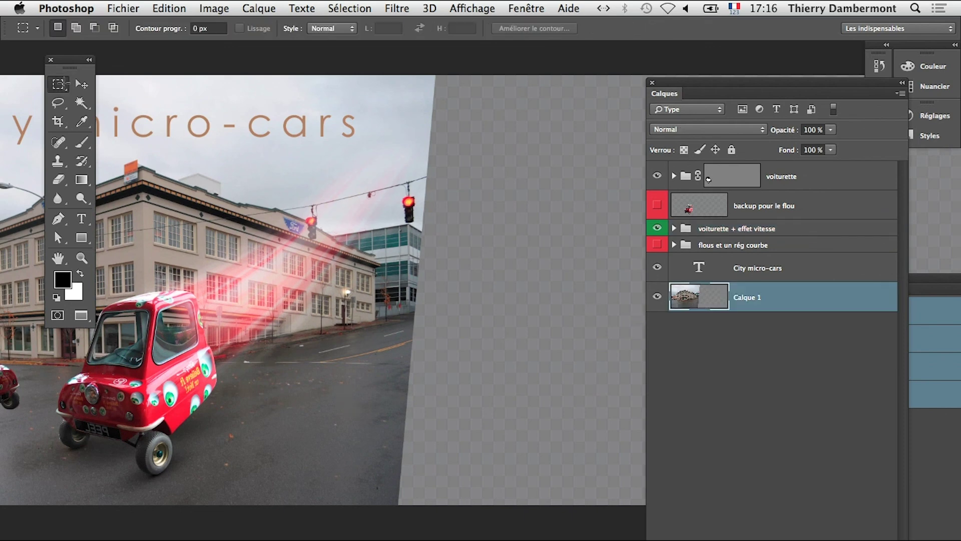
# Save the document under the new name usine-avec-lumiere-omnidirectionnelle-09.psd in Photoshop format, with layers and maximised compatibility
pyautogui.click(124, 8)
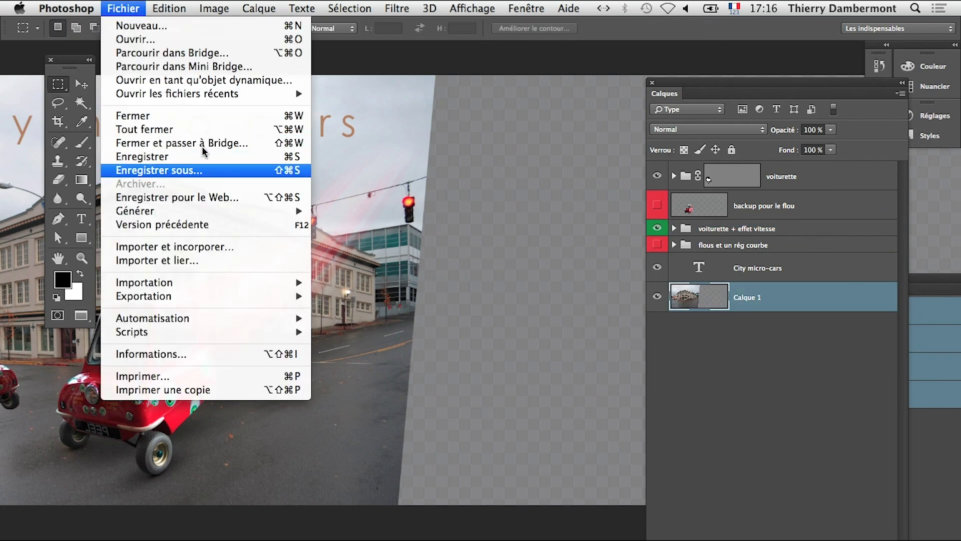
pyautogui.click(161, 170)
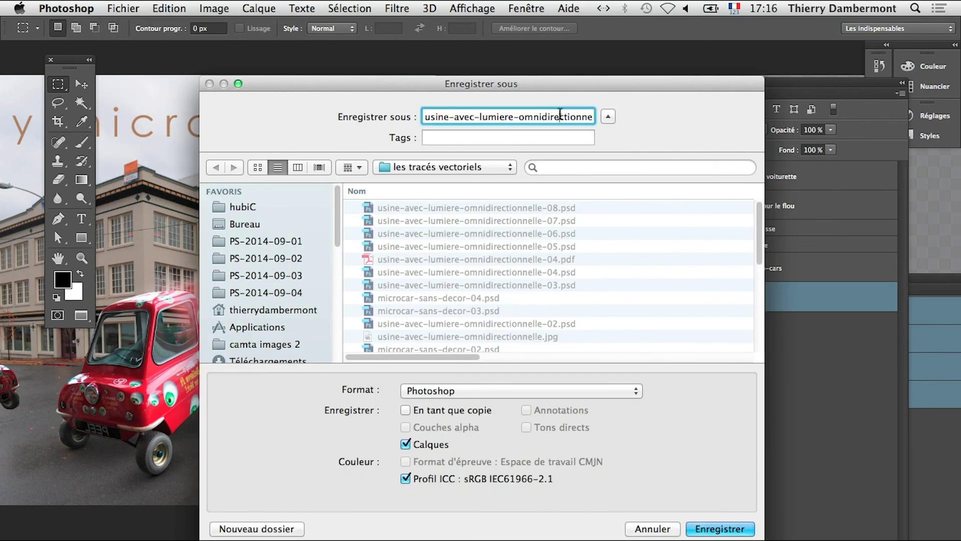
pyautogui.press('Right')
pyautogui.press('Right')
pyautogui.press('Right')
pyautogui.press('Right')
pyautogui.press('Right')
pyautogui.press('Right')
pyautogui.press('Right')
pyautogui.press('Right')
pyautogui.press('Right')
pyautogui.press('Right')
pyautogui.press('Right')
pyautogui.press('Right')
pyautogui.press('Right')
pyautogui.press('Right')
pyautogui.press('Right')
pyautogui.press('Right')
pyautogui.press('Right')
pyautogui.moveTo(566, 115); pyautogui.dragTo(570, 116)
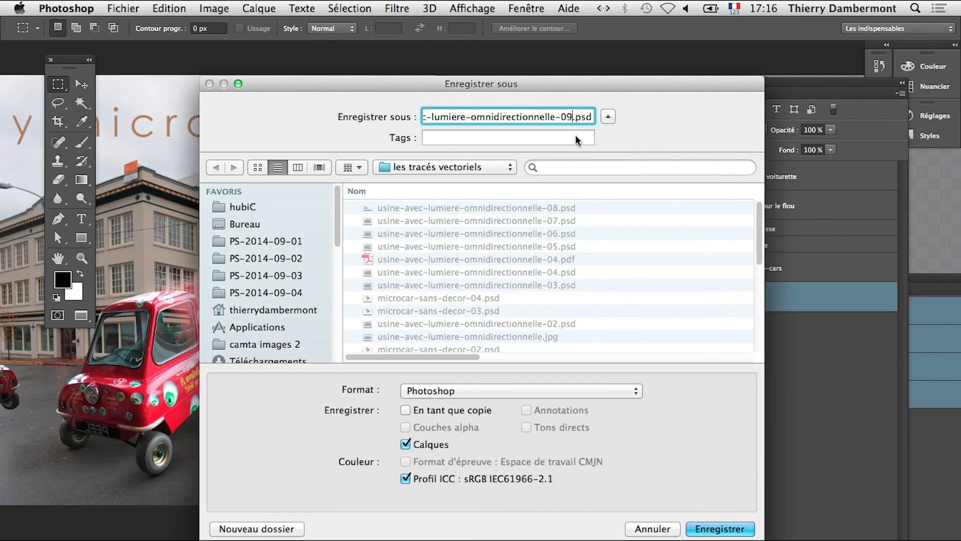
pyautogui.write('9')
pyautogui.click(720, 529)
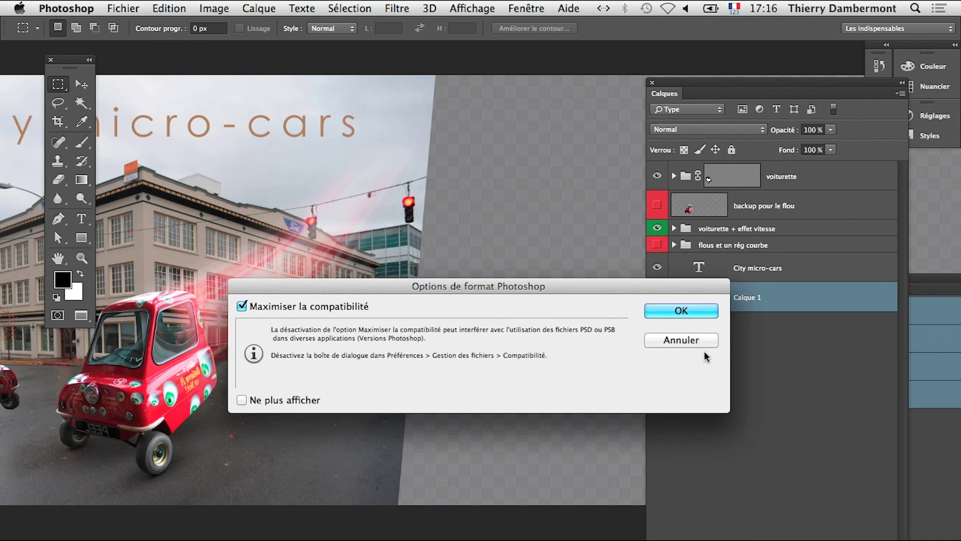
pyautogui.click(699, 315)
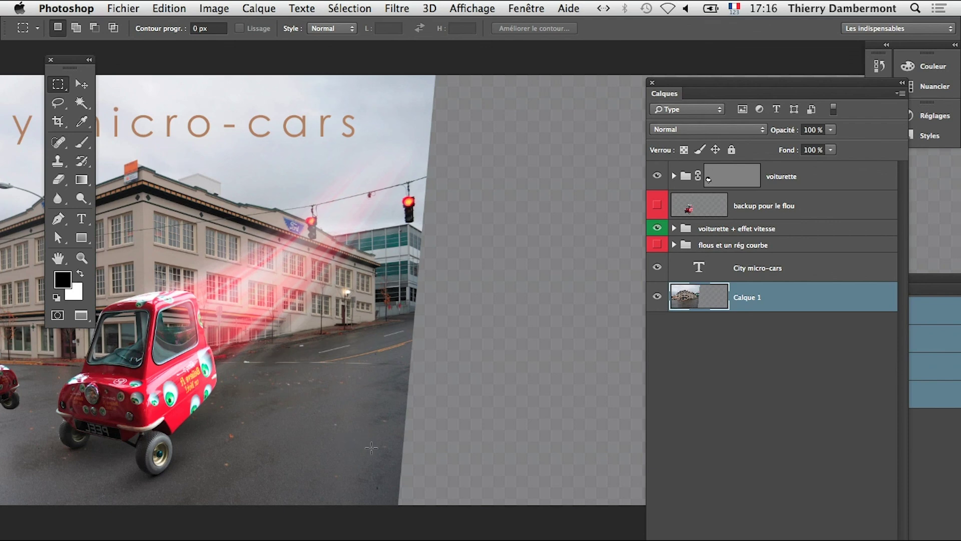
# Draw a full-height rectangular selection from the large car across the street scene into the transparent area, trimming its left edge
pyautogui.moveTo(347, 437); pyautogui.dragTo(372, 449)
pyautogui.click(371, 393)
pyautogui.moveTo(140, 76); pyautogui.dragTo(524, 505)
pyautogui.moveTo(118, 56); pyautogui.dragTo(145, 531)
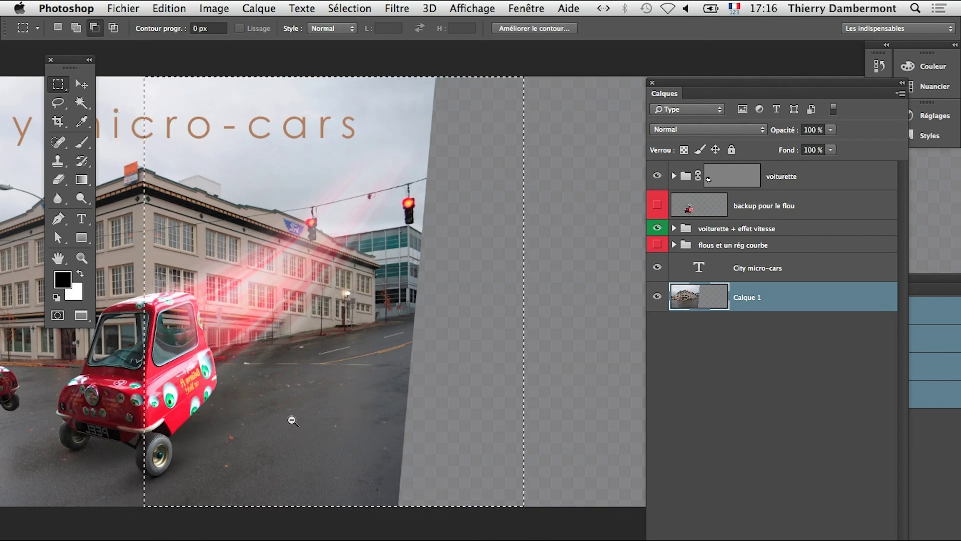
# Try stretching the selected part of Calque 1 horizontally to about 149% with Free Transform, then cancel
pyautogui.scroll(-4, 325, 364)
pyautogui.press('super+t')
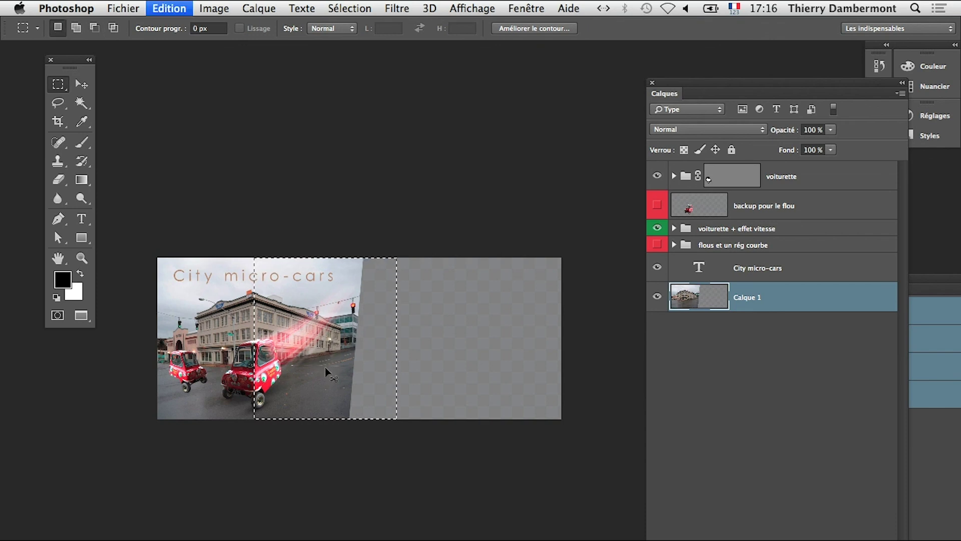
pyautogui.moveTo(397, 339); pyautogui.dragTo(457, 344)
pyautogui.keyDown('super'); pyautogui.click(286, 334); pyautogui.keyUp('super')
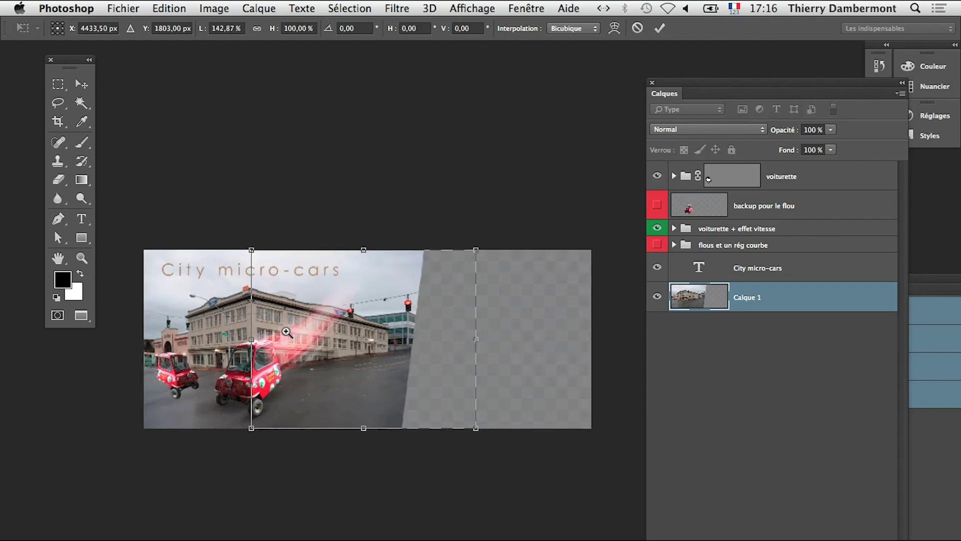
pyautogui.moveTo(287, 335); pyautogui.dragTo(243, 327)
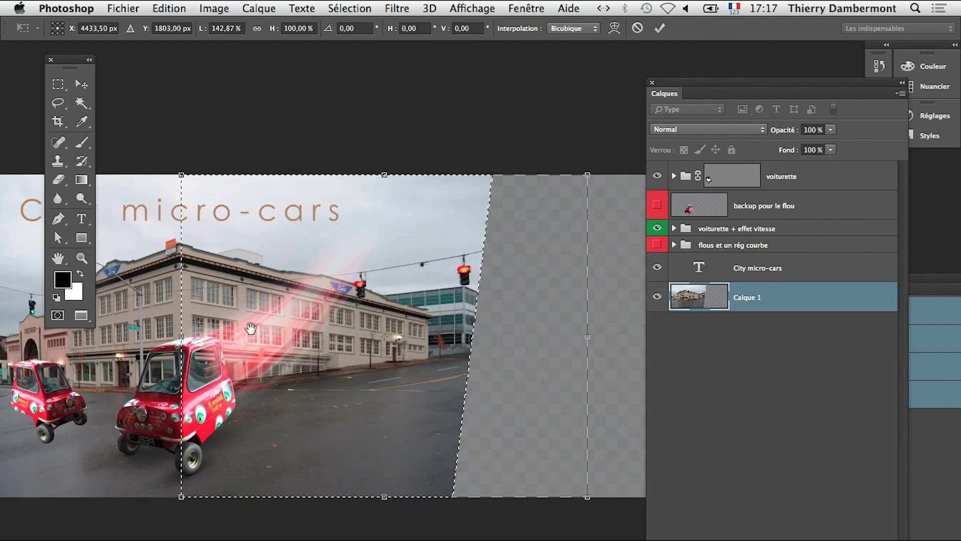
pyautogui.moveTo(190, 212); pyautogui.dragTo(129, 206)
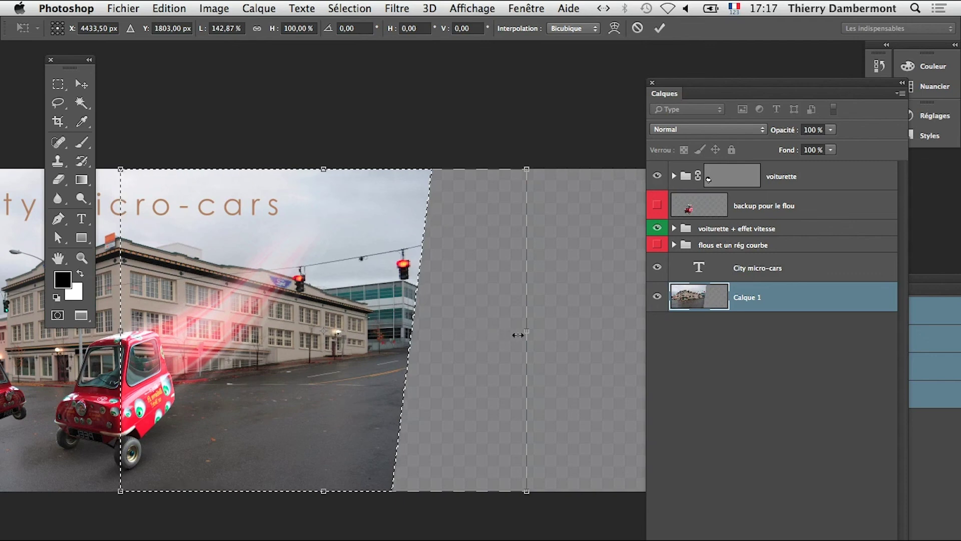
pyautogui.moveTo(521, 332); pyautogui.dragTo(545, 342)
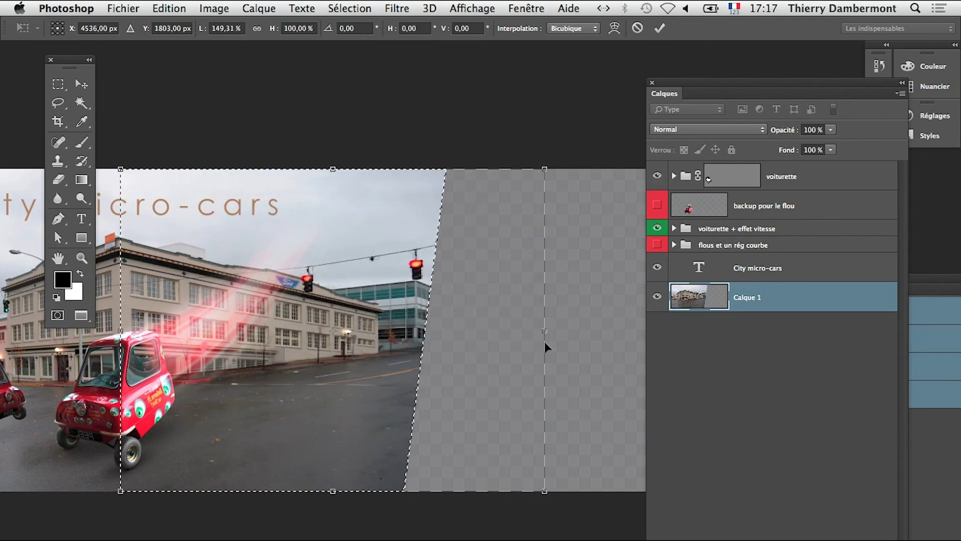
pyautogui.press('Escape')
# Stretch the selected part of Calque 1 horizontally to about 137.5% width with Free Transform, apply it and clear the selection
pyautogui.press('super+t')
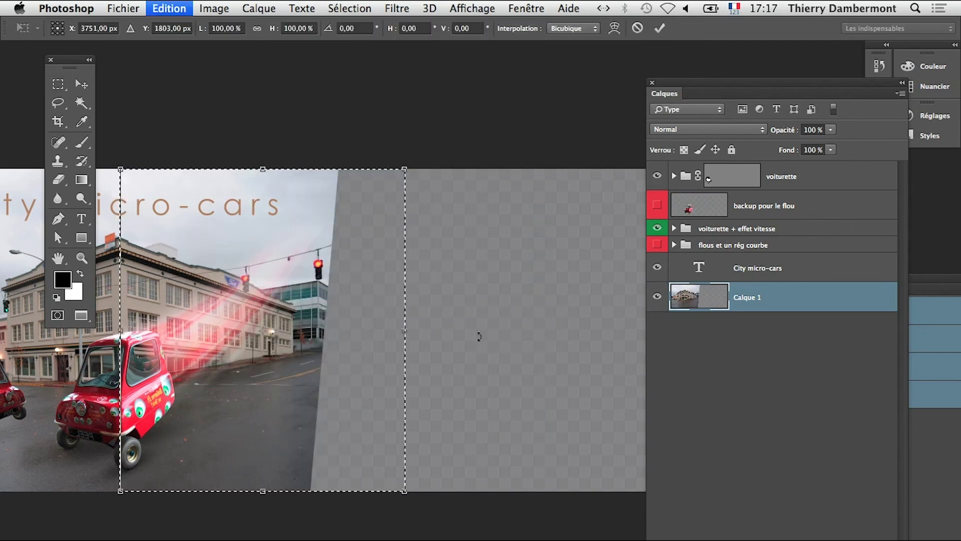
pyautogui.moveTo(406, 330); pyautogui.dragTo(513, 341)
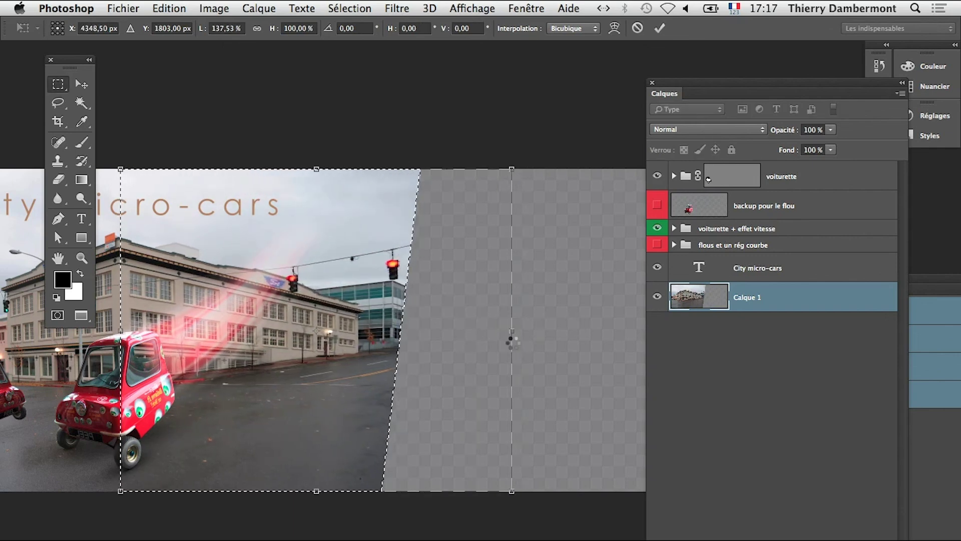
pyautogui.press('Return')
pyautogui.click(513, 343)
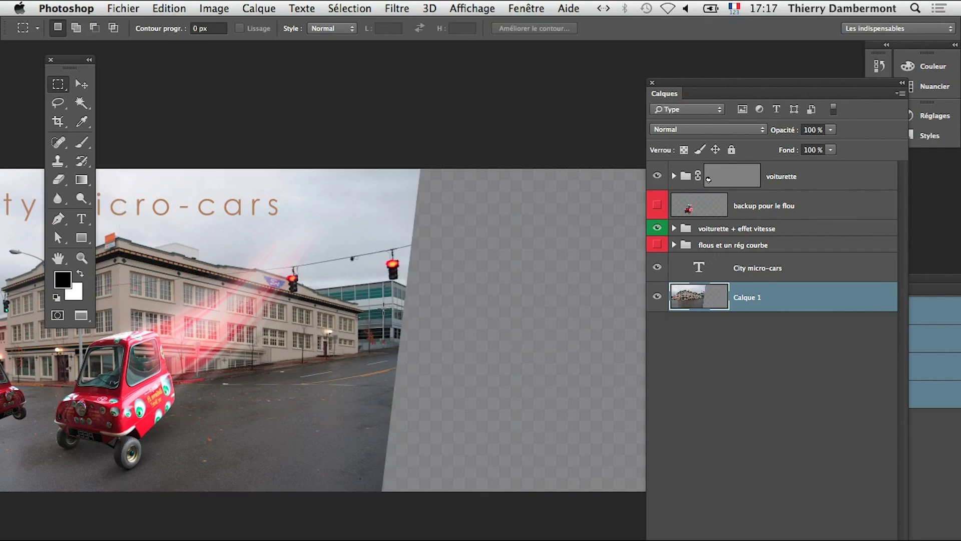
# Save the document under the new name usine-avec-lumiere-omnidirectionnelle-10.psd in Photoshop format, with layers and maximised compatibility
pyautogui.click(382, 280)
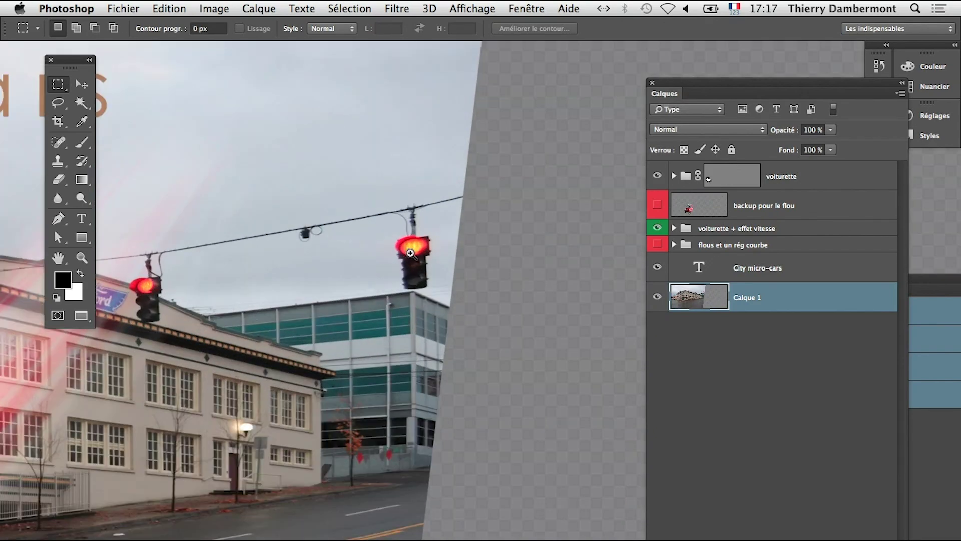
pyautogui.keyDown('alt'); pyautogui.click(153, 293); pyautogui.keyUp('alt')
pyautogui.keyDown('alt'); pyautogui.click(165, 316); pyautogui.keyUp('alt')
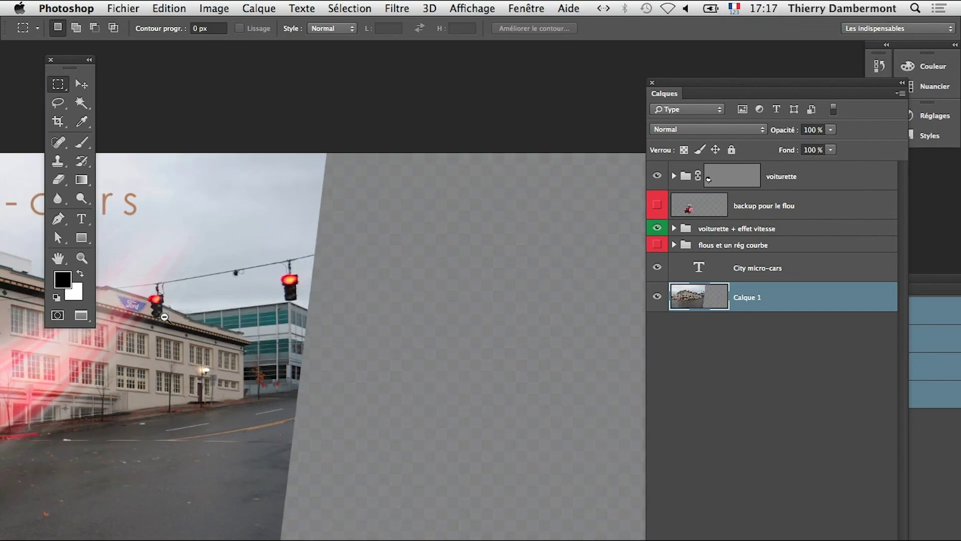
pyautogui.keyDown('alt'); pyautogui.click(164, 316); pyautogui.keyUp('alt')
pyautogui.keyDown('alt'); pyautogui.click(164, 316); pyautogui.keyUp('alt')
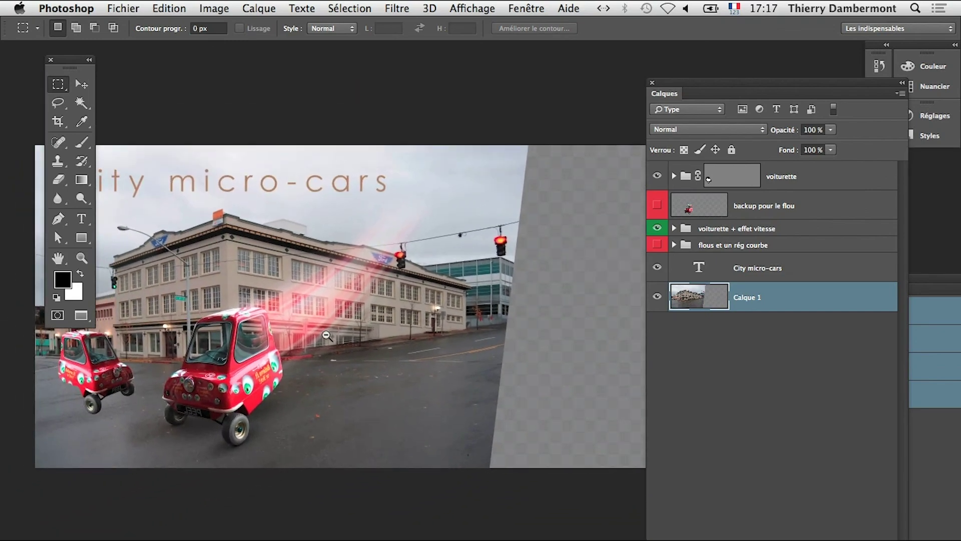
pyautogui.keyDown('alt'); pyautogui.click(327, 336); pyautogui.keyUp('alt')
pyautogui.click(123, 9)
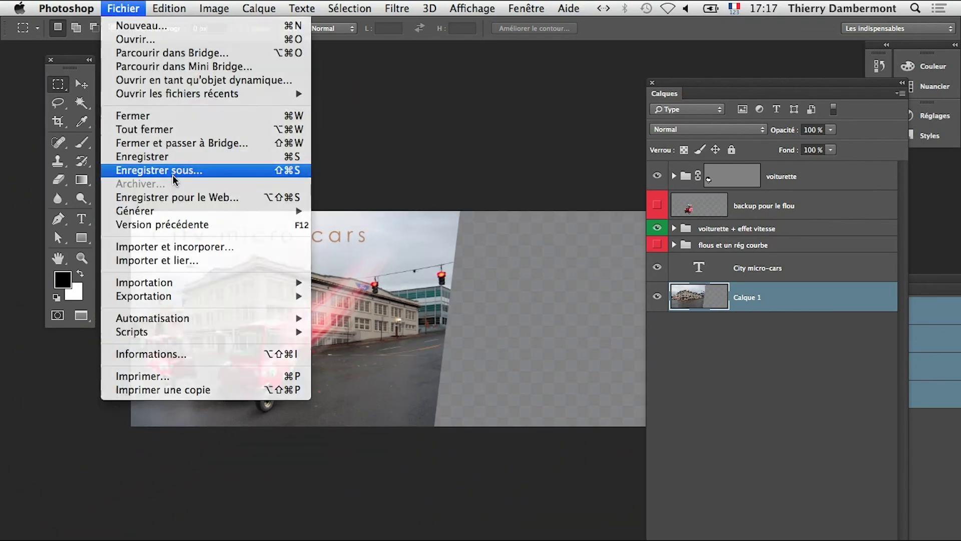
pyautogui.click(173, 170)
pyautogui.click(574, 116)
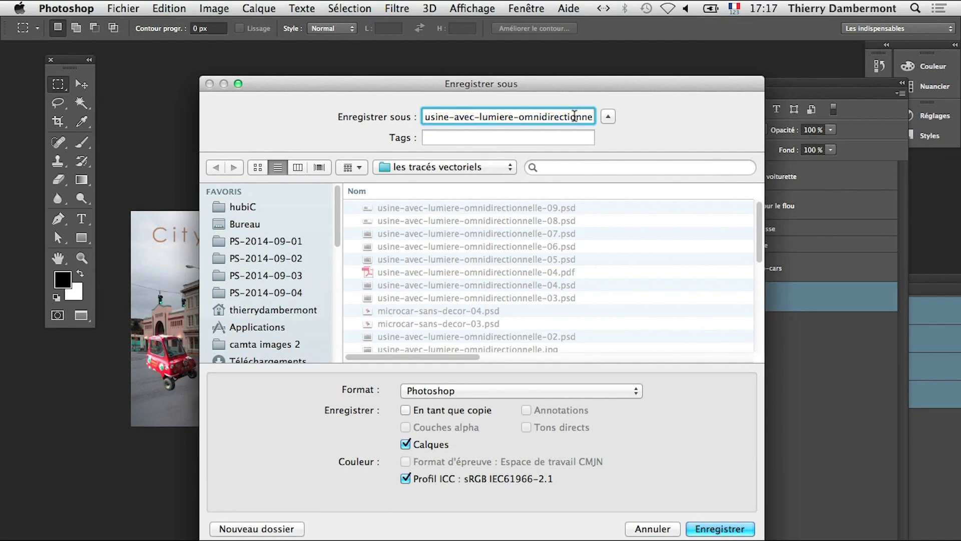
pyautogui.doubleClick(570, 116)
pyautogui.write('10.p')
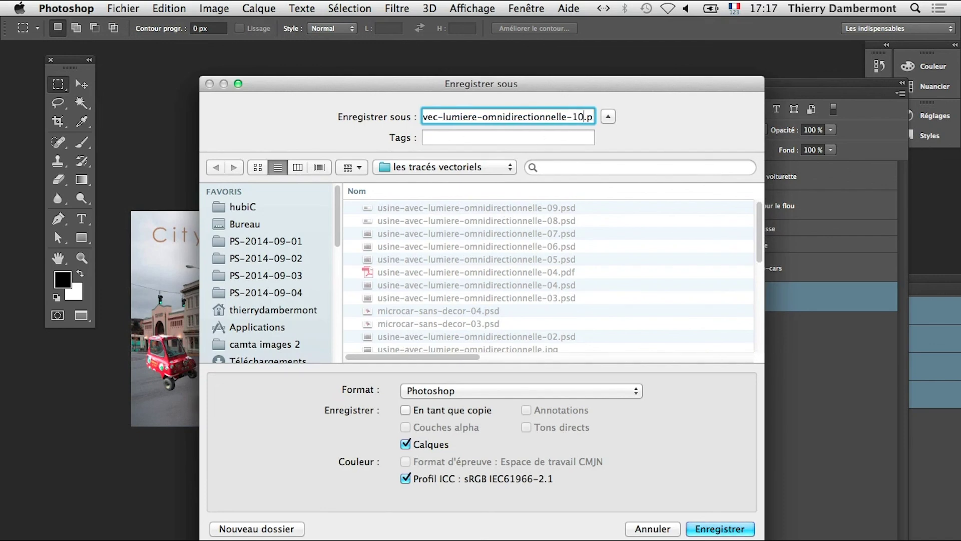
pyautogui.click(706, 529)
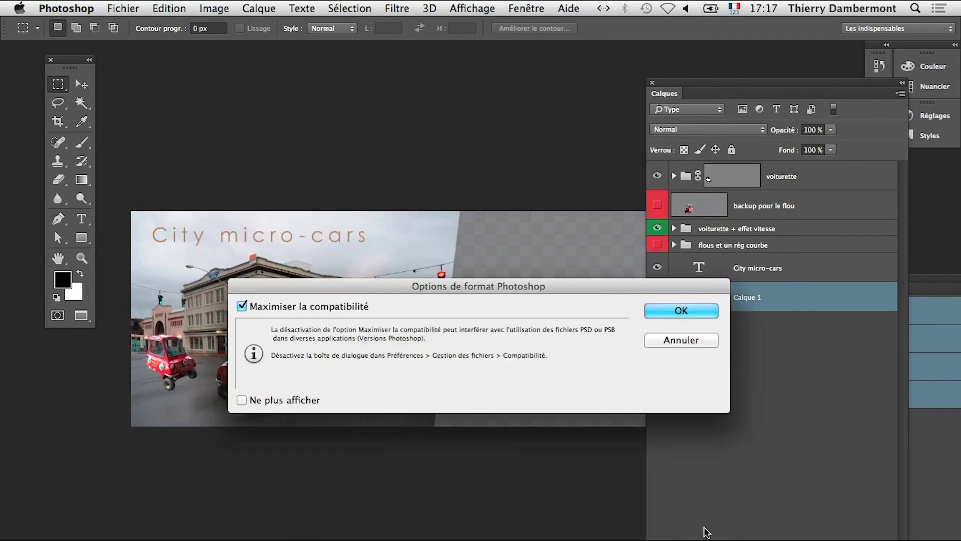
pyautogui.click(682, 311)
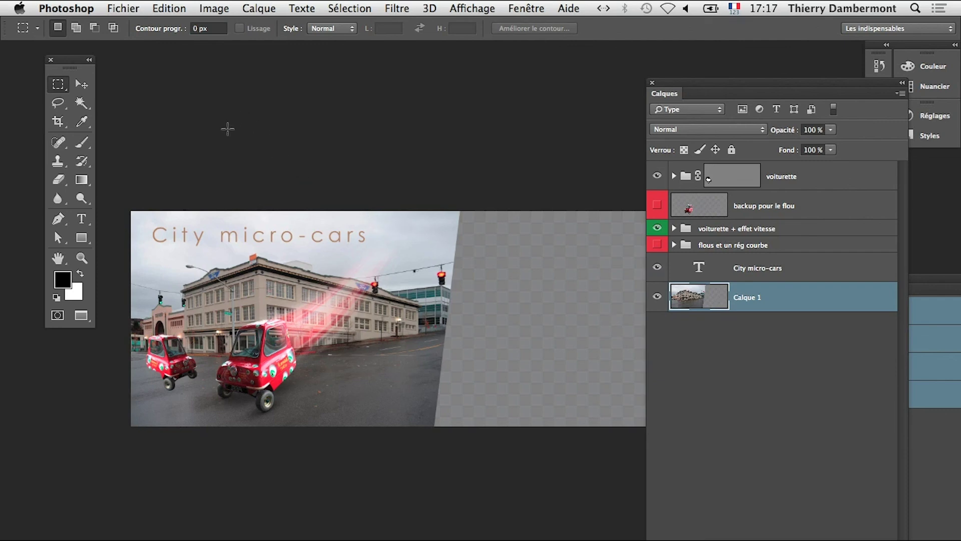
# Select the City micro-cars text layer and open its title text for editing
pyautogui.click(203, 238)
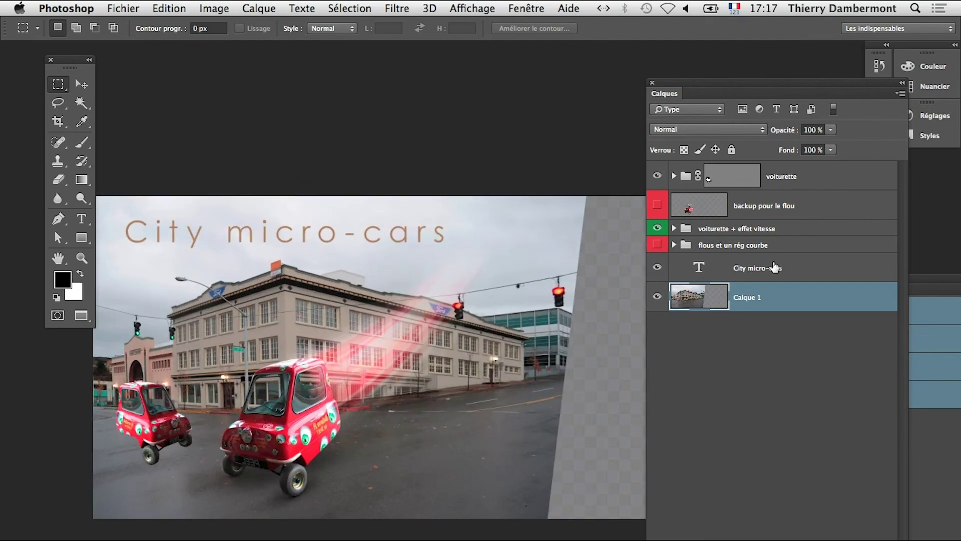
pyautogui.click(708, 273)
pyautogui.doubleClick(706, 272)
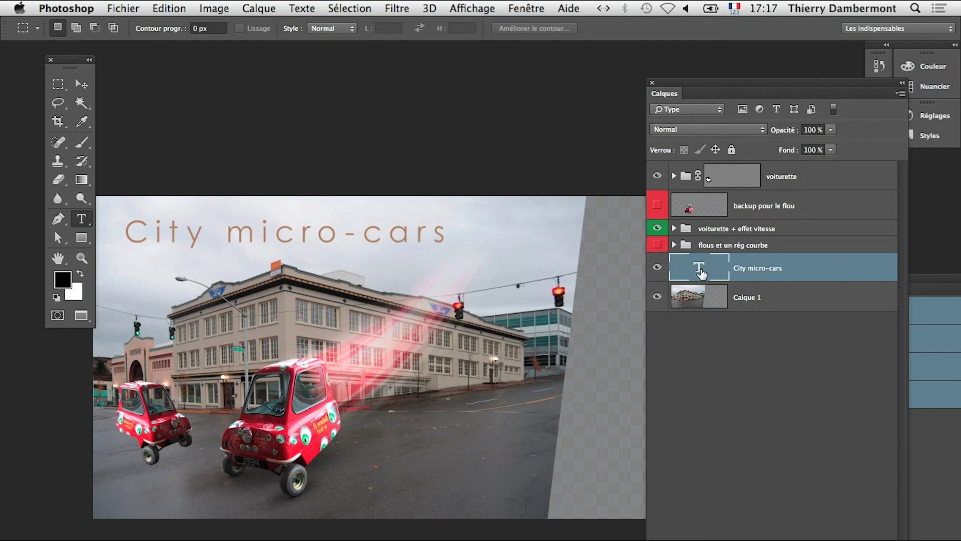